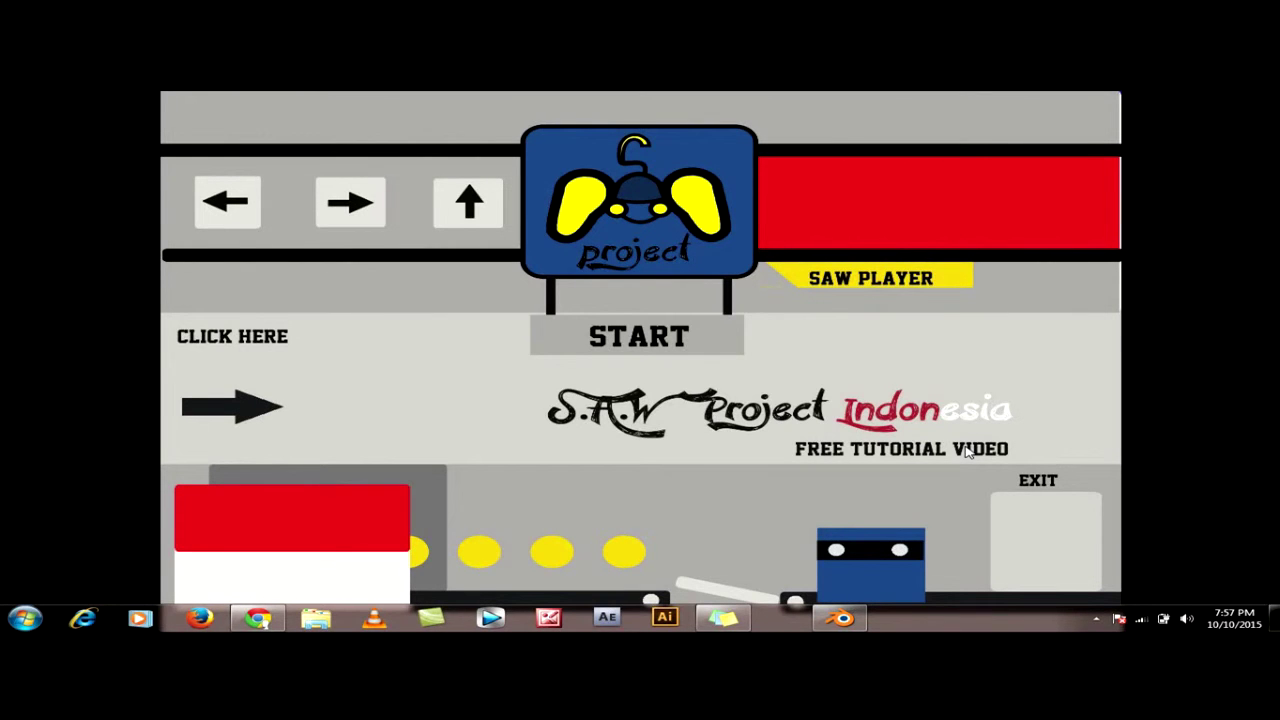
# Bring the Blender window with map.blend and its level-select map scene to the front
pyautogui.click(843, 619)
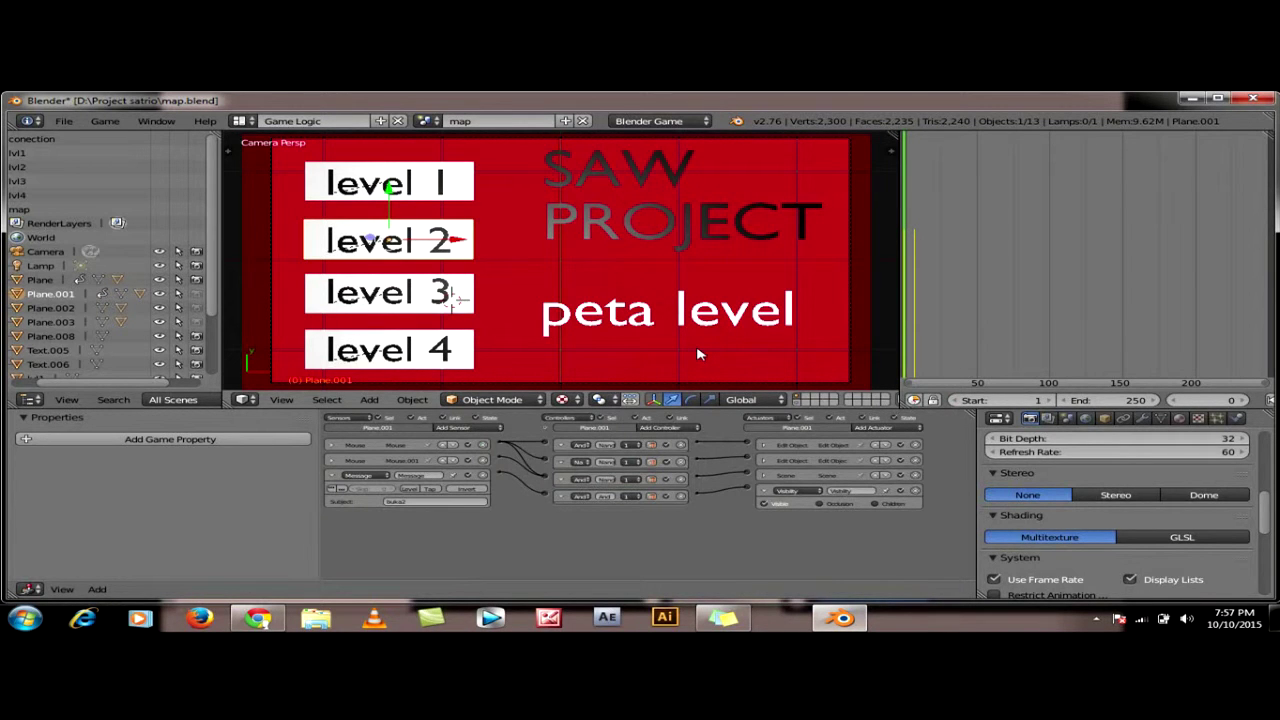
pyautogui.press('p')
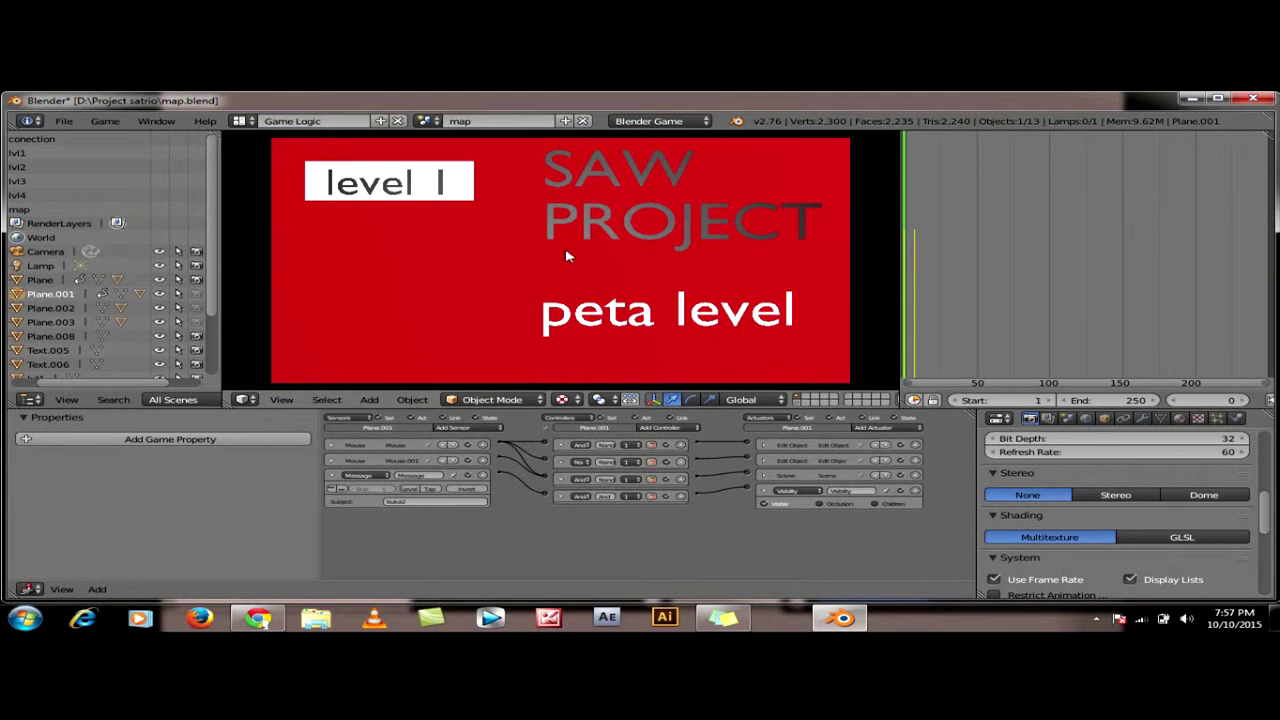
pyautogui.click(469, 192)
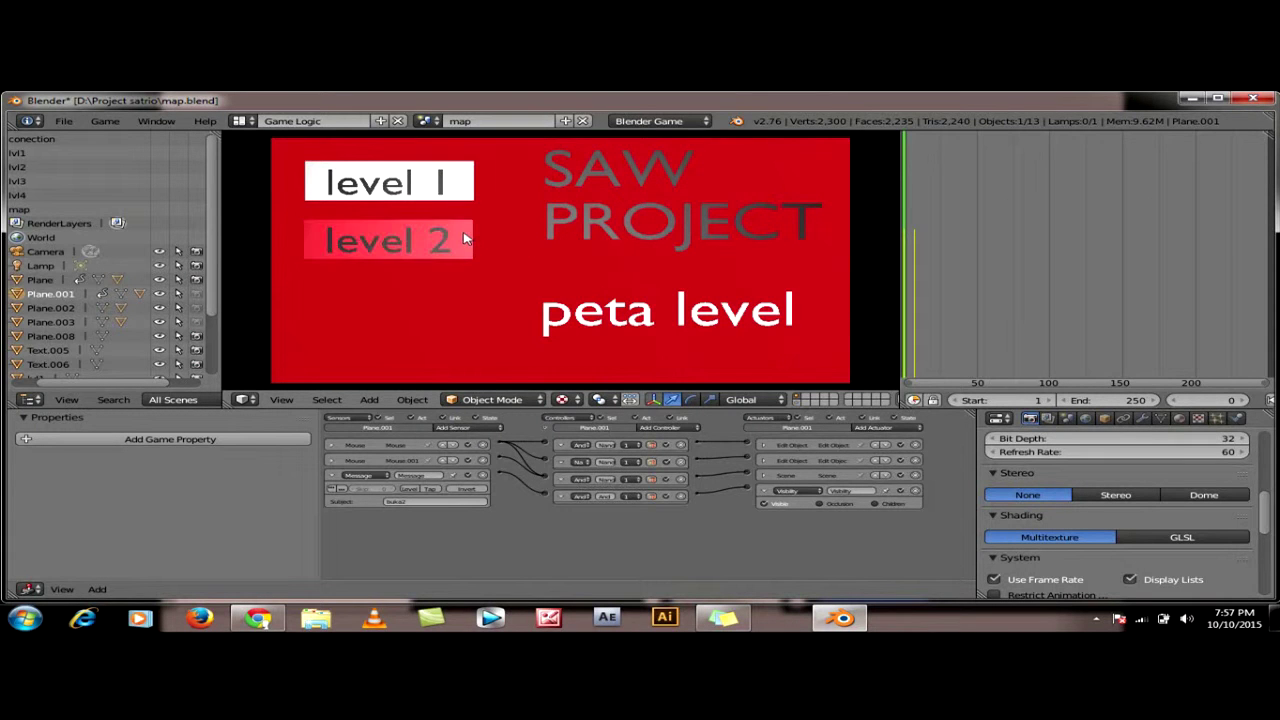
pyautogui.click(463, 238)
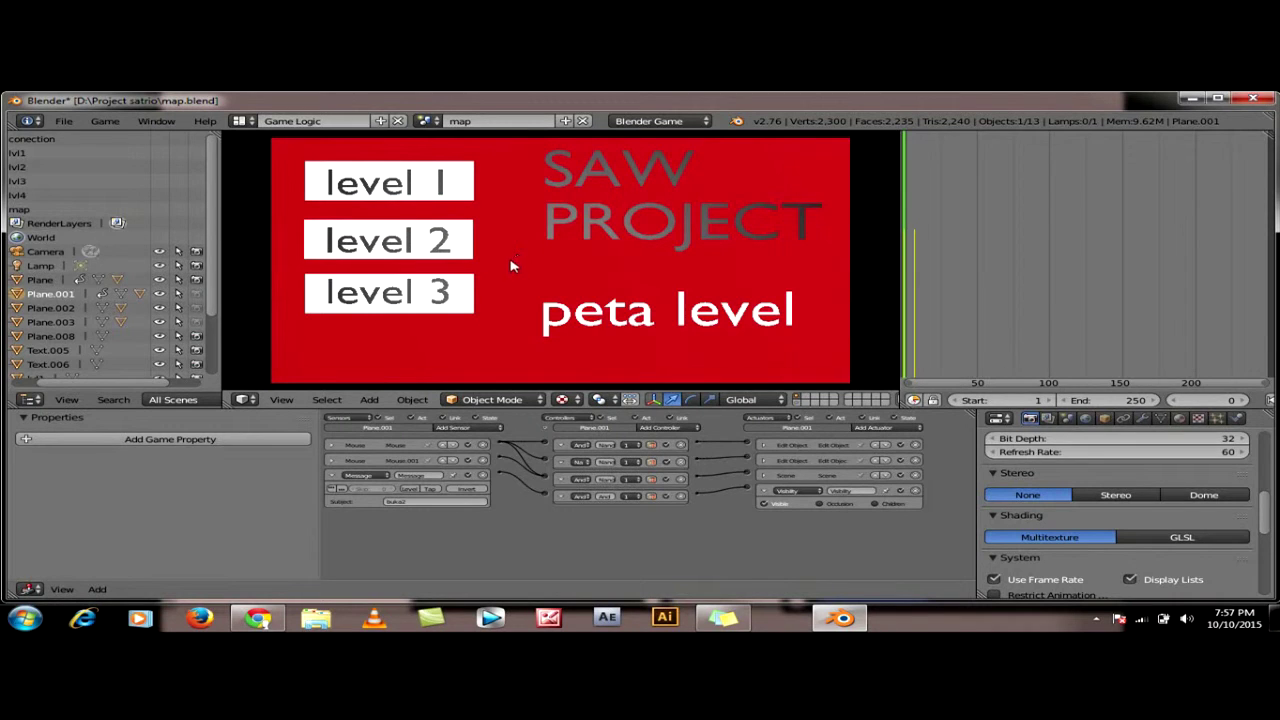
pyautogui.click(466, 285)
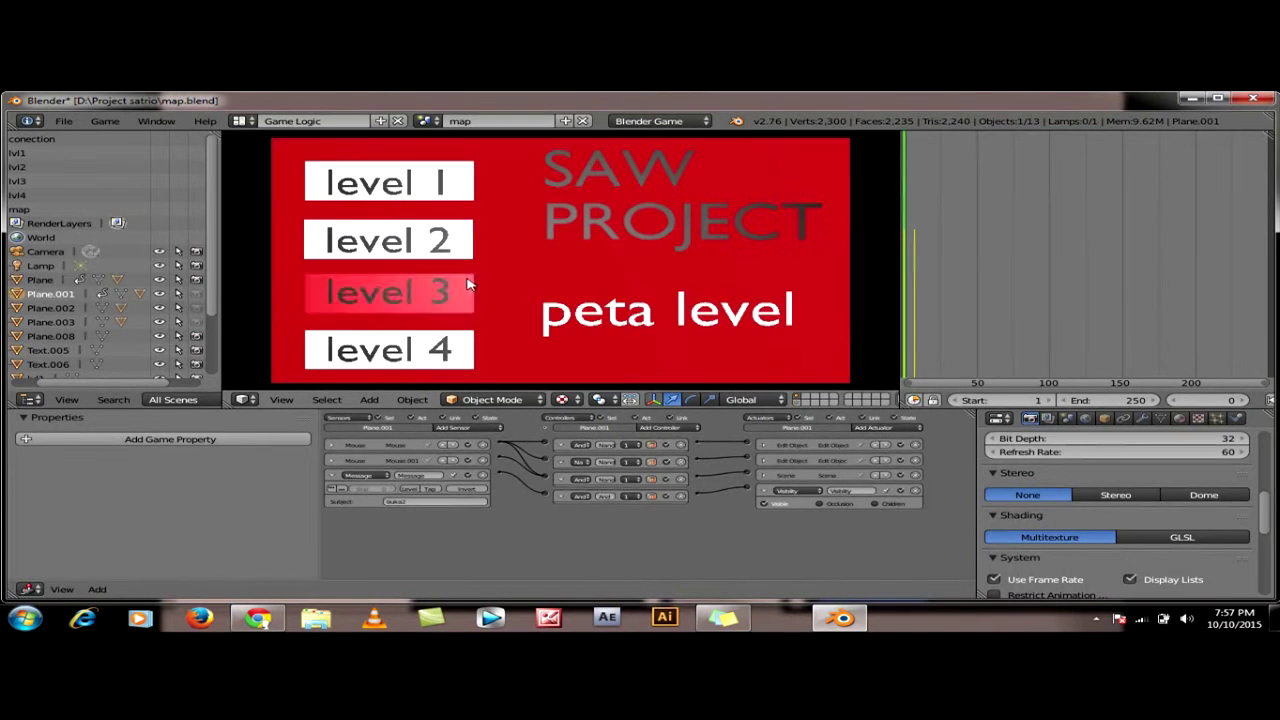
pyautogui.click(458, 350)
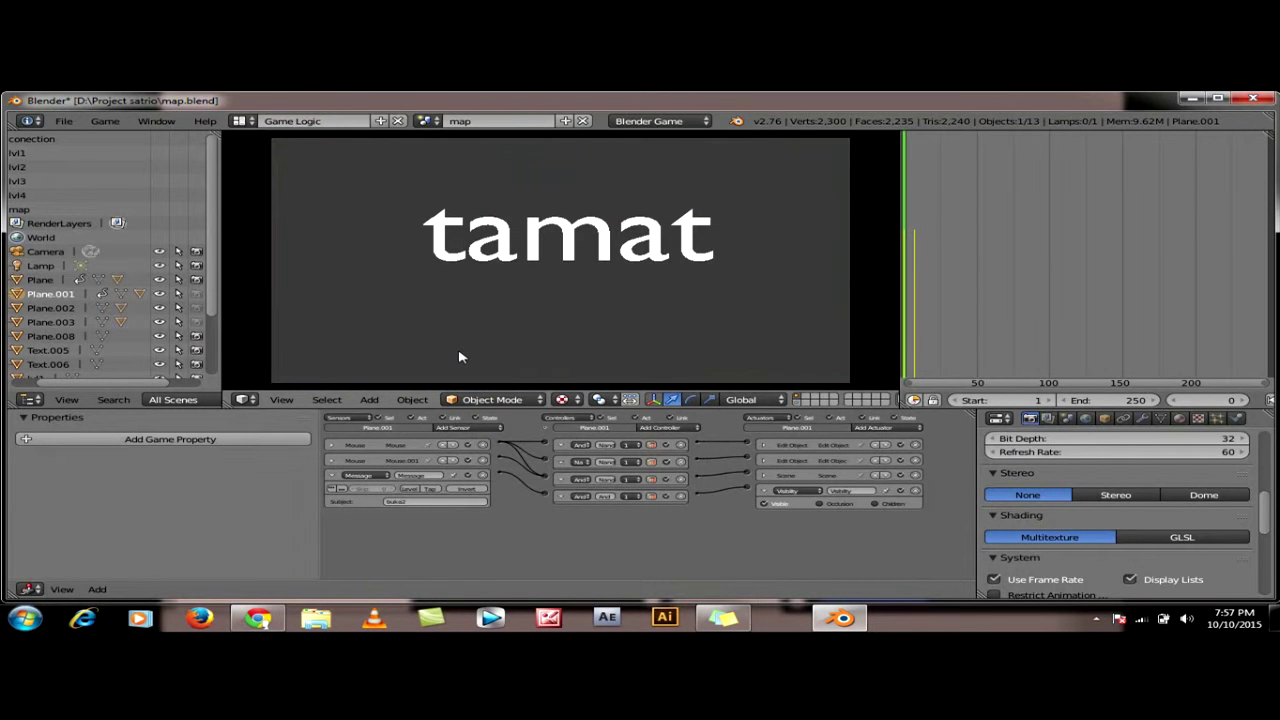
pyautogui.press('Escape')
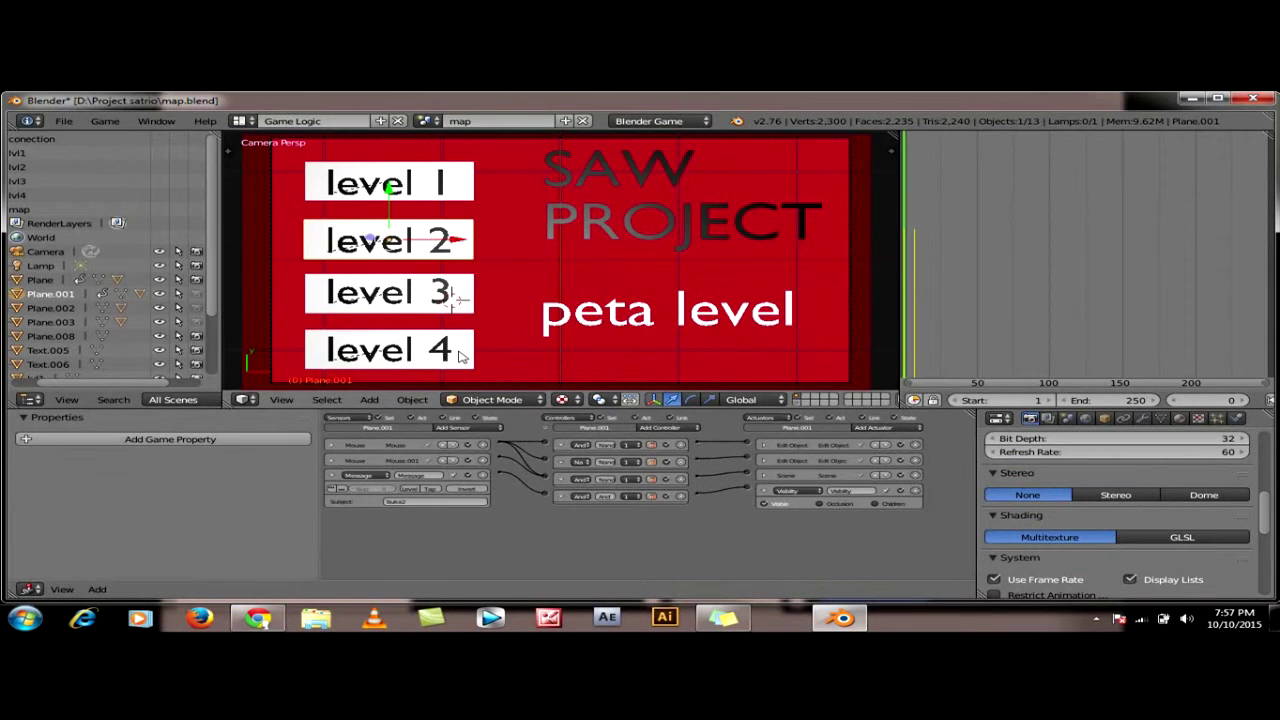
# Reload the start-up file and delete the default cube
pyautogui.click(63, 121)
pyautogui.click(70, 138)
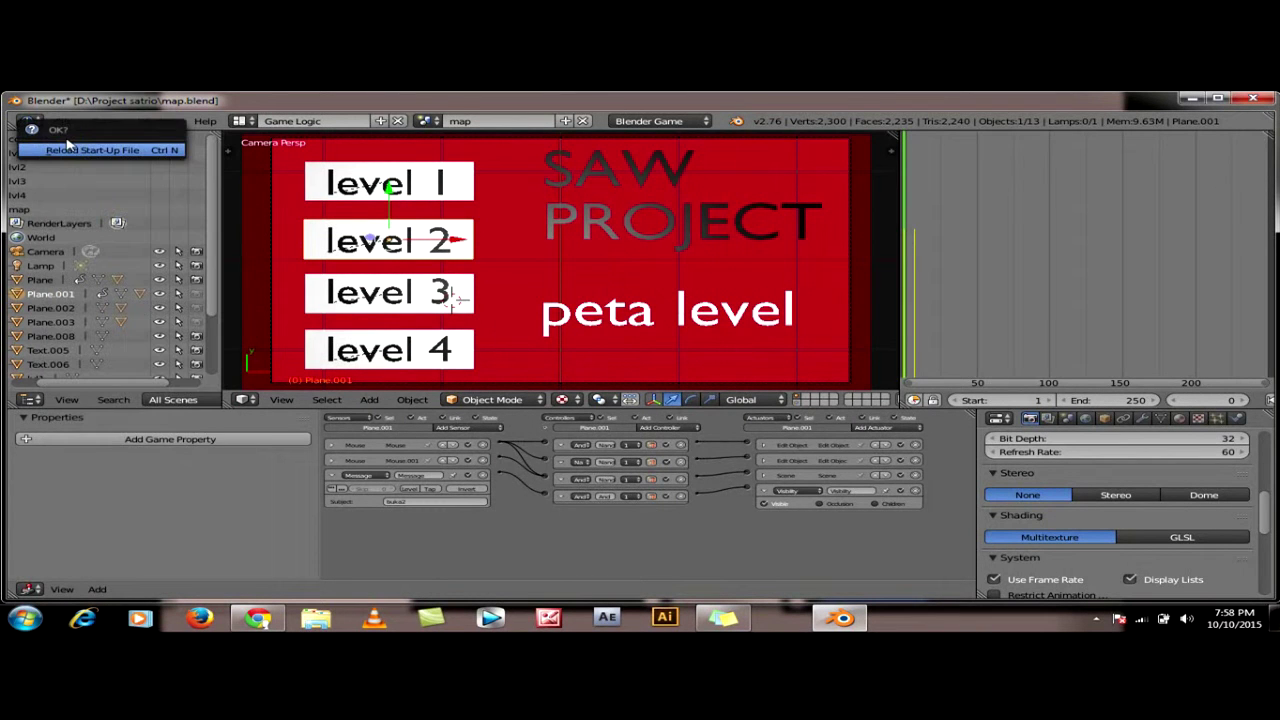
pyautogui.click(70, 150)
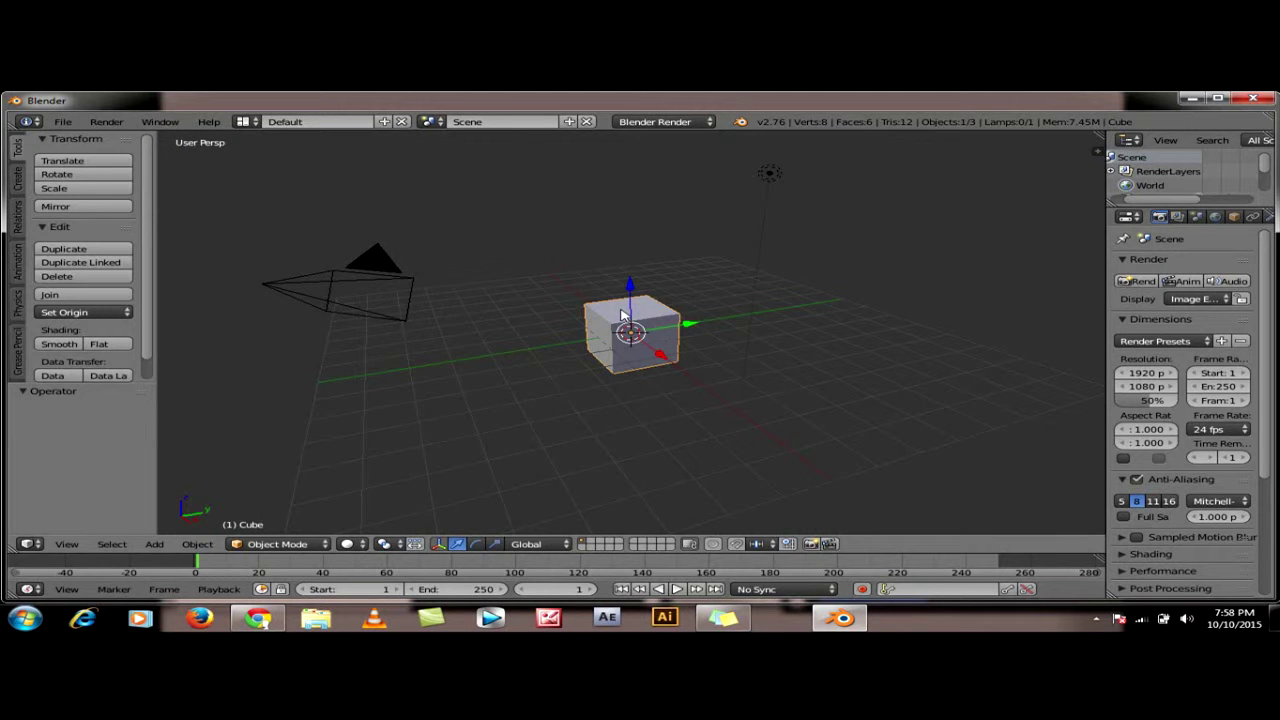
pyautogui.press('x')
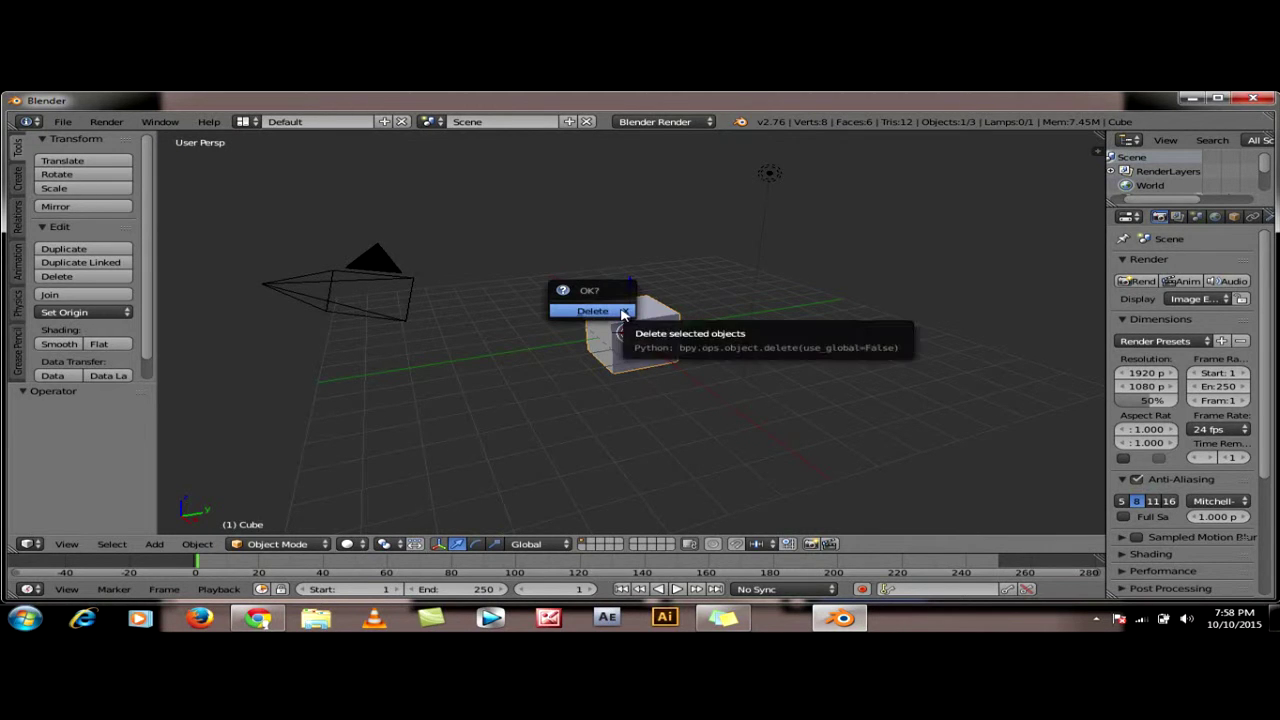
pyautogui.click(621, 316)
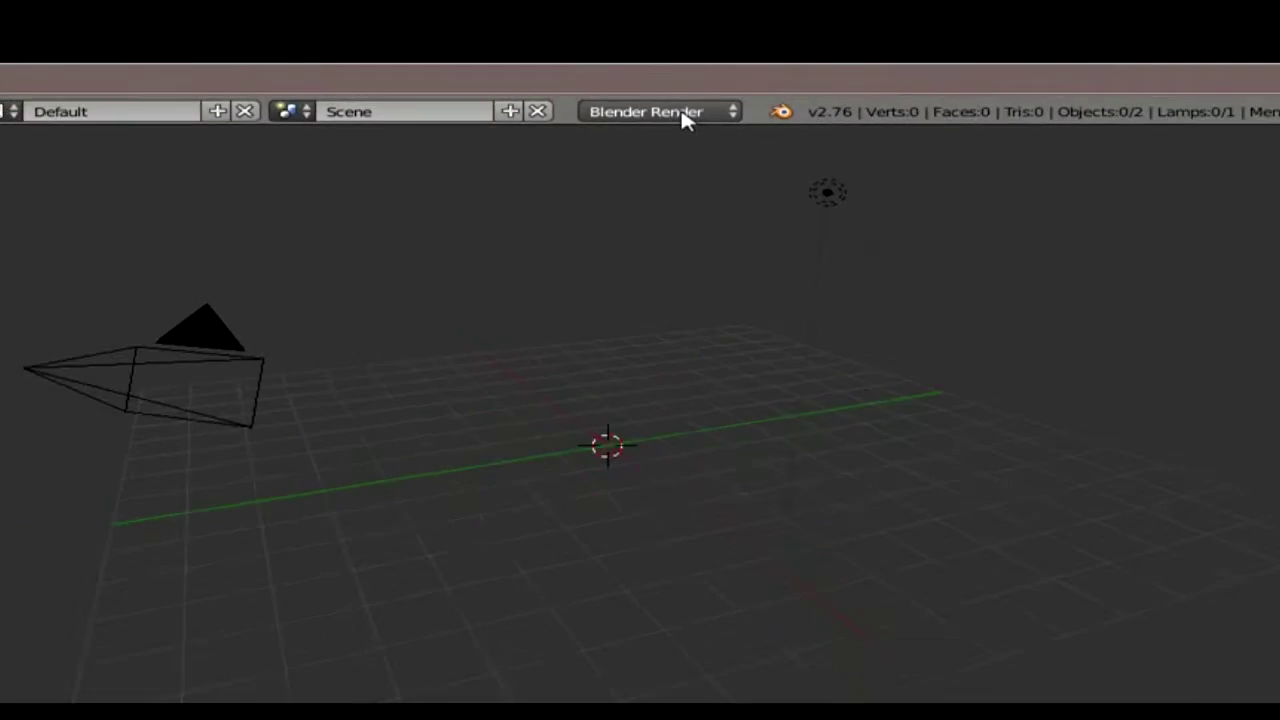
# Switch the render engine to Blender Game and the screen layout to Game Logic
pyautogui.click(680, 121)
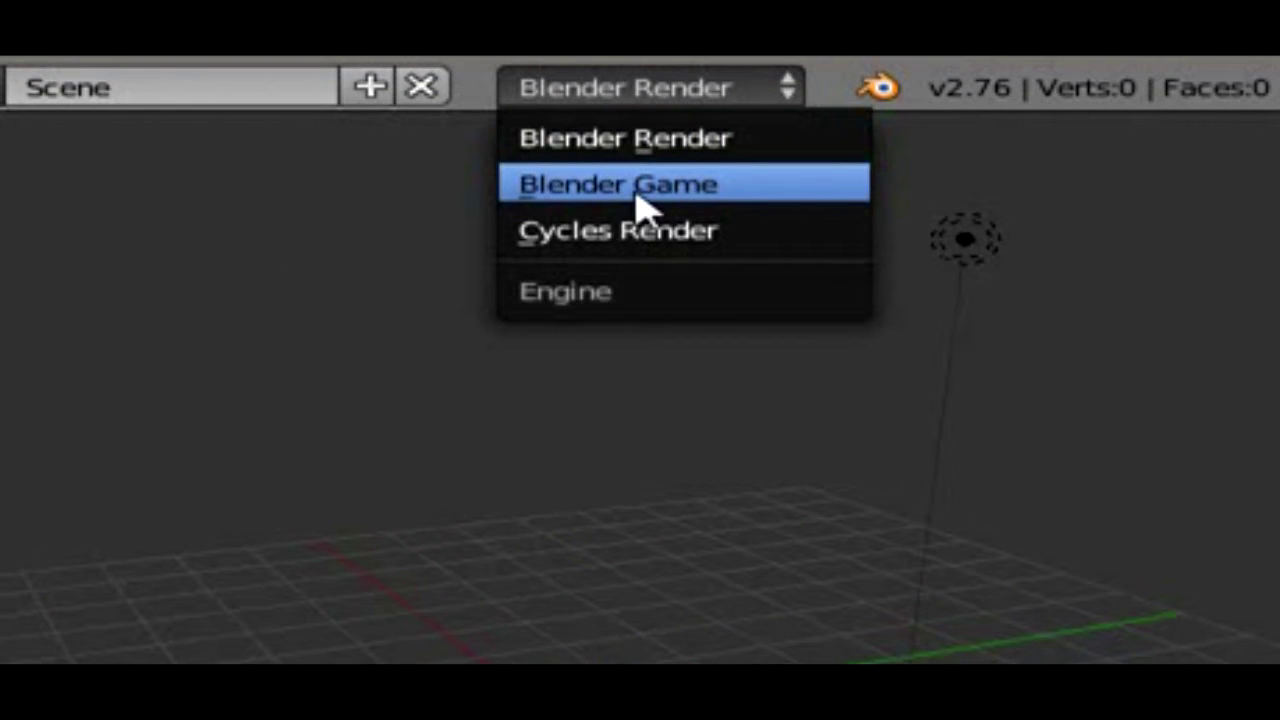
pyautogui.click(637, 192)
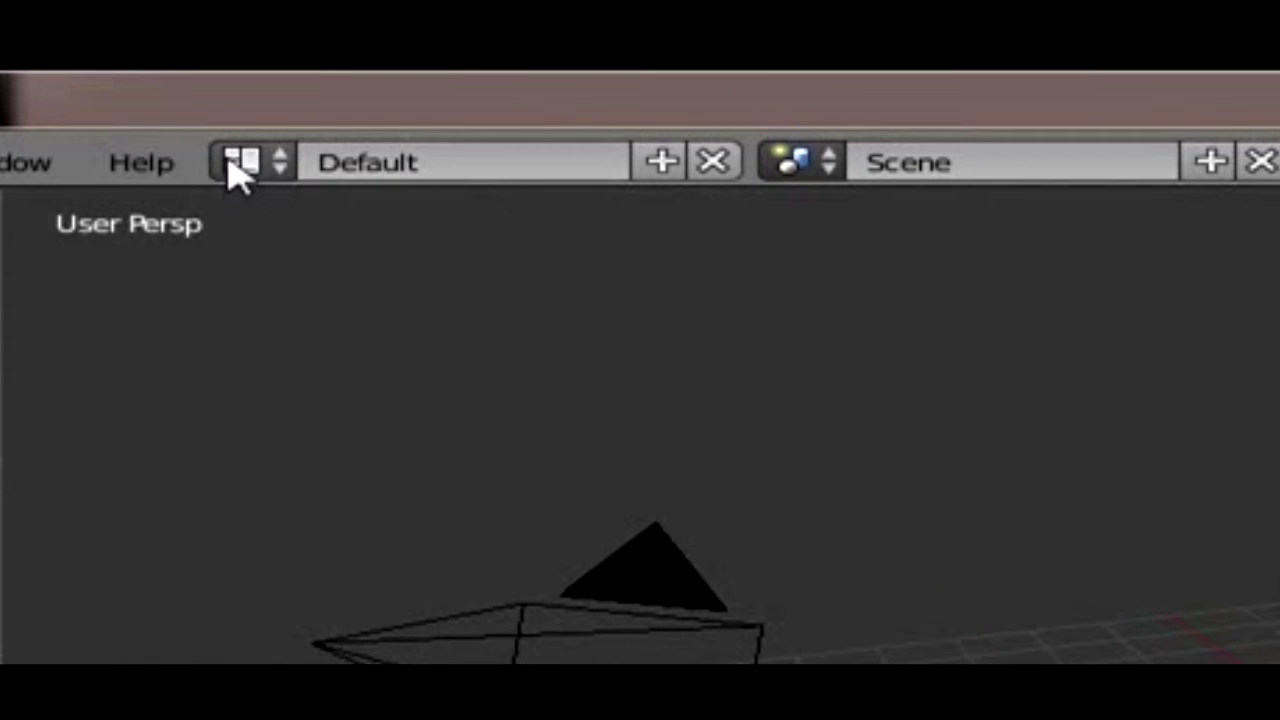
pyautogui.click(237, 165)
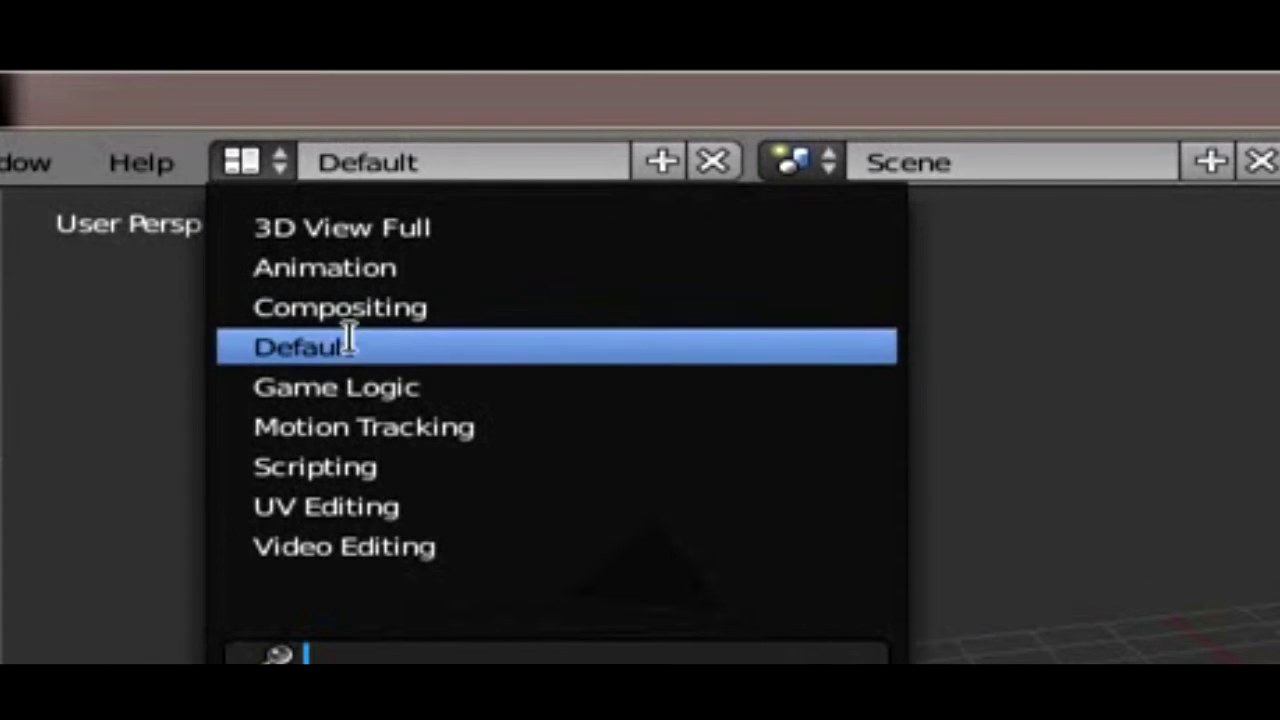
pyautogui.click(382, 387)
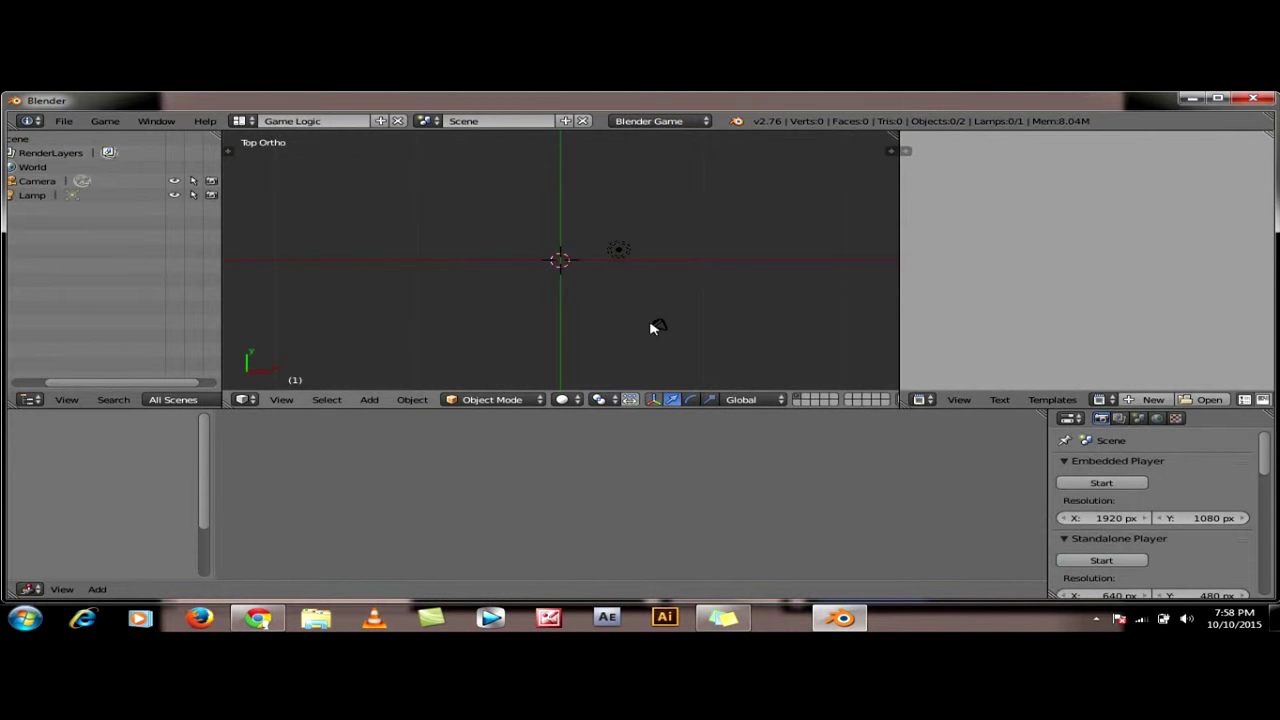
# Select the camera and show its Object properties in a slightly wider panel
pyautogui.scroll(3, 650, 328)
pyautogui.scroll(-2, 650, 328)
pyautogui.moveTo(676, 340); pyautogui.dragTo(634, 272, button='middle')
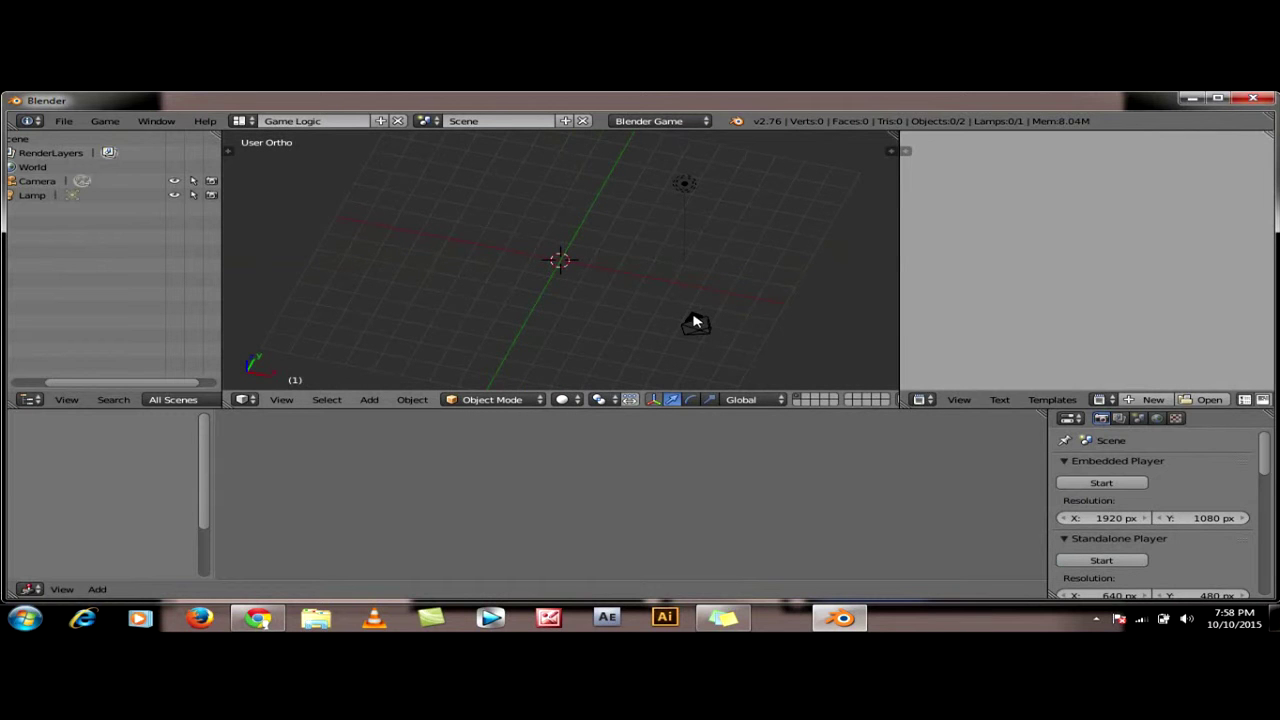
pyautogui.rightClick(695, 322)
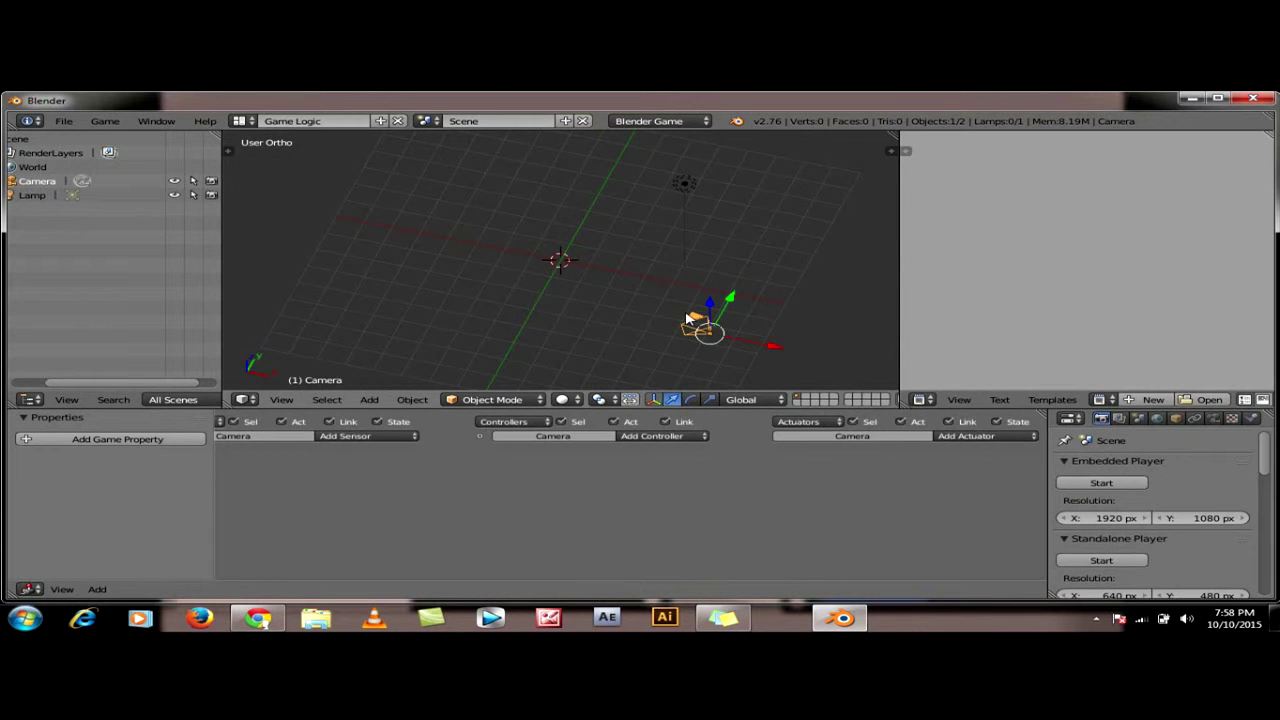
pyautogui.click(1176, 419)
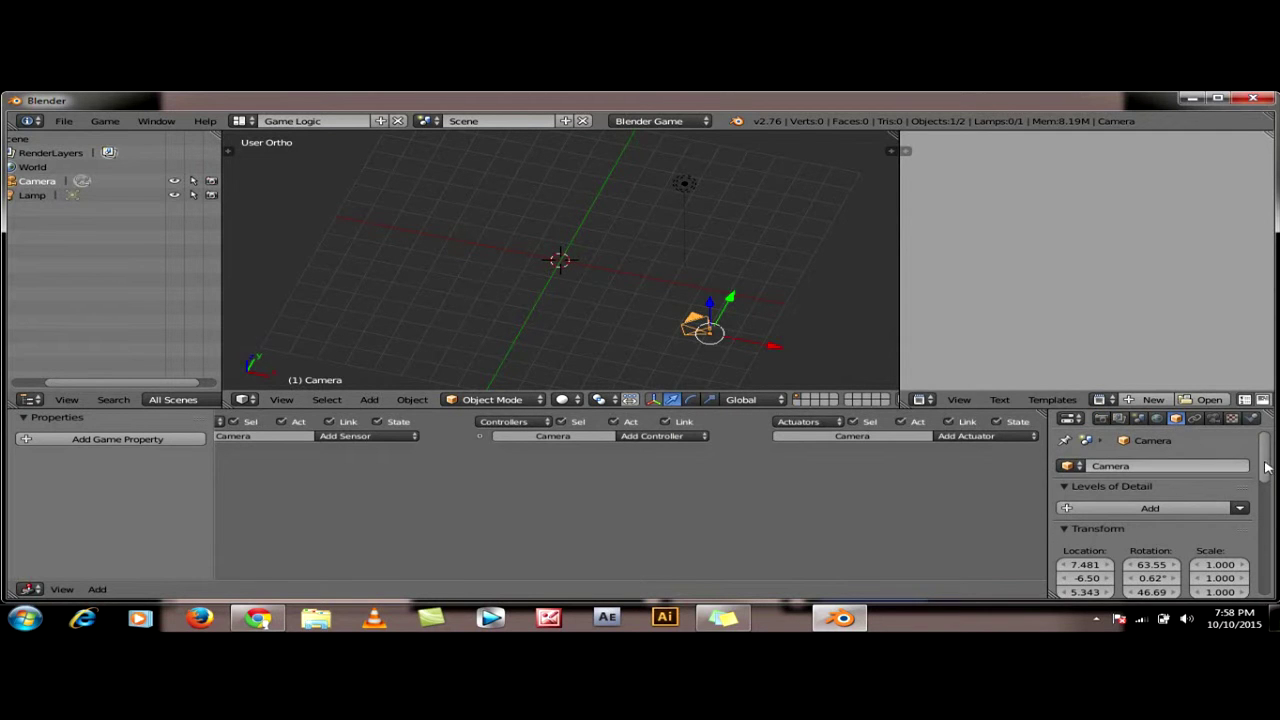
pyautogui.scroll(-2, 1266, 462)
pyautogui.moveTo(1266, 462); pyautogui.dragTo(1261, 485)
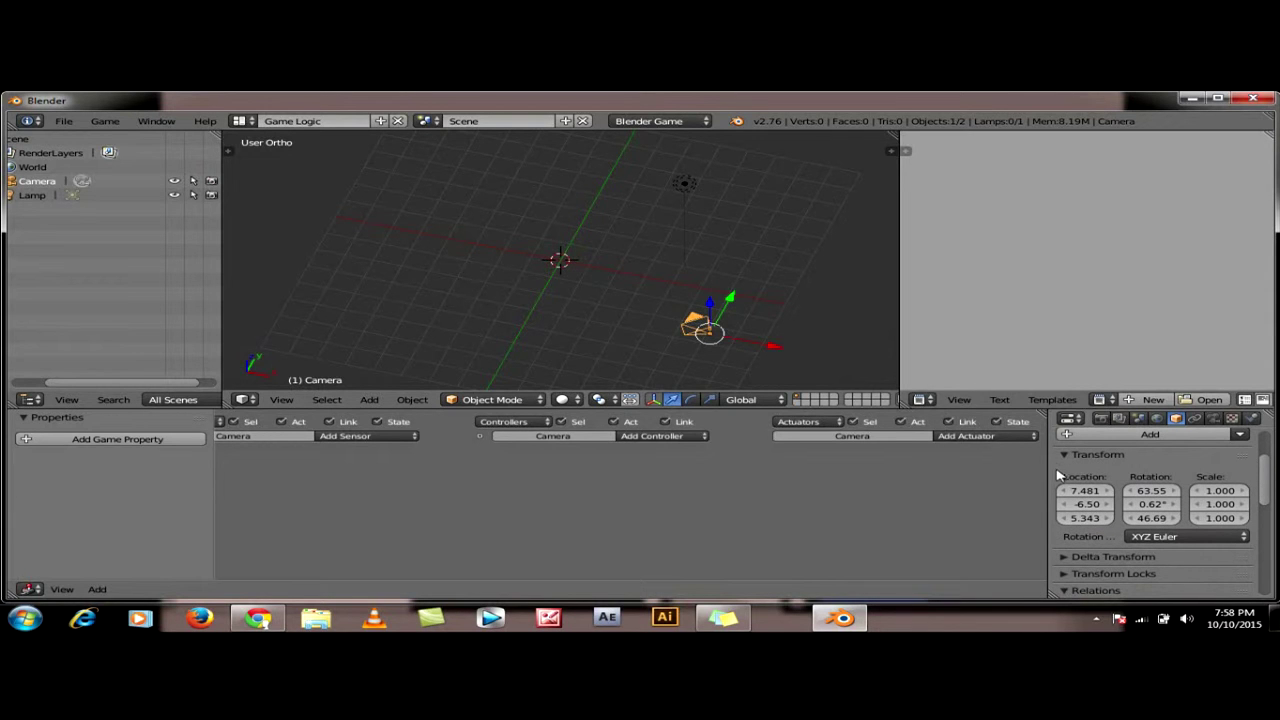
pyautogui.moveTo(1048, 467); pyautogui.dragTo(1014, 467)
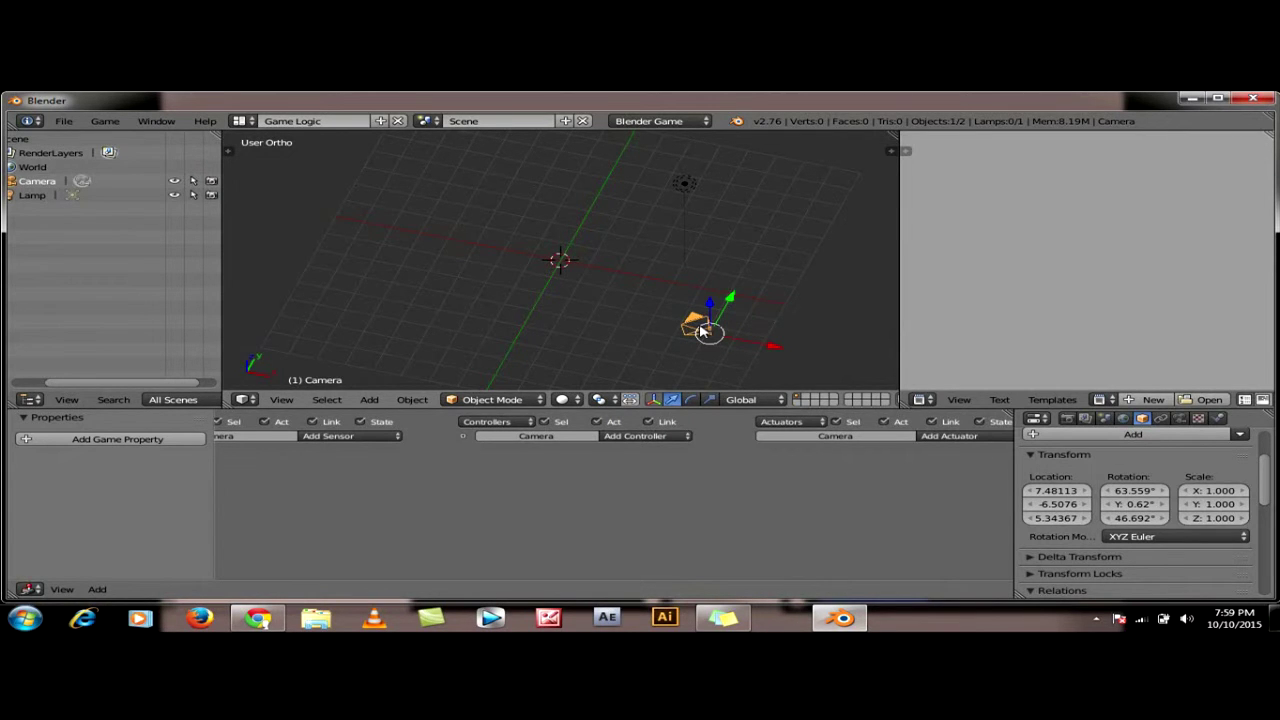
# Set the camera's X, Y and Z rotation to 0
pyautogui.click(1137, 492)
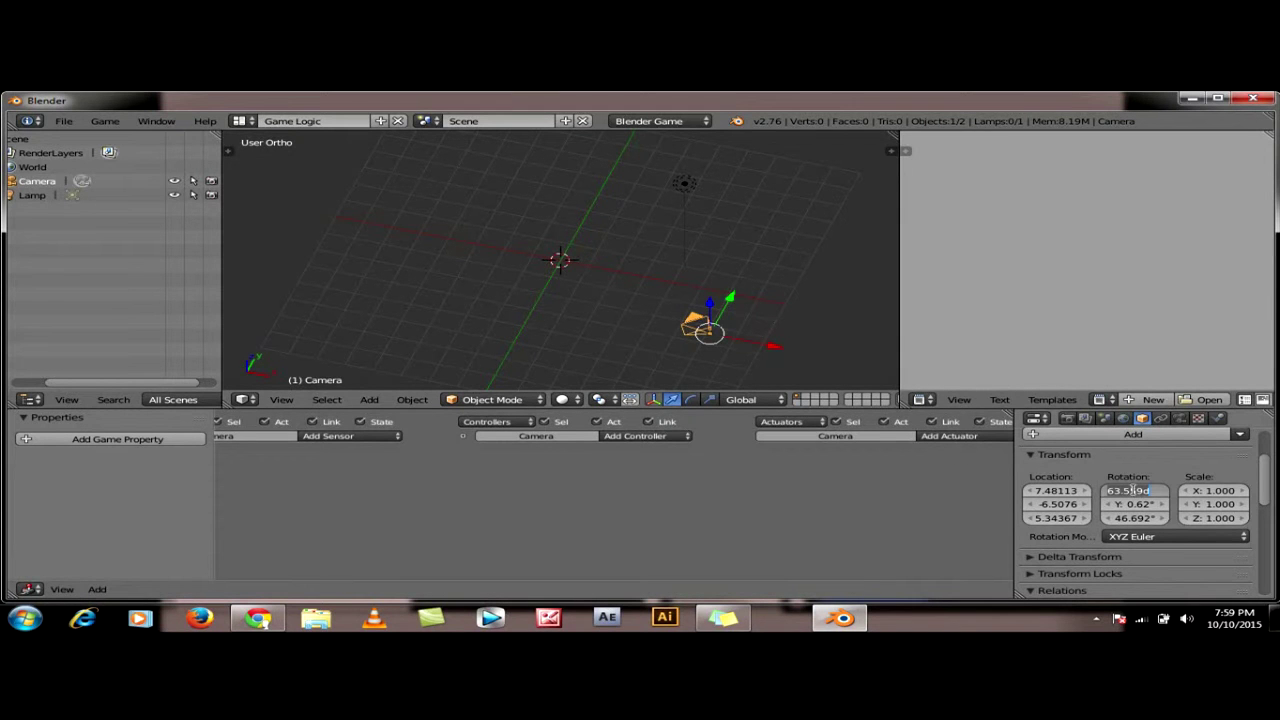
pyautogui.write('0')
pyautogui.press('Tab')
pyautogui.write('0')
pyautogui.press('Tab')
pyautogui.write('0')
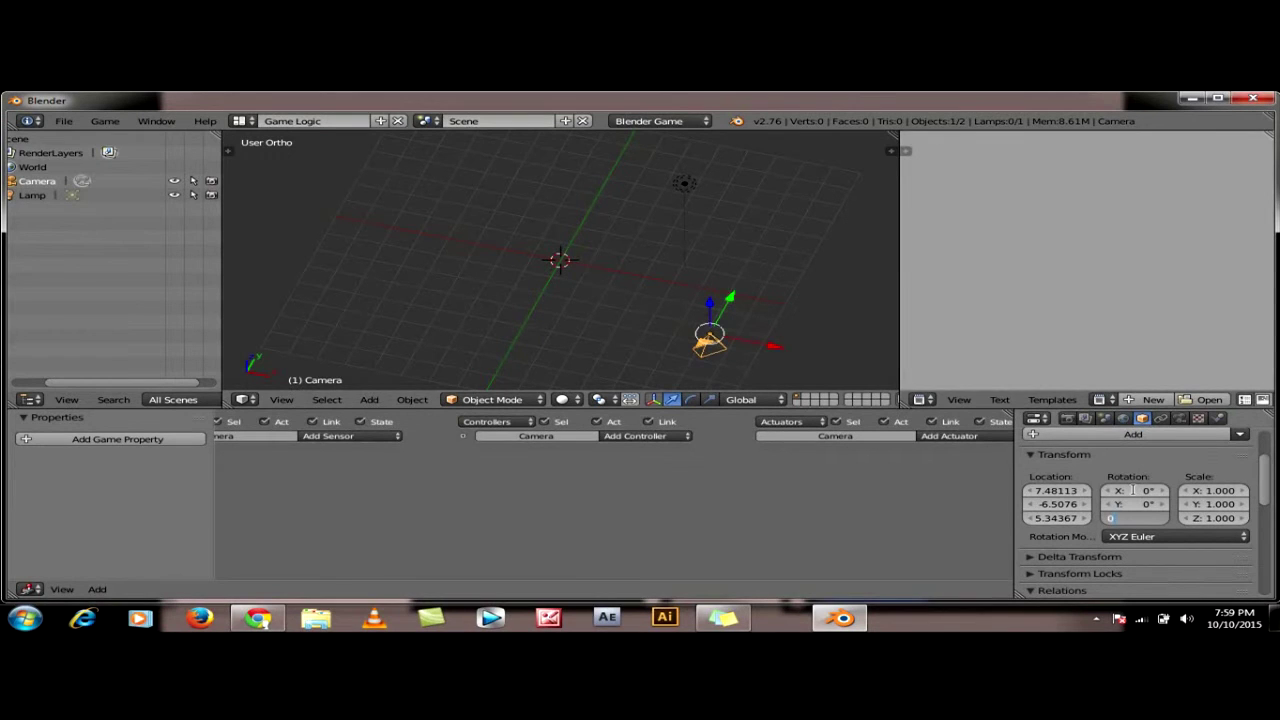
# Set the camera's location to 0, 0, 5
pyautogui.click(1046, 490)
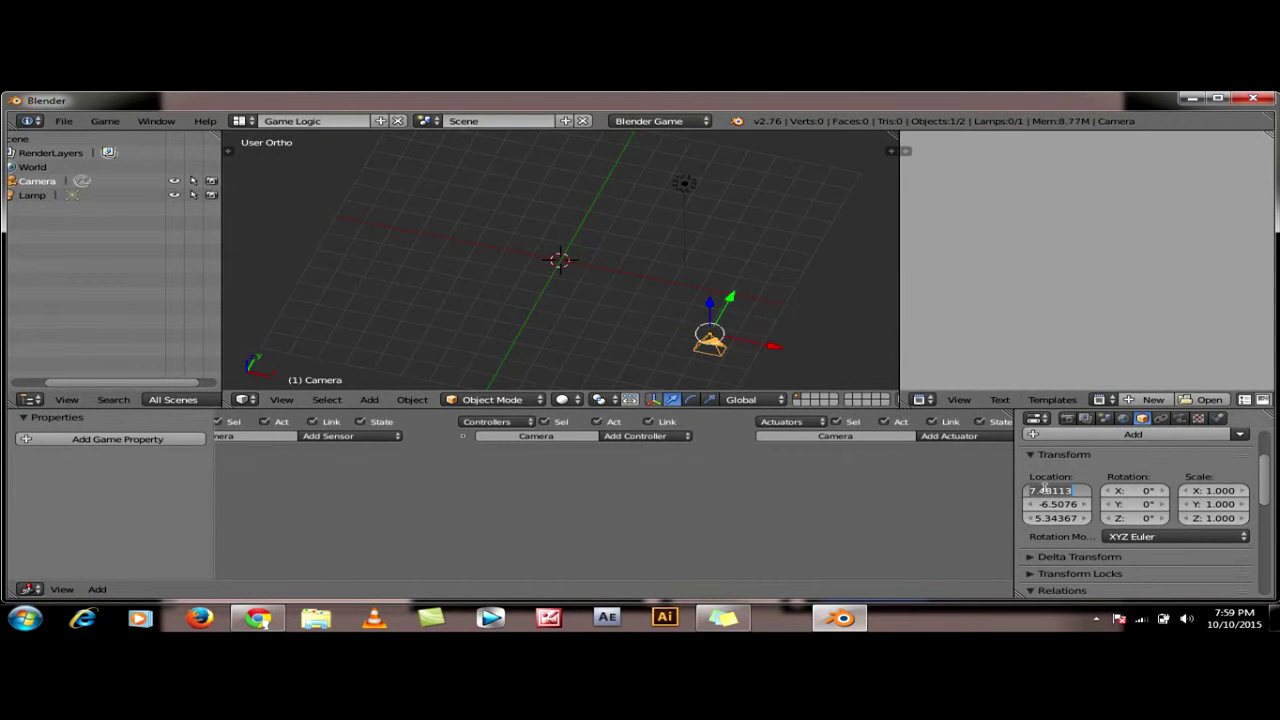
pyautogui.write('0')
pyautogui.press('Tab')
pyautogui.write('0')
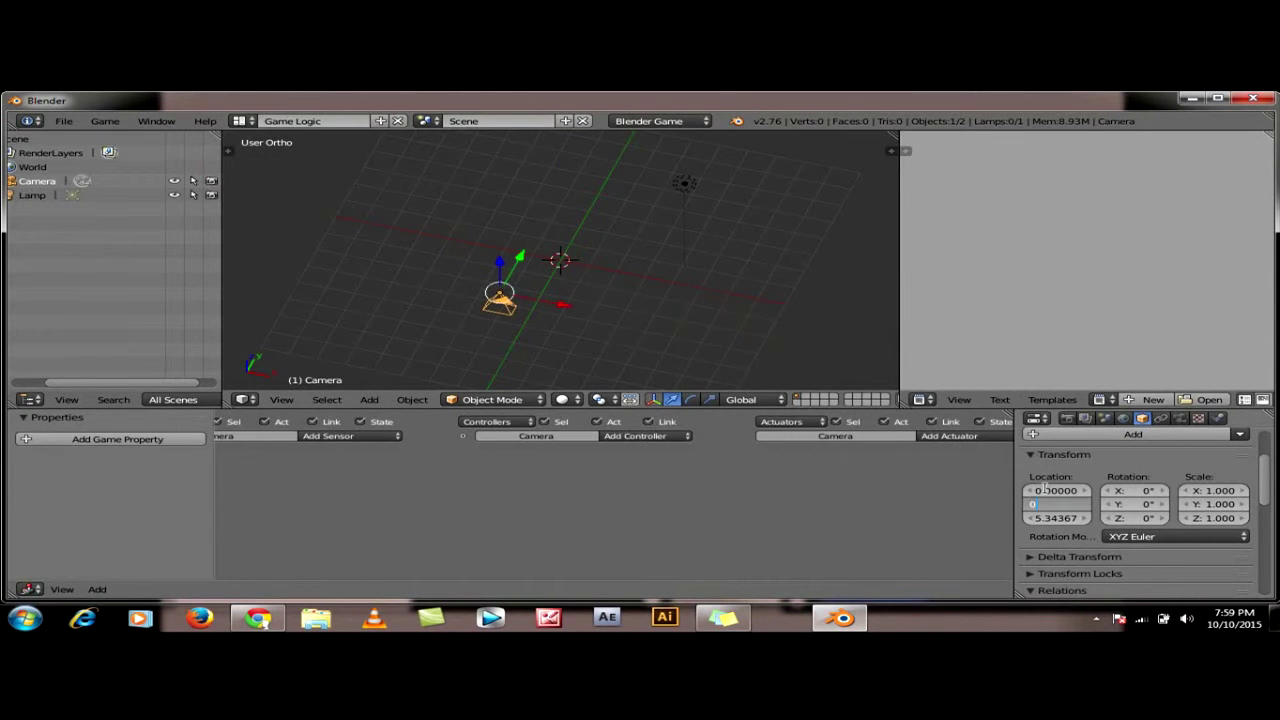
pyautogui.press('Tab')
pyautogui.press('Return')
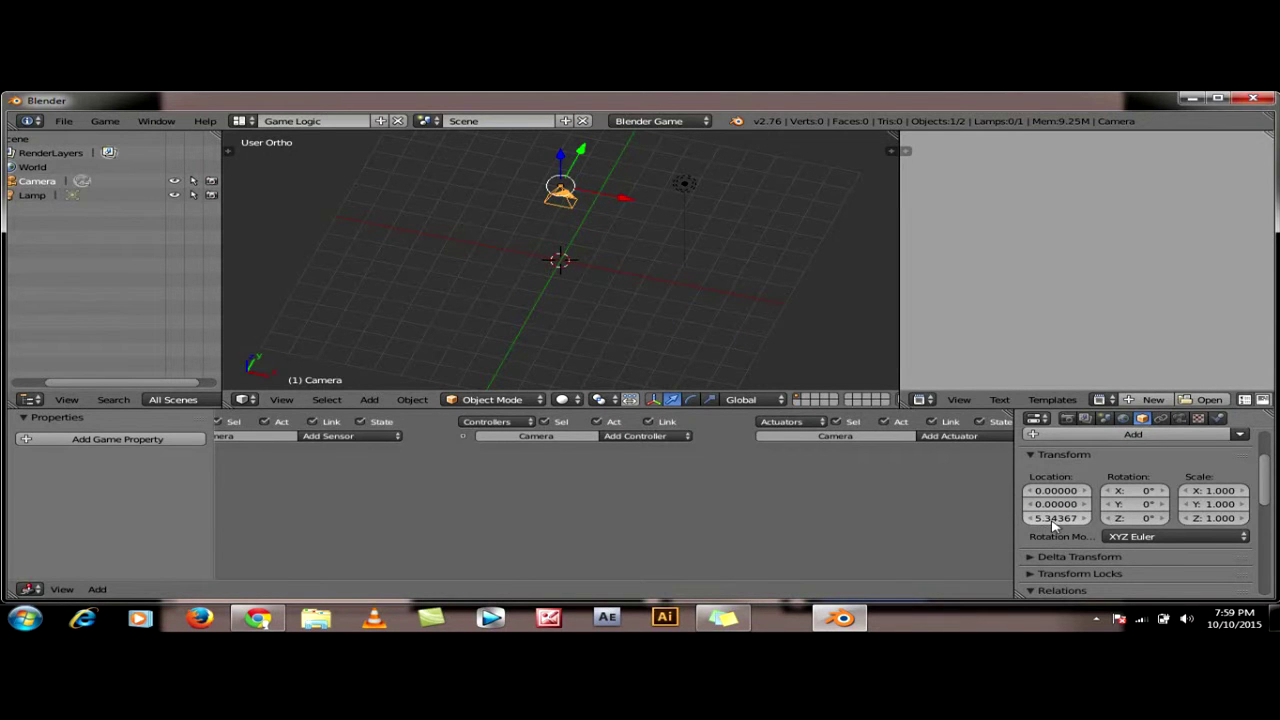
pyautogui.click(1050, 520)
pyautogui.write('5')
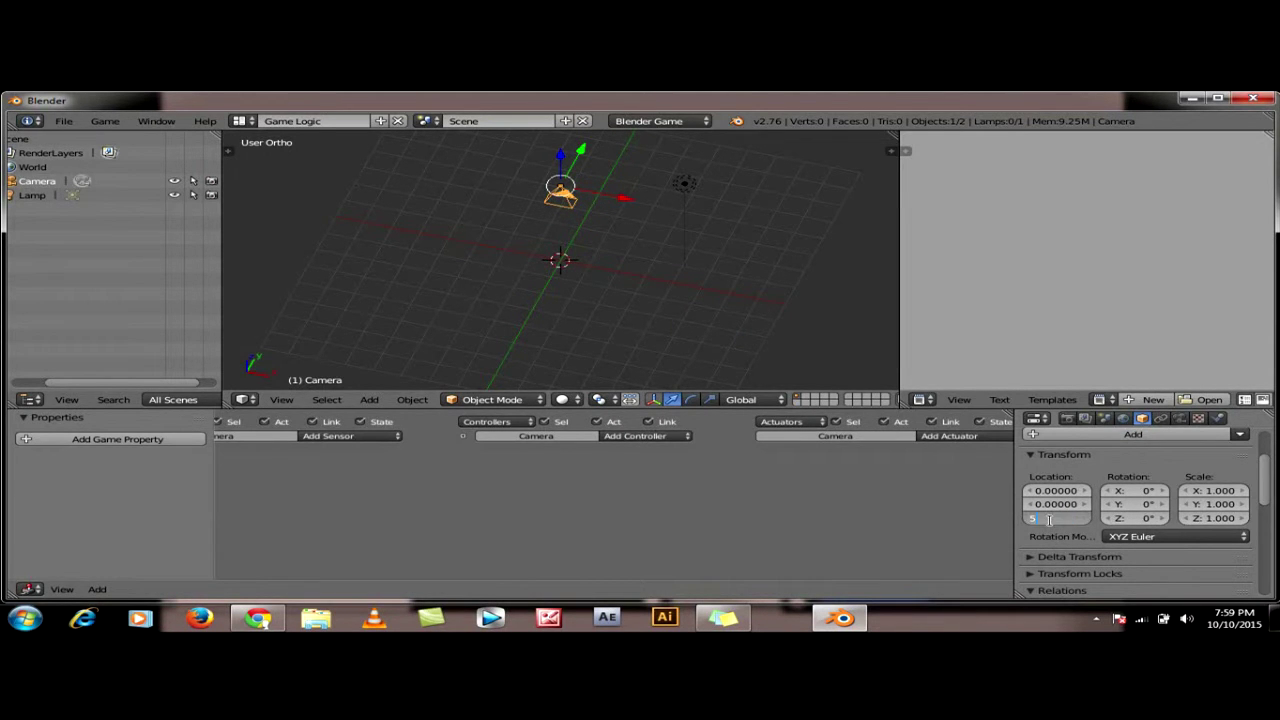
pyautogui.press('Return')
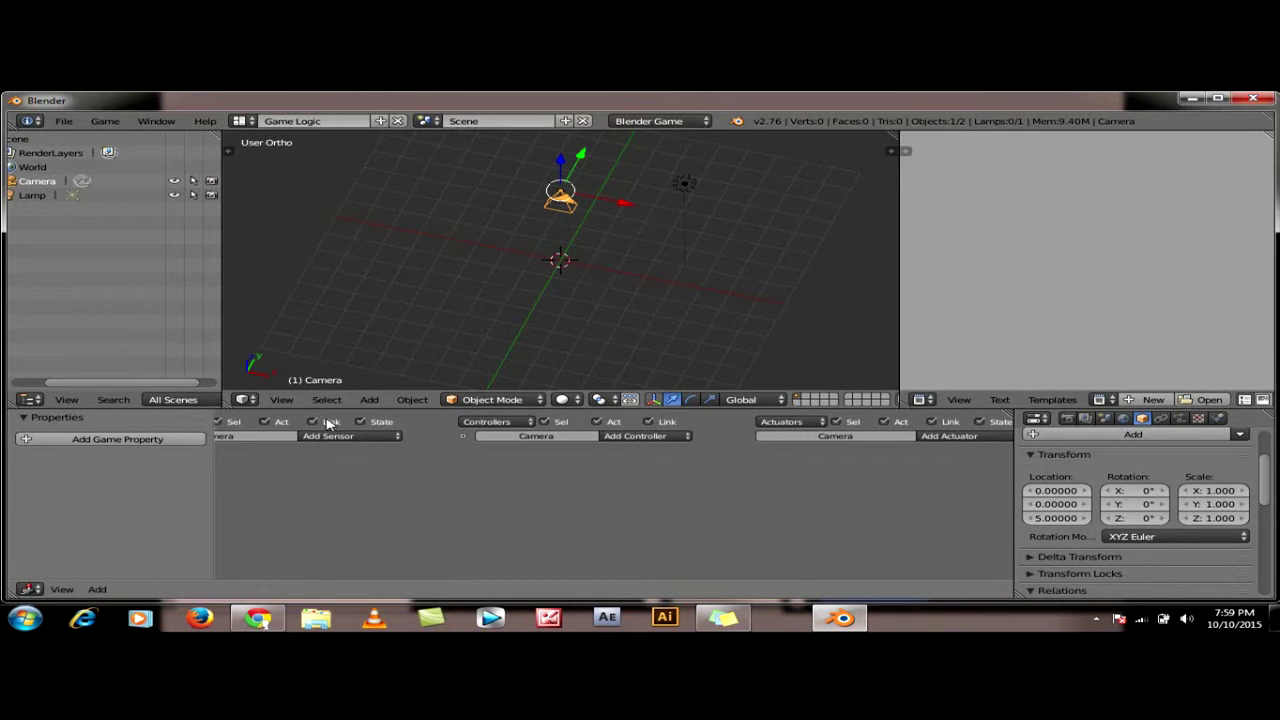
pyautogui.click(281, 399)
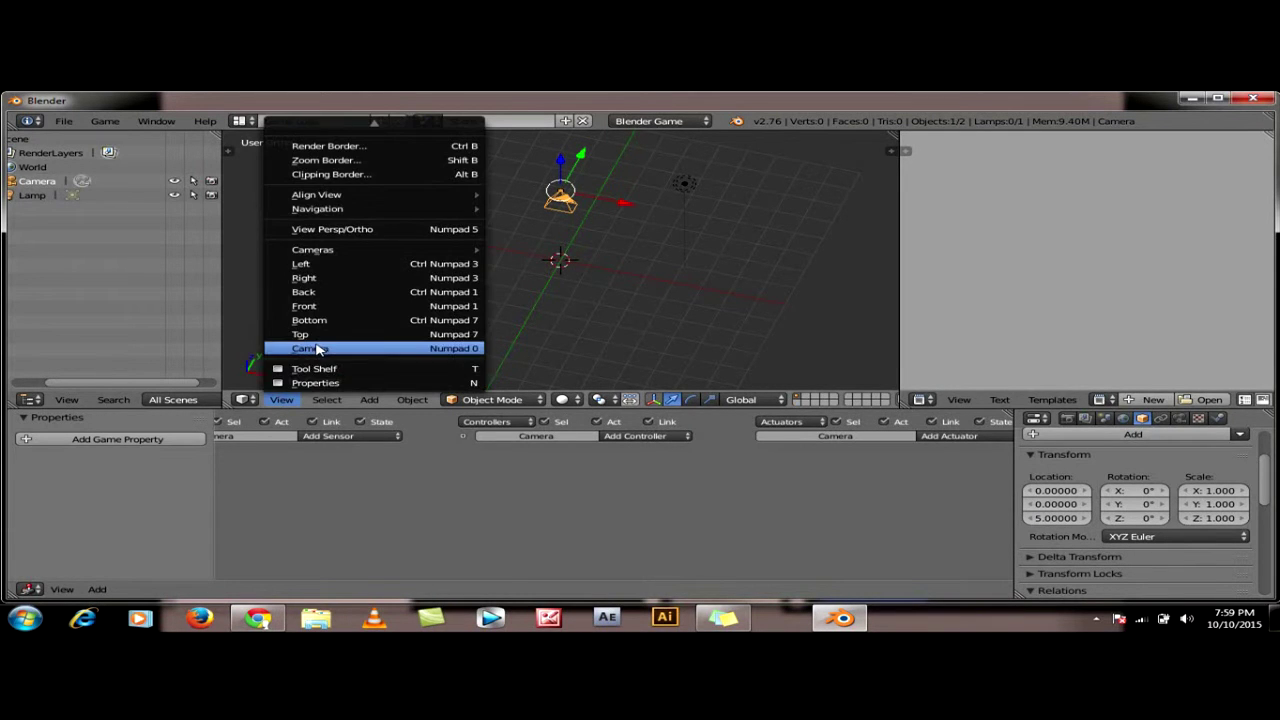
# Look through the scene camera and add a plane
pyautogui.click(318, 349)
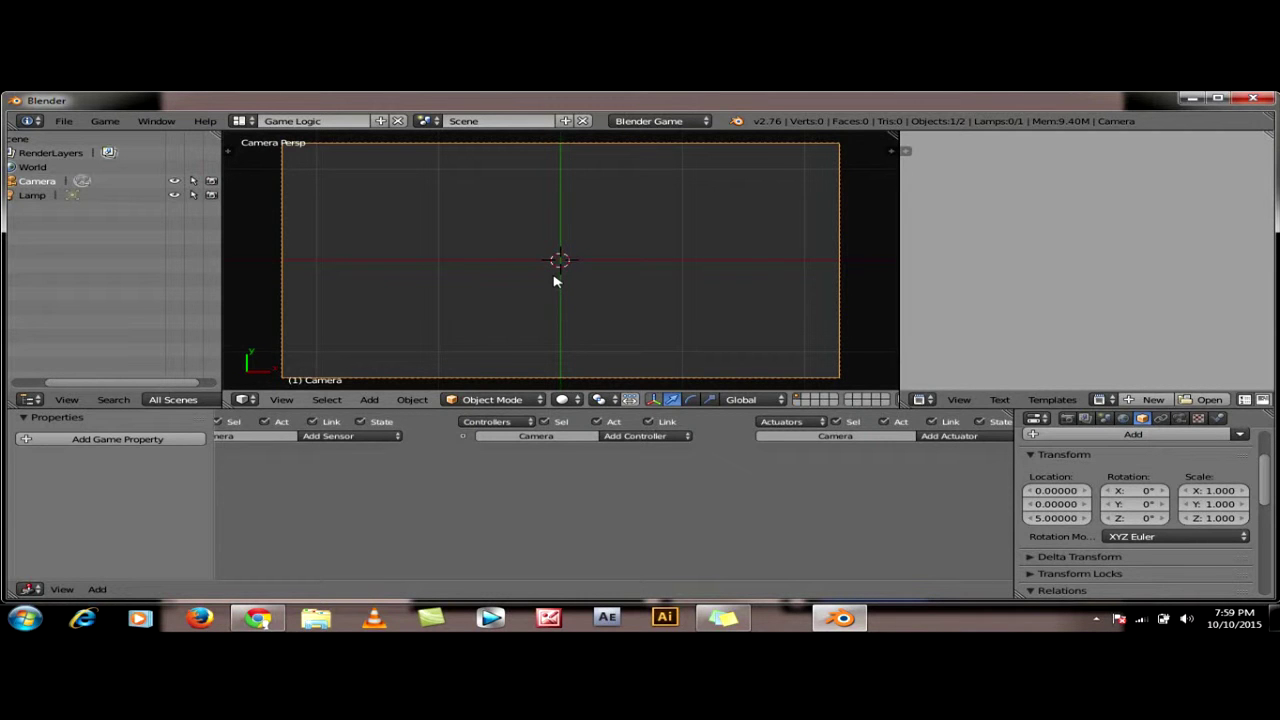
pyautogui.hotkey('shift', 'a')
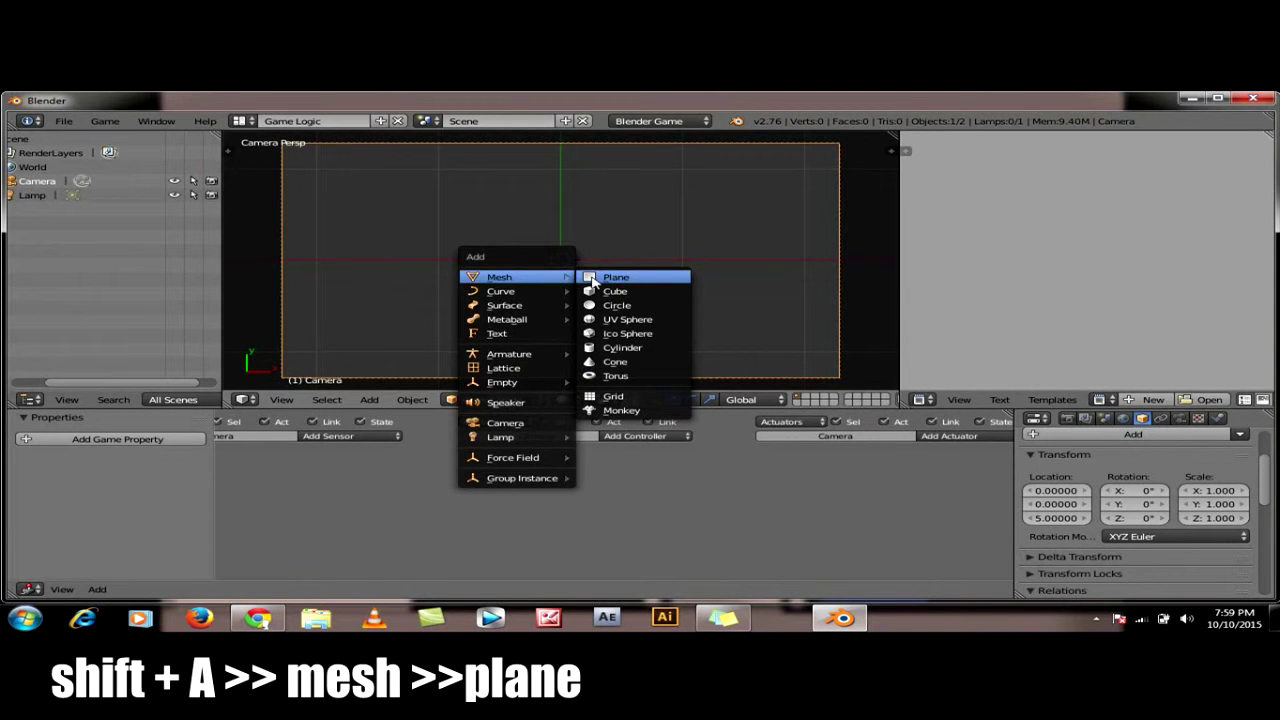
pyautogui.click(592, 283)
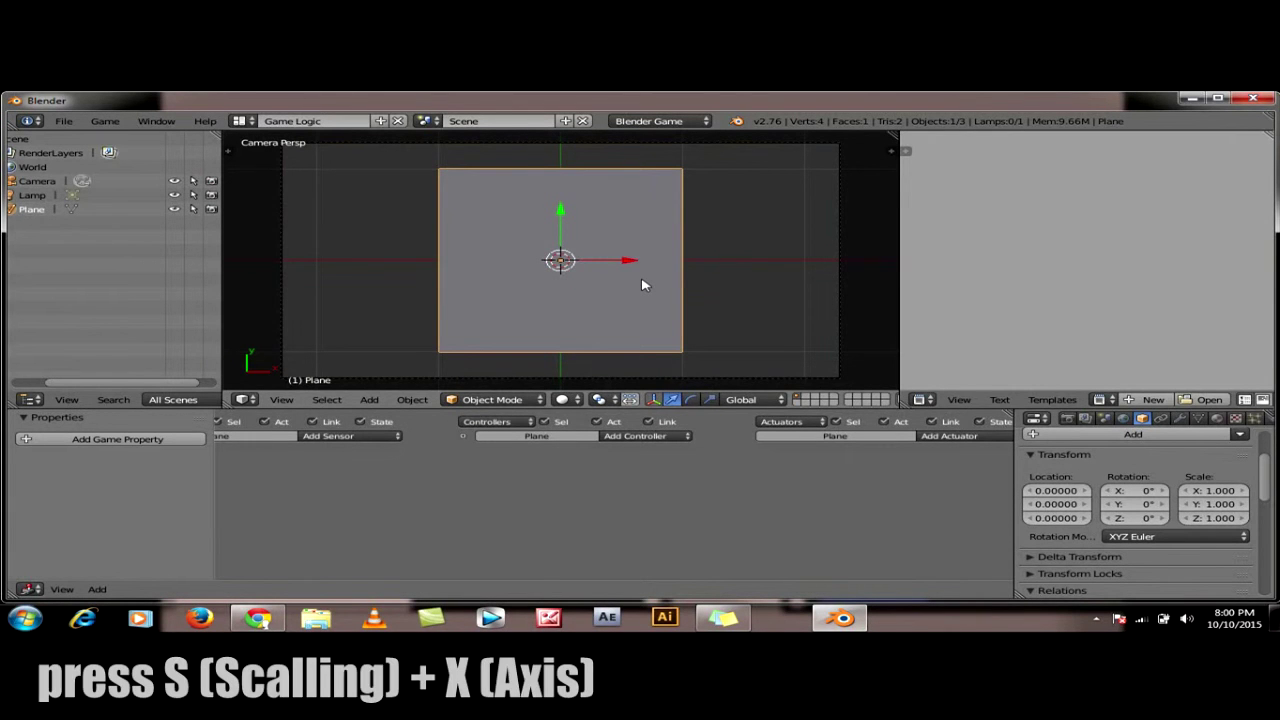
# Stretch the plane to 2.409 on X and 1.316 on Y
pyautogui.press('s')
pyautogui.press('x')
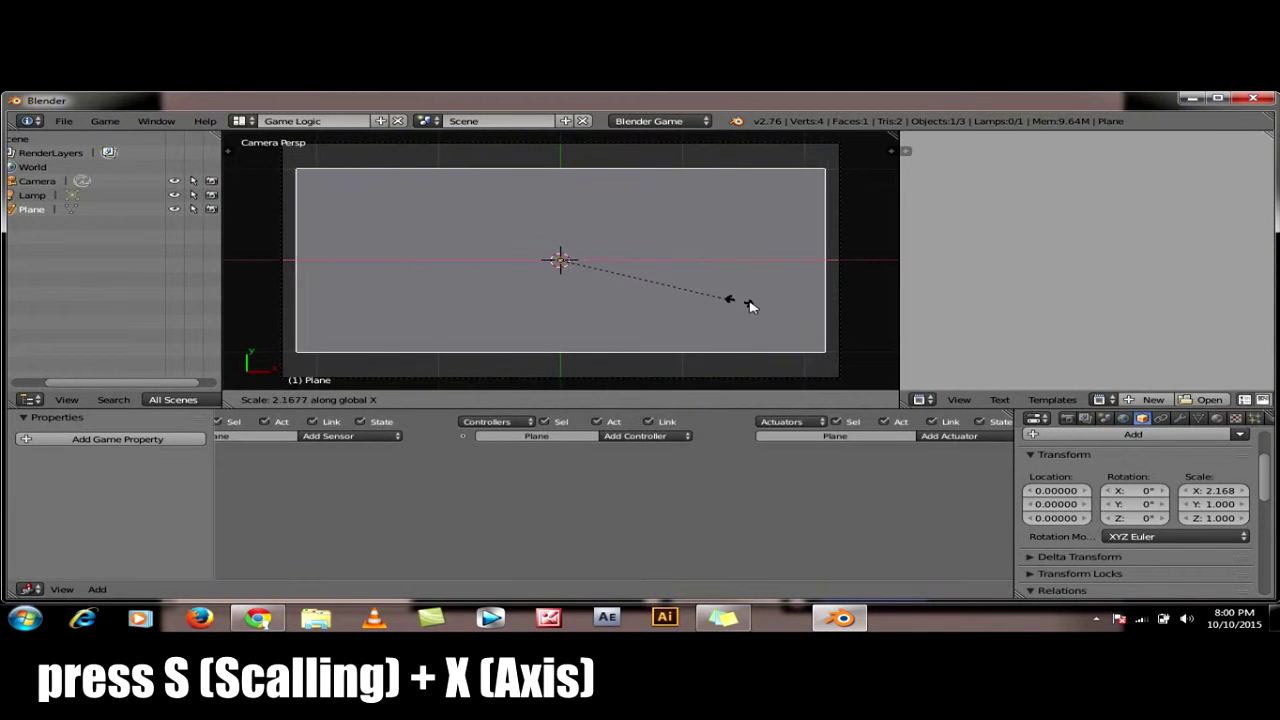
pyautogui.click(757, 304)
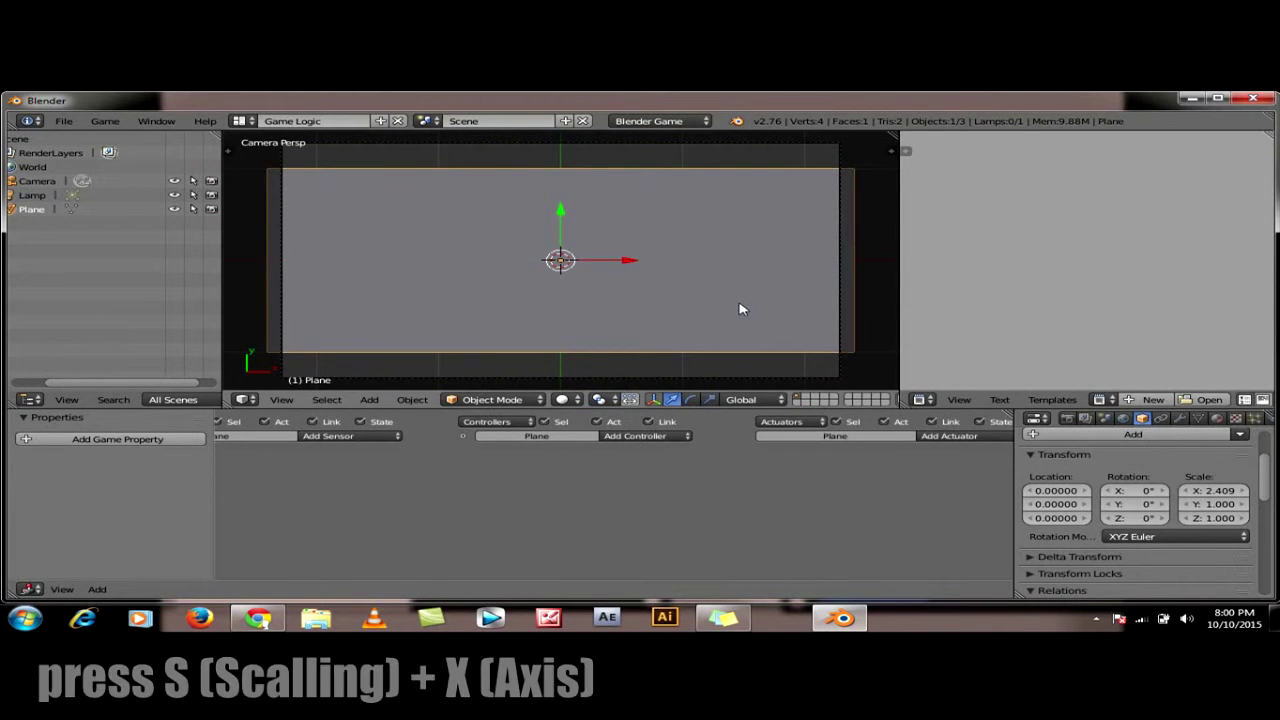
pyautogui.press('s')
pyautogui.press('y')
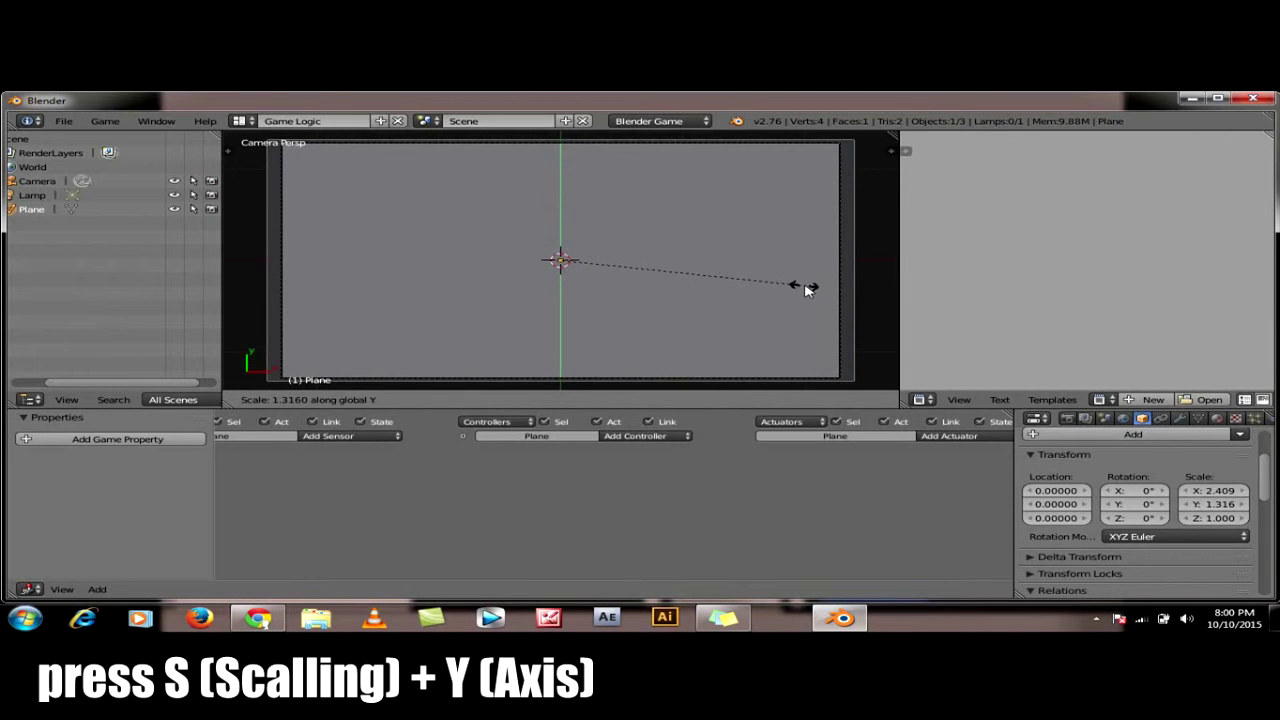
pyautogui.click(808, 289)
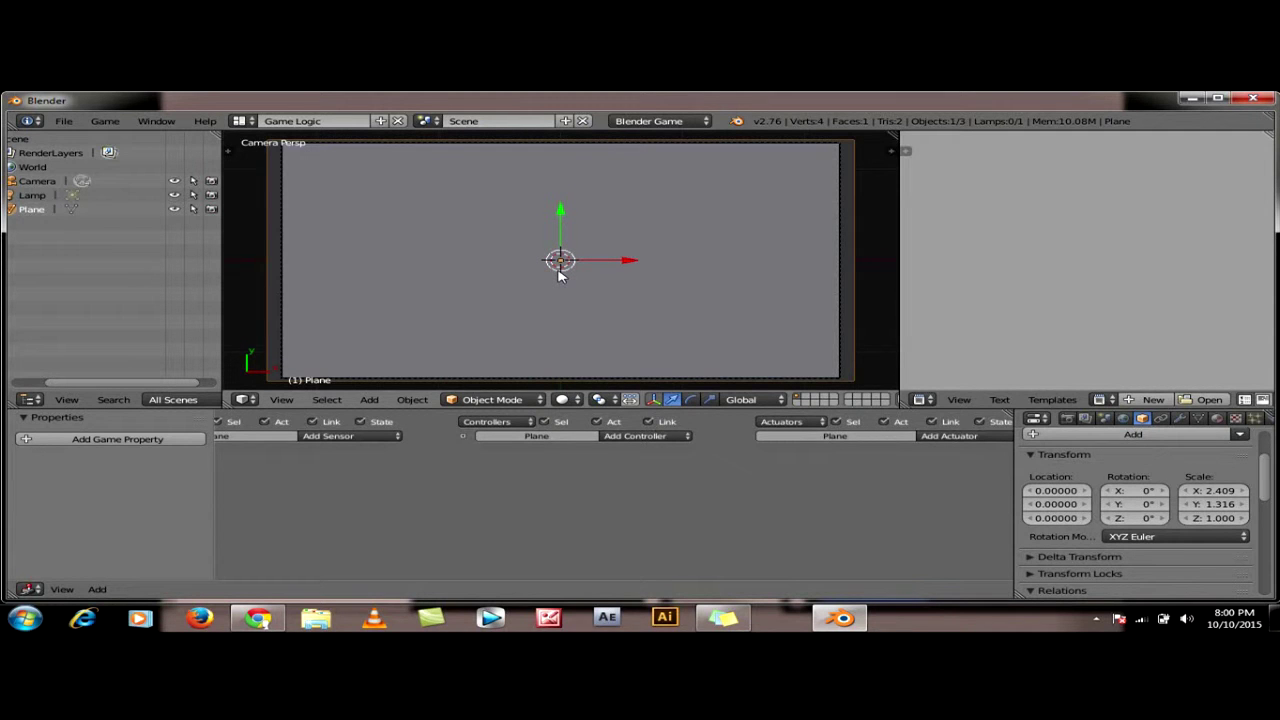
# Add a second plane and scale it to 0.257 on Y and 0.611 on X
pyautogui.hotkey('shift', 'a')
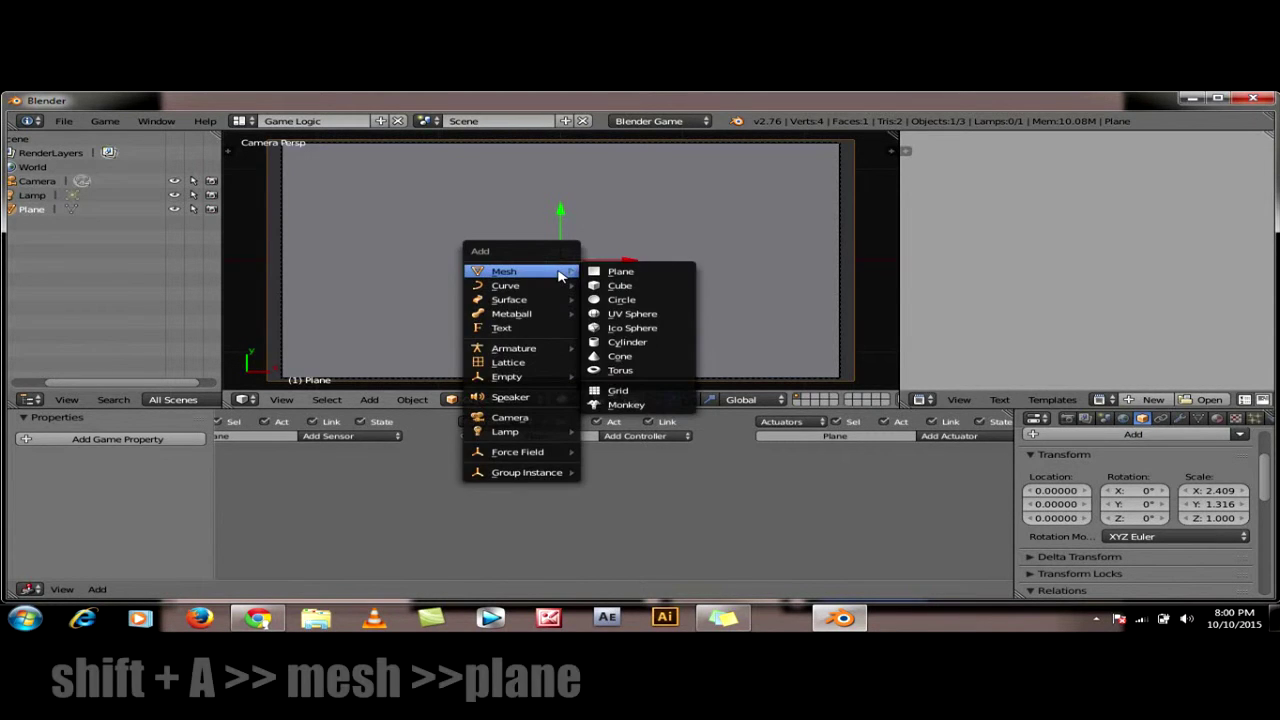
pyautogui.click(600, 273)
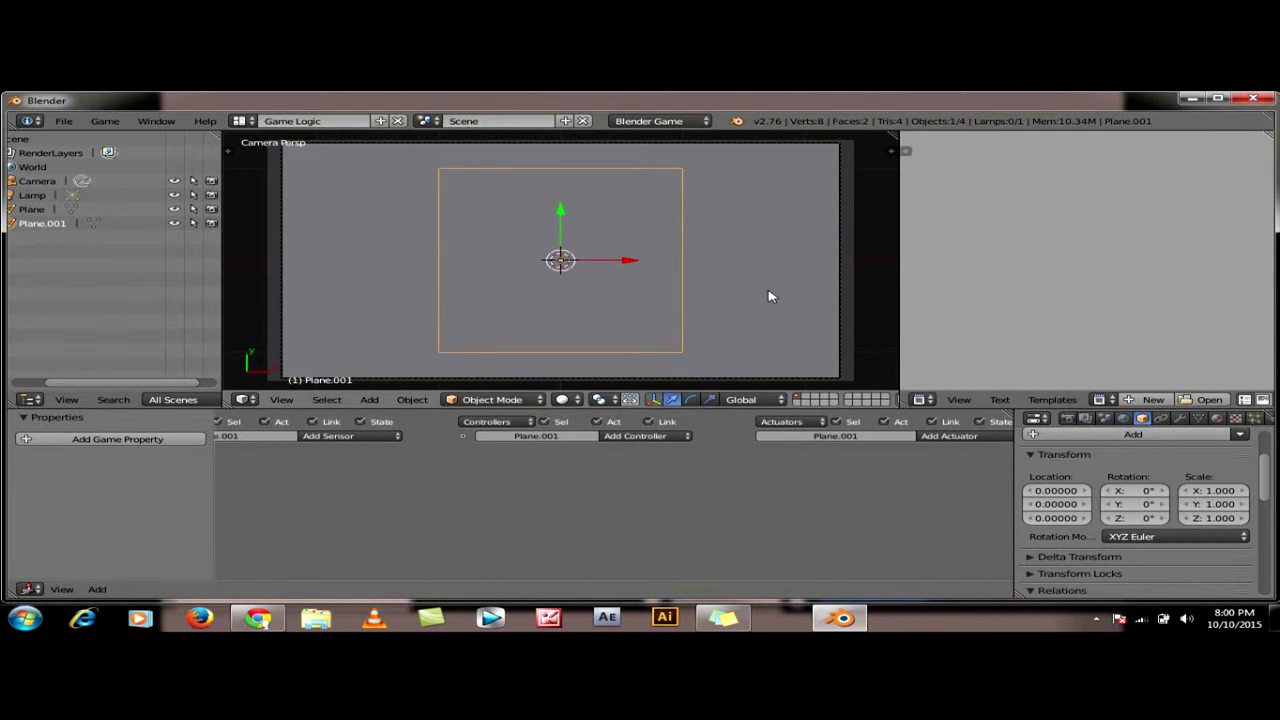
pyautogui.press('s')
pyautogui.press('y')
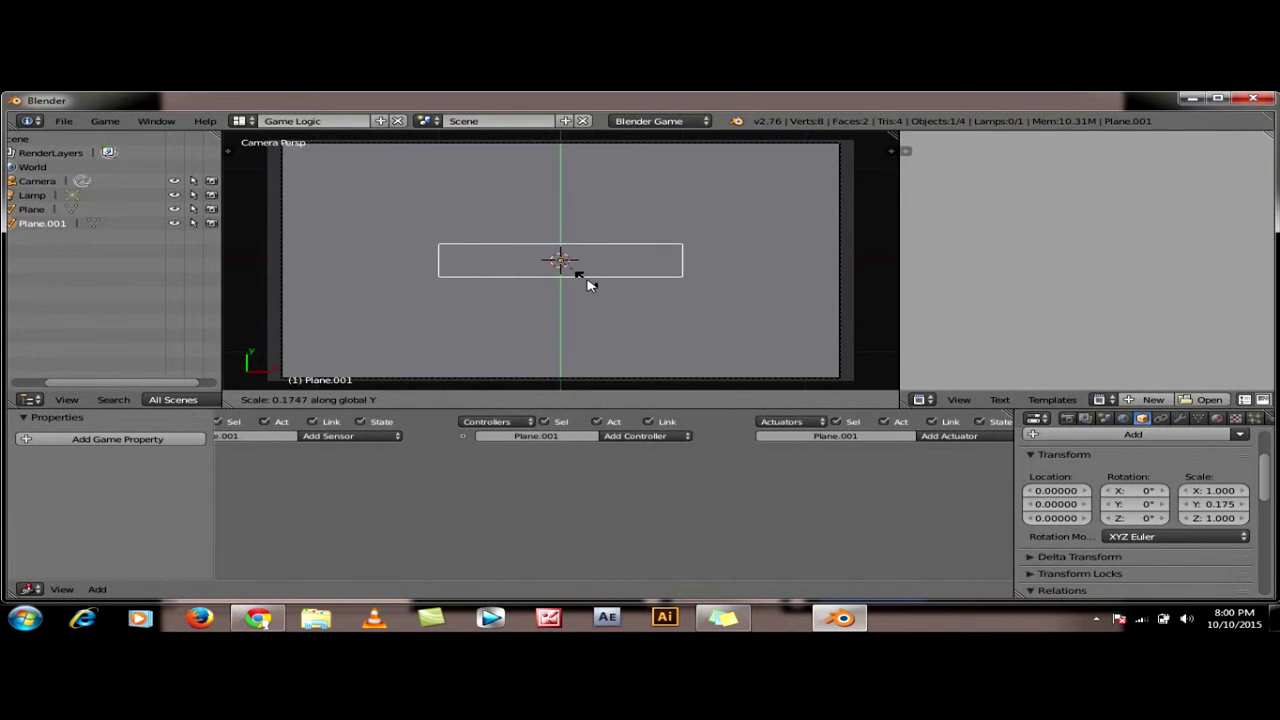
pyautogui.click(607, 289)
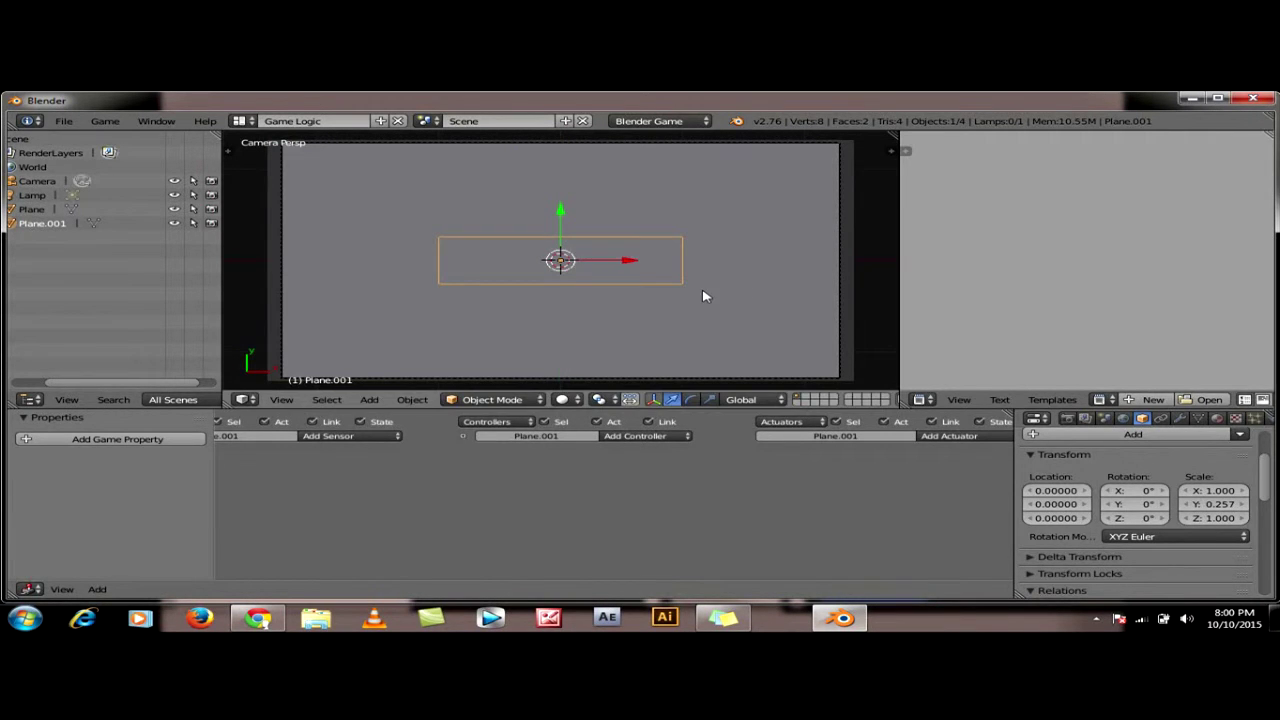
pyautogui.press('s')
pyautogui.press('x')
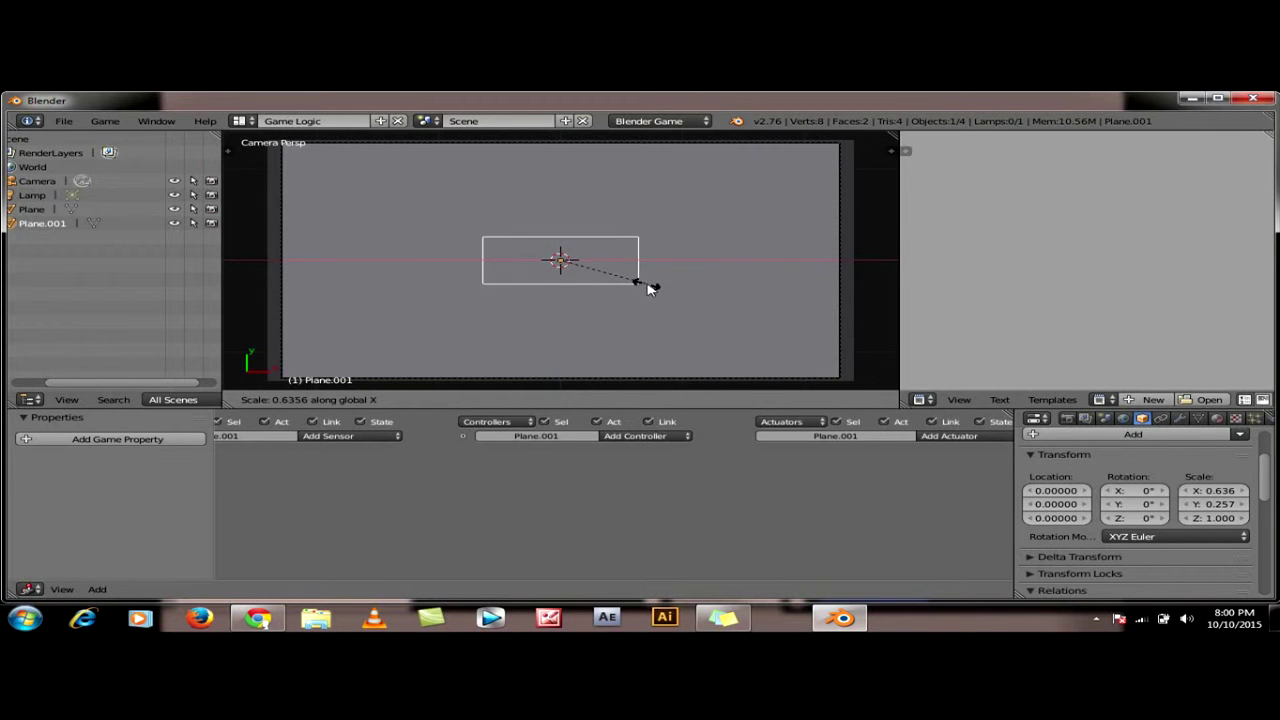
pyautogui.click(646, 287)
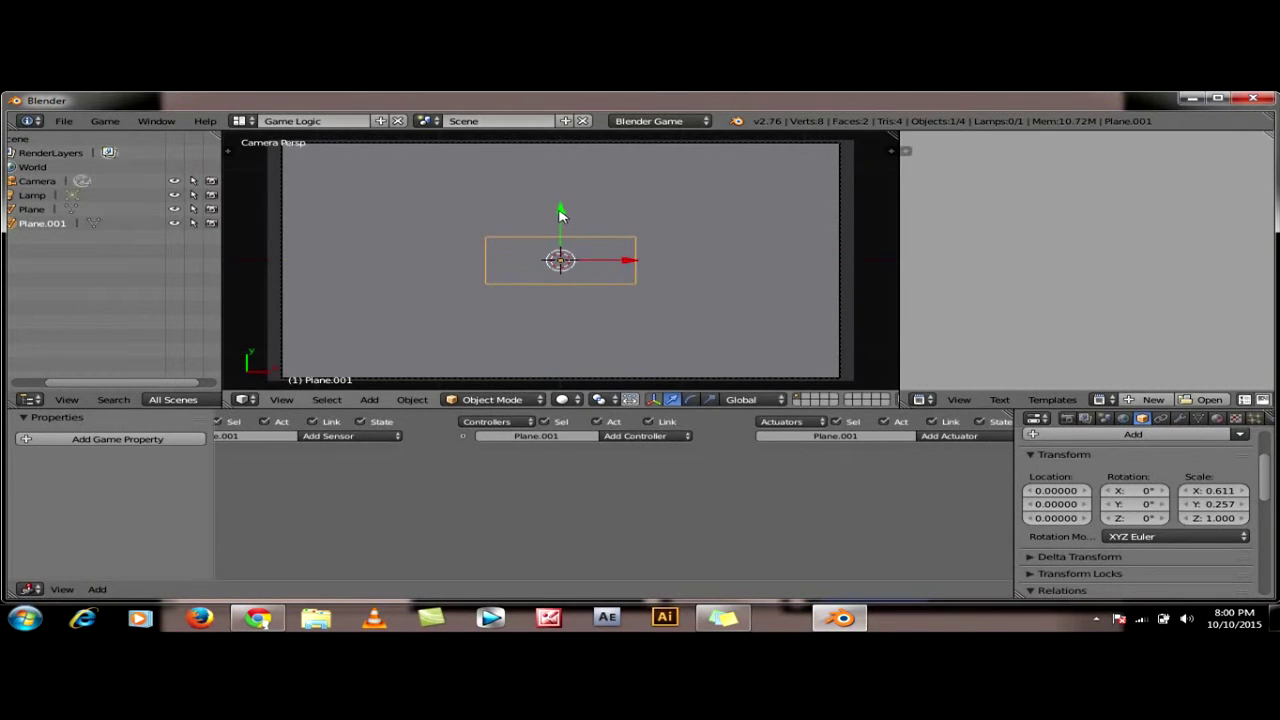
# Move Plane.001 up above the background centre, set its Z location to 1, and shrink it
pyautogui.moveTo(560, 215); pyautogui.dragTo(575, 142)
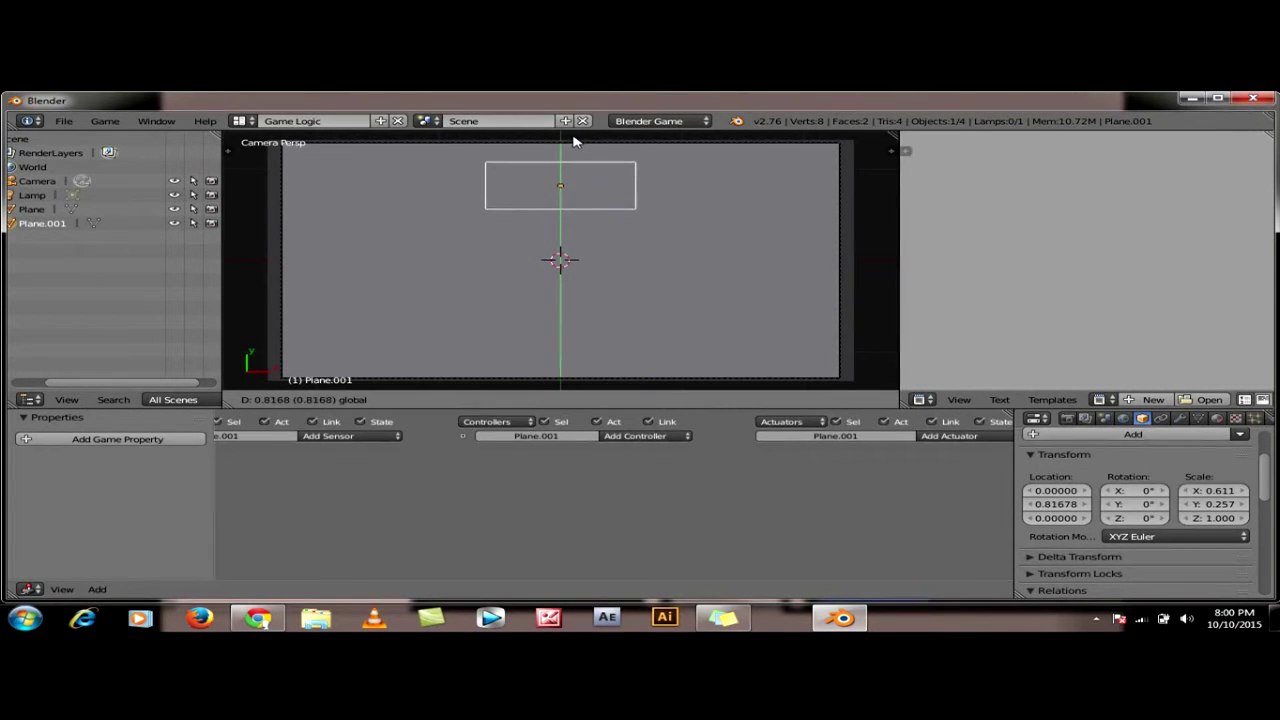
pyautogui.click(575, 142)
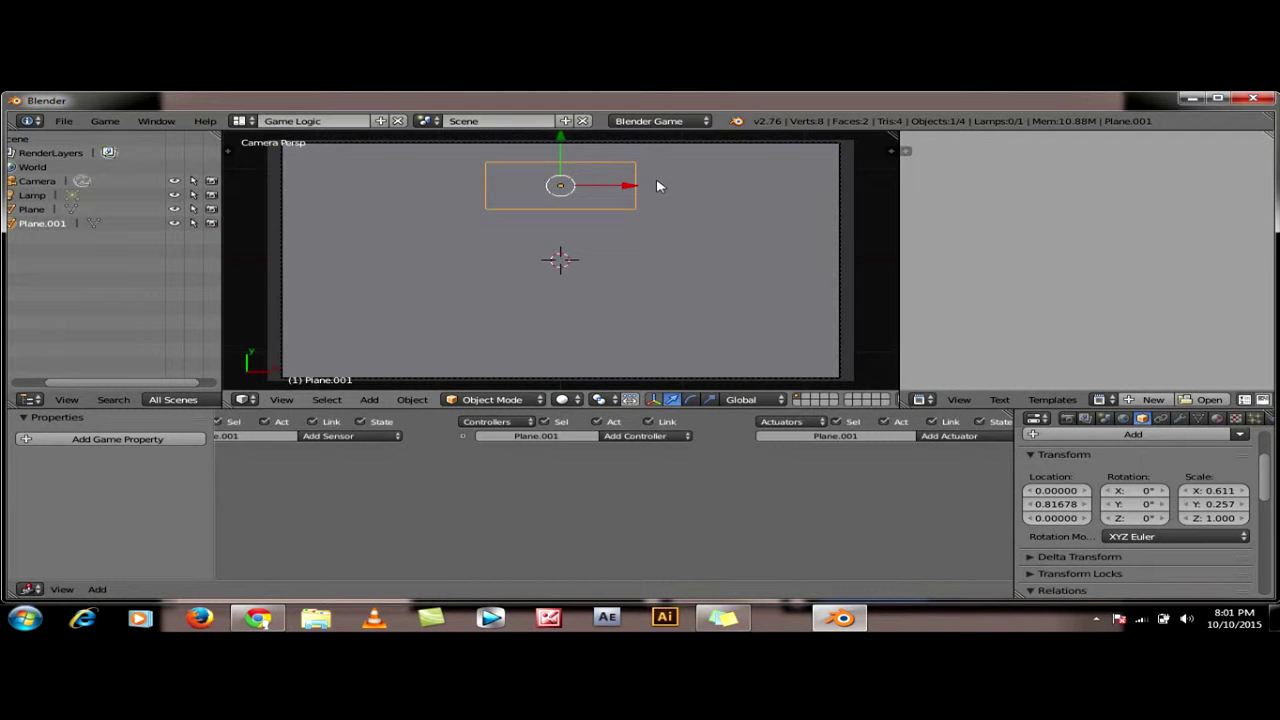
pyautogui.press('a')
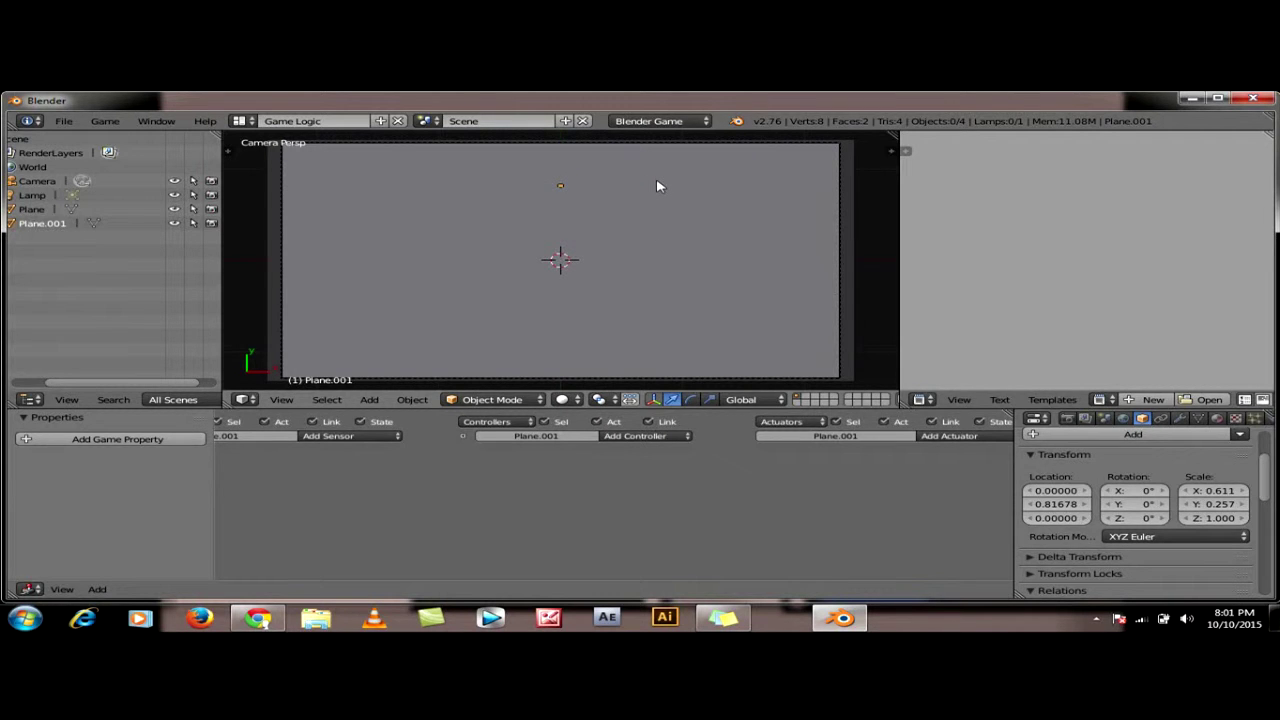
pyautogui.rightClick(585, 185)
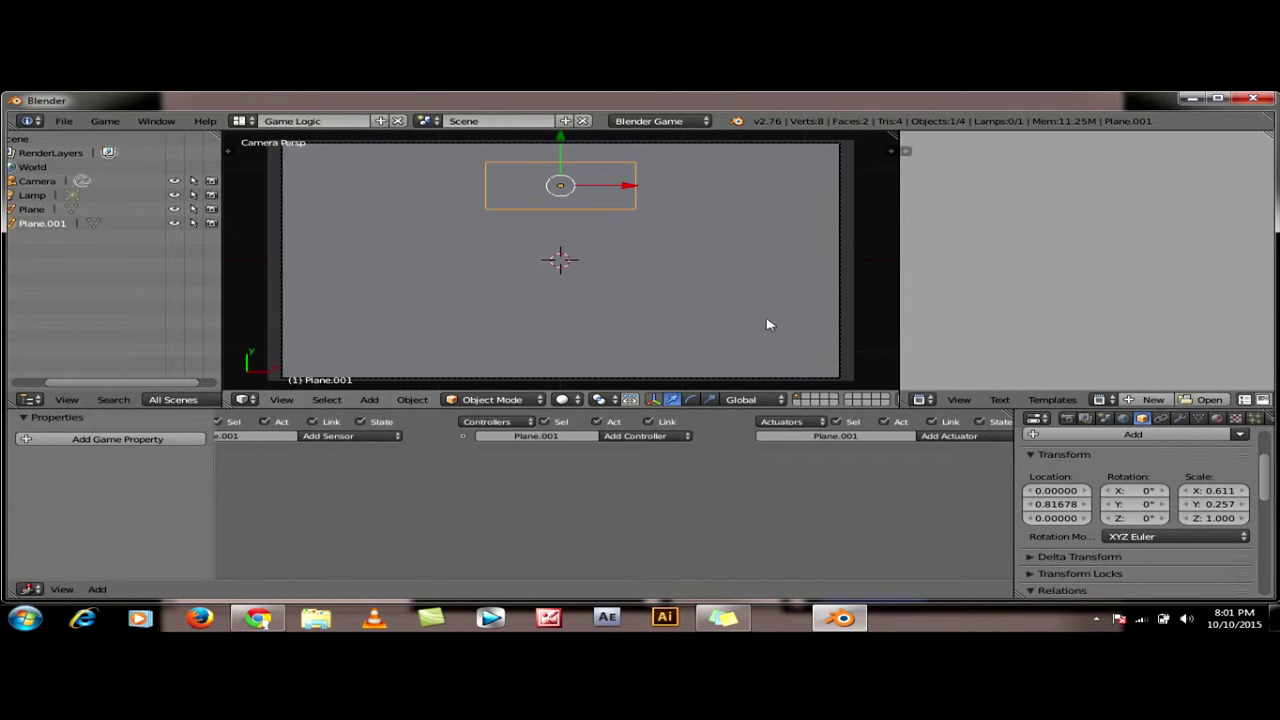
pyautogui.click(1054, 519)
pyautogui.write('1')
pyautogui.press('Return')
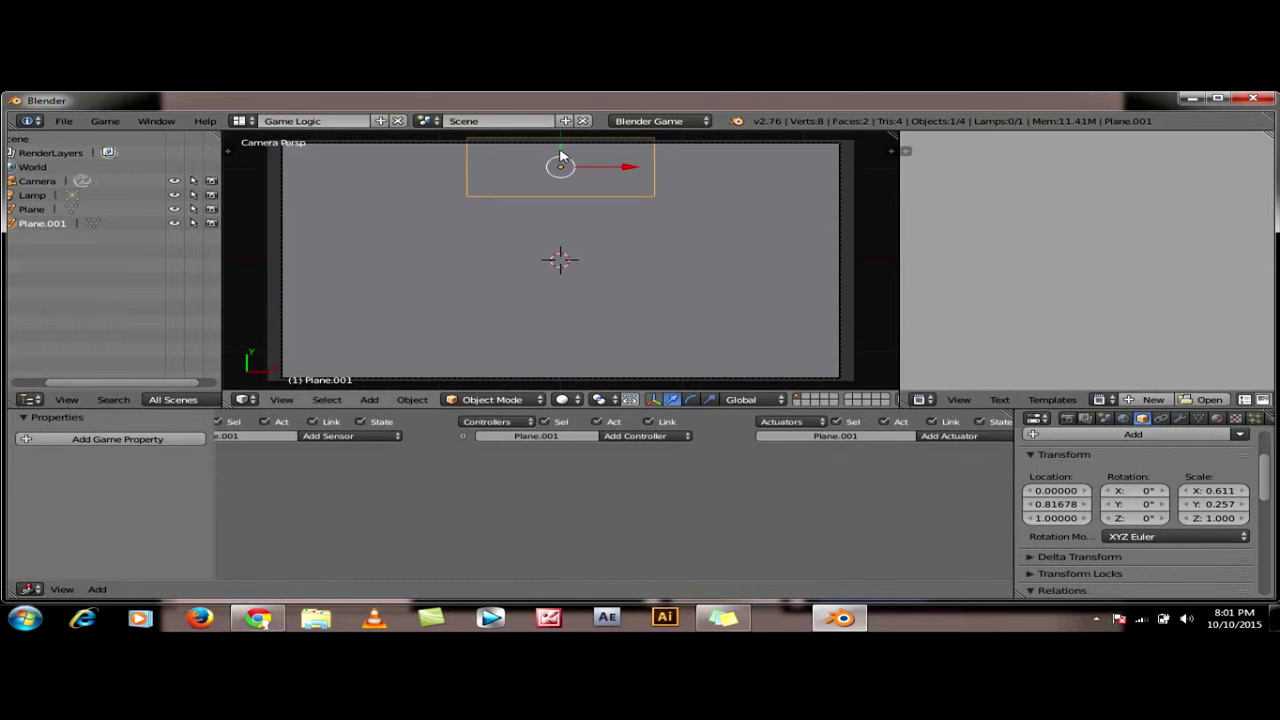
pyautogui.moveTo(560, 157); pyautogui.dragTo(563, 186)
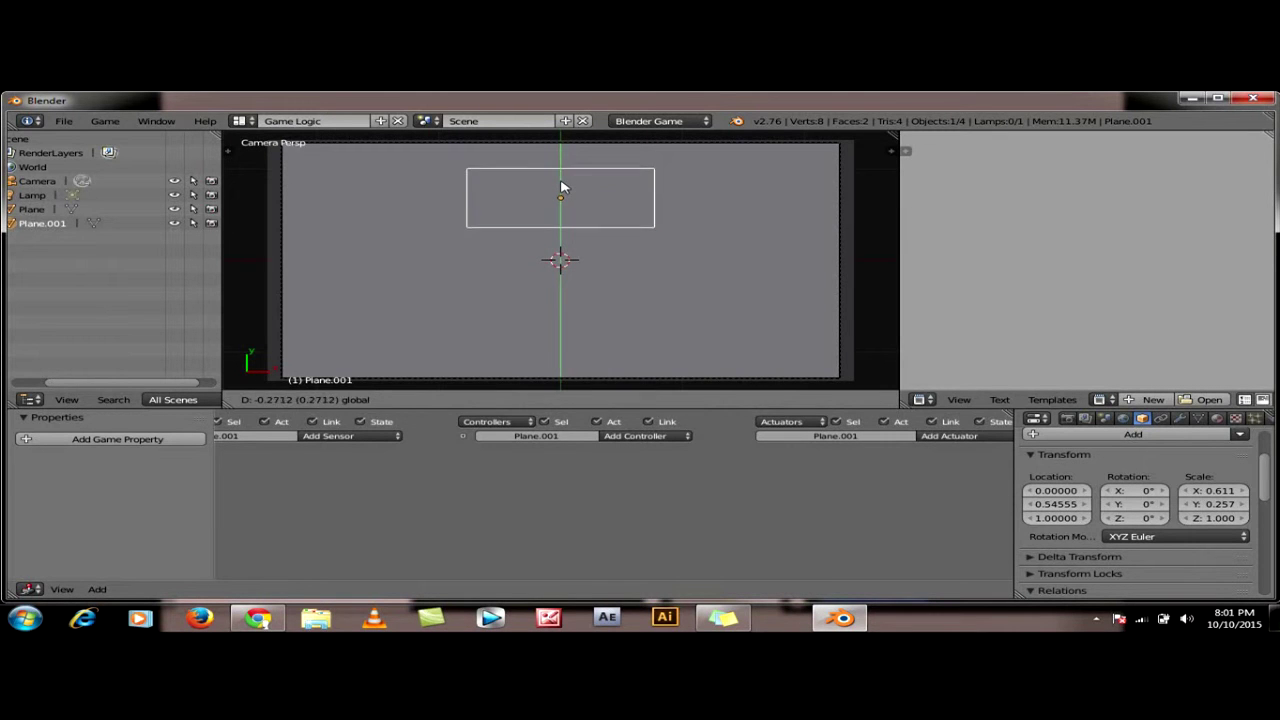
pyautogui.press('s')
pyautogui.click(664, 243)
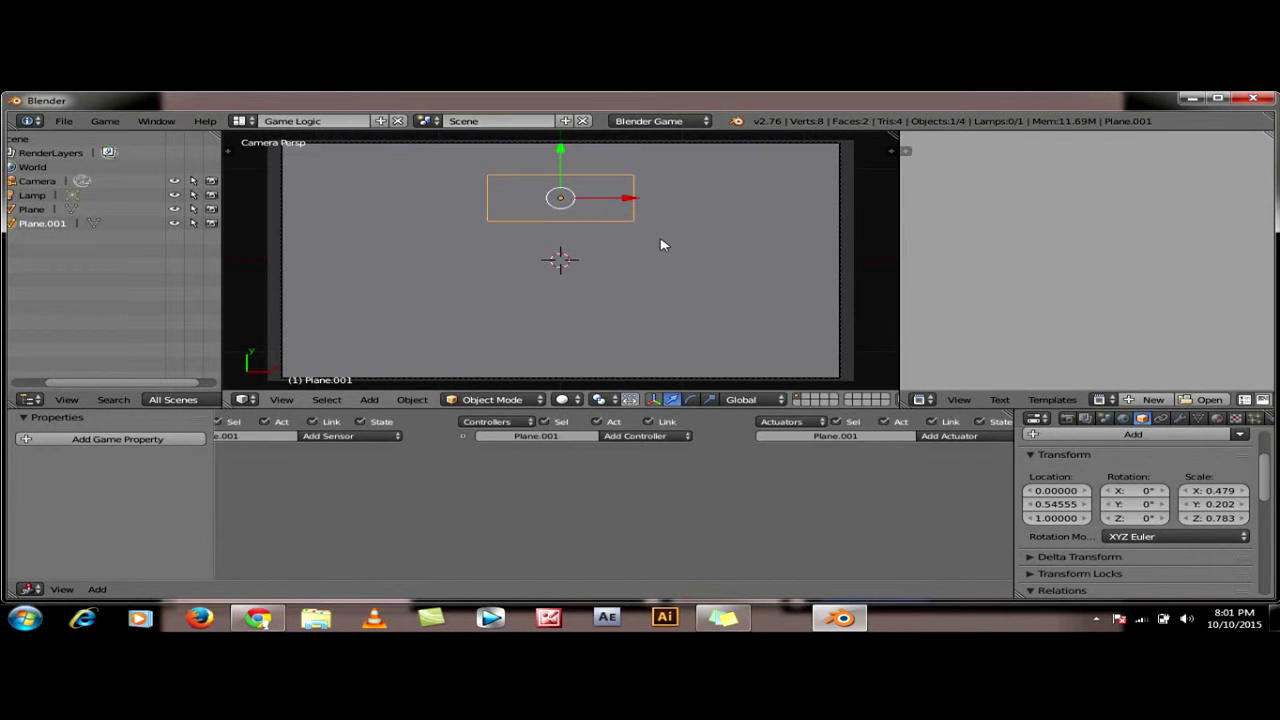
# Create a new material for Plane.001 and set its diffuse colour to red
pyautogui.click(1220, 419)
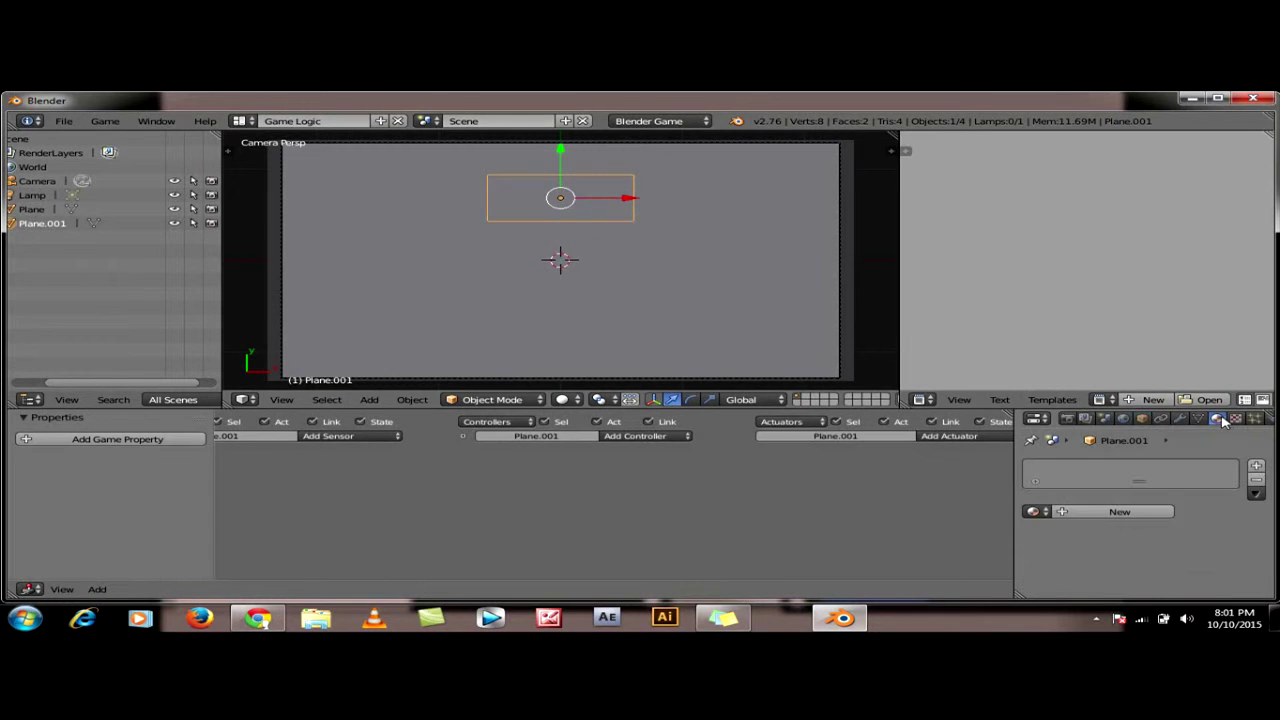
pyautogui.click(1157, 510)
pyautogui.moveTo(1263, 458); pyautogui.dragTo(1262, 492)
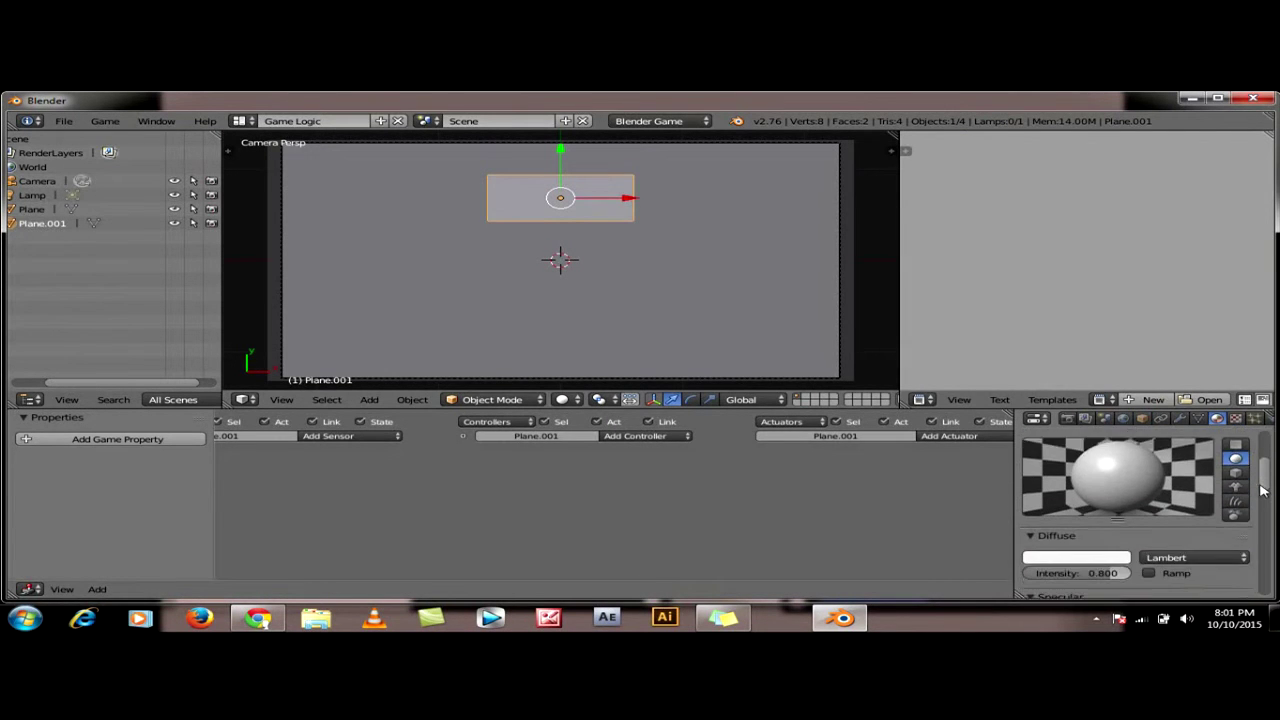
pyautogui.click(1078, 521)
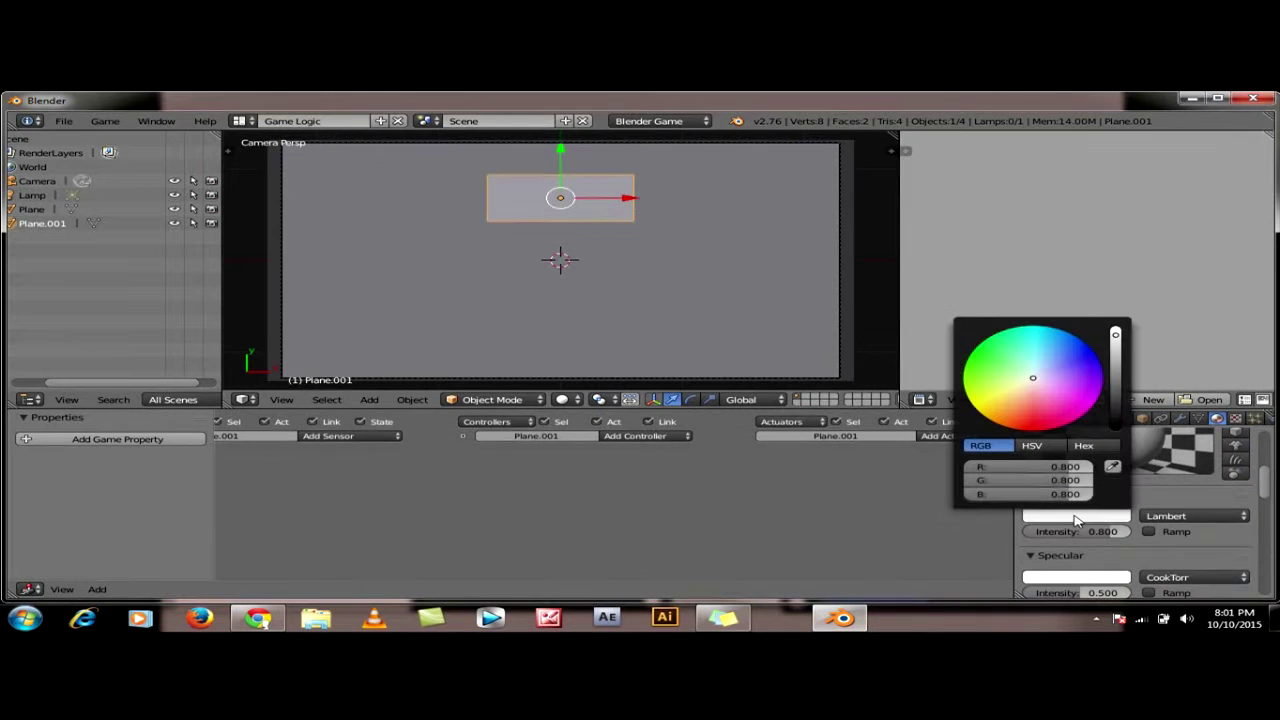
pyautogui.click(1048, 430)
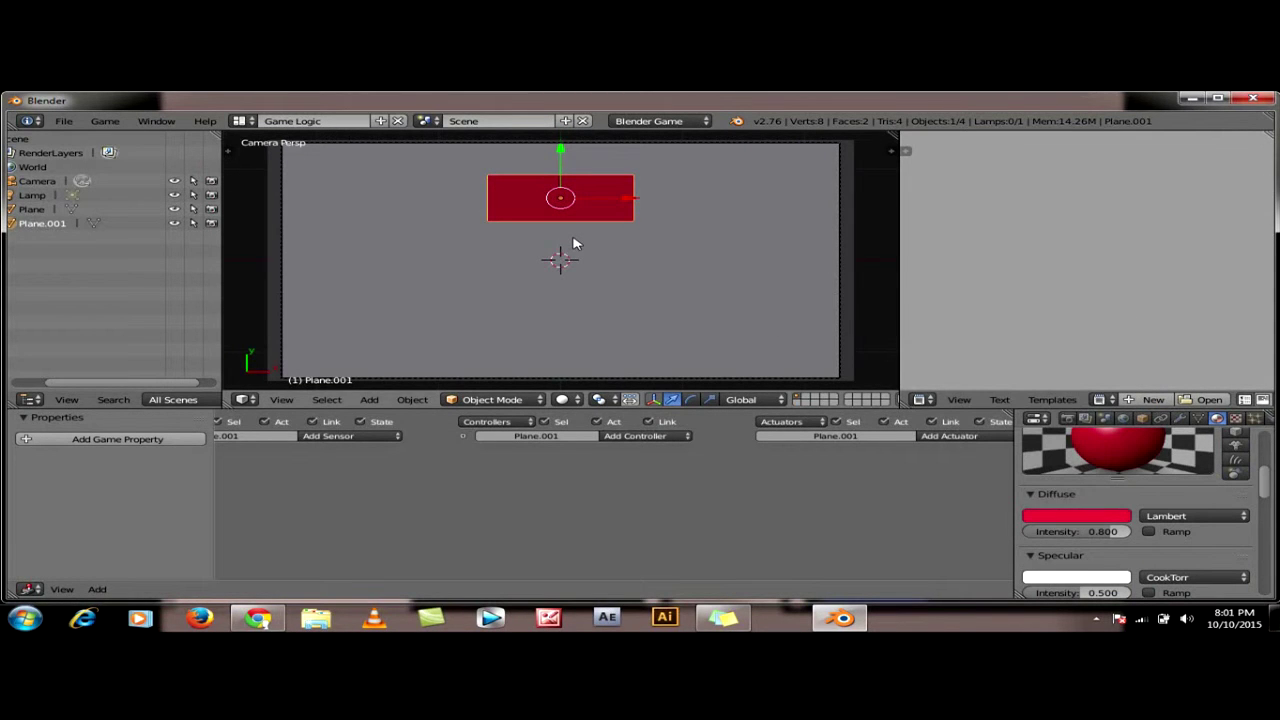
# Place a copy of the red plane directly below it and move that copy to another layer
pyautogui.rightClick(620, 206)
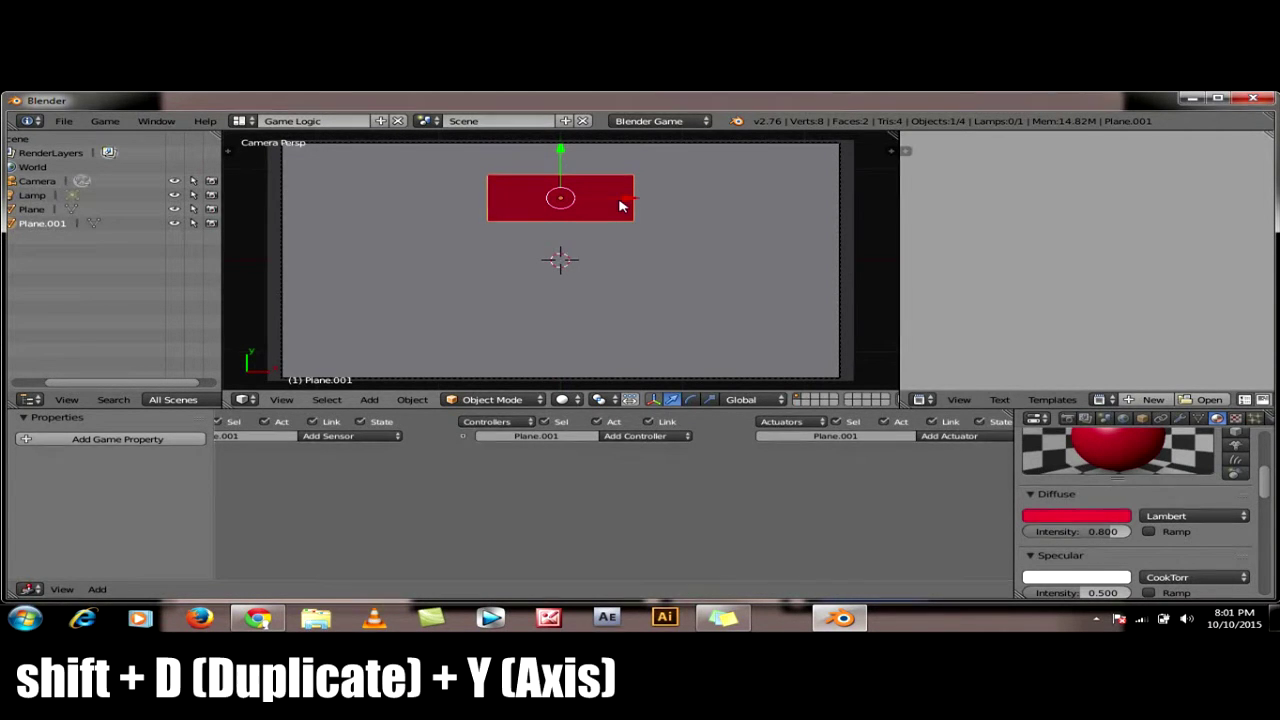
pyautogui.hotkey('shift', 'd')
pyautogui.press('y')
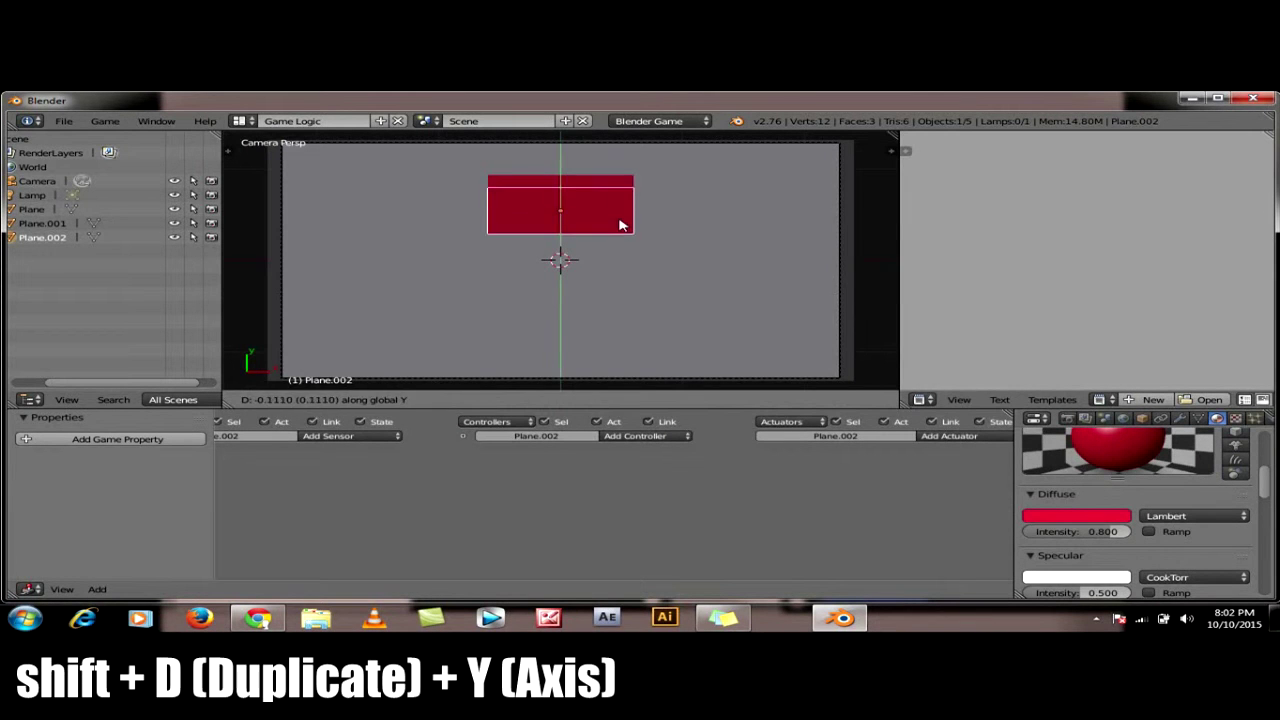
pyautogui.click(617, 284)
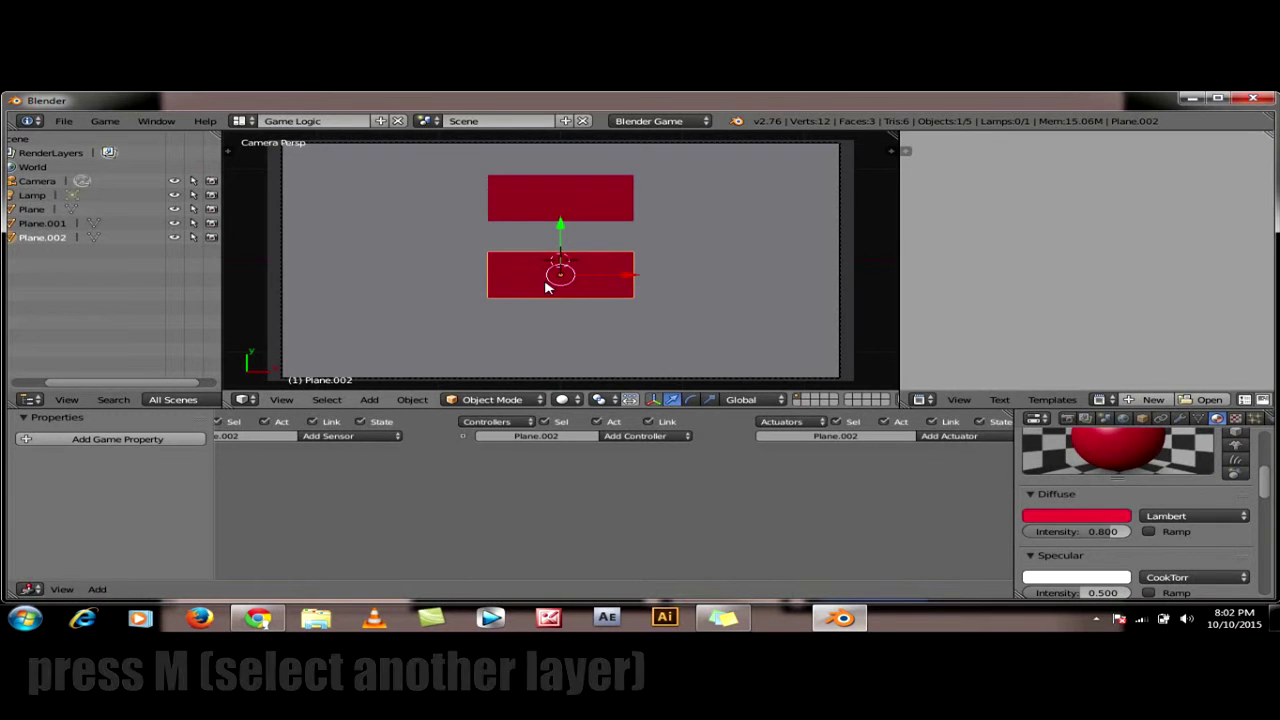
pyautogui.press('m')
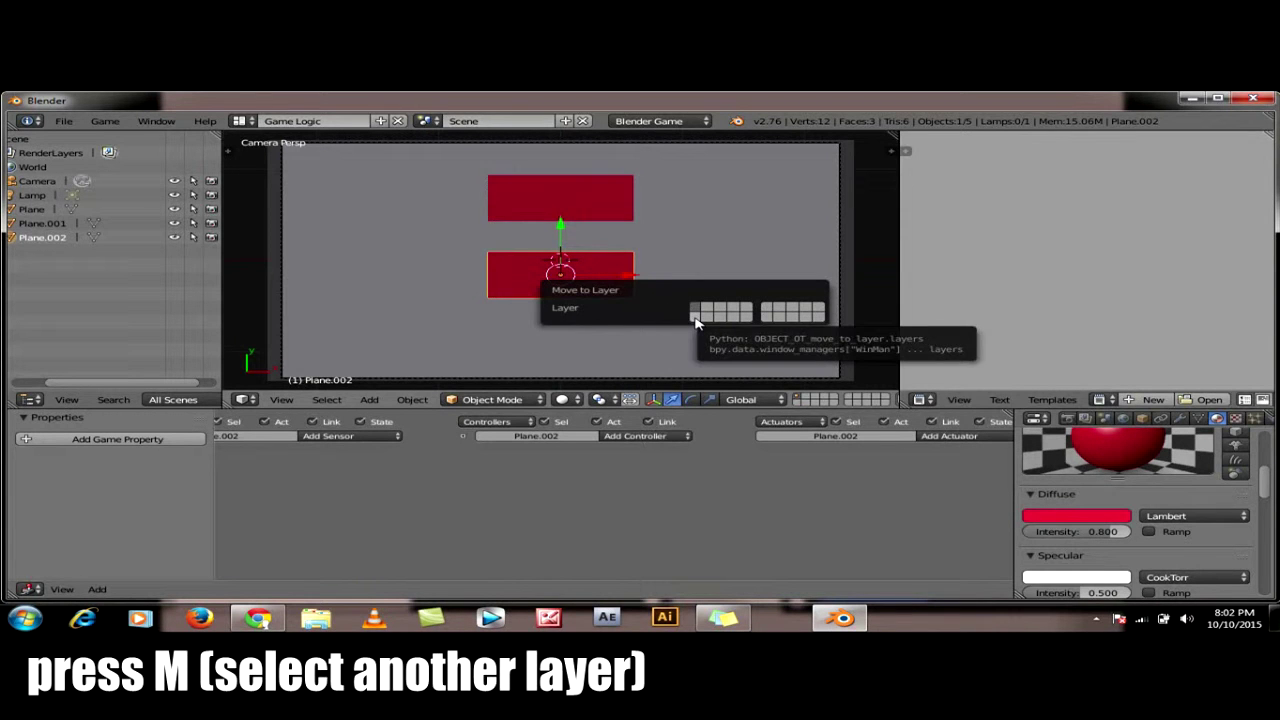
pyautogui.click(697, 321)
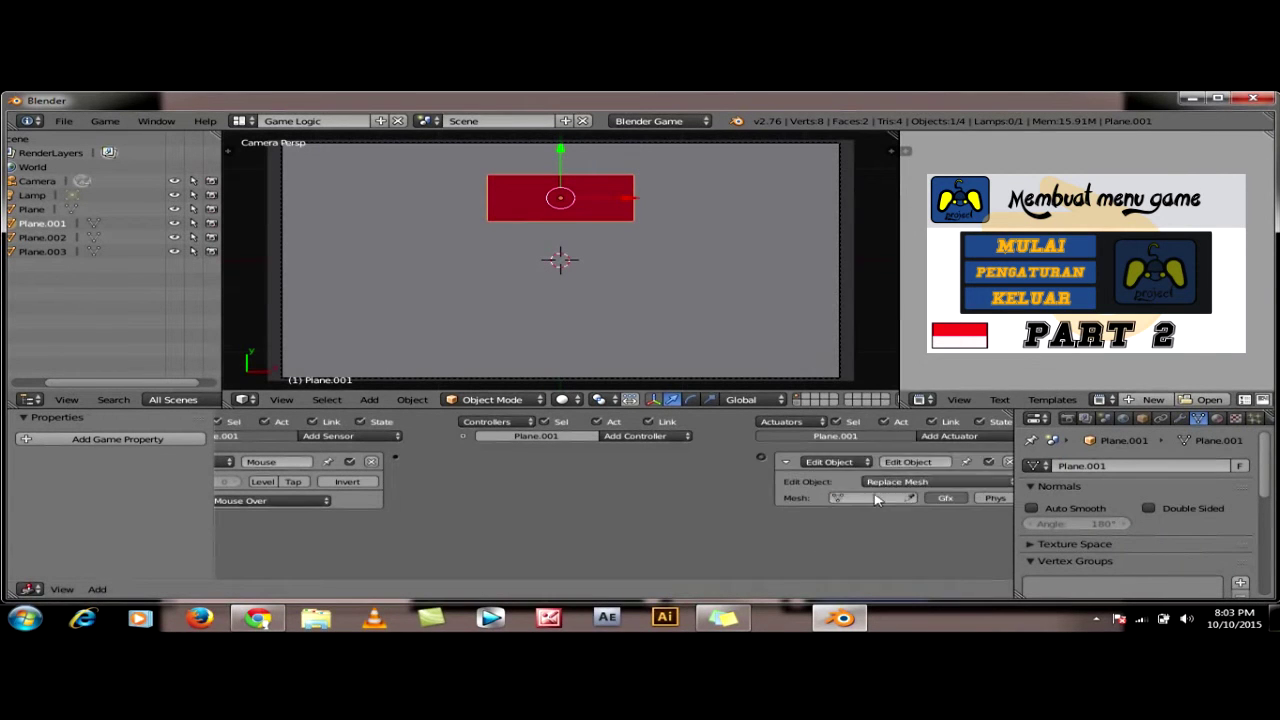
pyautogui.moveTo(395, 457); pyautogui.dragTo(765, 460)
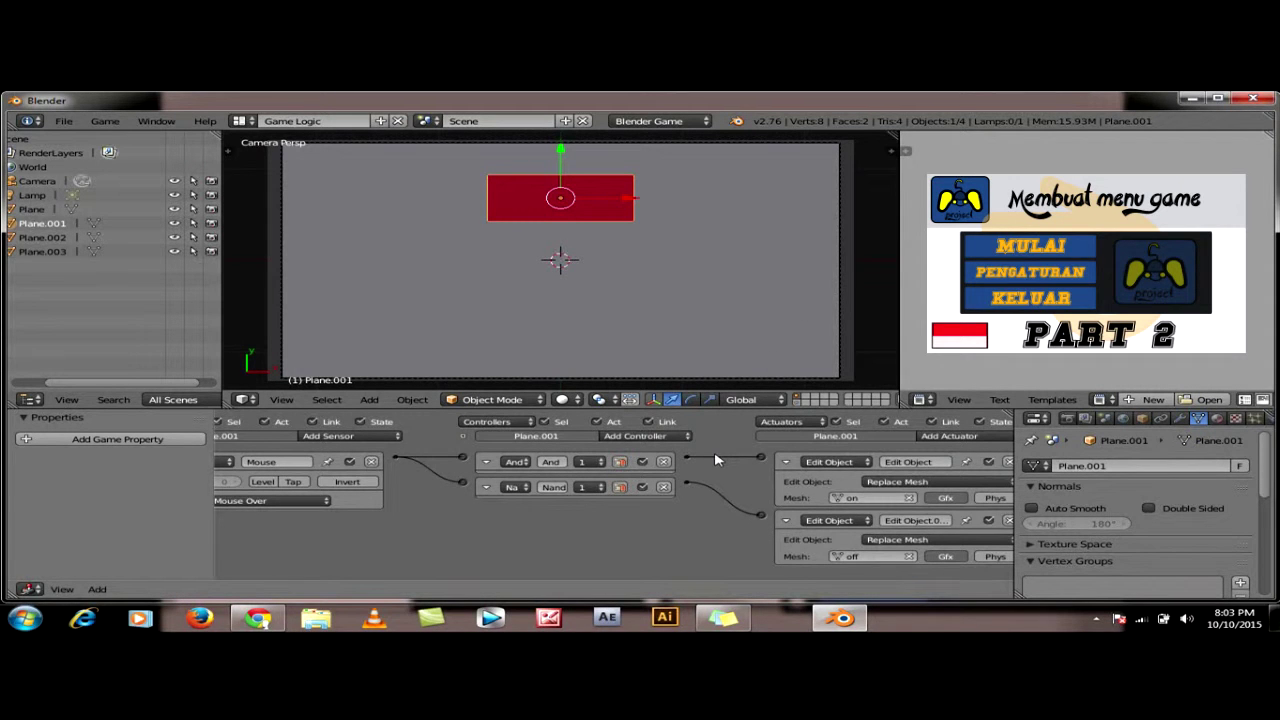
pyautogui.scroll(-2, 715, 460)
pyautogui.scroll(-1, 715, 460)
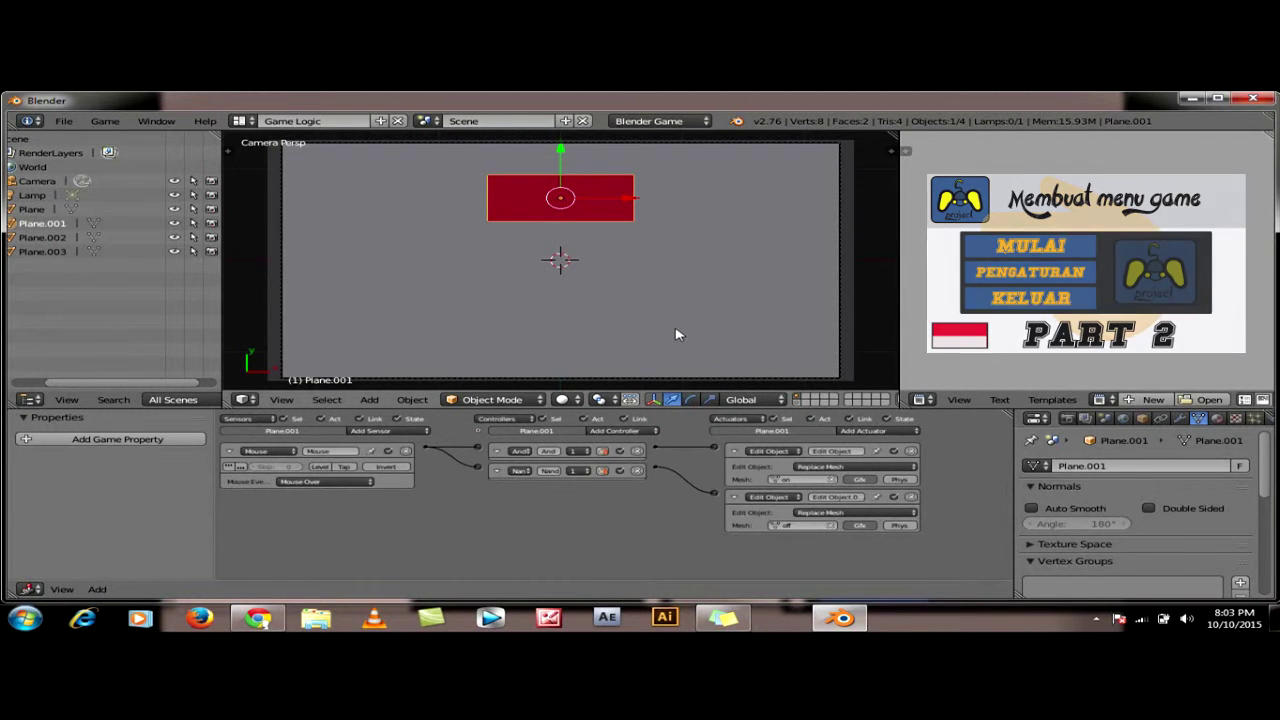
pyautogui.press('p')
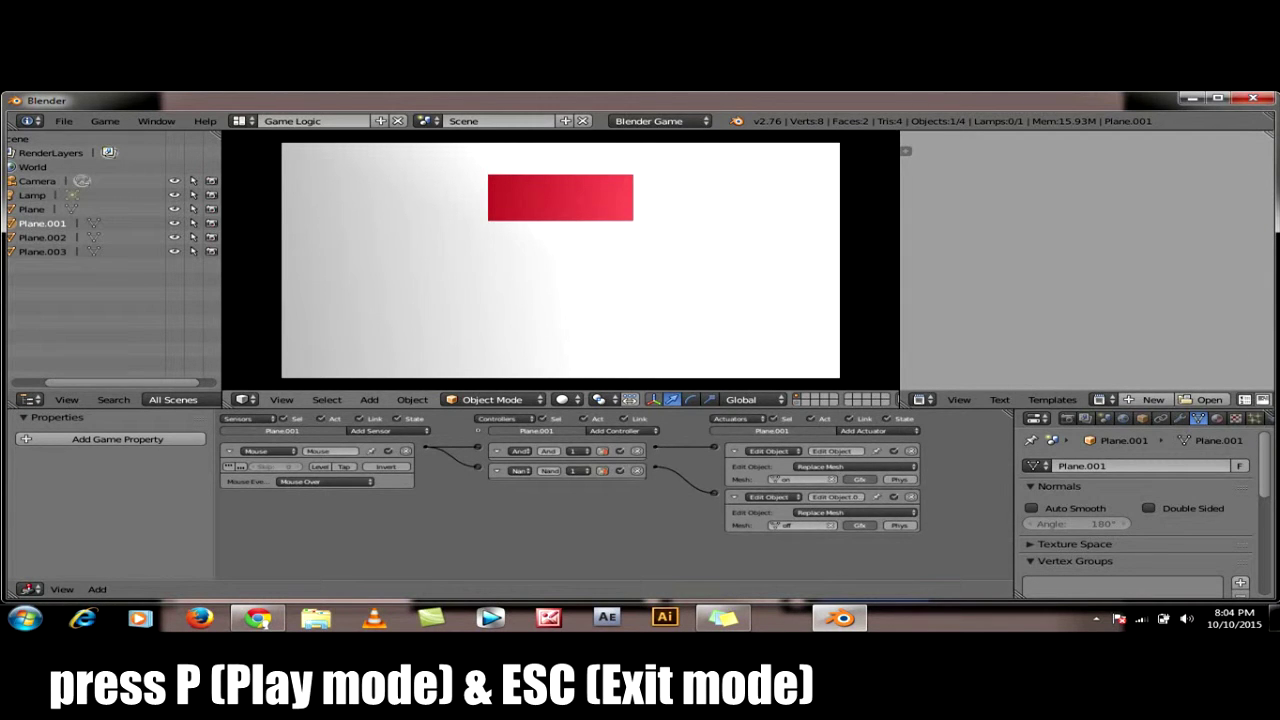
pyautogui.press('Escape')
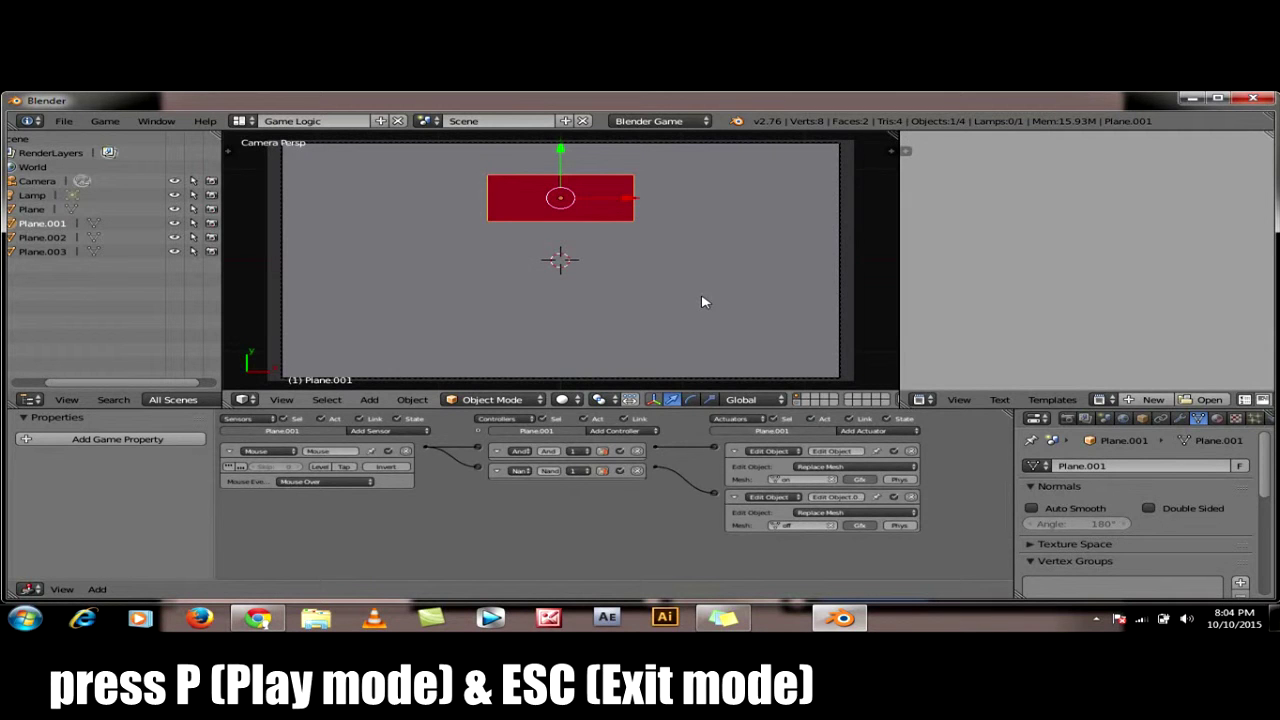
pyautogui.press('p')
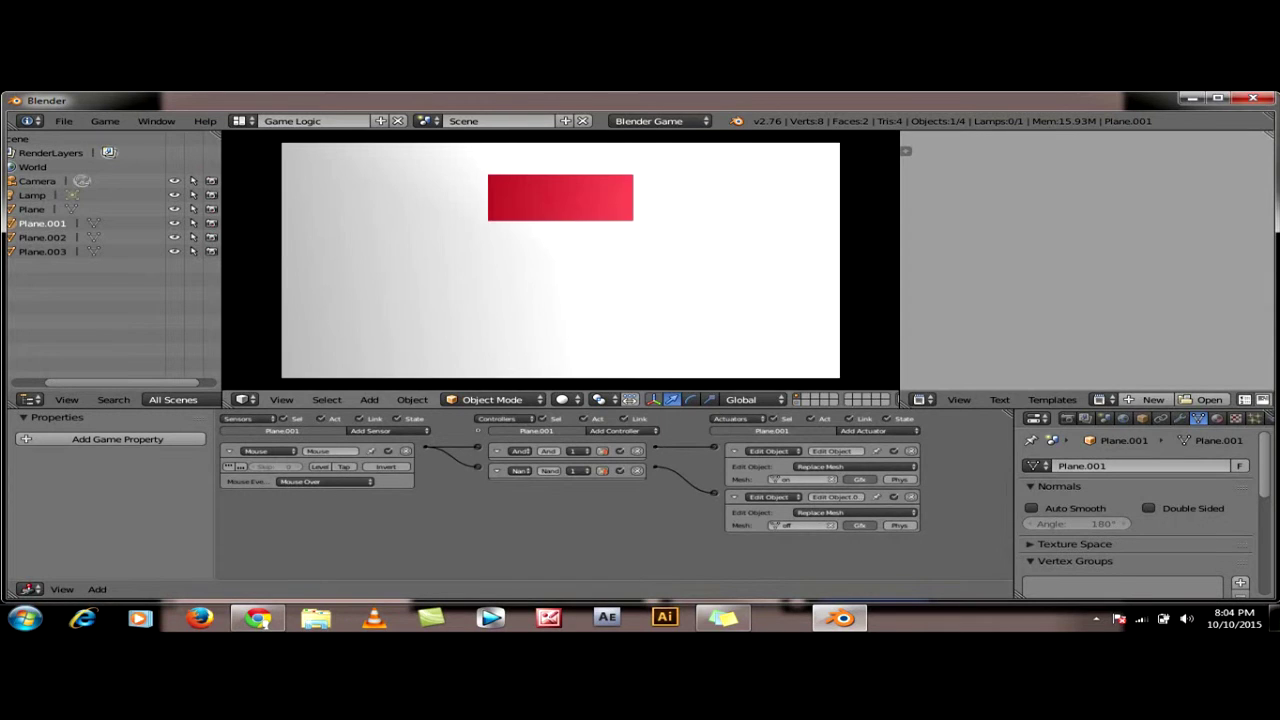
pyautogui.press('Escape')
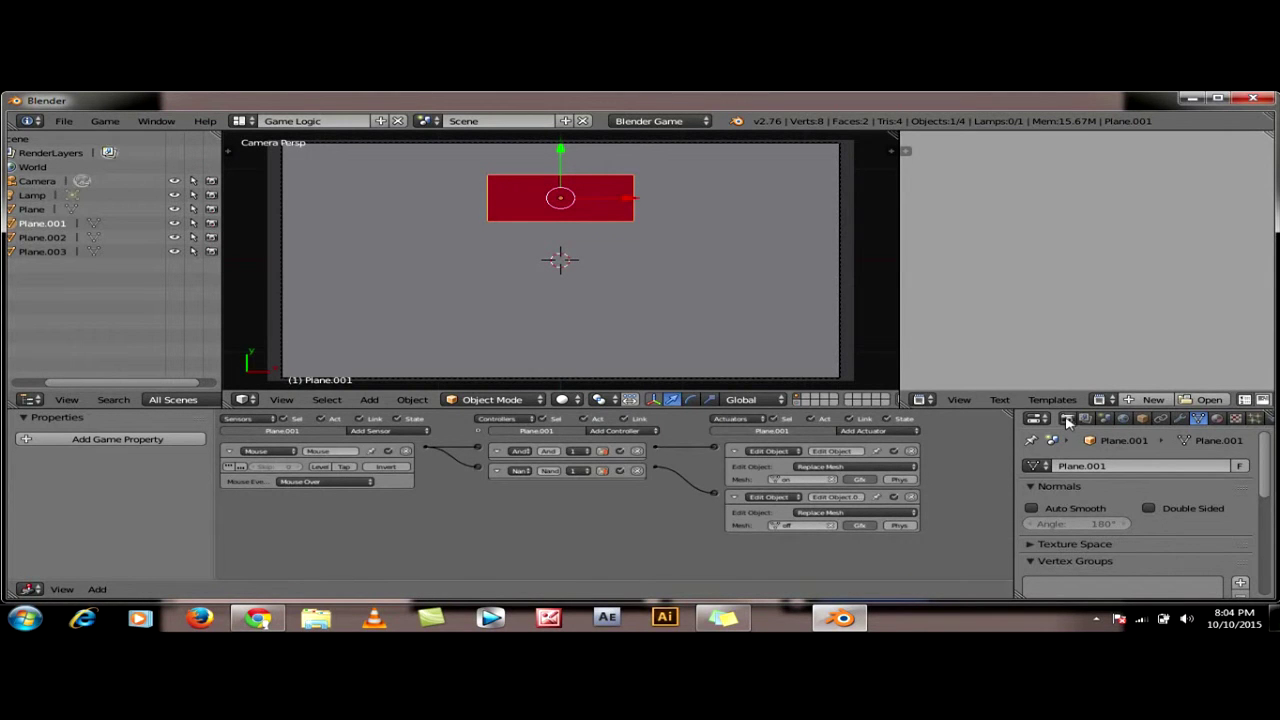
# Turn on Mouse Cursor display in the Render settings
pyautogui.click(1067, 420)
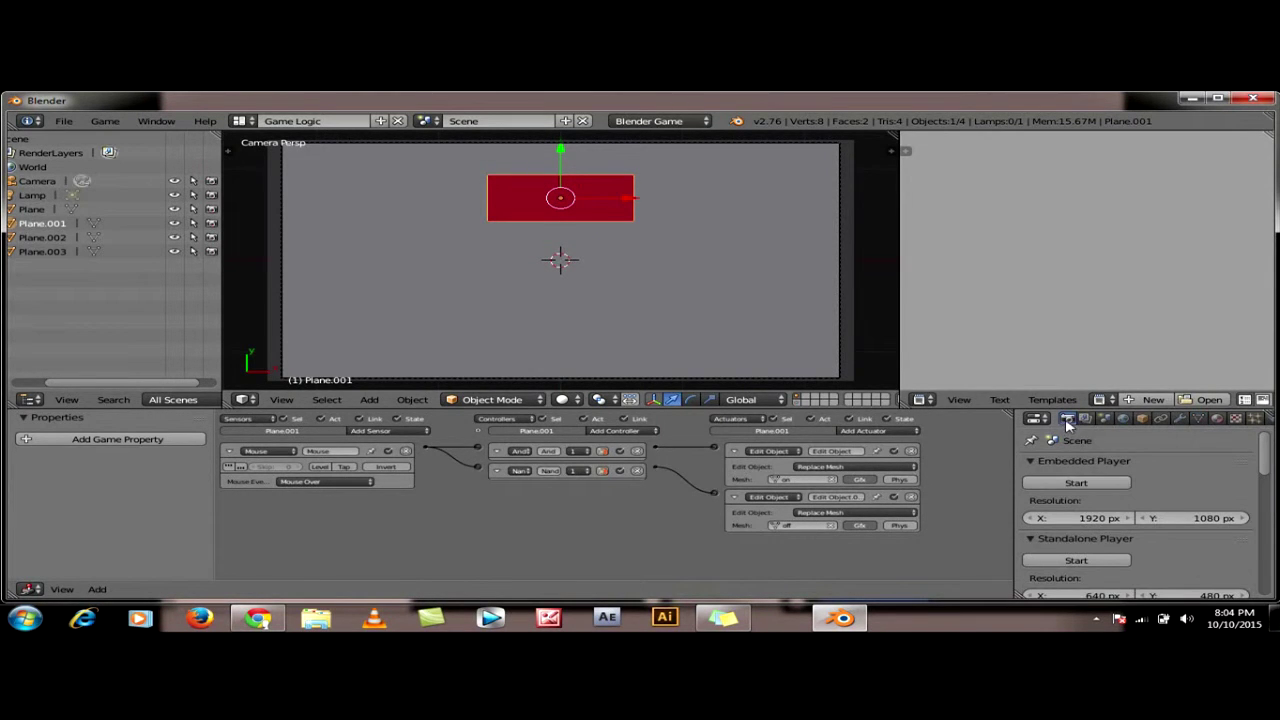
pyautogui.moveTo(1266, 455); pyautogui.dragTo(1266, 576)
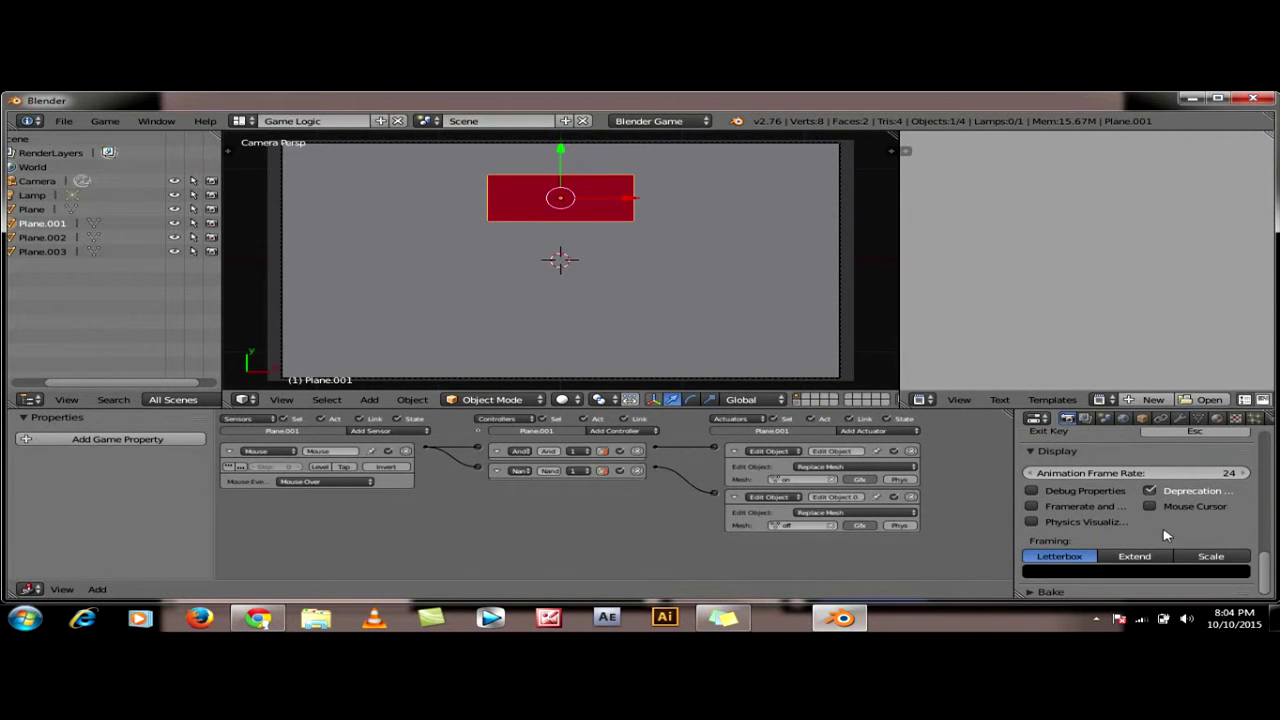
pyautogui.click(1150, 507)
# Test-run the game in the embedded player, then stop it
pyautogui.moveTo(1264, 564); pyautogui.dragTo(1264, 440)
pyautogui.click(1093, 484)
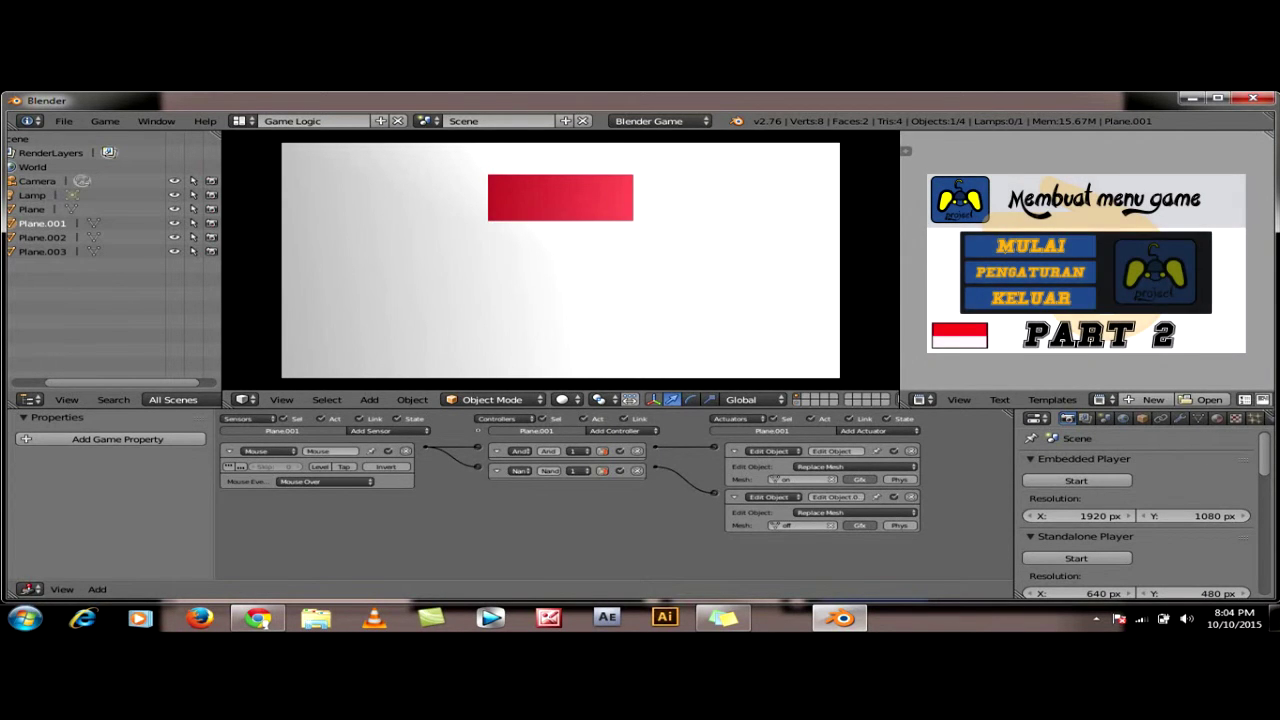
pyautogui.press('Escape')
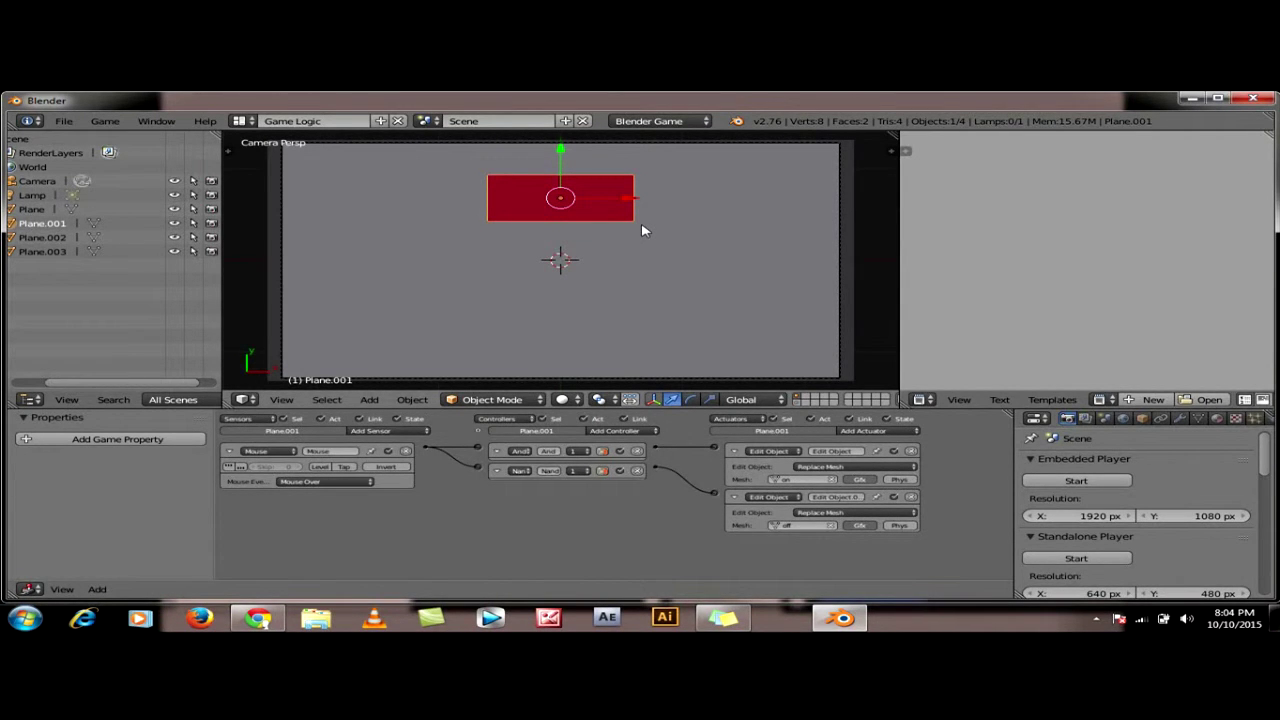
# Make two copies of the red button below the original, Plane.004 and Plane.005, and deselect all
pyautogui.hotkey('shift', 'd')
pyautogui.press('y')
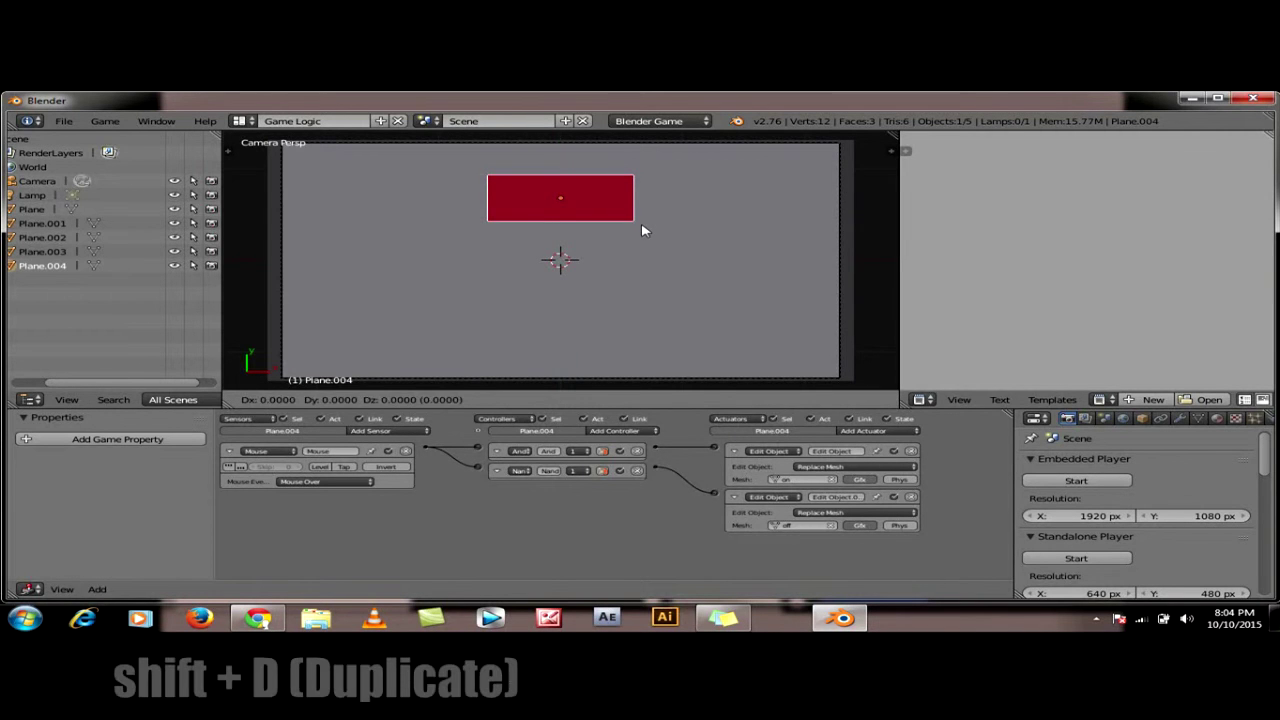
pyautogui.click(635, 302)
pyautogui.hotkey('shift', 'd')
pyautogui.press('y')
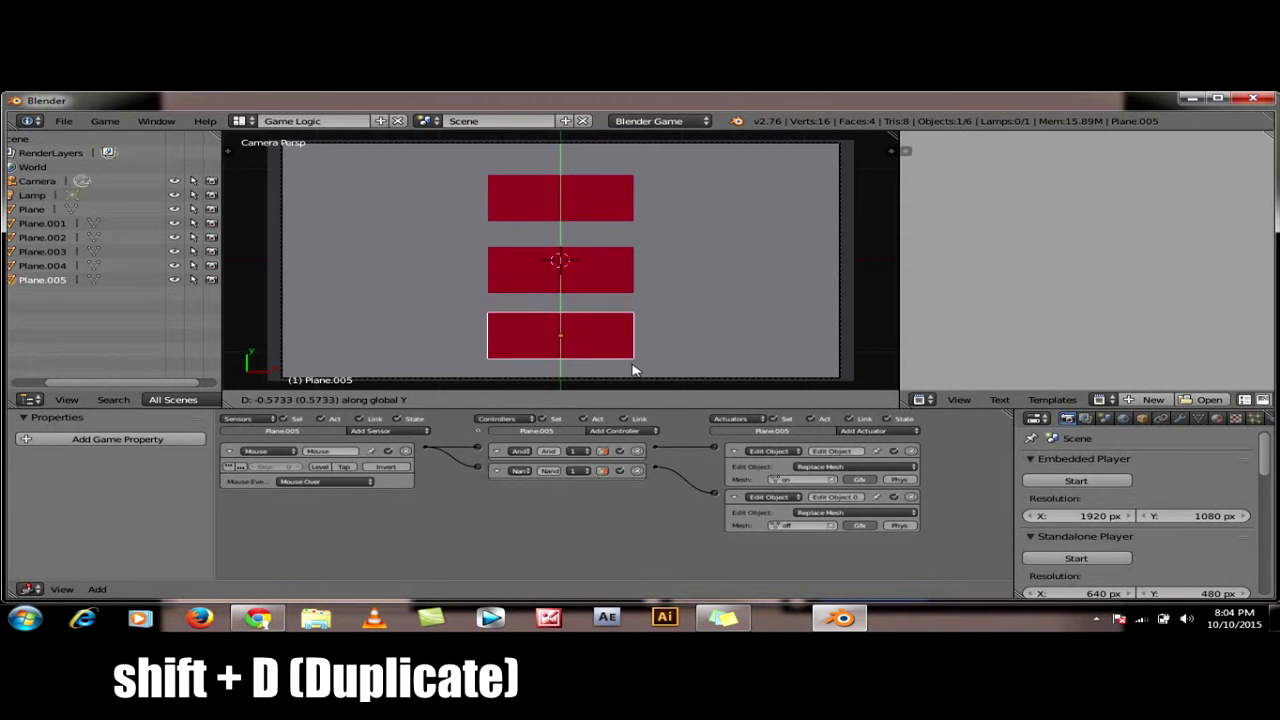
pyautogui.click(636, 368)
pyautogui.press('a')
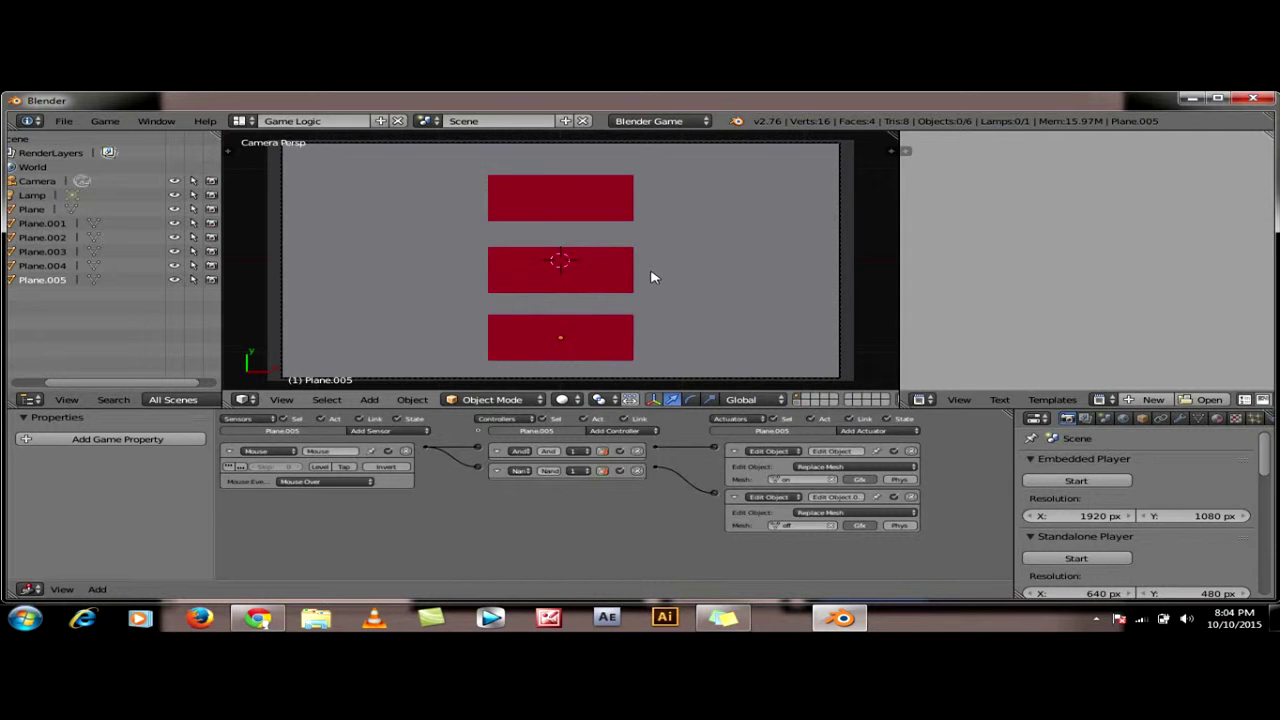
pyautogui.hotkey('shift', 'a')
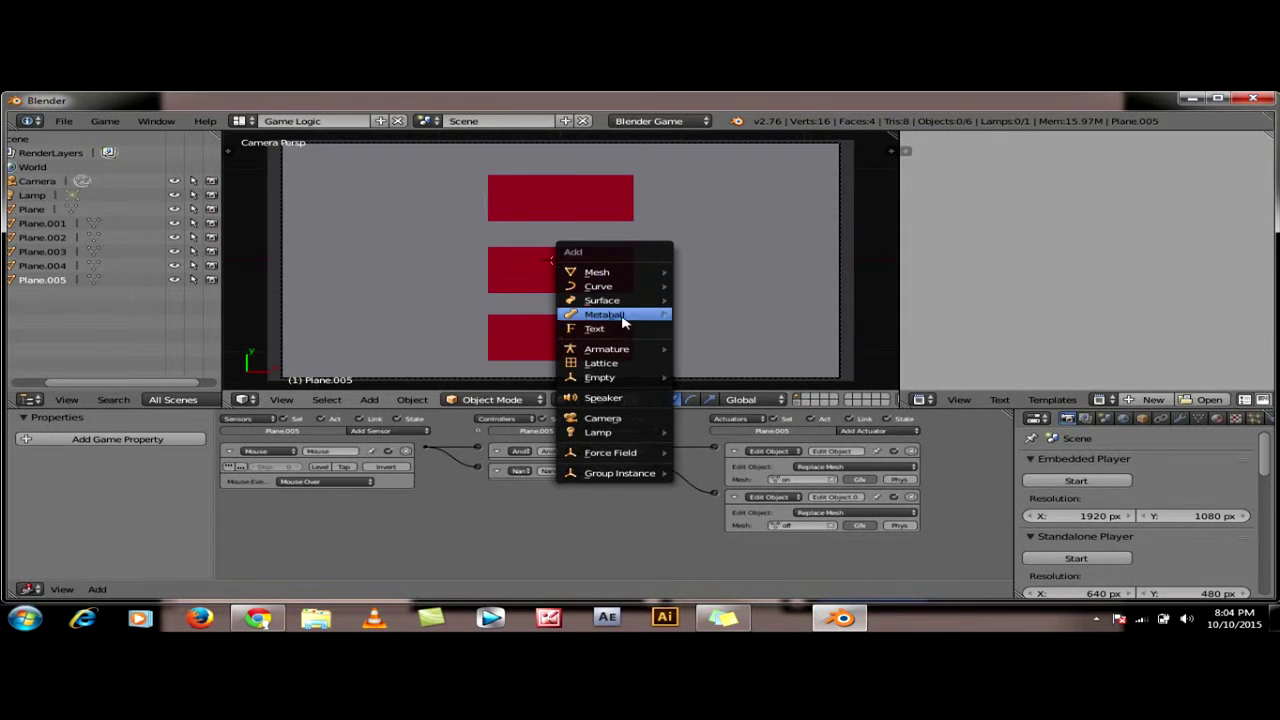
# Add a Text object at the origin and show its Object transform settings
pyautogui.click(617, 329)
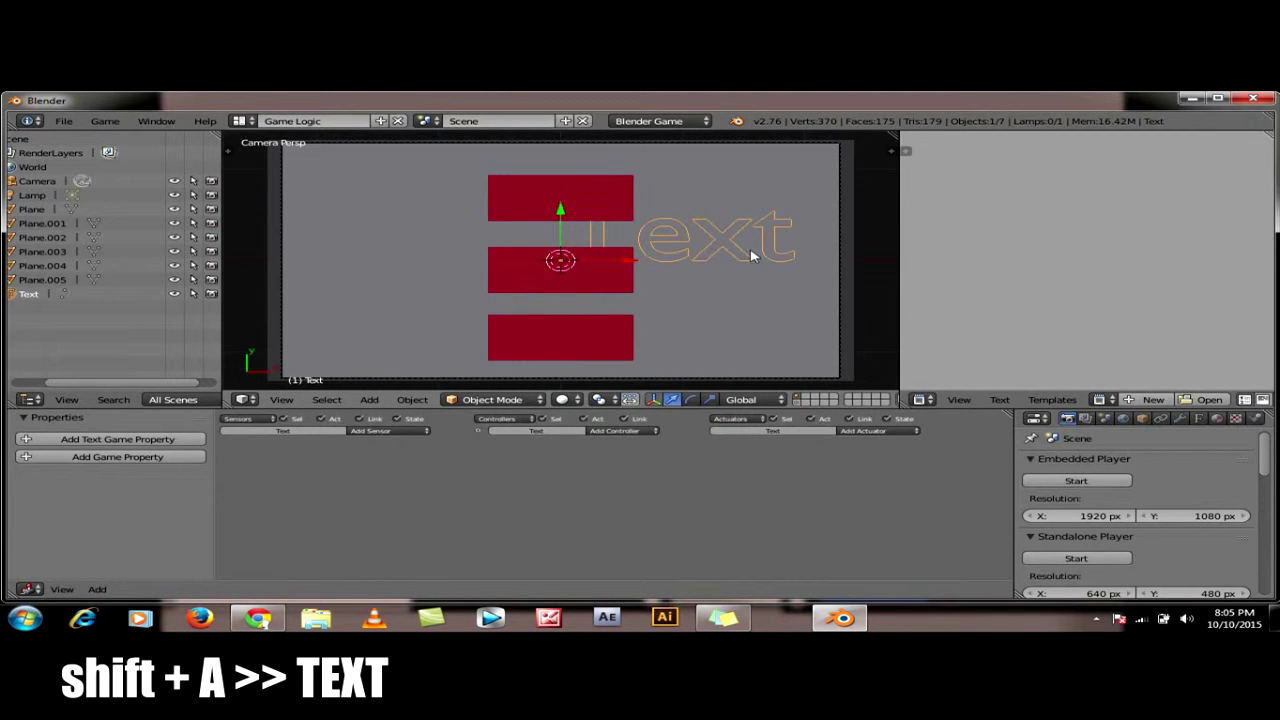
pyautogui.click(1143, 419)
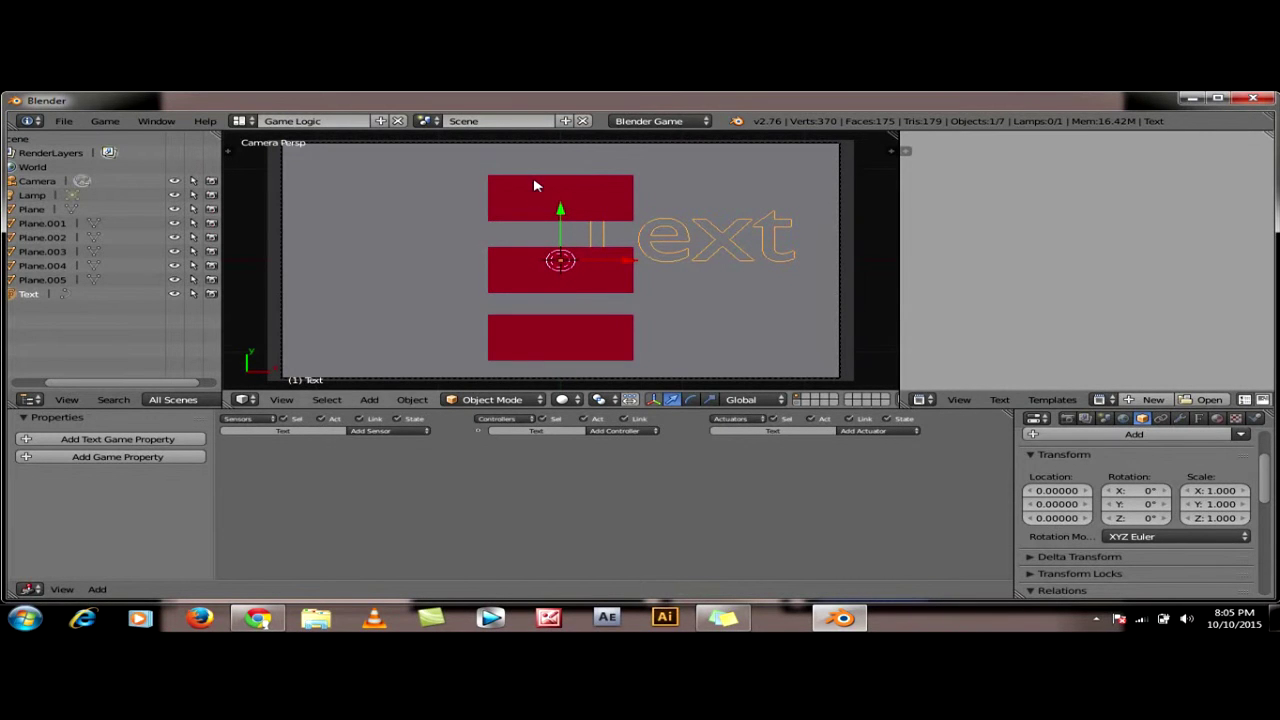
# Select the text object and set its Z location to 2
pyautogui.rightClick(588, 197)
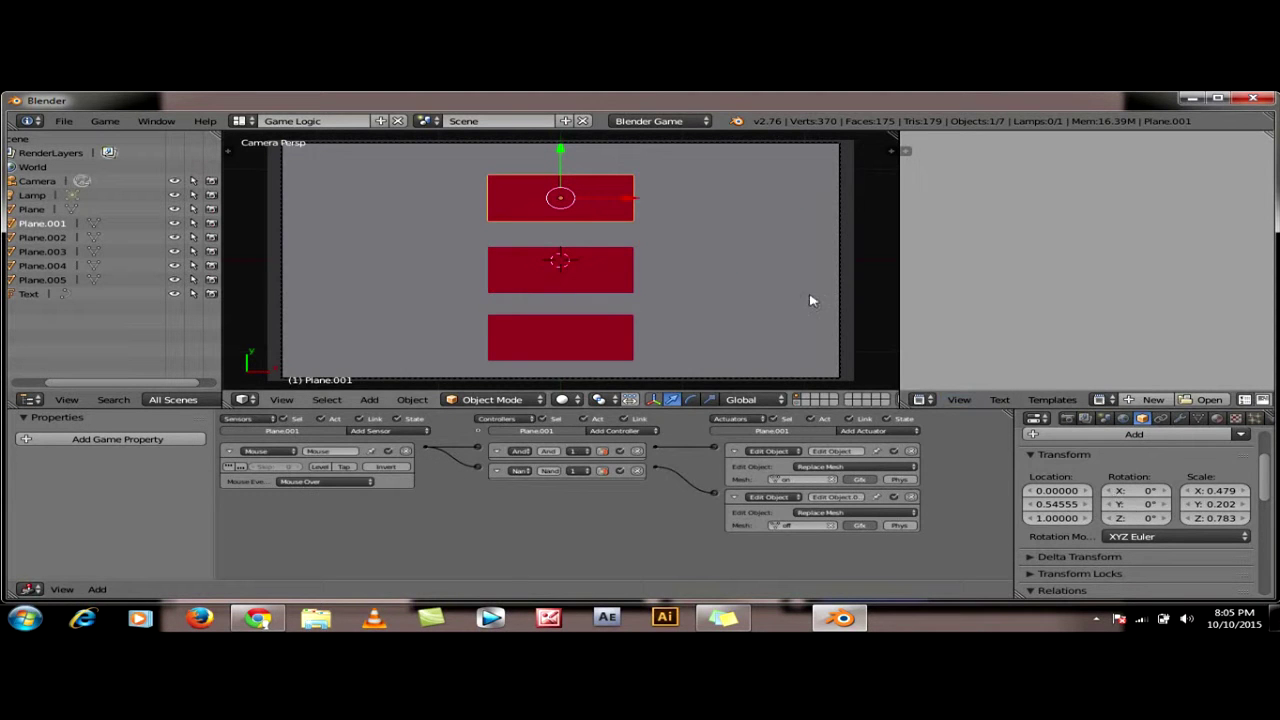
pyautogui.rightClick(724, 230)
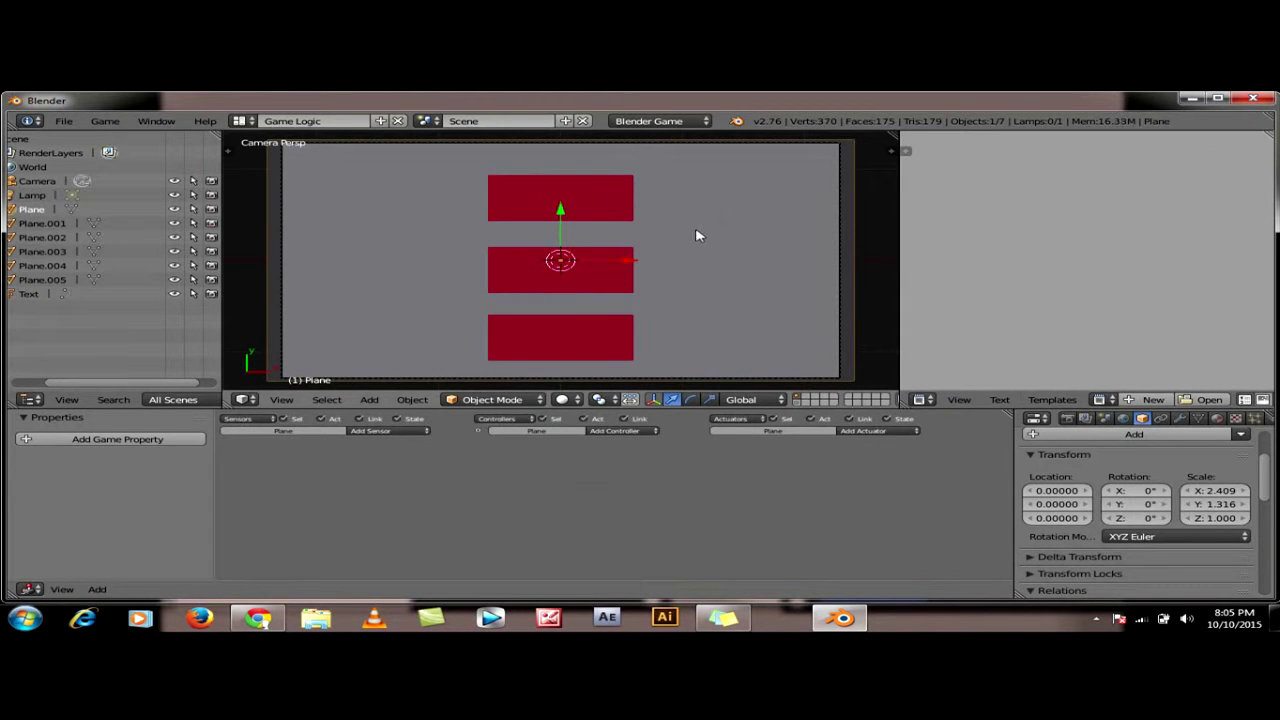
pyautogui.rightClick(673, 233)
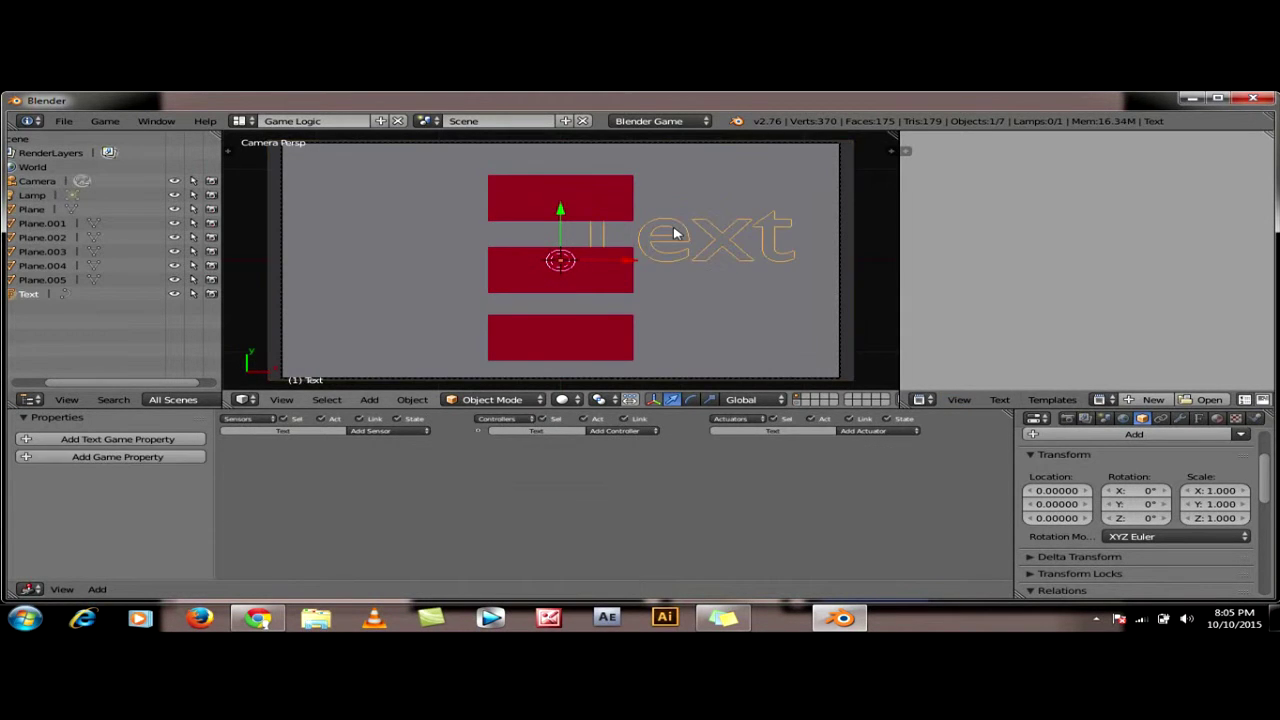
pyautogui.click(1045, 517)
pyautogui.write('2')
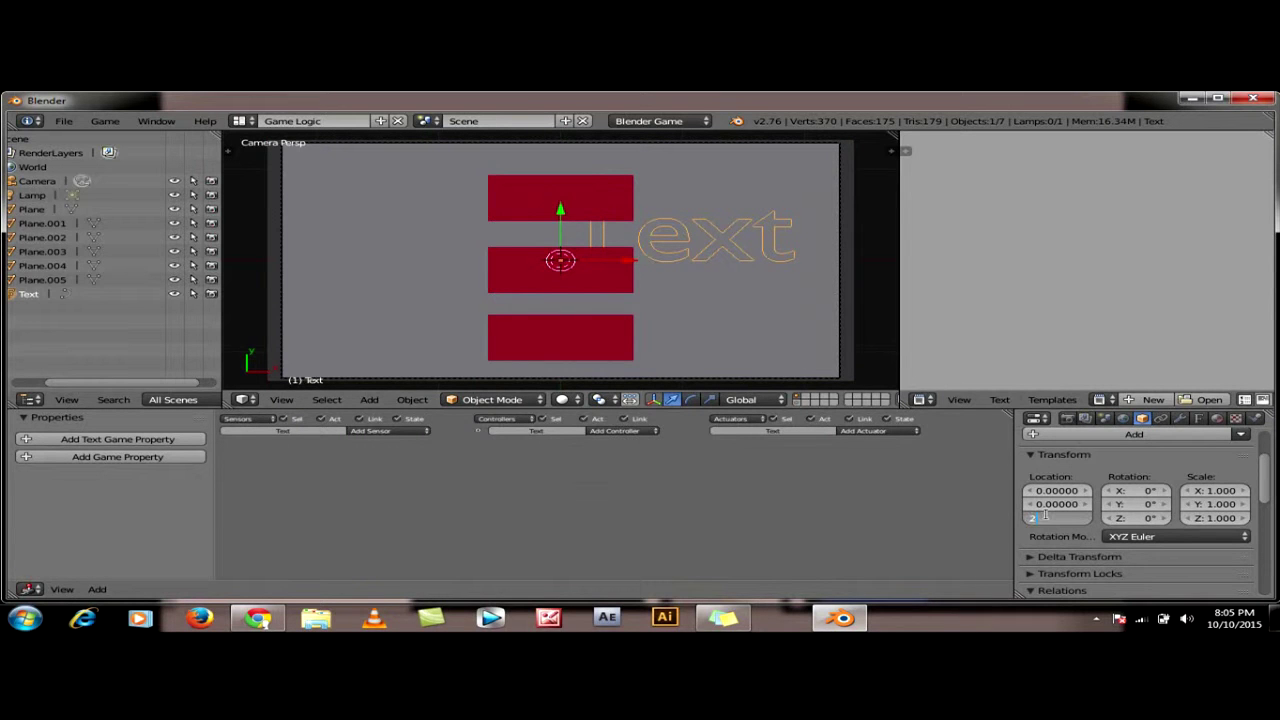
pyautogui.press('Return')
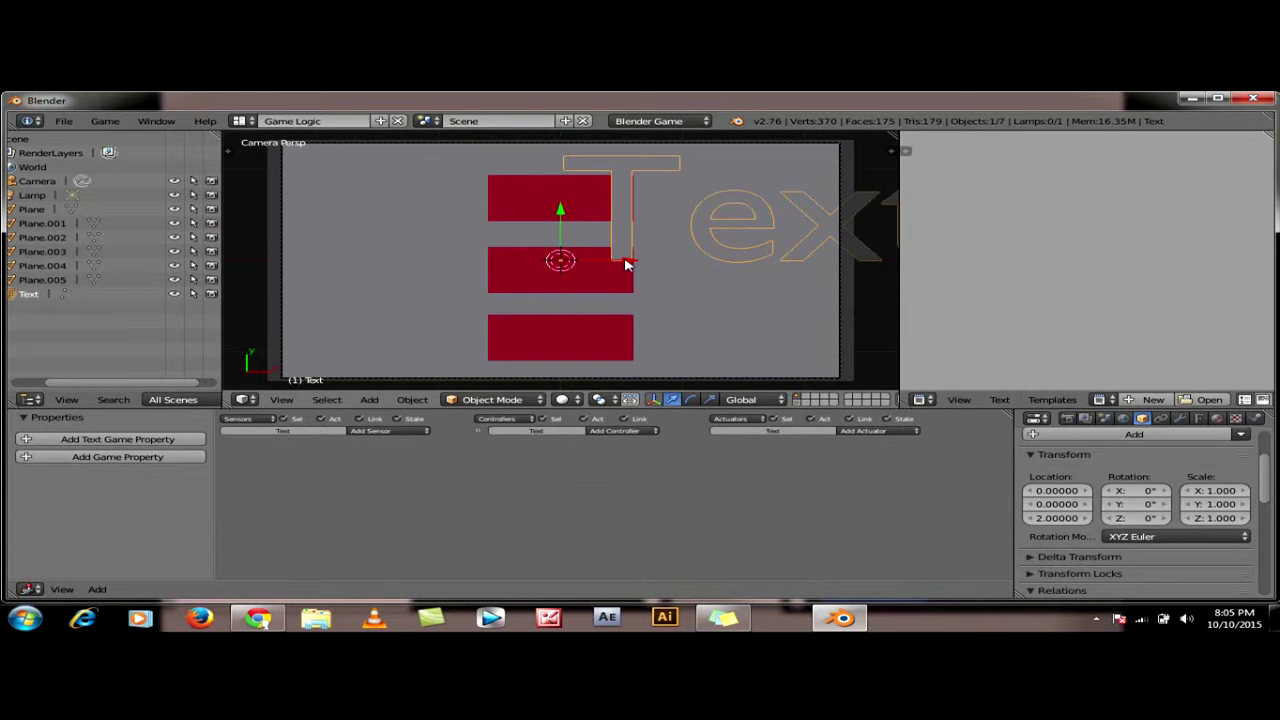
# Shrink the text to 0.317 scale and place it on the top red button
pyautogui.moveTo(627, 265); pyautogui.dragTo(455, 260)
pyautogui.click(455, 260)
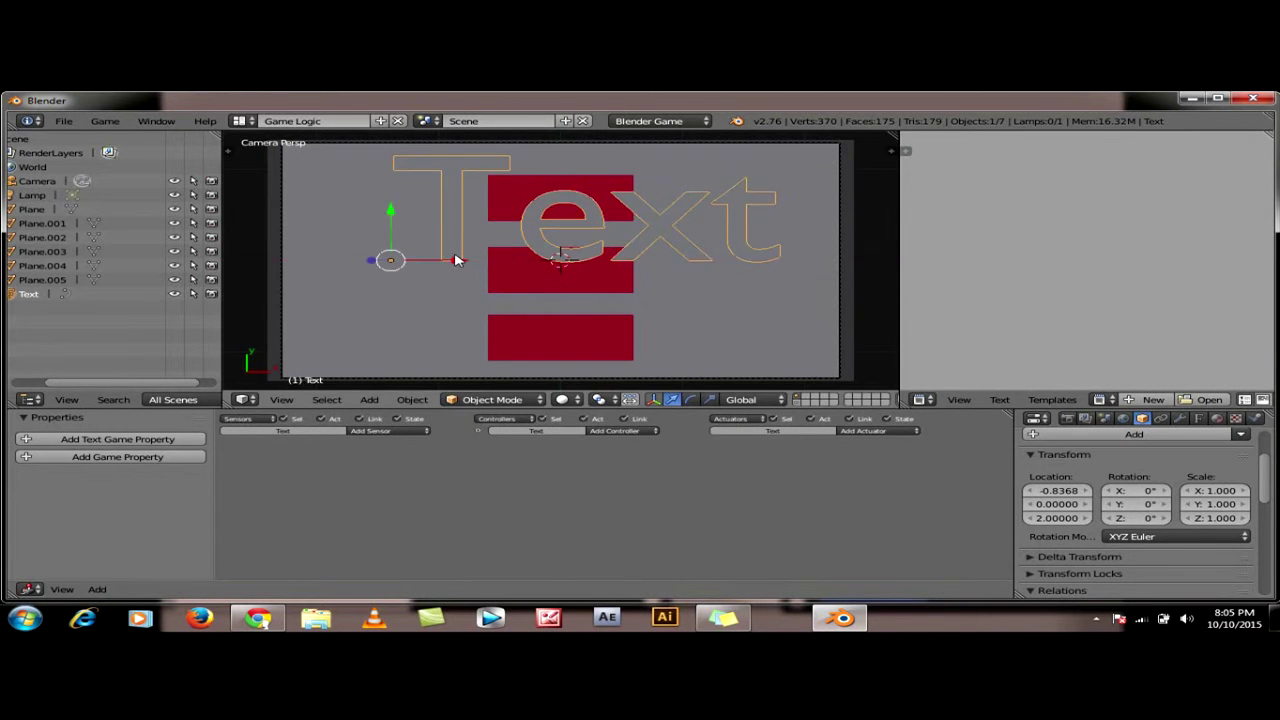
pyautogui.press('s')
pyautogui.click(507, 292)
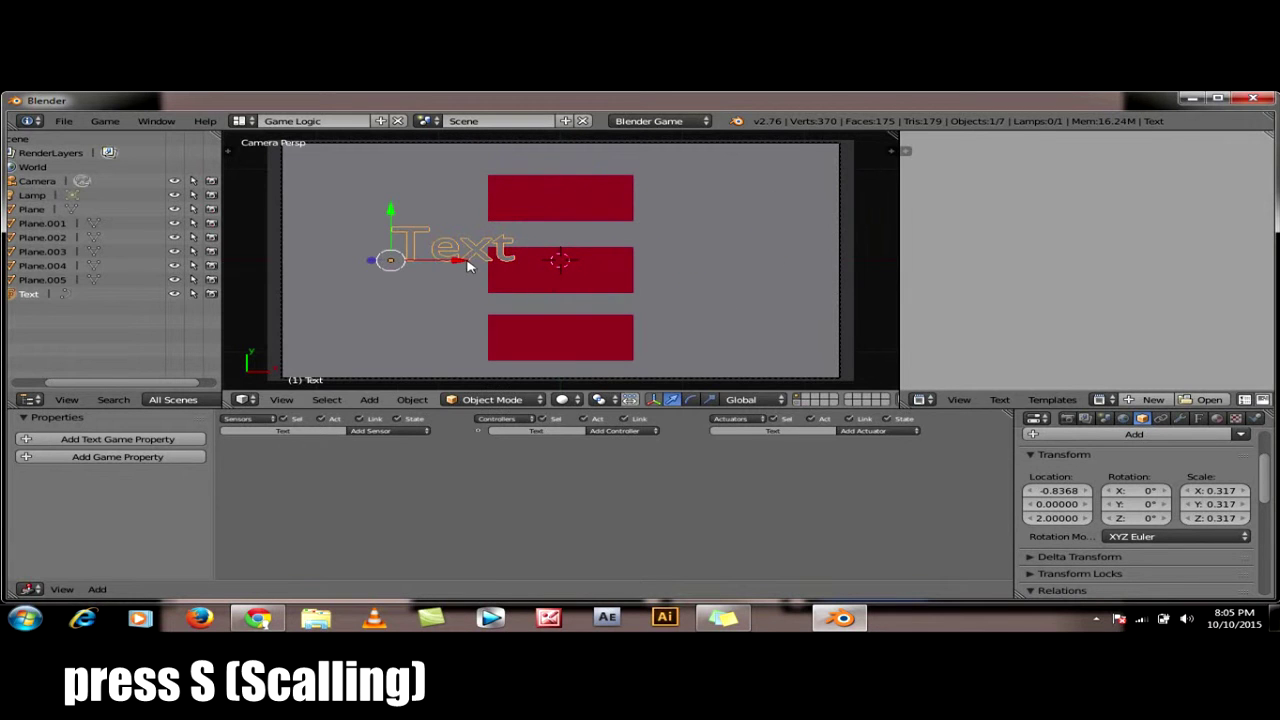
pyautogui.moveTo(392, 215); pyautogui.dragTo(391, 163)
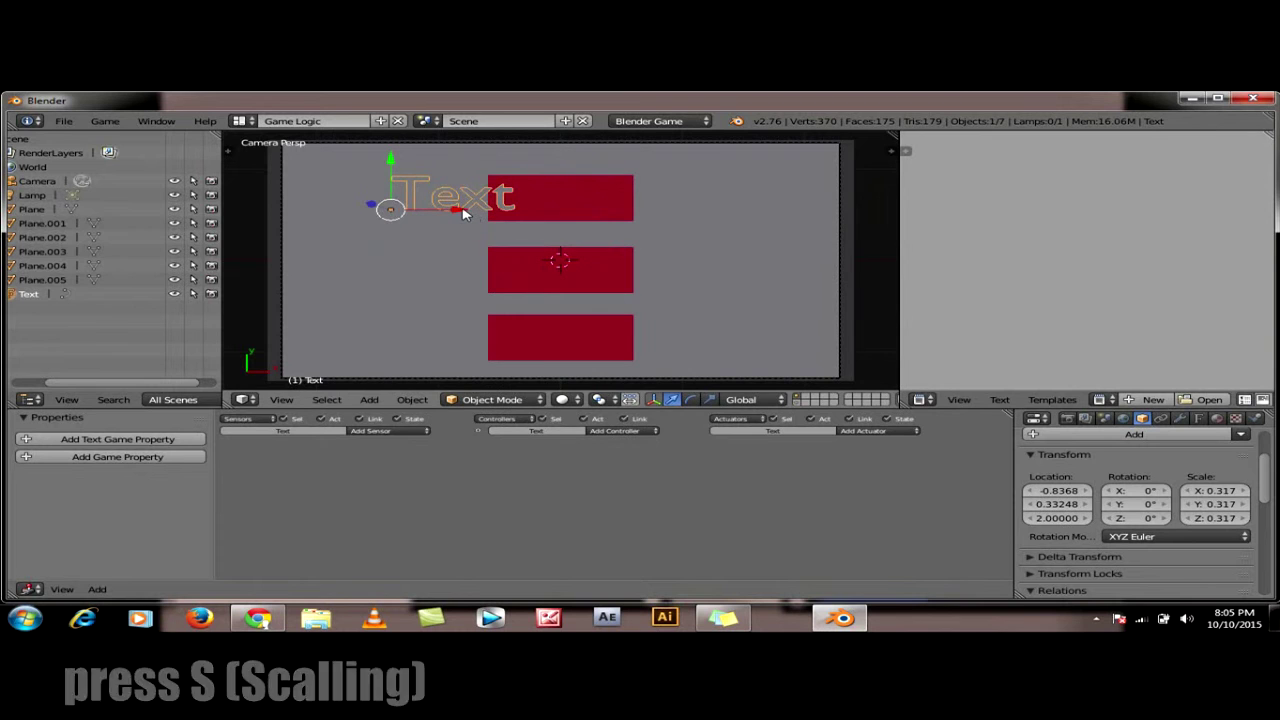
pyautogui.moveTo(475, 216); pyautogui.dragTo(569, 205)
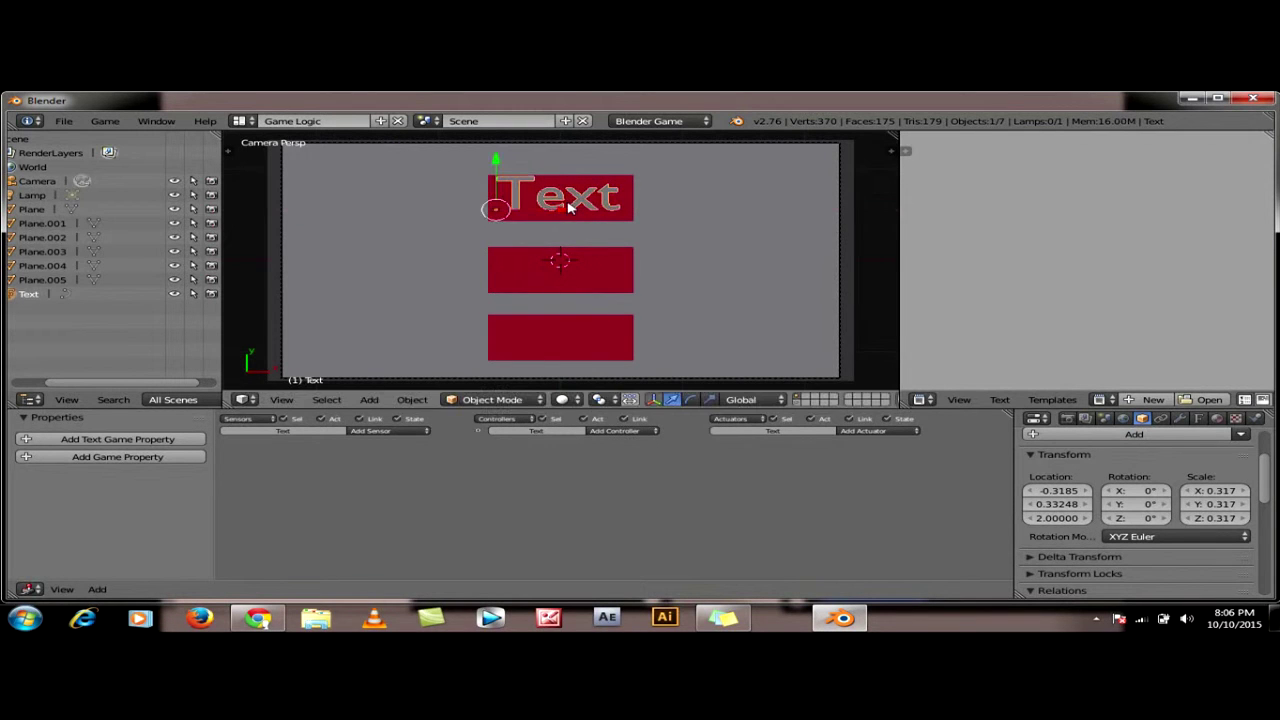
# Change the text to 'level 1', then shrink it to fit on the top button
pyautogui.press('Tab')
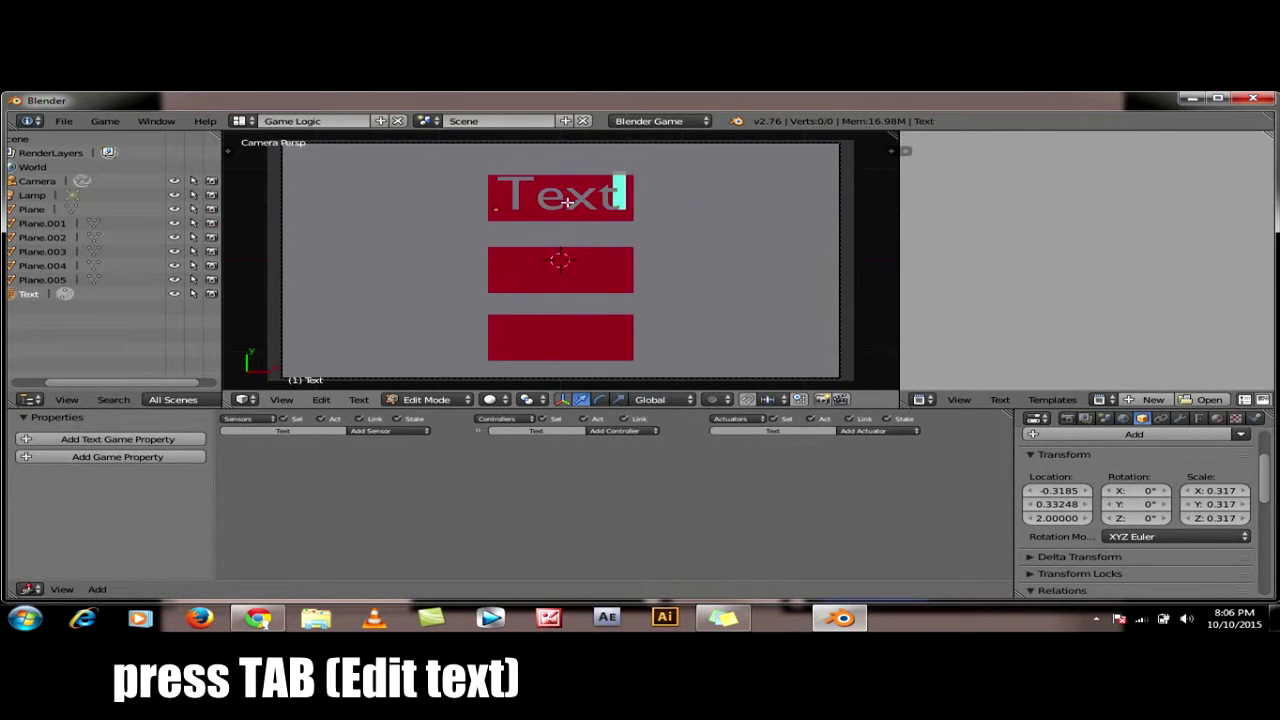
pyautogui.press('BackSpace')
pyautogui.press('BackSpace')
pyautogui.press('BackSpace')
pyautogui.press('BackSpace')
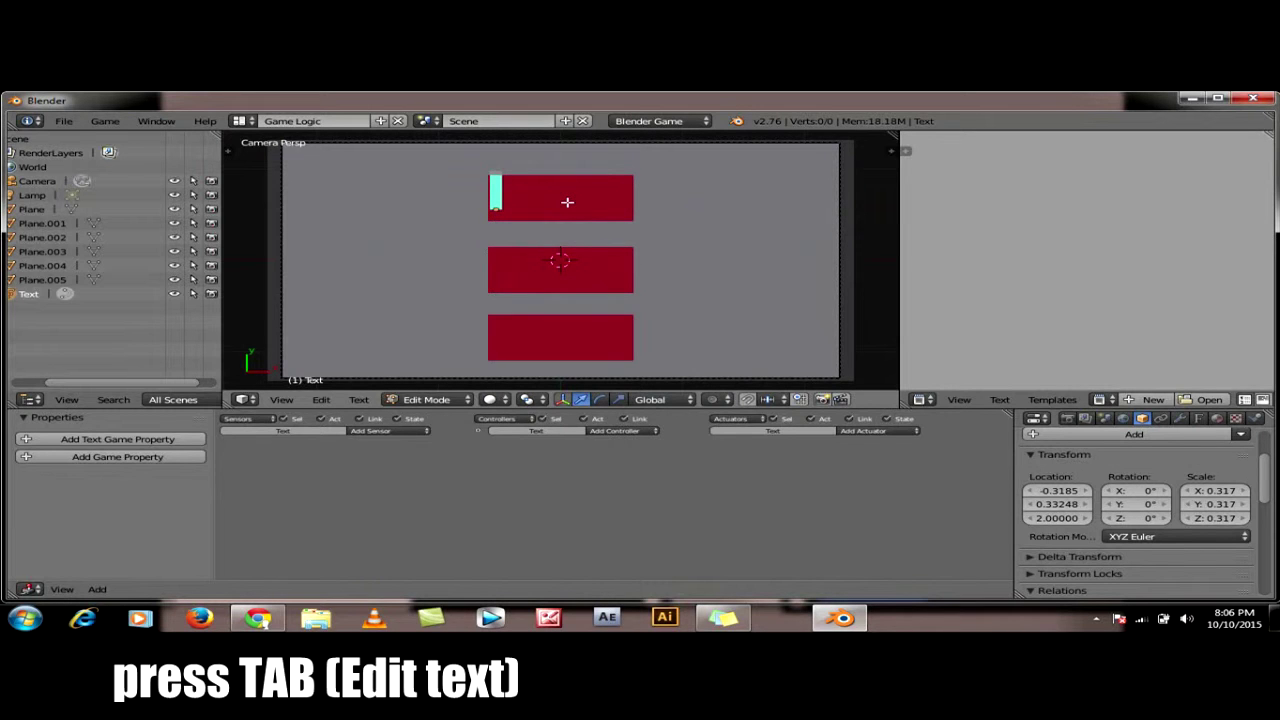
pyautogui.write('level')
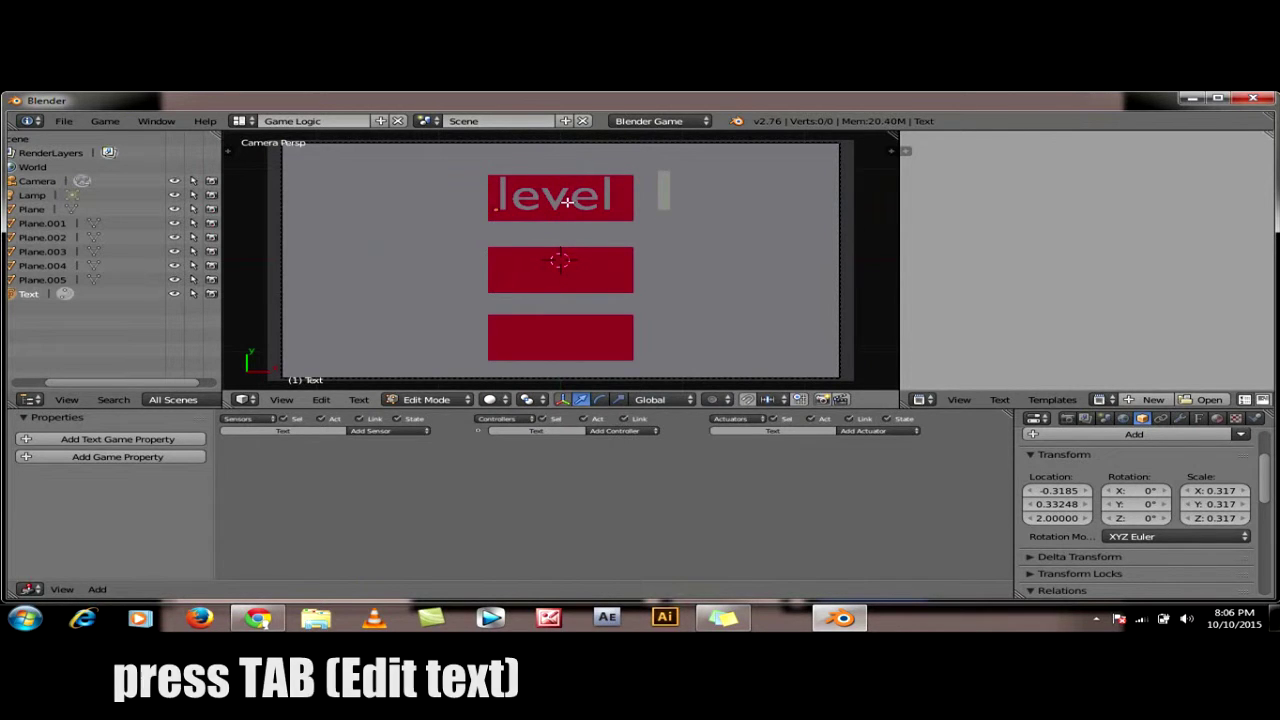
pyautogui.press('Tab')
pyautogui.press('s')
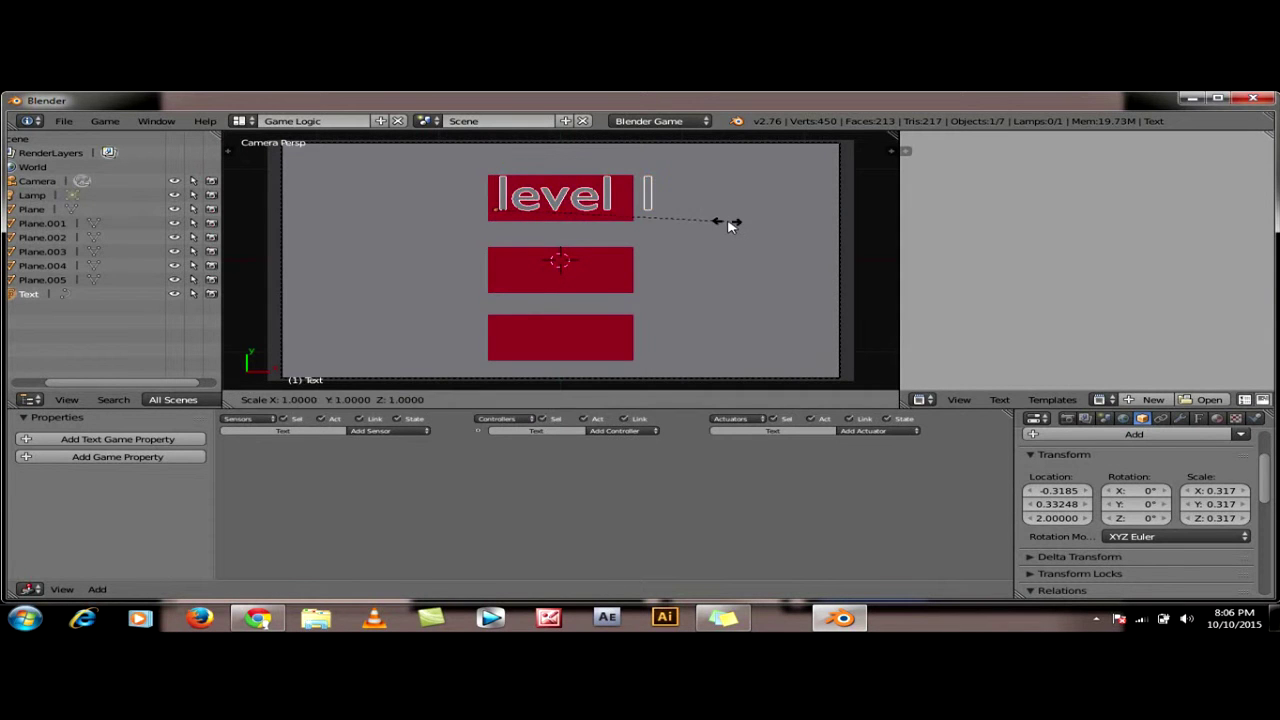
pyautogui.click(652, 230)
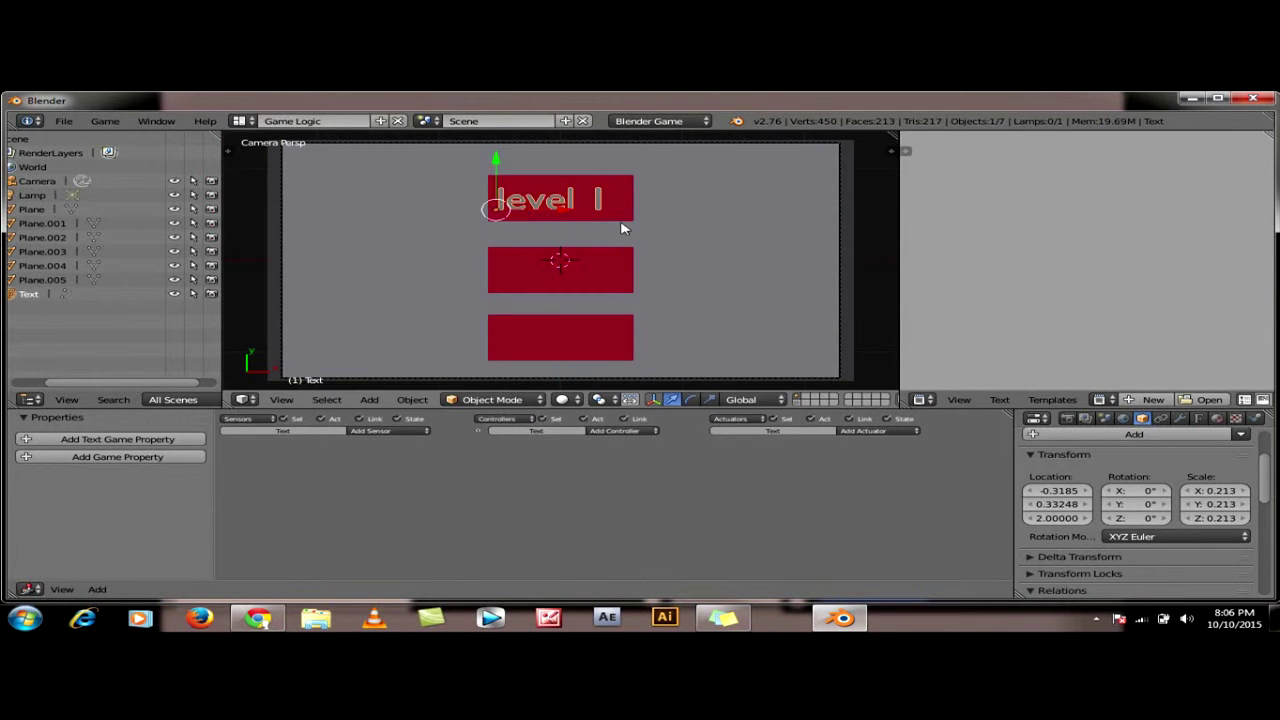
pyautogui.press('g')
pyautogui.click(566, 213)
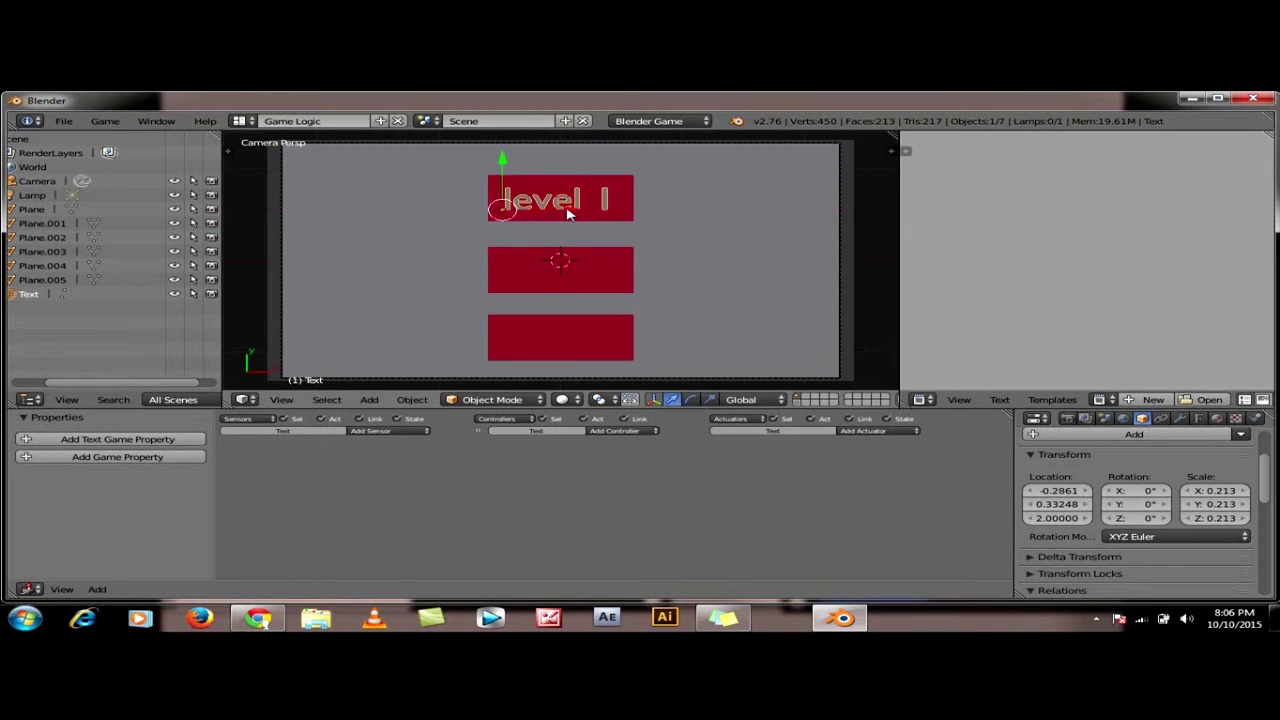
# Duplicate the label onto the second red button and change it to 'level 2'
pyautogui.hotkey('shift', 'd')
pyautogui.press('y')
pyautogui.click(565, 284)
pyautogui.press('Tab')
pyautogui.press('BackSpace')
pyautogui.write('2')
pyautogui.press('Tab')
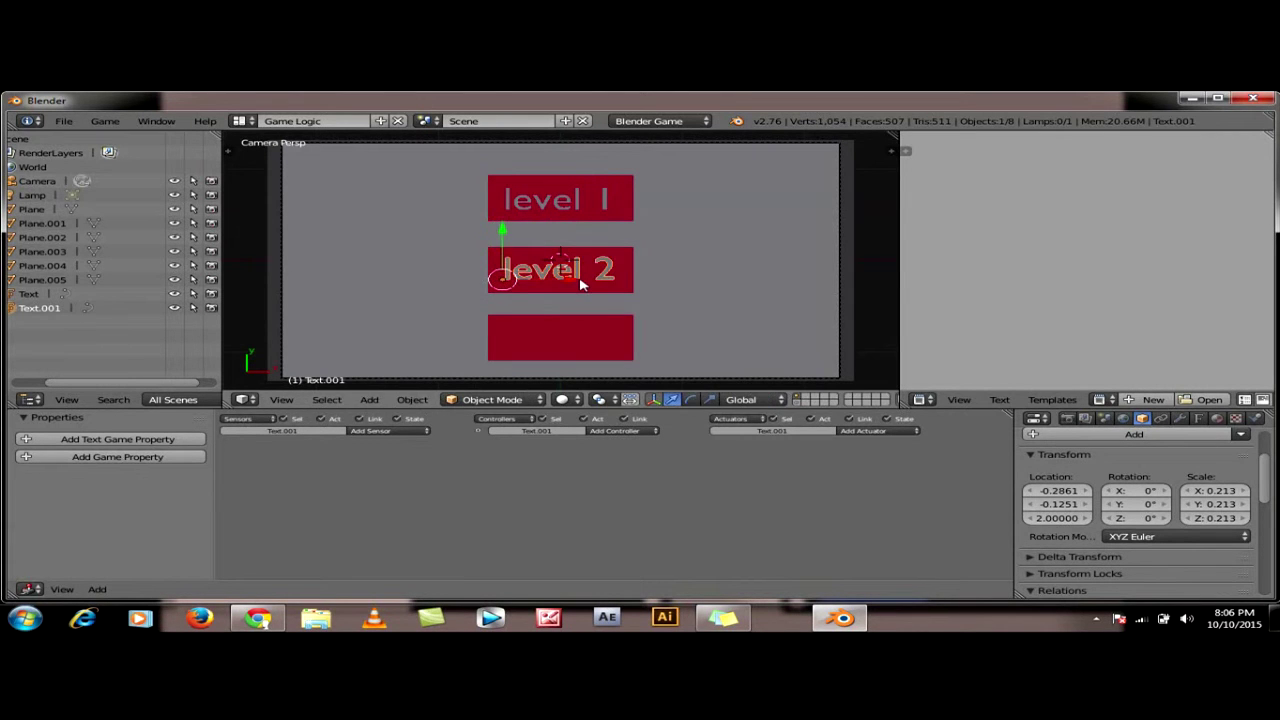
# Duplicate the level 2 label onto the third bar as 'level 3' and start the game preview
pyautogui.hotkey('shift', 'd')
pyautogui.press('y')
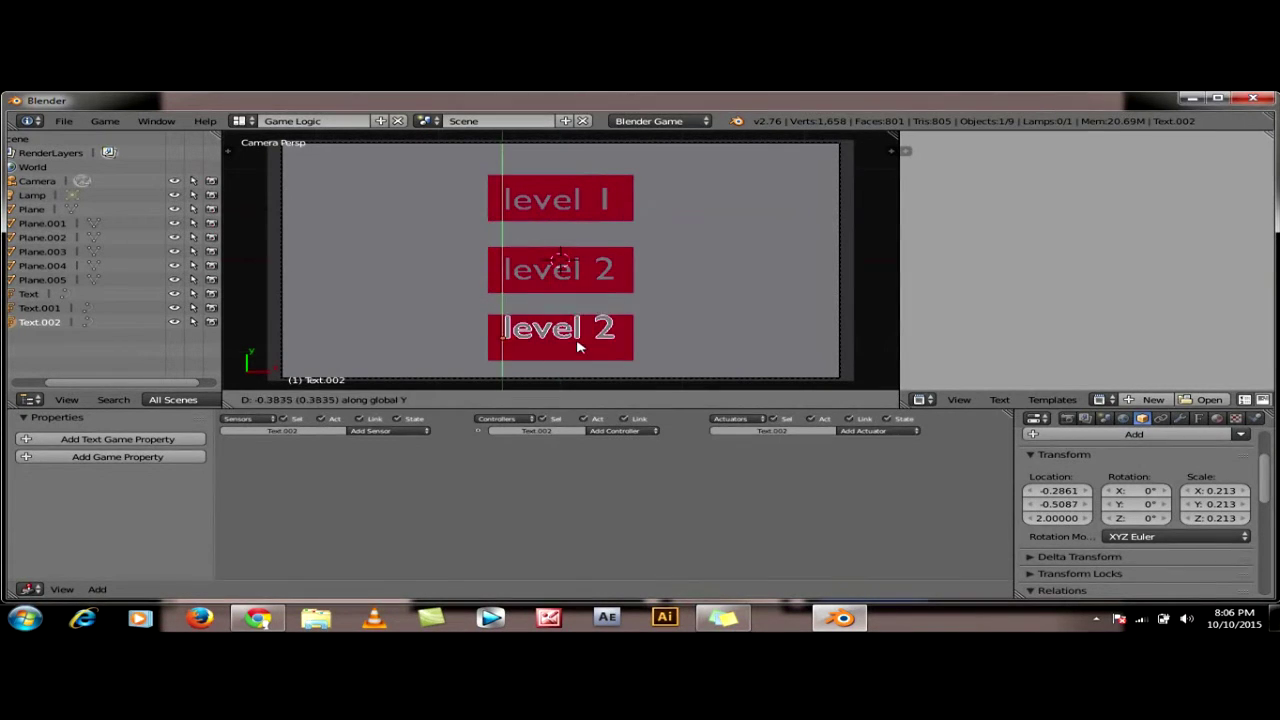
pyautogui.click(578, 350)
pyautogui.press('Tab')
pyautogui.press('BackSpace')
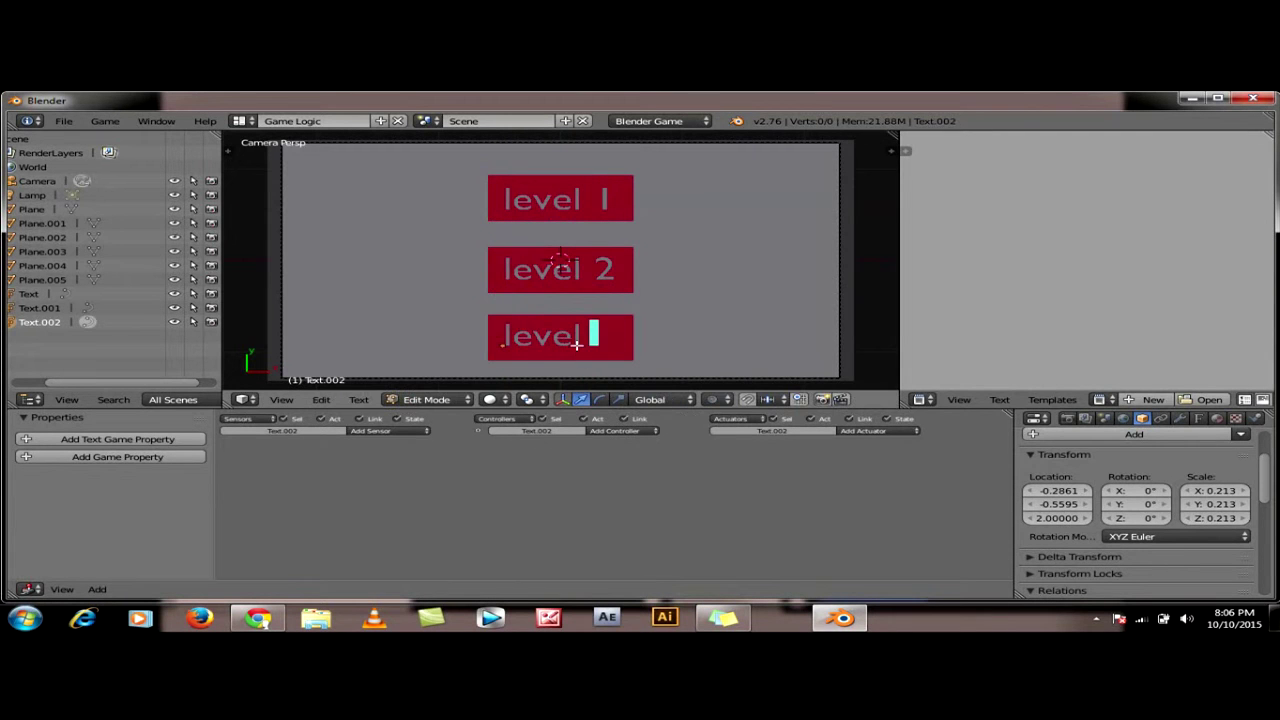
pyautogui.write('3')
pyautogui.press('Tab')
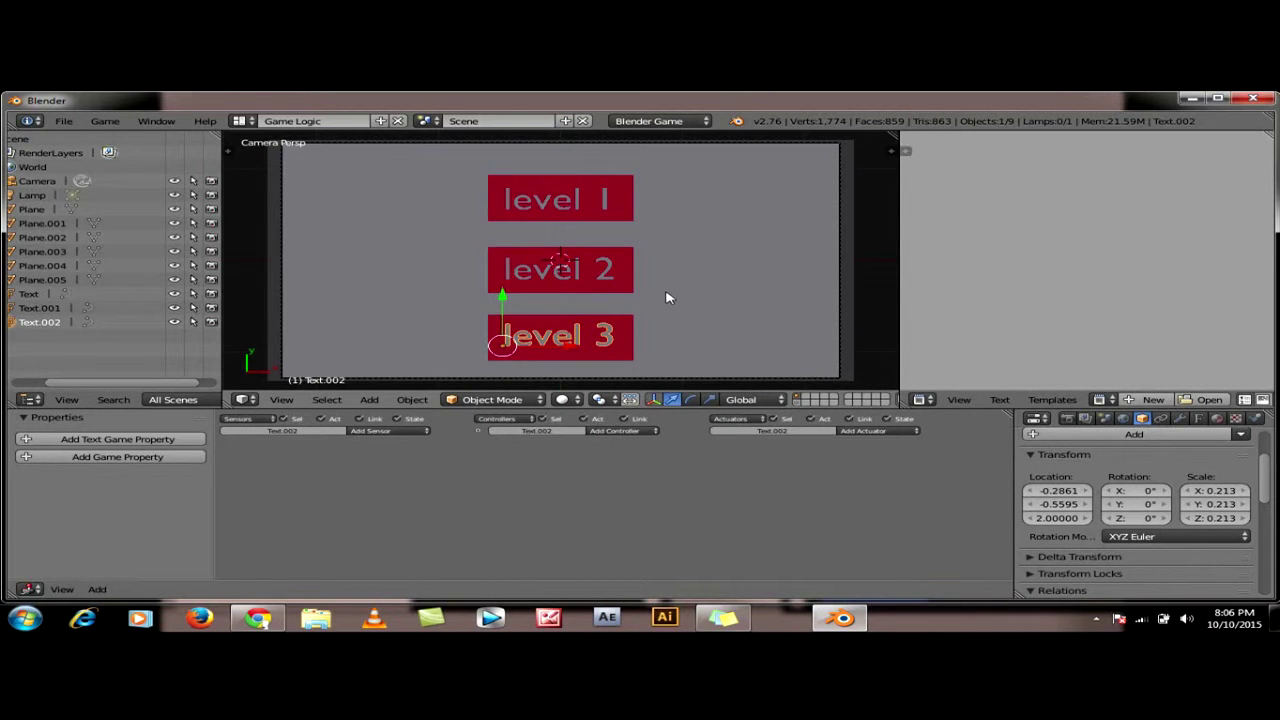
pyautogui.press('p')
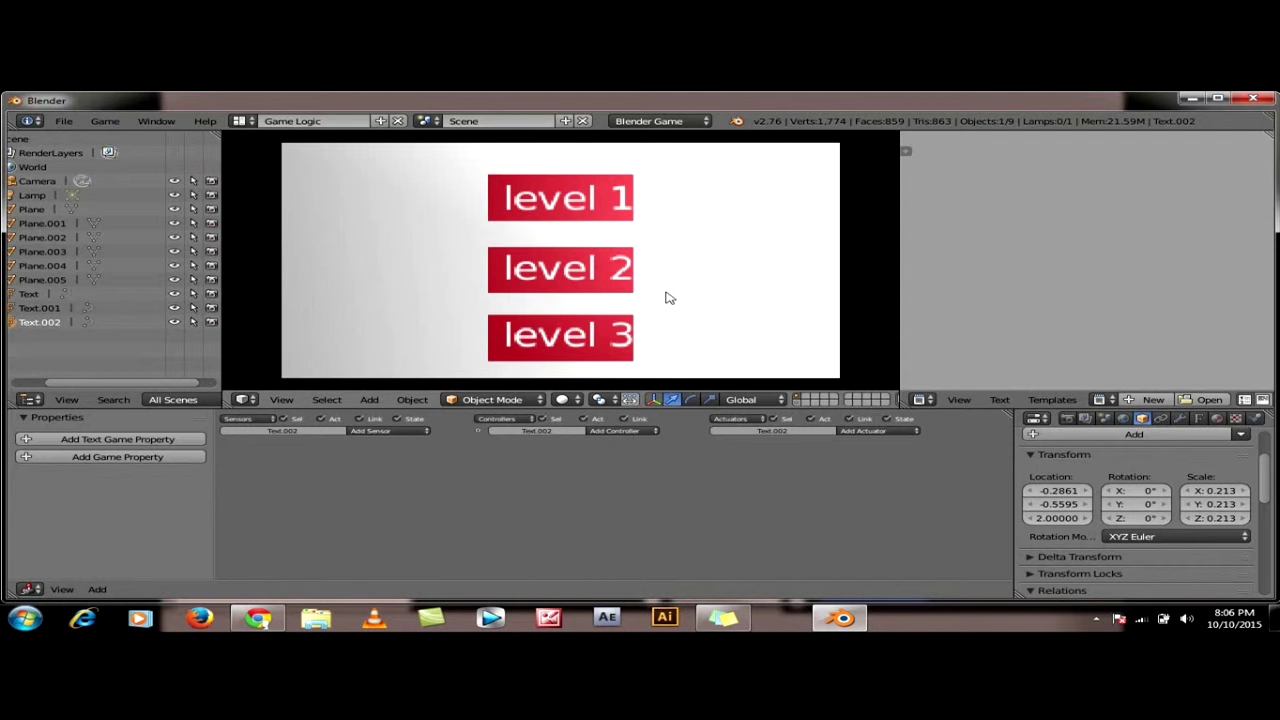
# Stop and restart the game preview several times, finishing back in the editor's camera view
pyautogui.press('Escape')
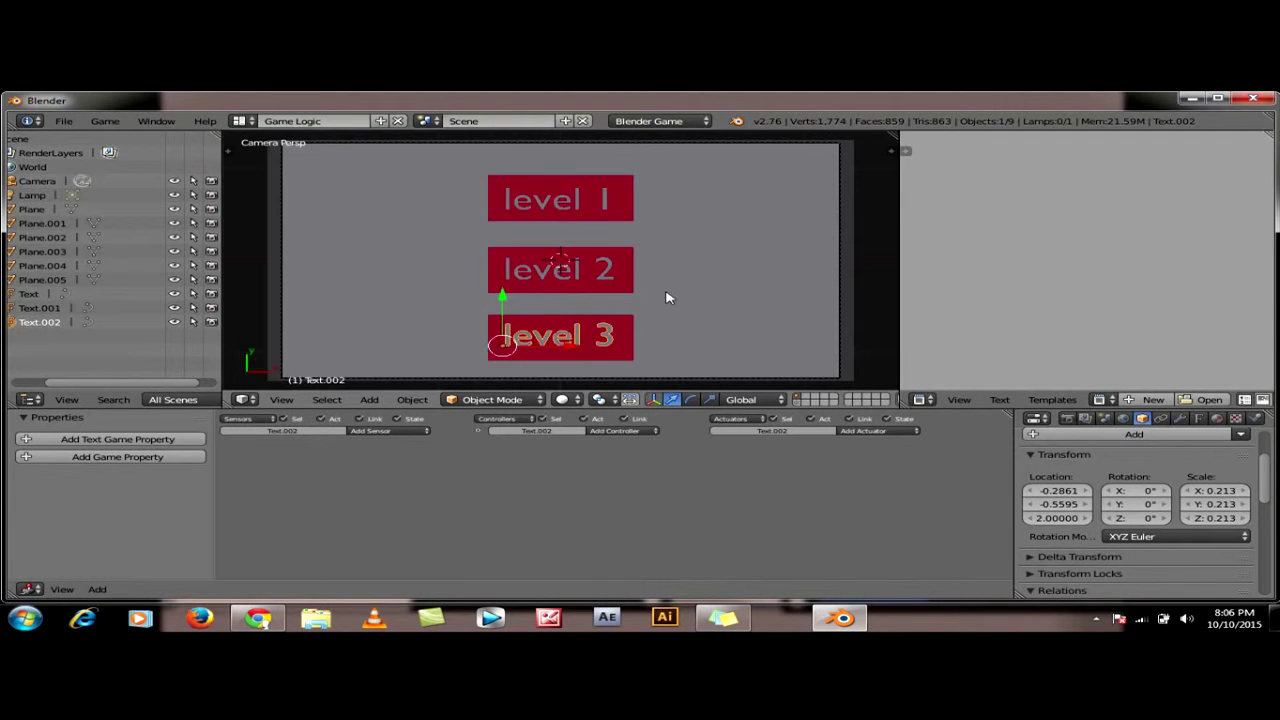
pyautogui.press('p')
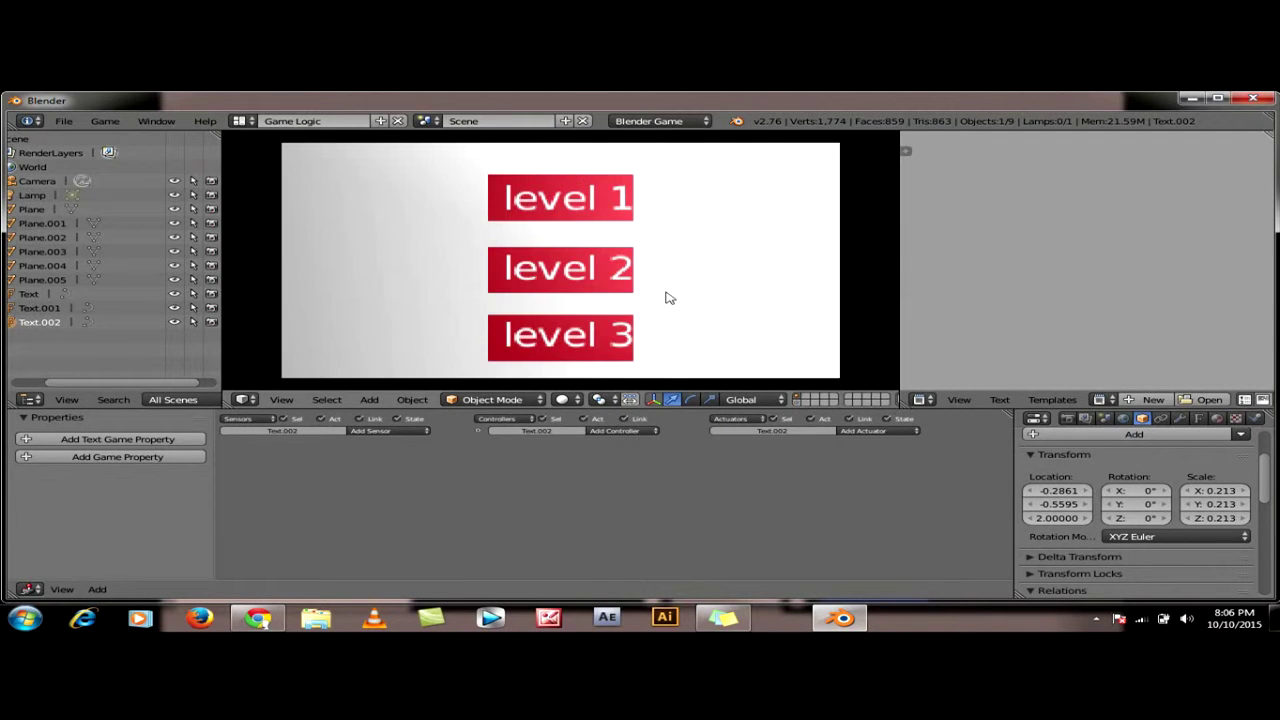
pyautogui.press('Escape')
pyautogui.press('p')
pyautogui.press('Escape')
pyautogui.press('p')
pyautogui.press('Escape')
pyautogui.press('p')
pyautogui.press('Escape')
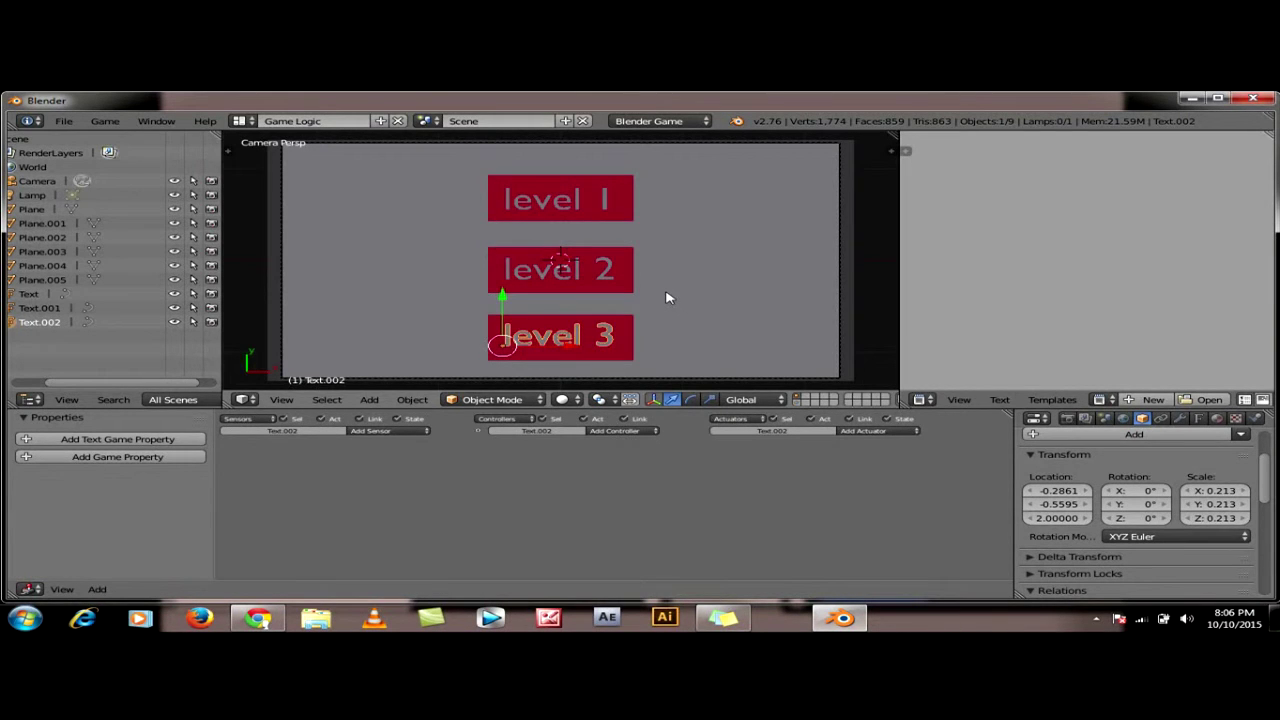
# Select the level 1 label in the viewport
pyautogui.rightClick(603, 210)
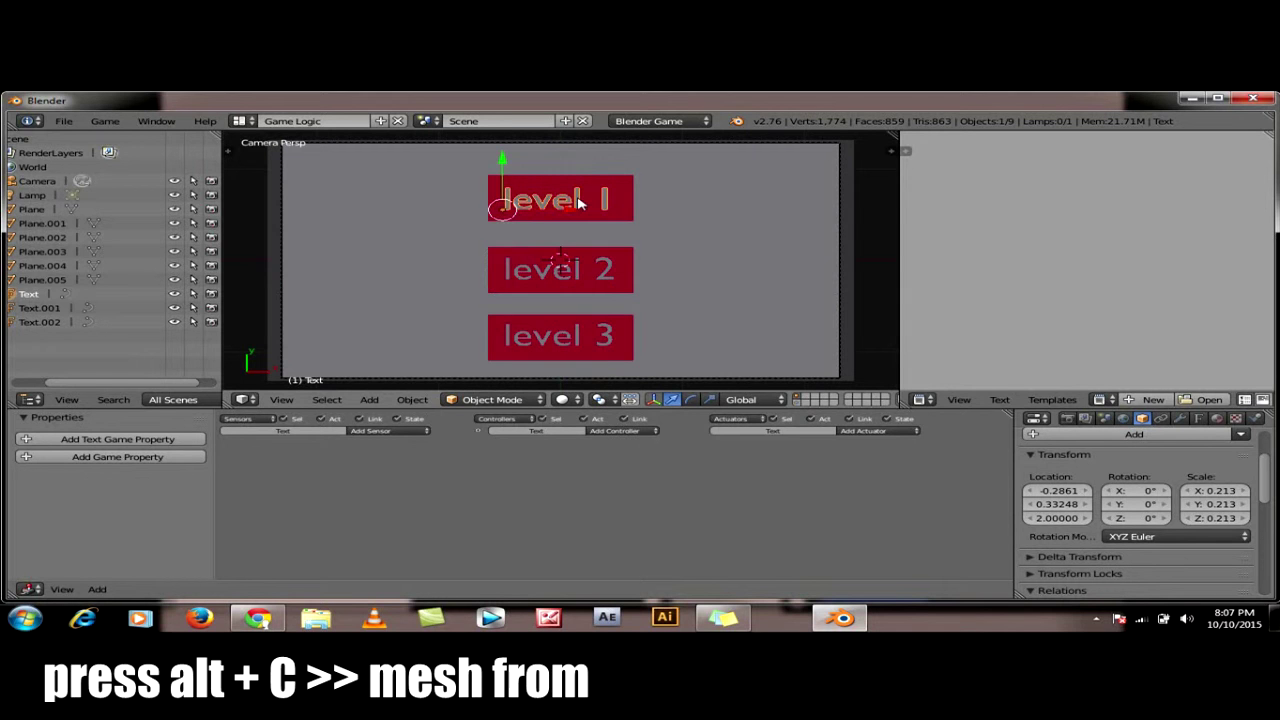
# Convert the level 1, level 2 and level 3 labels to meshes, deselect all, and play the game
pyautogui.hotkey('alt', 'c')
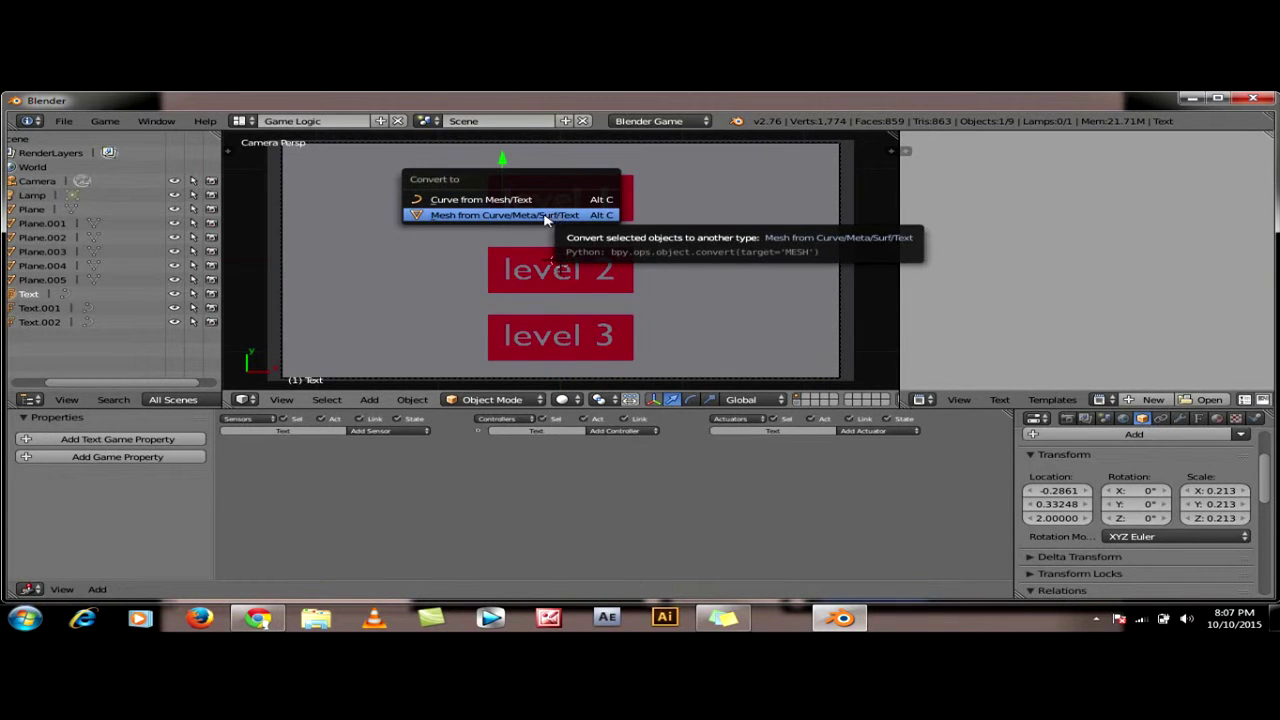
pyautogui.click(545, 217)
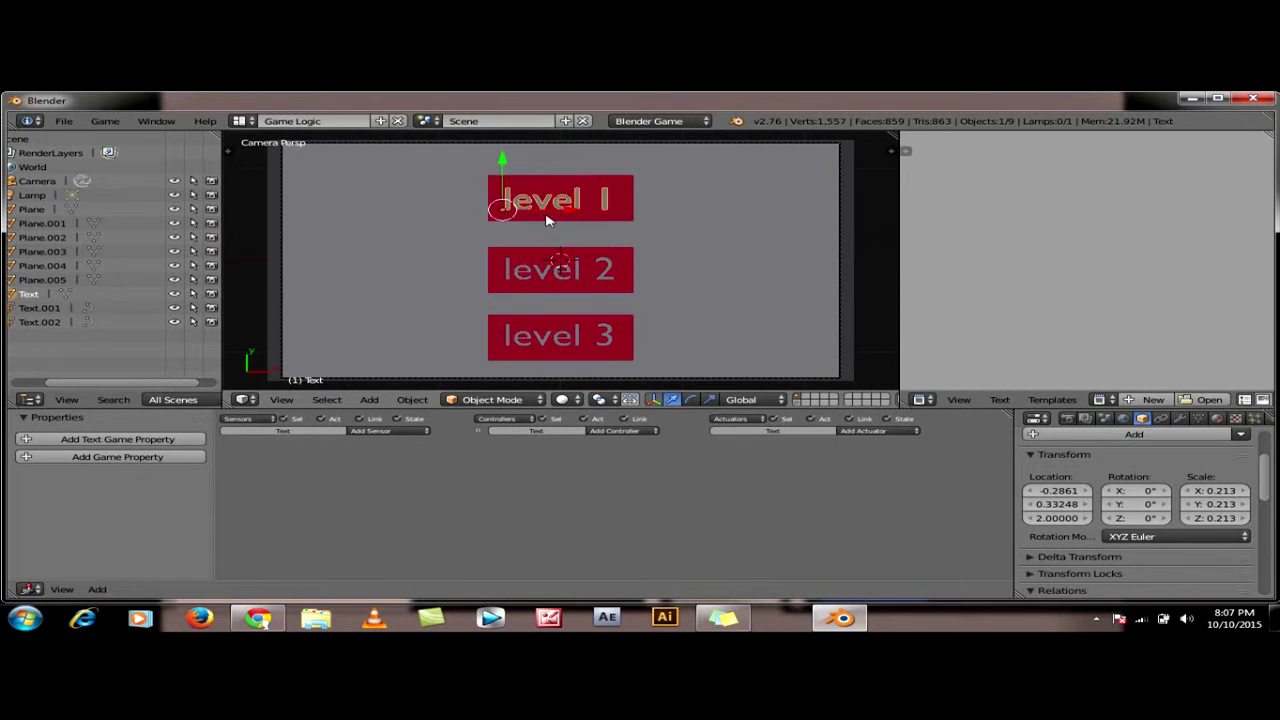
pyautogui.rightClick(558, 273)
pyautogui.hotkey('alt', 'c')
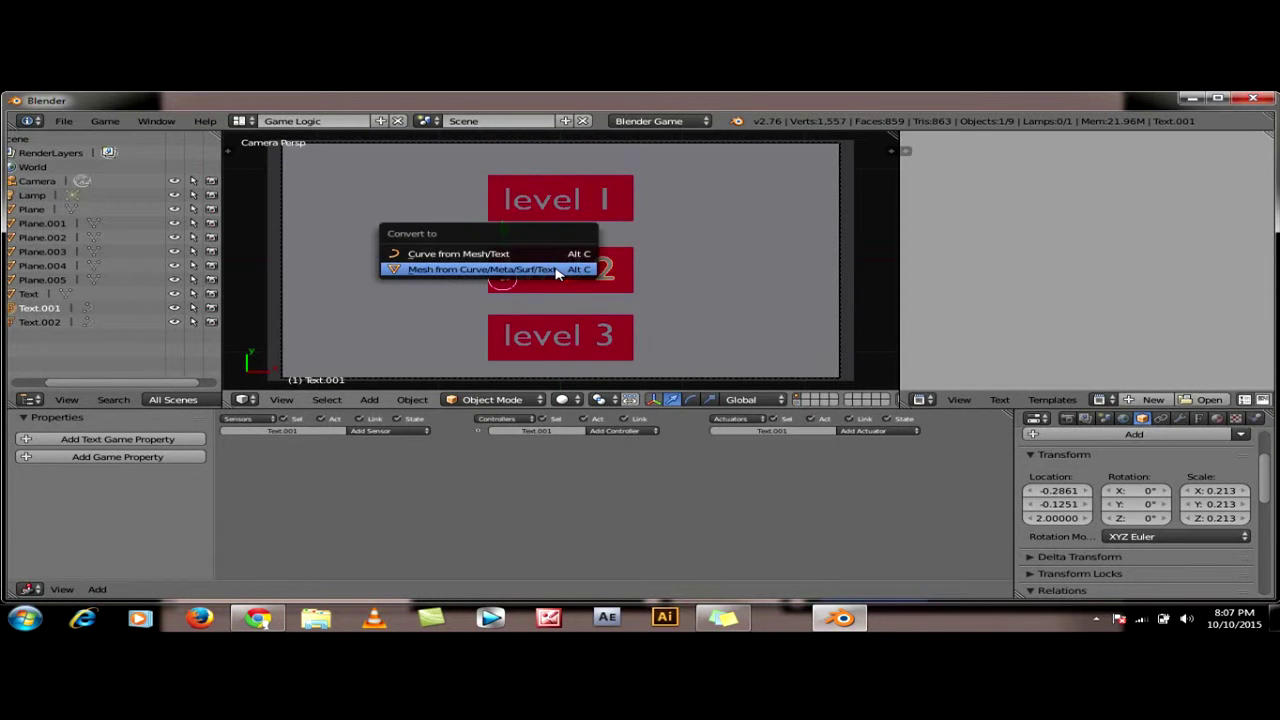
pyautogui.click(558, 271)
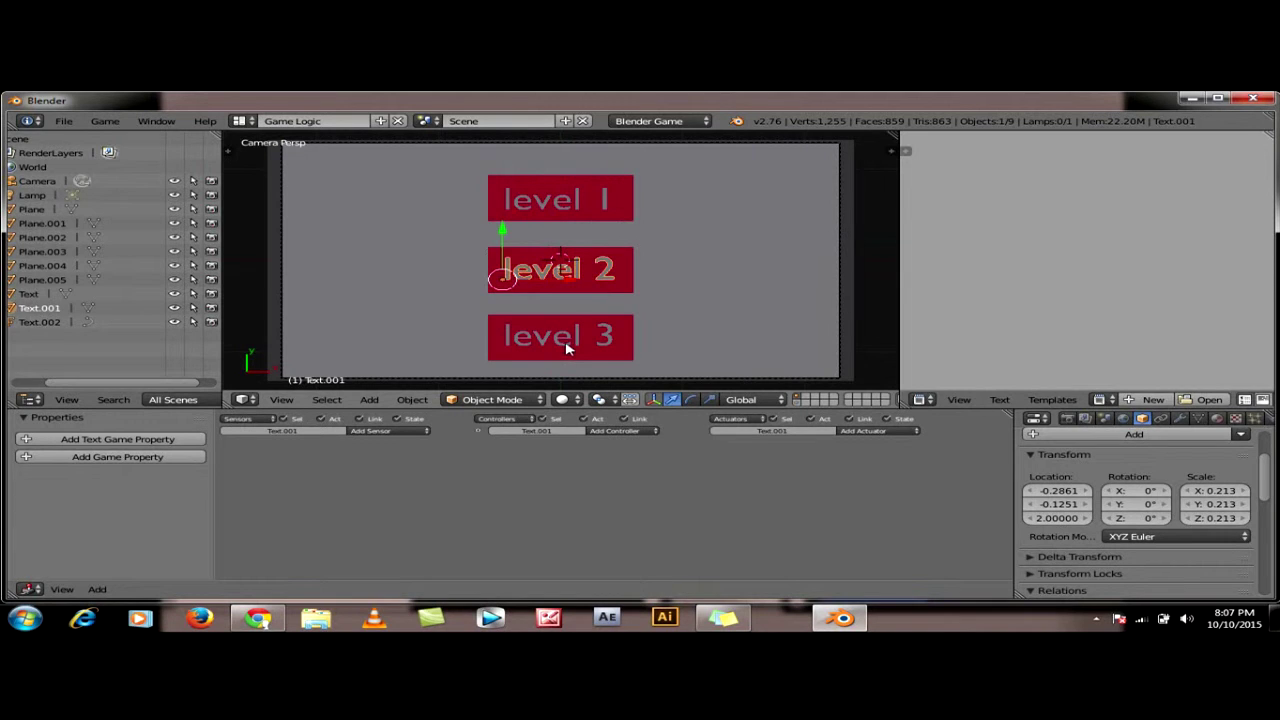
pyautogui.rightClick(566, 343)
pyautogui.hotkey('alt', 'c')
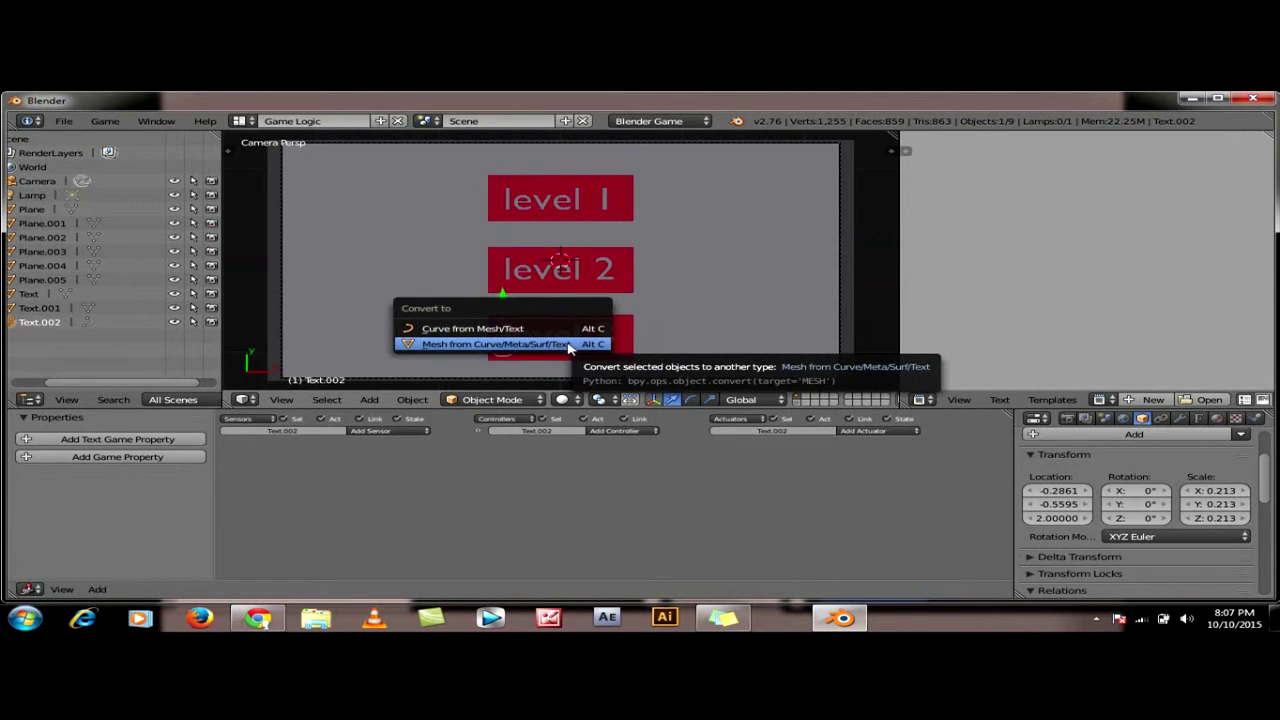
pyautogui.click(466, 346)
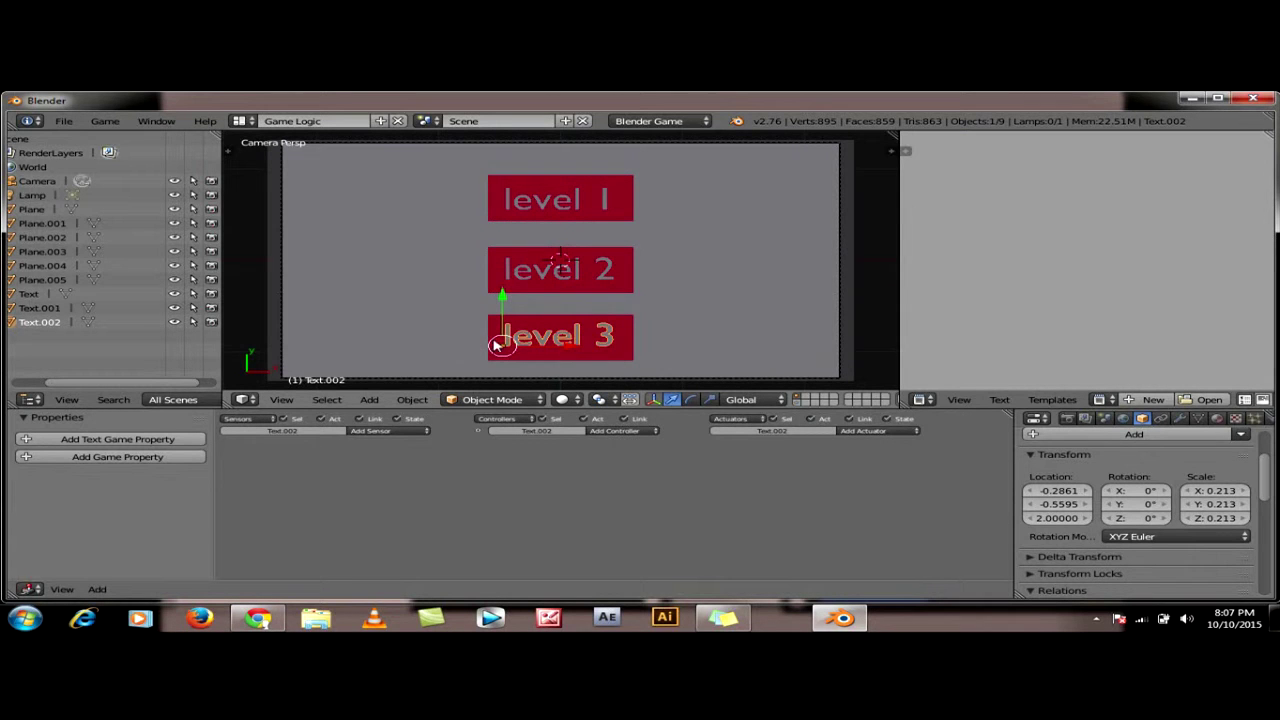
pyautogui.press('a')
pyautogui.press('p')
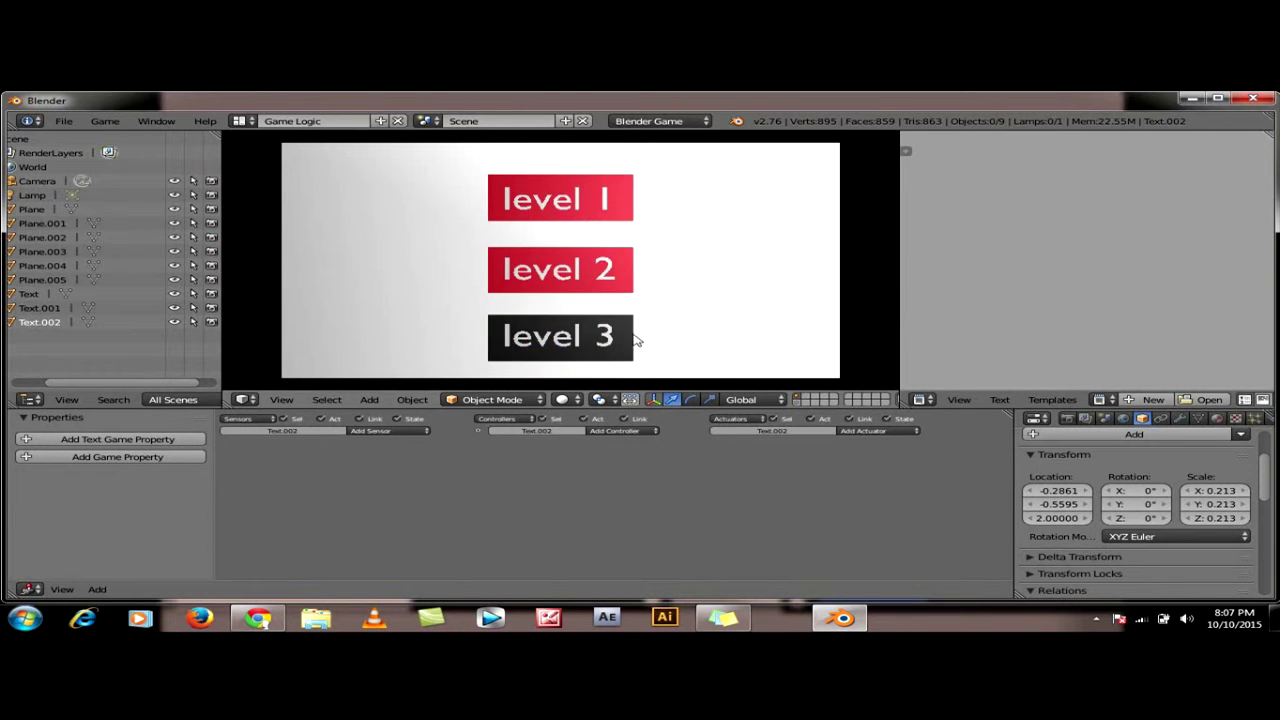
# Exit the running game after checking the buttons darken under hover
pyautogui.press('Escape')
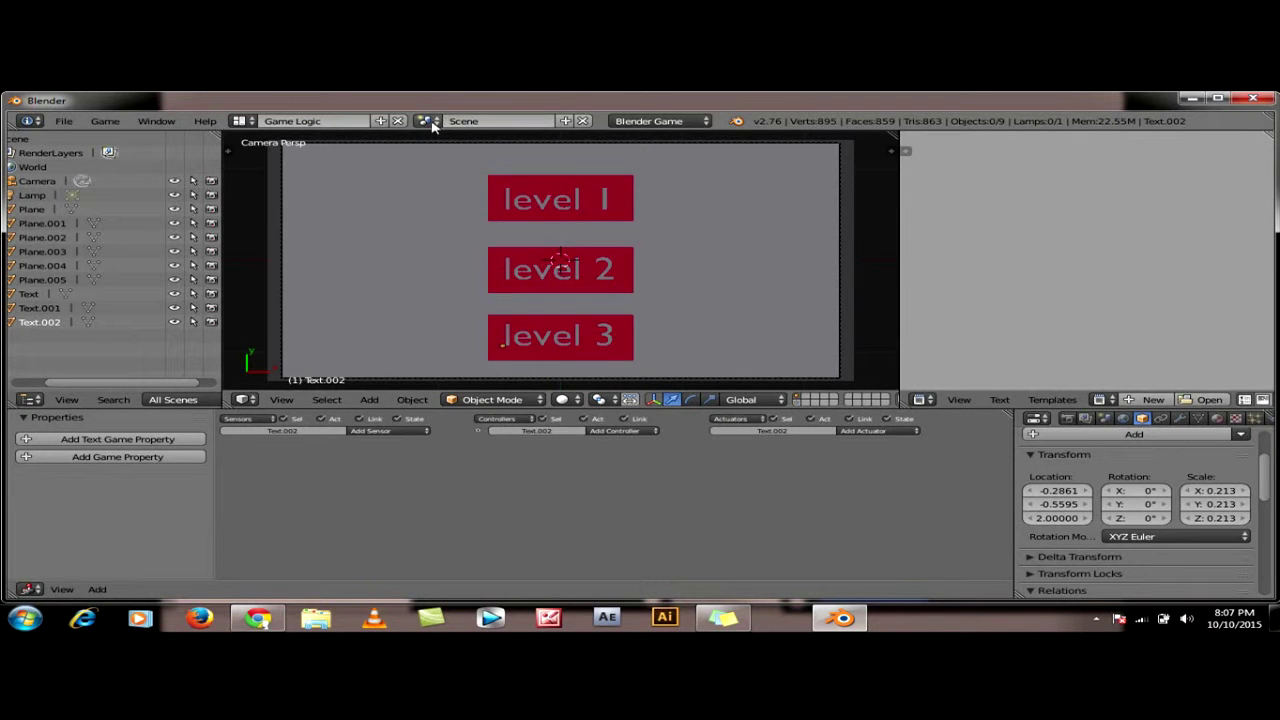
# Create a new scene, Scene.001, and add a plane enlarged to 5.288 scale
pyautogui.click(566, 121)
pyautogui.click(530, 157)
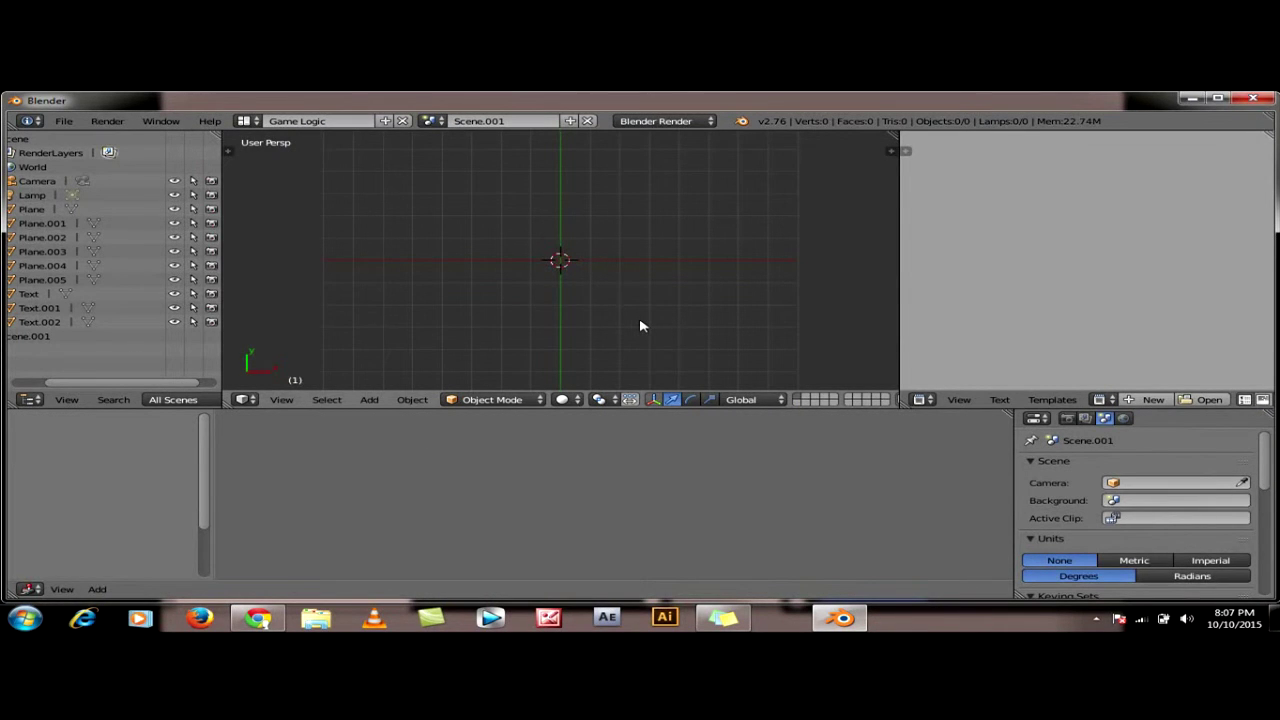
pyautogui.hotkey('shift', 'a')
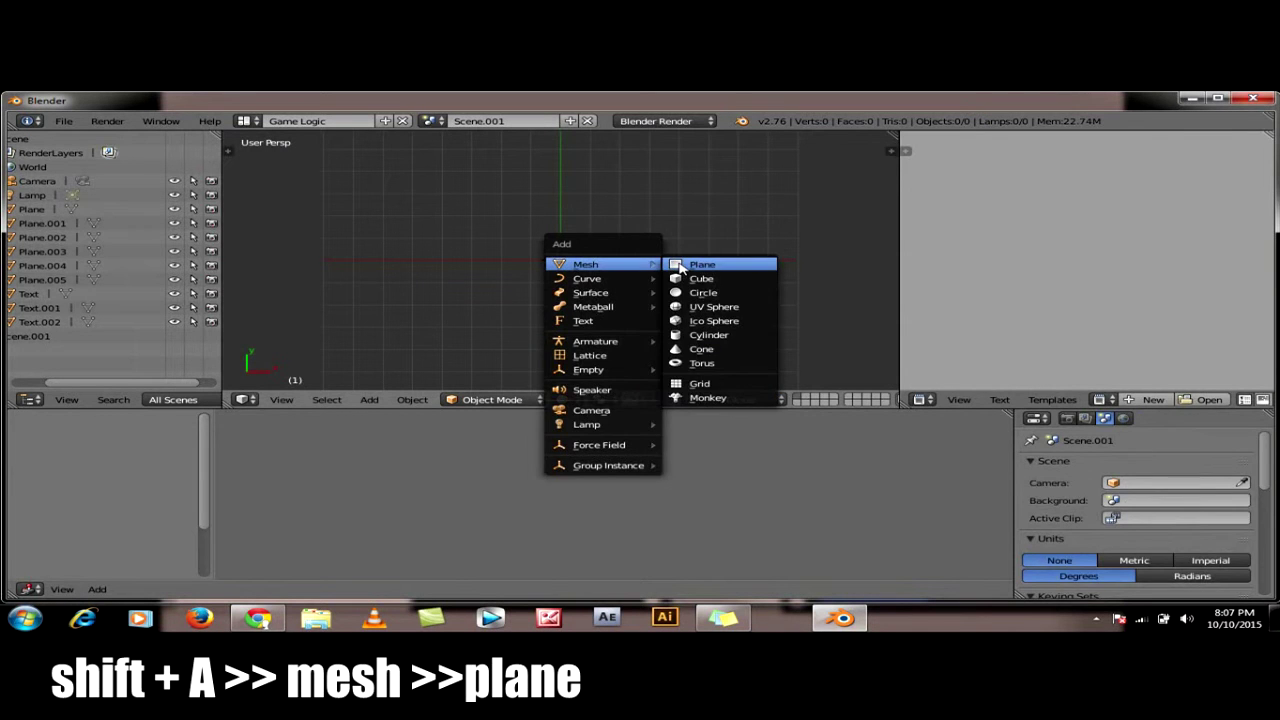
pyautogui.click(680, 268)
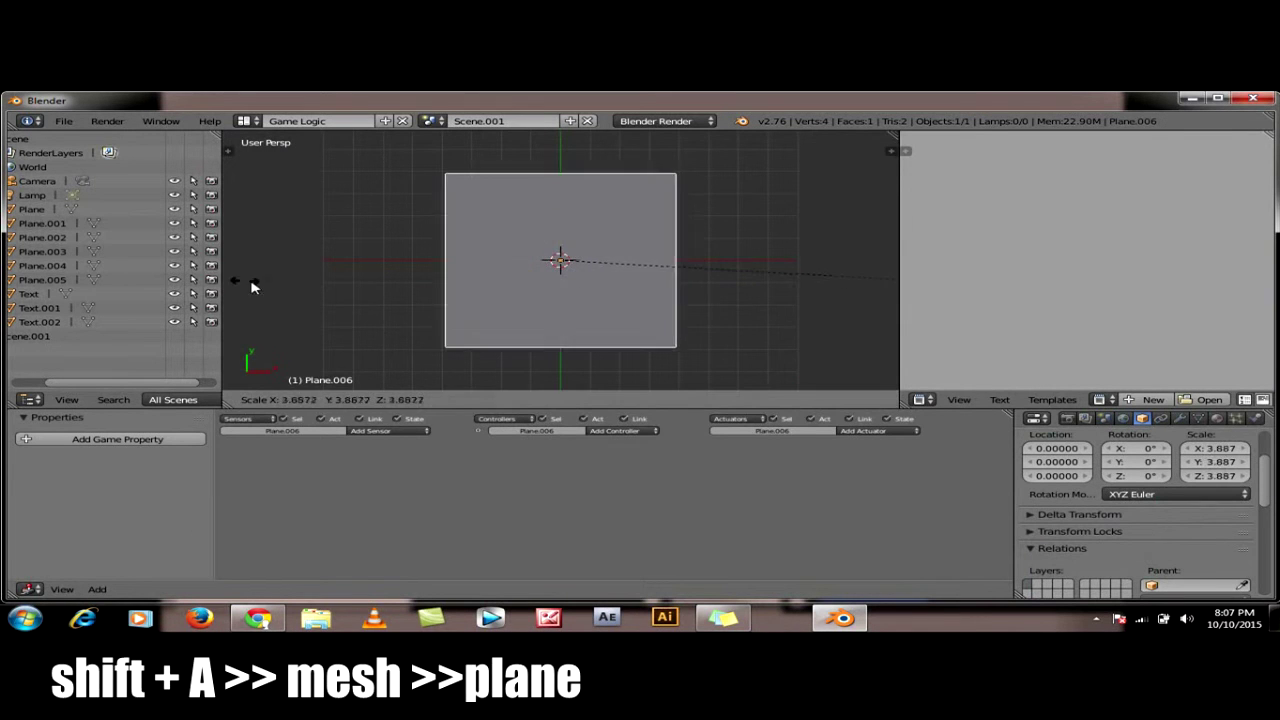
pyautogui.click(362, 296)
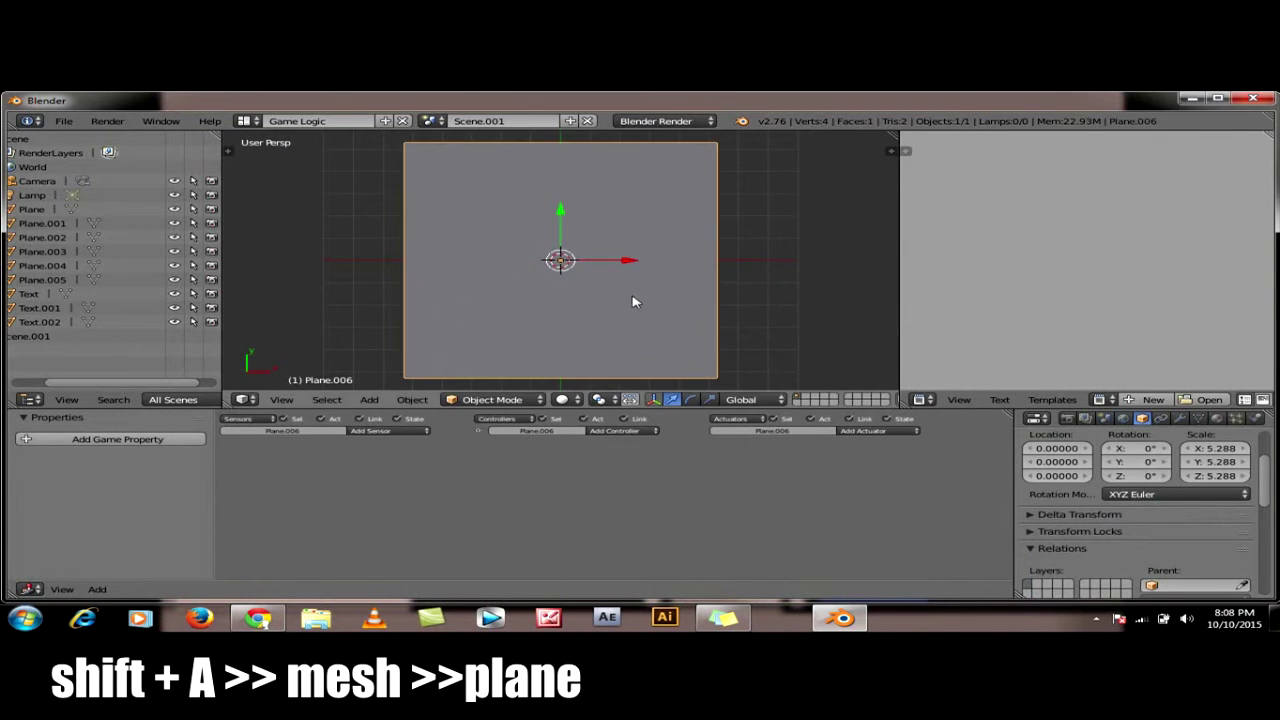
pyautogui.hotkey('shift', 'a')
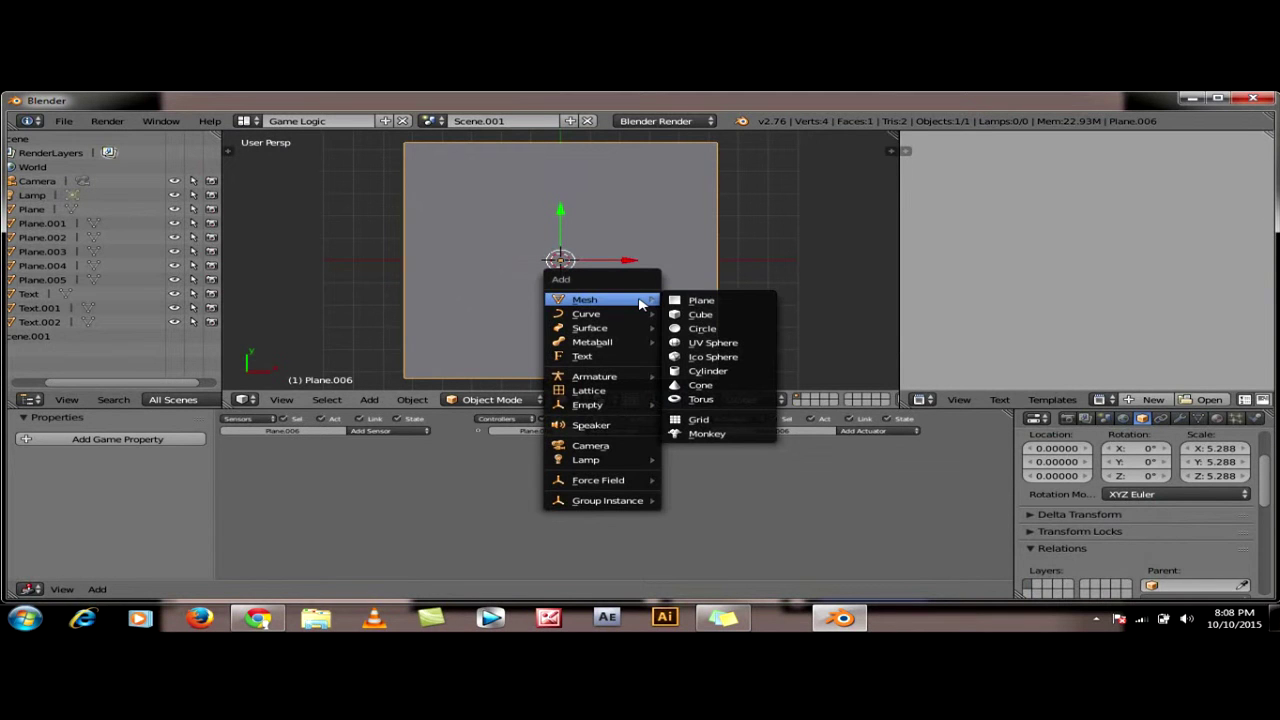
# Add a cube and flatten it into a 2.022 × 0.206 × 1 wall at Y 4.8152
pyautogui.click(694, 315)
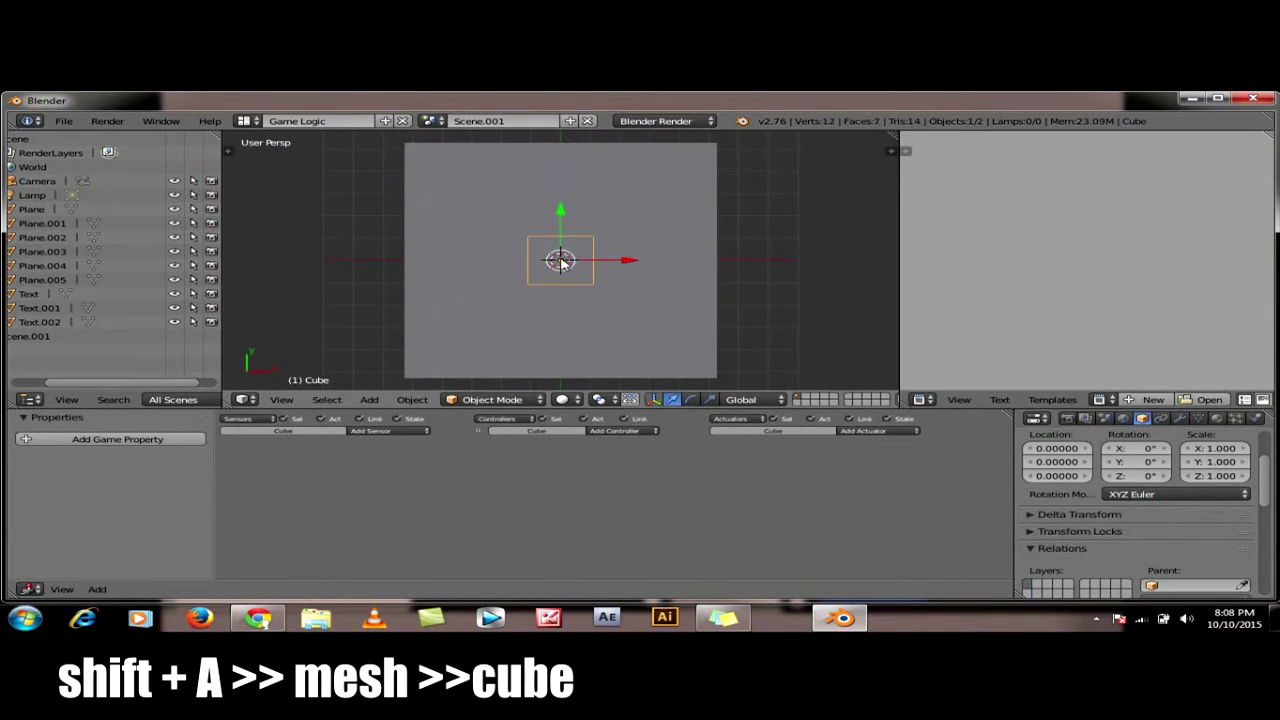
pyautogui.moveTo(560, 216); pyautogui.dragTo(578, 392)
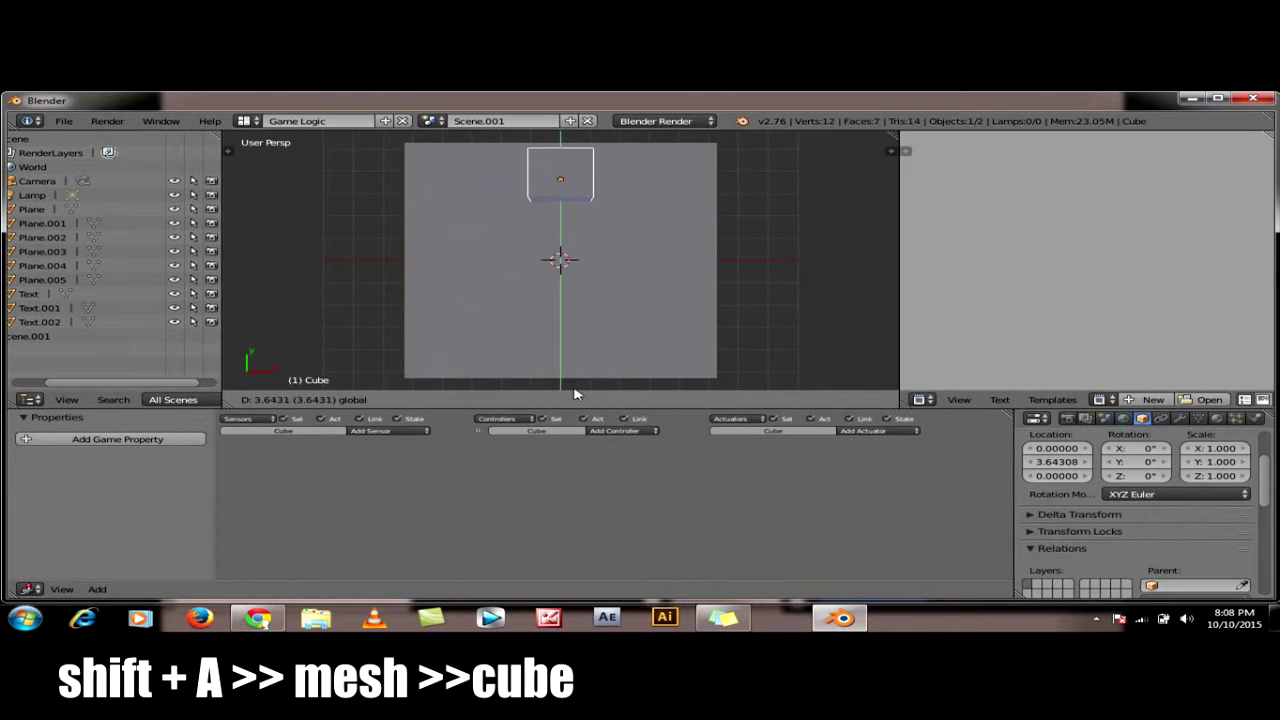
pyautogui.press('s')
pyautogui.press('y')
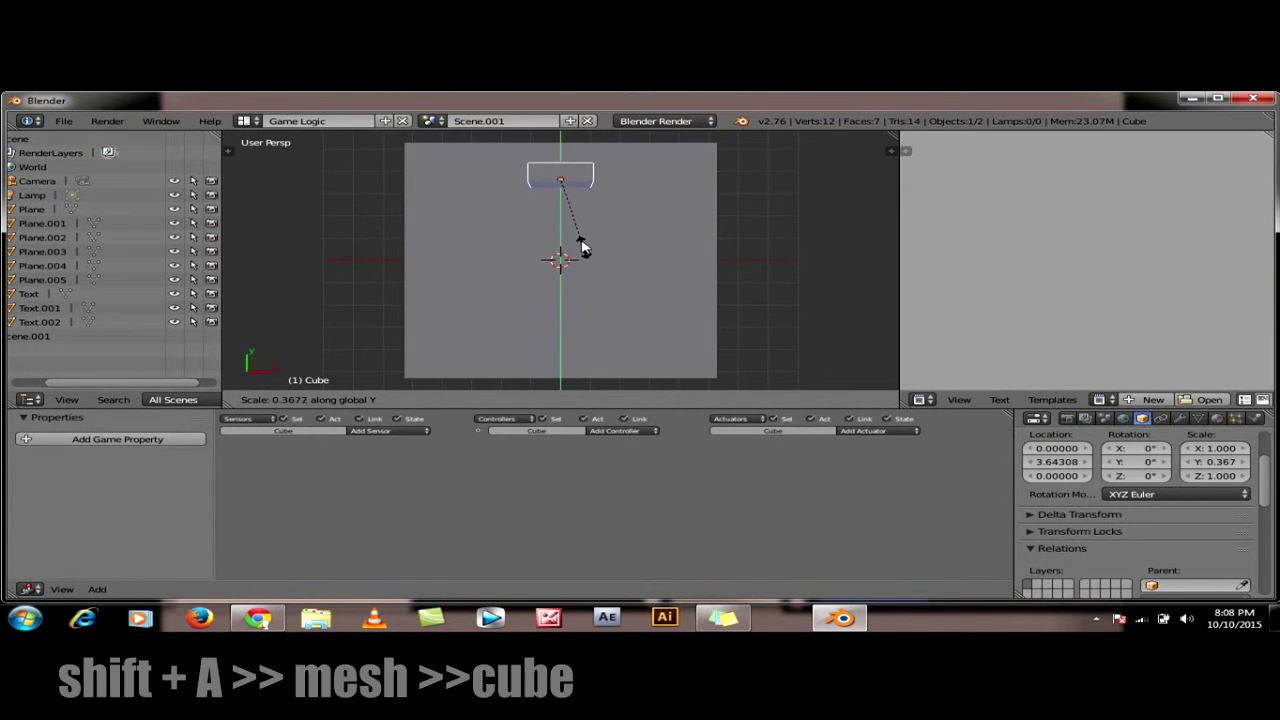
pyautogui.click(570, 220)
pyautogui.press('s')
pyautogui.press('x')
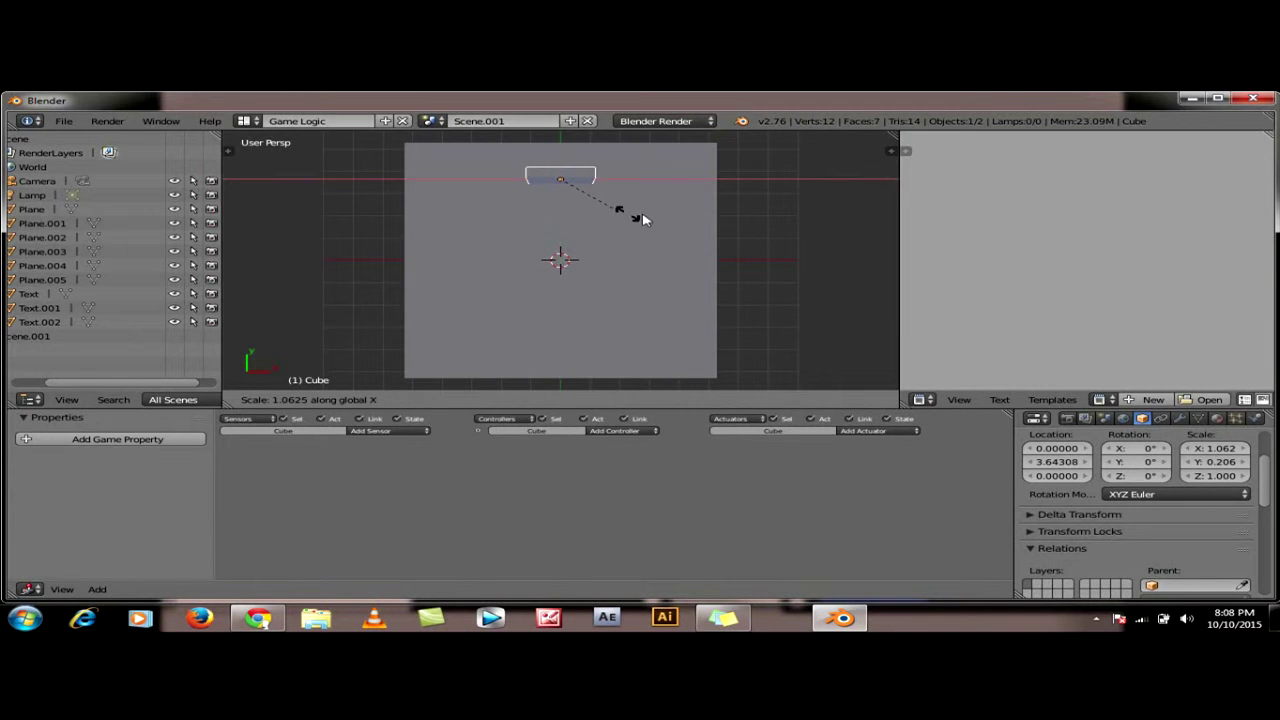
pyautogui.click(700, 220)
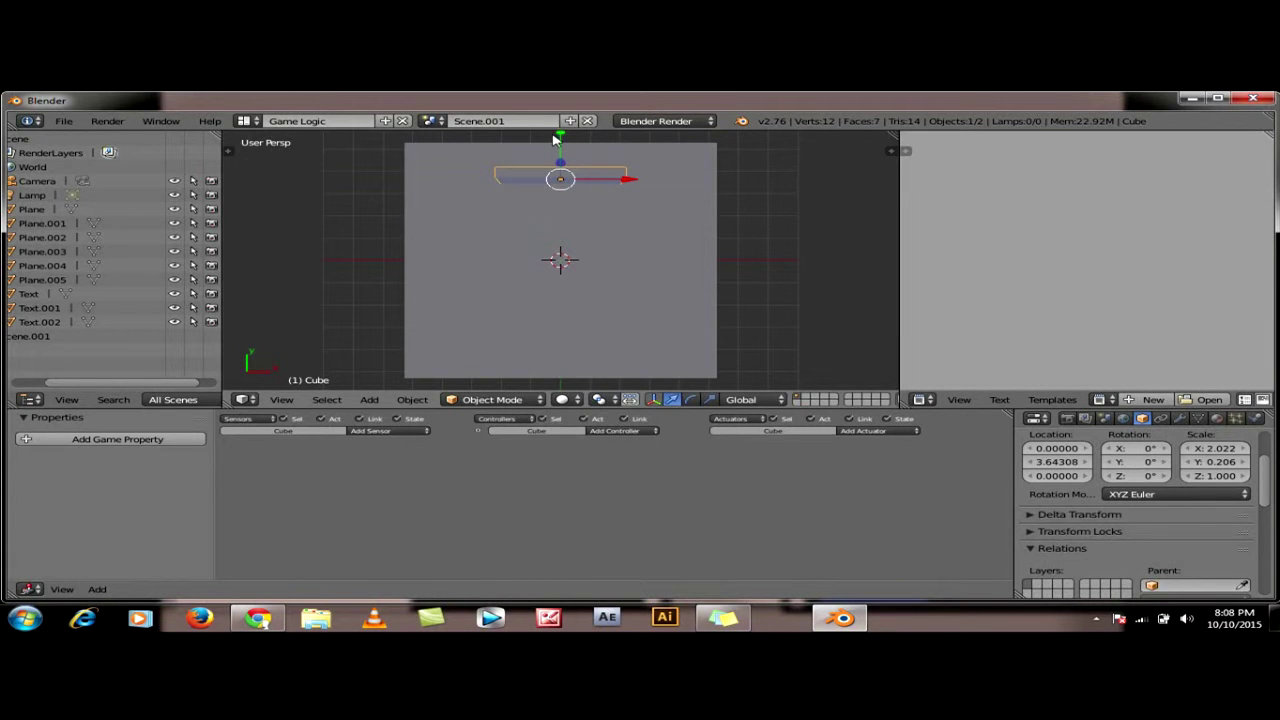
pyautogui.moveTo(562, 140); pyautogui.dragTo(562, 370)
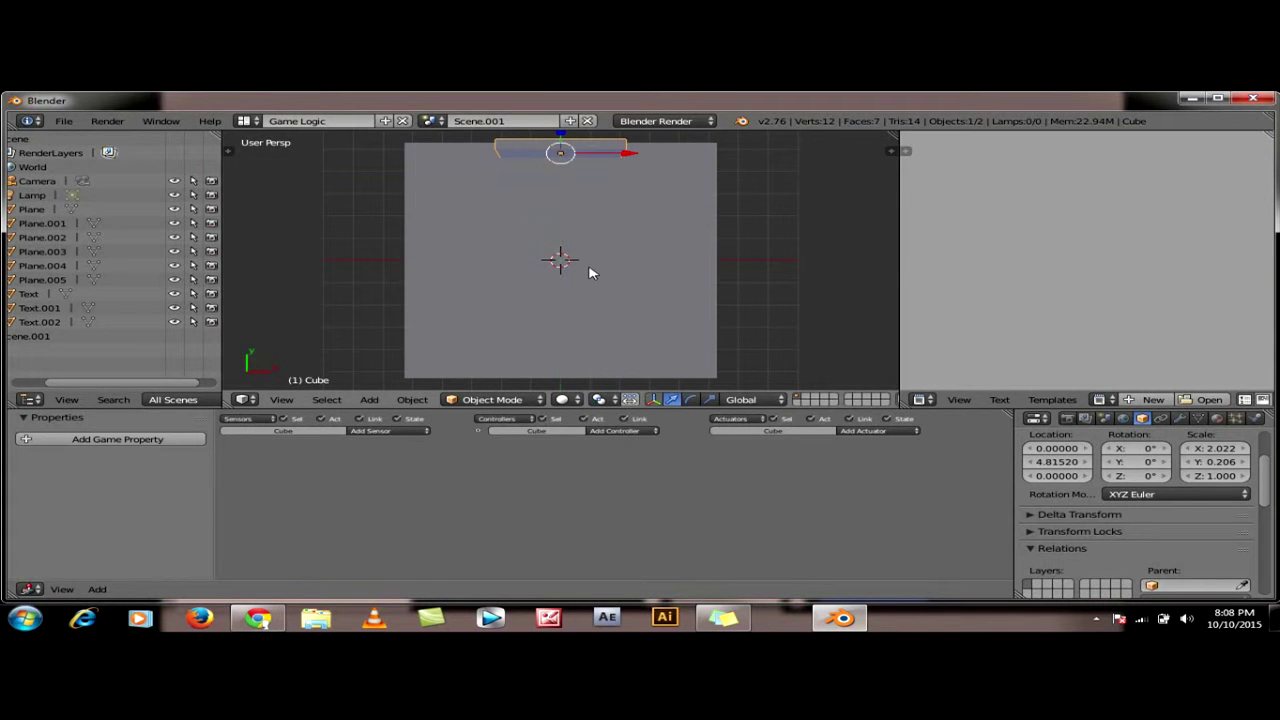
# View the wall and plane from a low angle and bring up the cube's material settings
pyautogui.moveTo(590, 272); pyautogui.dragTo(449, 157, button='middle')
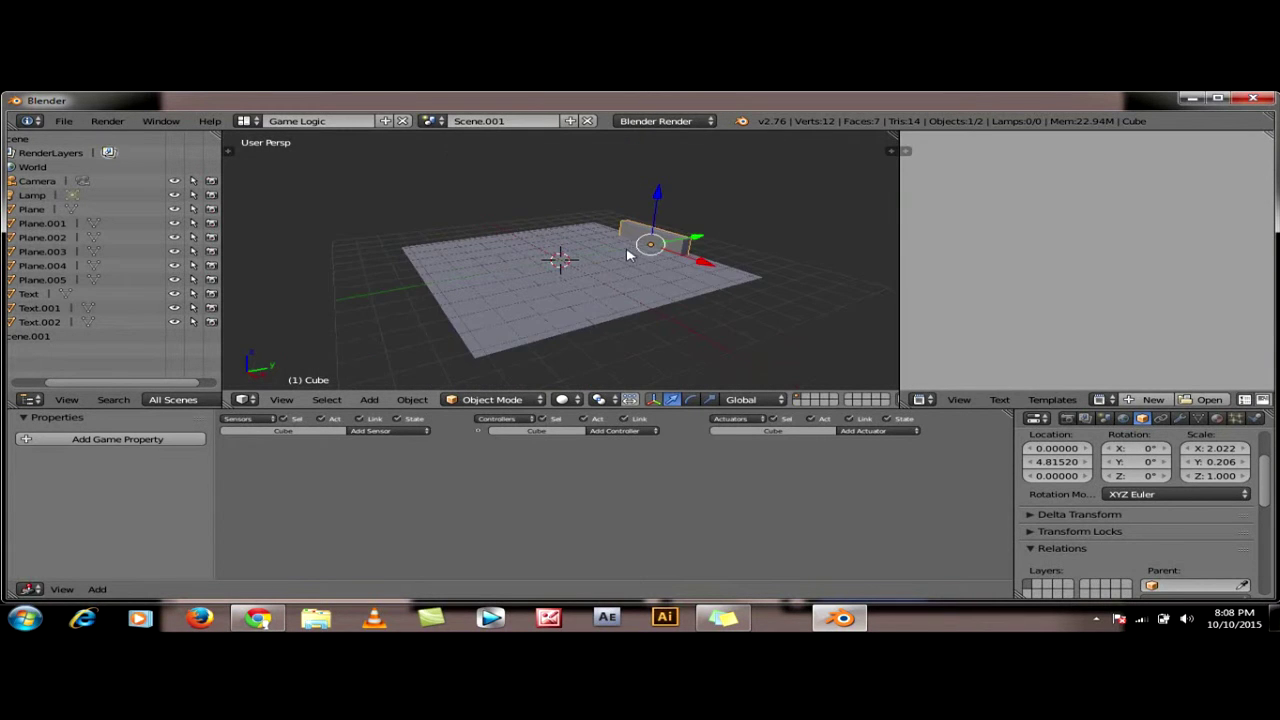
pyautogui.moveTo(627, 255); pyautogui.dragTo(616, 245, button='middle')
pyautogui.scroll(2, 686, 255)
pyautogui.scroll(1, 700, 252)
pyautogui.scroll(-1, 677, 258)
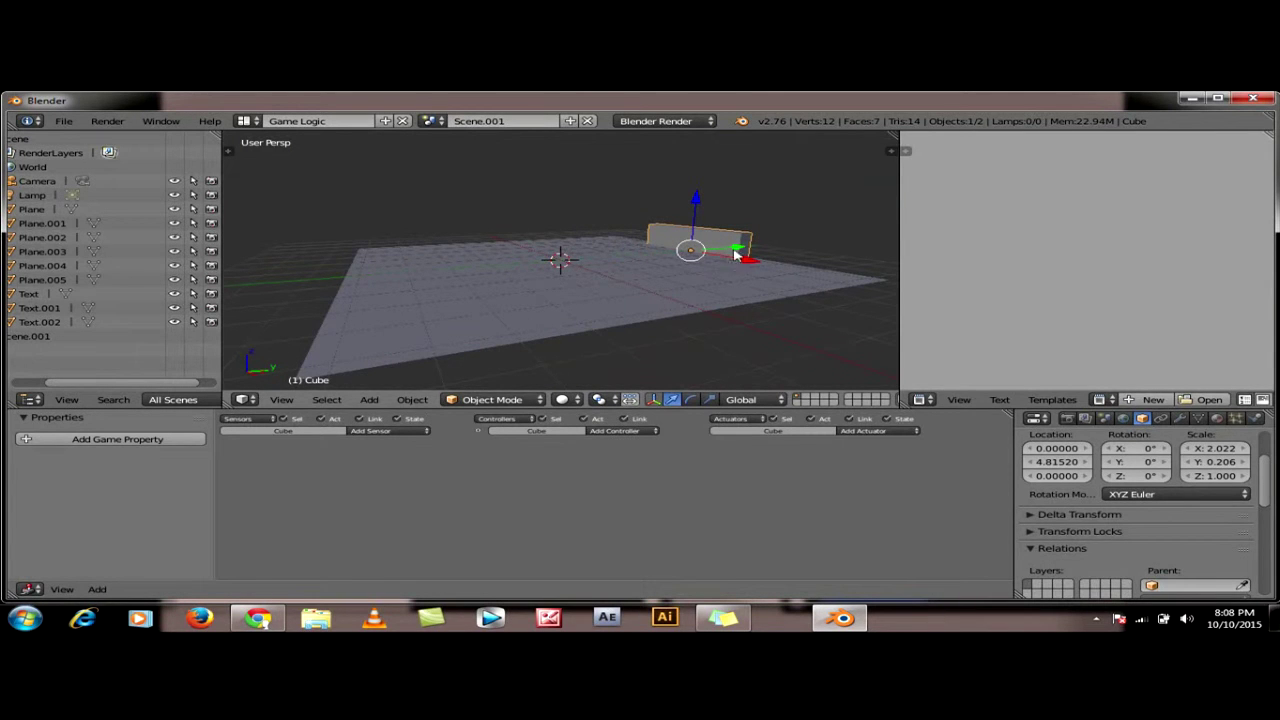
pyautogui.click(1218, 418)
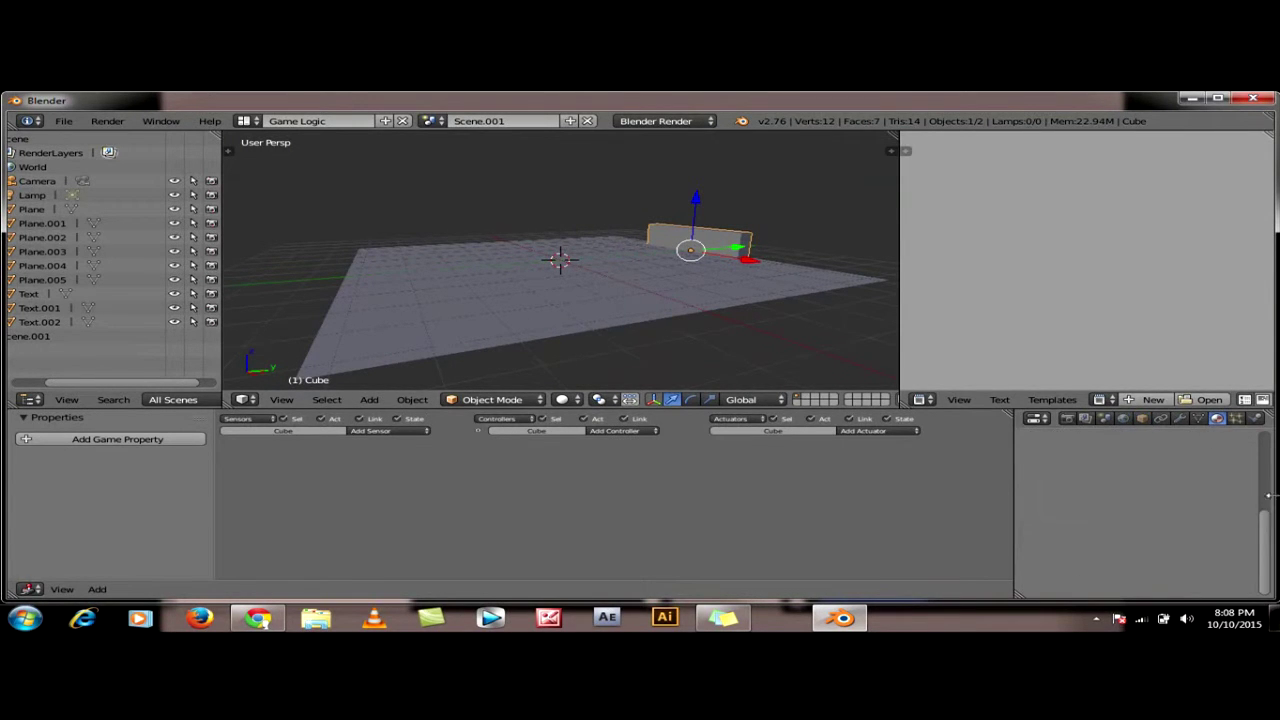
# Create a new material for the wall cube and set its diffuse colour to violet
pyautogui.moveTo(1268, 530); pyautogui.dragTo(1266, 458)
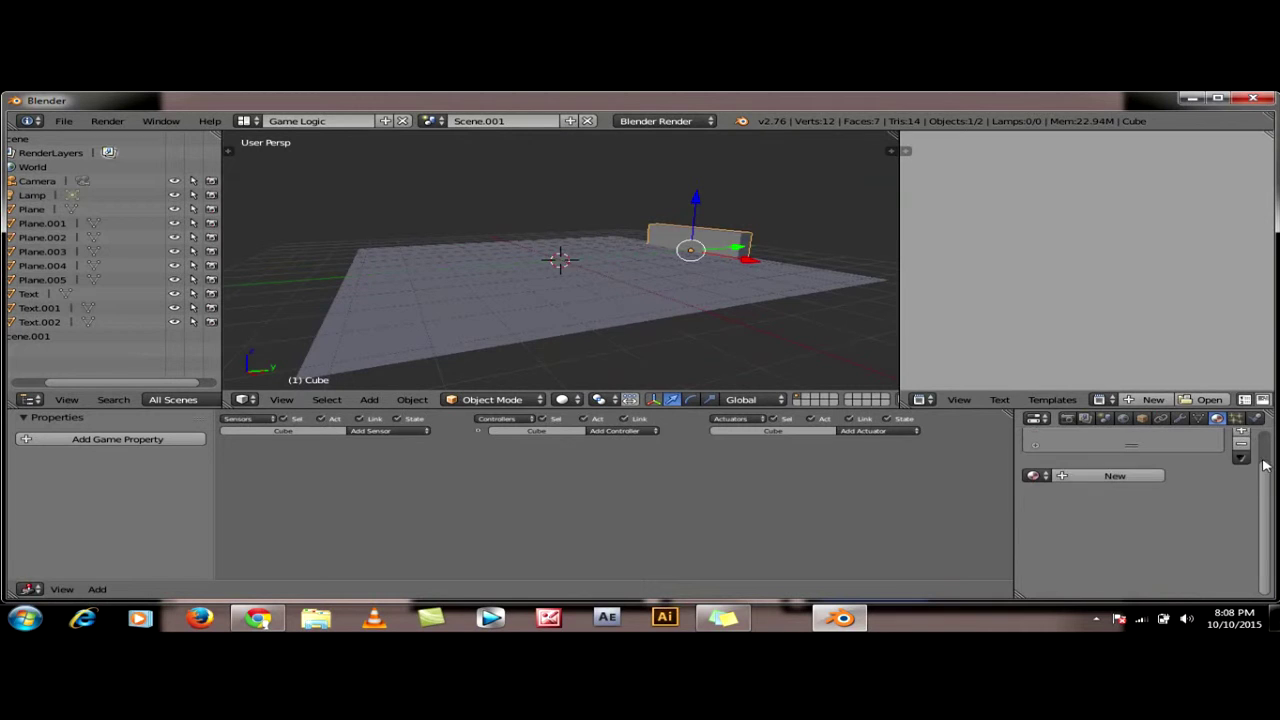
pyautogui.click(1112, 490)
pyautogui.scroll(-4, 1090, 470)
pyautogui.scroll(-4, 1080, 455)
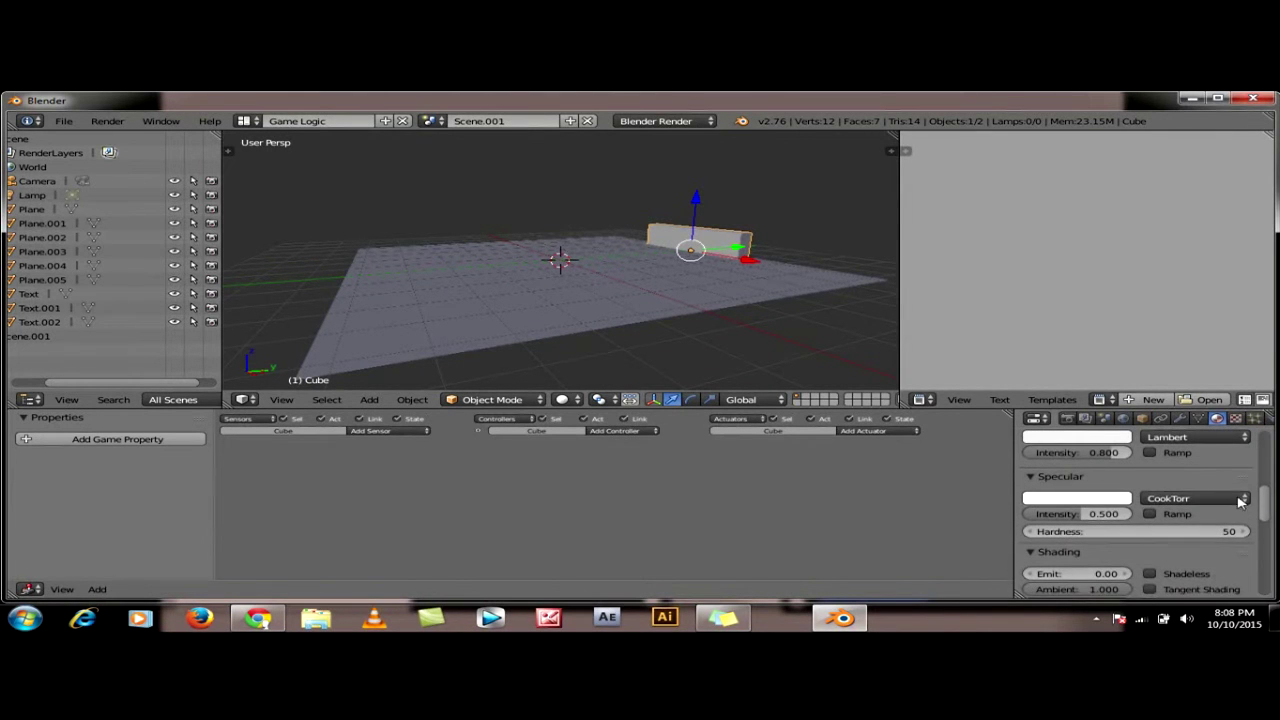
pyautogui.click(1078, 440)
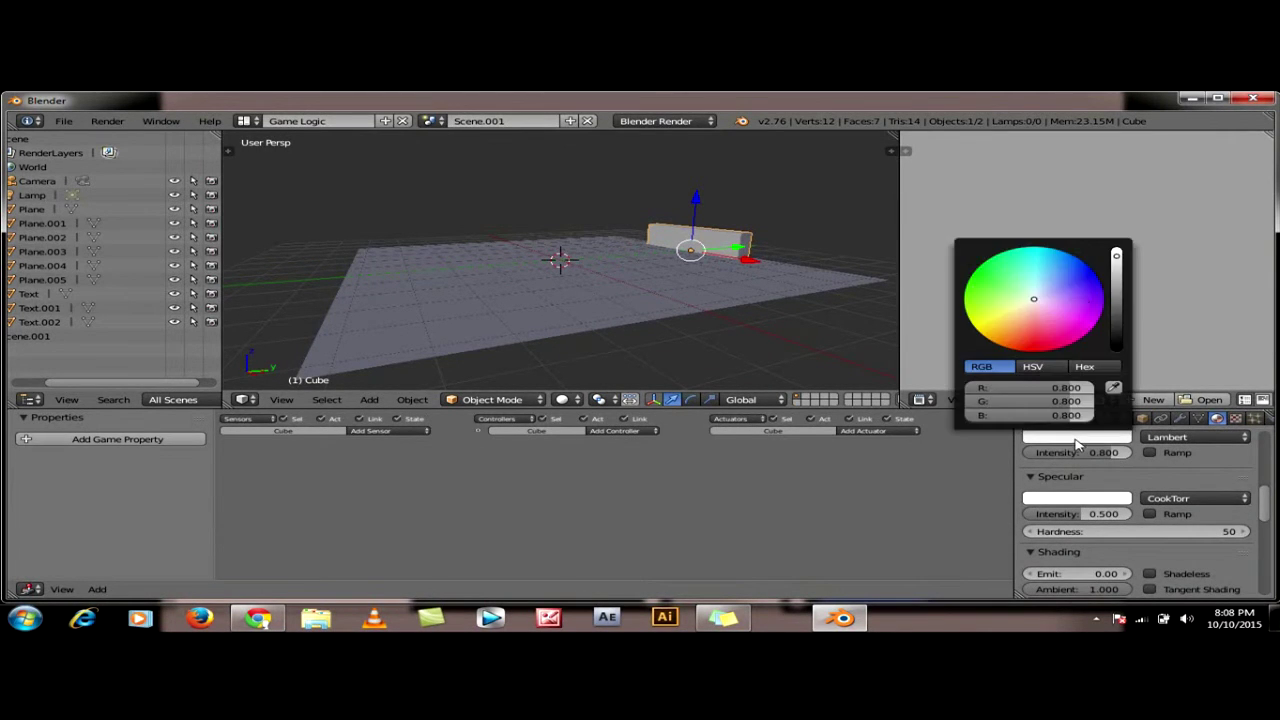
pyautogui.click(1091, 297)
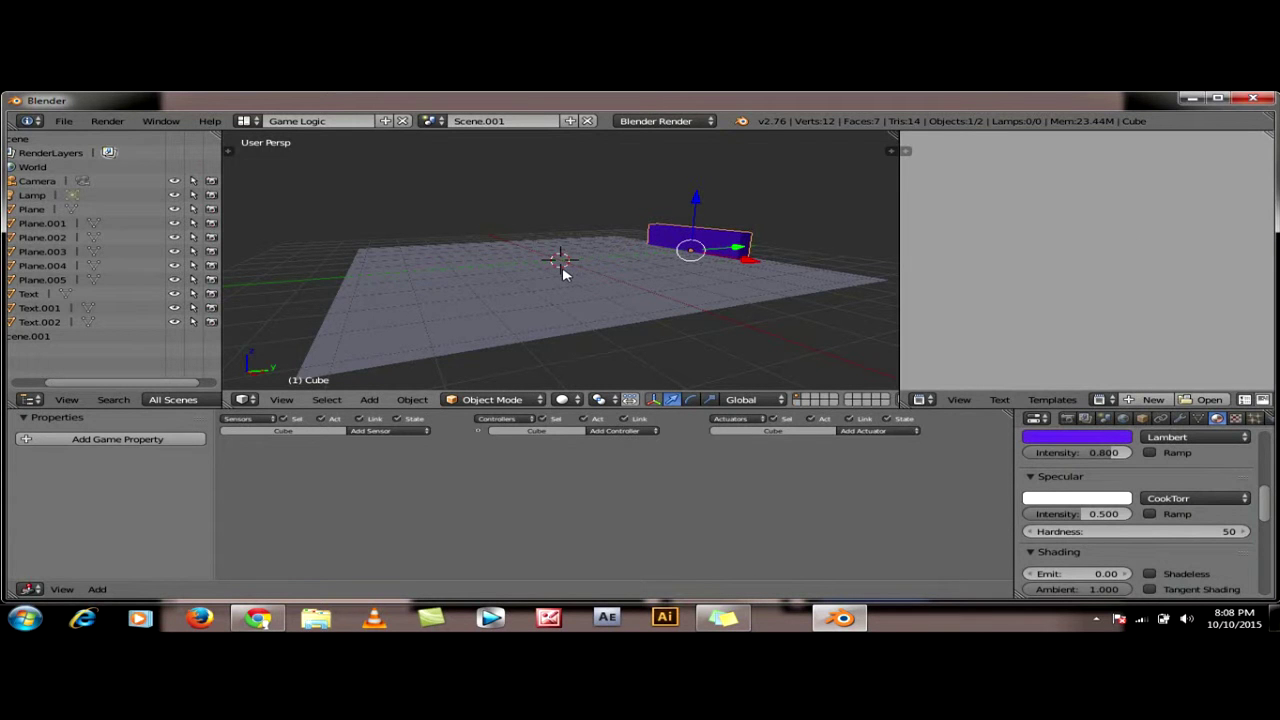
pyautogui.hotkey('shift', 'a')
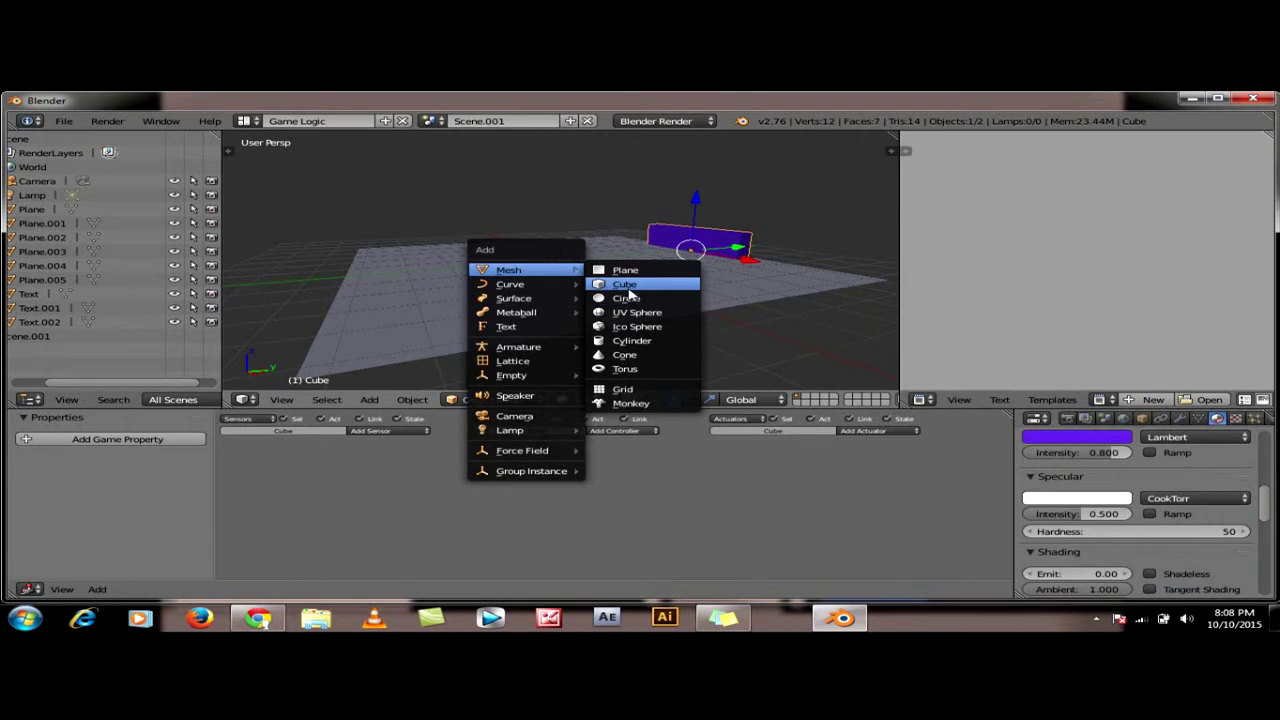
# Add a cube, move it left and up above the plane, and shrink it to about 0.43
pyautogui.click(629, 290)
pyautogui.moveTo(634, 251); pyautogui.dragTo(470, 287)
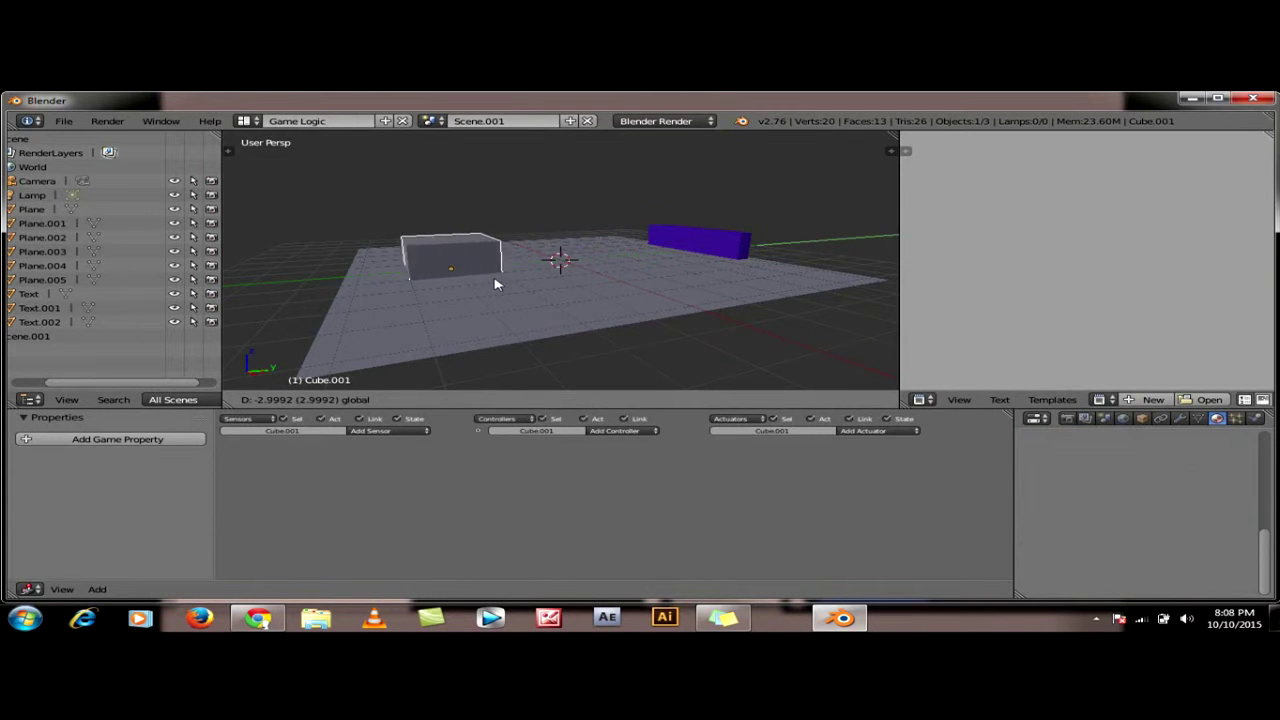
pyautogui.moveTo(405, 222); pyautogui.dragTo(398, 172)
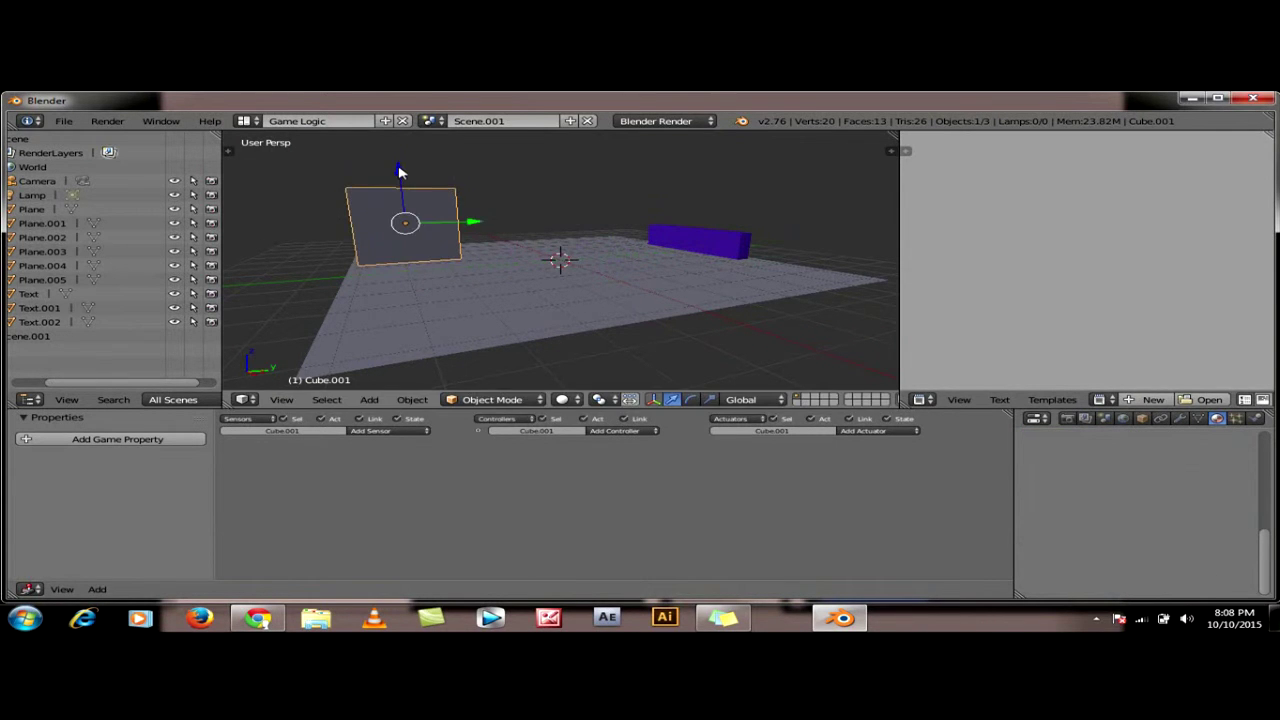
pyautogui.press('s')
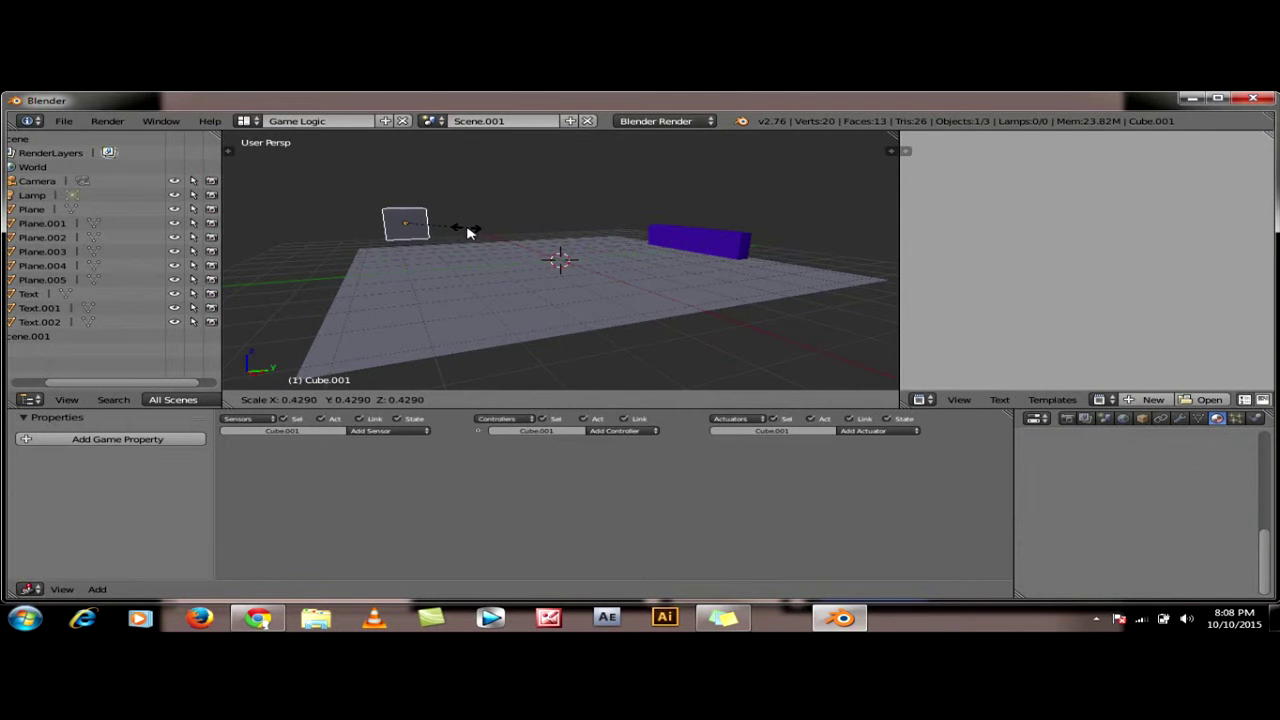
pyautogui.click(470, 232)
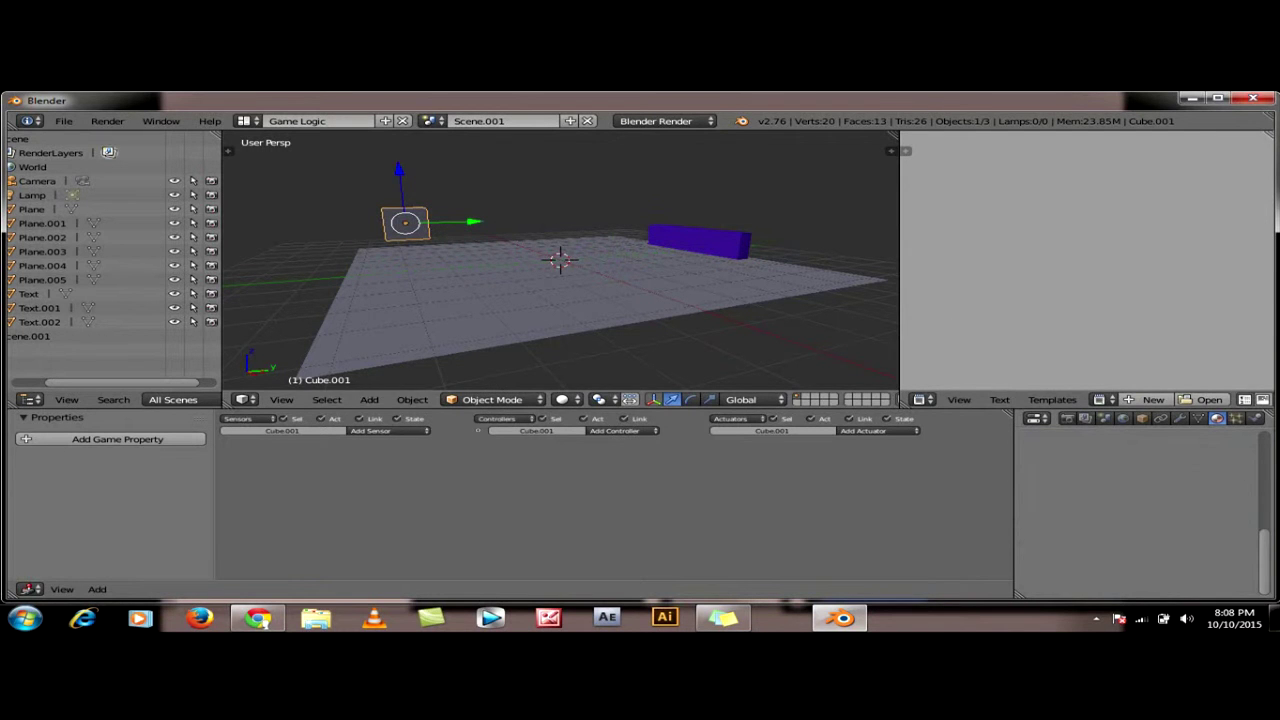
# Give the small cube a new green diffuse material and reselect it
pyautogui.moveTo(1258, 548); pyautogui.dragTo(1260, 456)
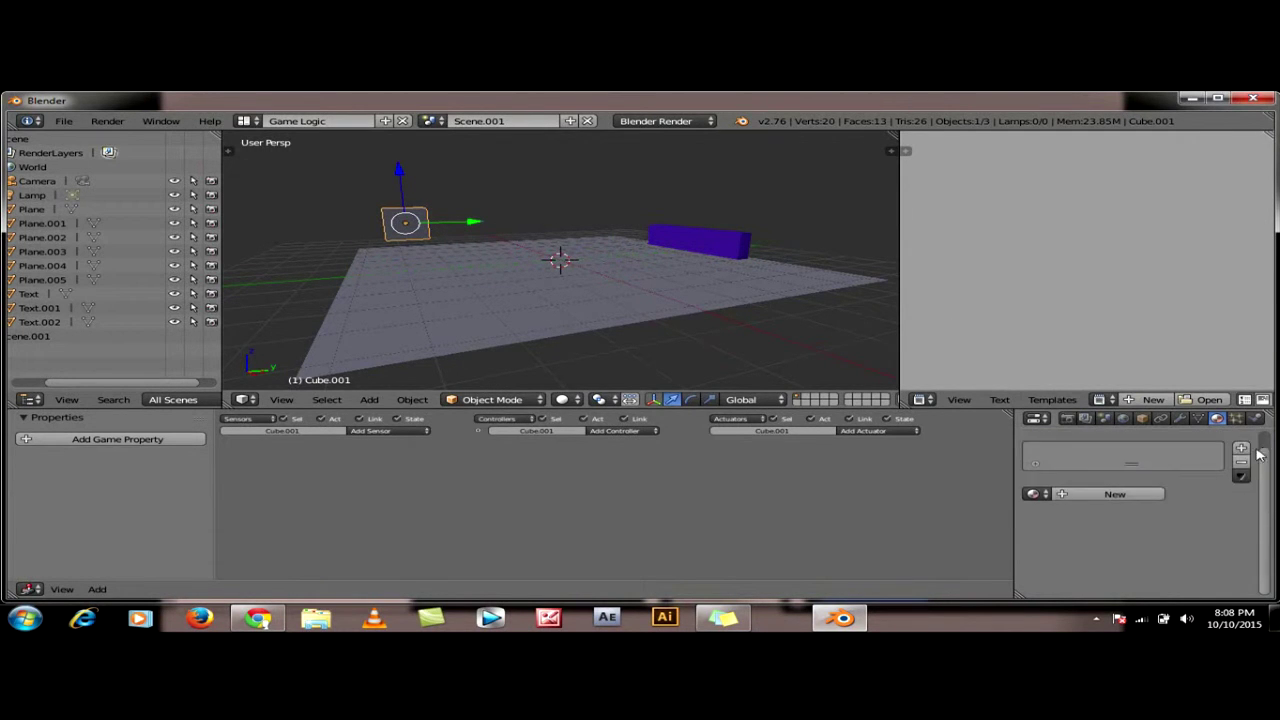
pyautogui.click(1143, 497)
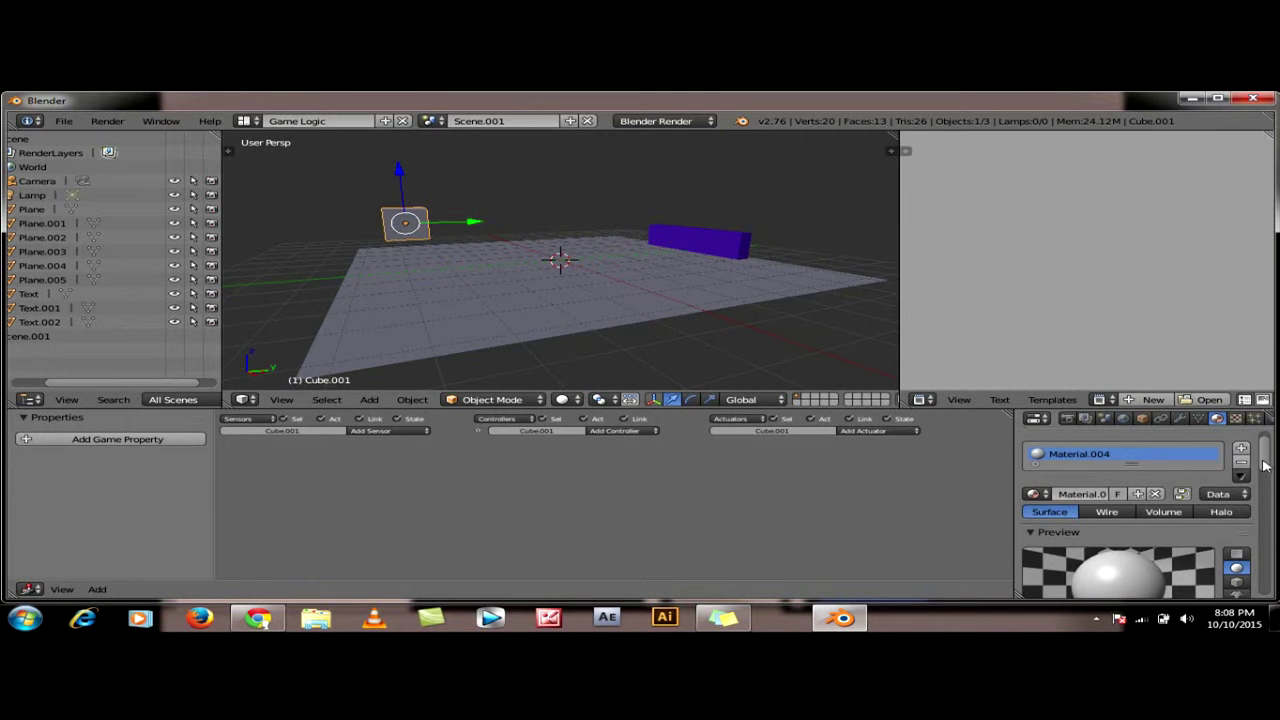
pyautogui.scroll(-3, 1265, 488)
pyautogui.scroll(-1, 1265, 490)
pyautogui.click(1087, 530)
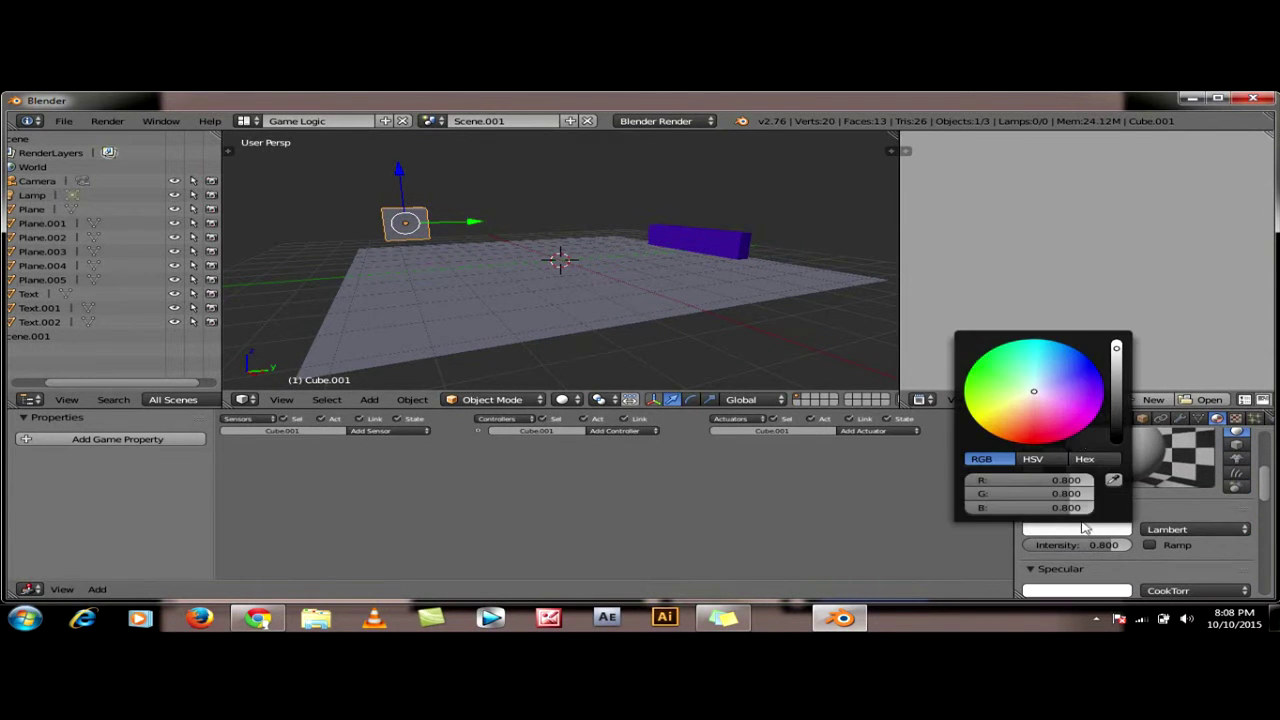
pyautogui.click(979, 378)
pyautogui.press('a')
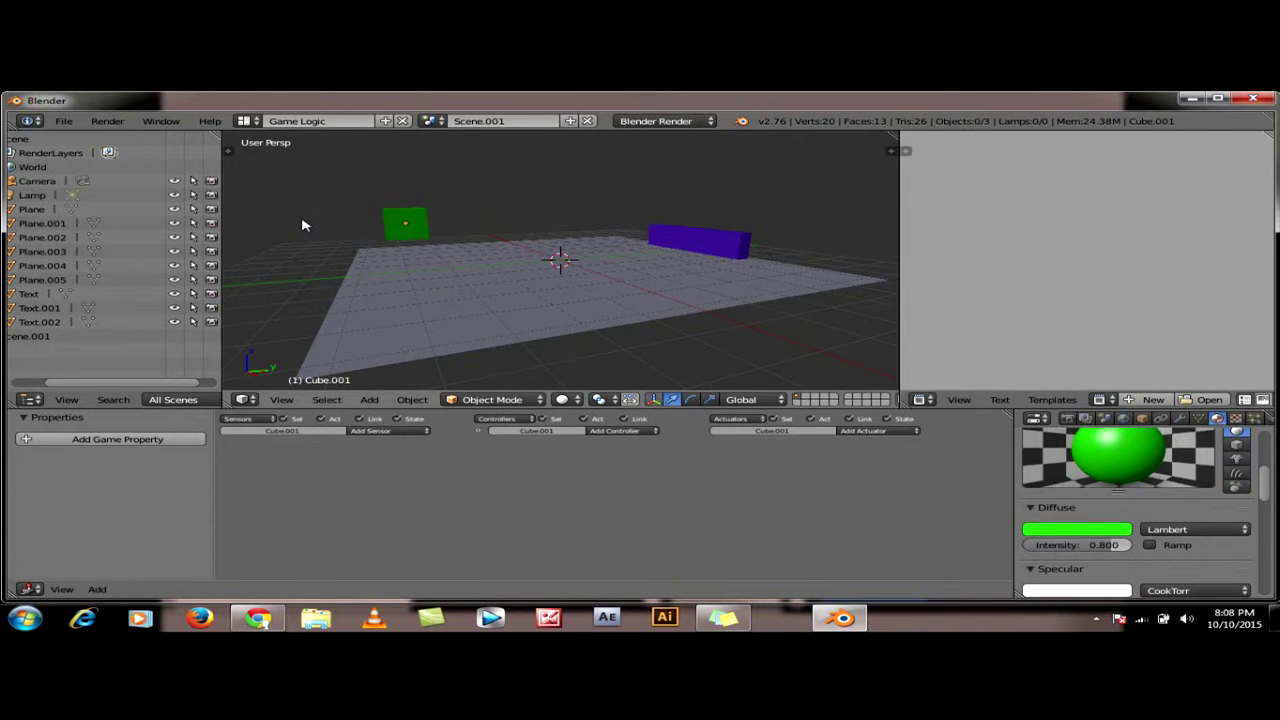
pyautogui.rightClick(400, 228)
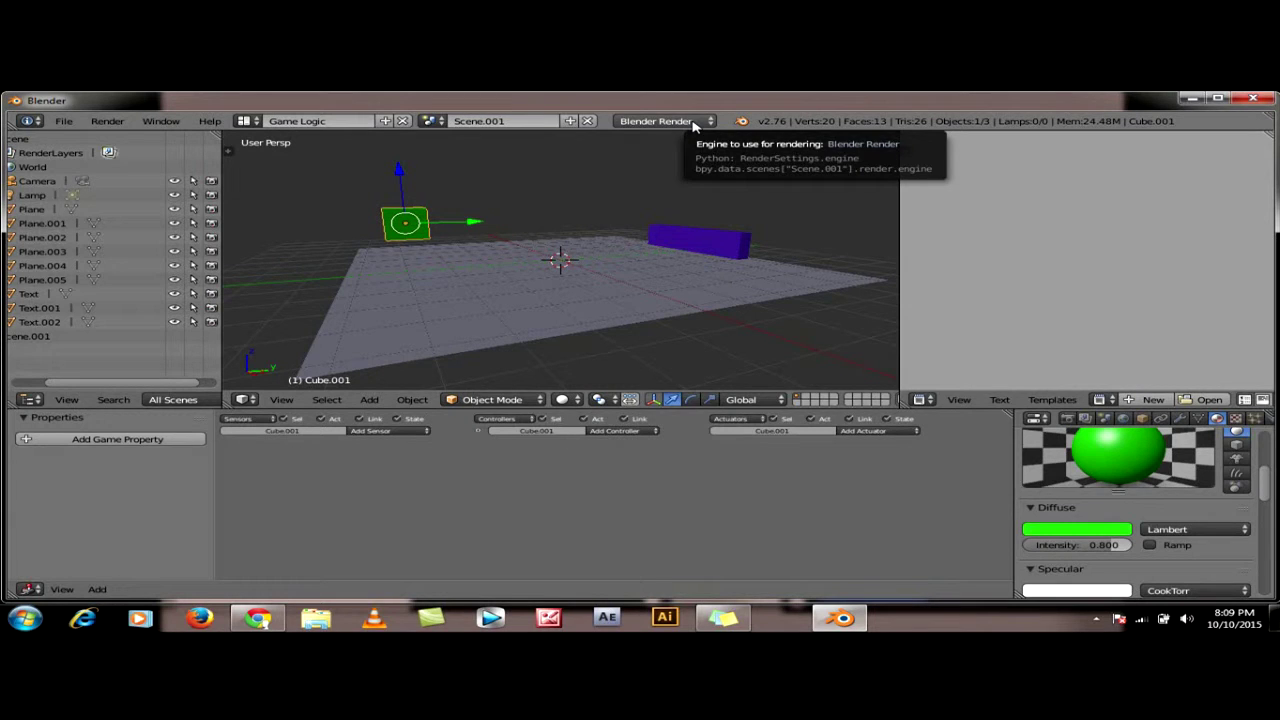
# Switch the render engine to Blender Game
pyautogui.click(694, 122)
pyautogui.click(690, 156)
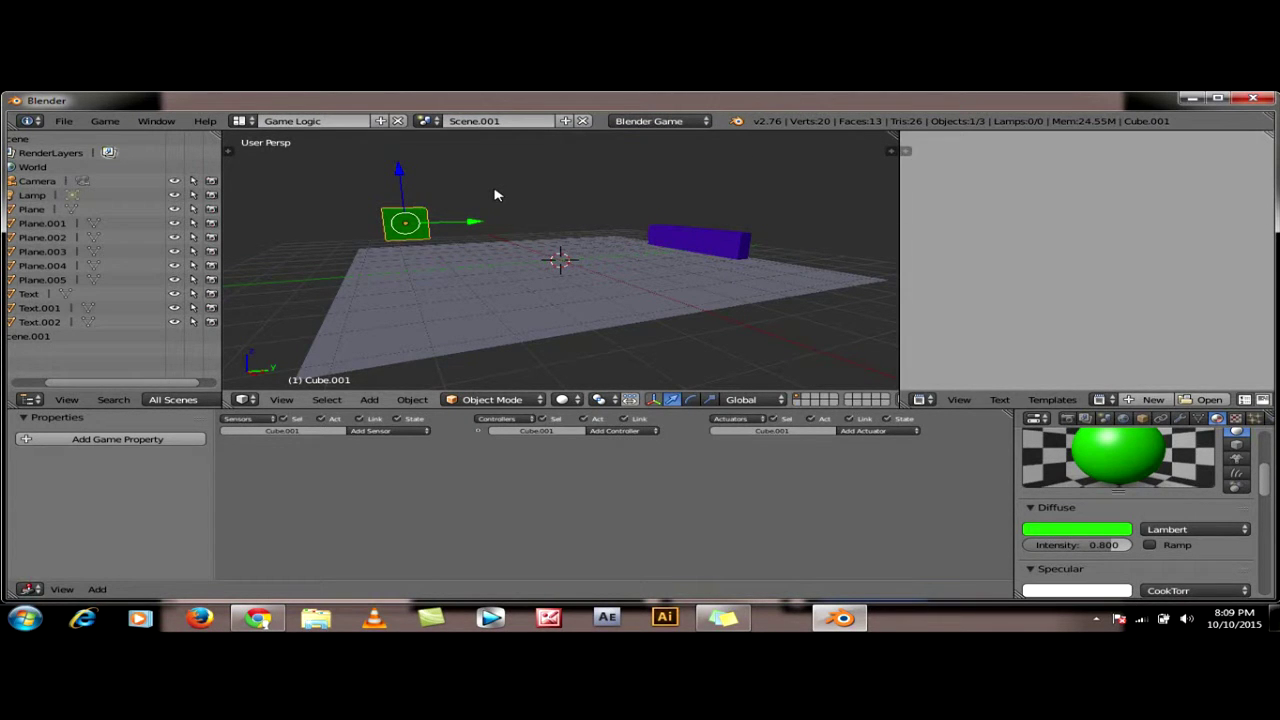
pyautogui.moveTo(380, 258); pyautogui.dragTo(482, 290, button='middle')
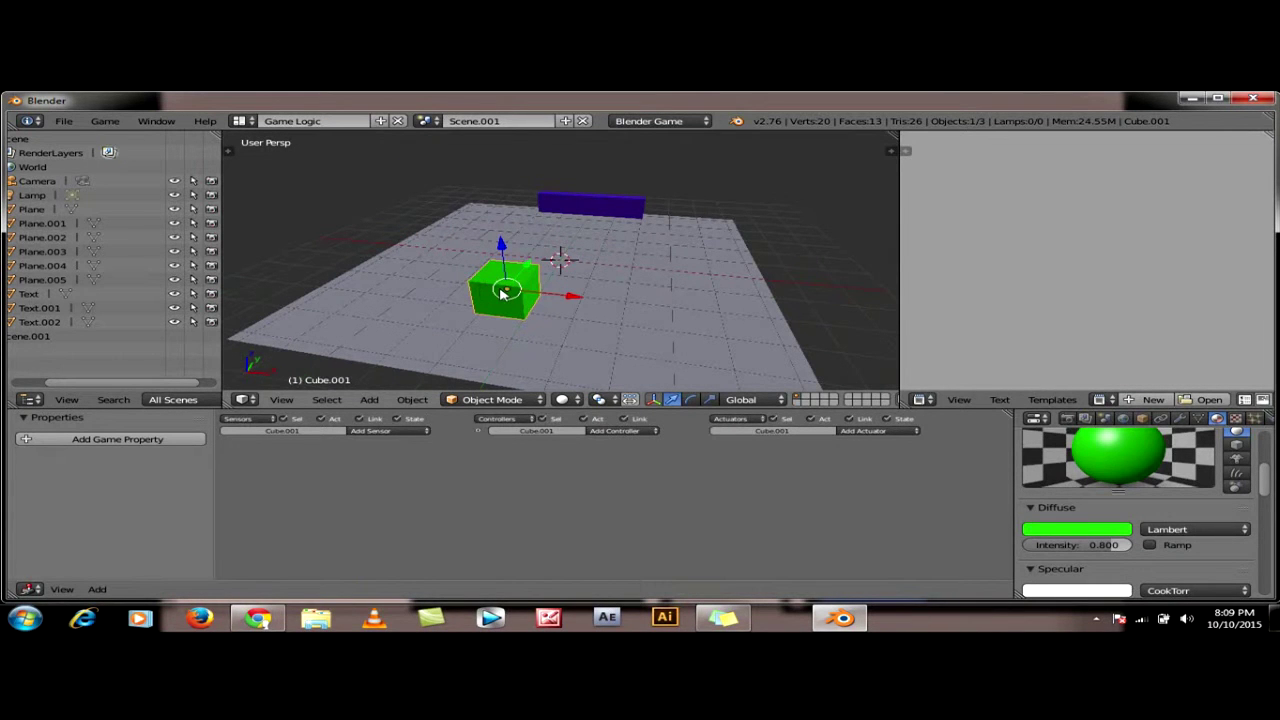
# Give the green cube a W Keyboard sensor linked to a Motion actuator moving 0.10 on Y
pyautogui.click(399, 430)
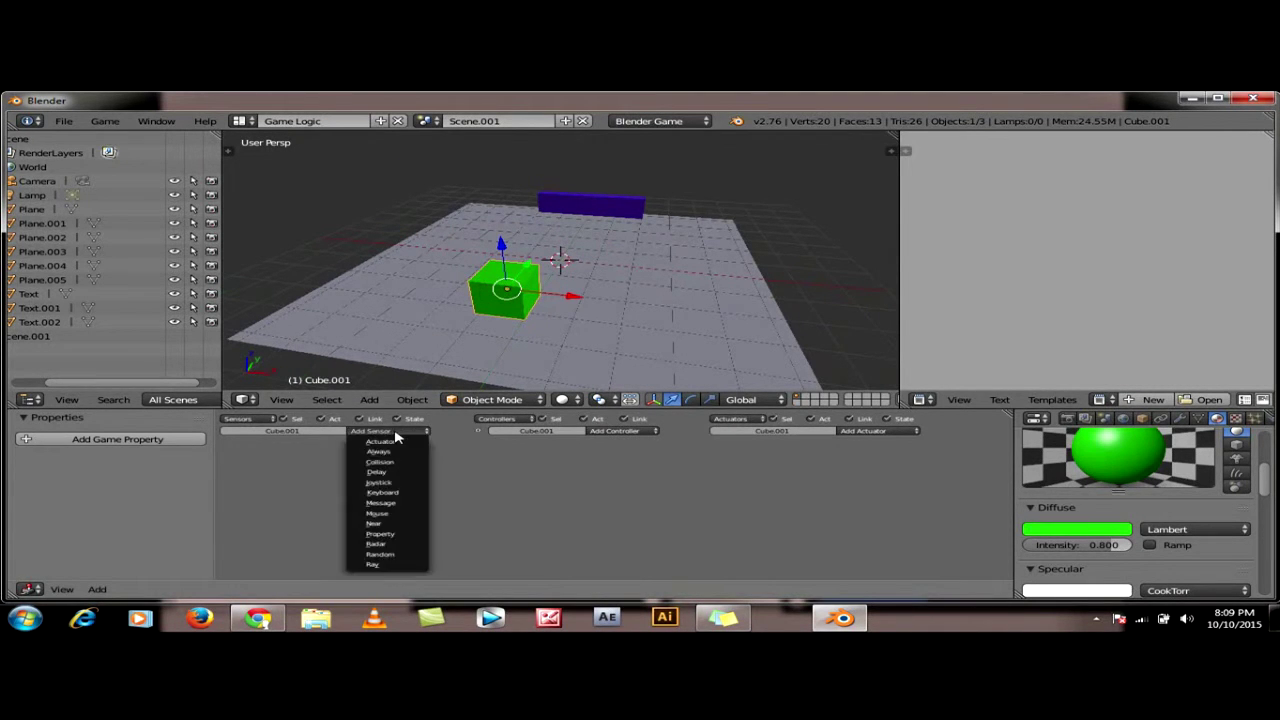
pyautogui.click(397, 495)
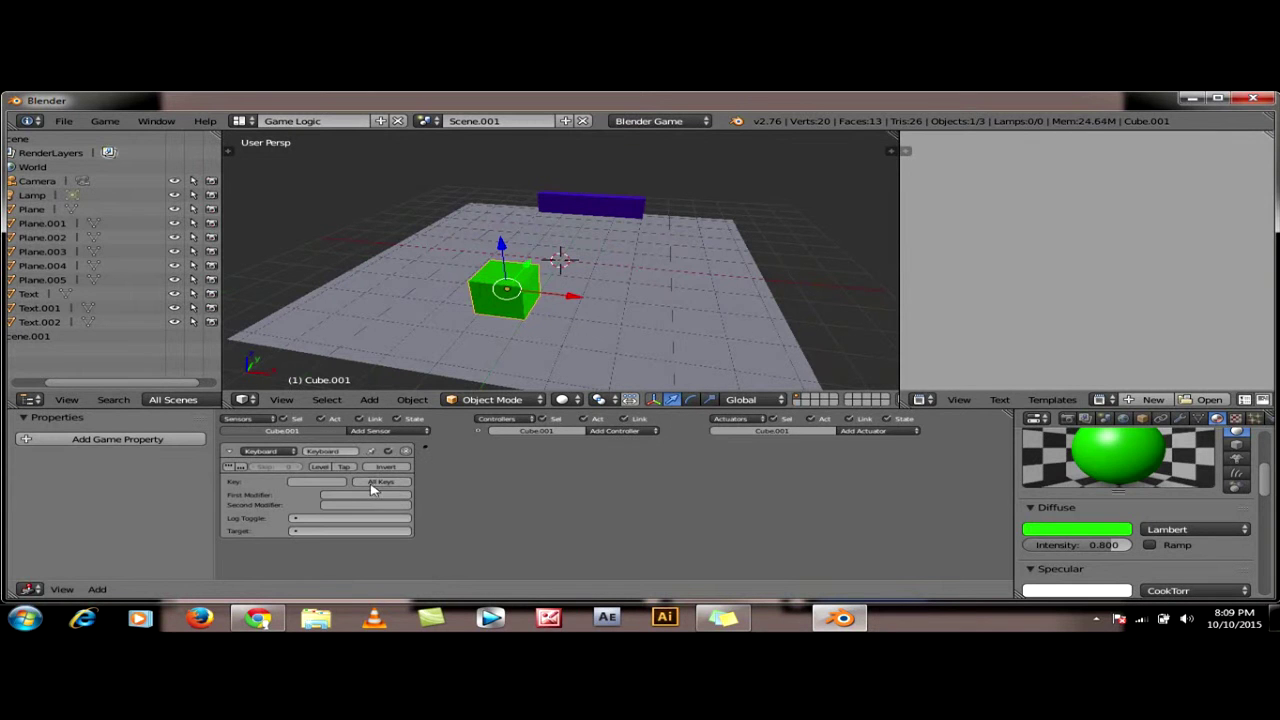
pyautogui.click(310, 483)
pyautogui.press('w')
pyautogui.click(878, 431)
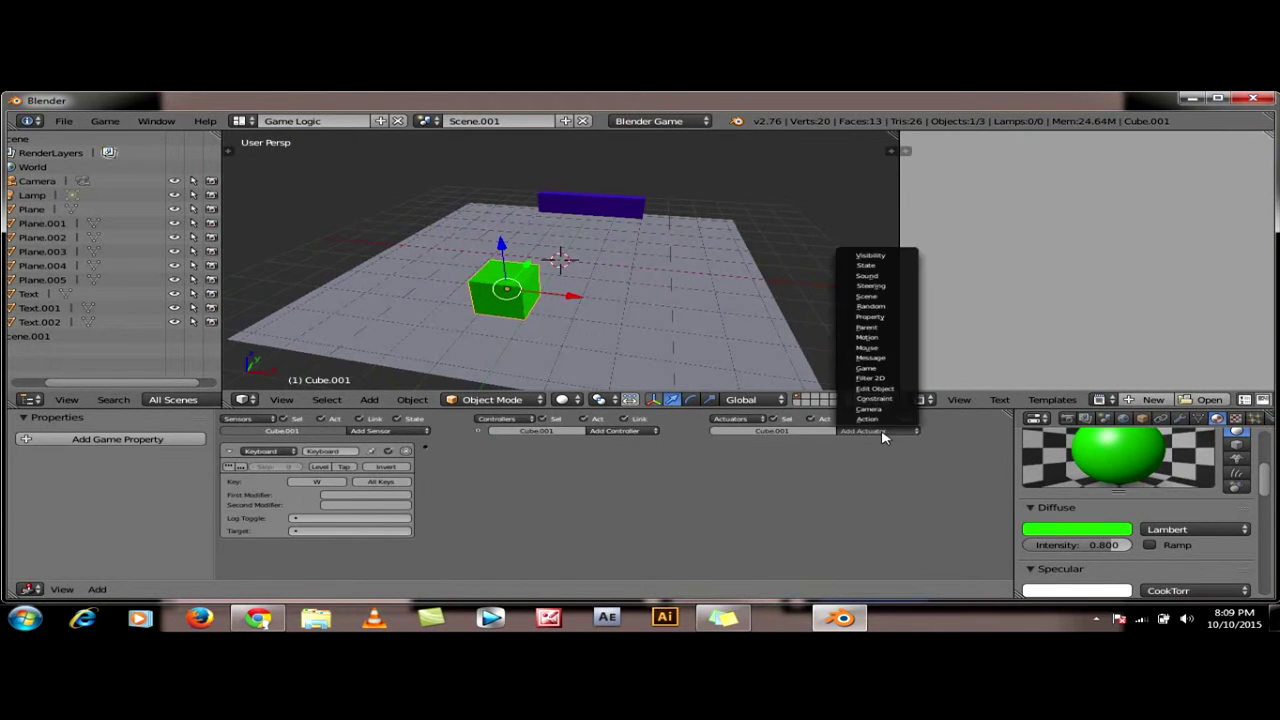
pyautogui.click(883, 344)
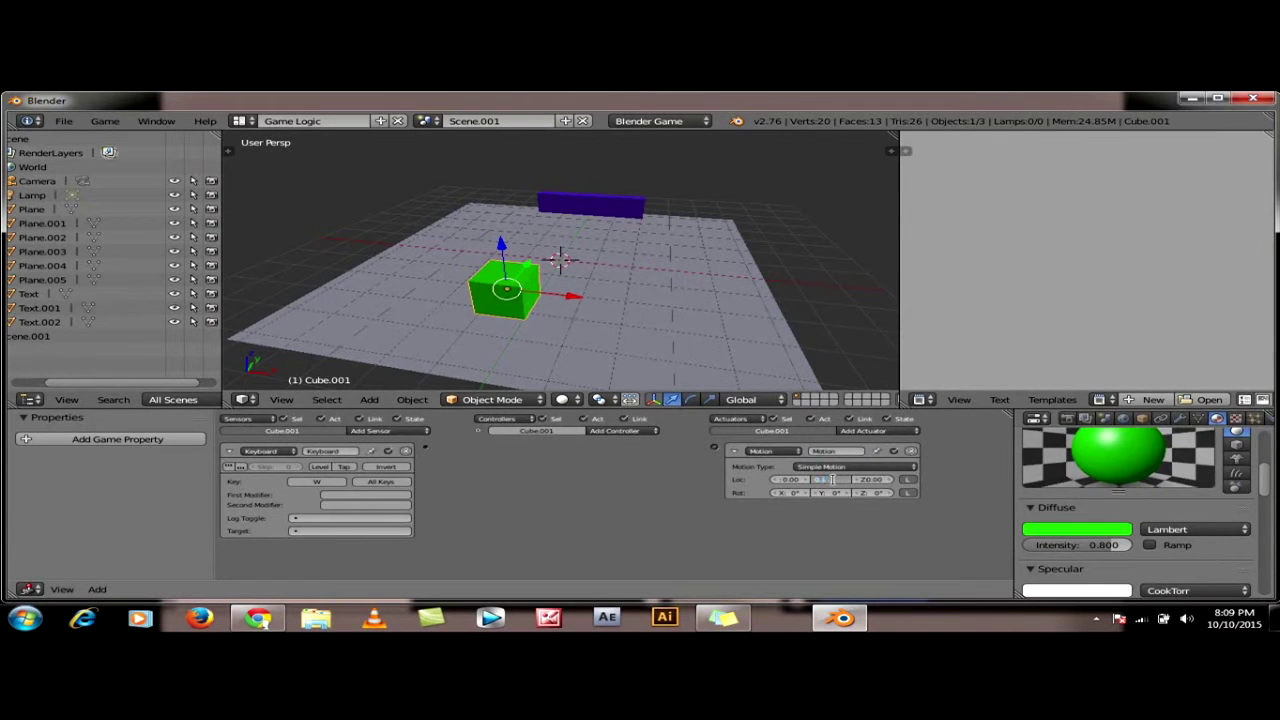
pyautogui.press('Return')
pyautogui.moveTo(425, 451); pyautogui.dragTo(718, 452)
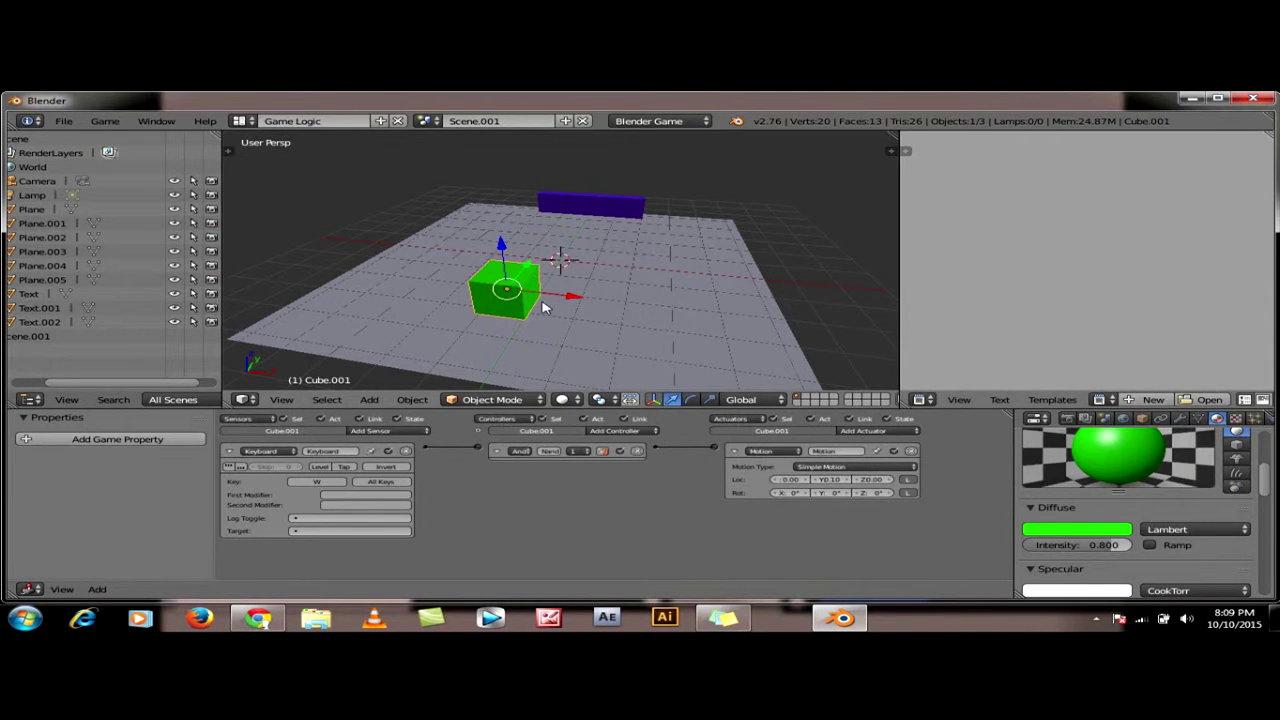
# Set the green cube's physics type to Character and enable Actor
pyautogui.scroll(-2, 1239, 424)
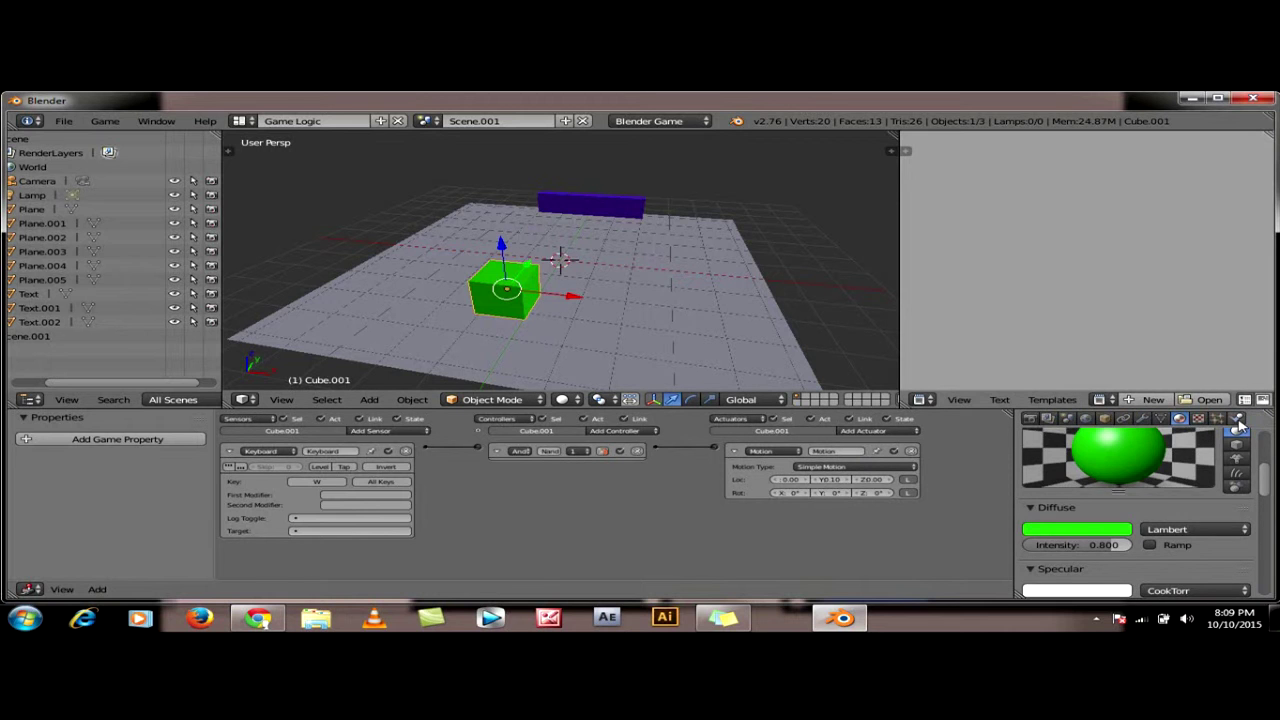
pyautogui.click(1237, 419)
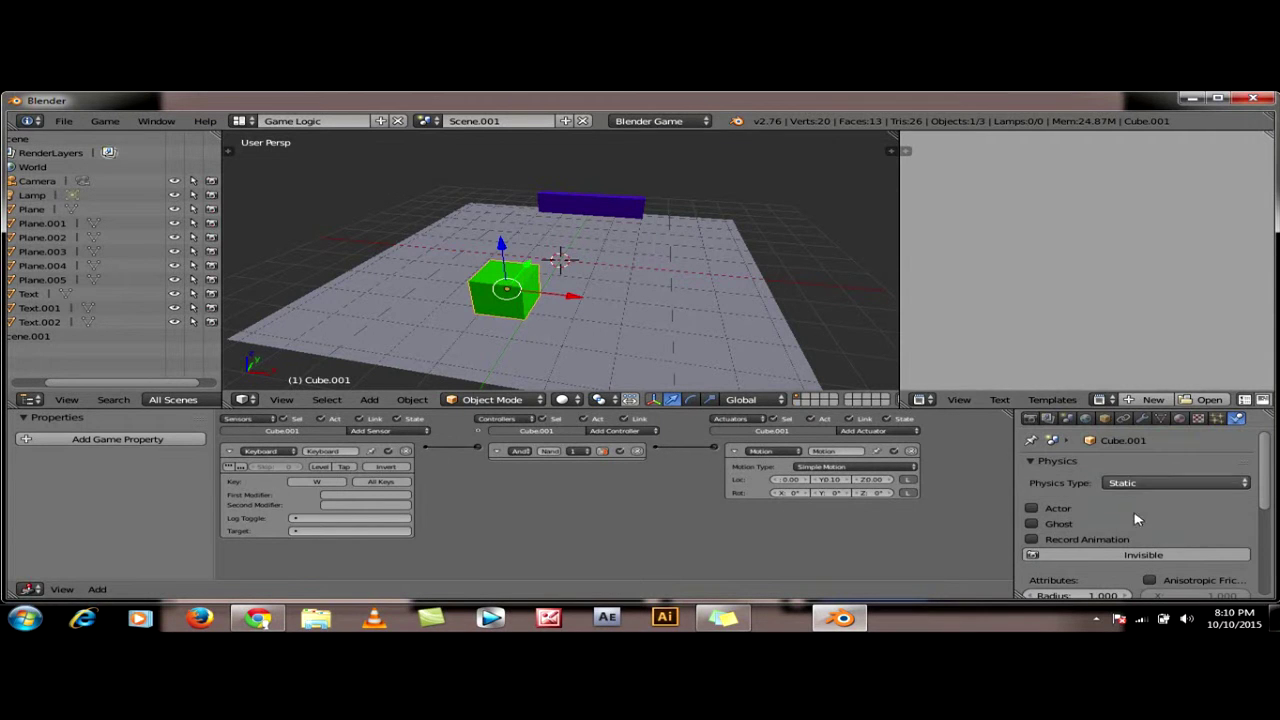
pyautogui.click(1124, 484)
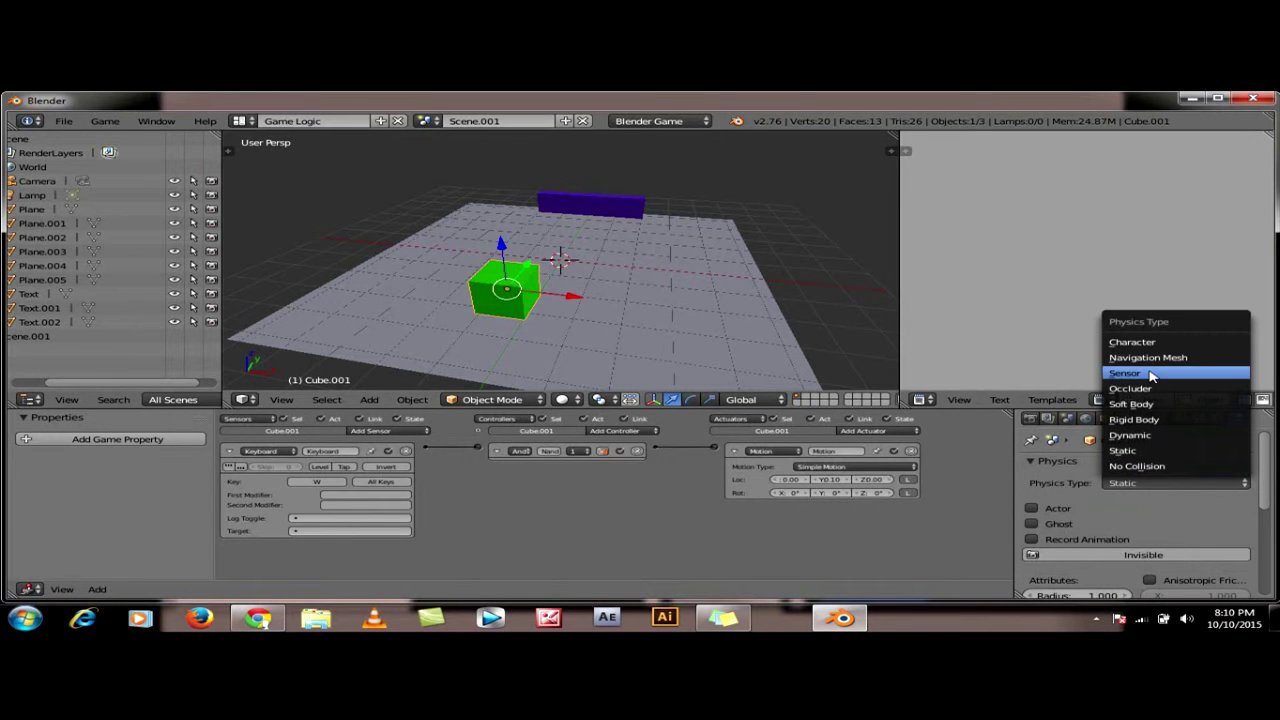
pyautogui.click(1132, 342)
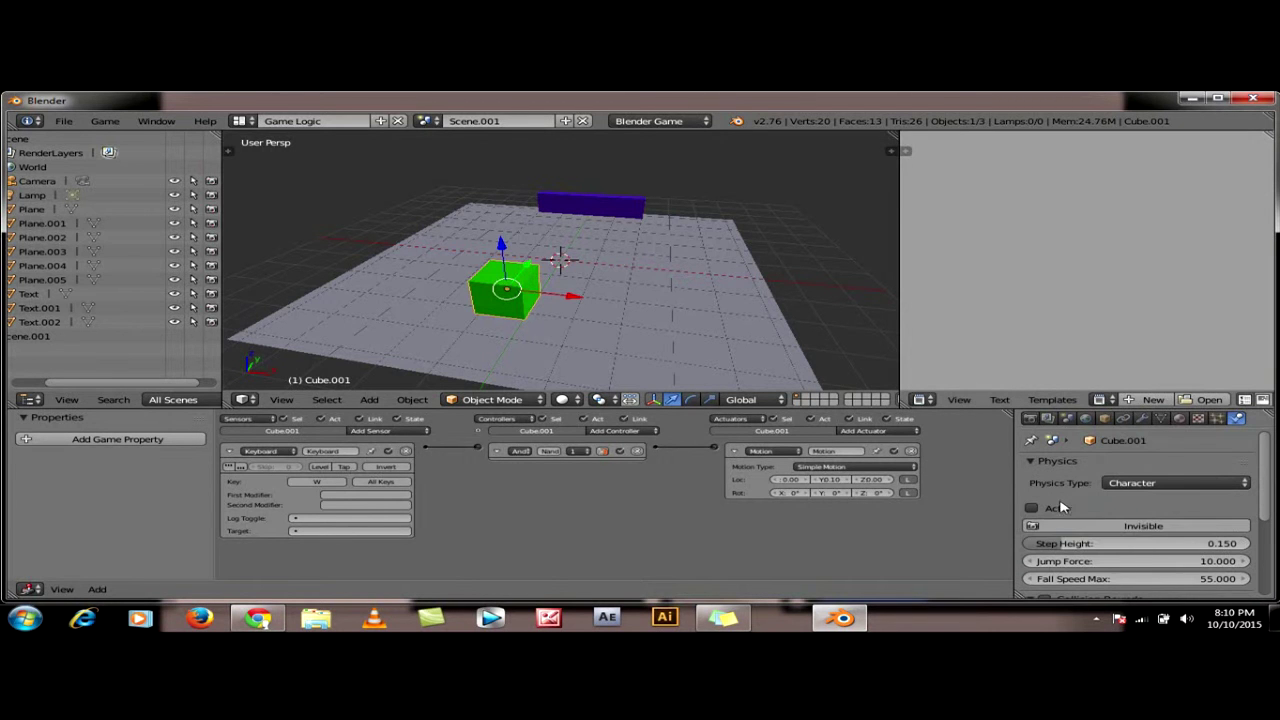
pyautogui.click(1031, 509)
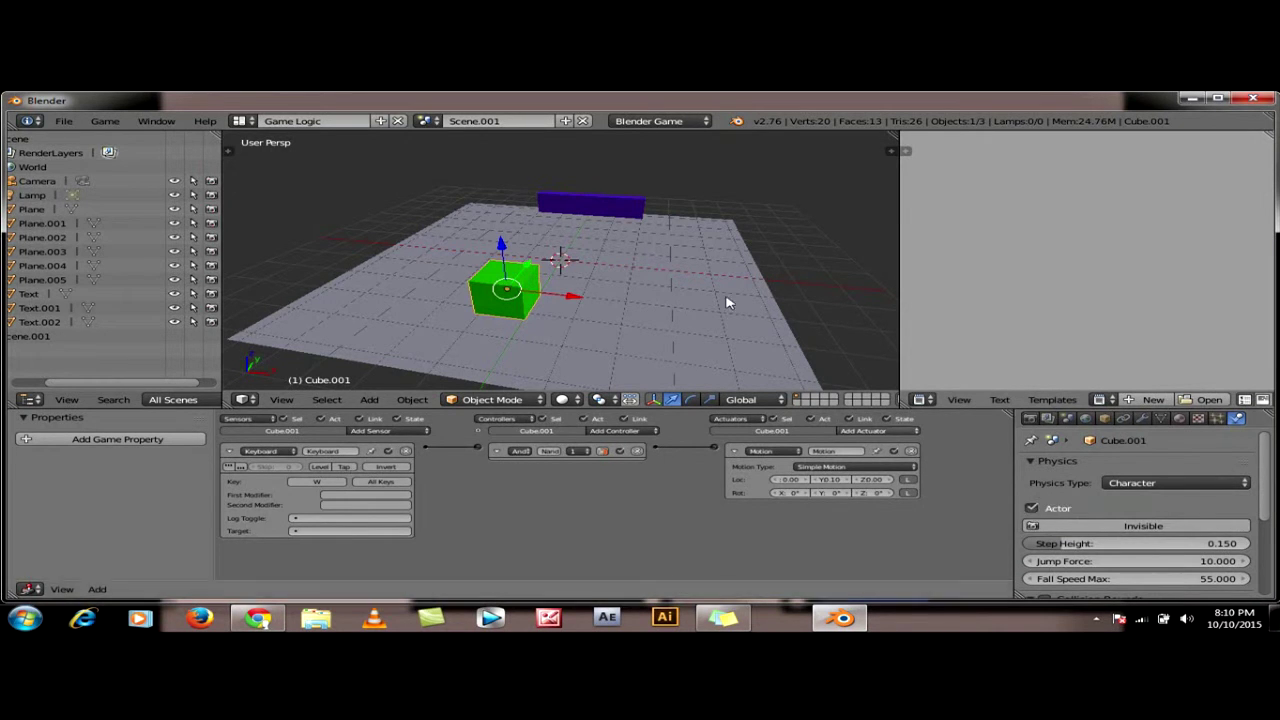
# Play the game and press W to test that the cube slides forward
pyautogui.press('p')
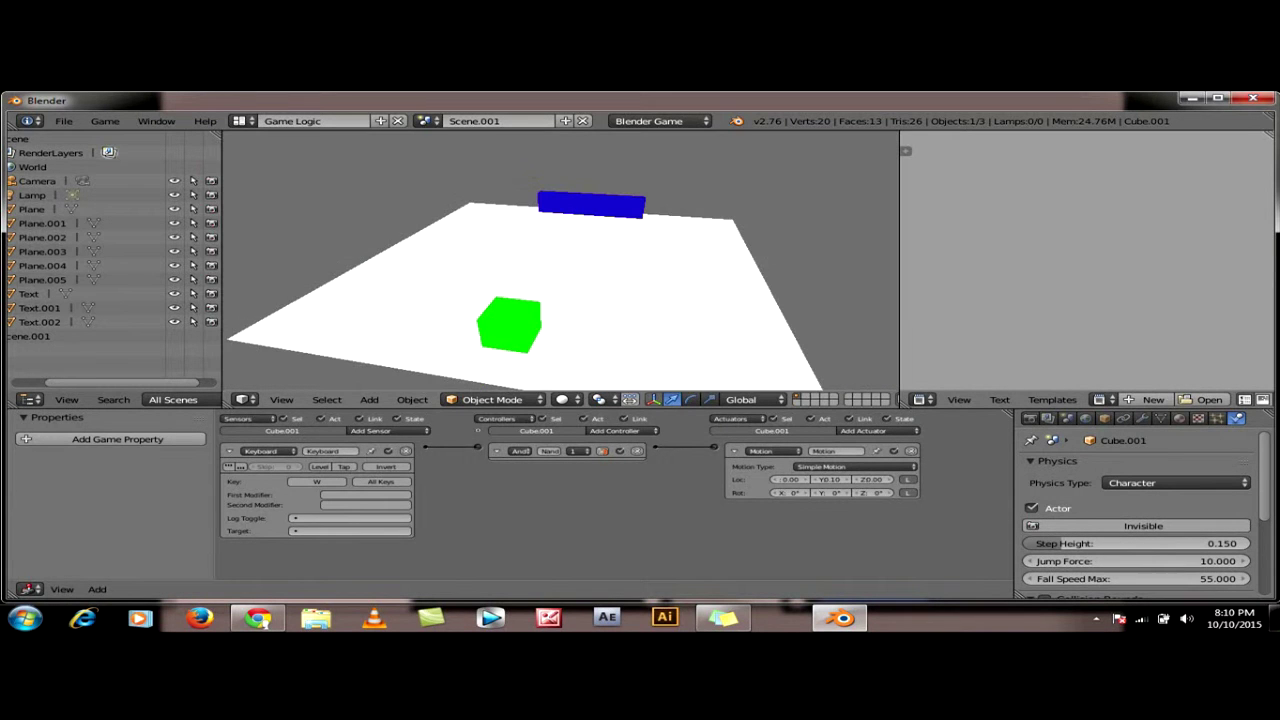
pyautogui.press('w')
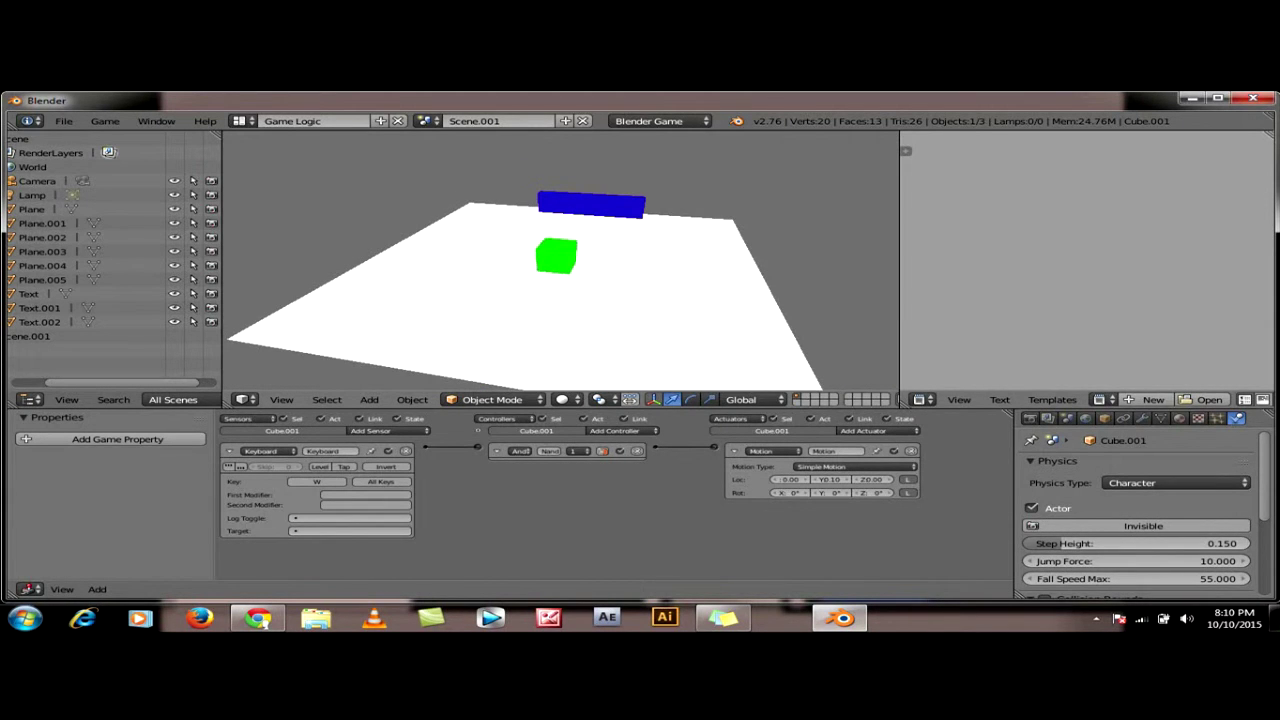
pyautogui.press('Escape')
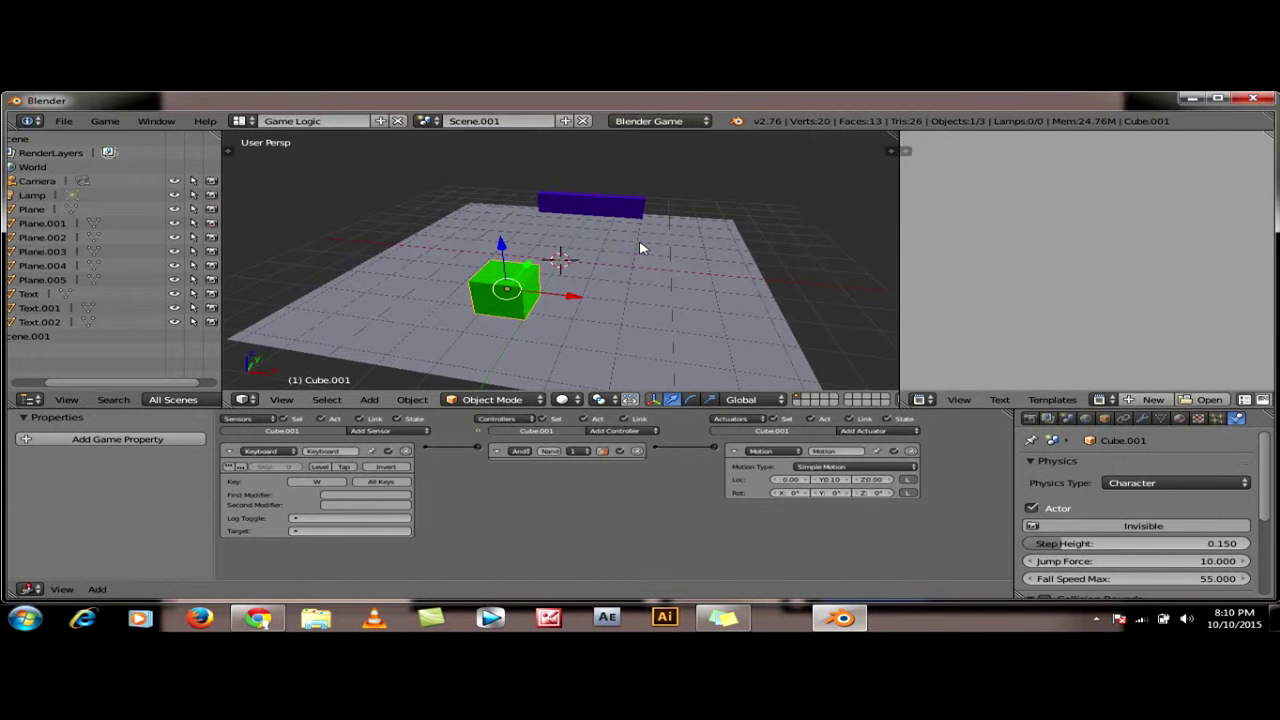
# Add a 'char' game property to the green cube, then select the purple wall
pyautogui.click(168, 440)
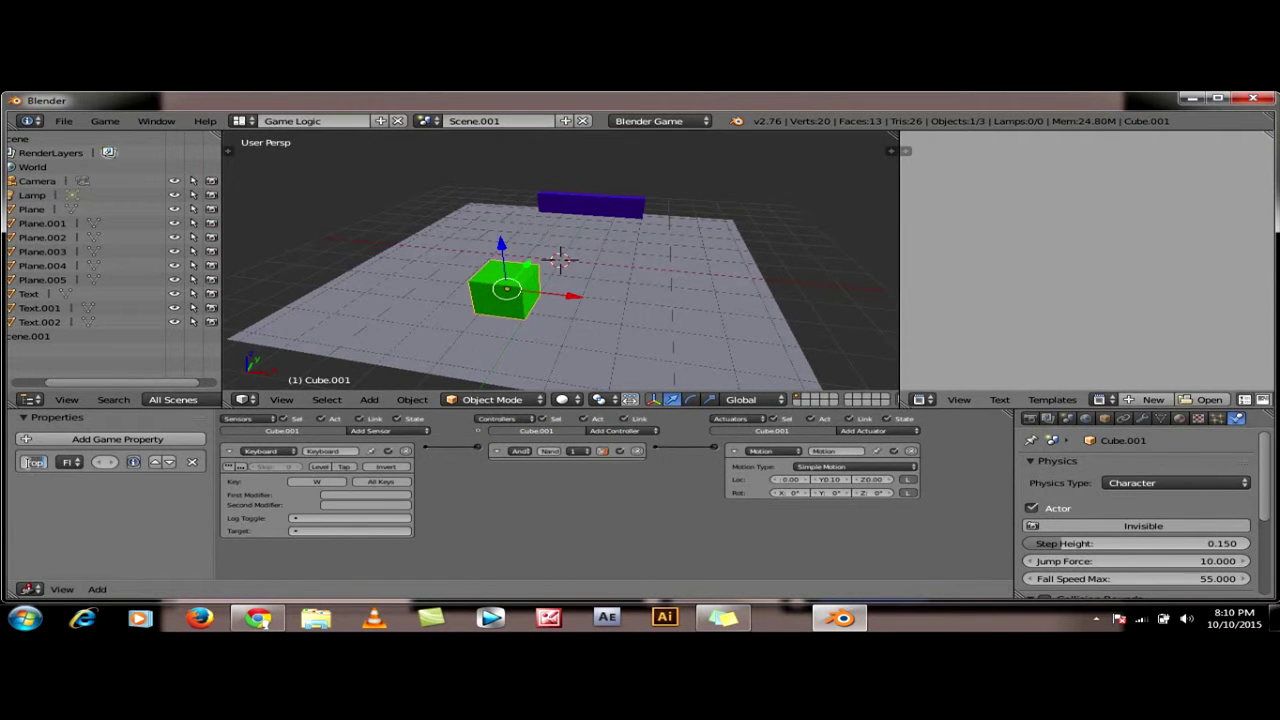
pyautogui.write('char')
pyautogui.press('Return')
pyautogui.moveTo(207, 491); pyautogui.dragTo(310, 492)
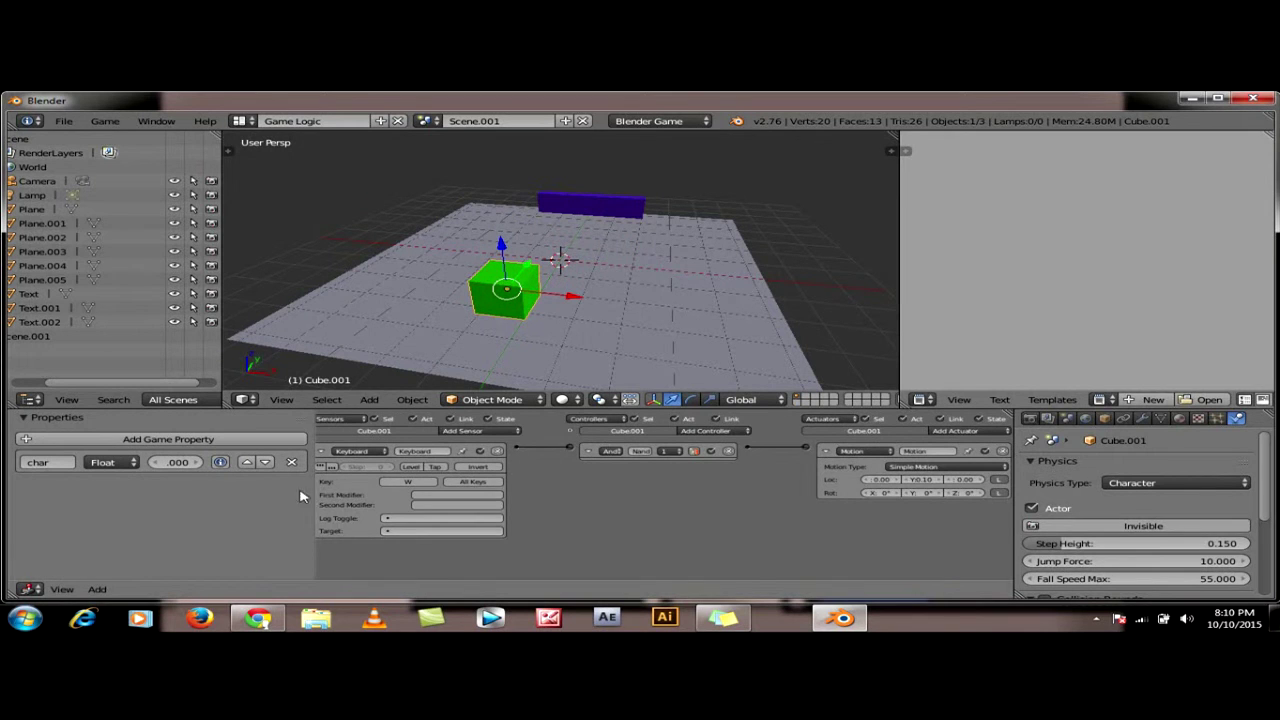
pyautogui.rightClick(568, 206)
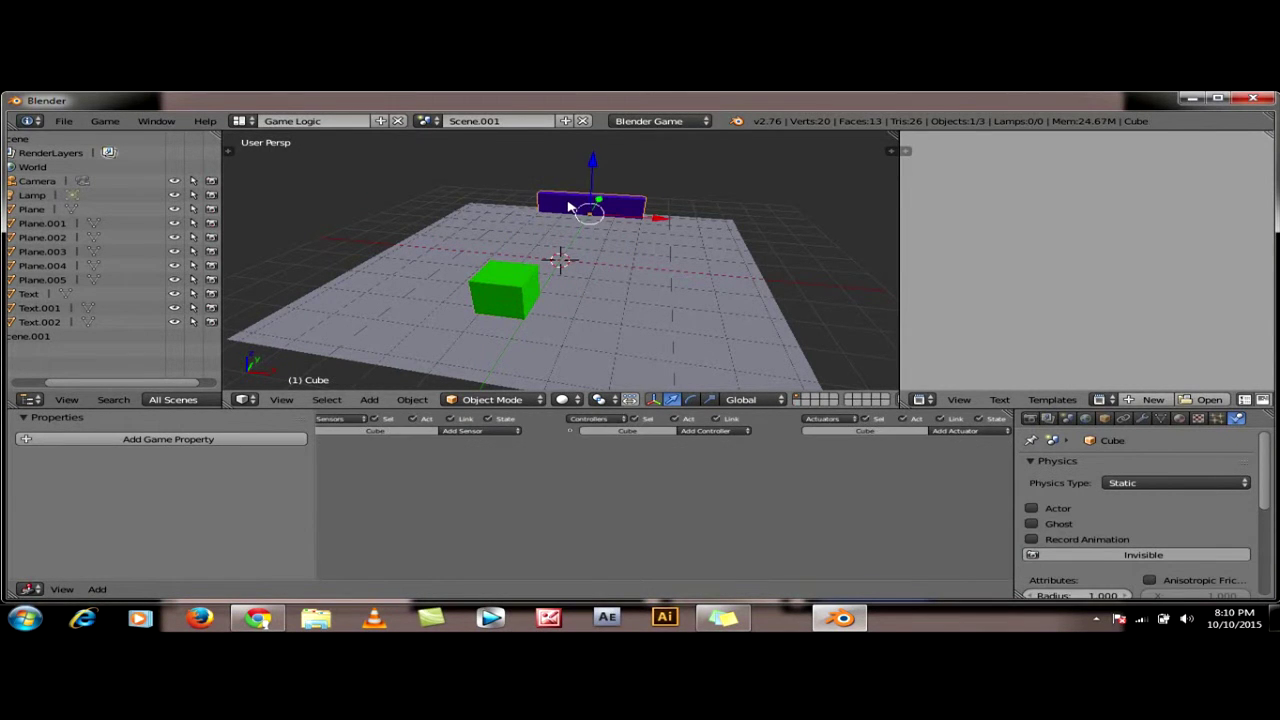
# Add a Collision sensor plus Scene and Message actuators to the purple wall
pyautogui.click(500, 433)
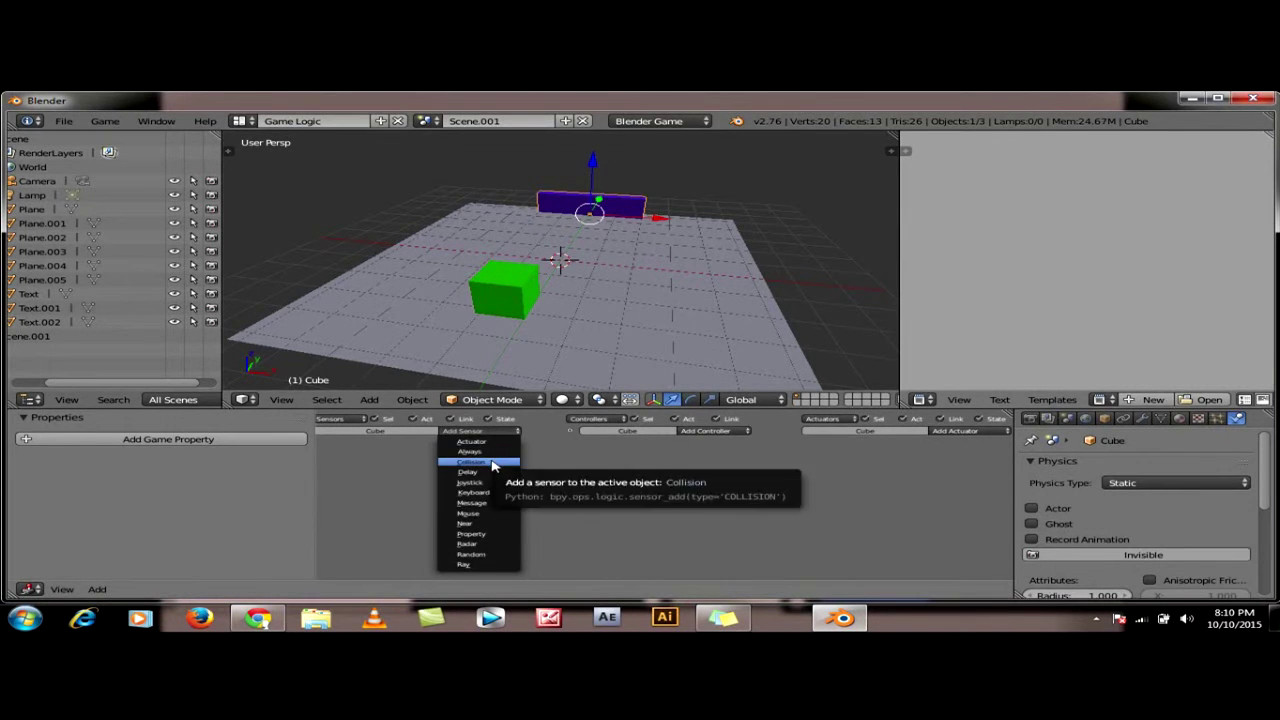
pyautogui.click(492, 465)
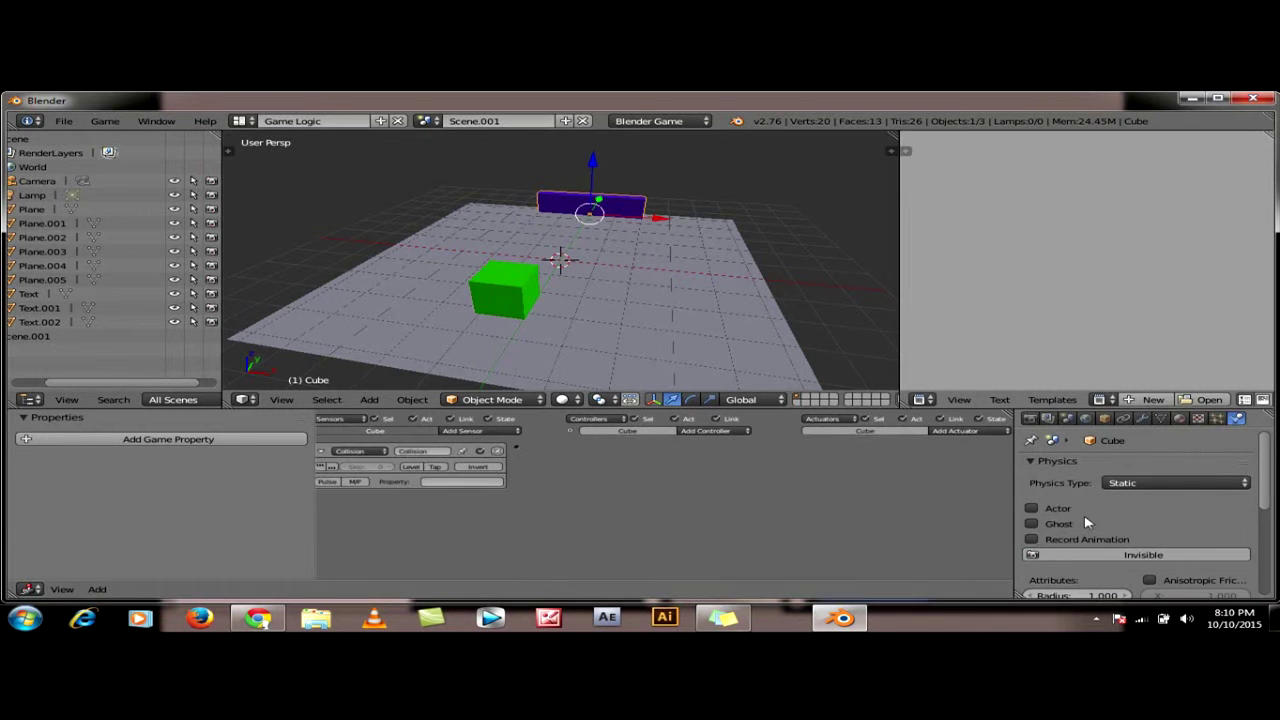
pyautogui.click(961, 432)
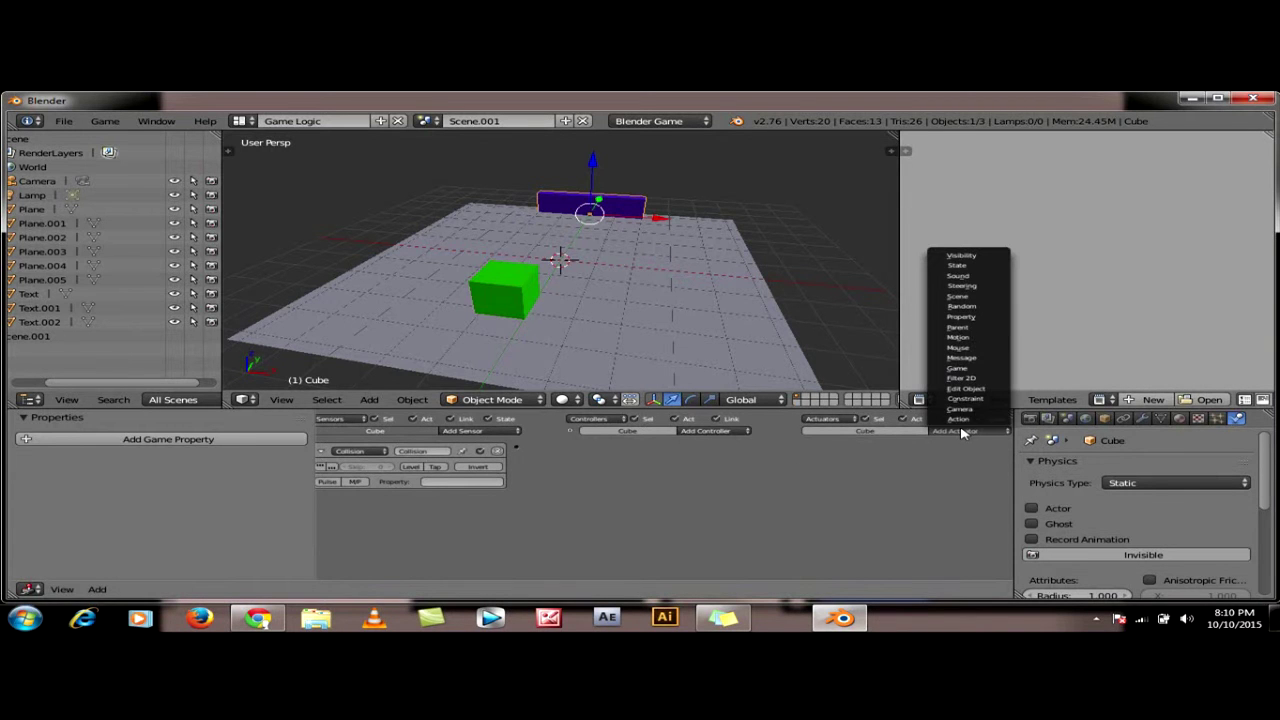
pyautogui.click(965, 298)
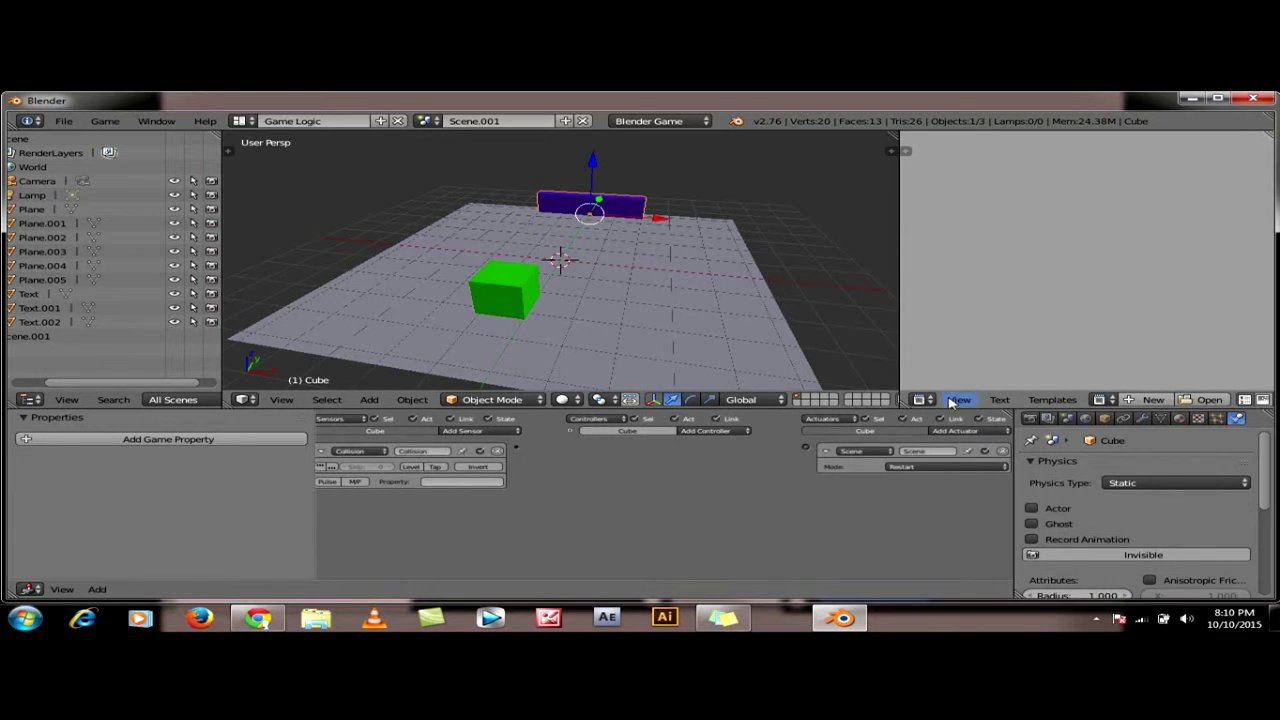
pyautogui.click(955, 433)
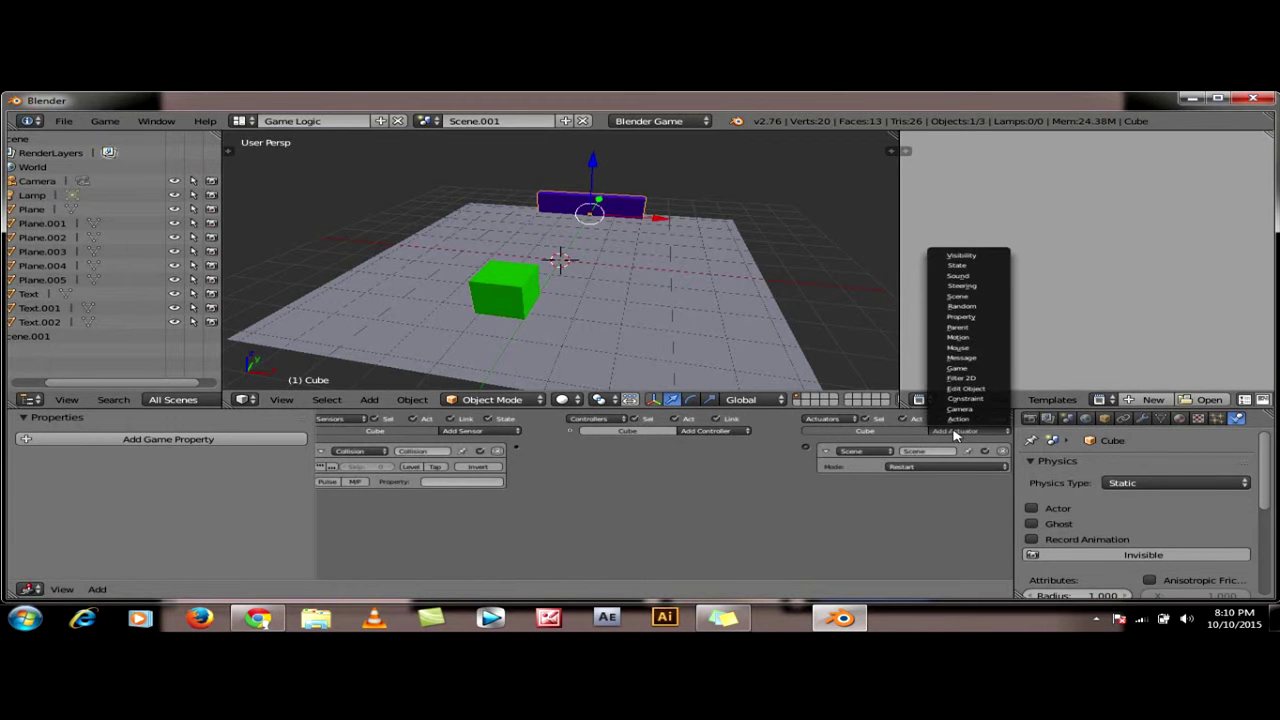
pyautogui.click(969, 357)
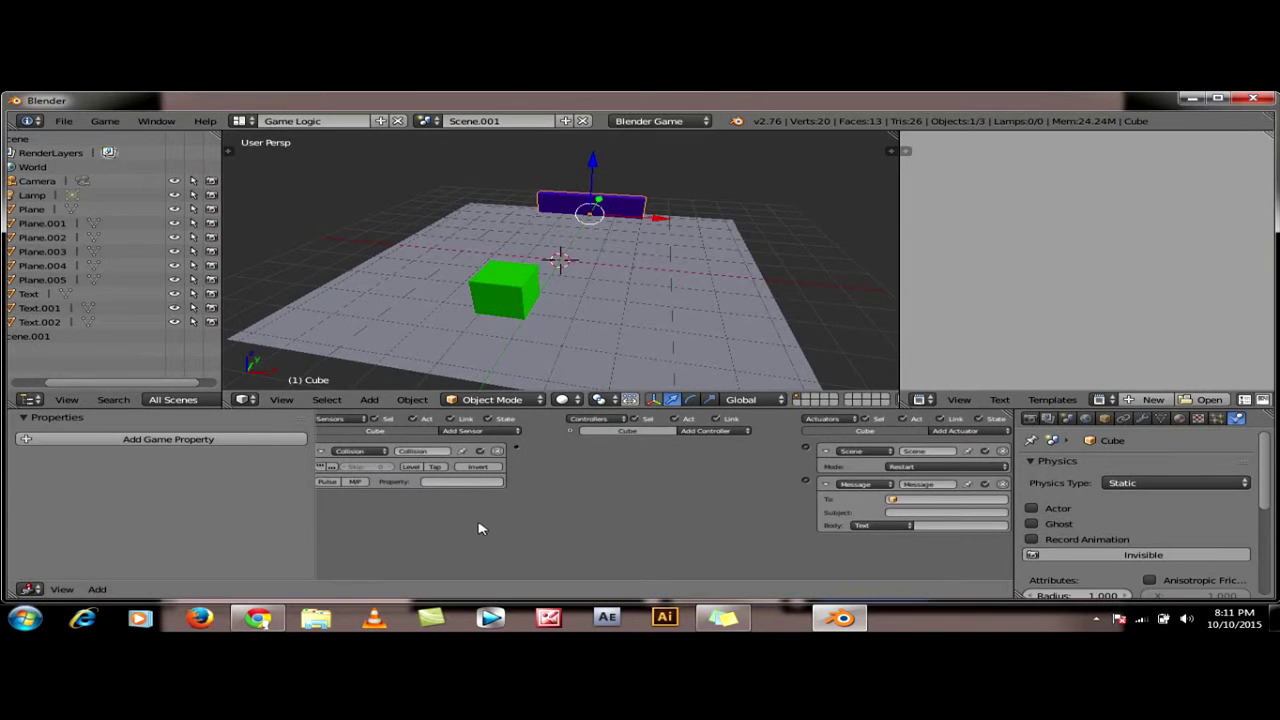
# Filter the collision sensor on the 'char' property and link it to the Scene actuator
pyautogui.click(455, 482)
pyautogui.write('char')
pyautogui.press('Return')
pyautogui.moveTo(518, 448); pyautogui.dragTo(806, 448)
# Set the wall's Scene actuator to Set Scene with target scene 'Scene'
pyautogui.click(898, 467)
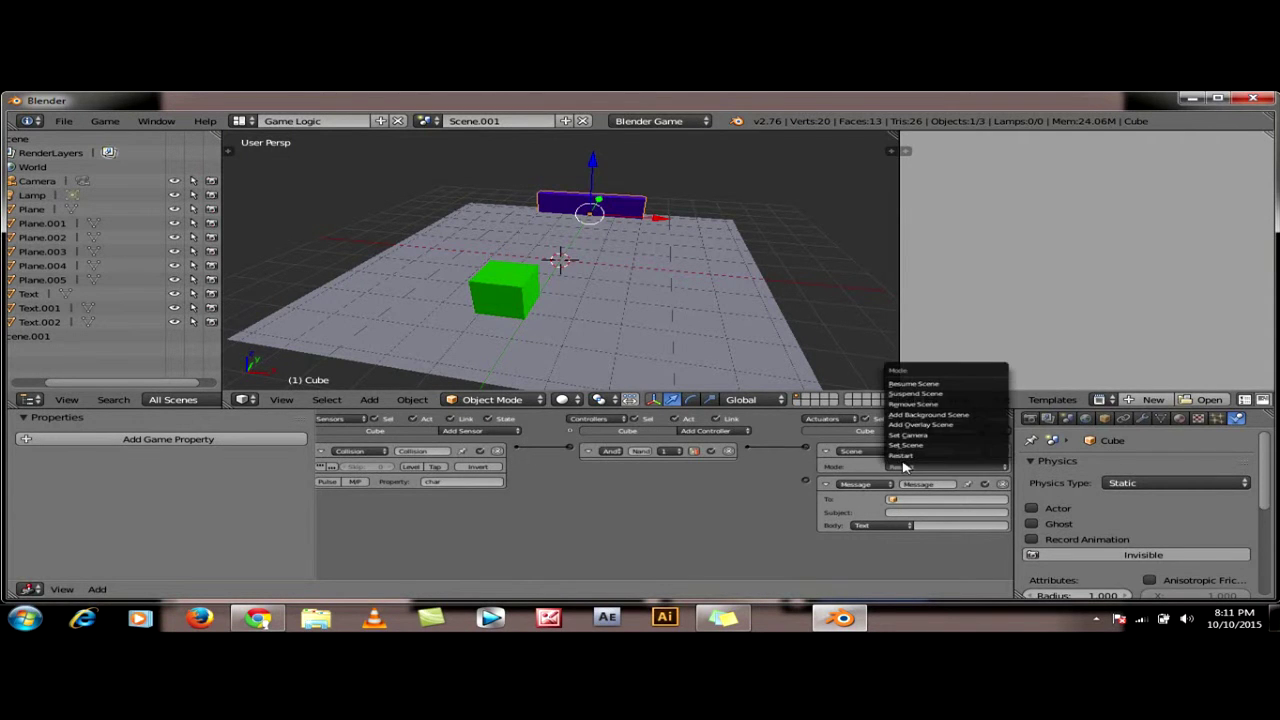
pyautogui.click(915, 452)
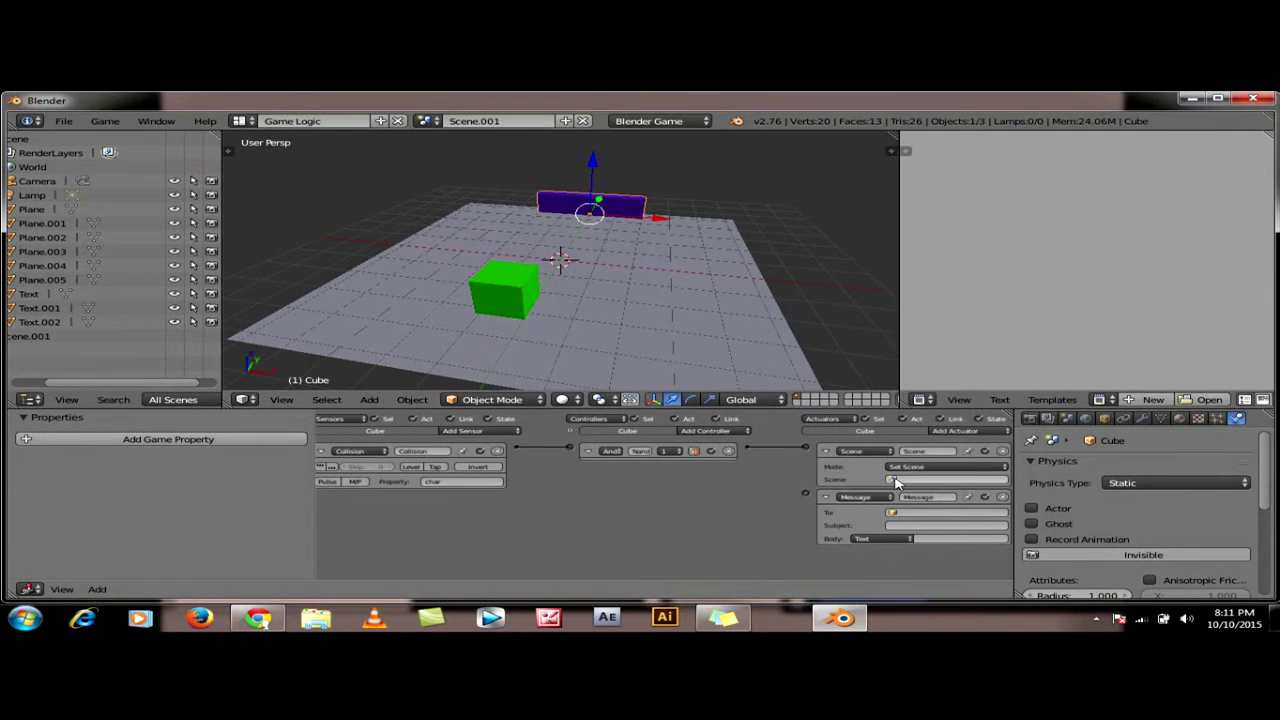
pyautogui.click(893, 480)
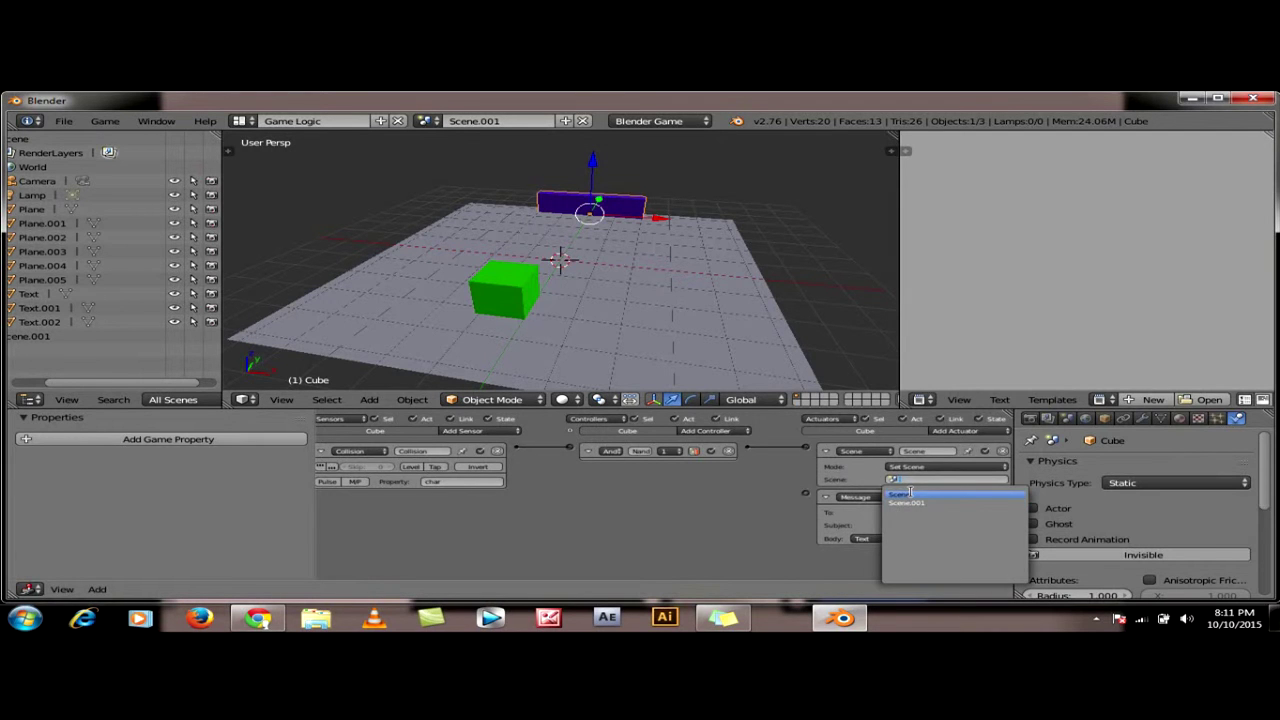
pyautogui.click(910, 493)
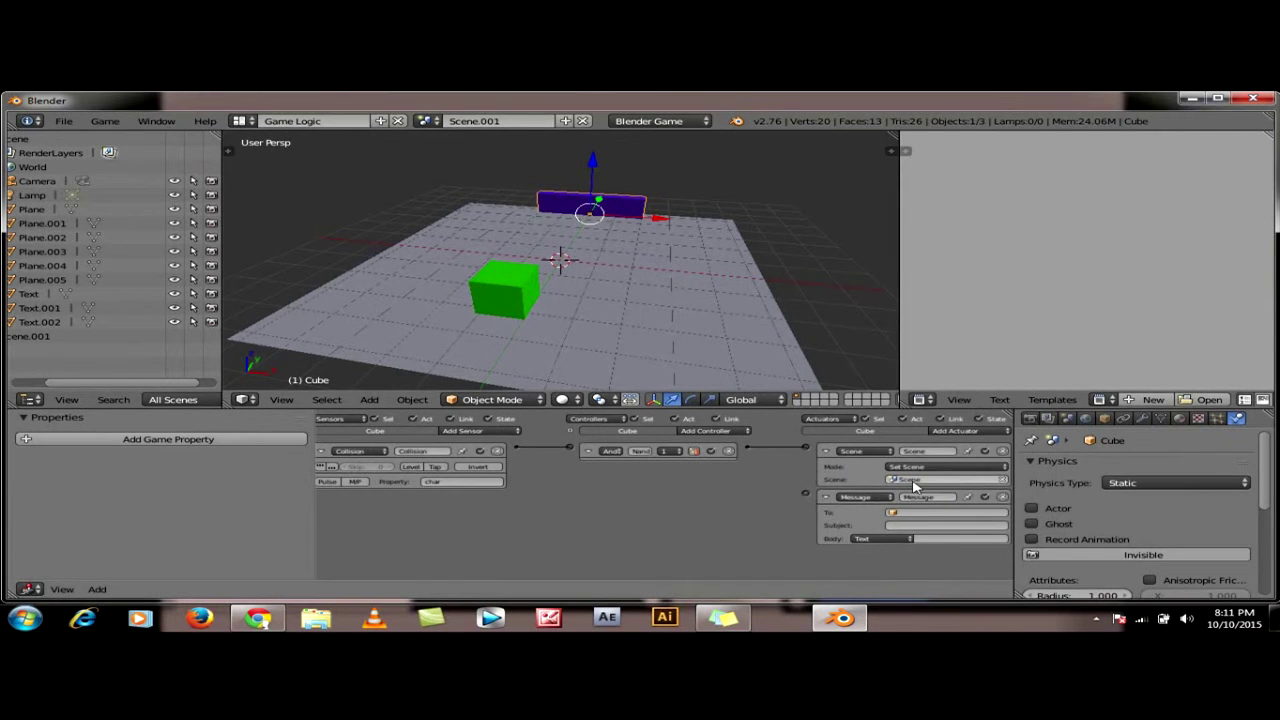
# Switch to the main scene, view it through its camera, and rename it 'menu'
pyautogui.click(429, 121)
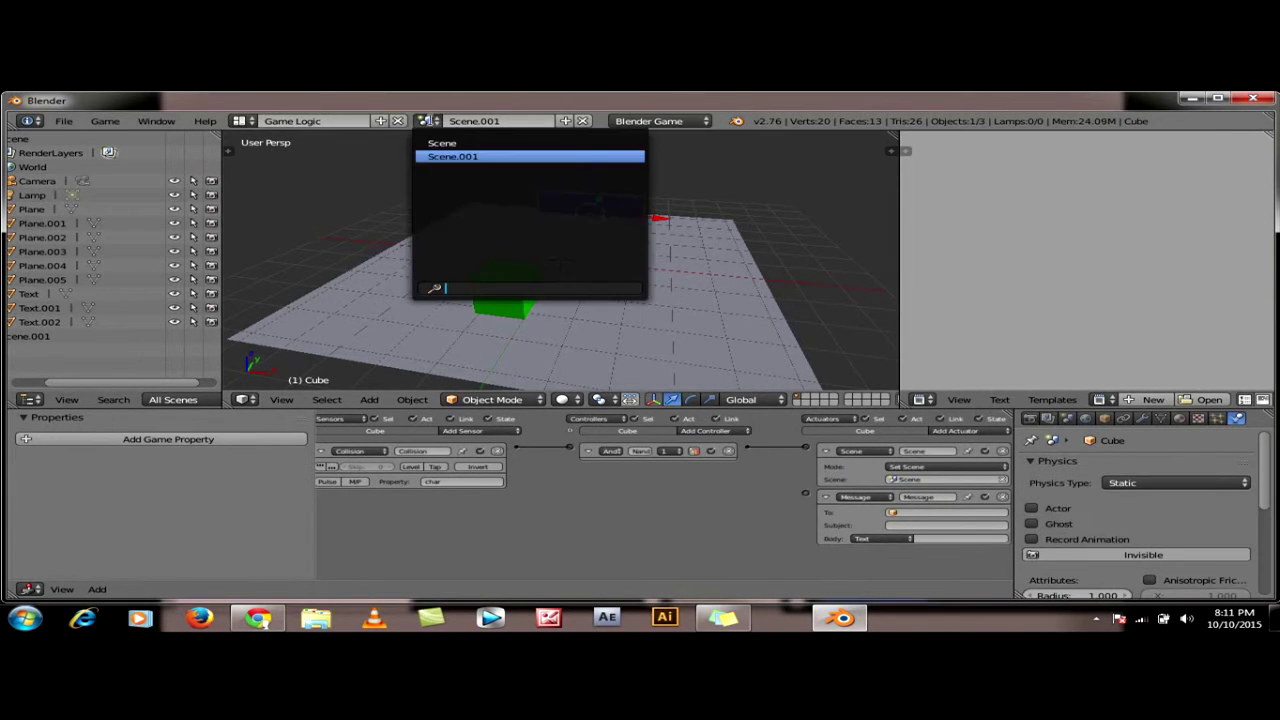
pyautogui.click(441, 143)
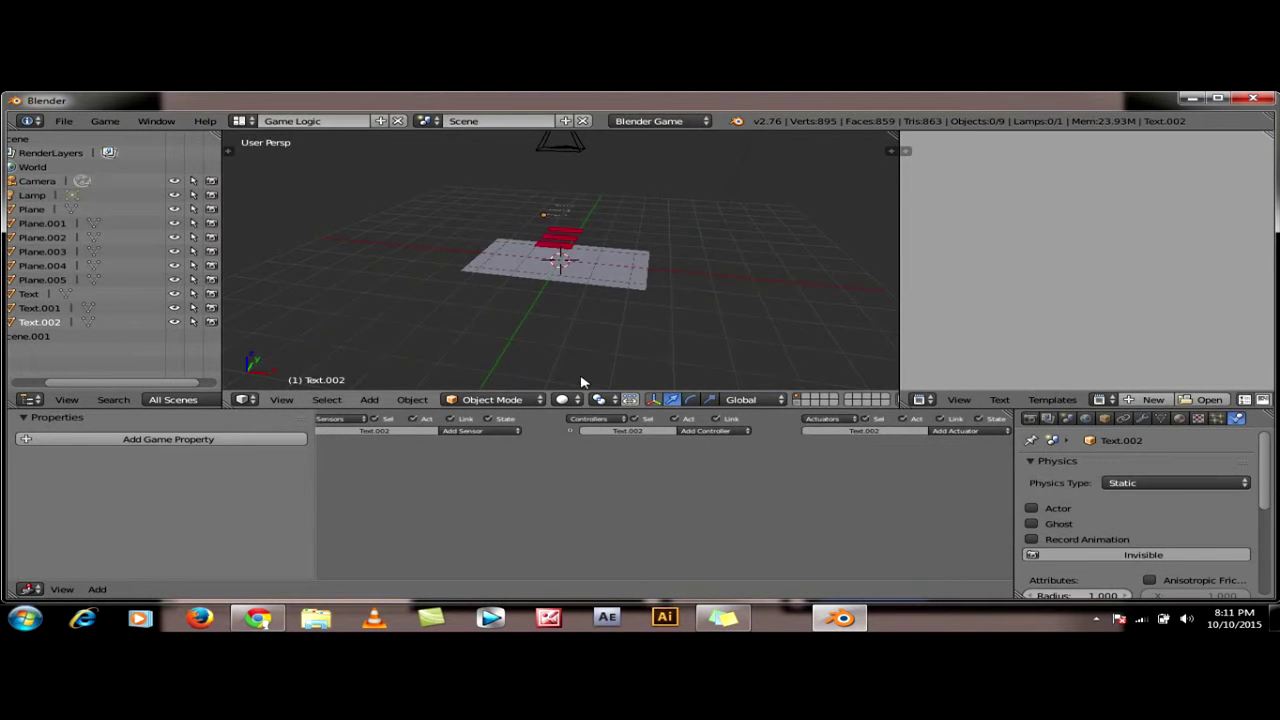
pyautogui.click(281, 399)
pyautogui.click(300, 345)
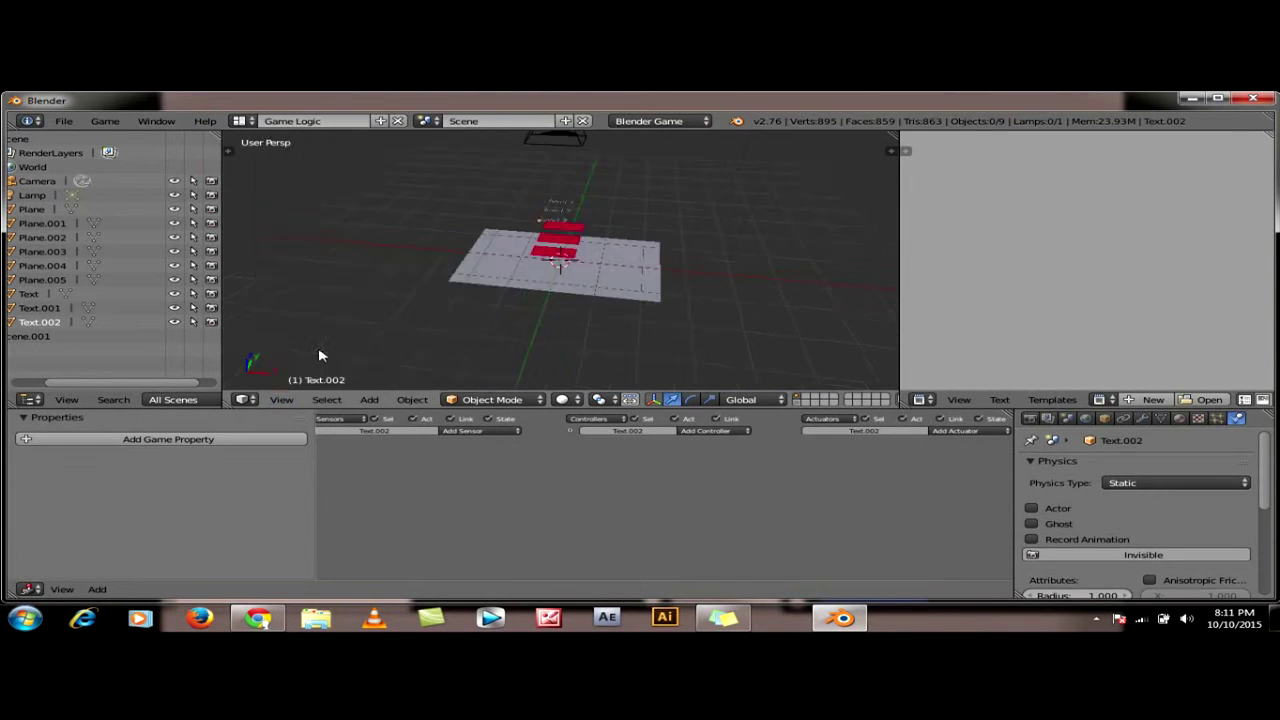
pyautogui.click(492, 121)
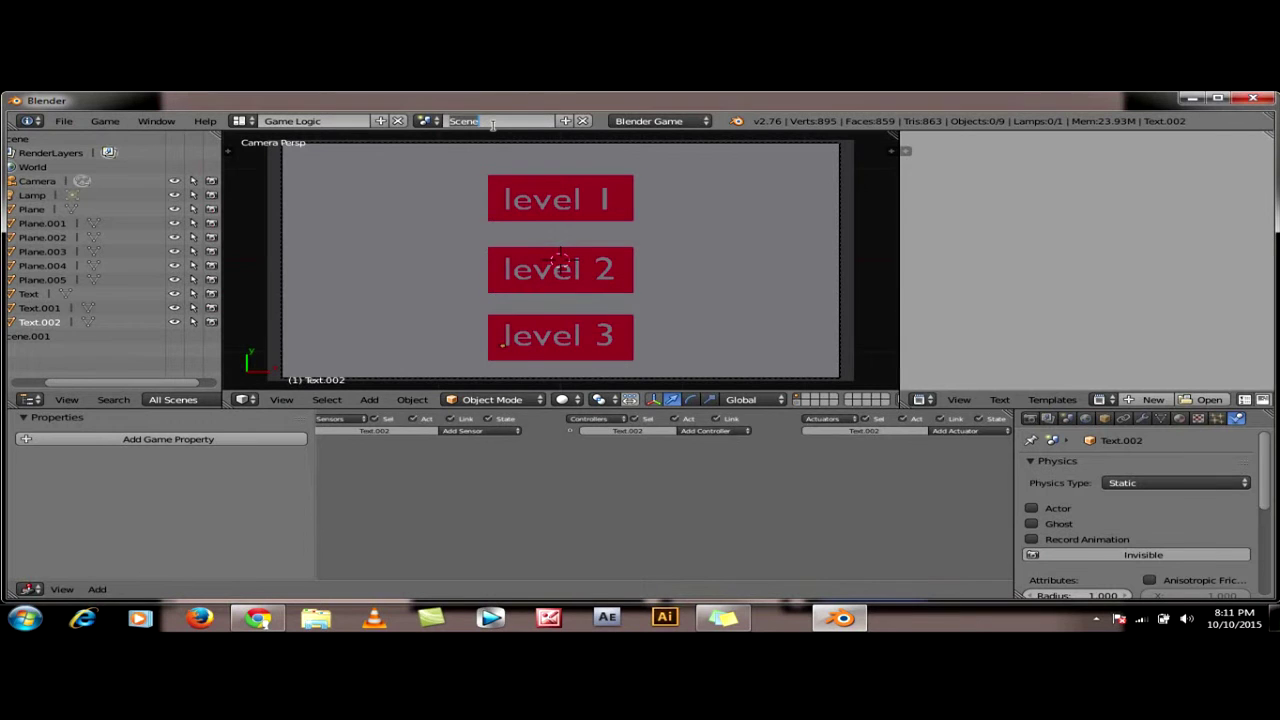
pyautogui.write('menu')
pyautogui.press('Return')
# Switch to Scene.001 and rename it 'lvl1'
pyautogui.click(424, 121)
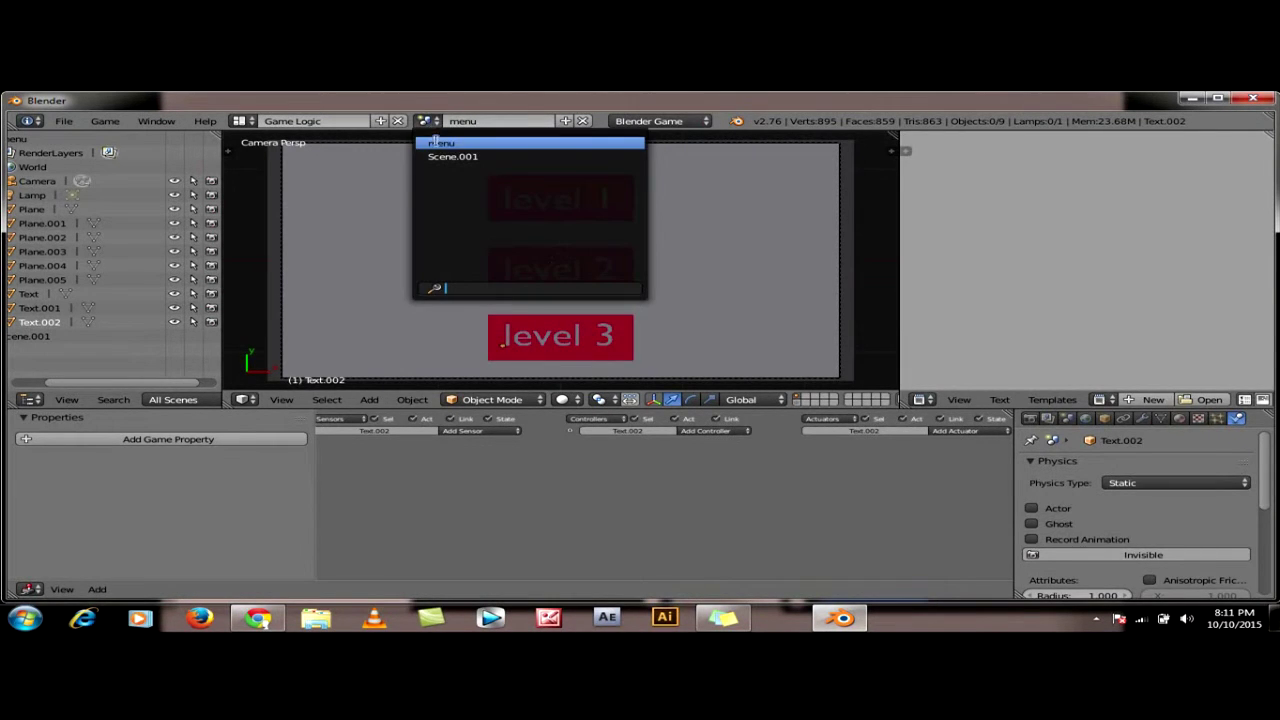
pyautogui.click(440, 157)
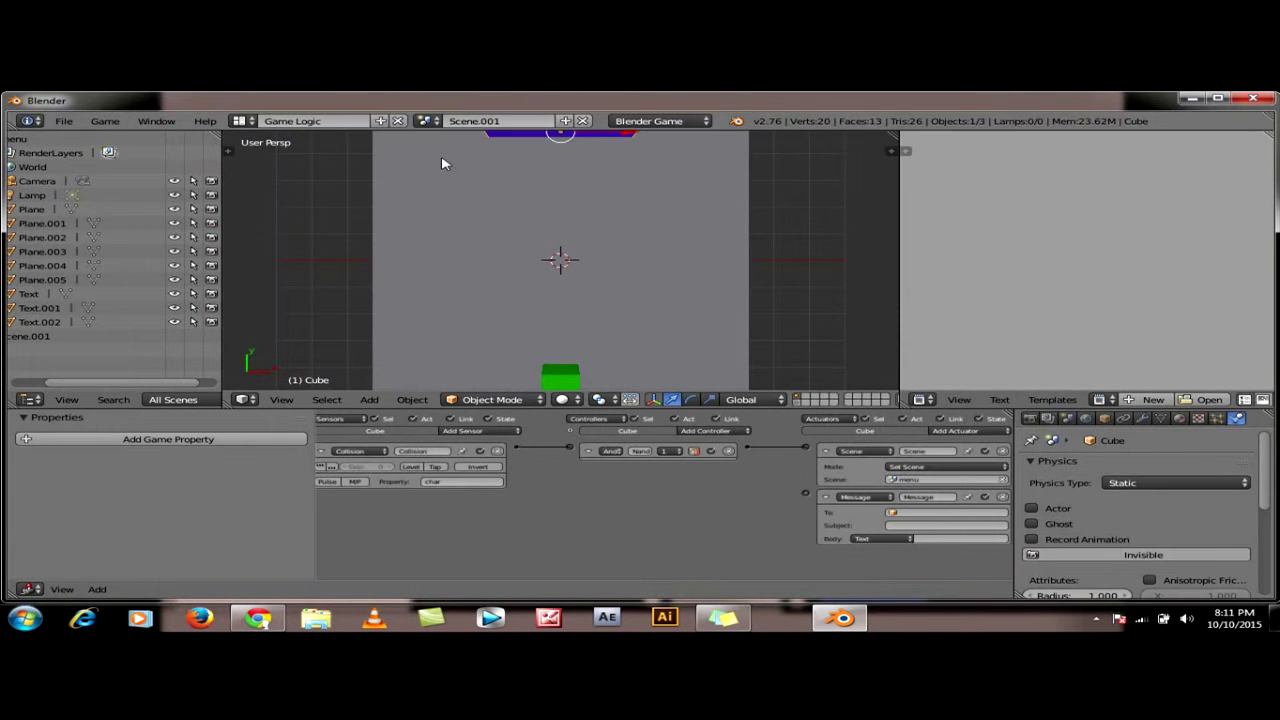
pyautogui.click(516, 120)
pyautogui.write('lvl1')
pyautogui.press('Return')
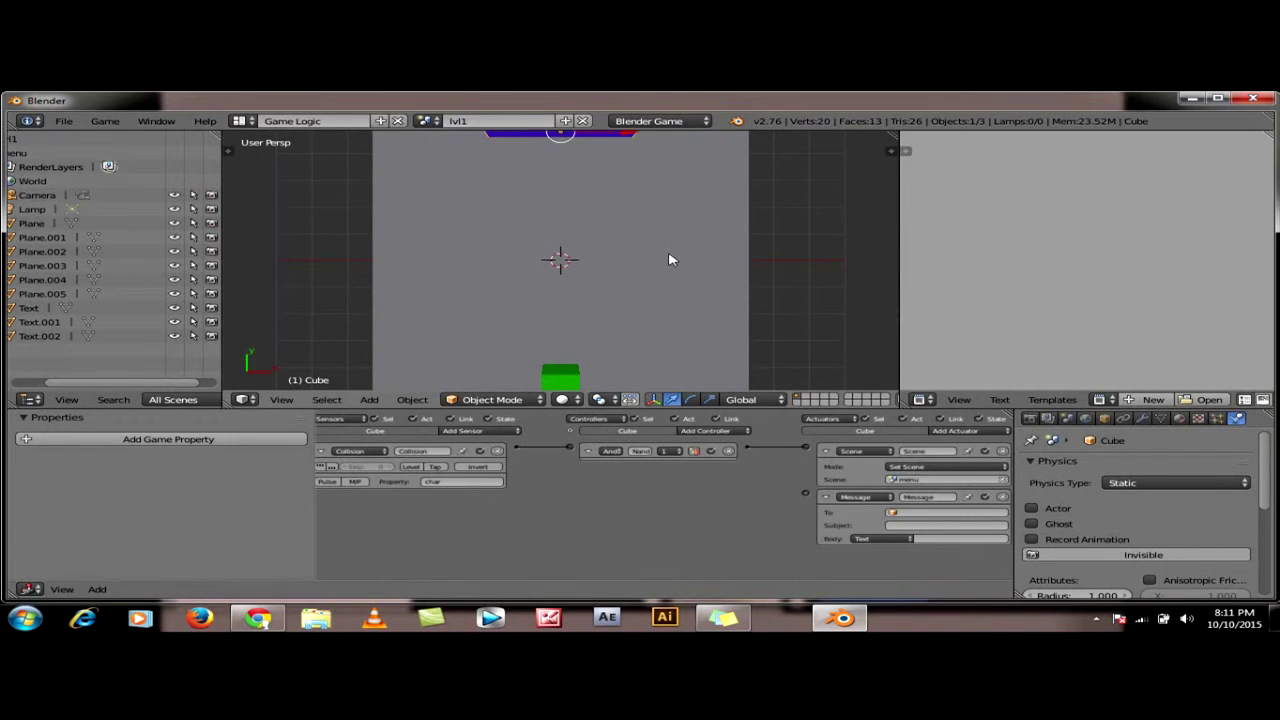
# Wire the wall's And controller to the Message actuator and set its subject to 'lvl2'
pyautogui.moveTo(640, 254); pyautogui.dragTo(620, 190, button='middle')
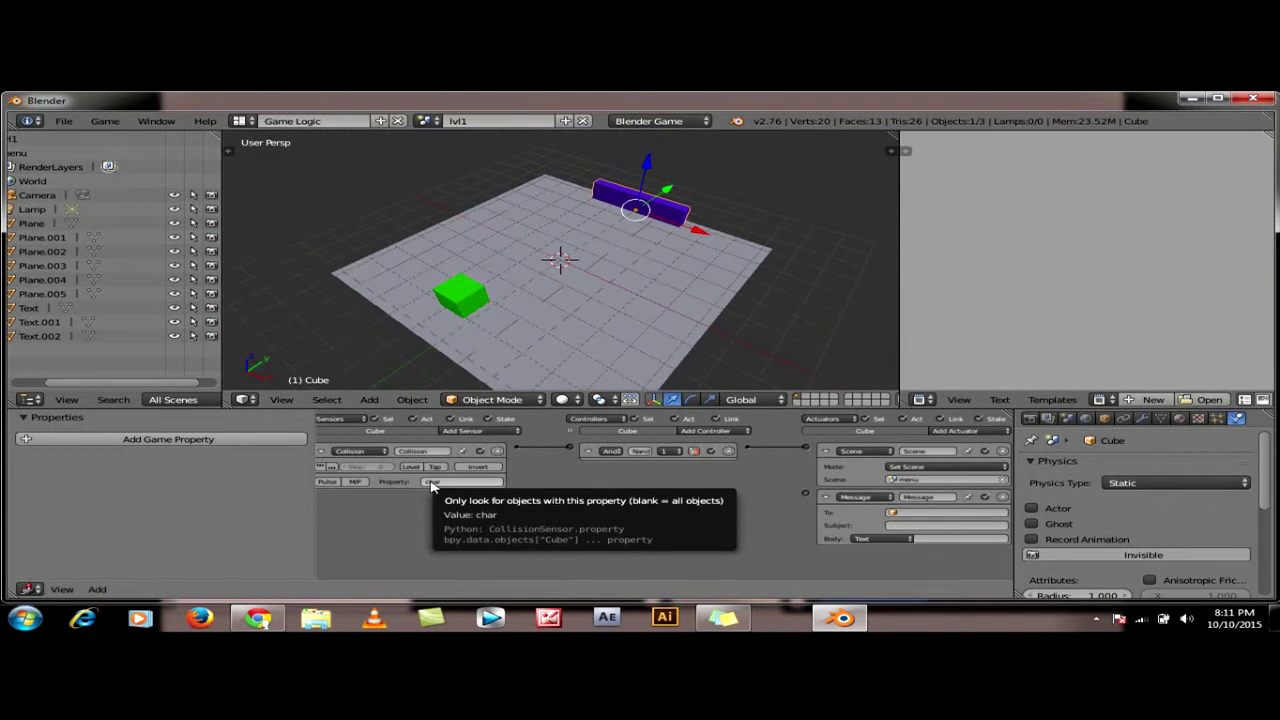
pyautogui.moveTo(745, 449); pyautogui.dragTo(825, 457)
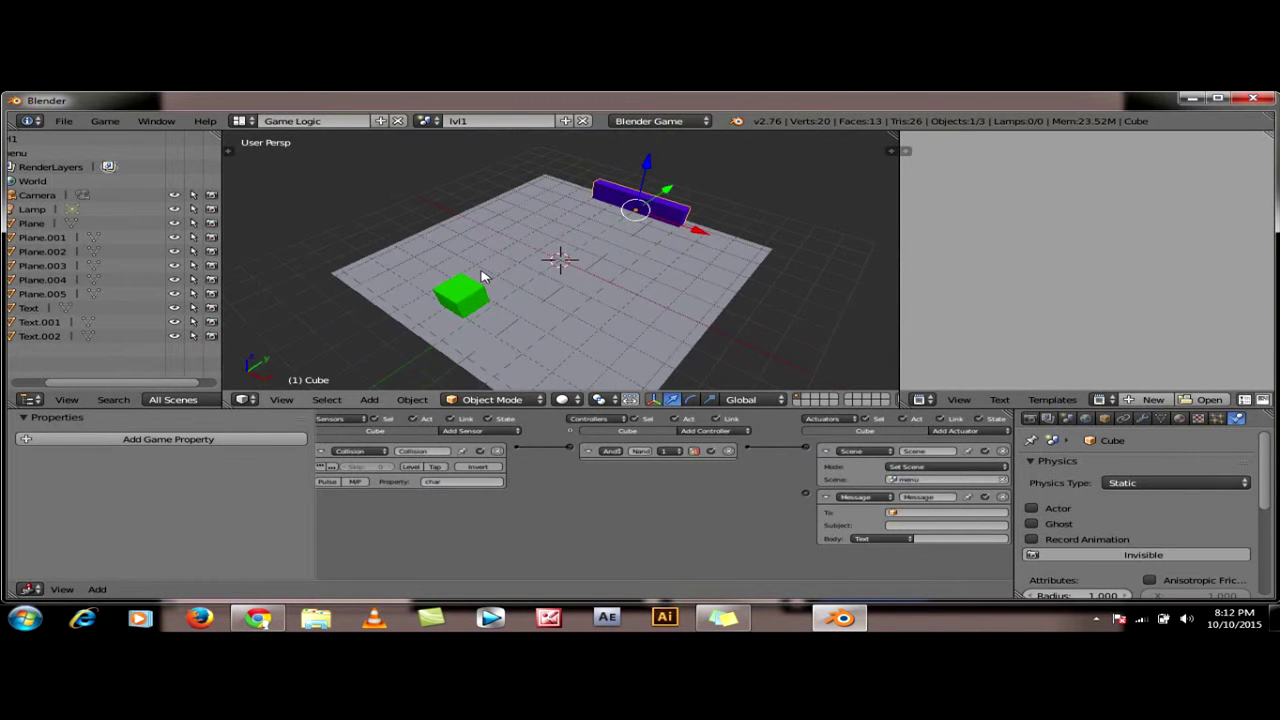
pyautogui.moveTo(748, 452); pyautogui.dragTo(805, 492)
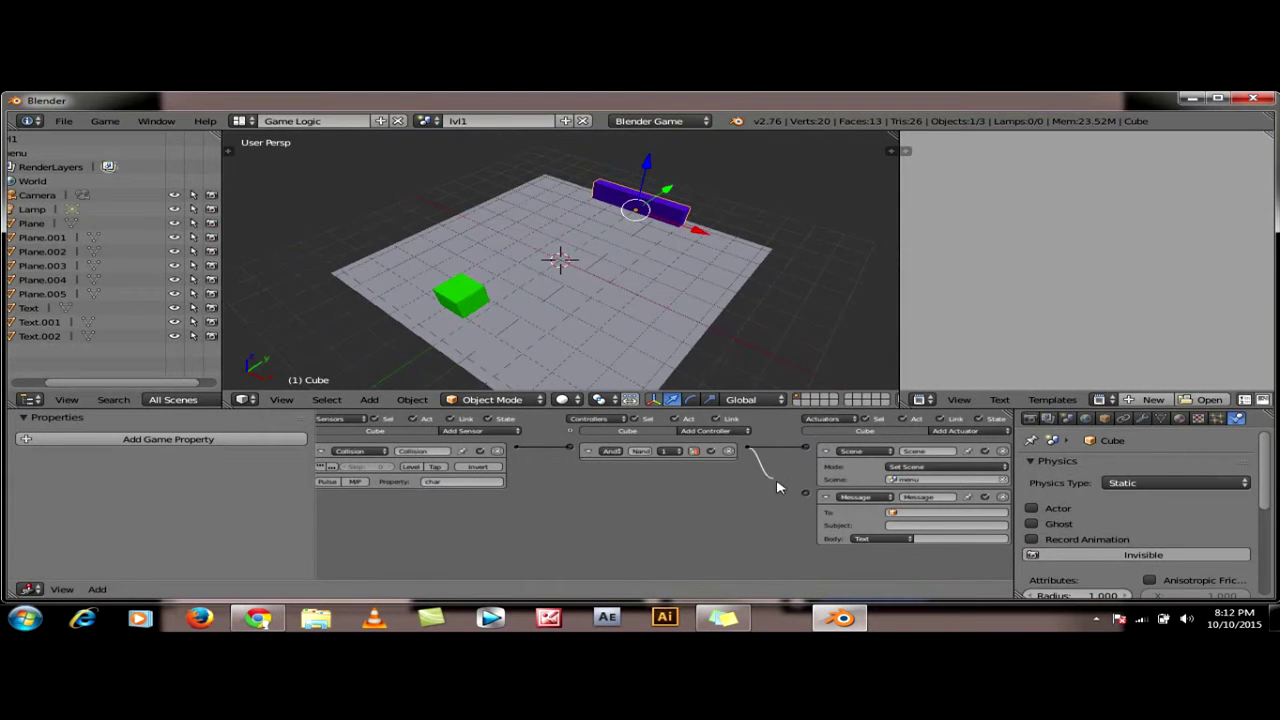
pyautogui.click(893, 525)
pyautogui.write('lvl2')
pyautogui.press('Return')
pyautogui.moveTo(746, 449); pyautogui.dragTo(816, 499)
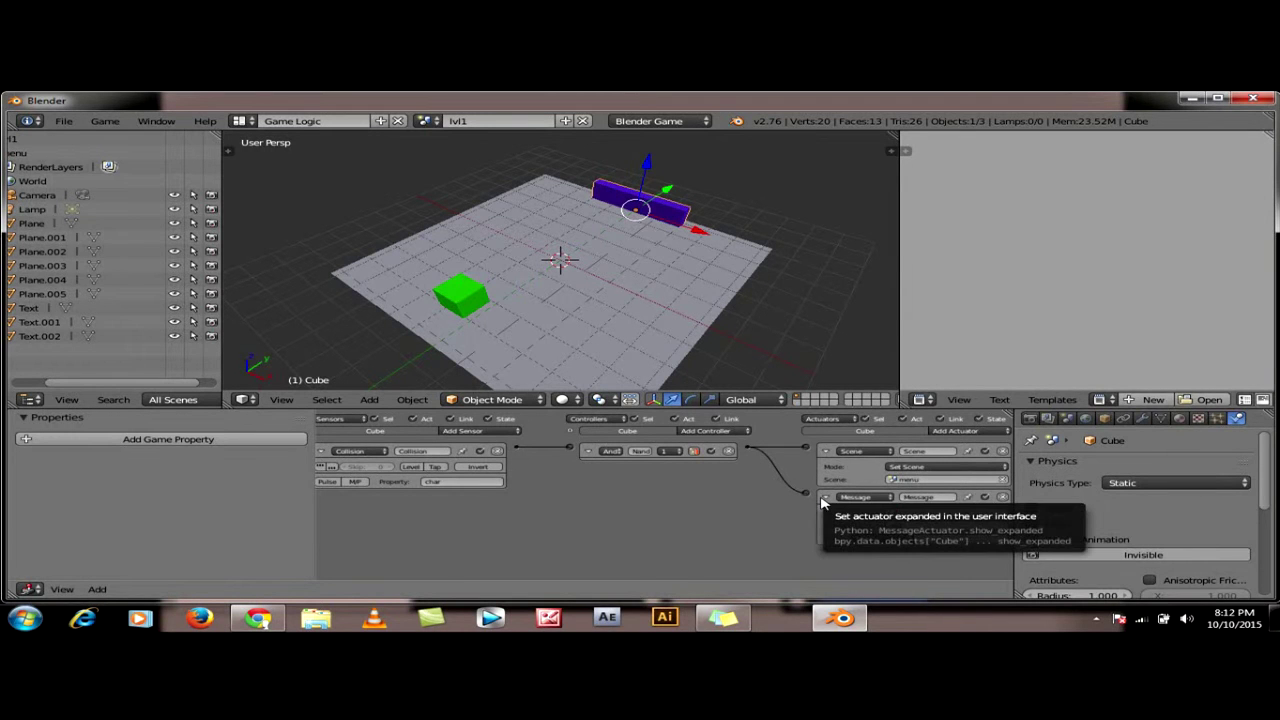
pyautogui.click(822, 502)
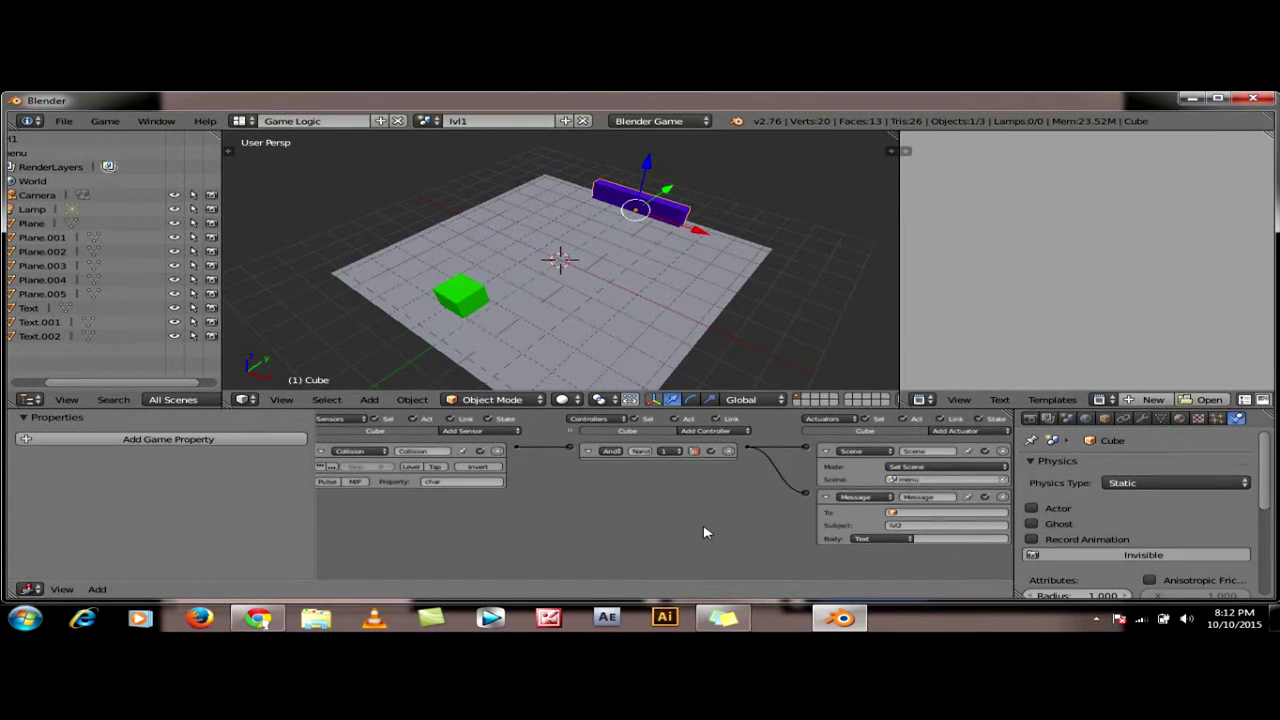
pyautogui.click(424, 120)
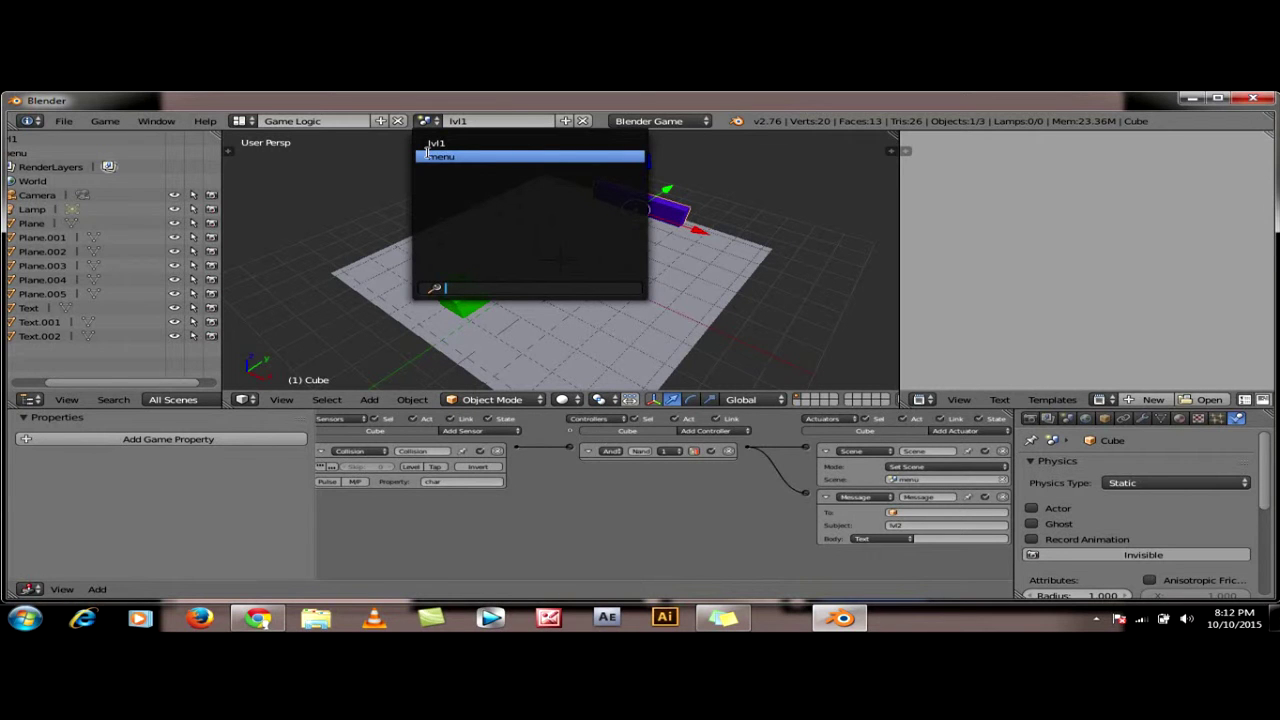
# Switch back to the menu scene, view it through the camera, and select the level 1 button
pyautogui.click(430, 156)
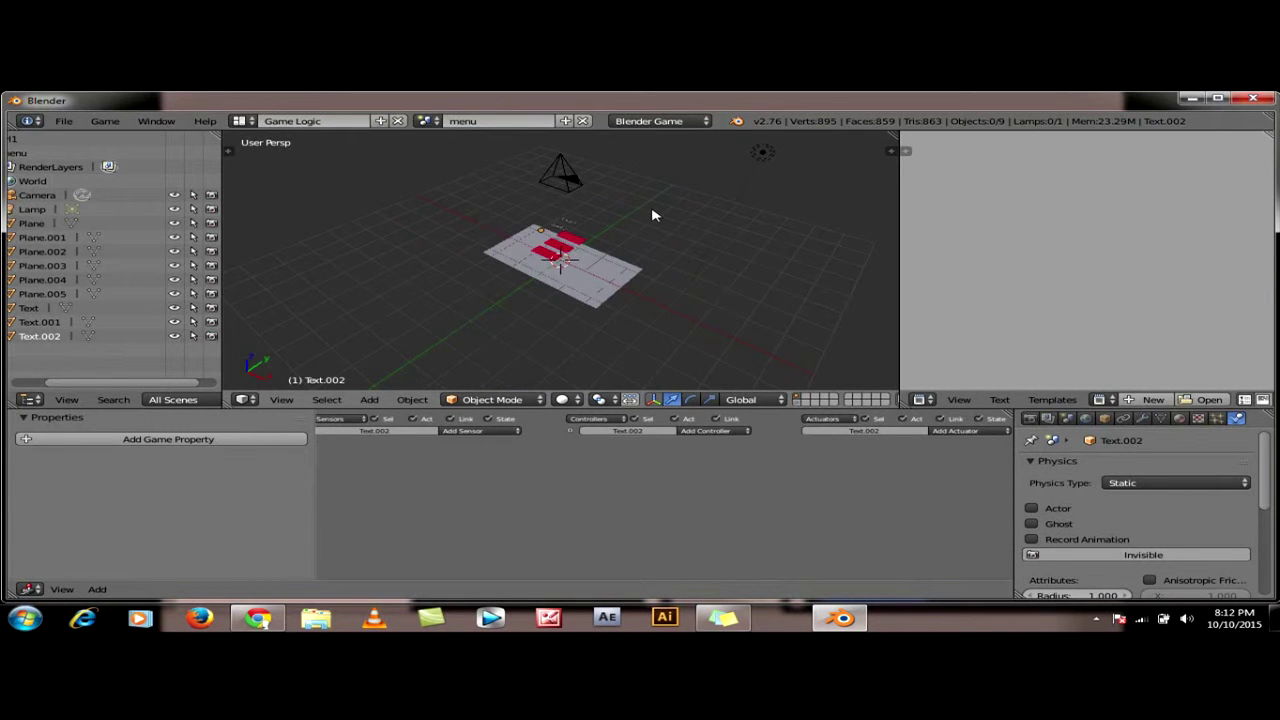
pyautogui.click(281, 399)
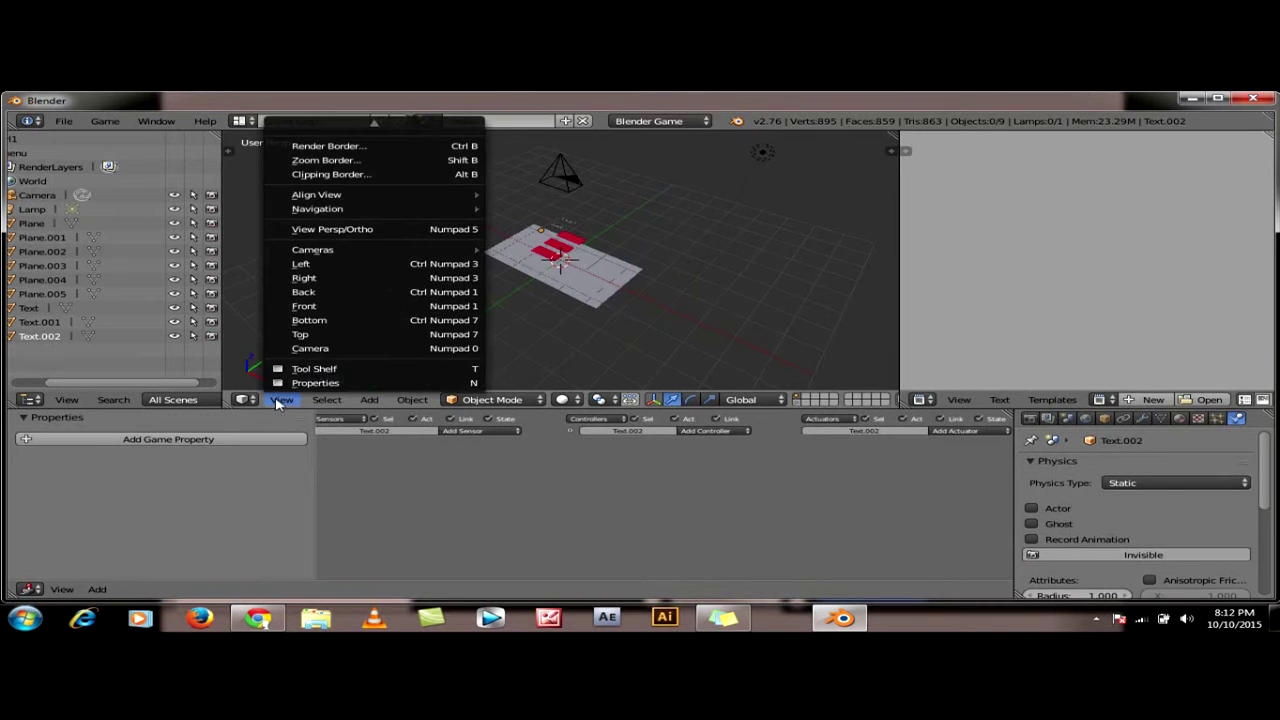
pyautogui.click(305, 349)
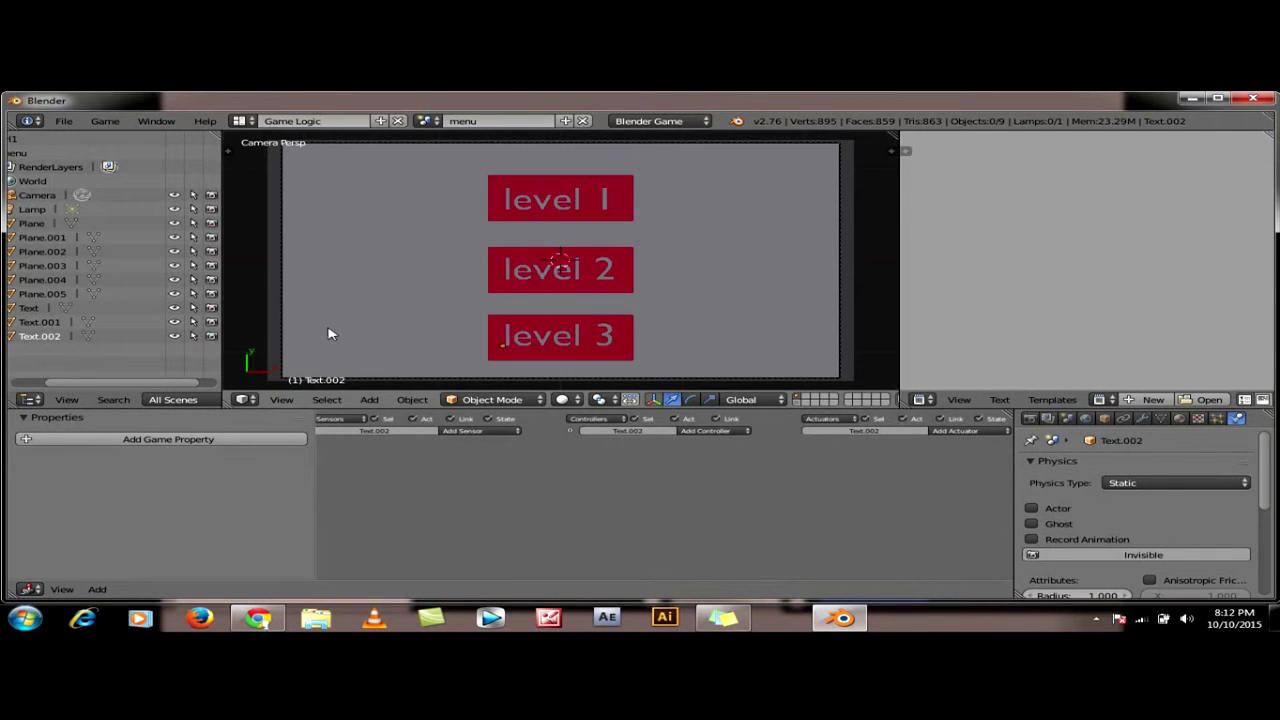
pyautogui.rightClick(619, 201)
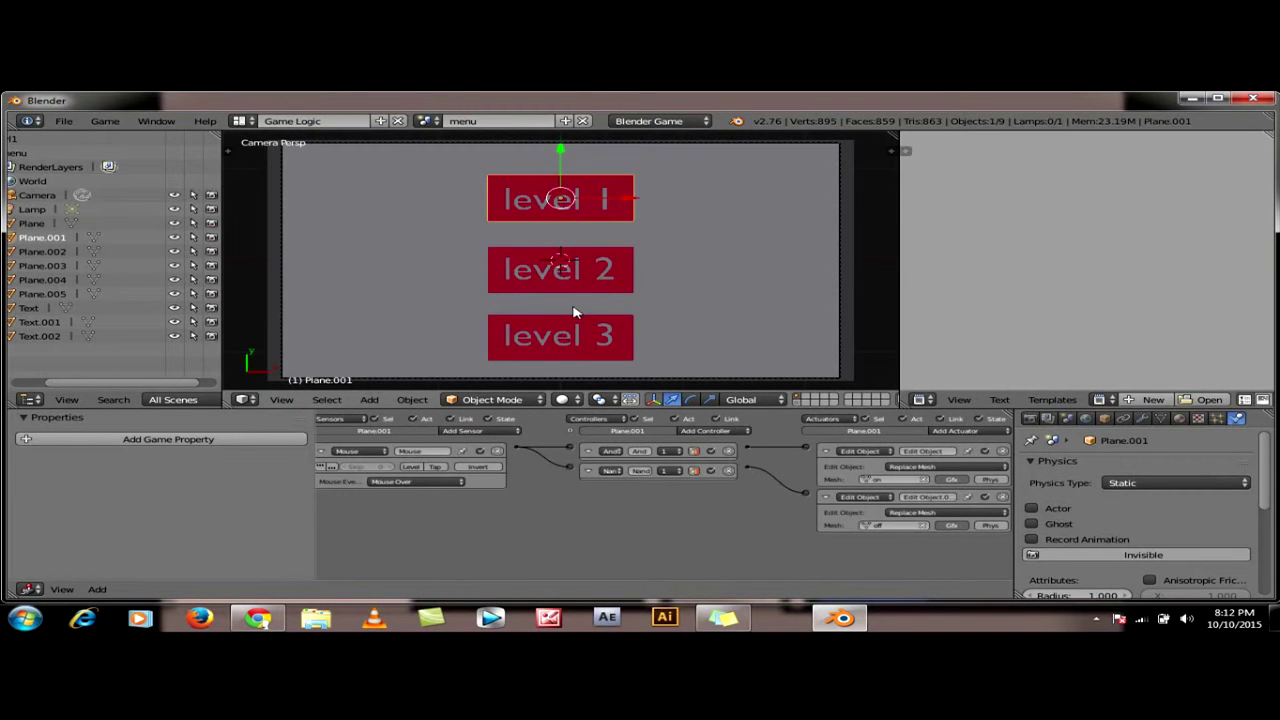
# Add a Mouse sensor and a Set Scene 'lvl1' actuator to the level 1 button, wiring both mouse sensors to it
pyautogui.click(500, 432)
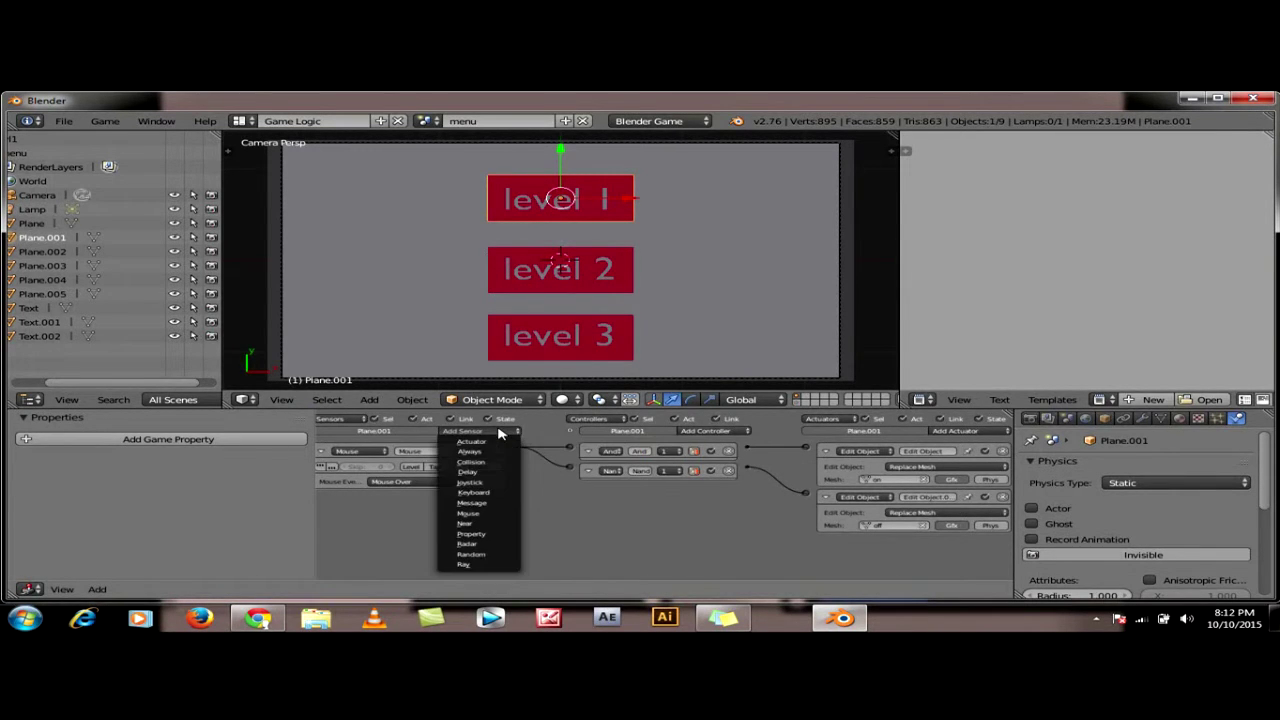
pyautogui.click(479, 515)
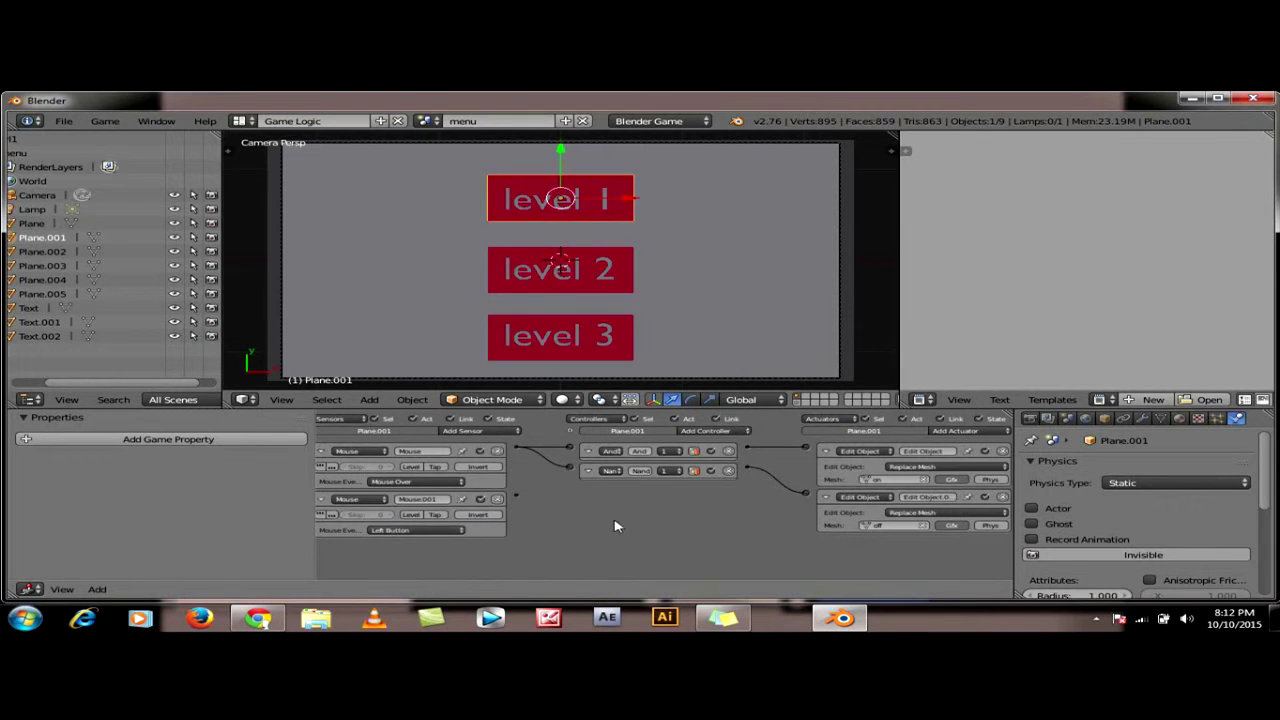
pyautogui.click(966, 432)
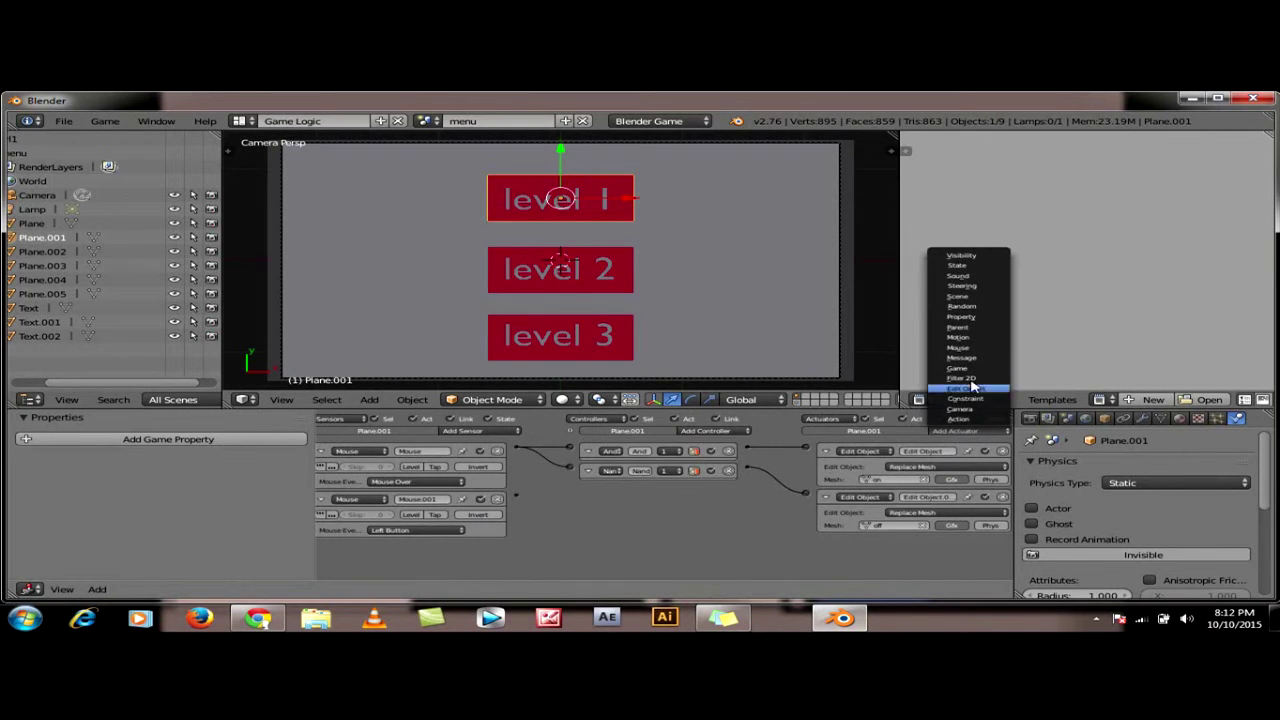
pyautogui.click(970, 295)
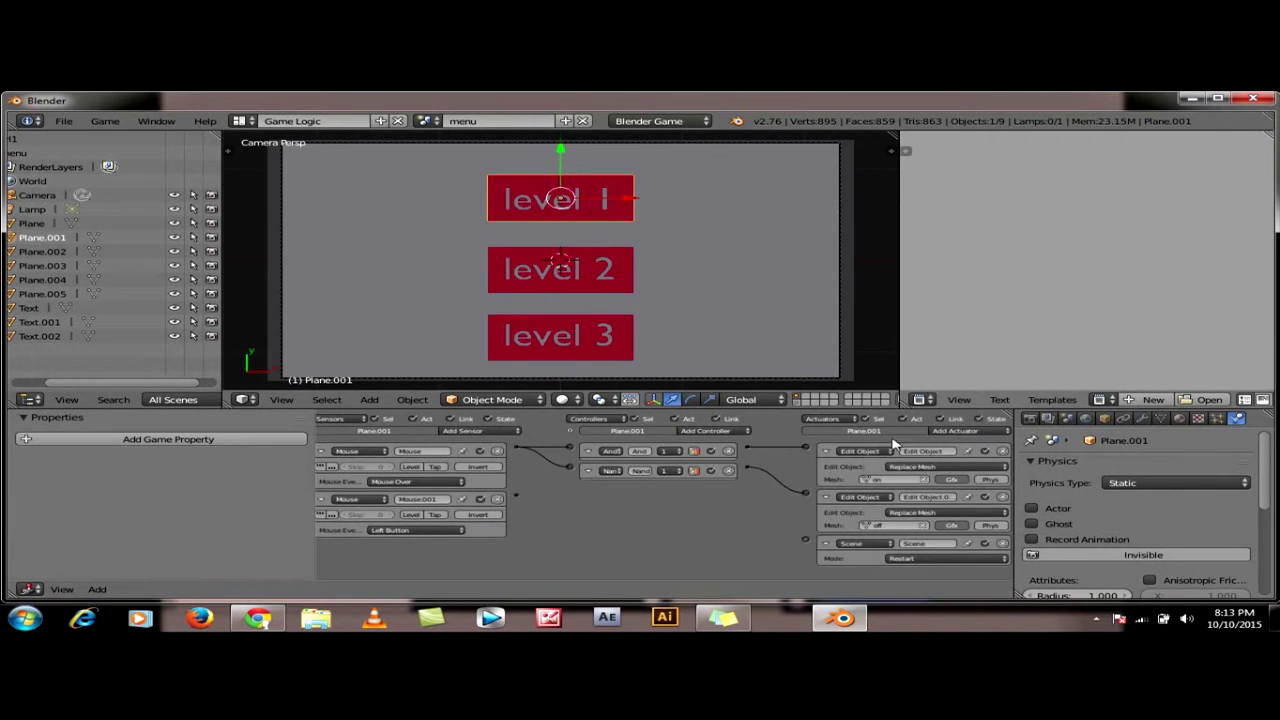
pyautogui.click(905, 562)
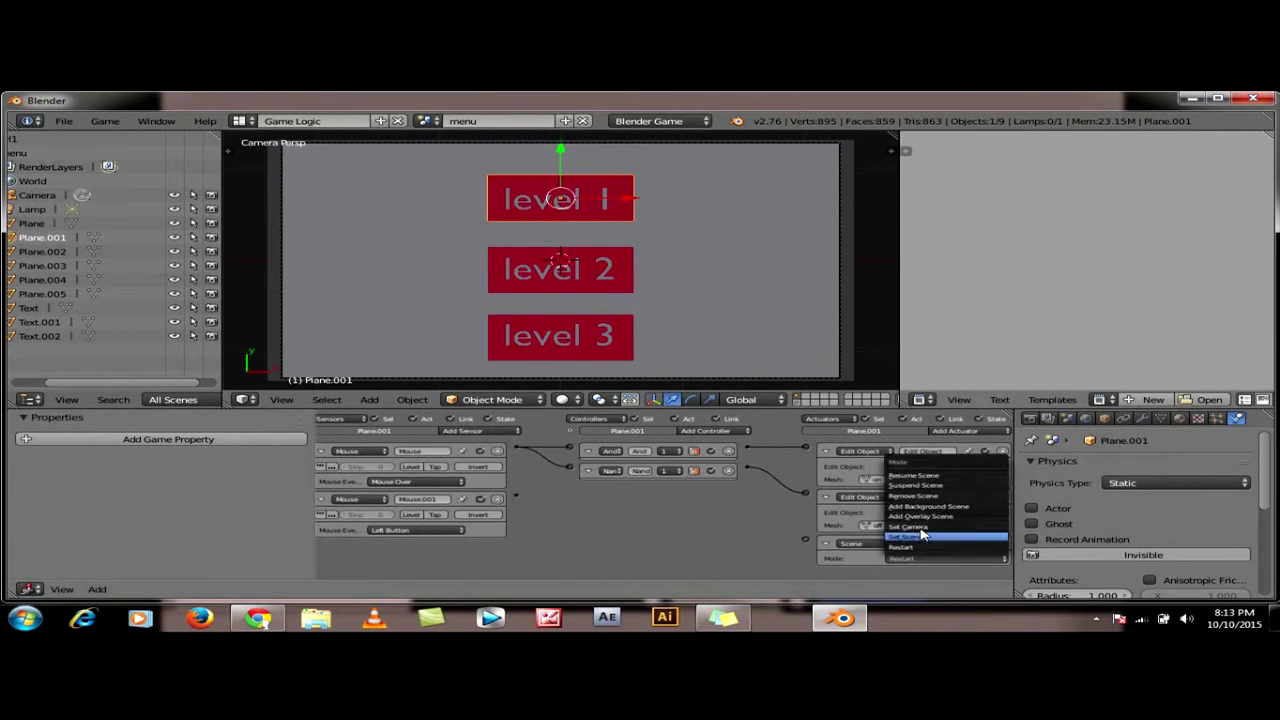
pyautogui.click(922, 542)
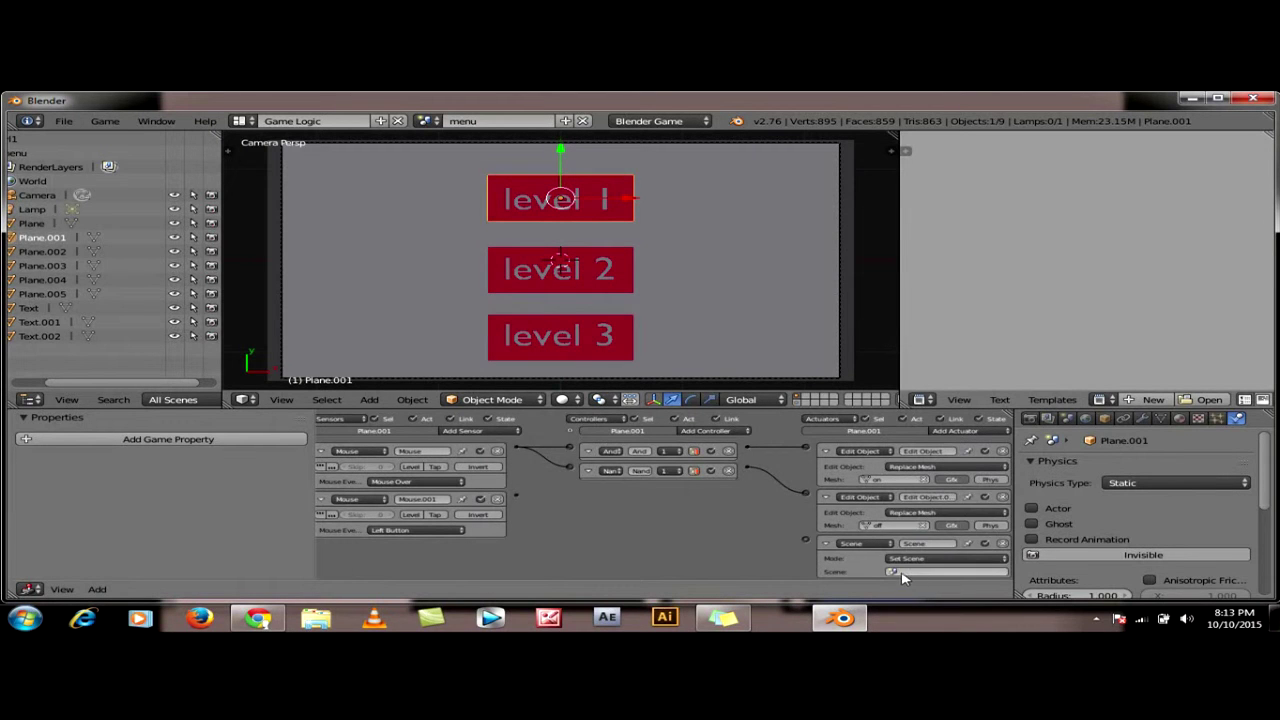
pyautogui.click(897, 571)
pyautogui.click(903, 477)
pyautogui.moveTo(518, 499); pyautogui.dragTo(806, 540)
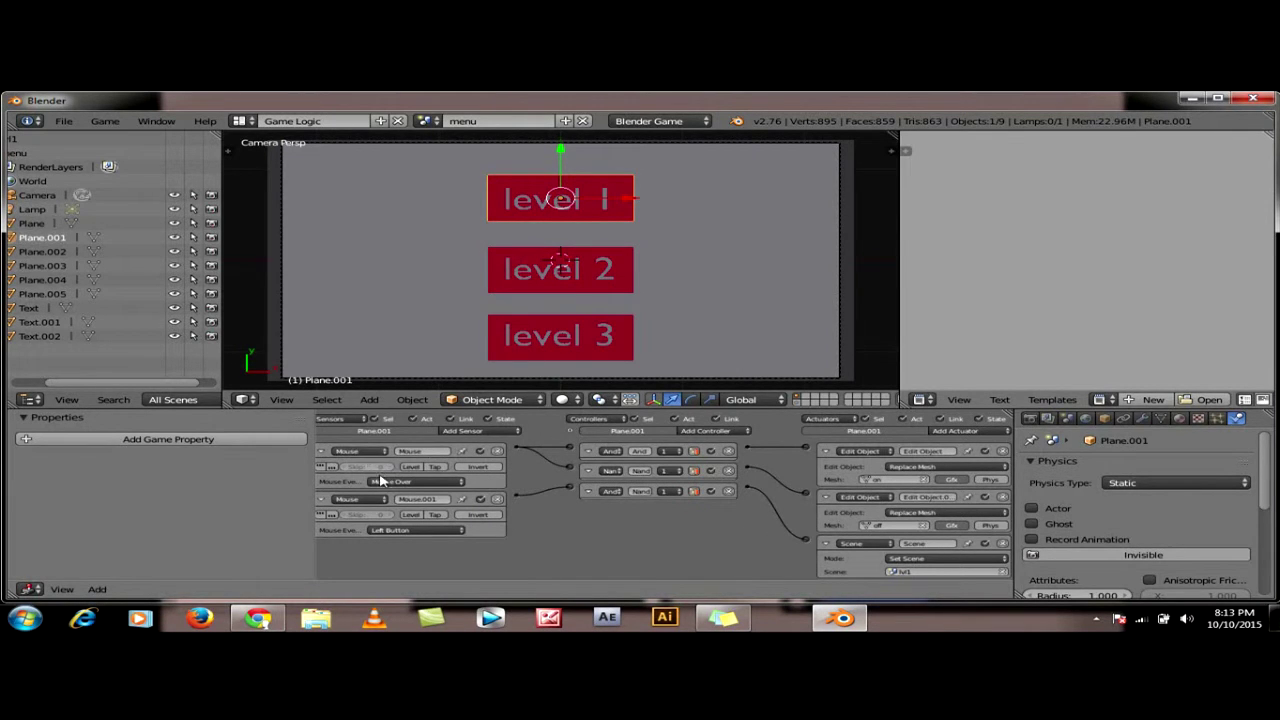
pyautogui.moveTo(507, 451); pyautogui.dragTo(568, 491)
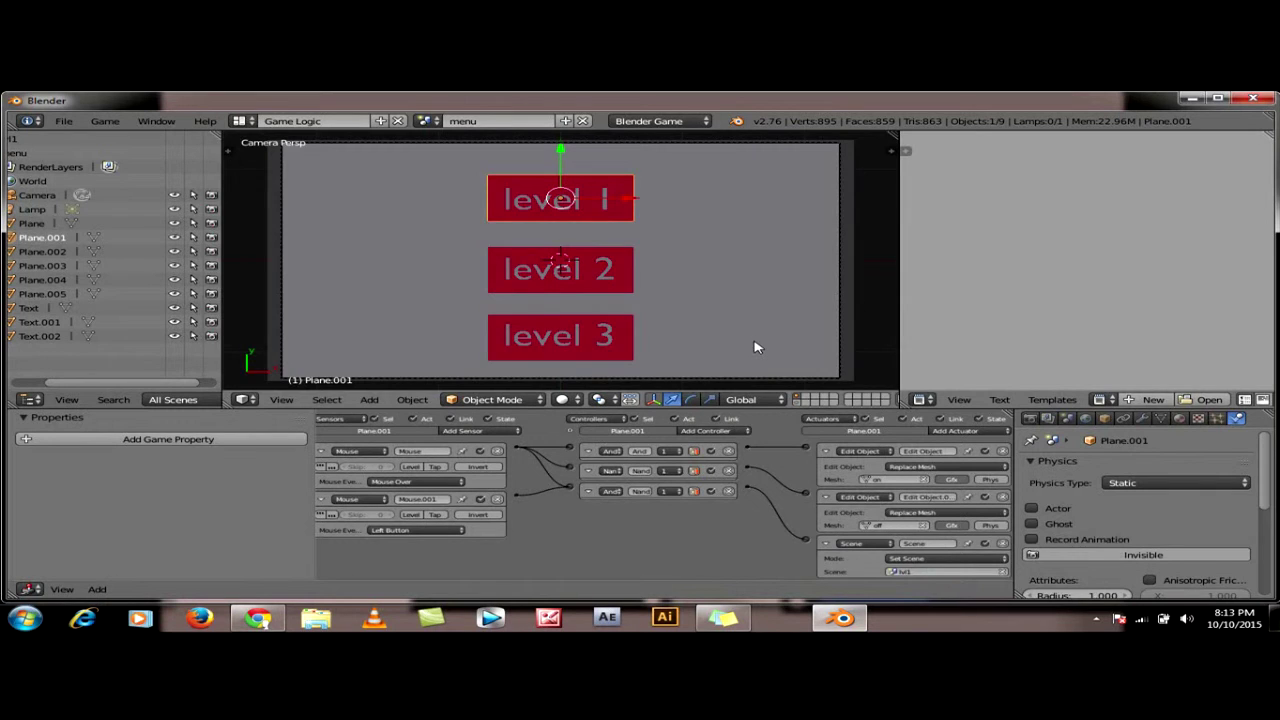
# Run the game, click level 1 to test loading, then open the lvl1 scene for editing
pyautogui.press('p')
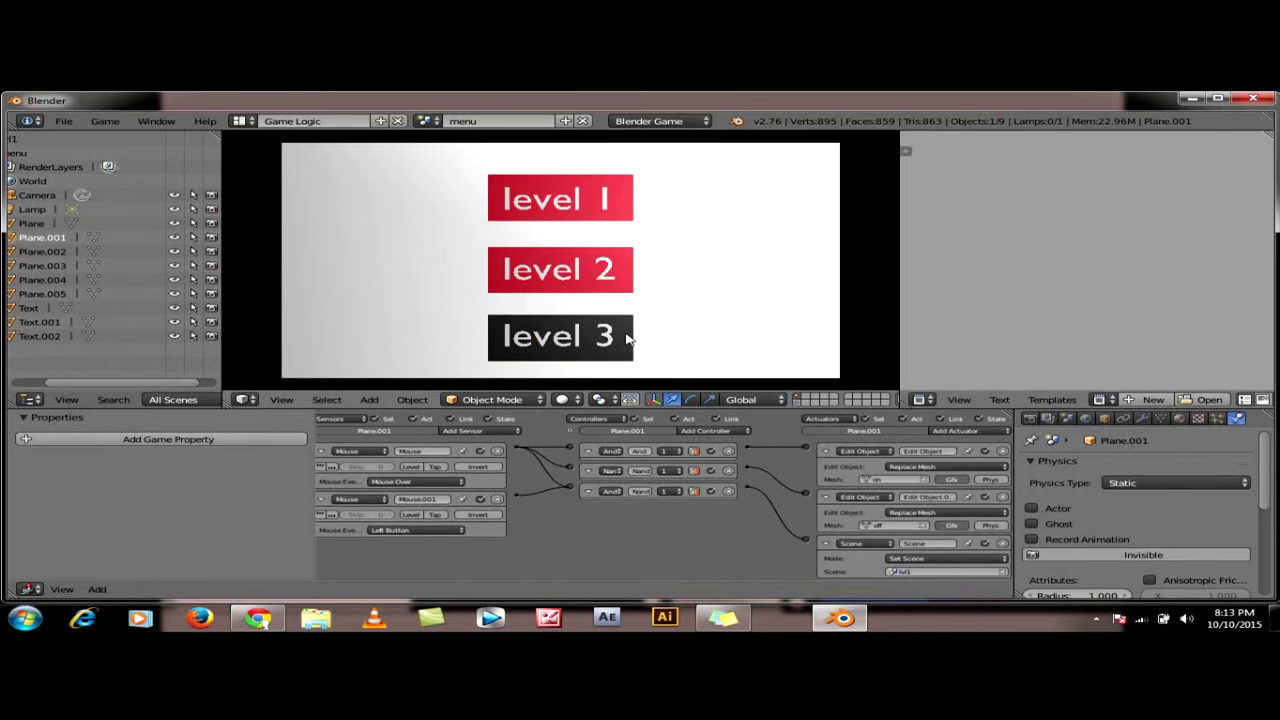
pyautogui.click(620, 207)
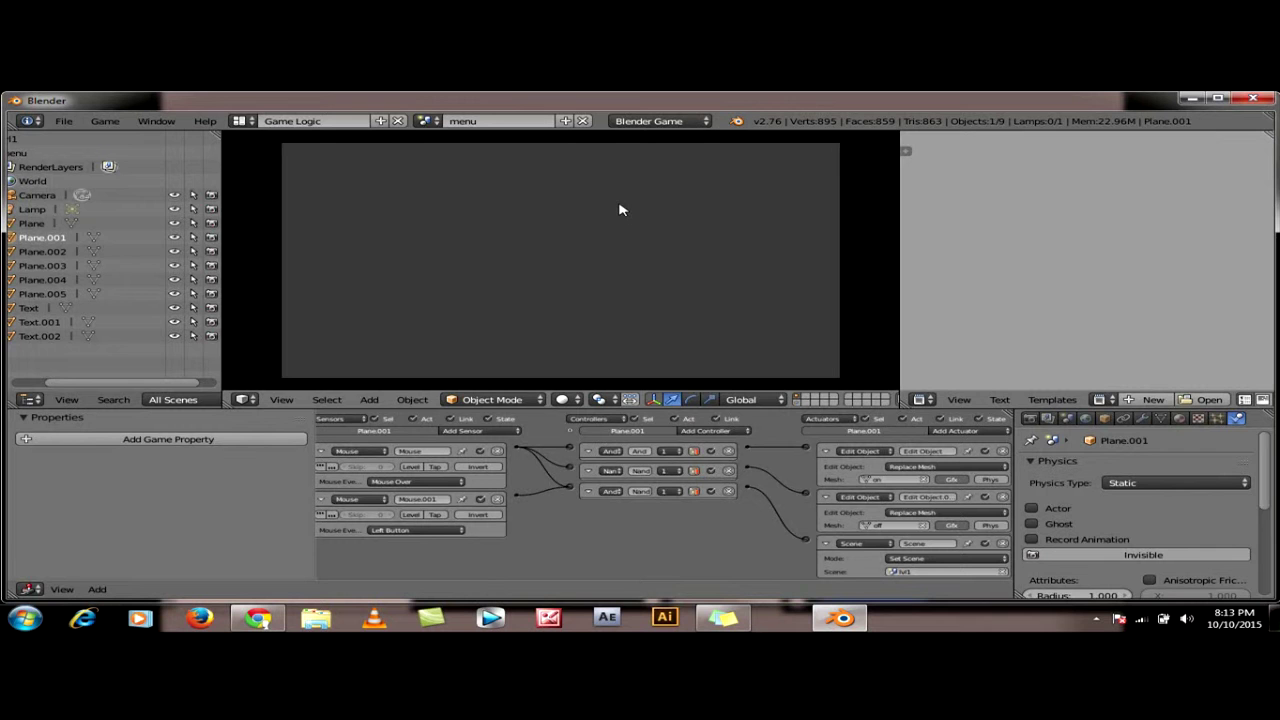
pyautogui.press('Escape')
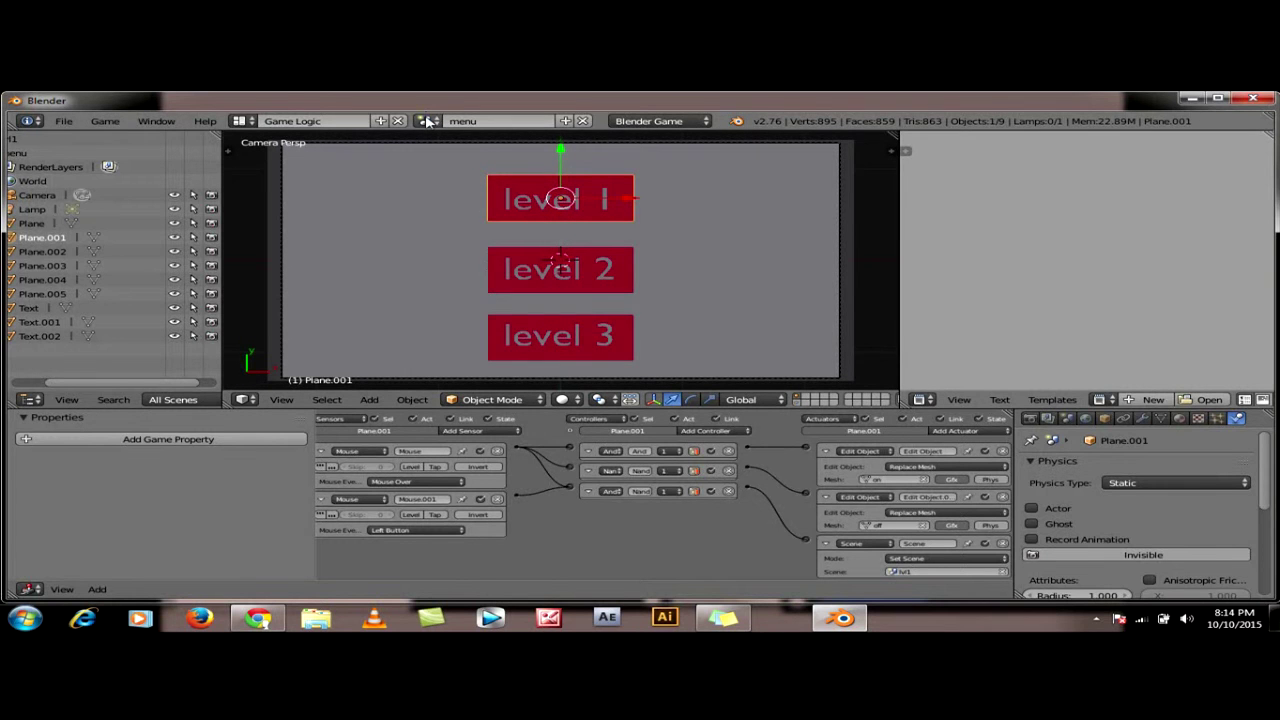
pyautogui.click(427, 121)
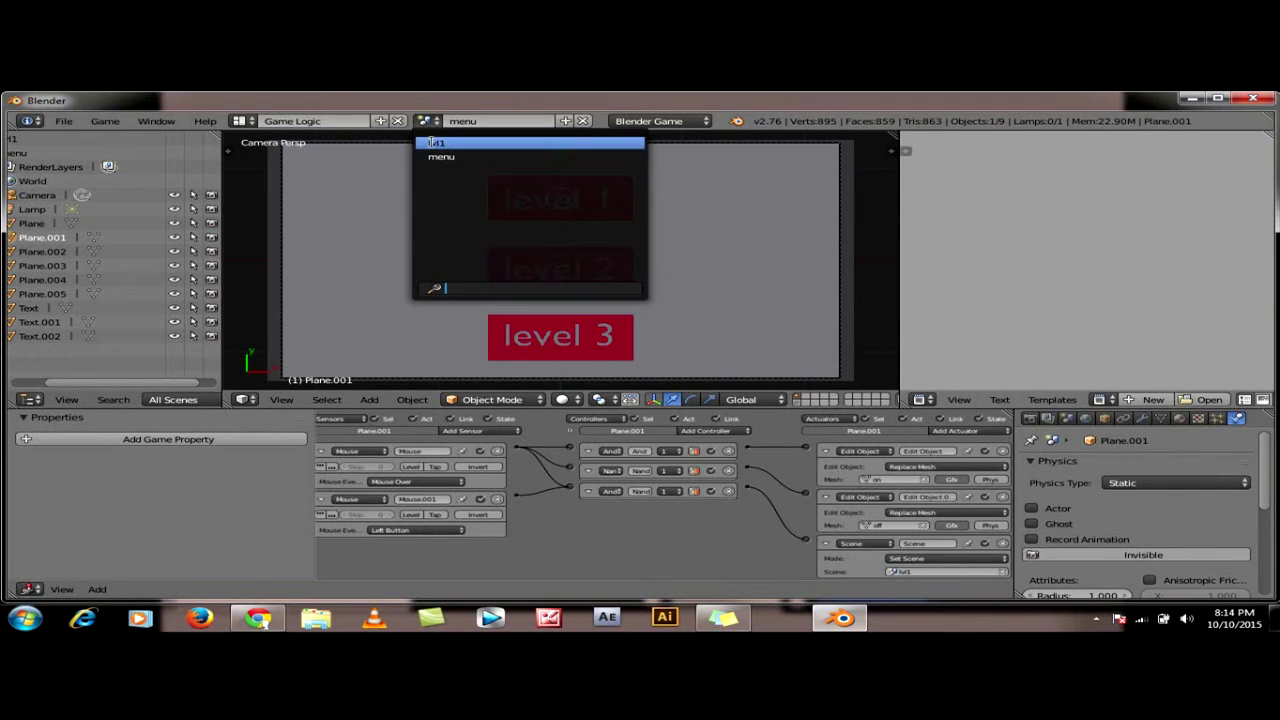
pyautogui.click(435, 145)
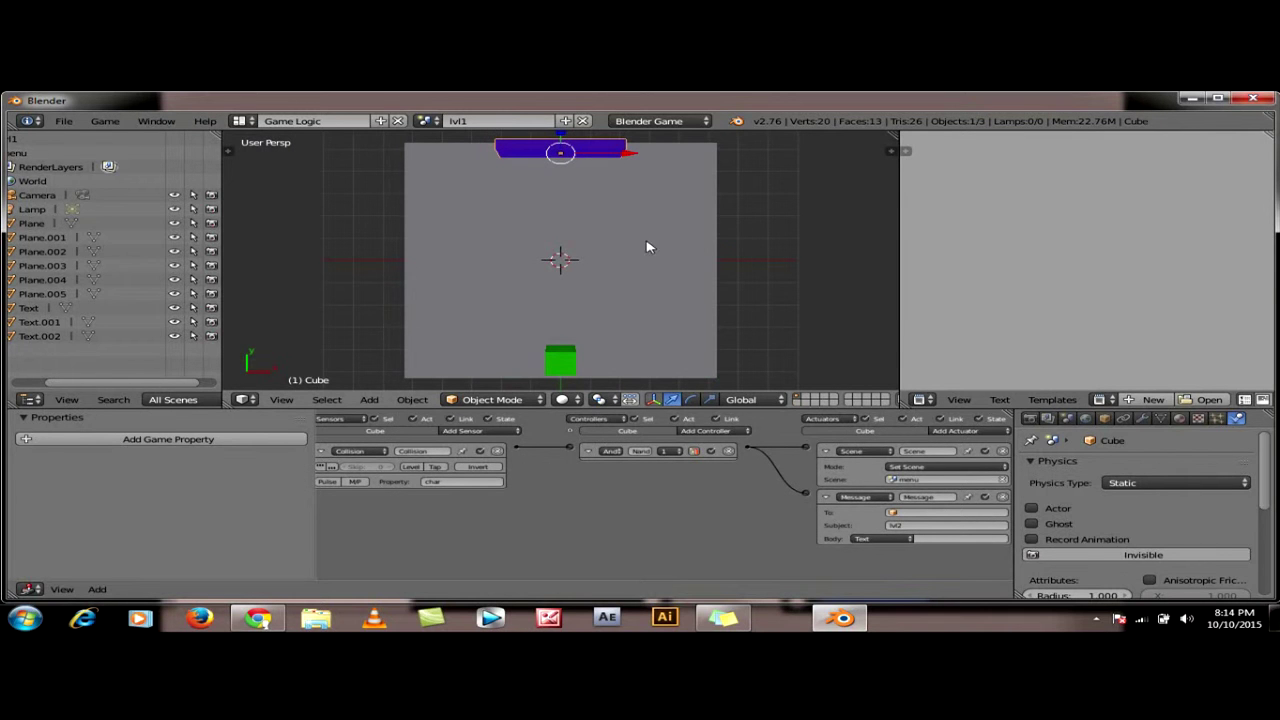
# Add a new camera to the lvl1 scene and raise it high above the plane
pyautogui.press('a')
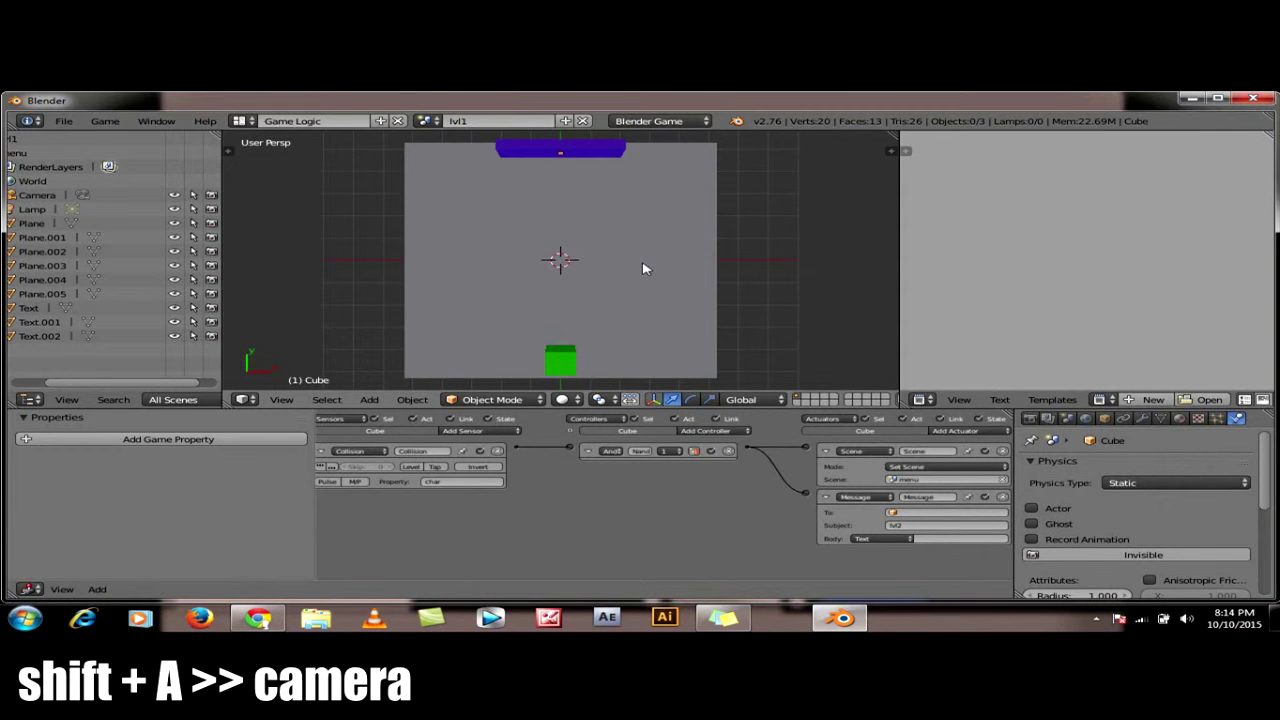
pyautogui.hotkey('shift', 'a')
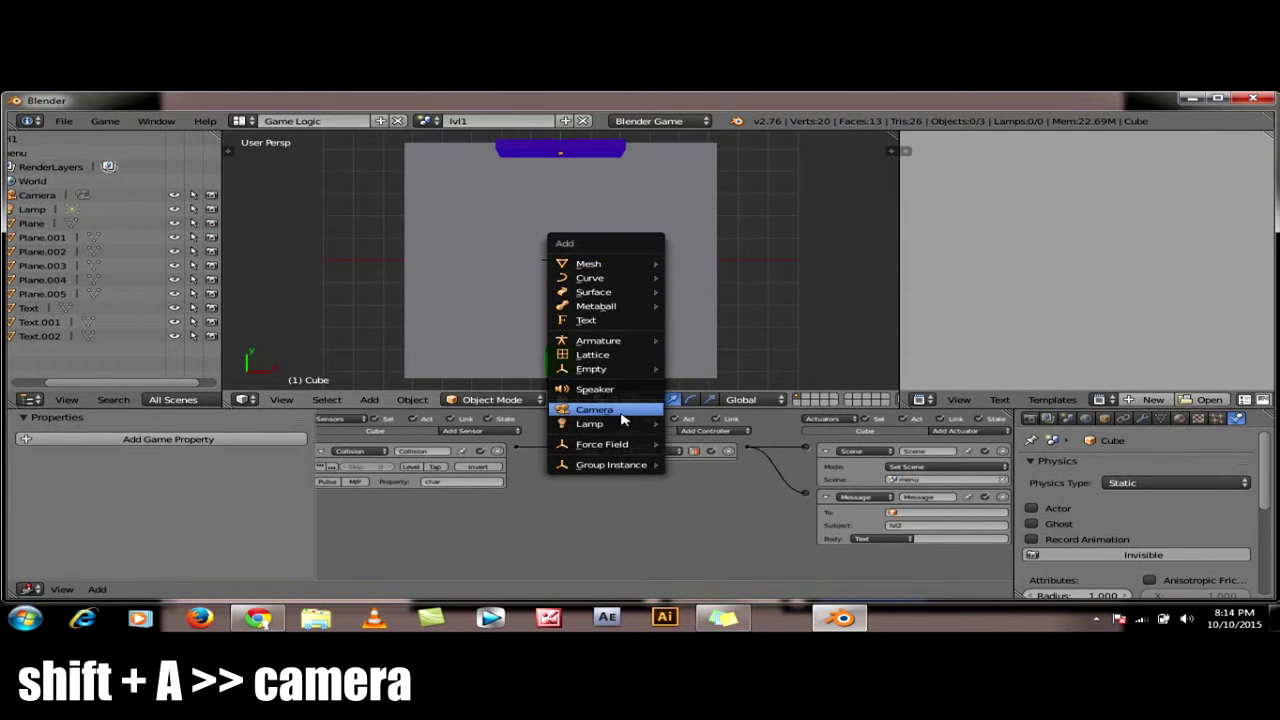
pyautogui.click(622, 418)
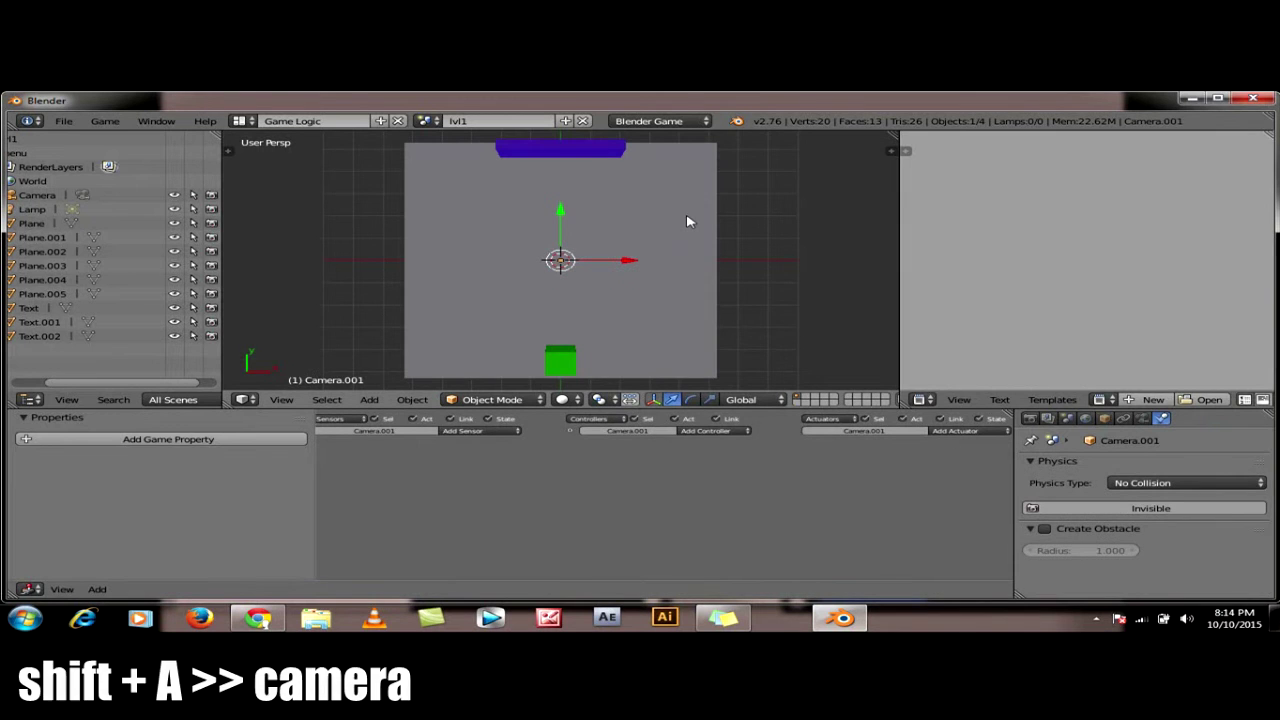
pyautogui.moveTo(752, 257)
pyautogui.mouseDown(button='middle')
pyautogui.moveTo(565, 185)
pyautogui.moveTo(563, 386)
pyautogui.mouseUp(button='middle')
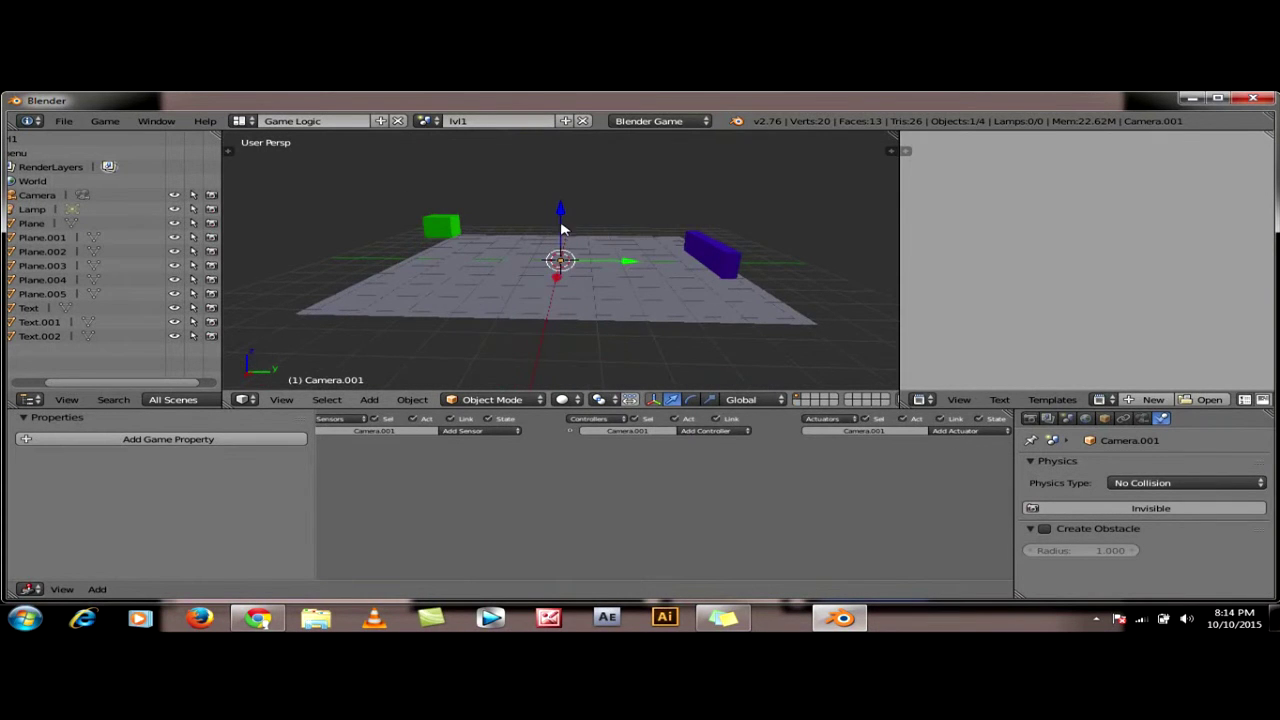
pyautogui.moveTo(562, 213); pyautogui.dragTo(563, 183)
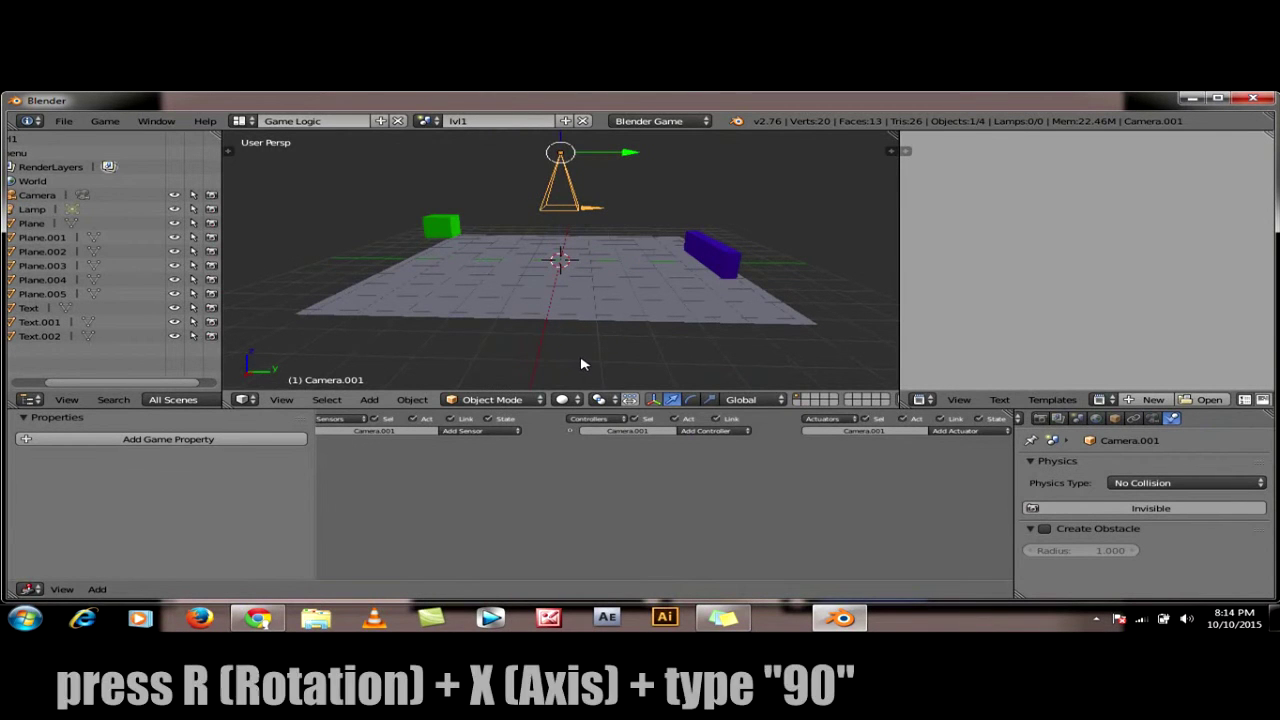
# Rotate the camera 90° about X and move it back along Y
pyautogui.press('r')
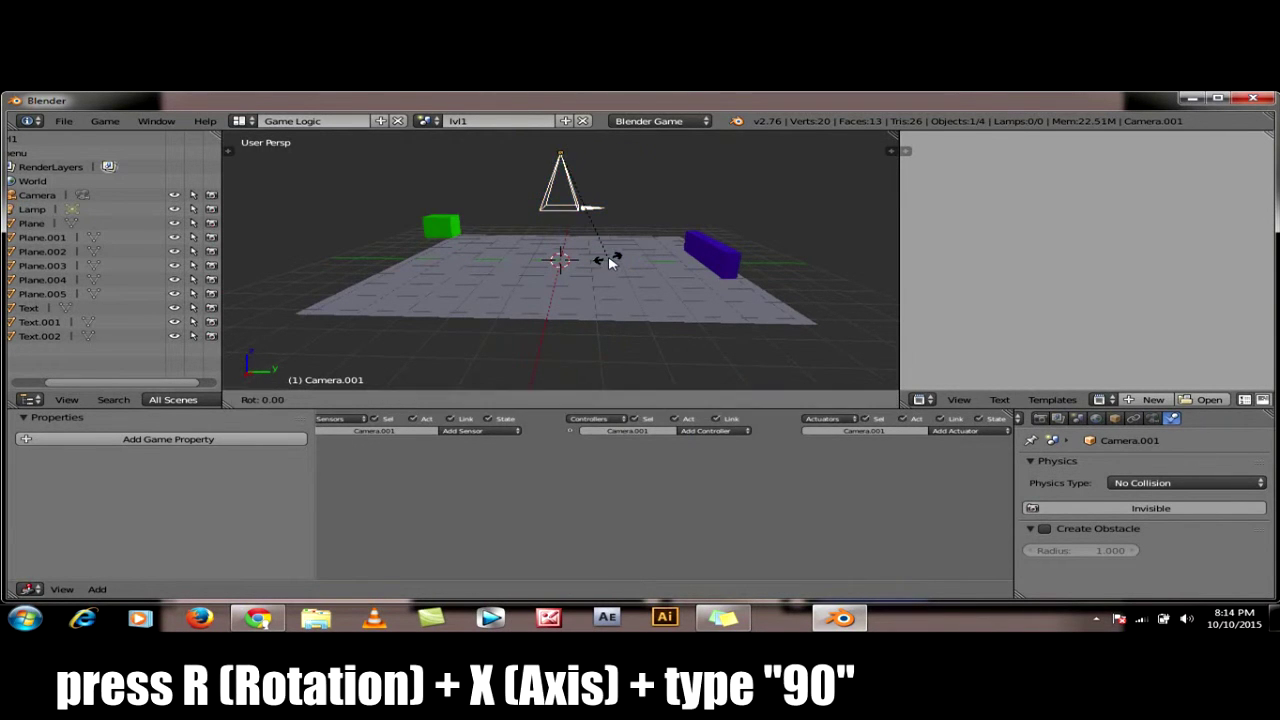
pyautogui.write('x')
pyautogui.write('90')
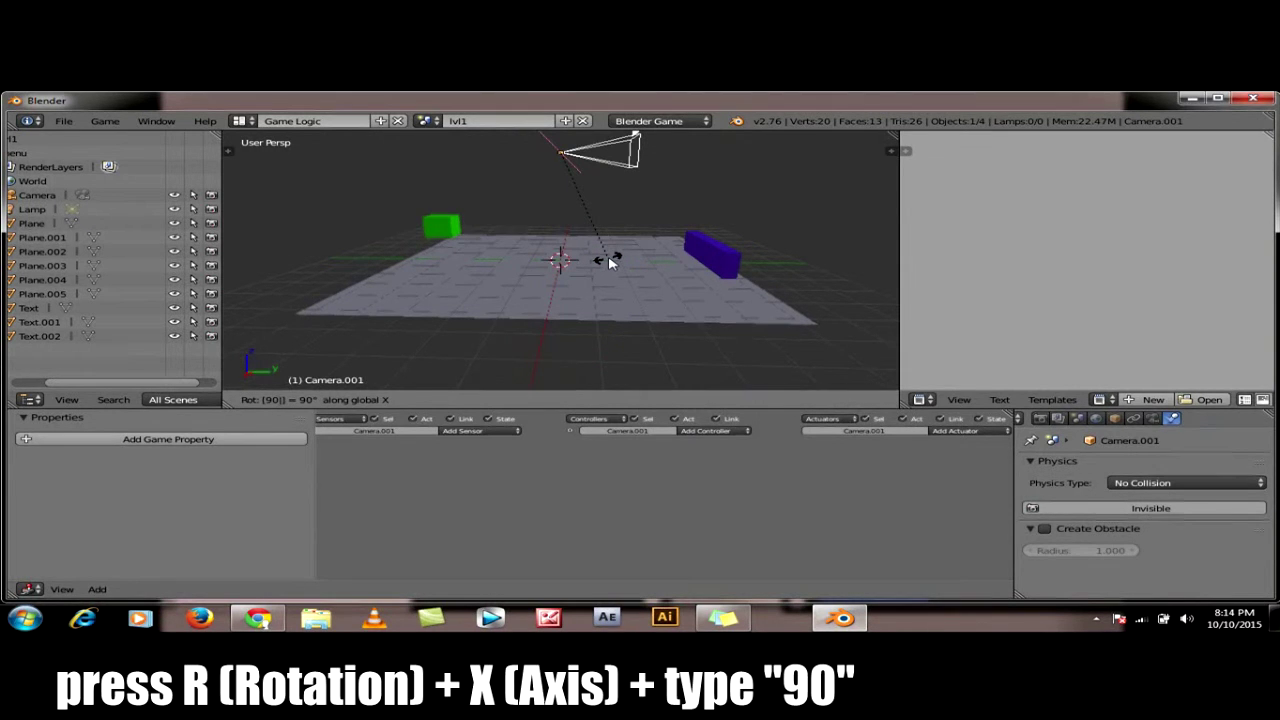
pyautogui.press('Return')
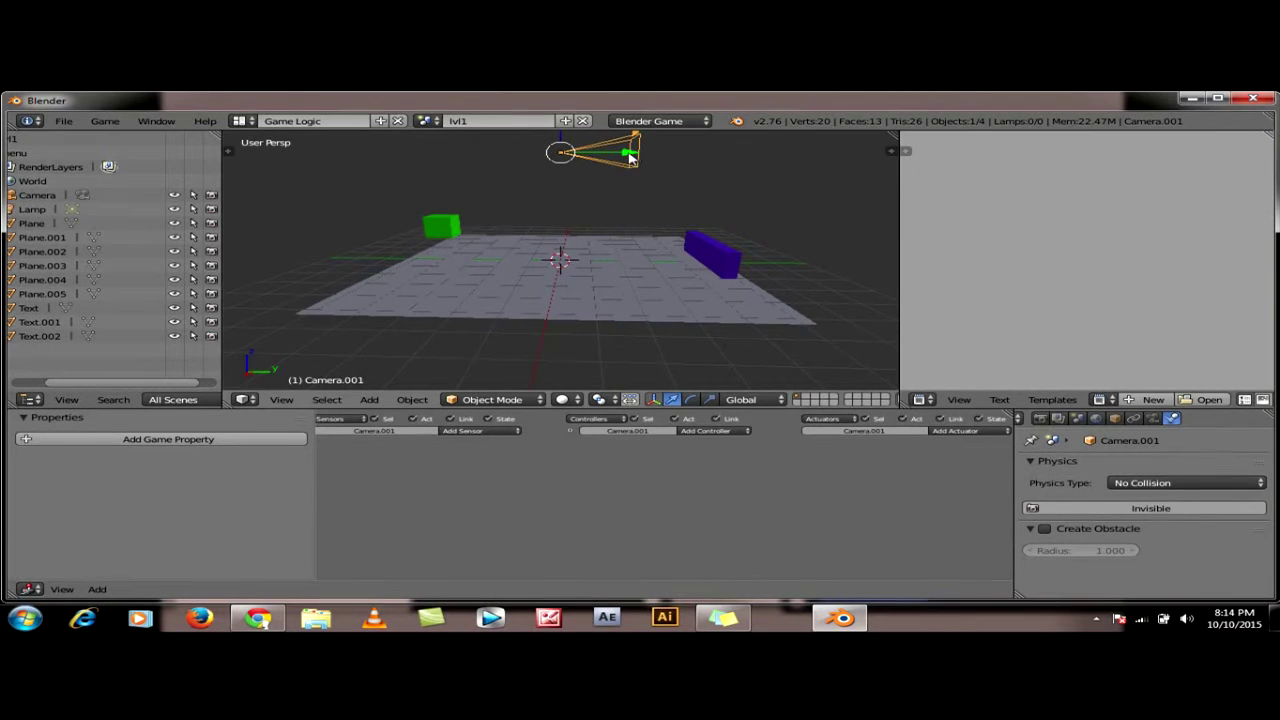
pyautogui.press('g')
pyautogui.press('y')
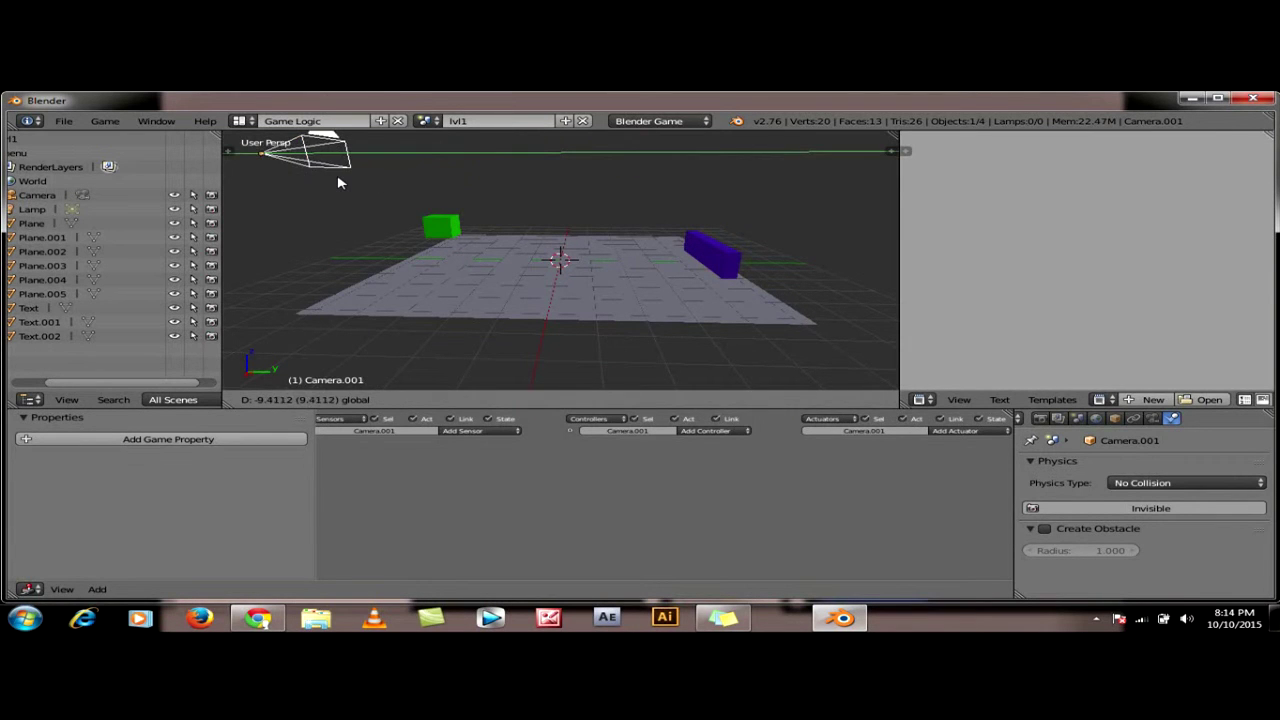
pyautogui.click(338, 183)
pyautogui.moveTo(288, 198)
pyautogui.mouseDown(button='middle')
pyautogui.moveTo(380, 240)
pyautogui.moveTo(512, 258)
pyautogui.mouseUp(button='middle')
pyautogui.scroll(-3, 333, 212)
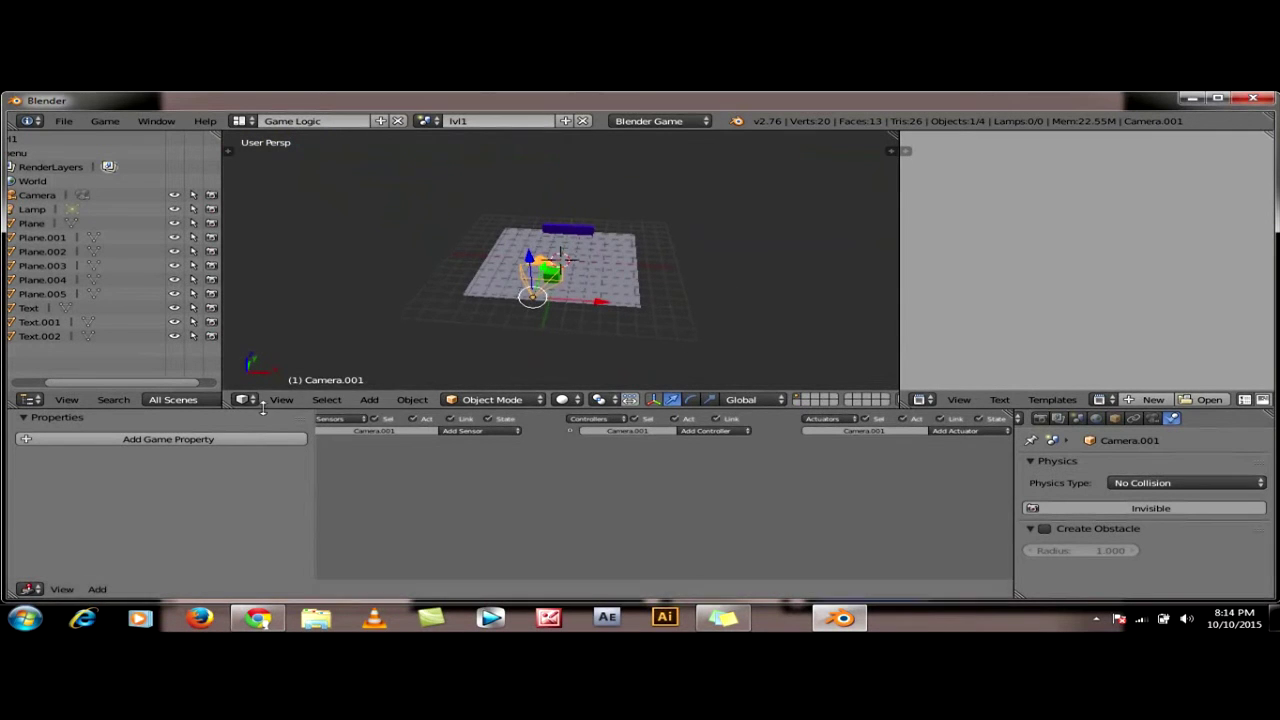
# Lower the lvl1 camera slightly and check its framing through the camera view
pyautogui.click(281, 399)
pyautogui.click(316, 353)
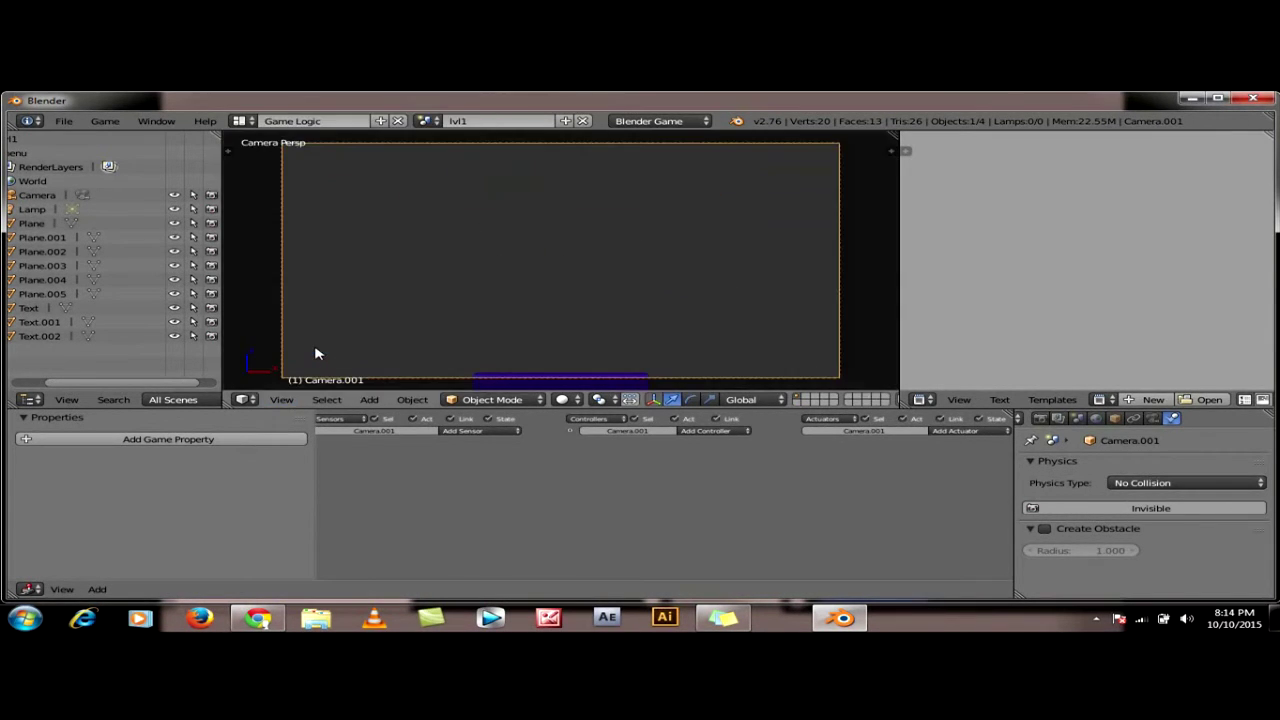
pyautogui.press('KP_0')
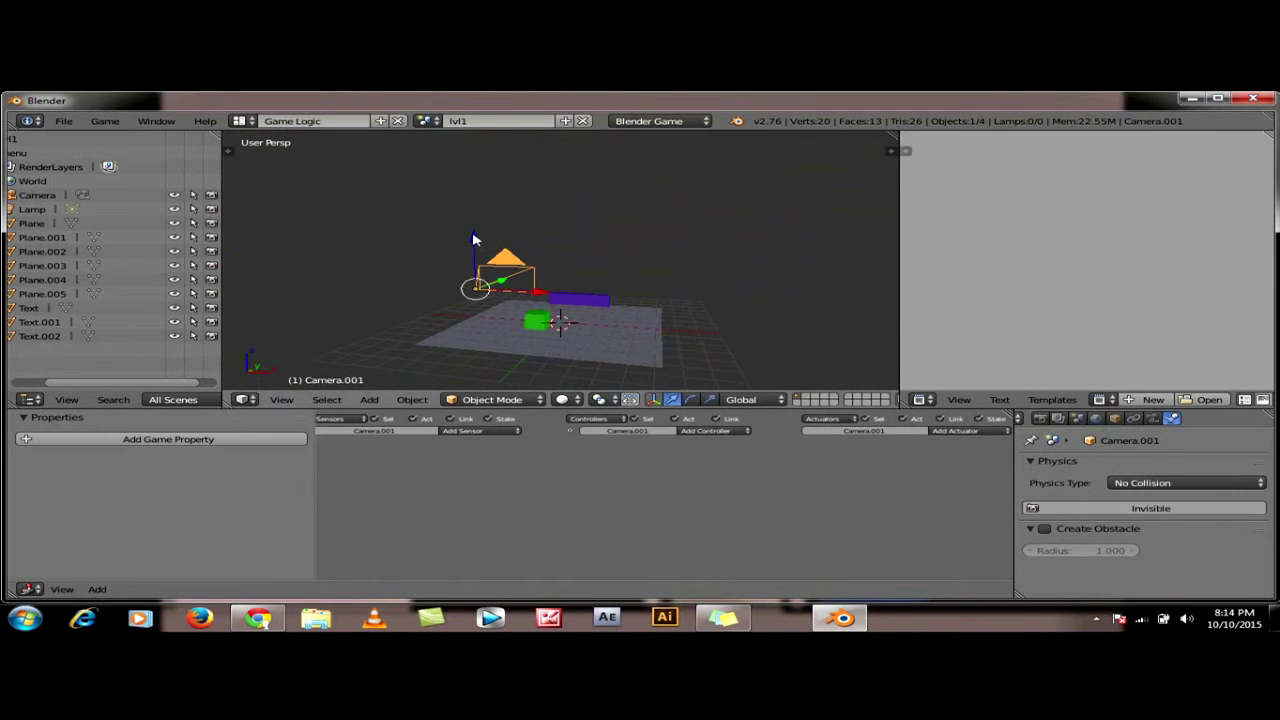
pyautogui.moveTo(472, 237); pyautogui.dragTo(473, 277)
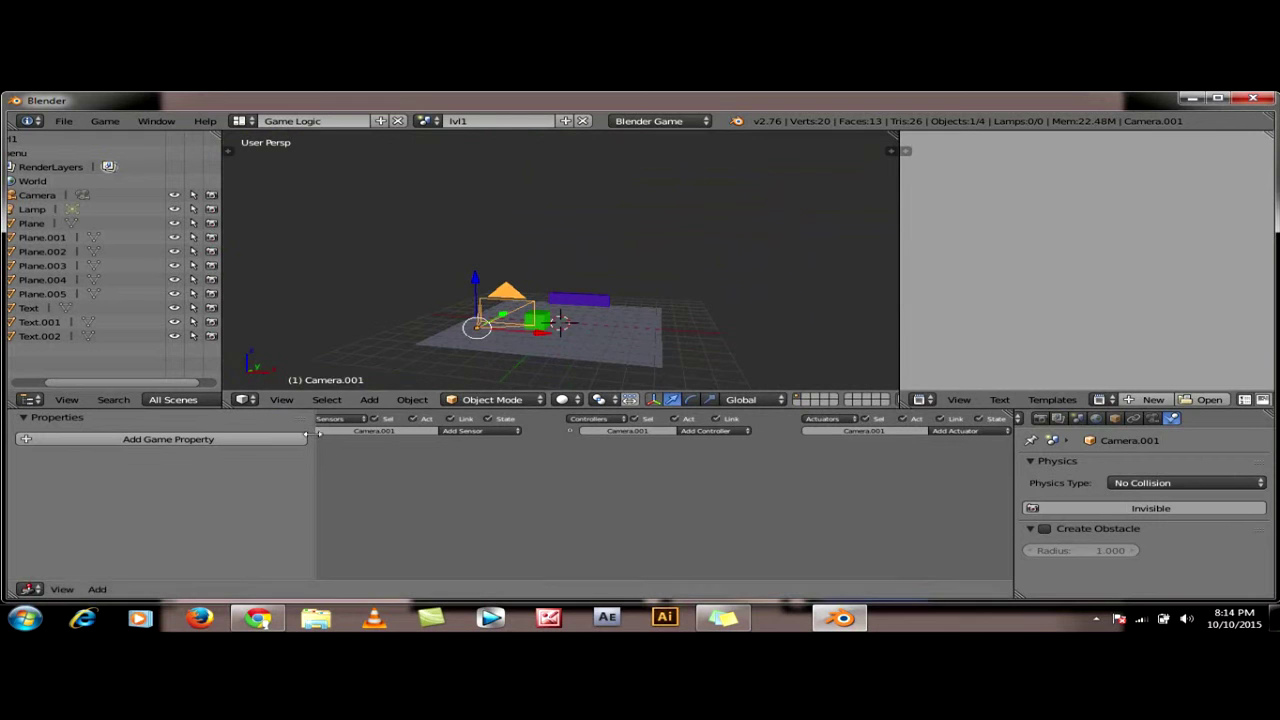
pyautogui.click(282, 399)
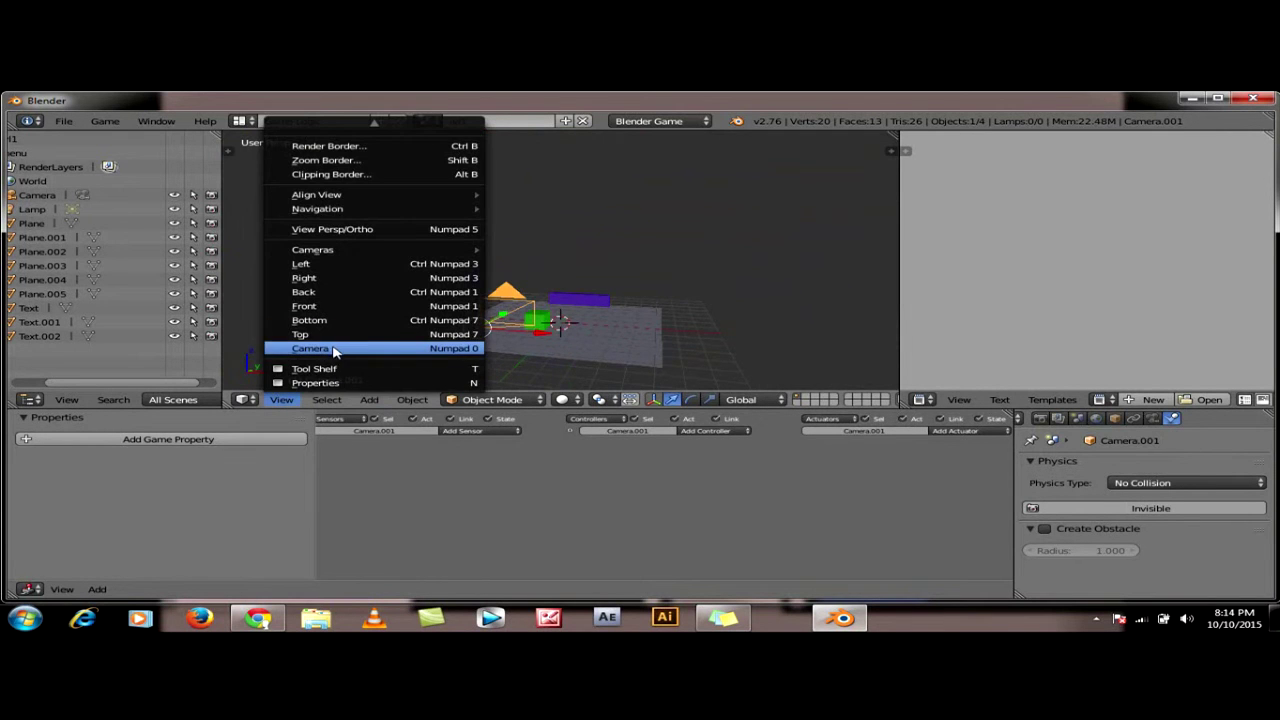
pyautogui.click(335, 350)
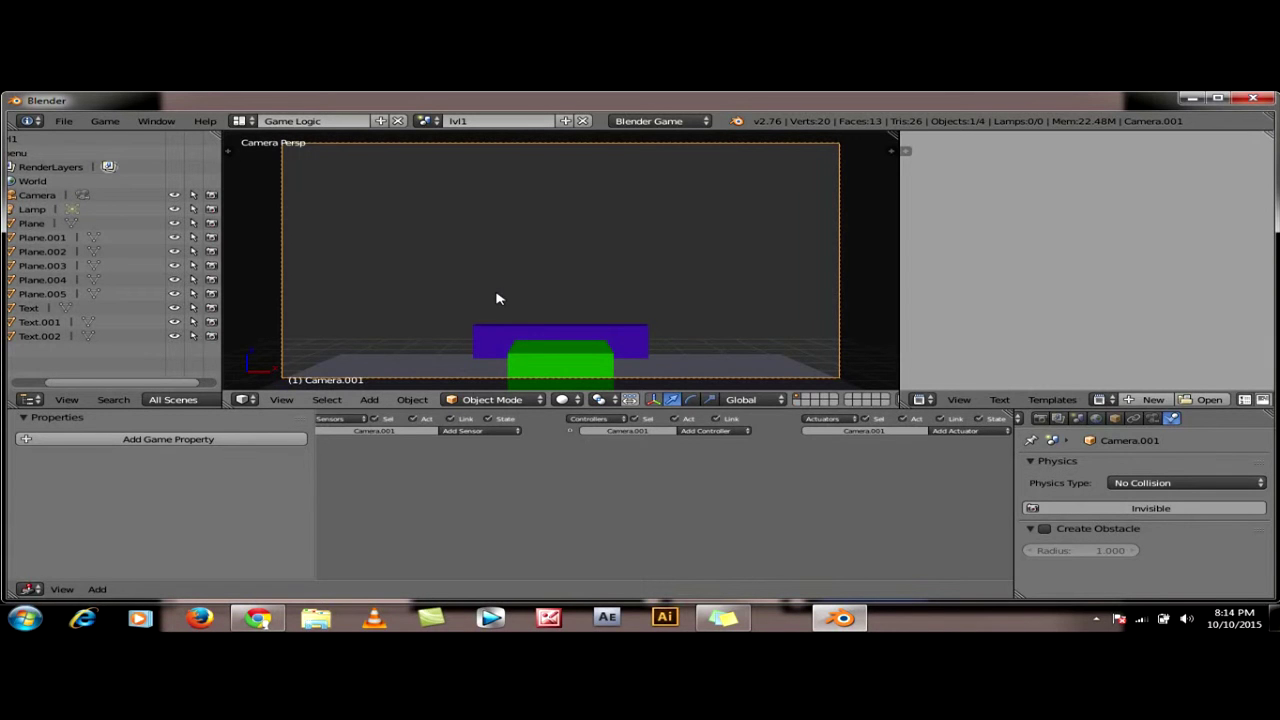
# Lower the camera further on Z, then zoom into the camera view framing cube and wall
pyautogui.scroll(-2, 612, 212)
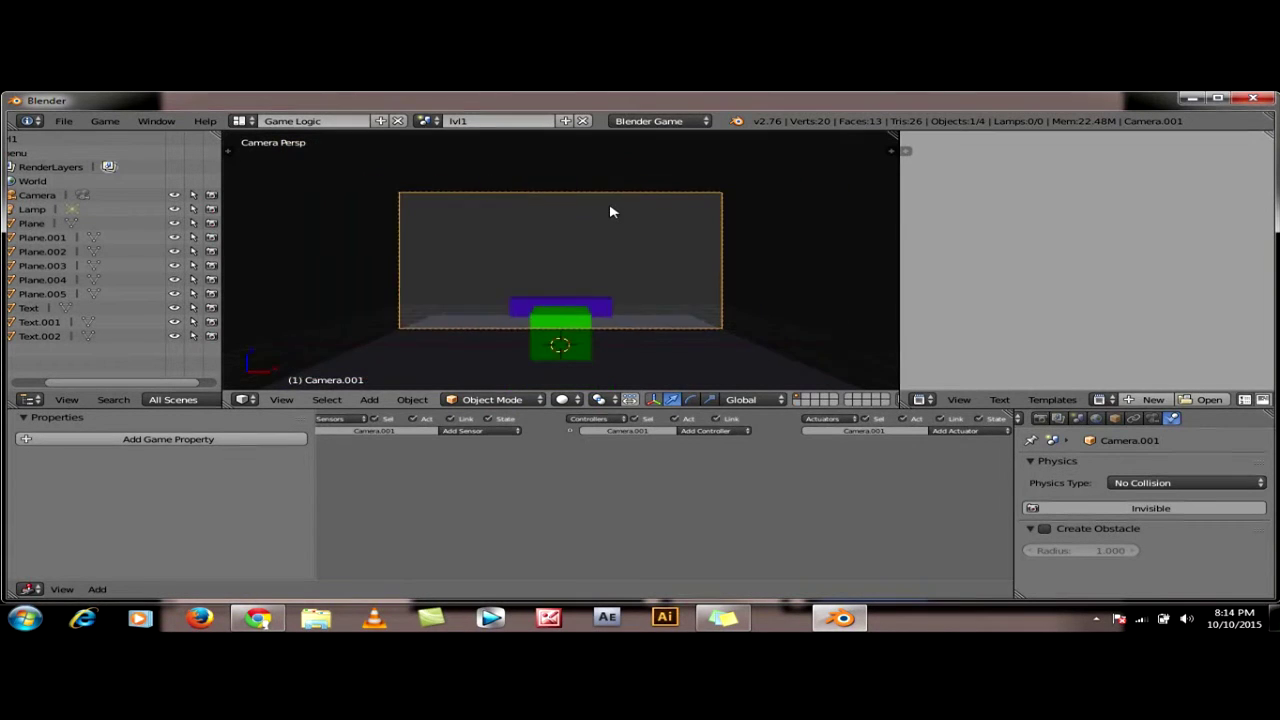
pyautogui.scroll(-3, 612, 212)
pyautogui.moveTo(645, 196); pyautogui.dragTo(586, 183, button='middle')
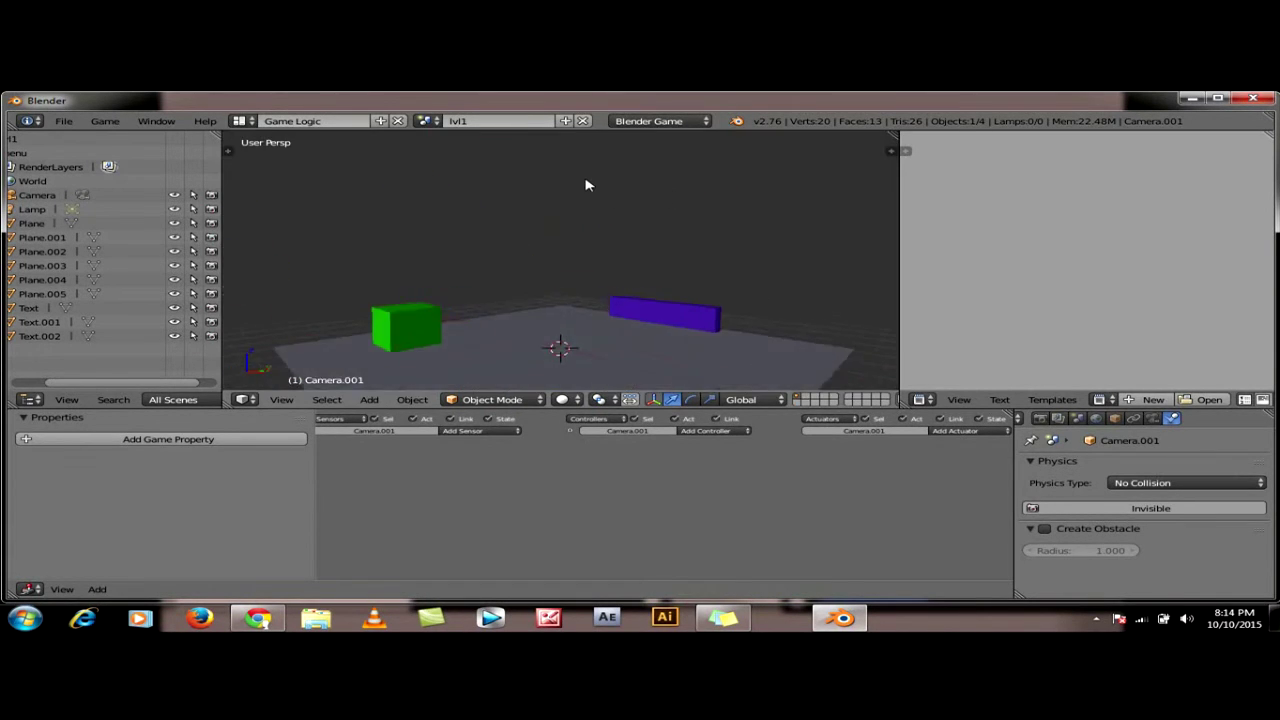
pyautogui.scroll(-4, 586, 183)
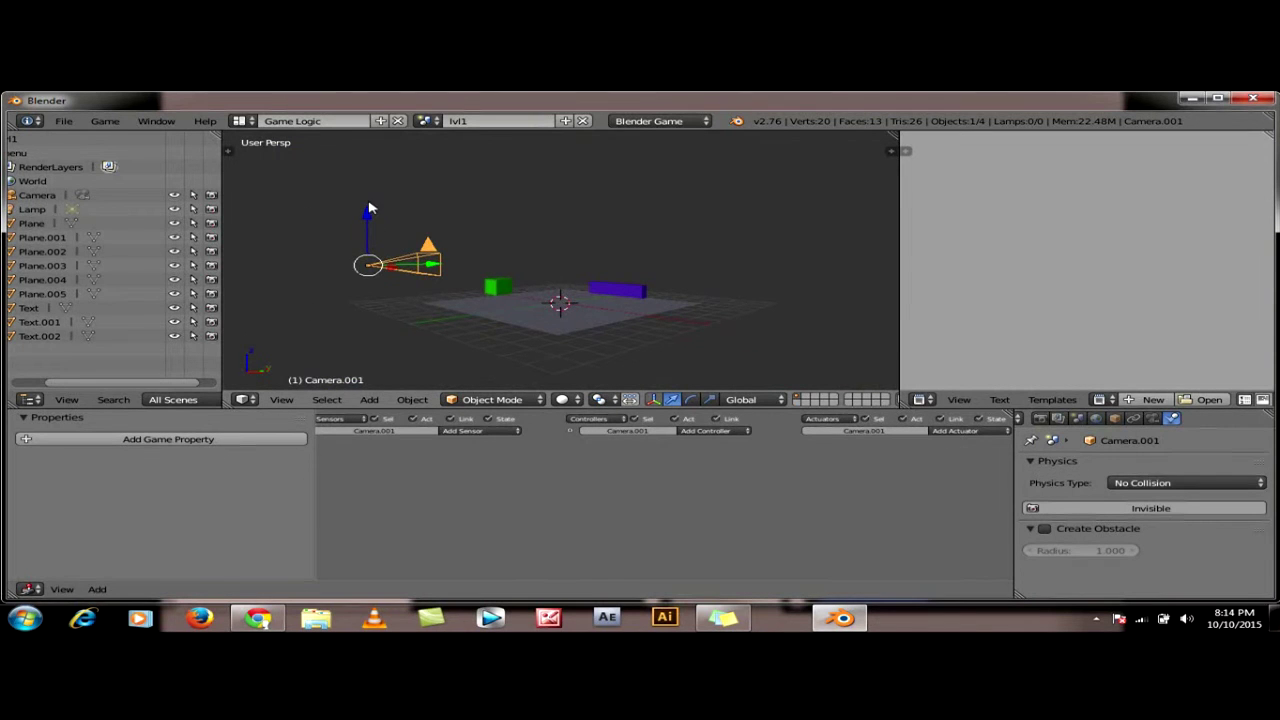
pyautogui.moveTo(367, 216); pyautogui.dragTo(366, 239)
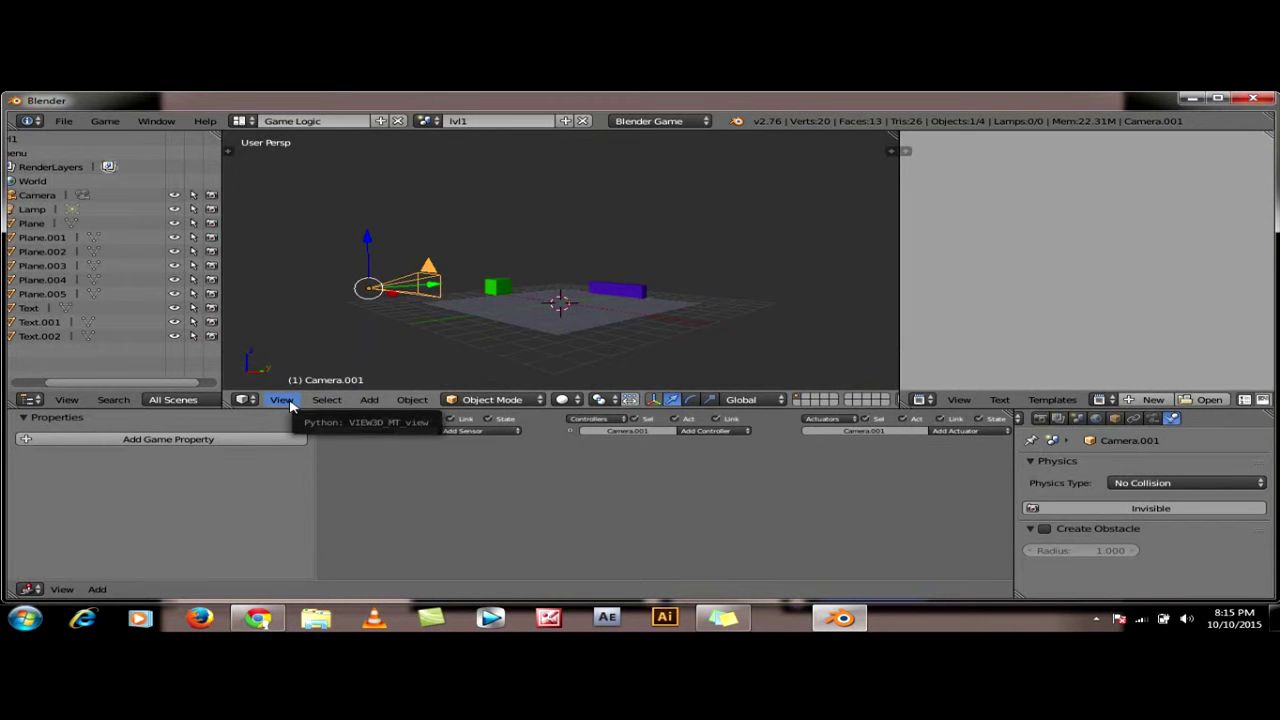
pyautogui.click(282, 400)
pyautogui.click(340, 349)
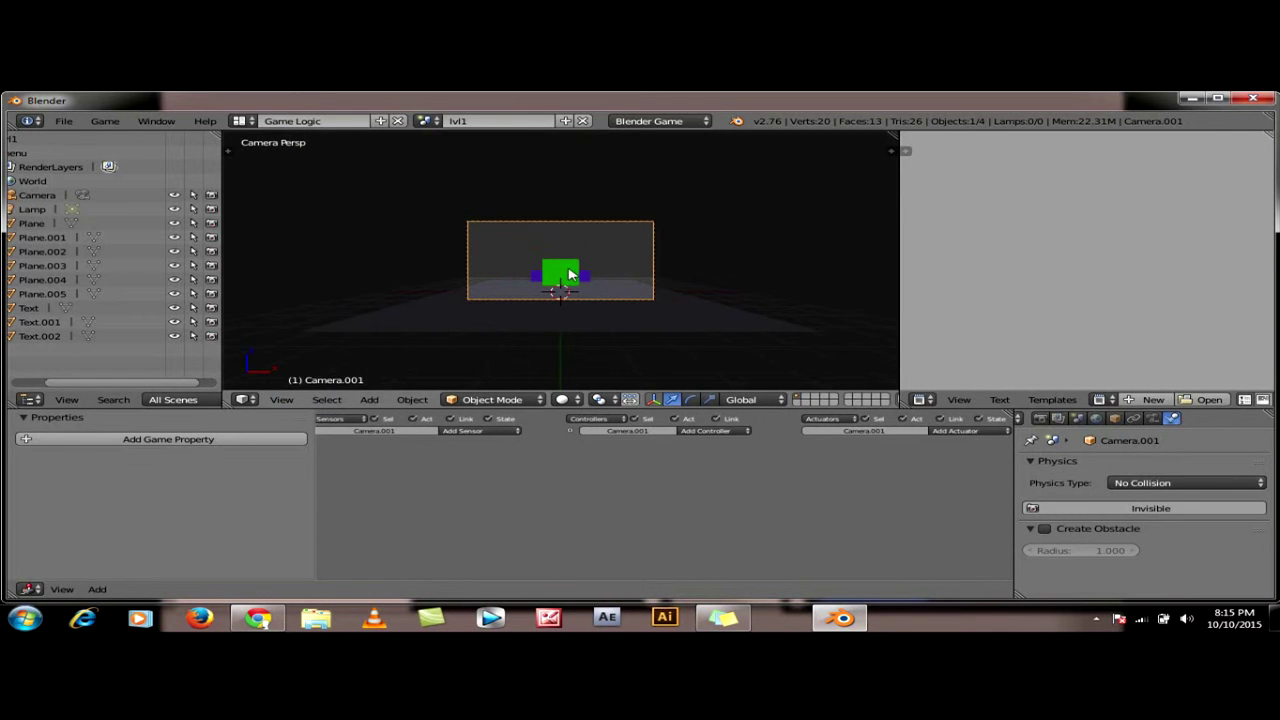
pyautogui.scroll(2, 570, 275)
pyautogui.scroll(3, 570, 275)
pyautogui.scroll(1, 570, 275)
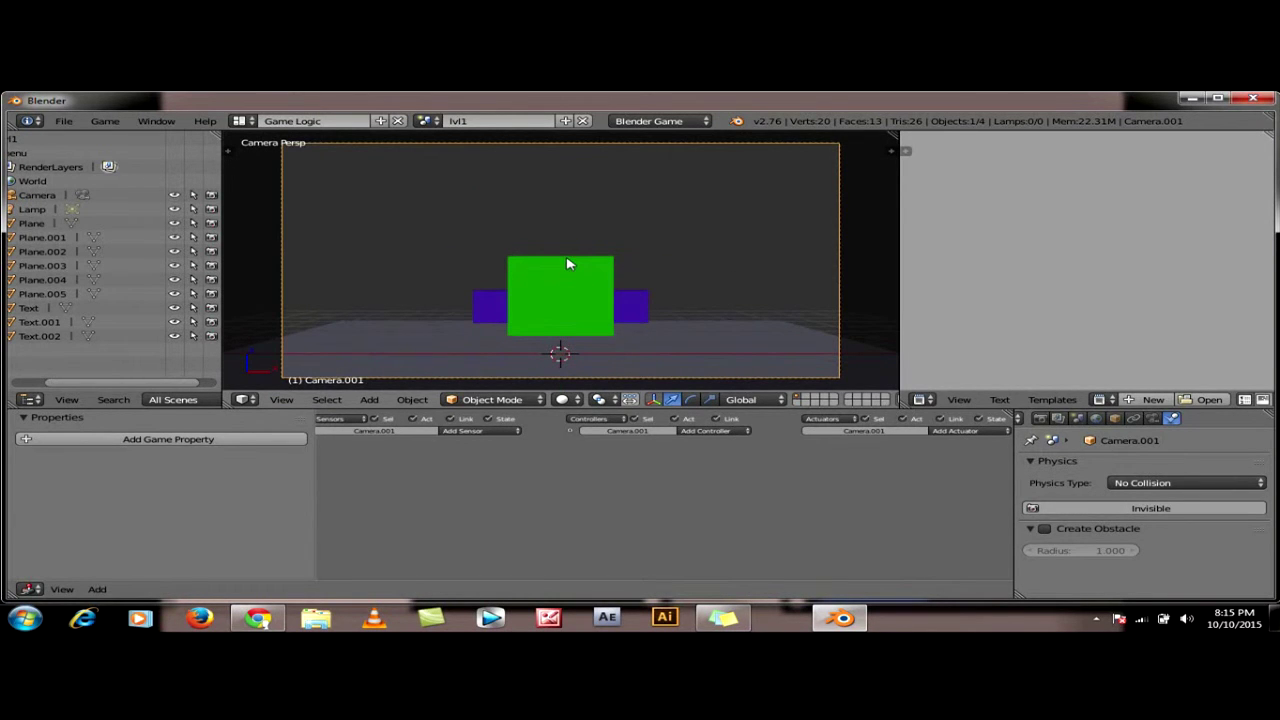
# Test-run lvl1 with P, stop it, and switch to the menu scene
pyautogui.press('p')
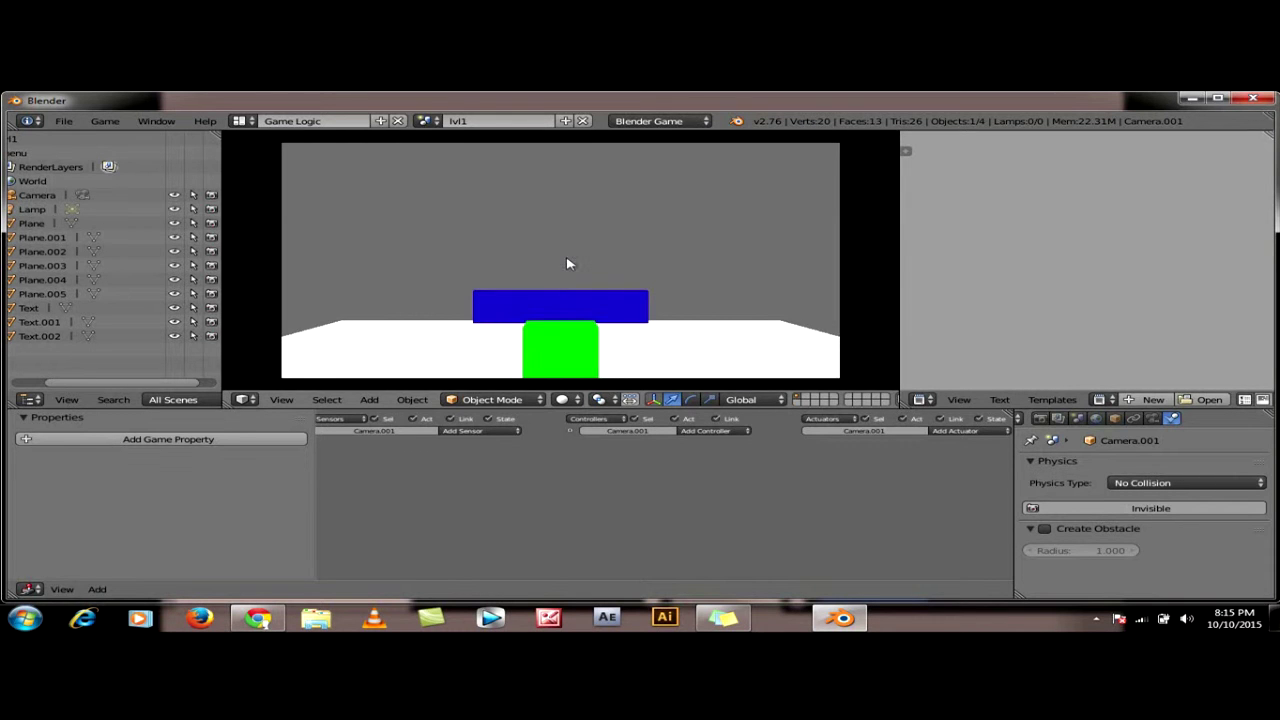
pyautogui.press('Escape')
pyautogui.click(426, 120)
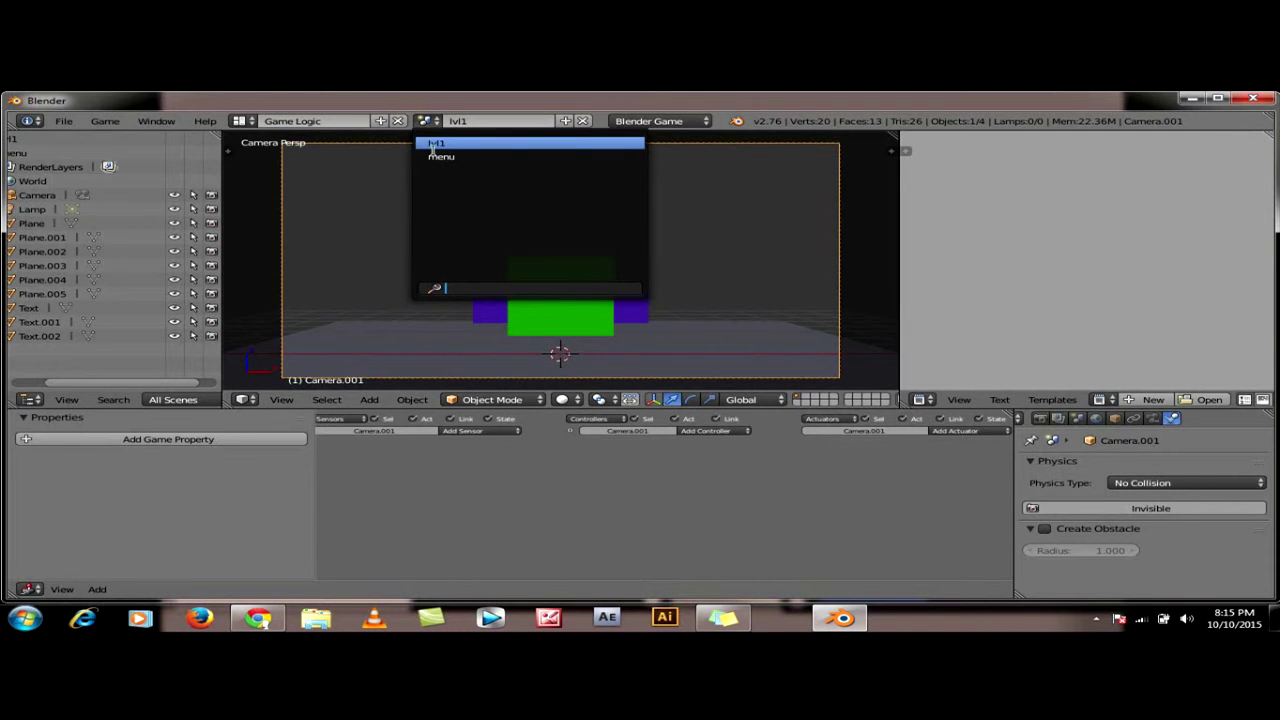
pyautogui.click(440, 157)
# Run the menu, confirm the level 1 button loads lvl1, then return to lvl1
pyautogui.press('p')
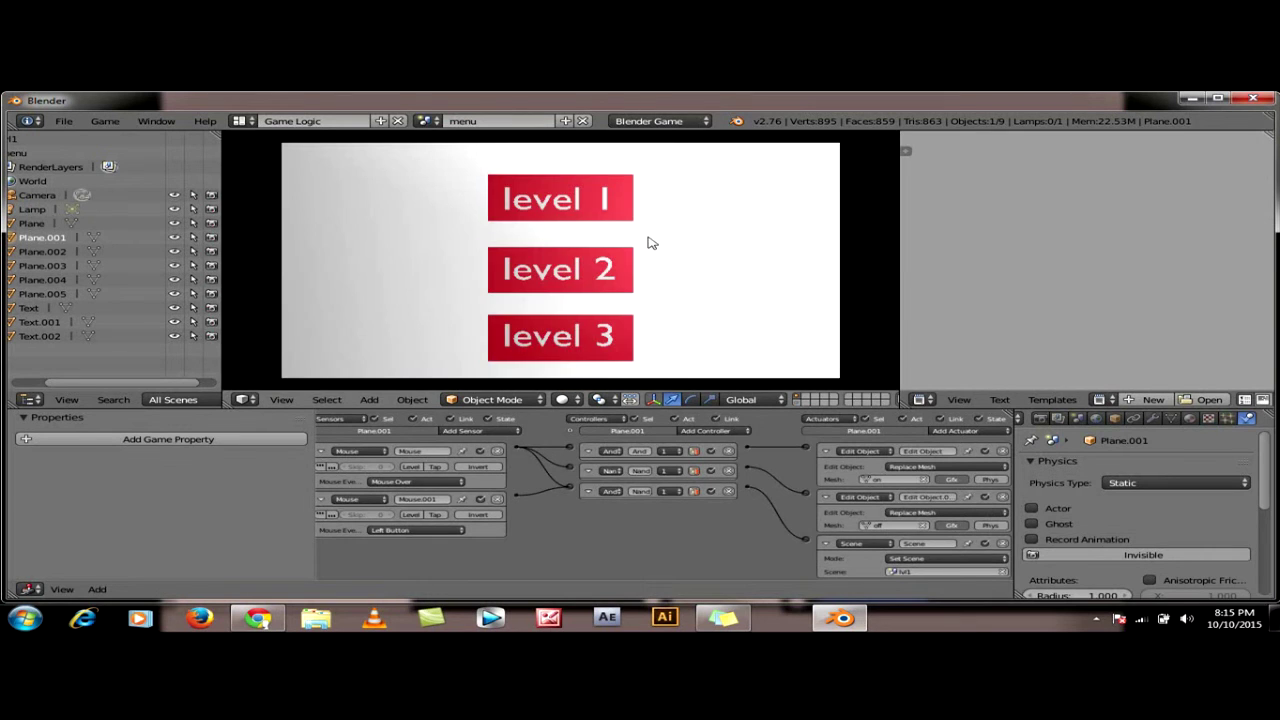
pyautogui.click(614, 201)
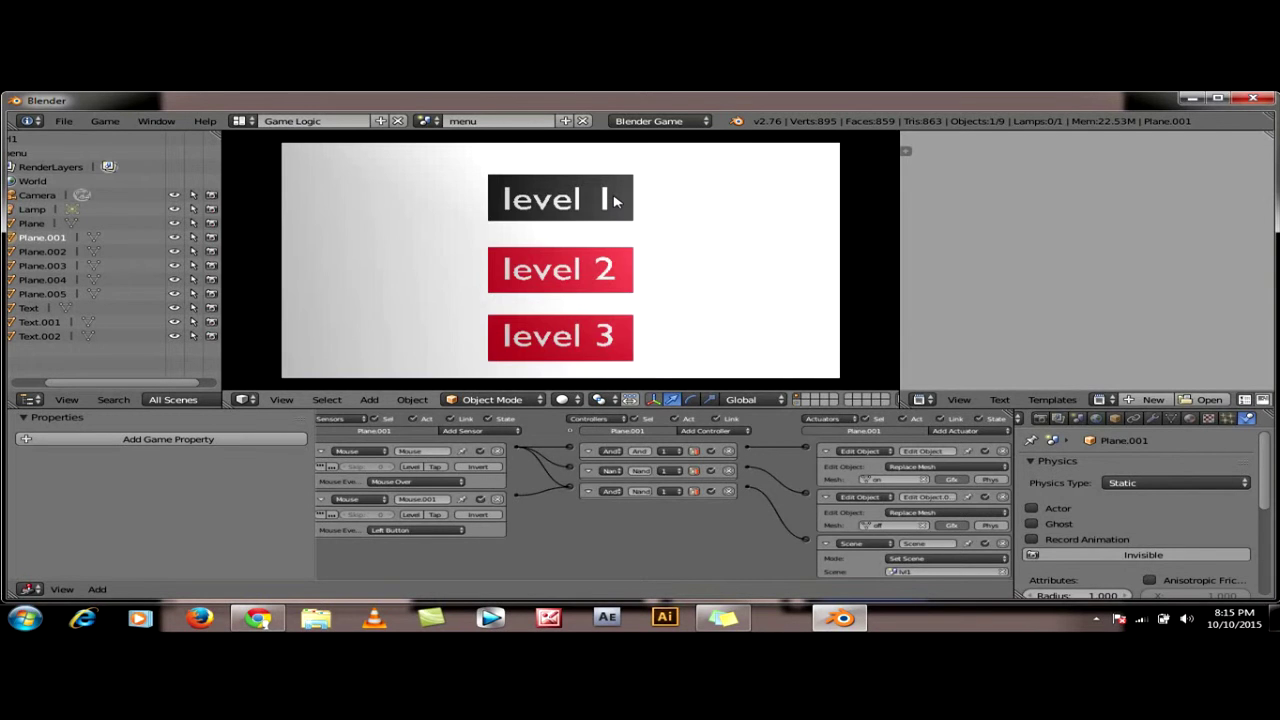
pyautogui.press('Escape')
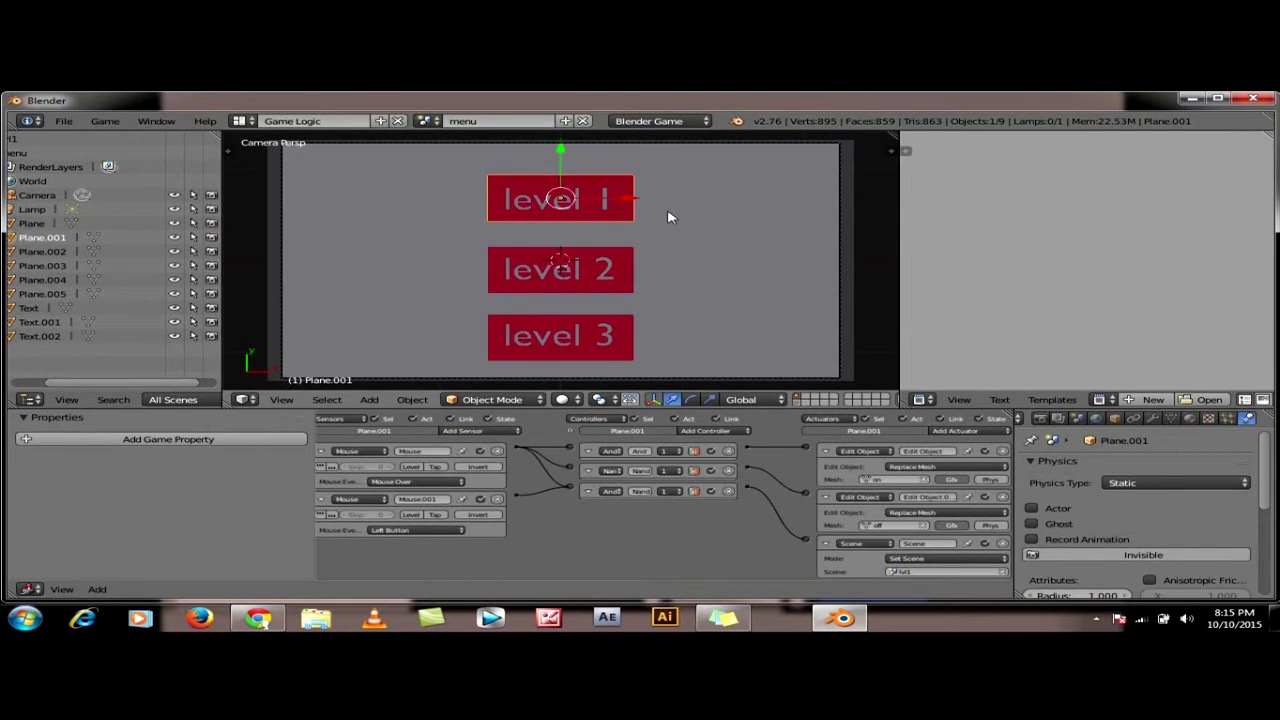
pyautogui.click(425, 121)
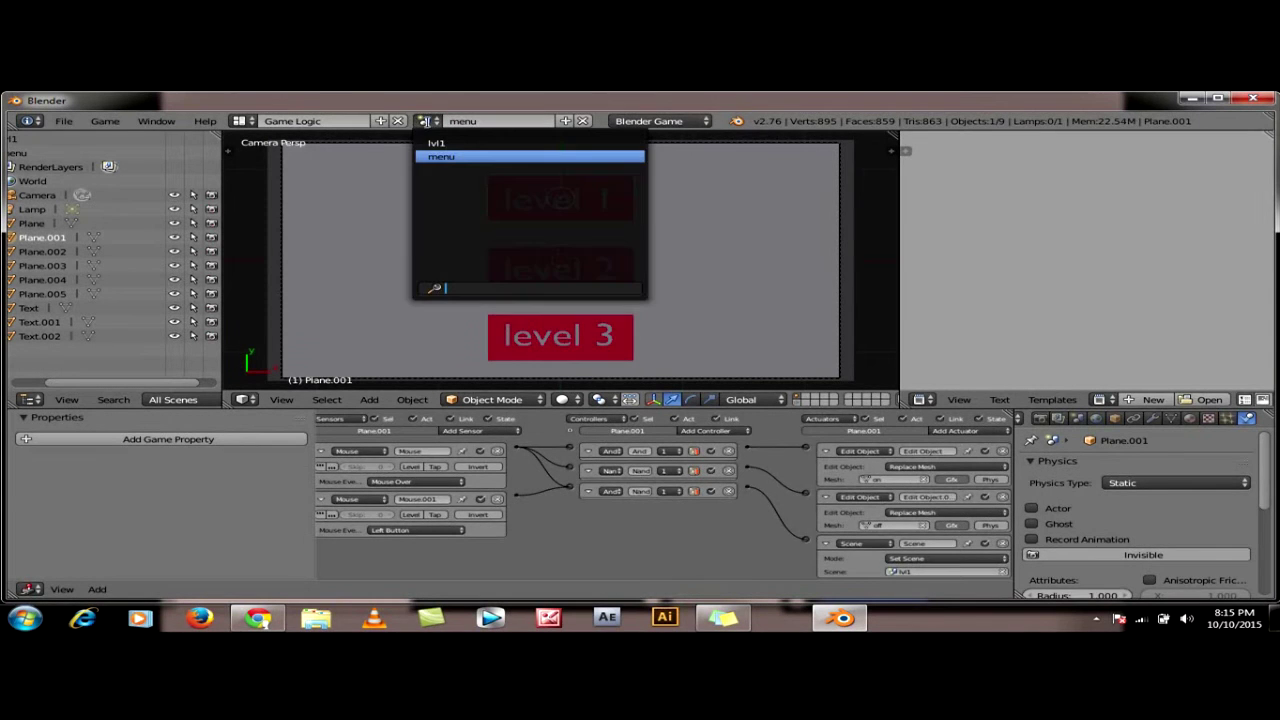
pyautogui.click(433, 143)
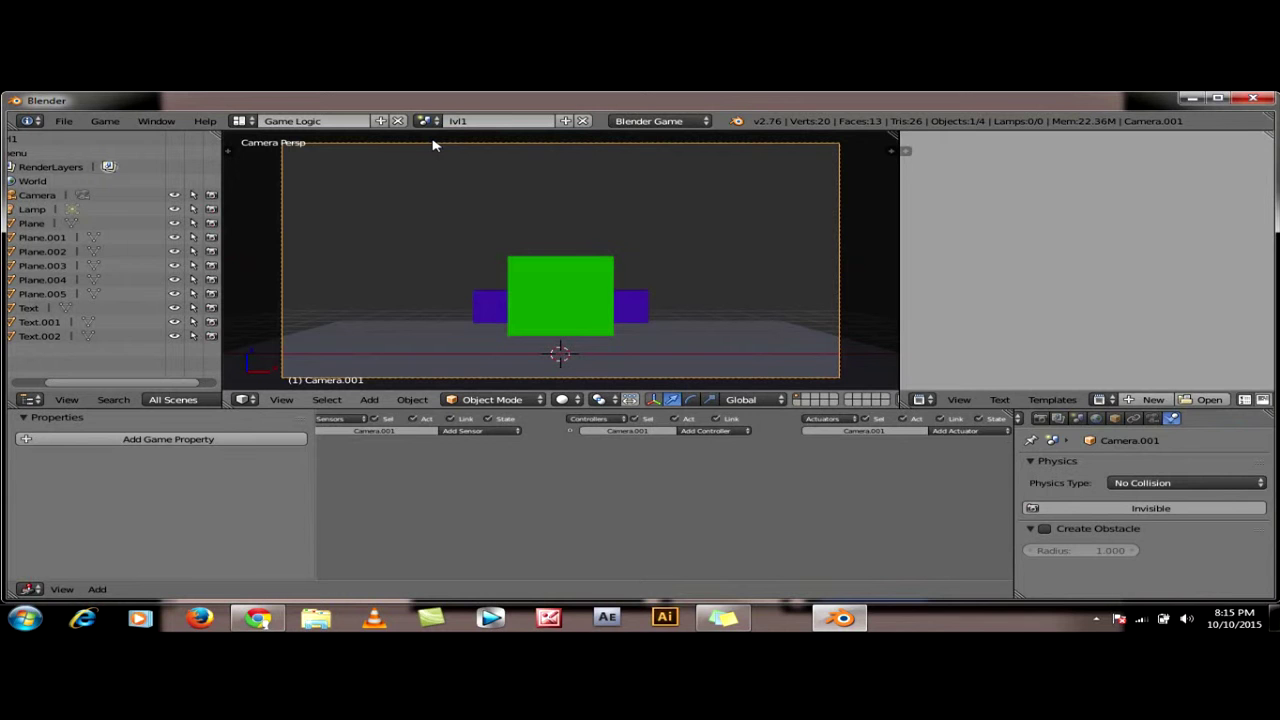
# Create a full copy of the lvl1 scene named lvl2
pyautogui.click(566, 121)
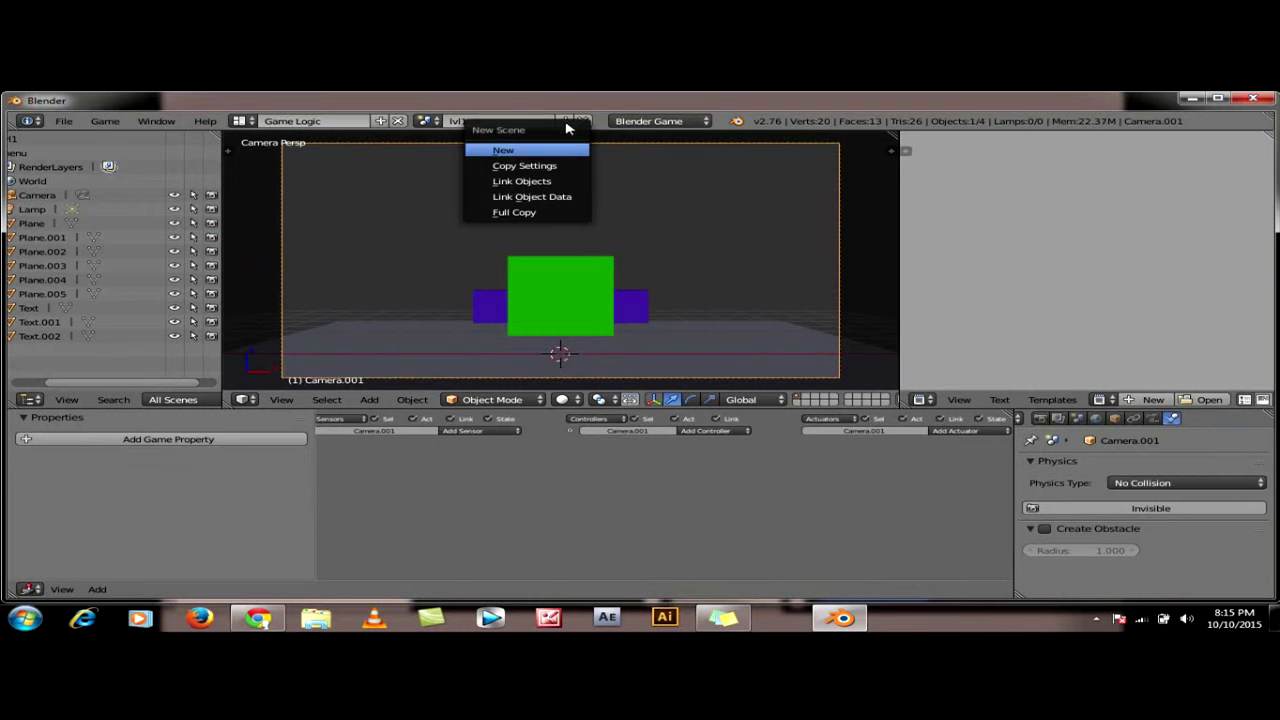
pyautogui.click(540, 212)
pyautogui.doubleClick(493, 121)
pyautogui.press('BackSpace')
pyautogui.write('2')
pyautogui.press('Return')
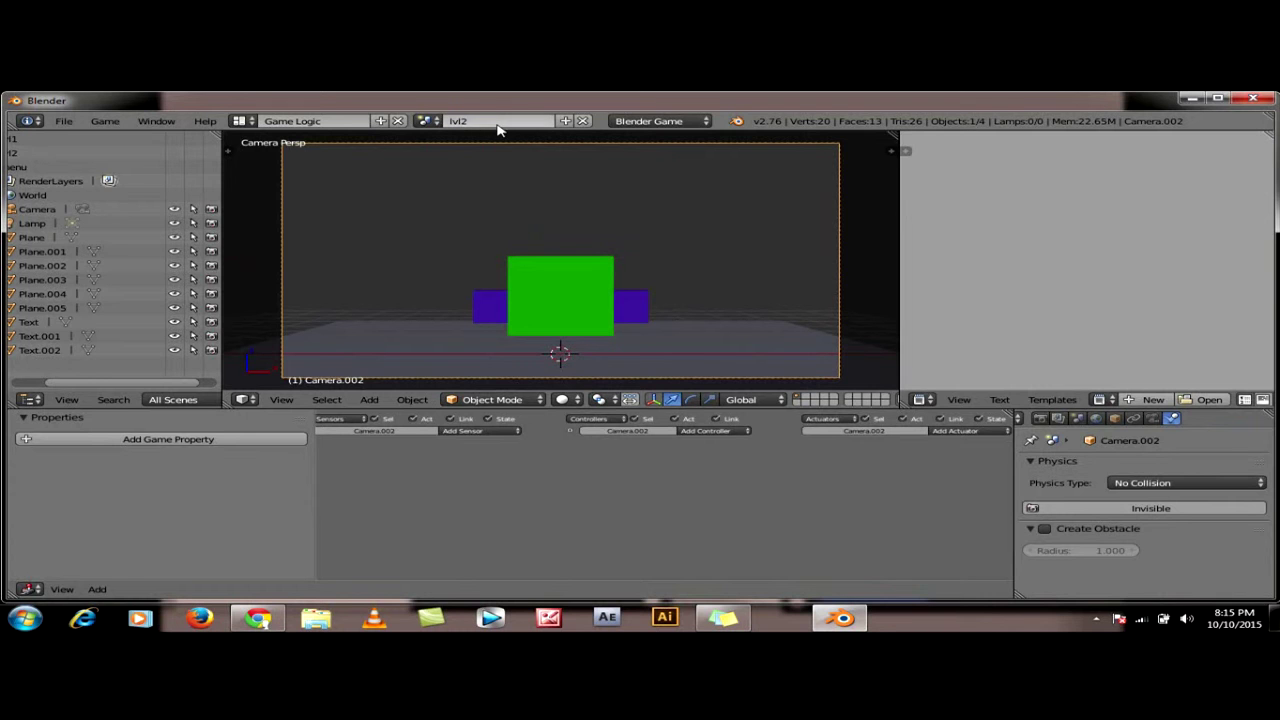
# Create another full copy named lvl3, then switch to the lvl2 scene
pyautogui.click(566, 121)
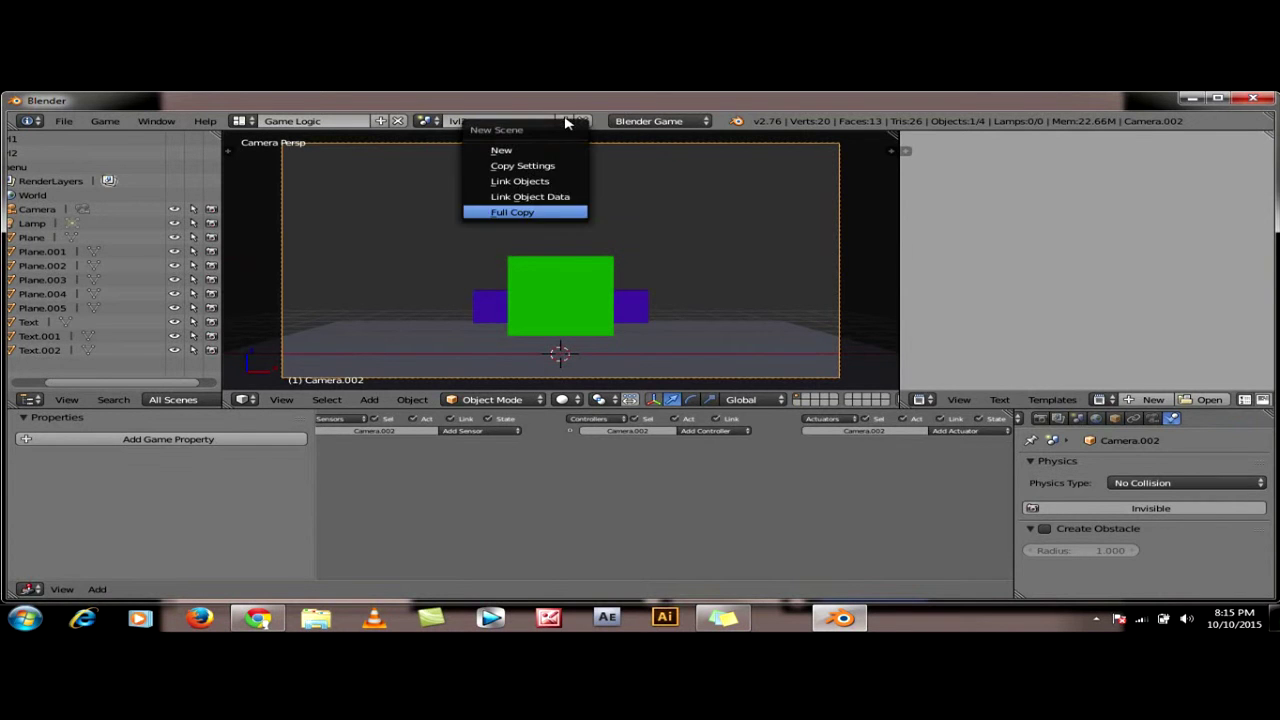
pyautogui.click(538, 213)
pyautogui.click(505, 121)
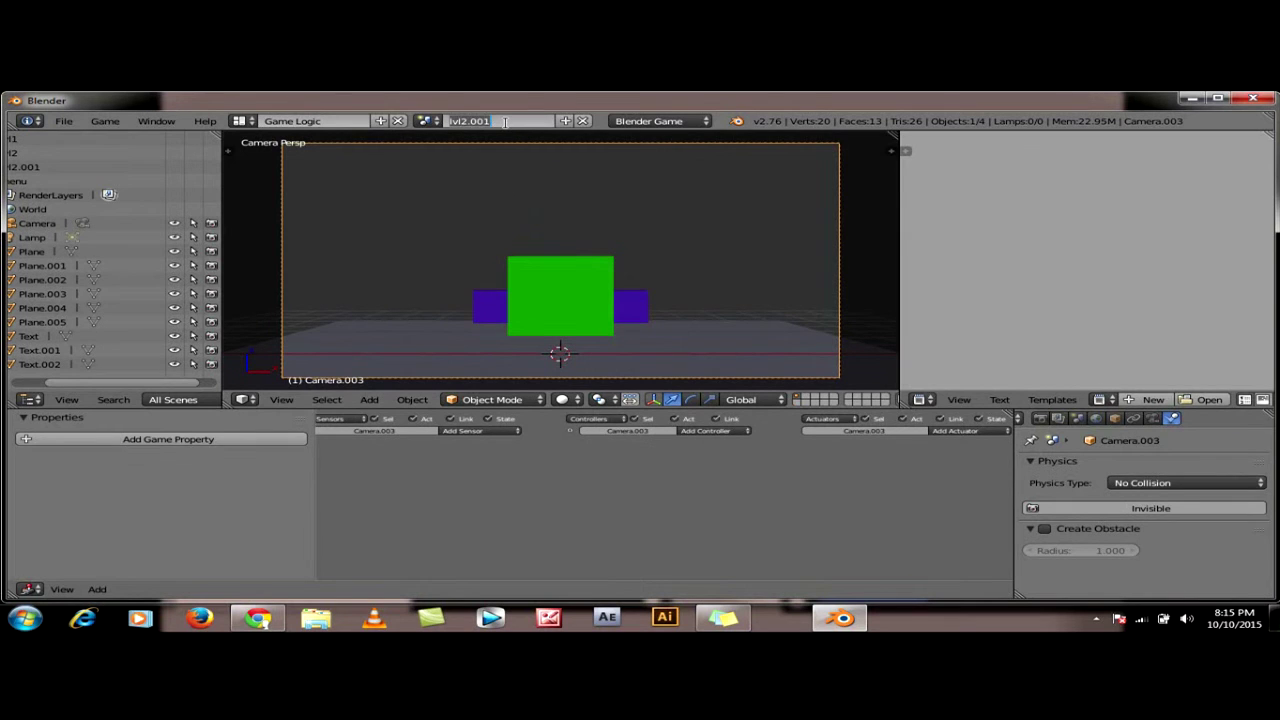
pyautogui.write('lvl')
pyautogui.write('3')
pyautogui.press('Return')
pyautogui.click(432, 124)
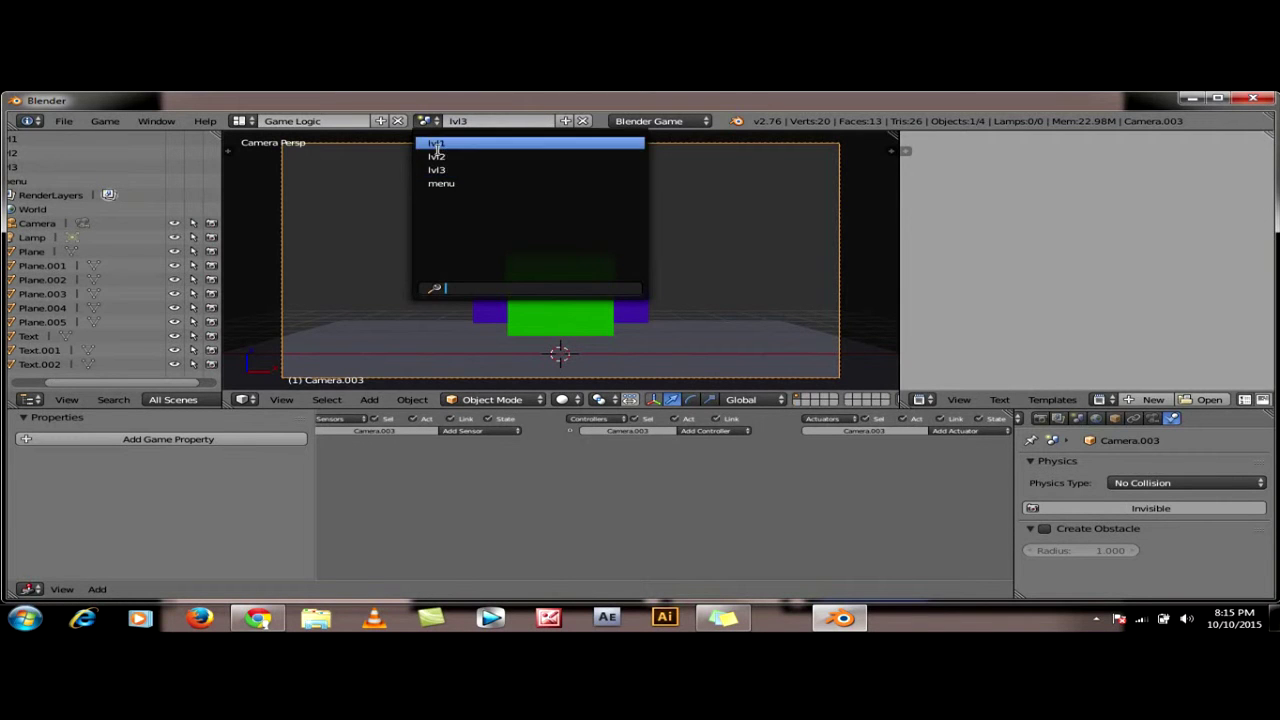
pyautogui.click(442, 156)
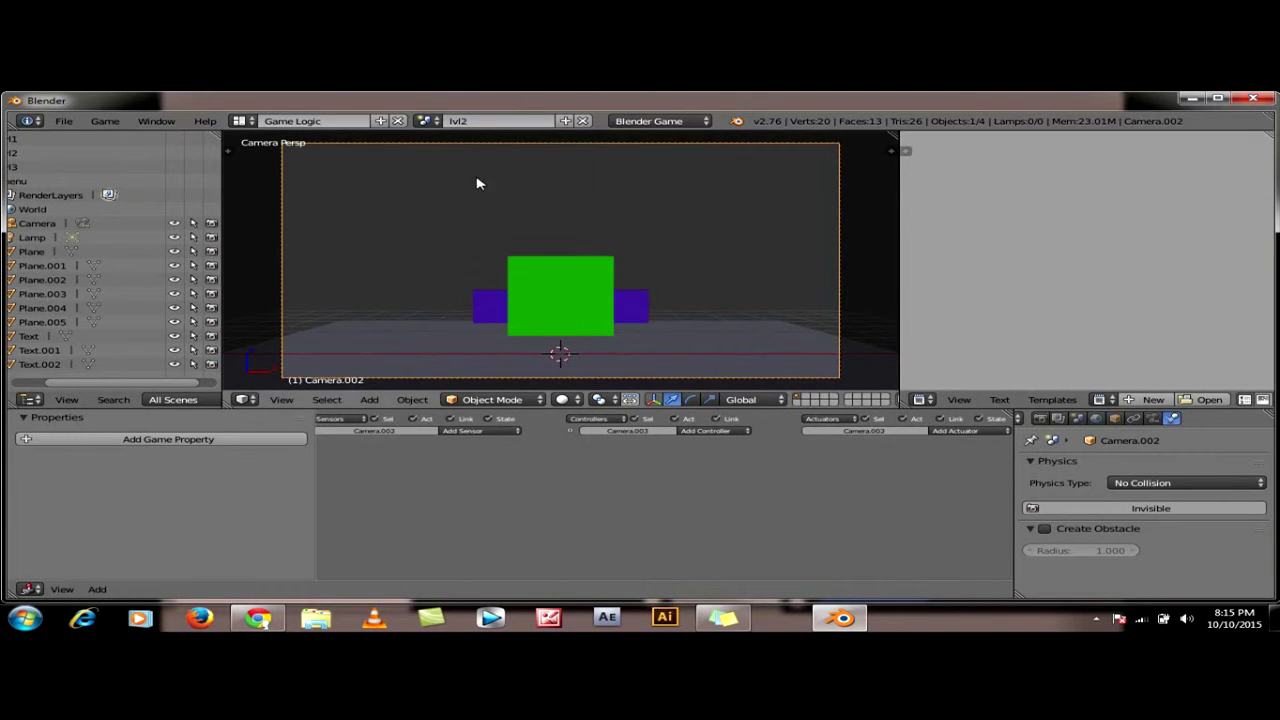
# Set the lvl2 player cube's diffuse material colour to red
pyautogui.rightClick(555, 279)
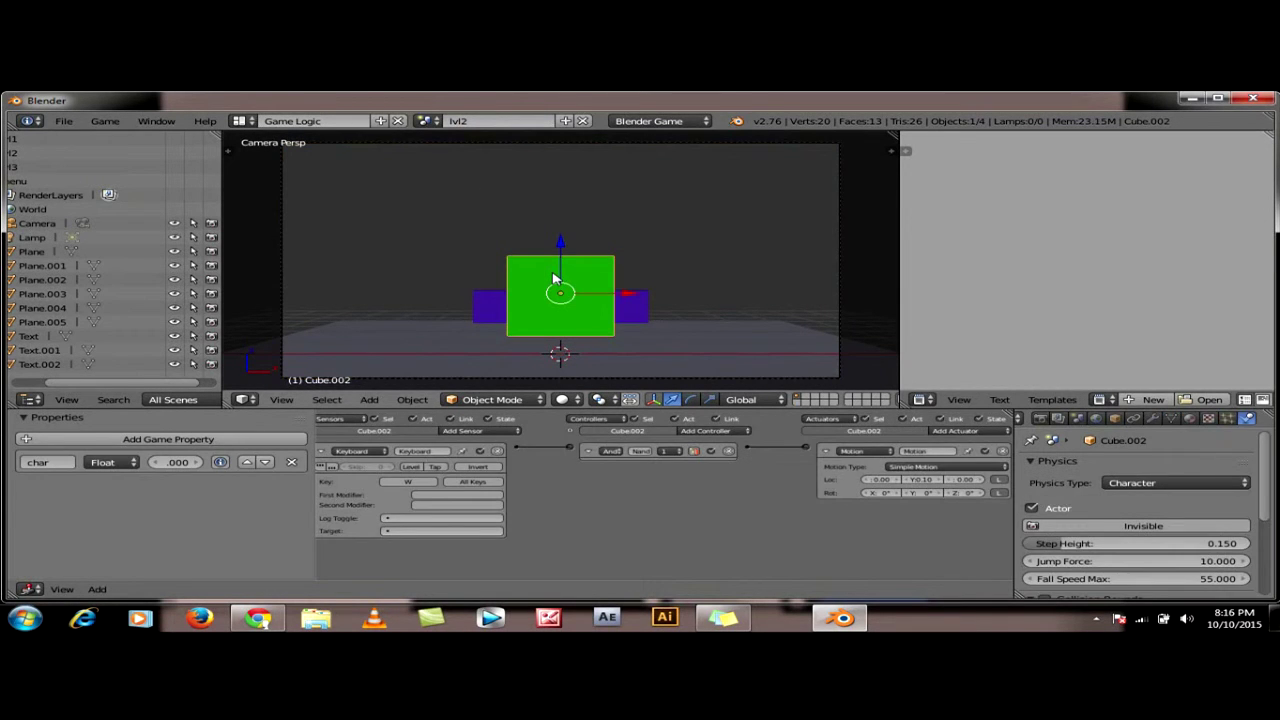
pyautogui.click(1191, 419)
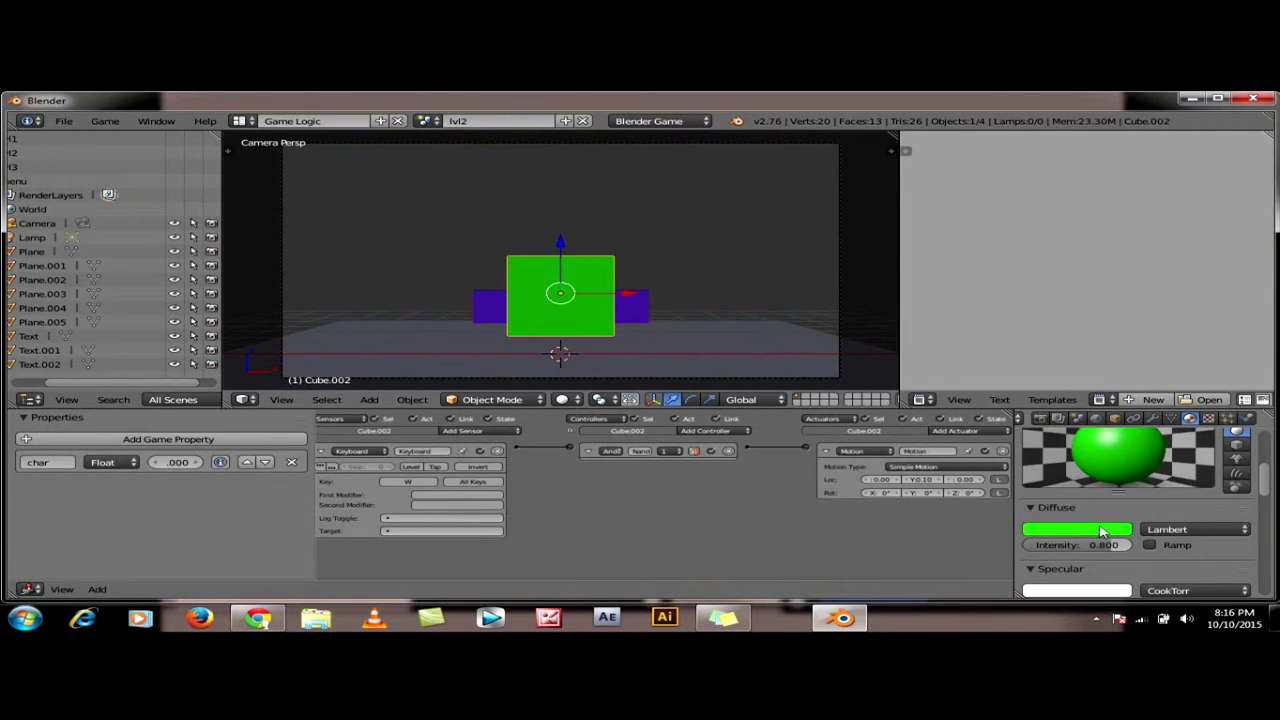
pyautogui.click(1103, 531)
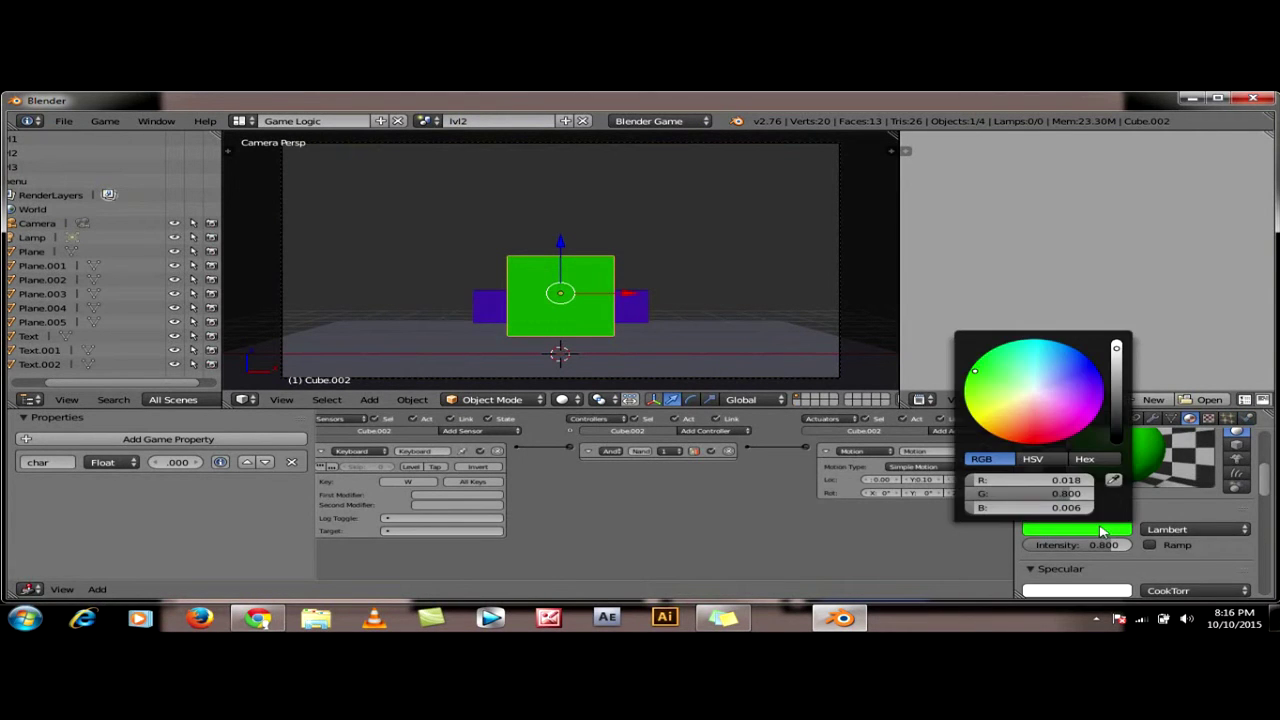
pyautogui.click(1047, 443)
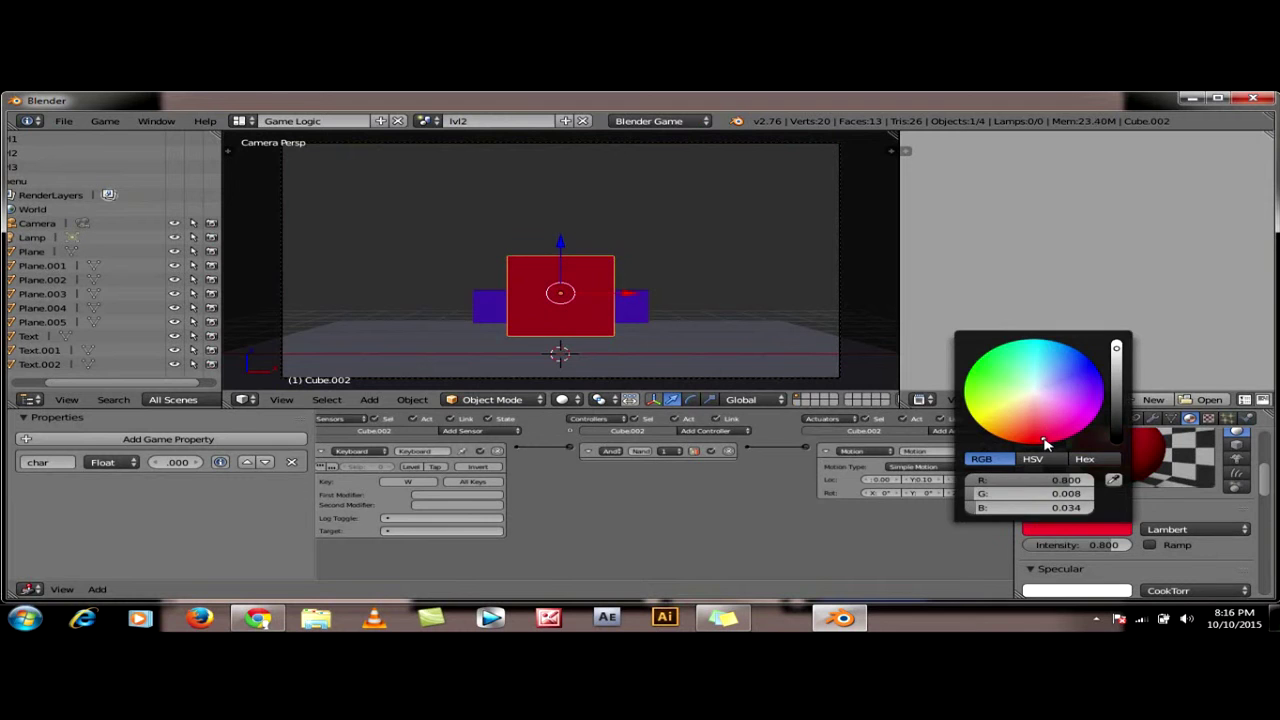
# Switch to lvl3 and set its player cube's diffuse colour to magenta
pyautogui.click(432, 121)
pyautogui.click(445, 174)
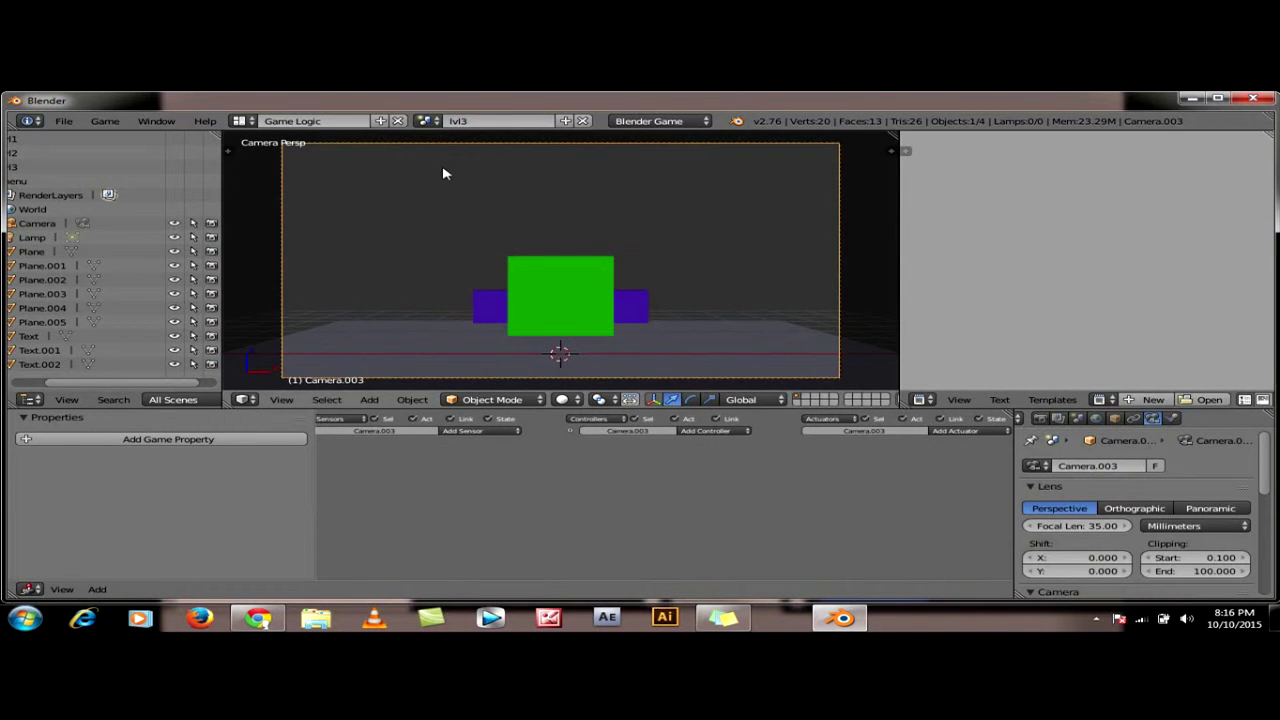
pyautogui.rightClick(540, 264)
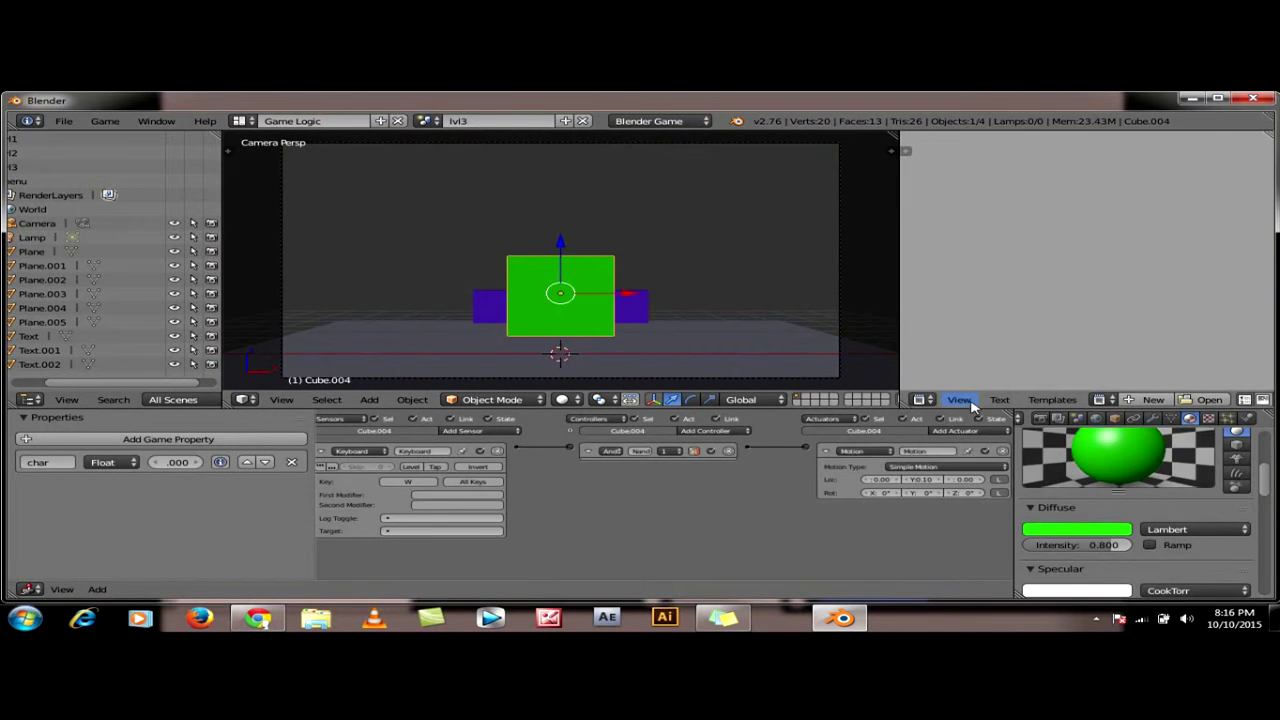
pyautogui.click(1072, 530)
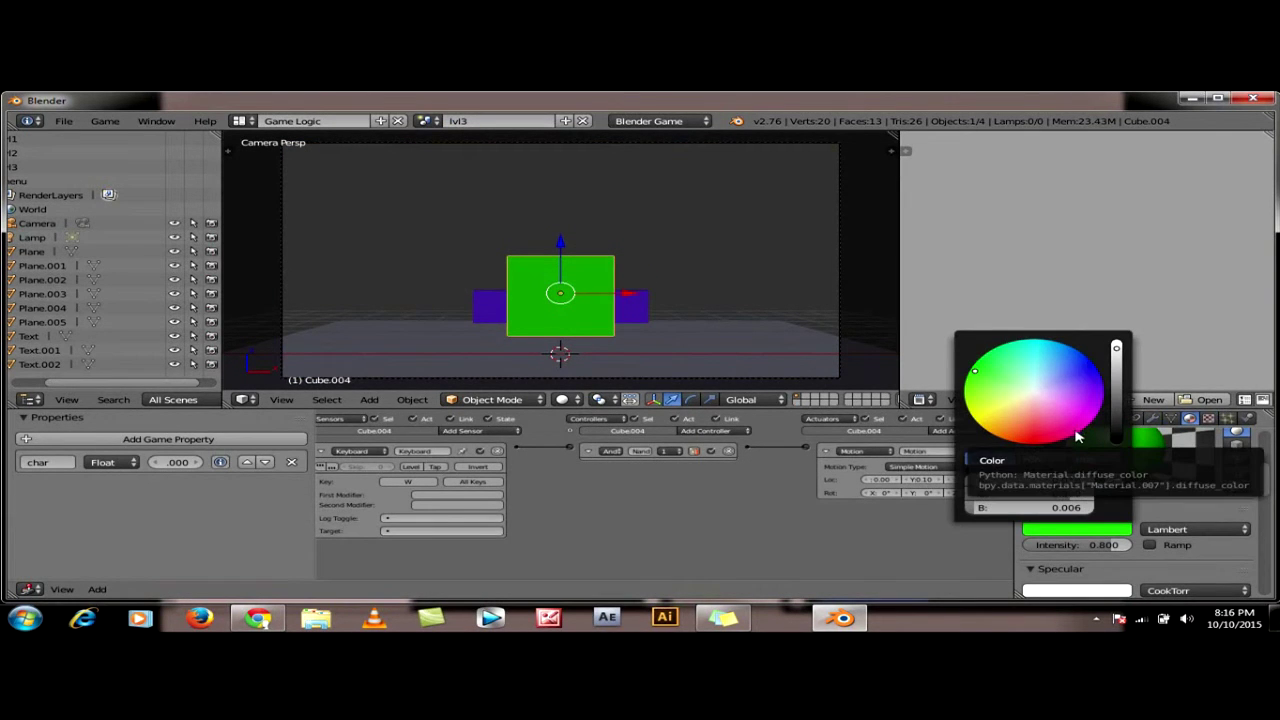
pyautogui.click(1077, 436)
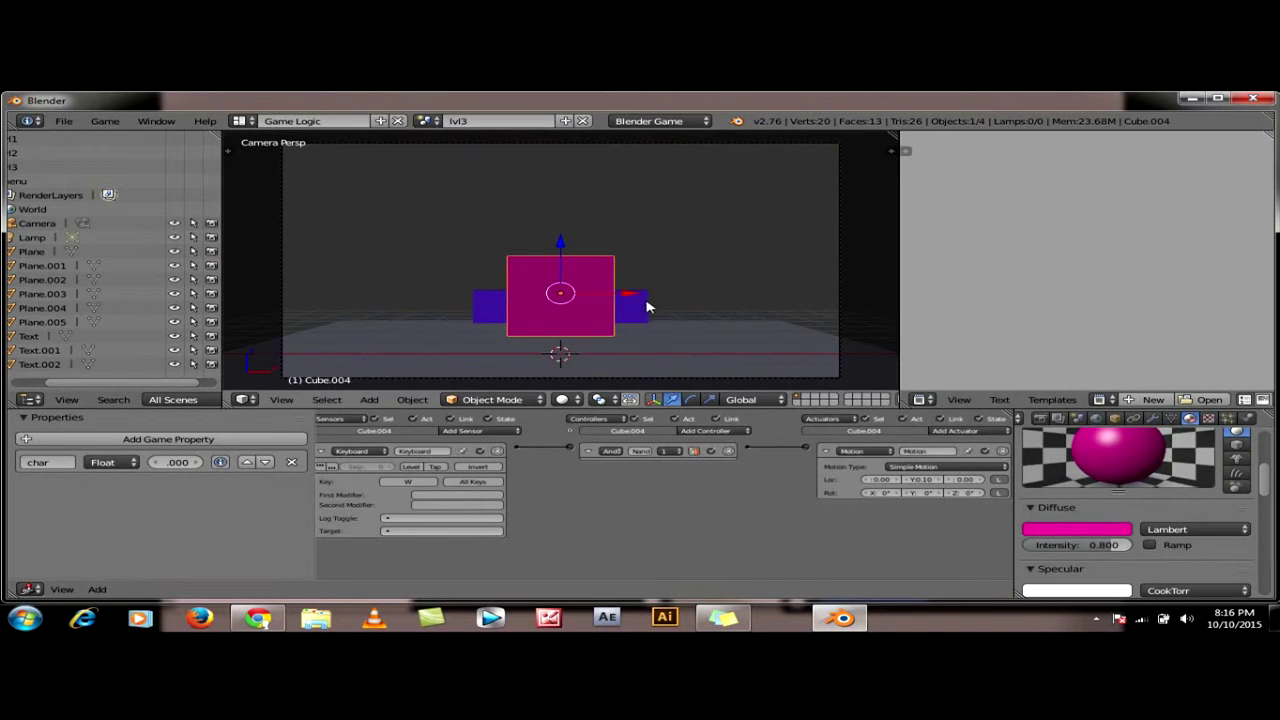
# Select the purple wall, switch to lvl1, and select its wall to show the collision logic bricks
pyautogui.moveTo(648, 303); pyautogui.dragTo(642, 281, button='middle')
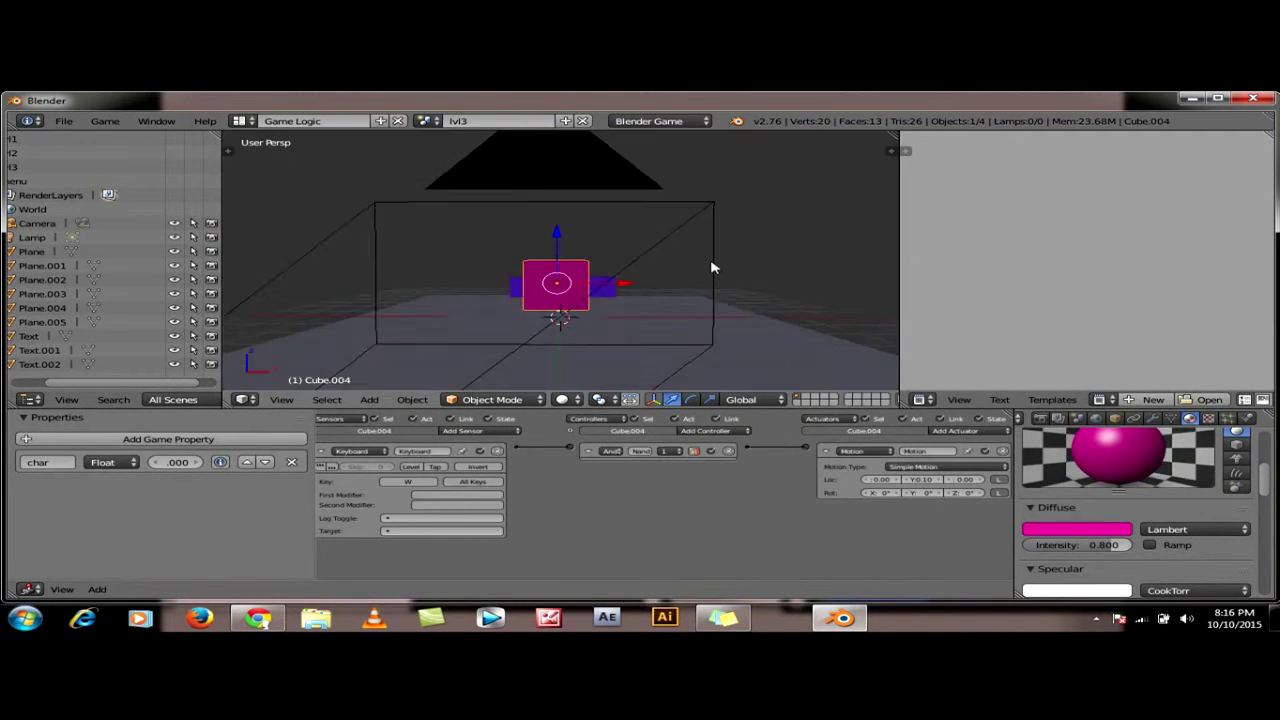
pyautogui.rightClick(642, 281)
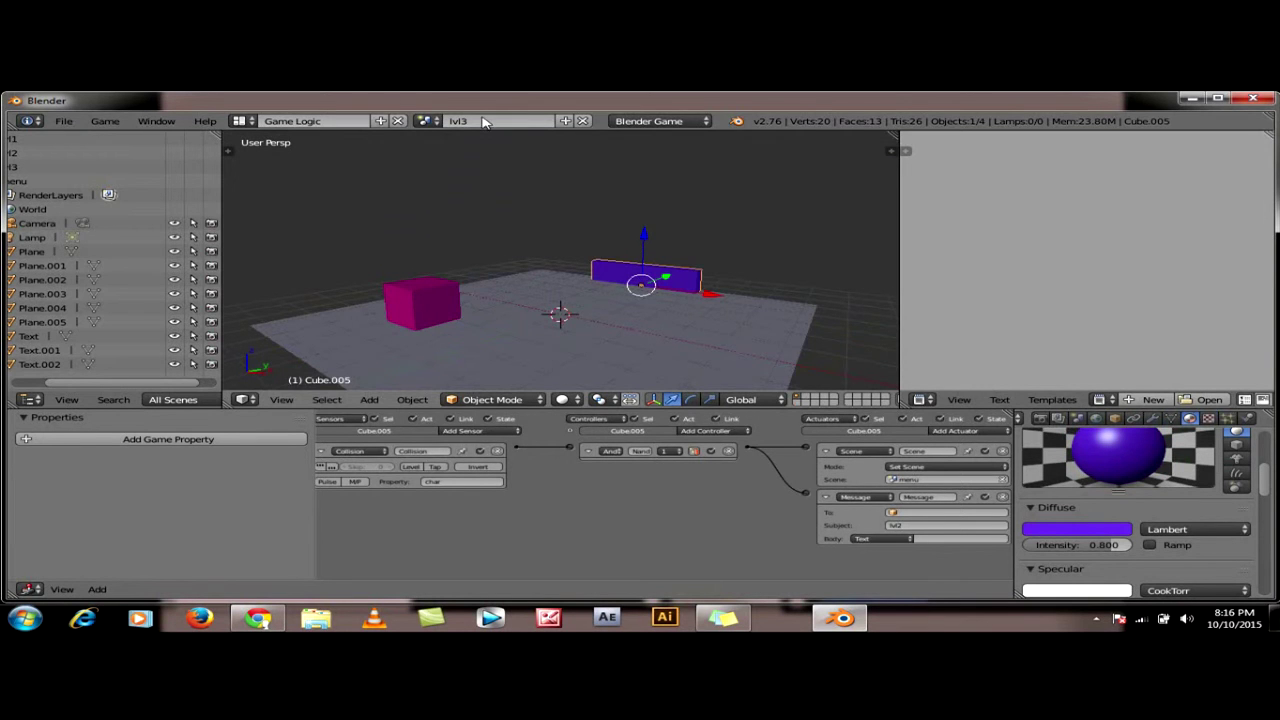
pyautogui.click(424, 121)
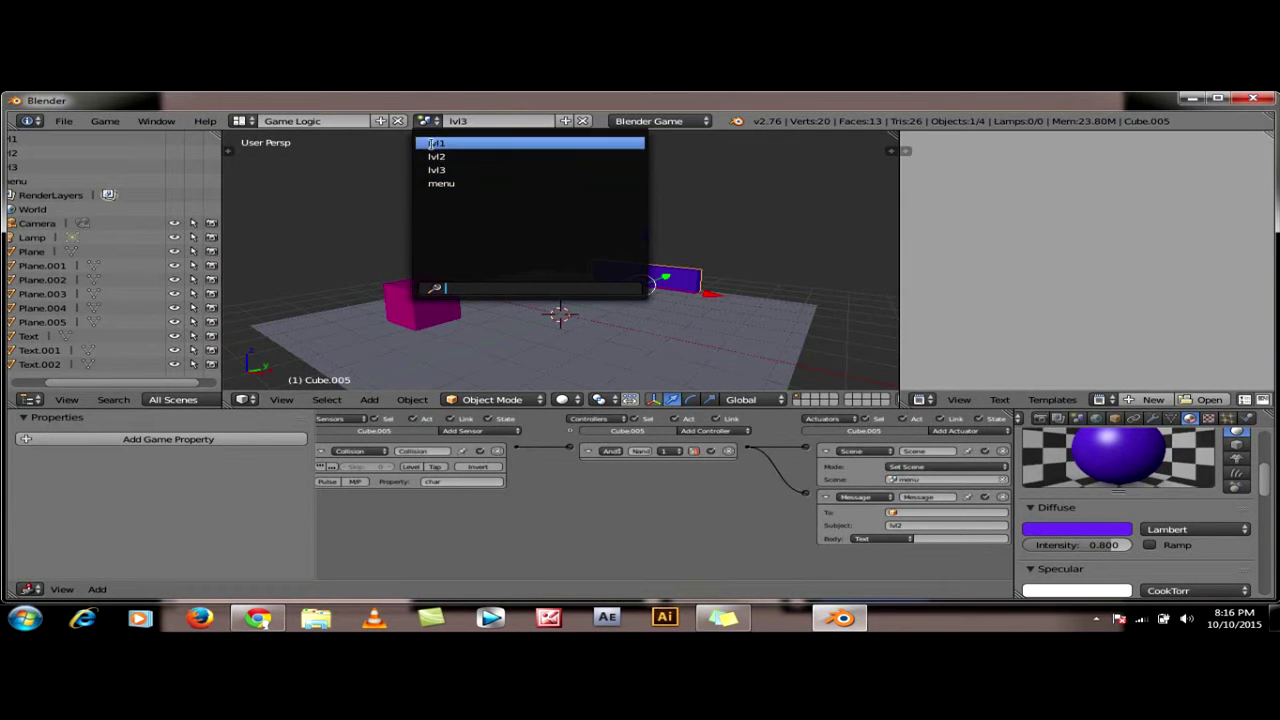
pyautogui.click(433, 144)
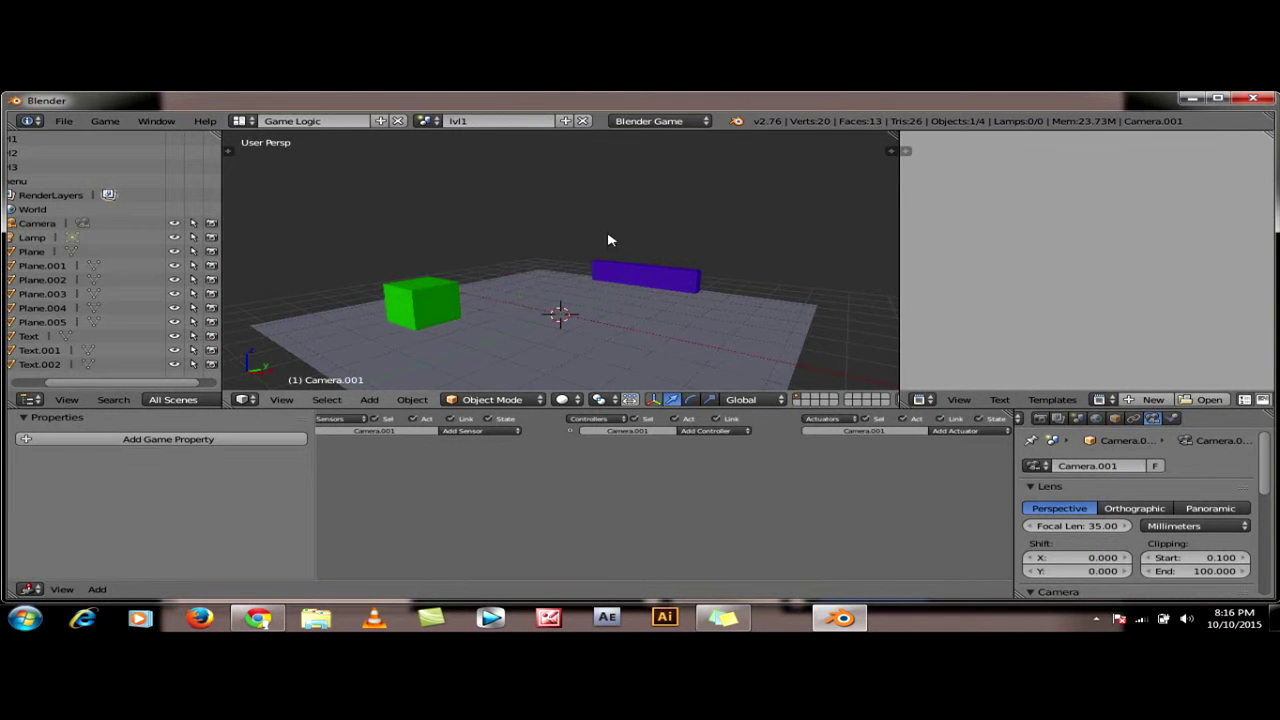
pyautogui.rightClick(663, 283)
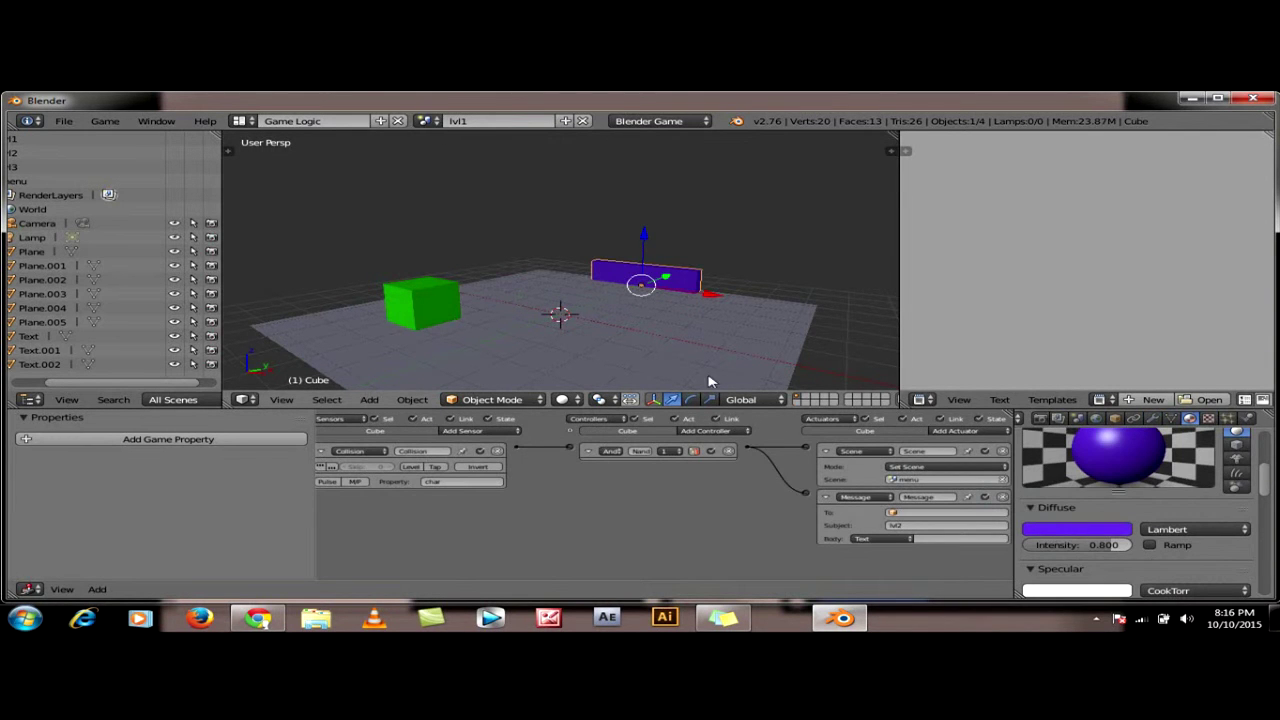
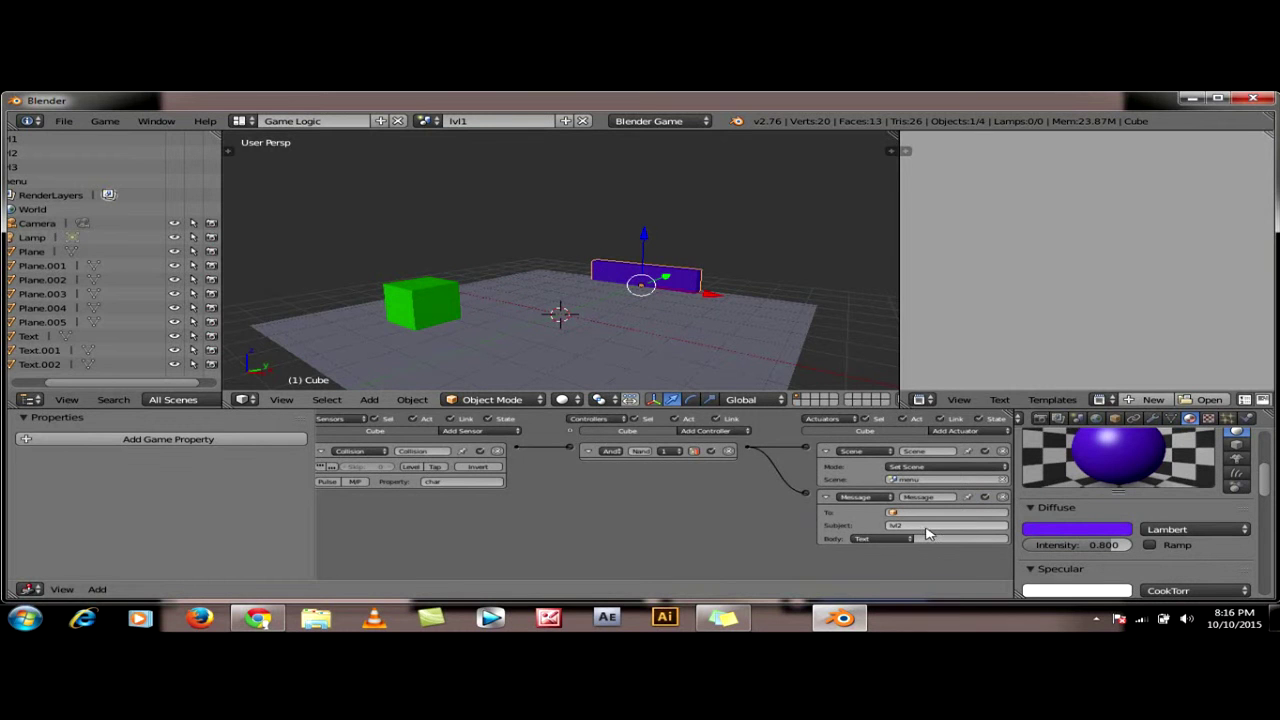
# In scene lvl2, set the purple block's Message actuator subject to lvl3
pyautogui.click(427, 120)
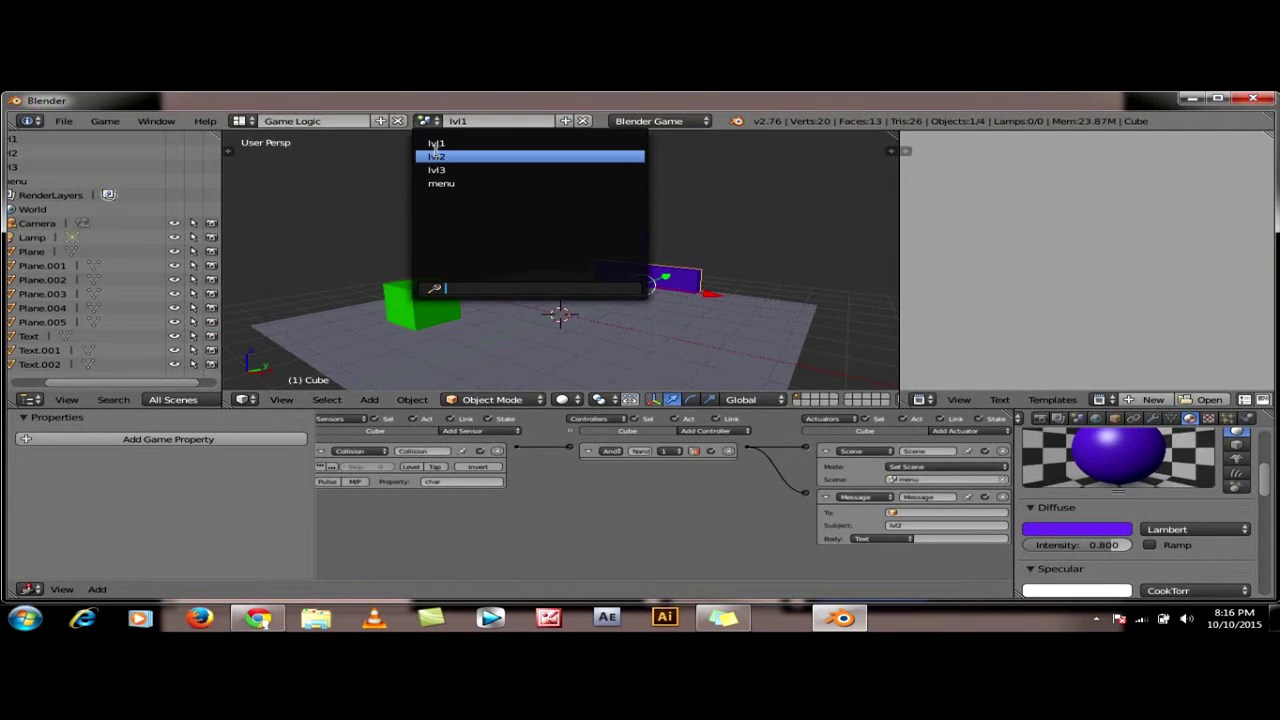
pyautogui.click(436, 156)
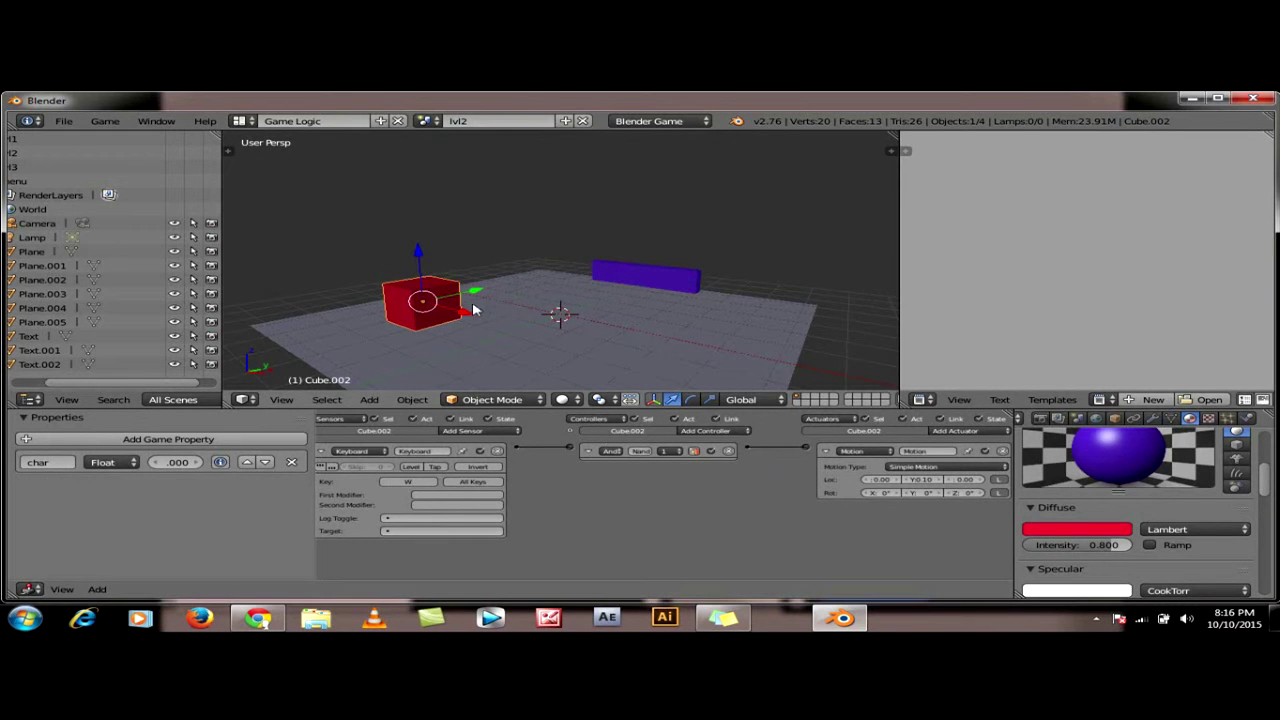
pyautogui.rightClick(641, 266)
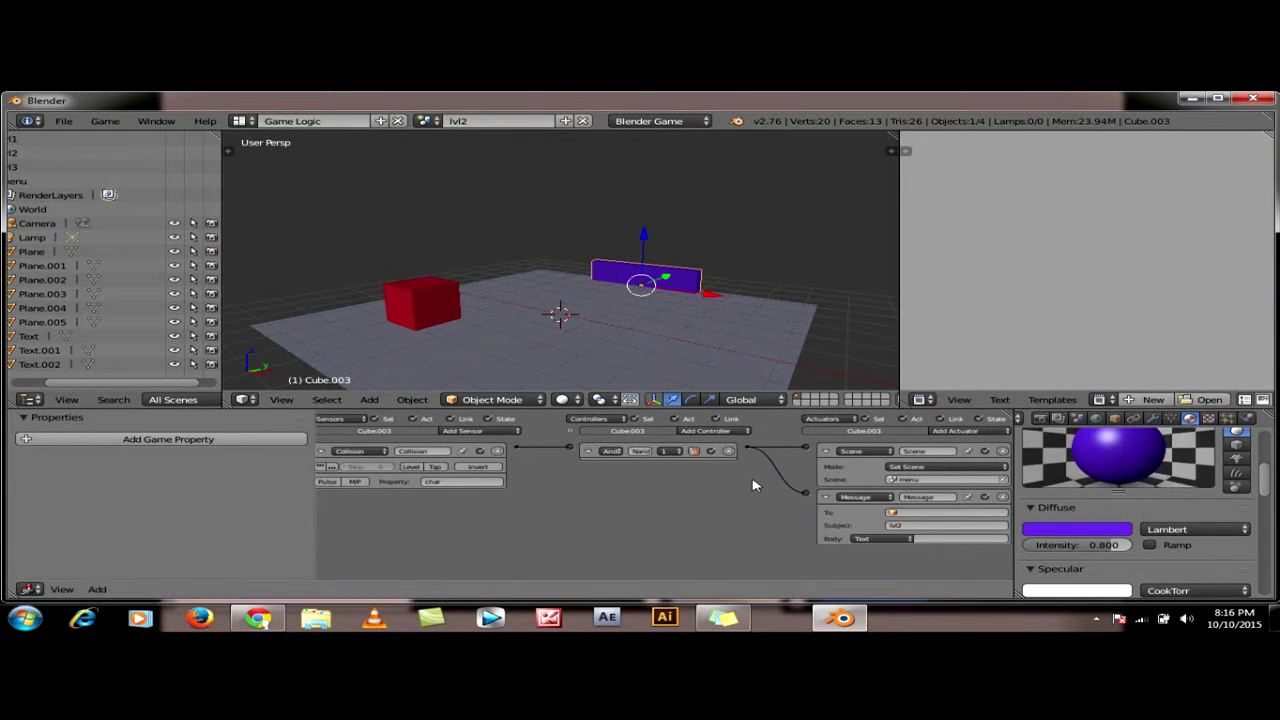
pyautogui.click(928, 527)
pyautogui.write('lvl3')
pyautogui.press('Return')
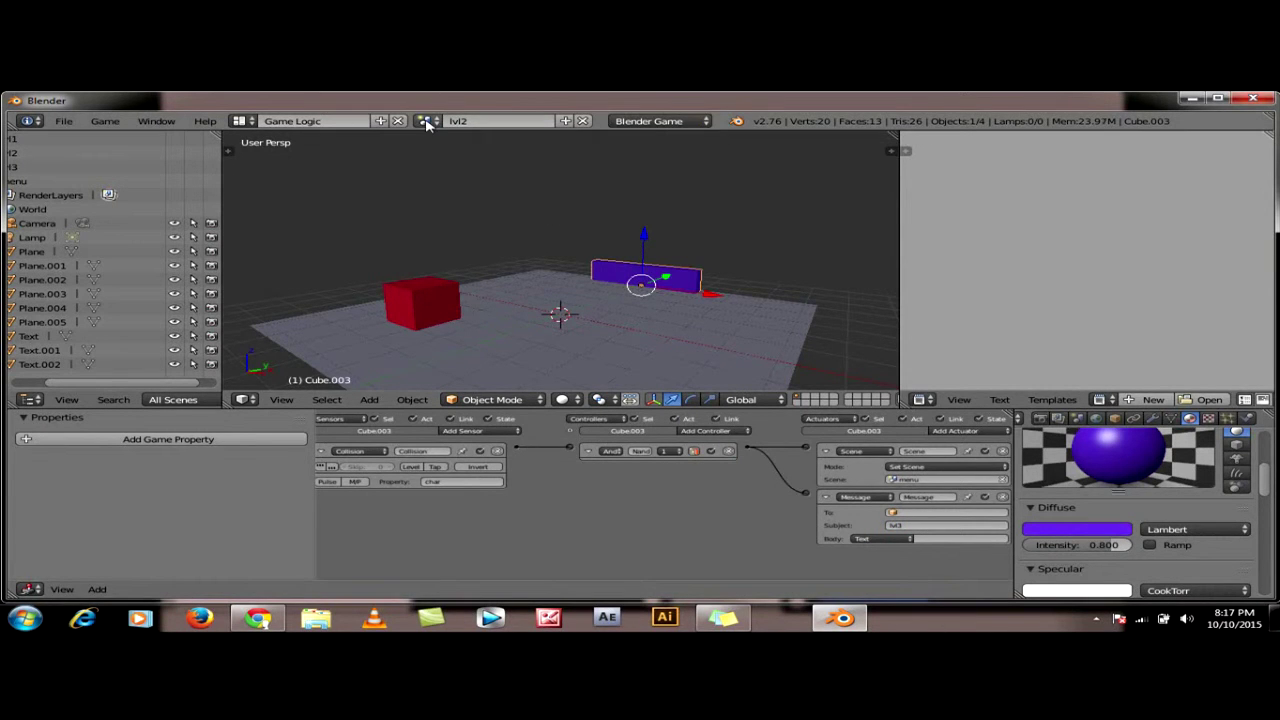
# In scene lvl3, set the goal cube's message subject to lvl4, then switch to the menu scene
pyautogui.click(426, 120)
pyautogui.click(430, 171)
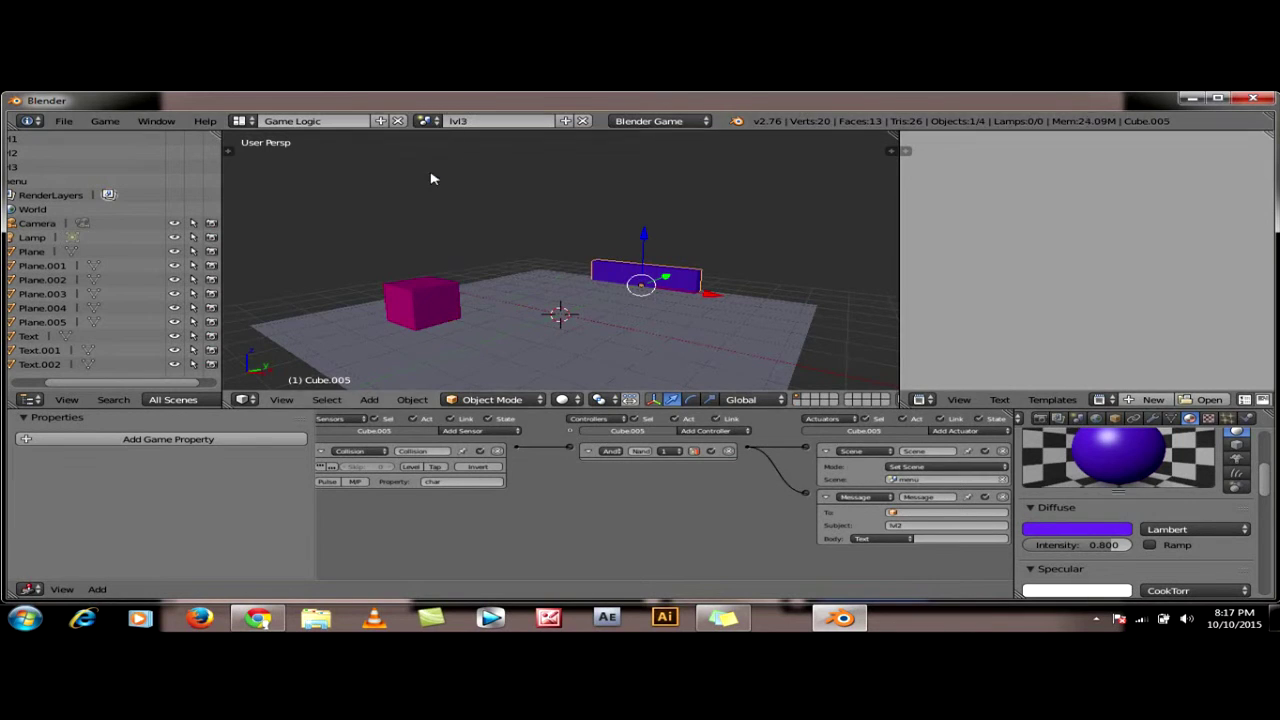
pyautogui.click(920, 526)
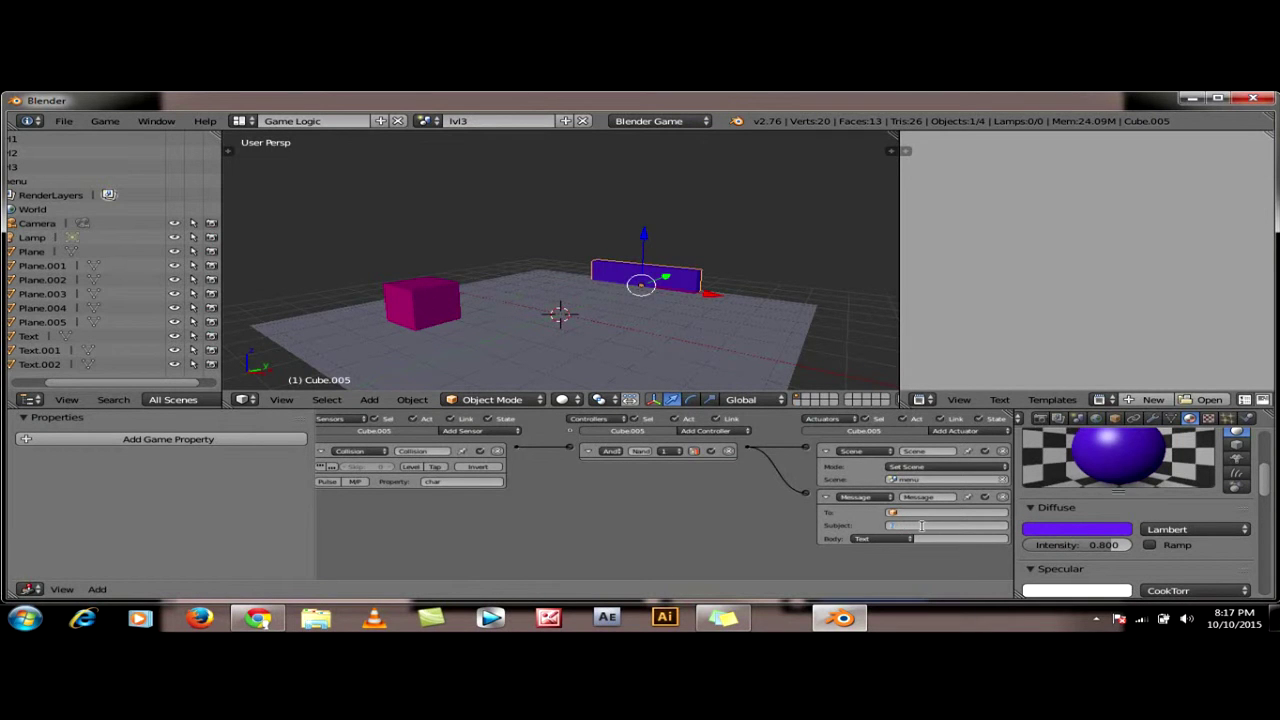
pyautogui.write('lvl4')
pyautogui.press('Return')
pyautogui.click(428, 121)
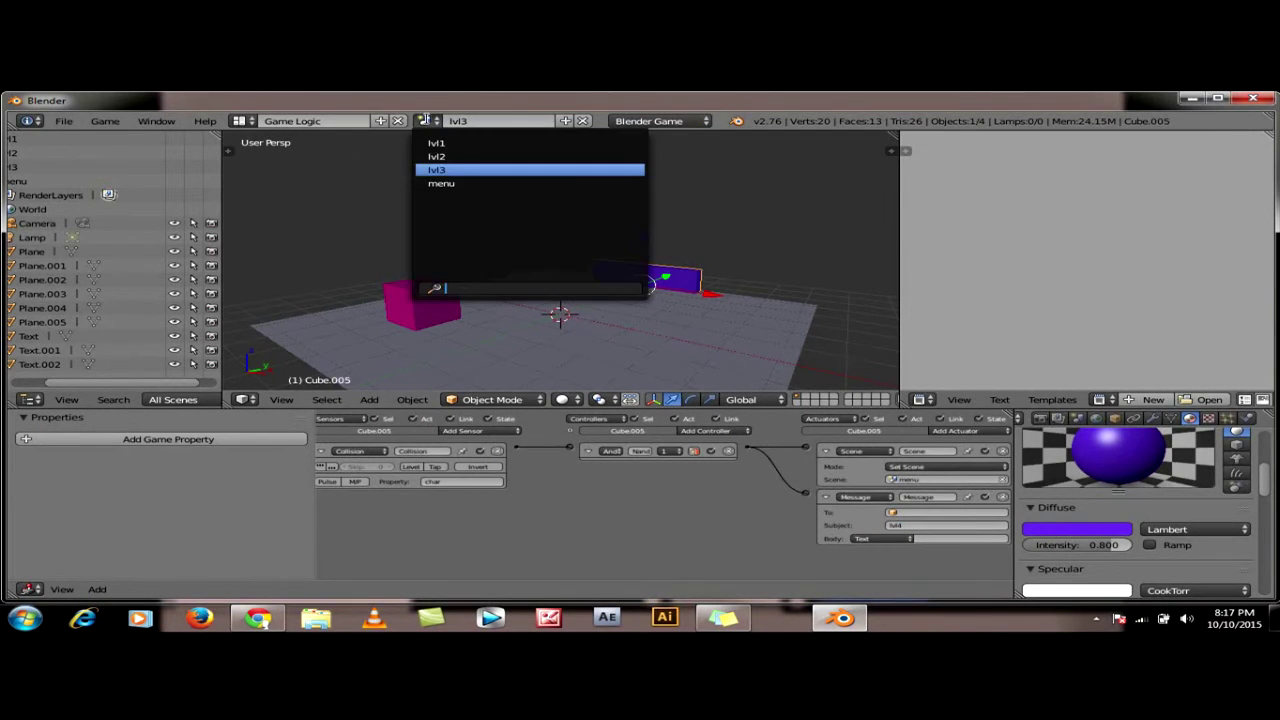
pyautogui.click(445, 183)
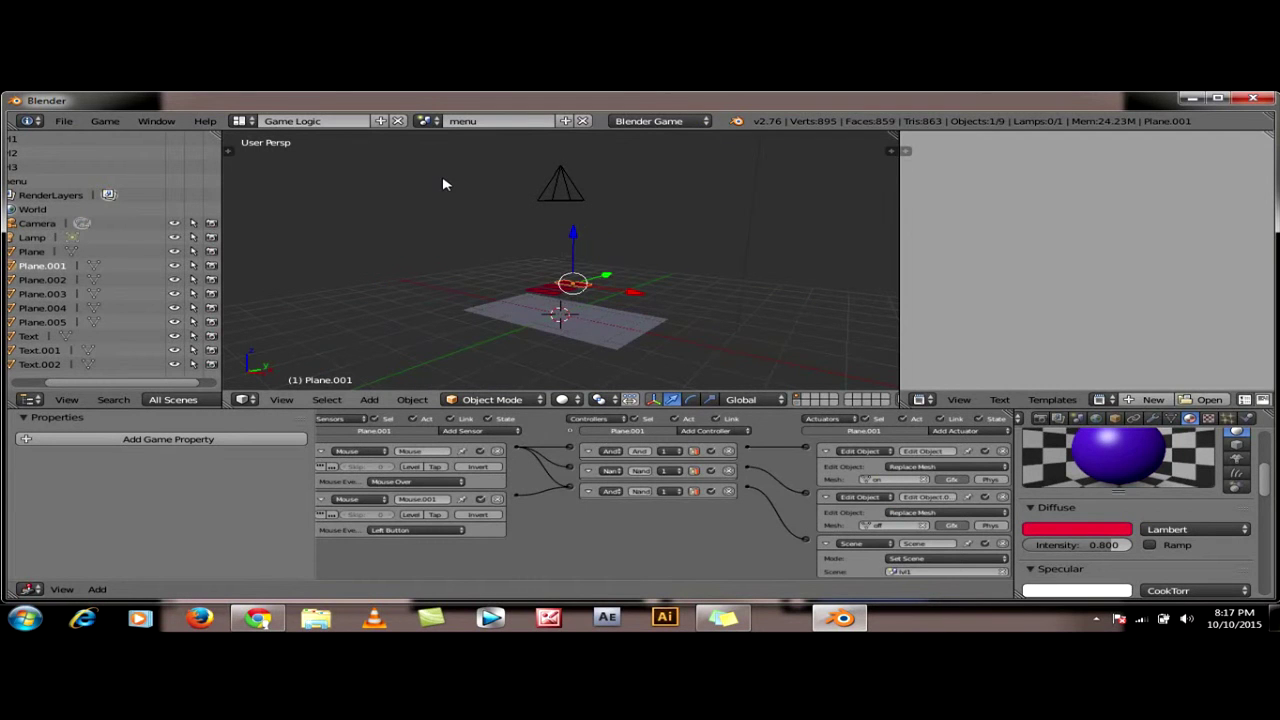
# Look through the scene camera and give the level 2 button a Mouse Left Button sensor
pyautogui.click(281, 400)
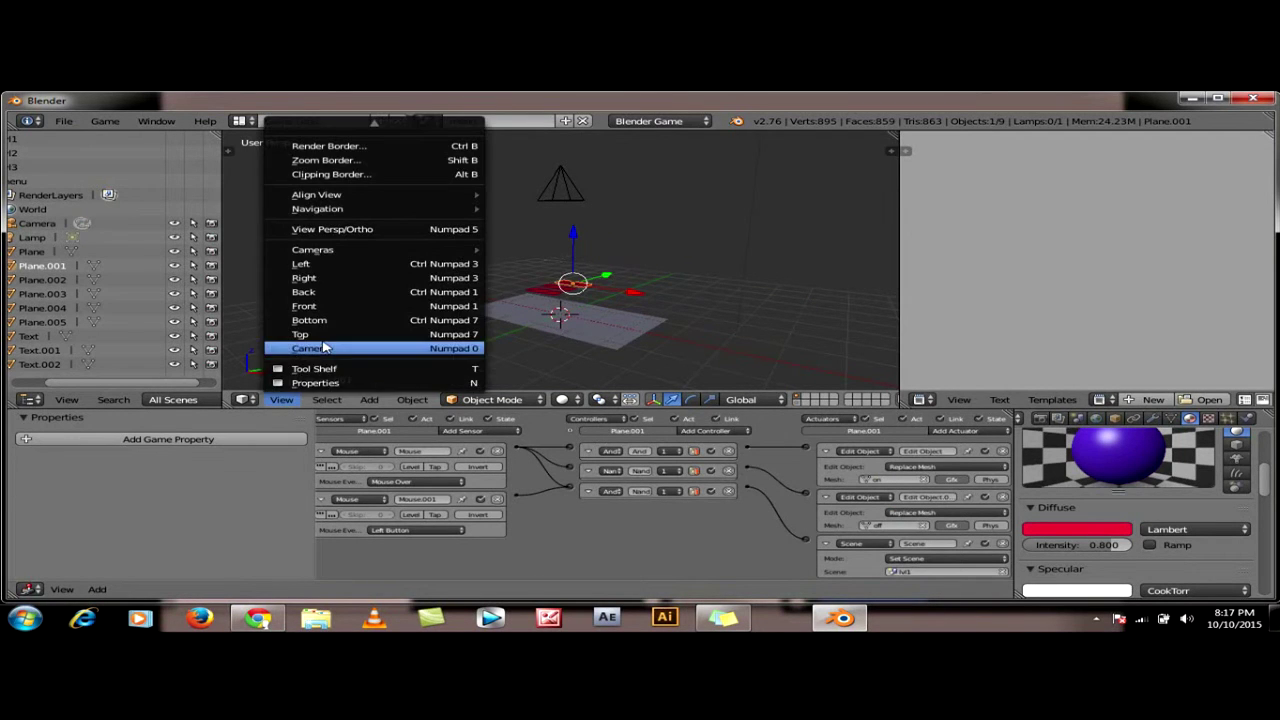
pyautogui.click(325, 348)
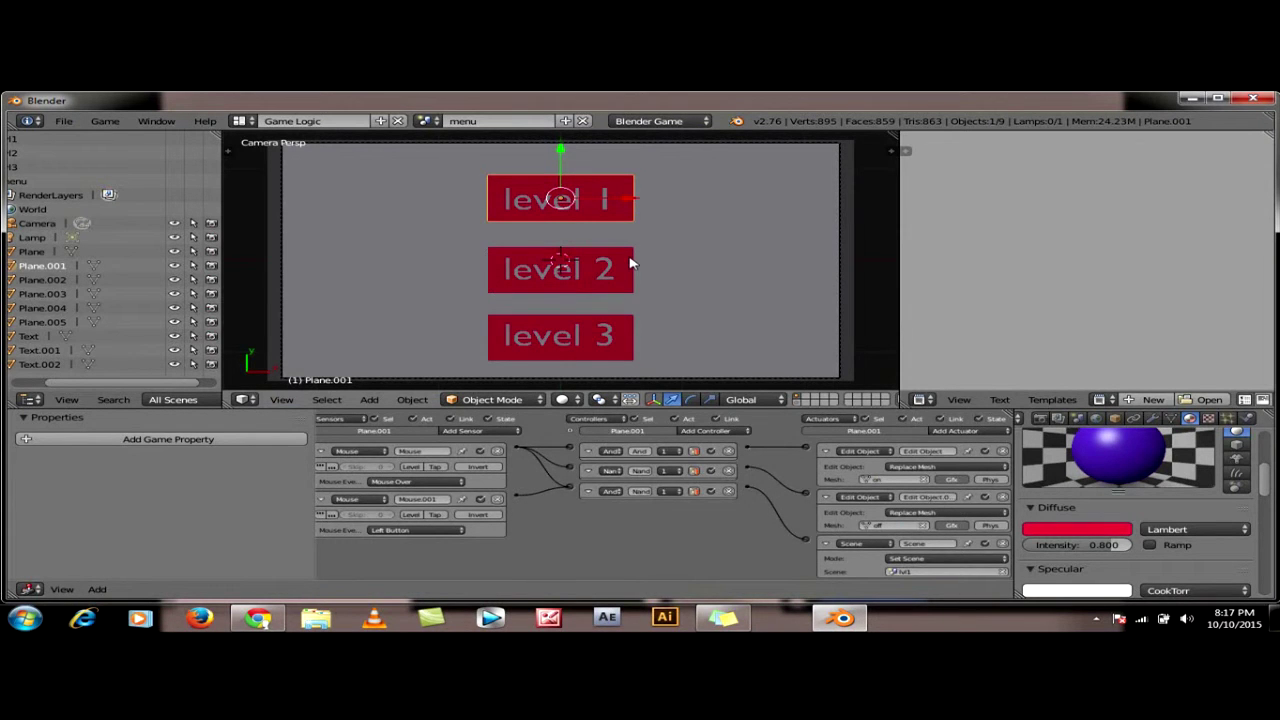
pyautogui.rightClick(630, 264)
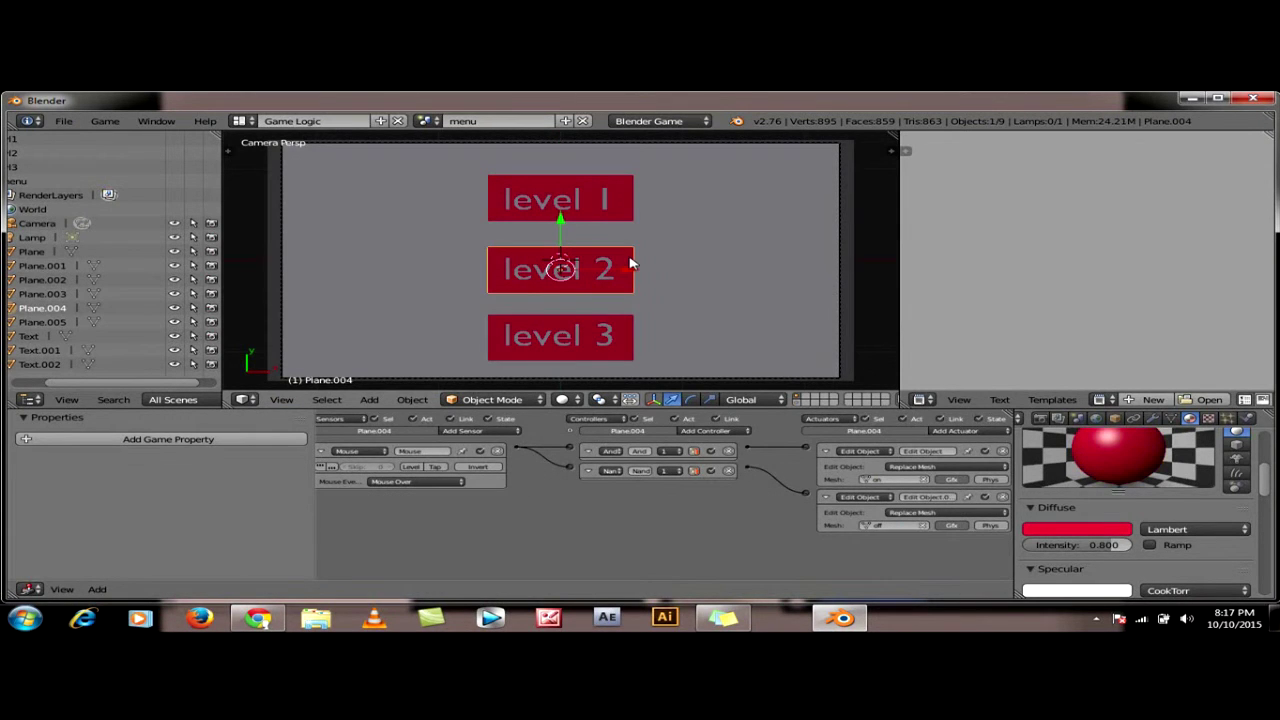
pyautogui.click(484, 431)
pyautogui.click(478, 514)
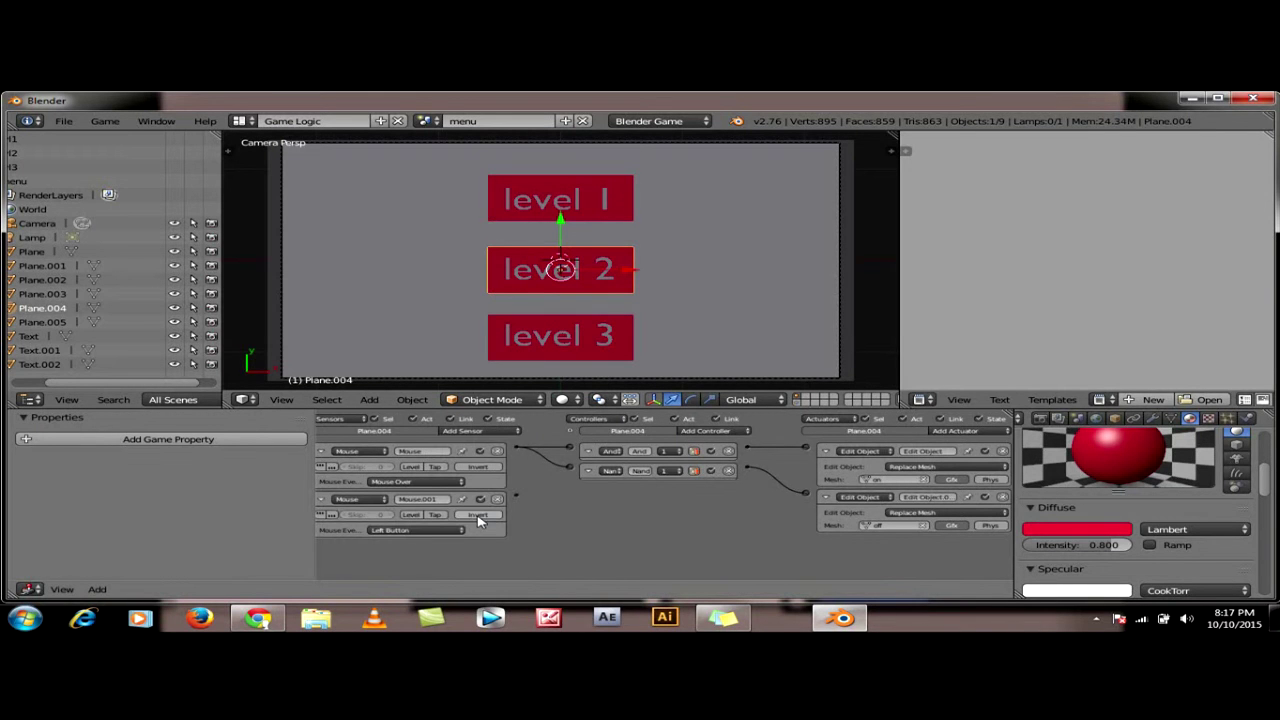
# Add a Set Scene actuator targeting lvl2 and wire both mouse sensors to it through an And controller
pyautogui.click(978, 431)
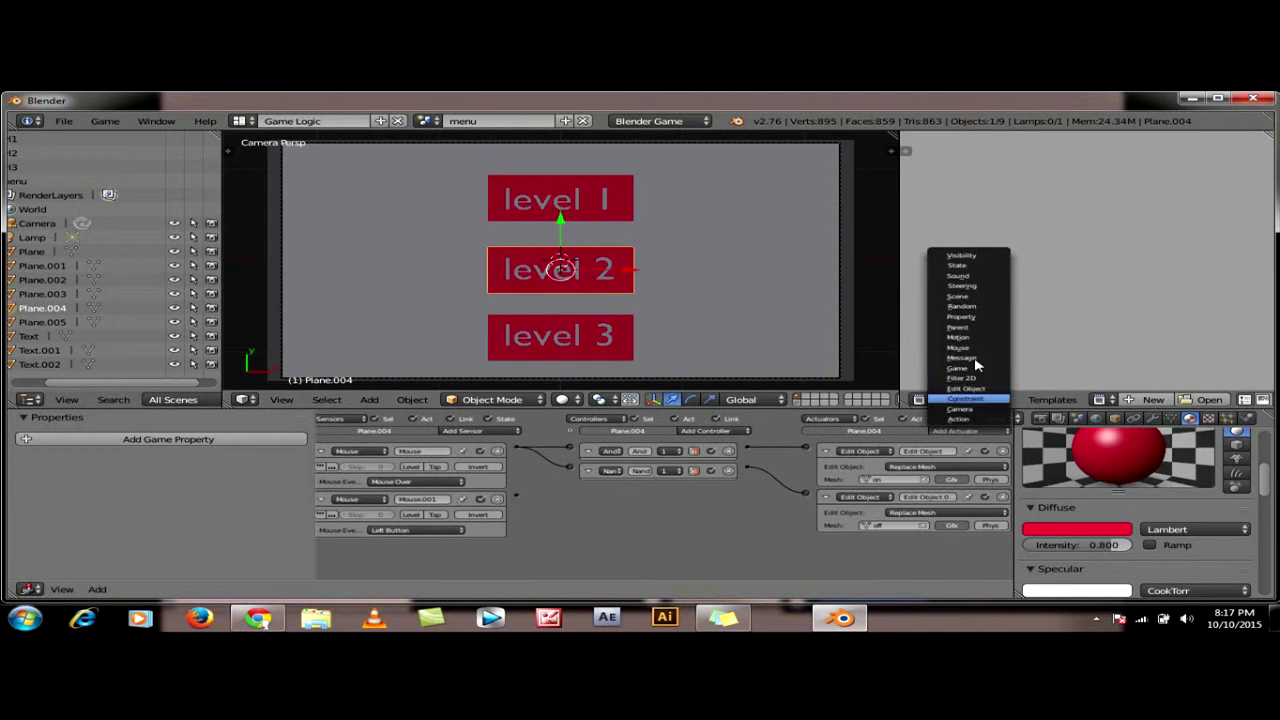
pyautogui.click(984, 297)
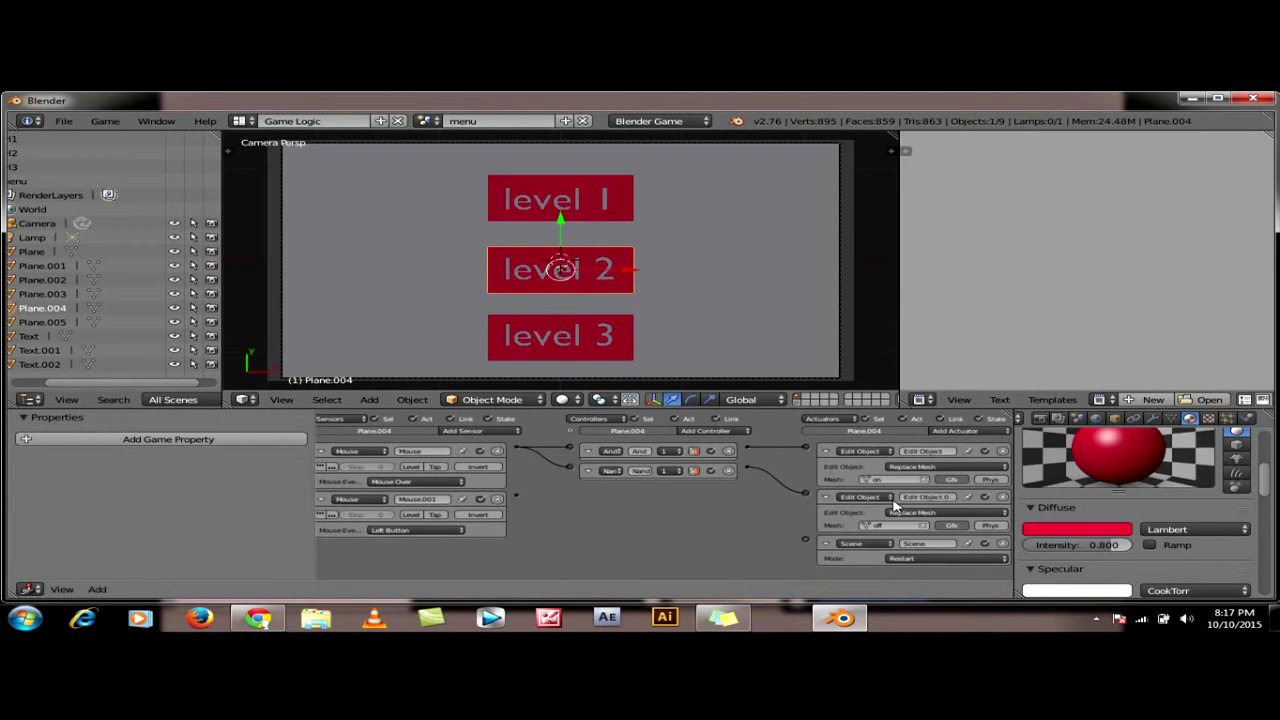
pyautogui.click(908, 560)
pyautogui.click(900, 533)
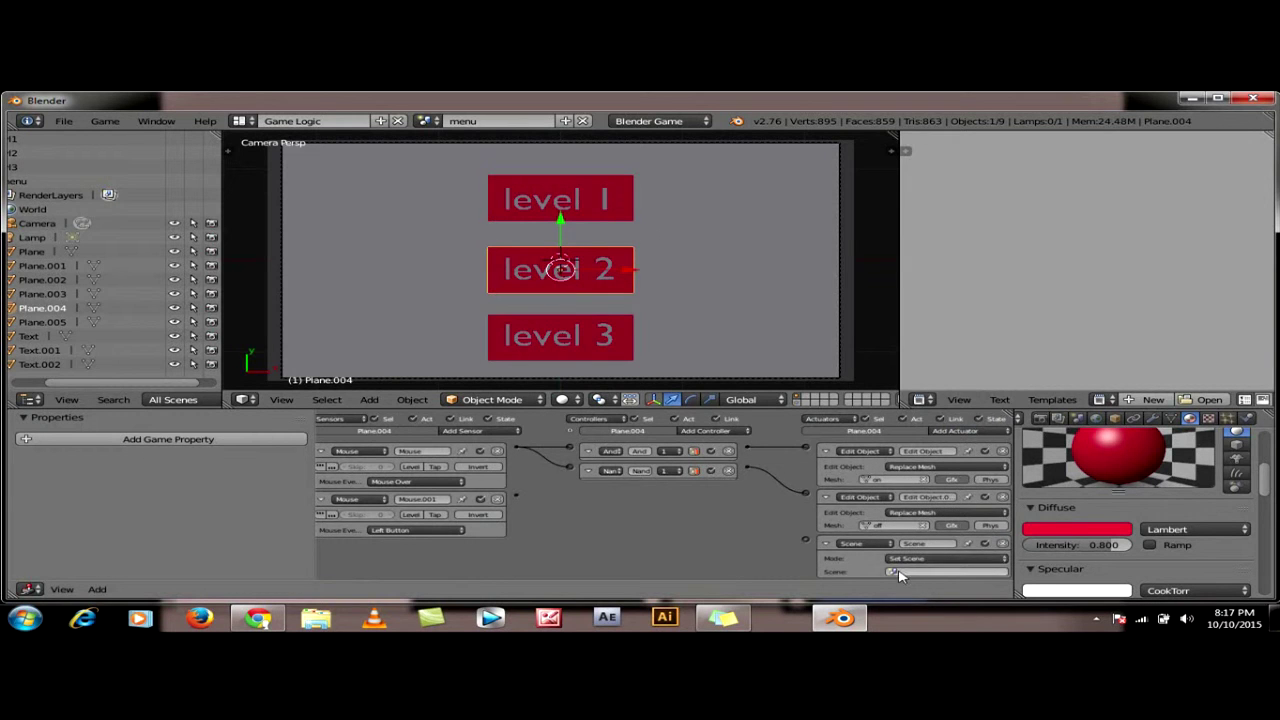
pyautogui.click(892, 571)
pyautogui.click(893, 489)
pyautogui.moveTo(516, 497); pyautogui.dragTo(806, 544)
pyautogui.moveTo(517, 496); pyautogui.dragTo(806, 543)
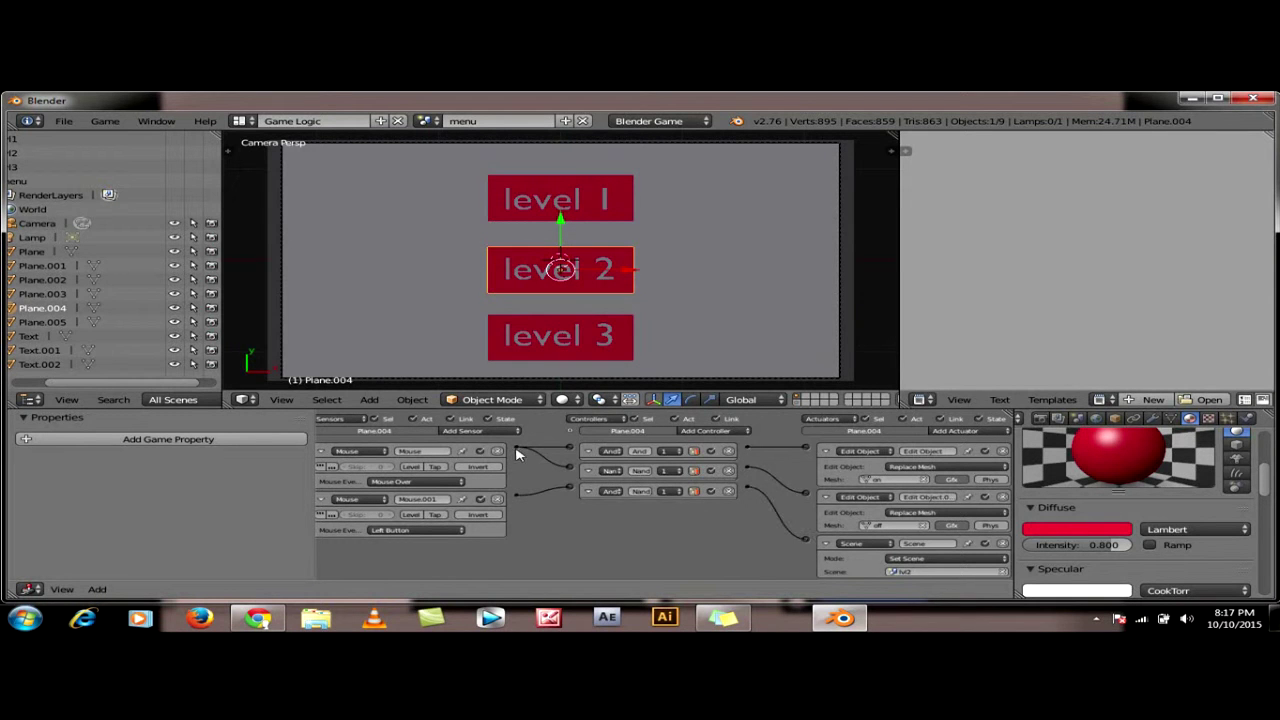
pyautogui.moveTo(518, 451); pyautogui.dragTo(570, 490)
# Select the level 3 button and add a Mouse Left Button sensor
pyautogui.rightClick(623, 336)
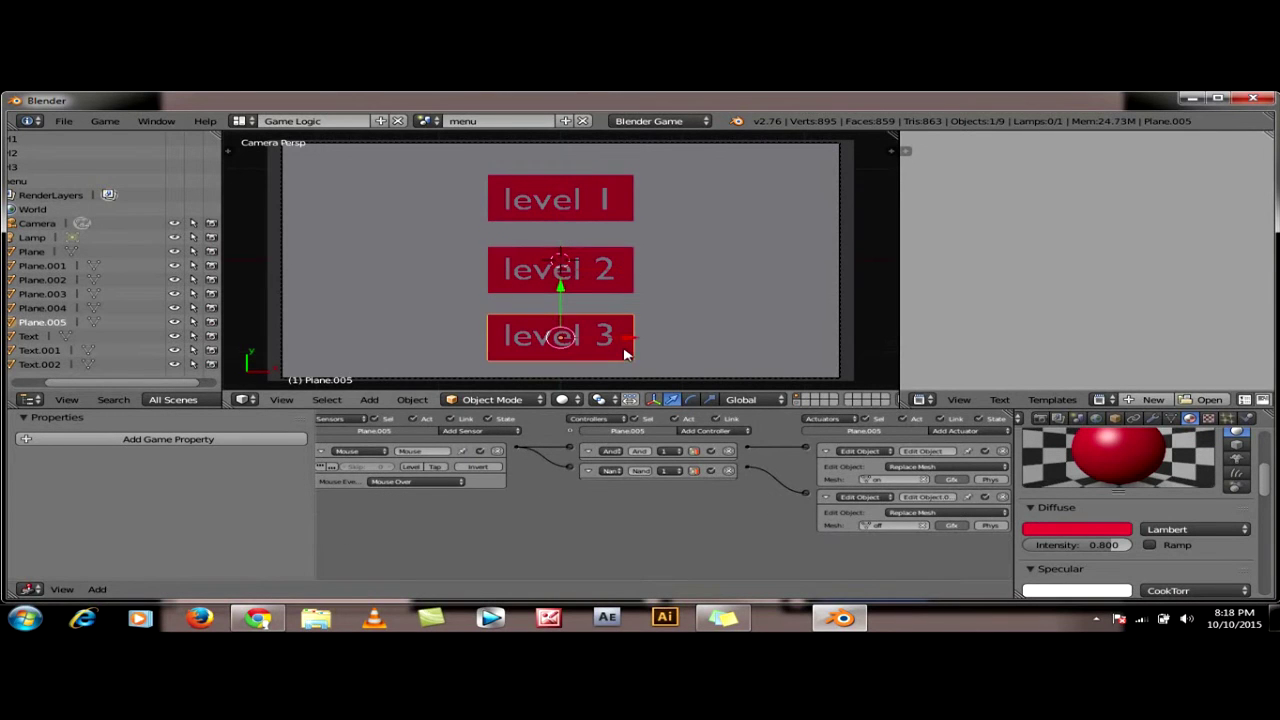
pyautogui.click(500, 432)
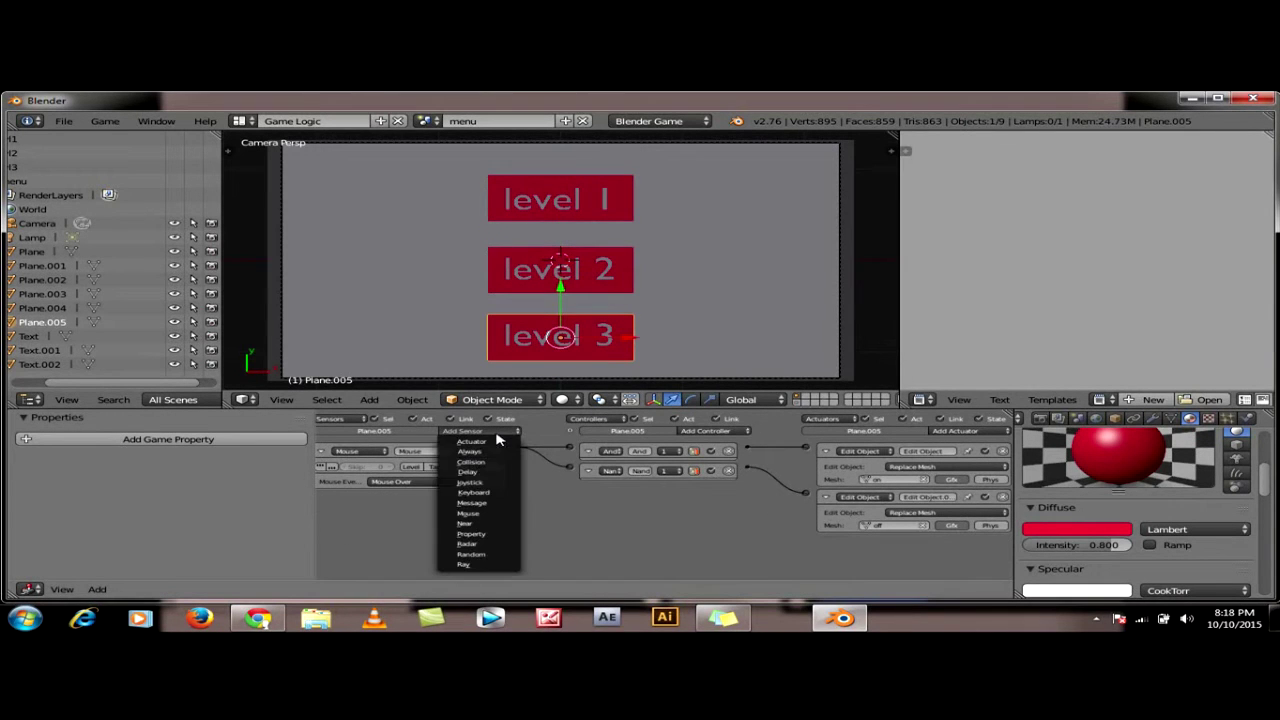
pyautogui.click(478, 514)
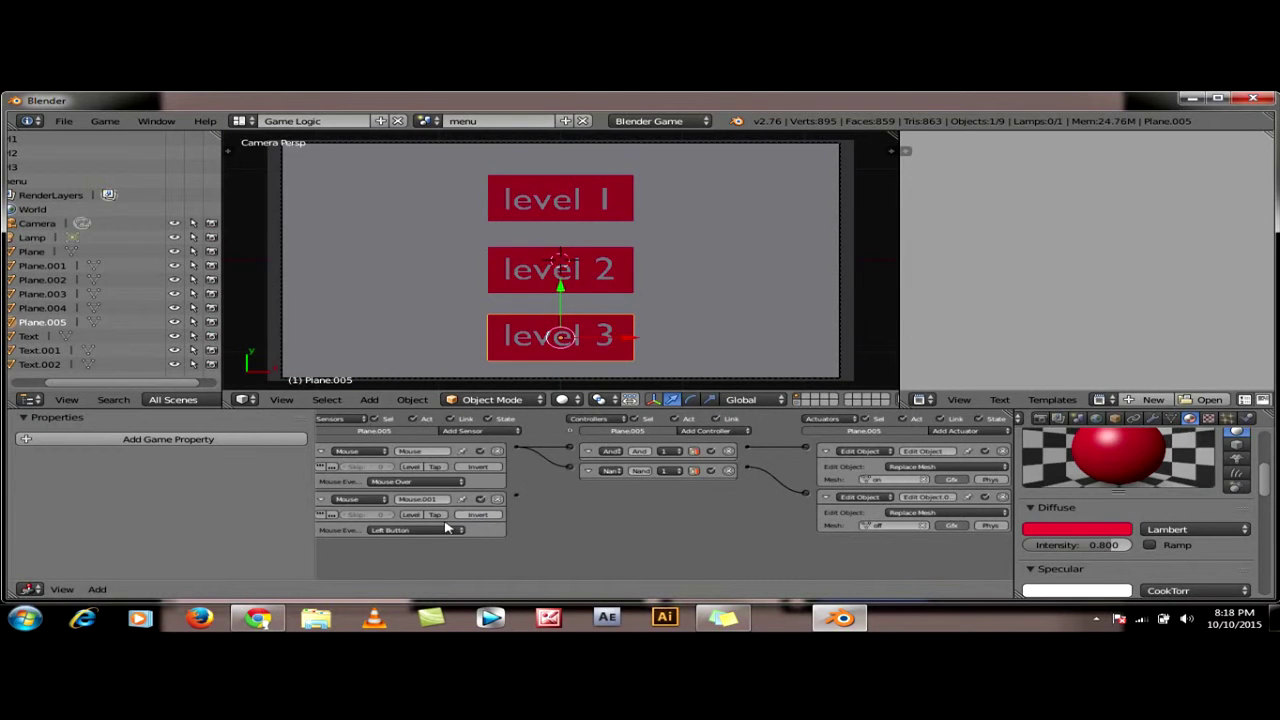
# Replace a mistaken Edit Object actuator with a Set Scene lvl3 actuator, wired from both sensors
pyautogui.click(970, 433)
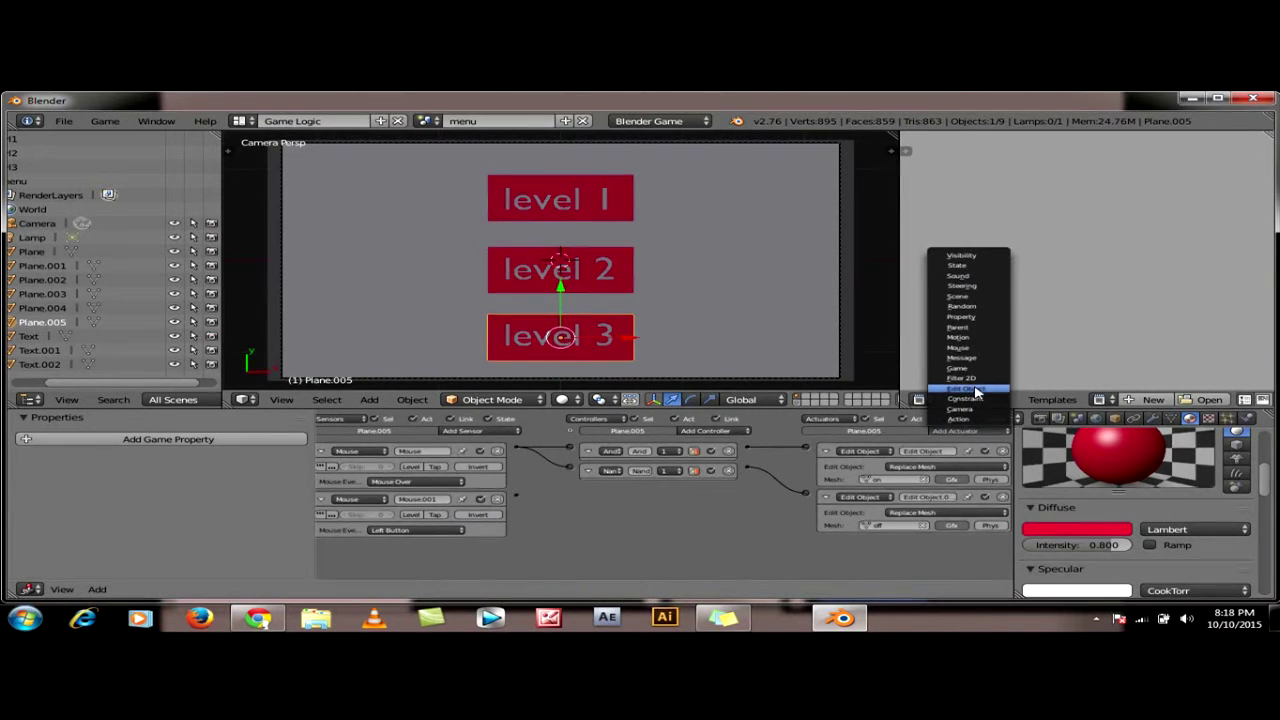
pyautogui.click(975, 393)
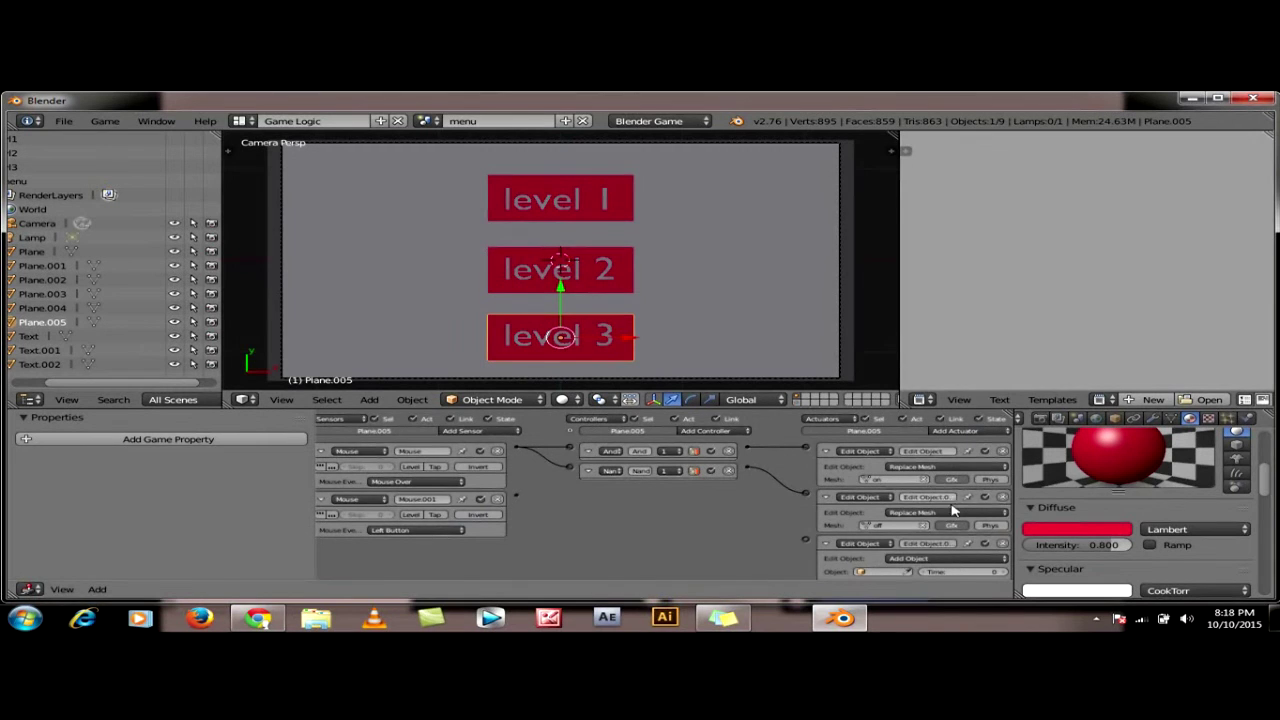
pyautogui.click(1003, 544)
pyautogui.click(970, 433)
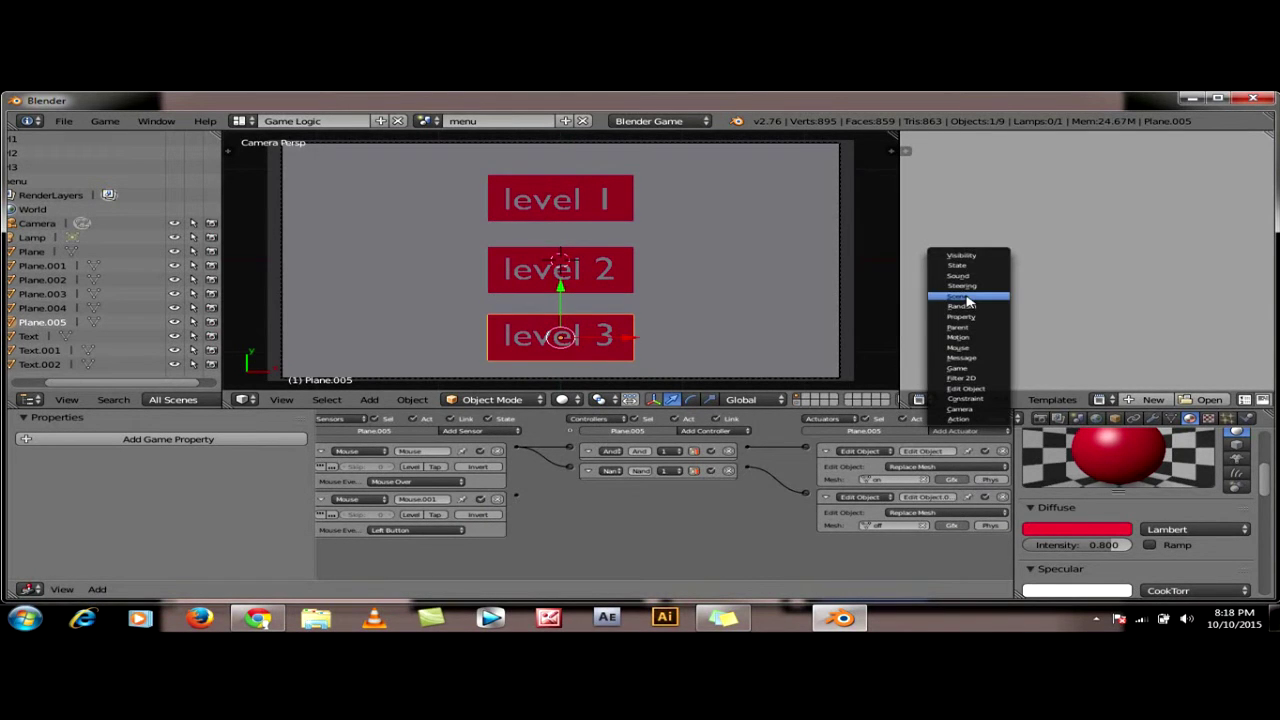
pyautogui.click(967, 300)
pyautogui.click(900, 560)
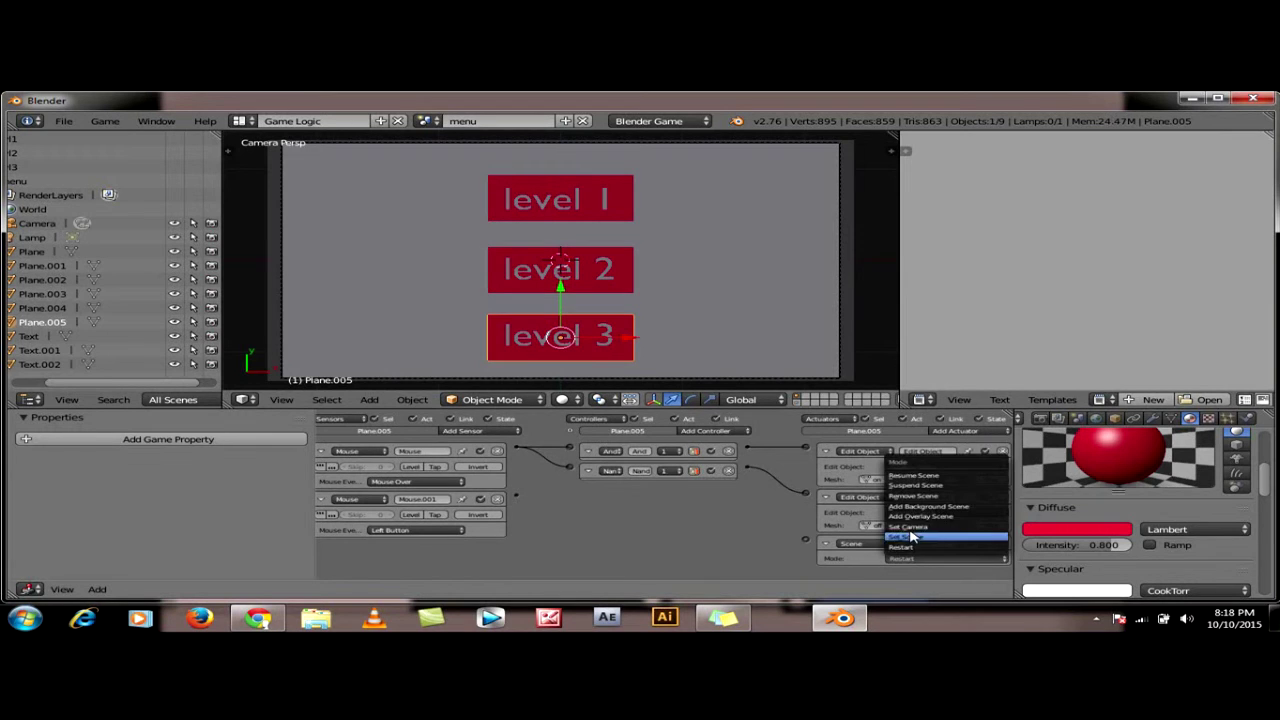
pyautogui.click(912, 537)
pyautogui.click(895, 570)
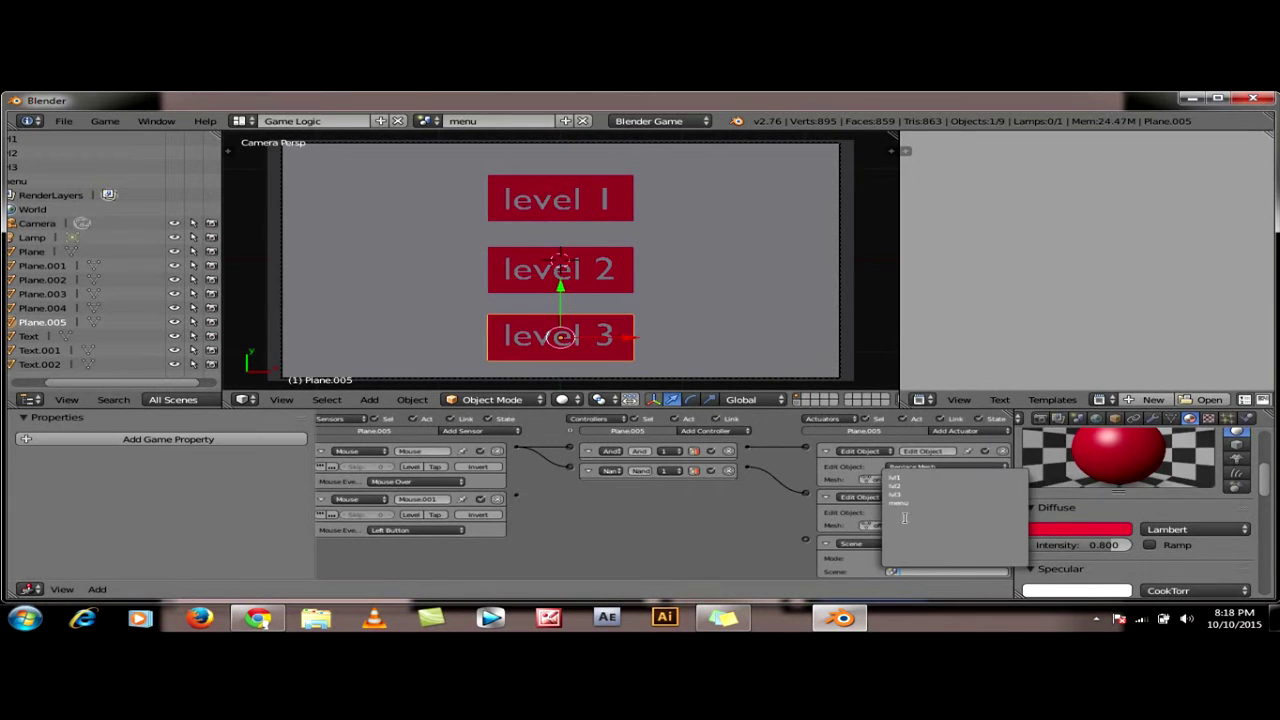
pyautogui.click(895, 493)
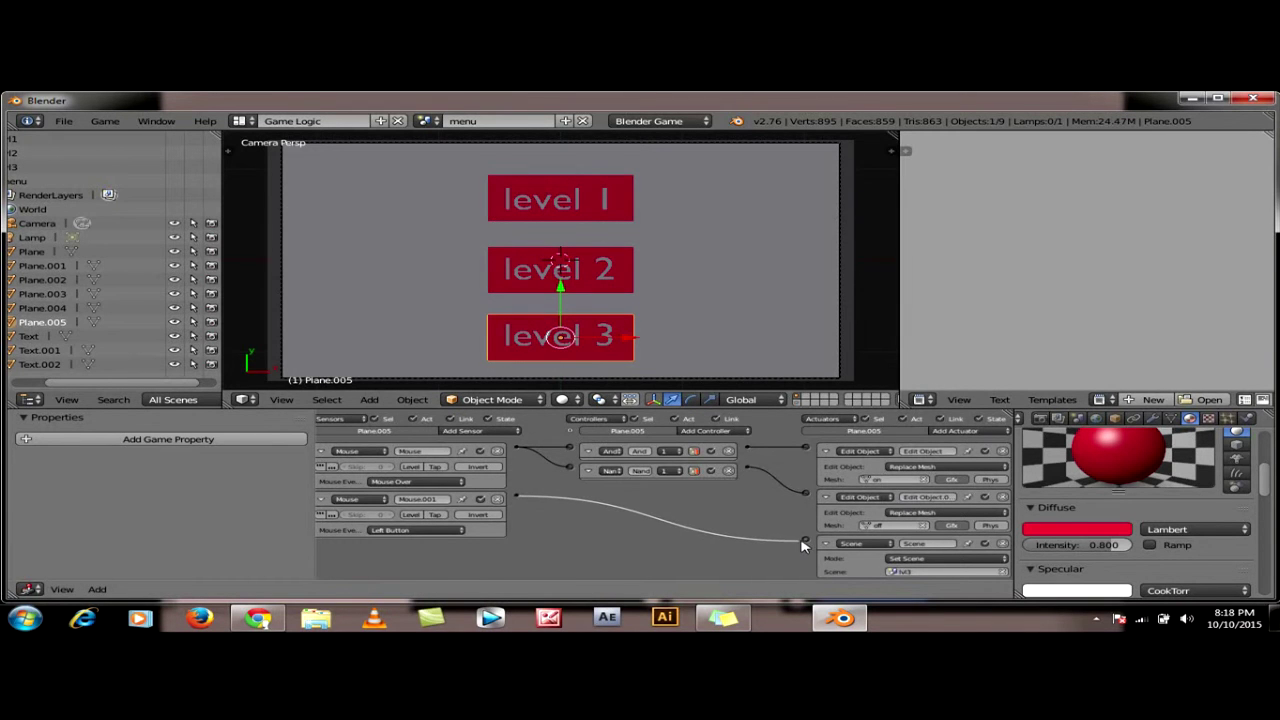
pyautogui.moveTo(517, 498); pyautogui.dragTo(806, 538)
pyautogui.moveTo(517, 447); pyautogui.dragTo(570, 487)
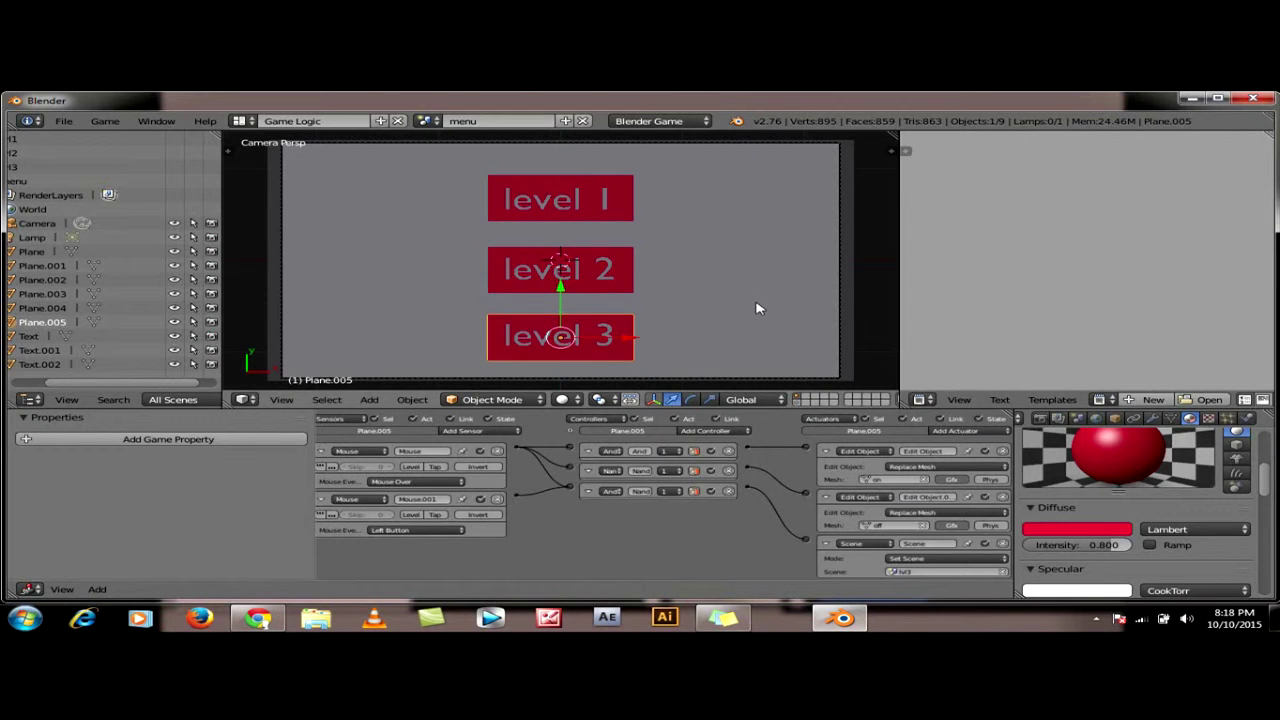
# Play the game, entering levels 1, 2 and 3 from the menu, then quit with Esc
pyautogui.press('p')
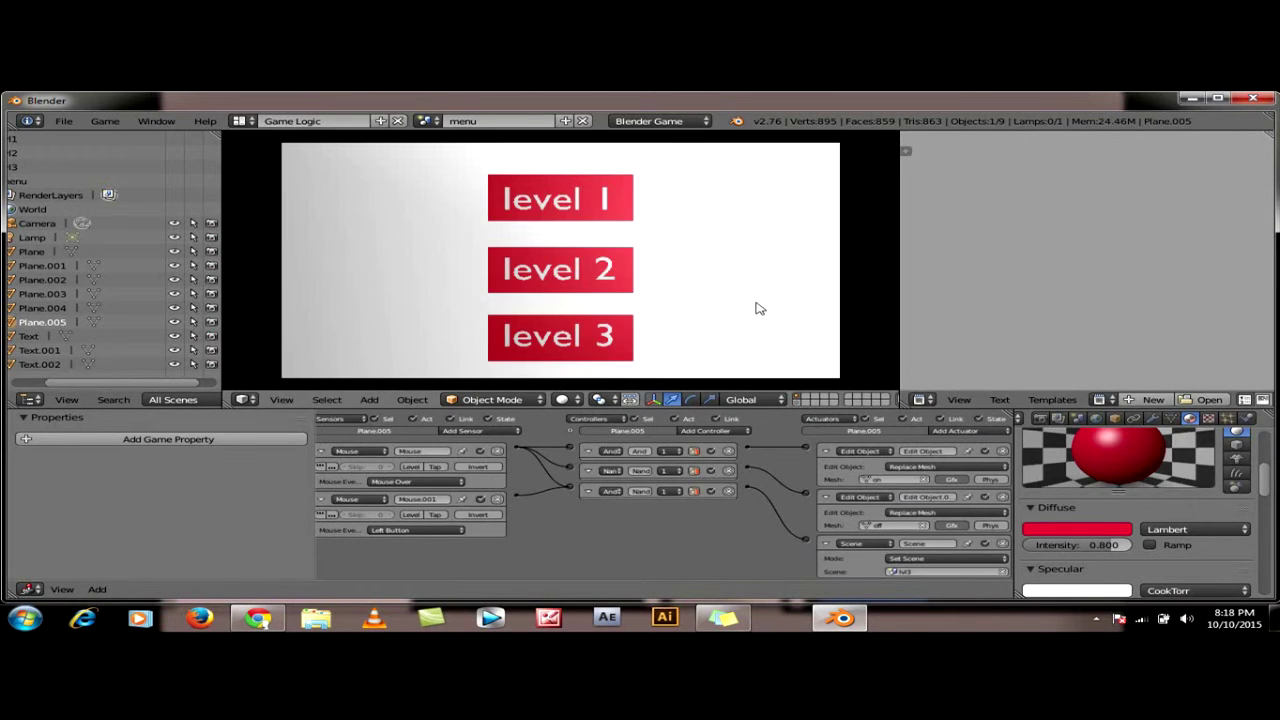
pyautogui.click(630, 205)
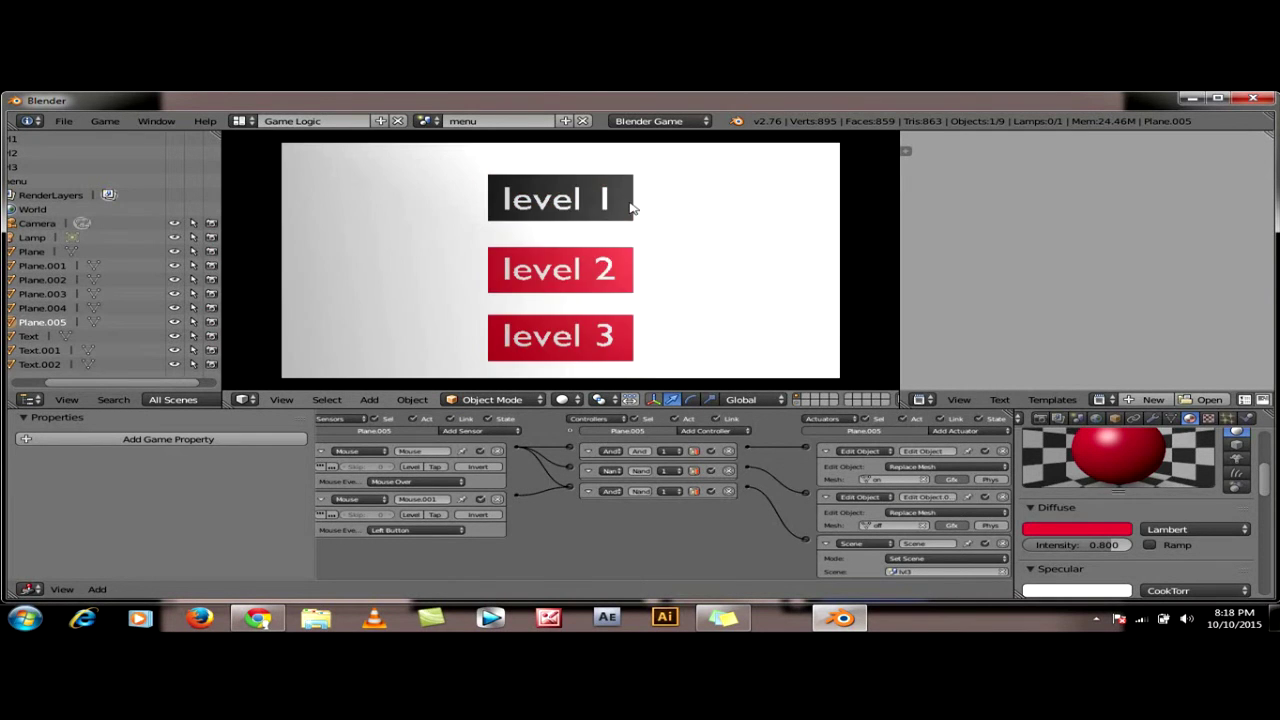
pyautogui.click(627, 262)
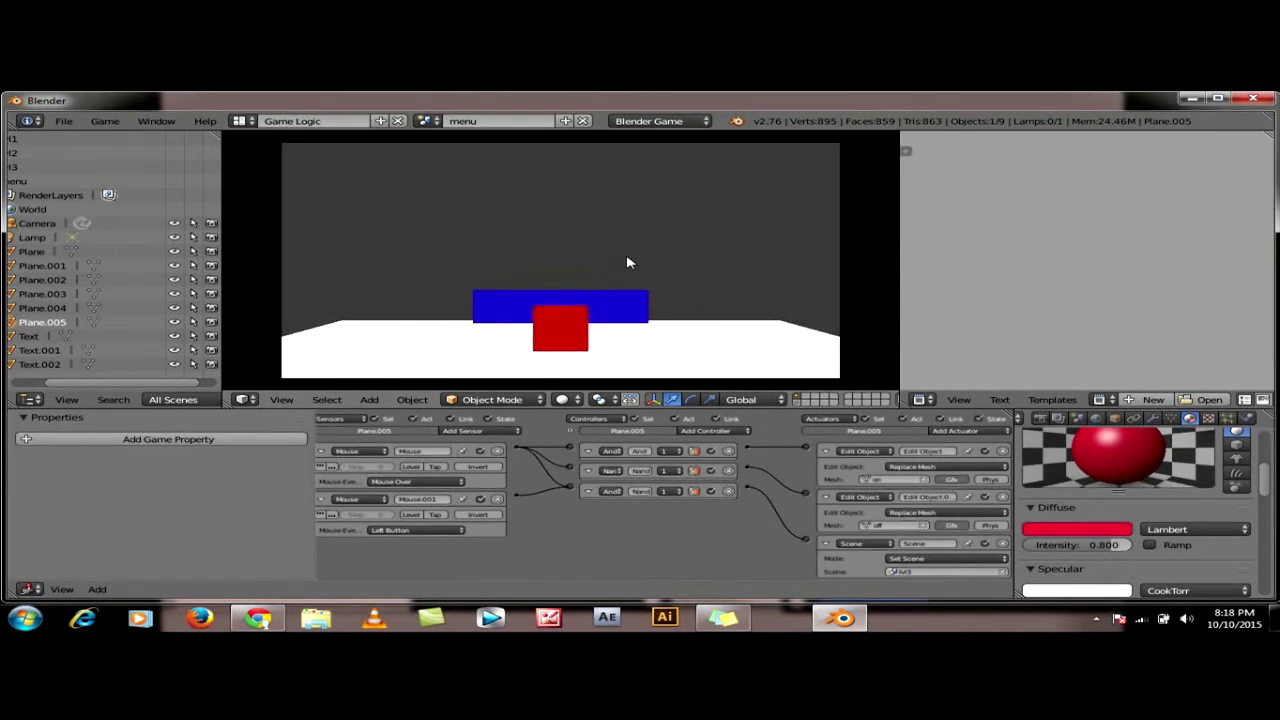
pyautogui.click(628, 331)
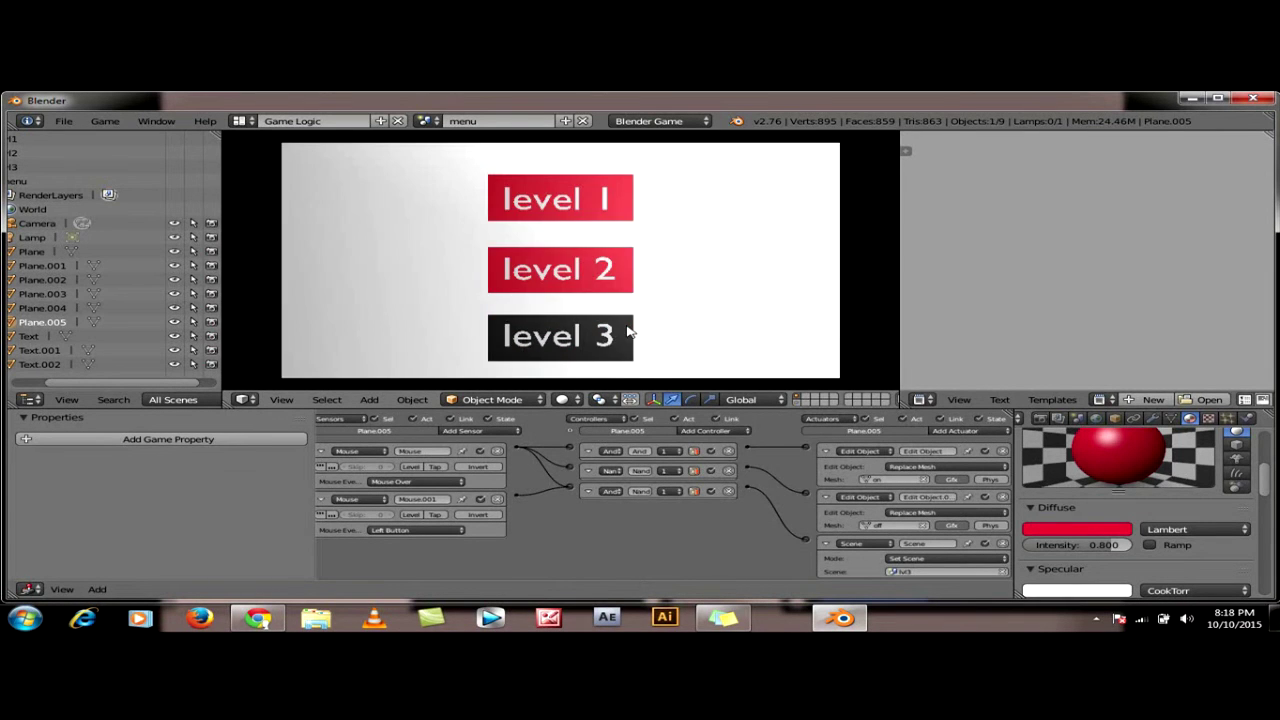
pyautogui.press('Escape')
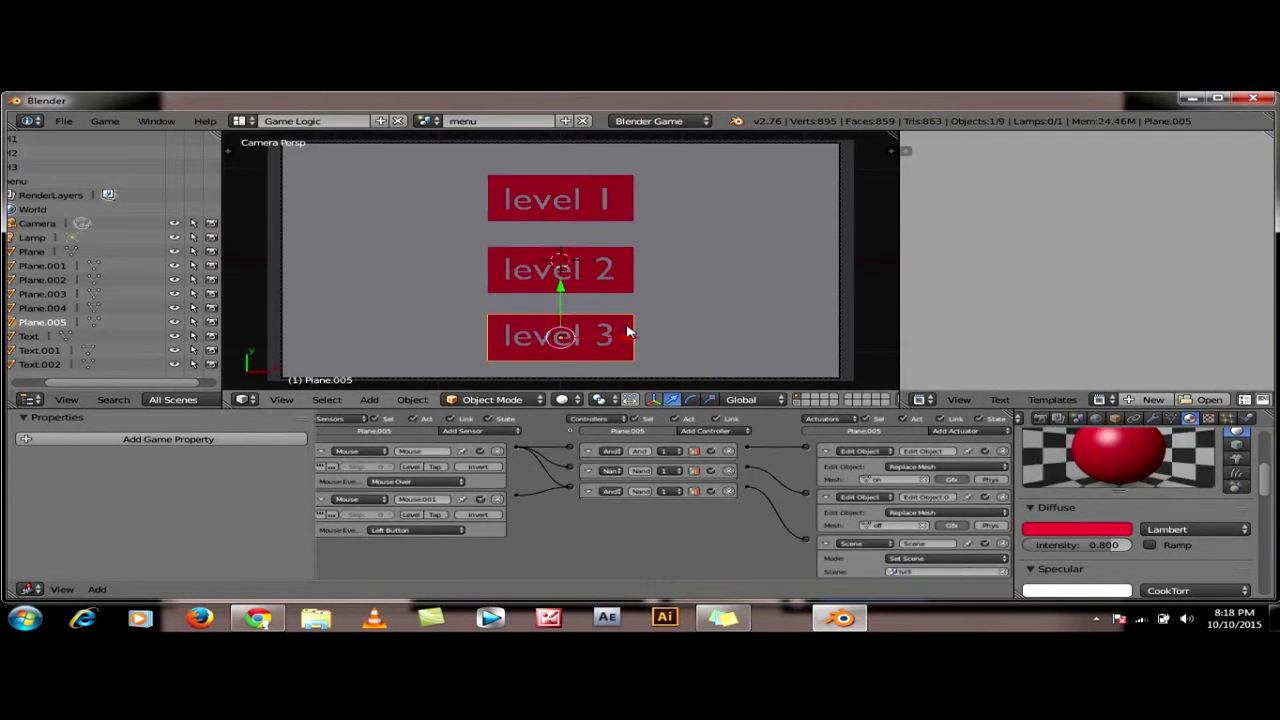
# Create a new empty scene and add a camera at Z location 5
pyautogui.click(565, 121)
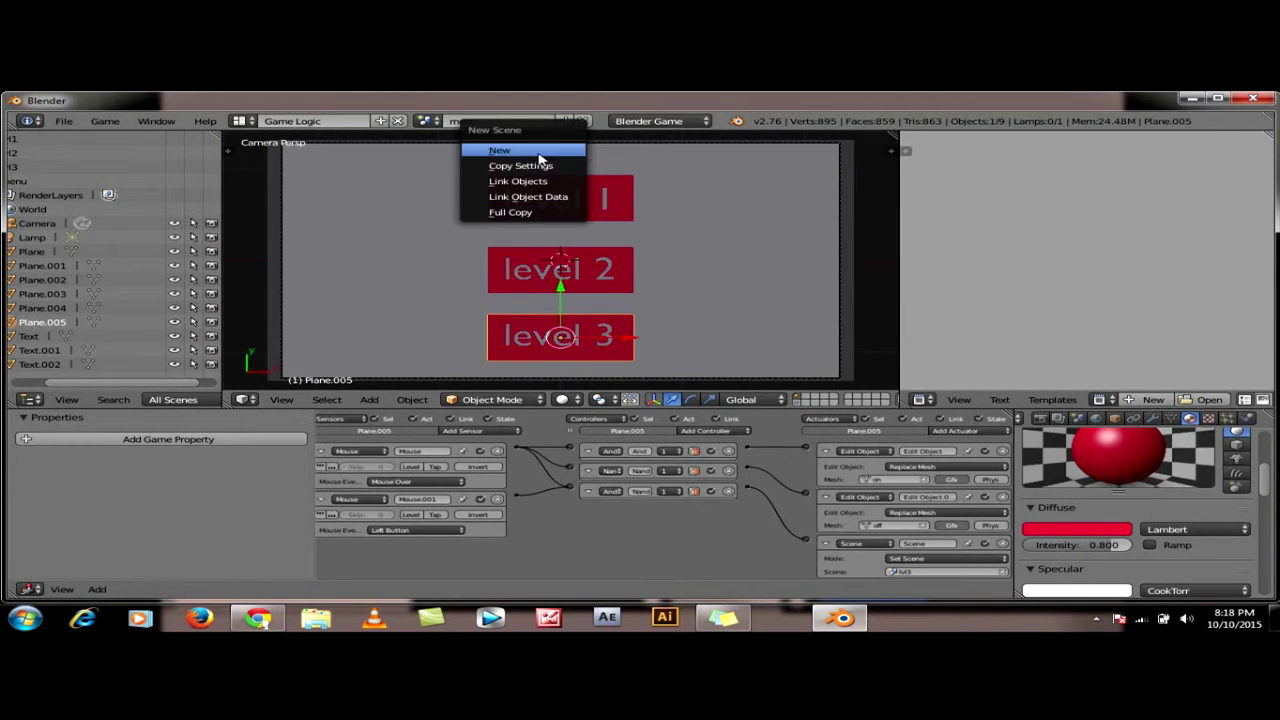
pyautogui.click(539, 156)
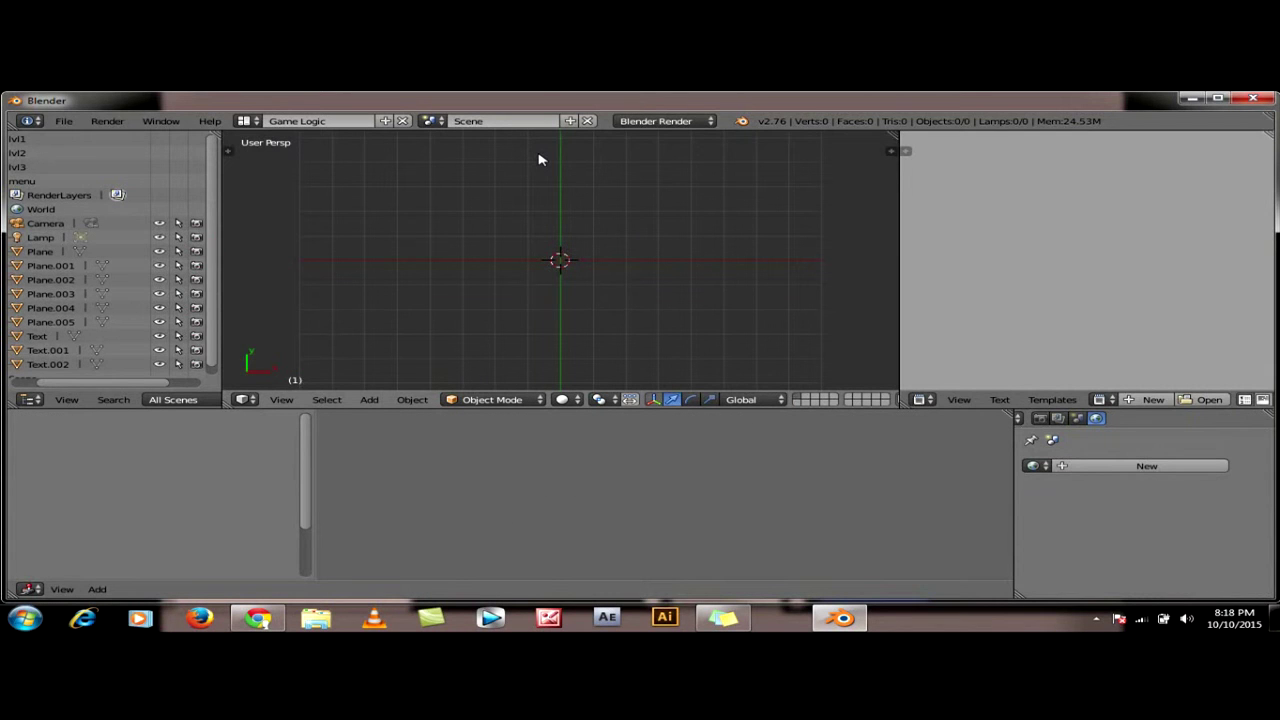
pyautogui.hotkey('shift', 'a')
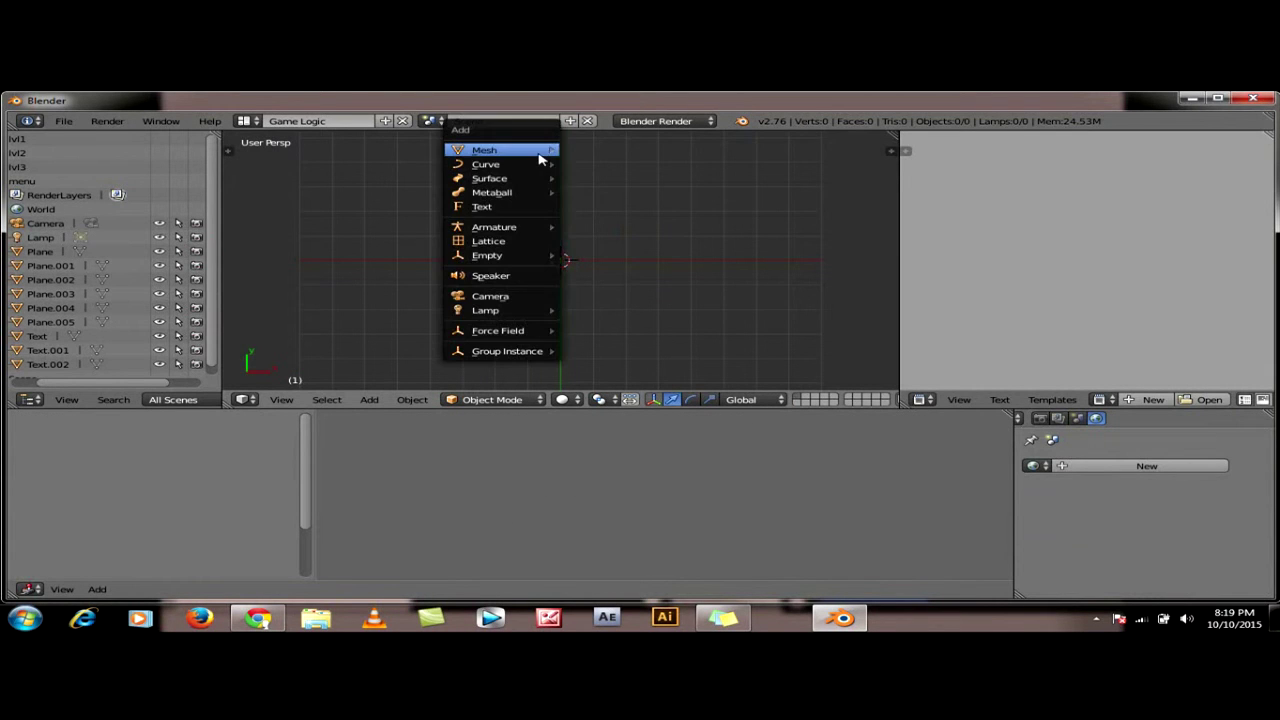
pyautogui.click(528, 298)
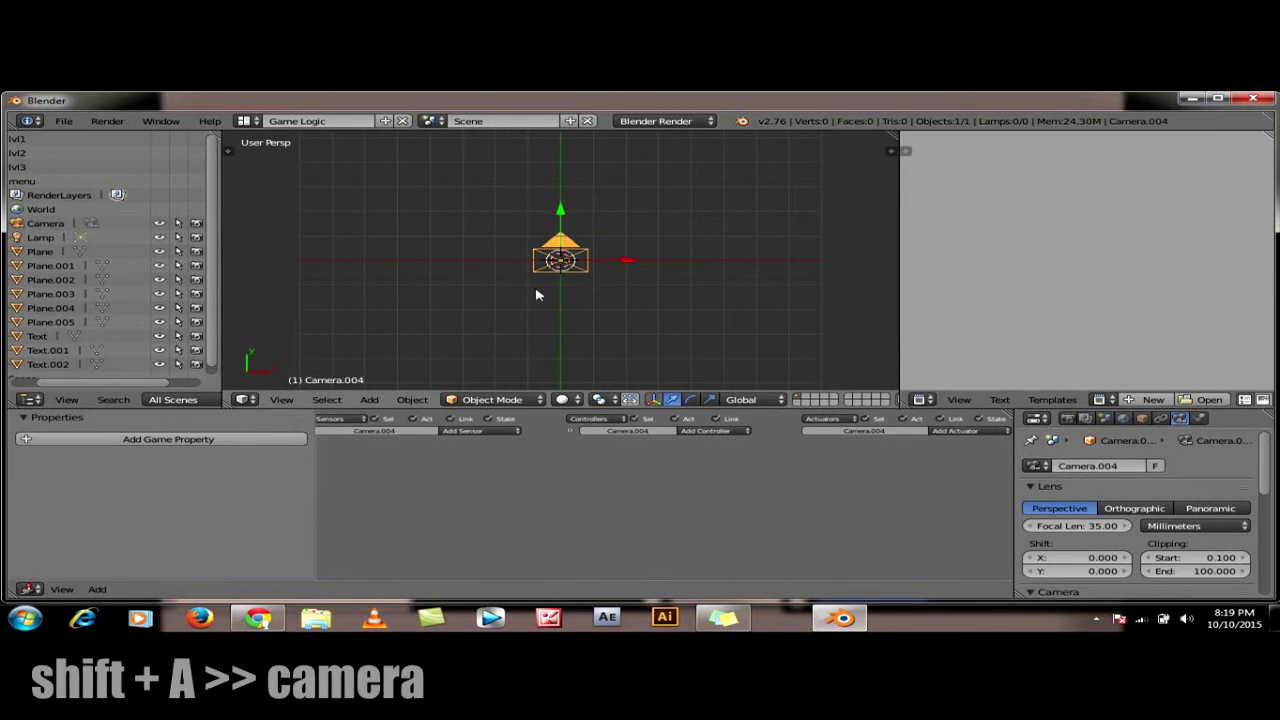
pyautogui.click(1142, 418)
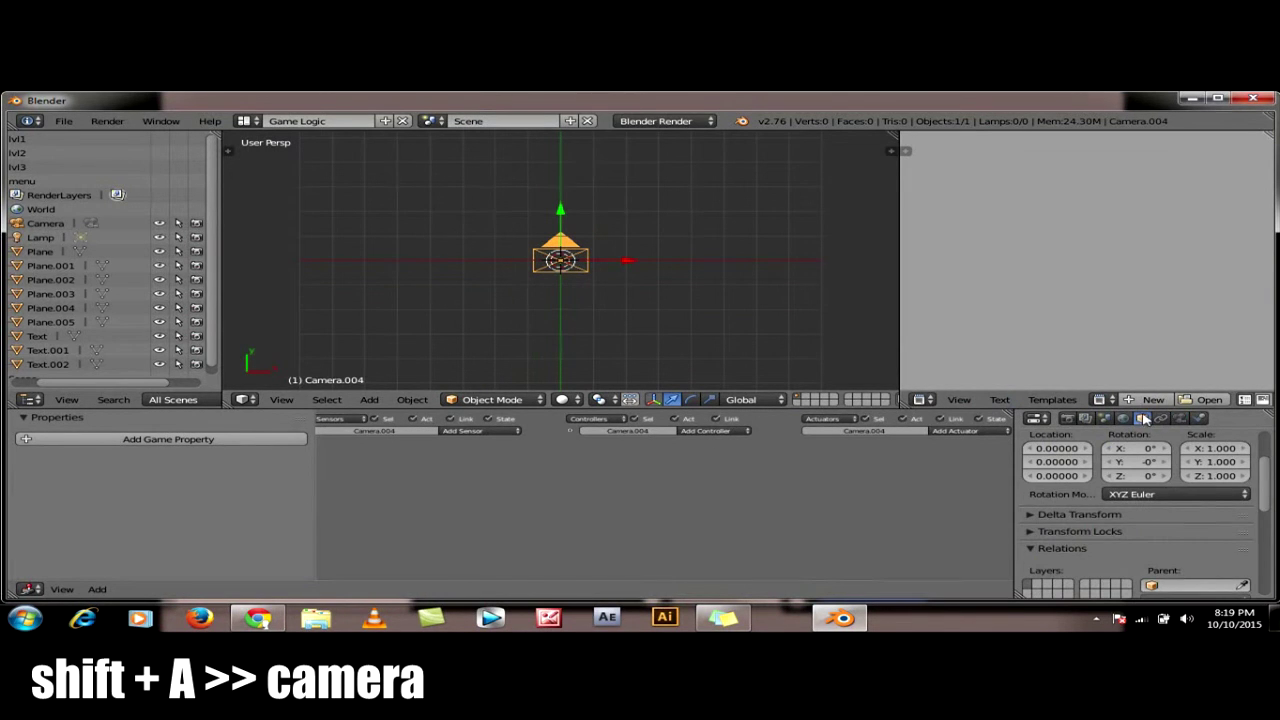
pyautogui.click(1060, 476)
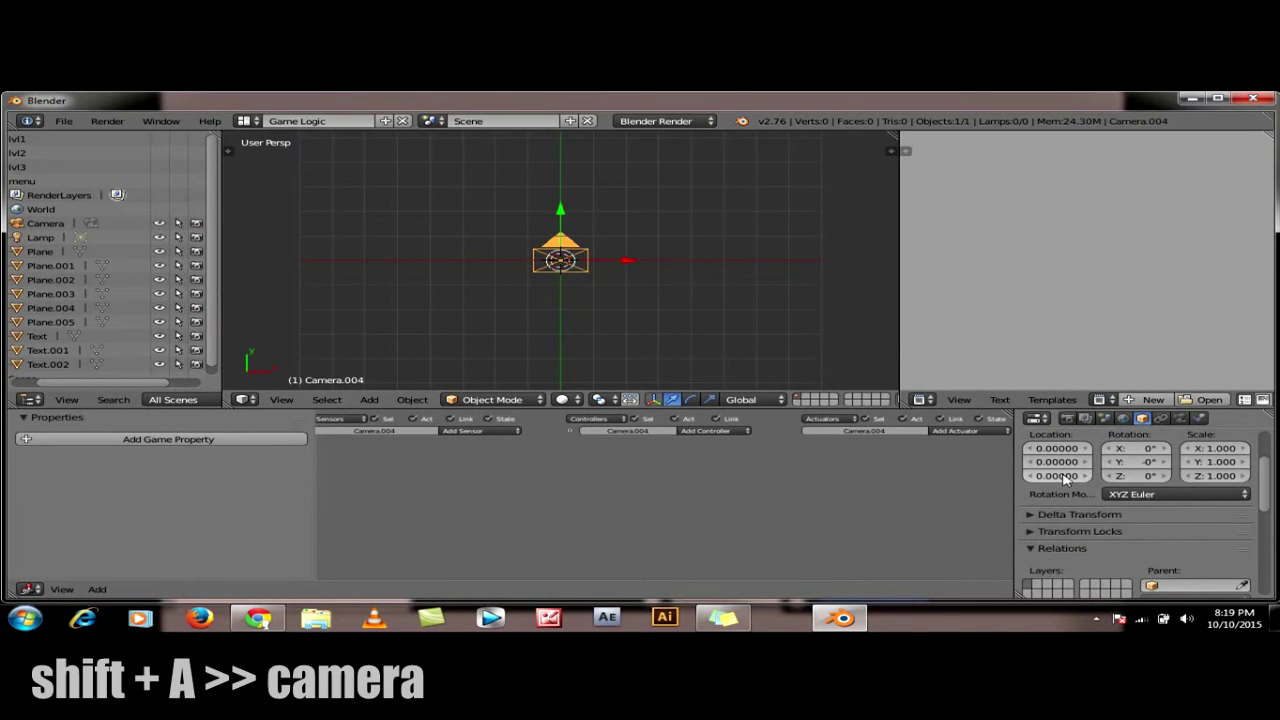
pyautogui.write('5')
pyautogui.press('Return')
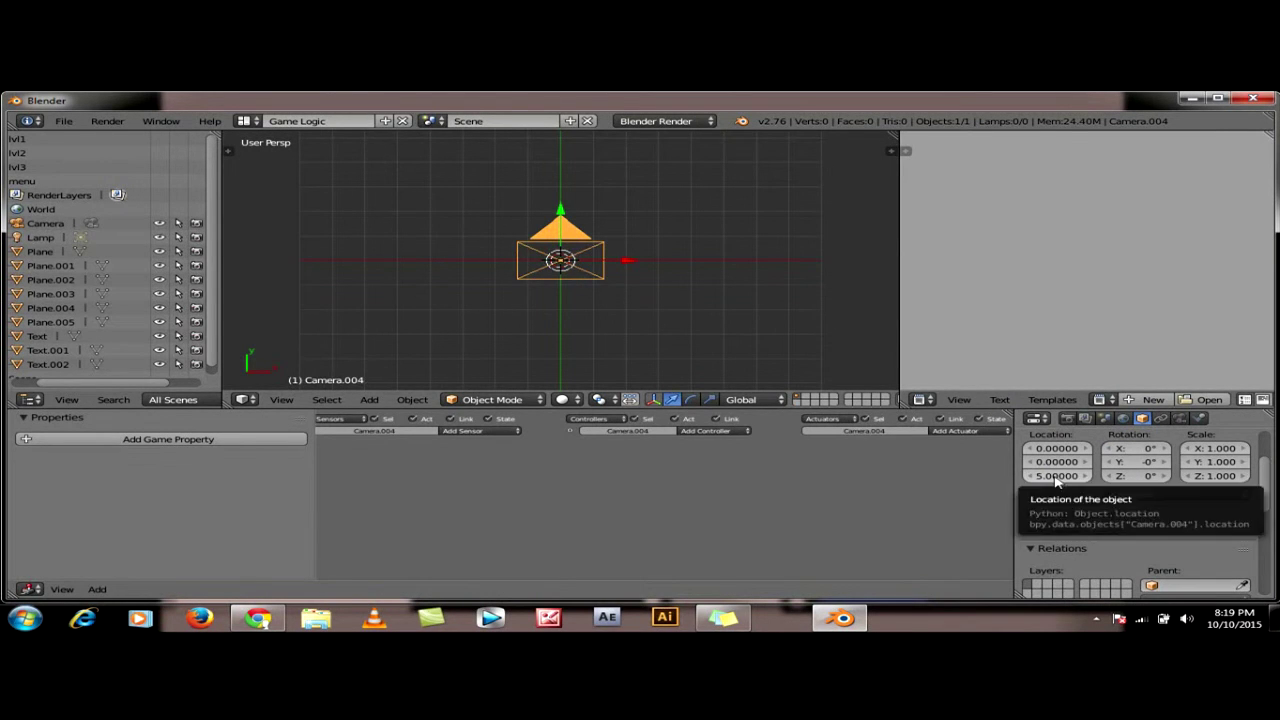
# View the scene through the new camera and begin renaming the scene
pyautogui.click(281, 399)
pyautogui.click(338, 357)
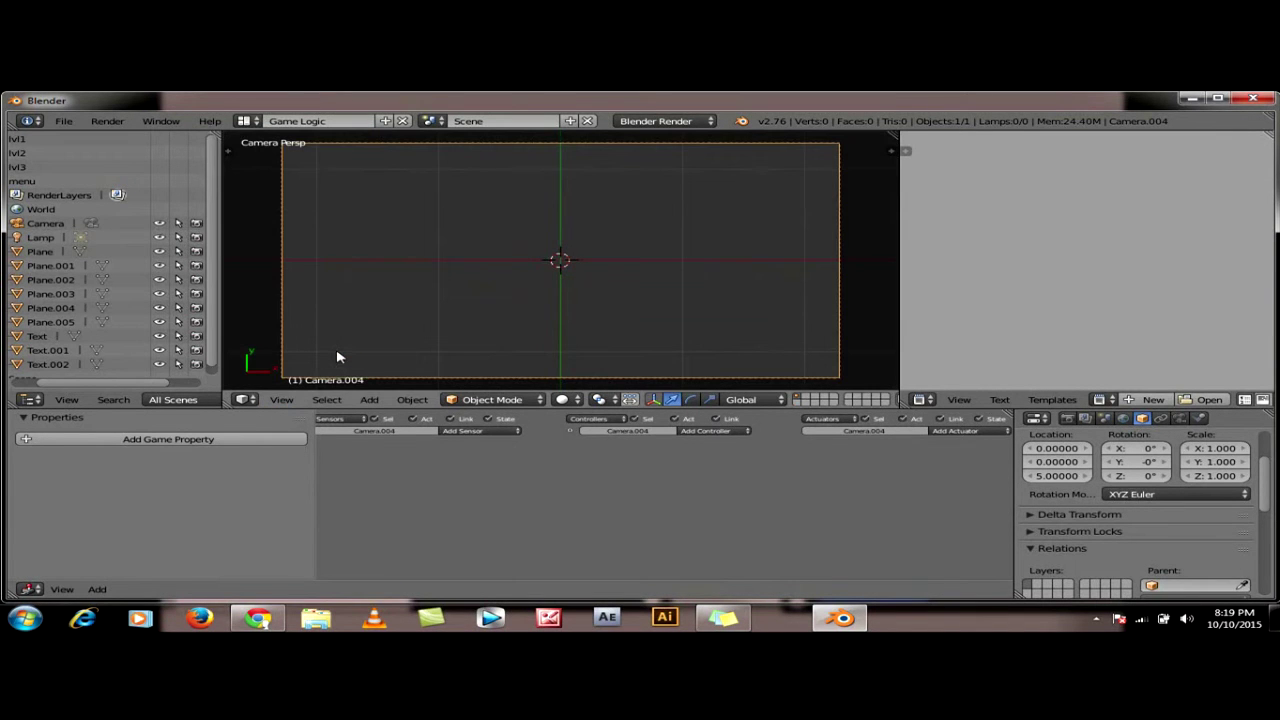
pyautogui.click(501, 121)
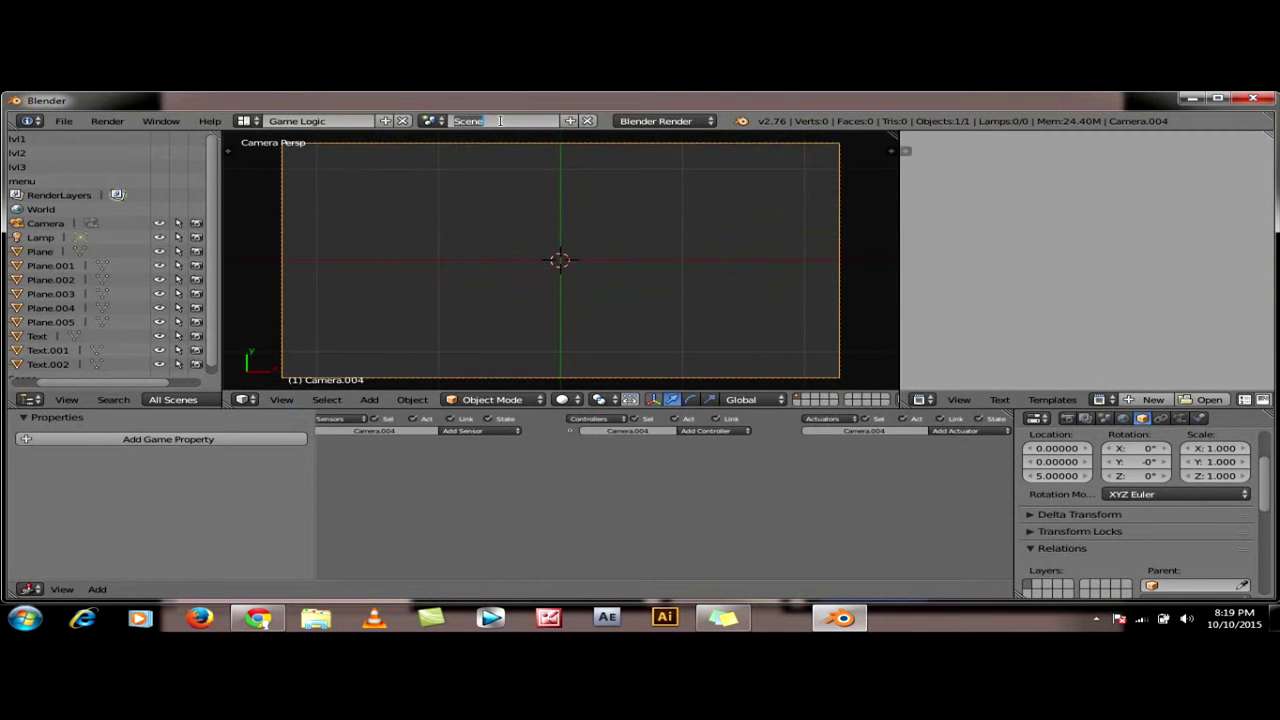
pyautogui.write('calculato')
pyautogui.write('r')
# Rename the scene to 'conecting' and verify it is listed alongside lvl1, lvl2, lvl3 and menu
pyautogui.press('Return')
pyautogui.click(504, 121)
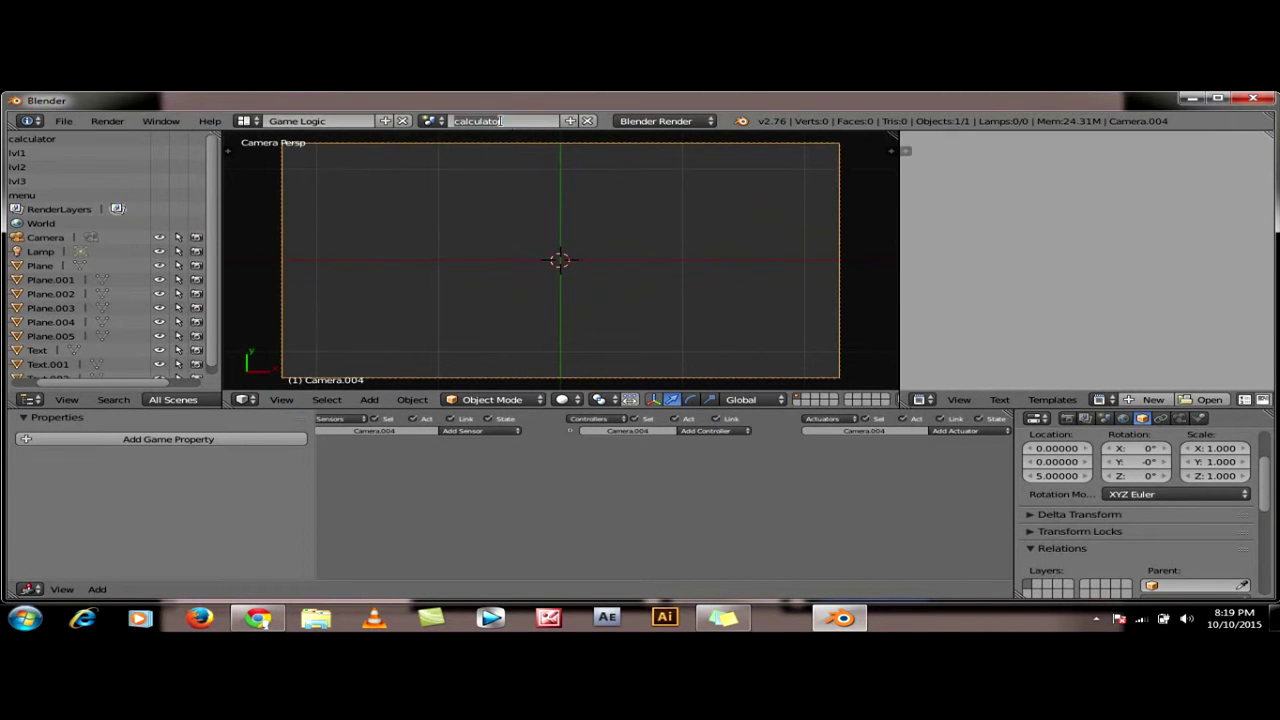
pyautogui.hotkey('ctrl', 'a')
pyautogui.write('con')
pyautogui.press('Return')
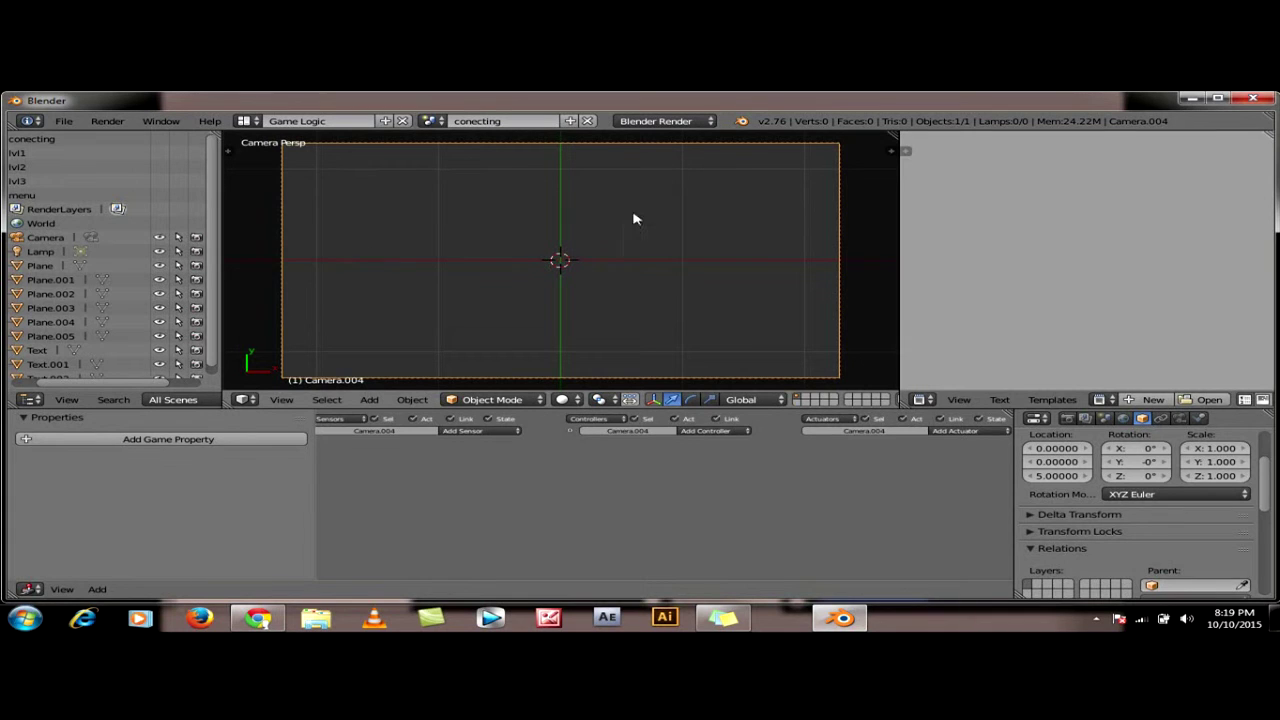
pyautogui.click(432, 120)
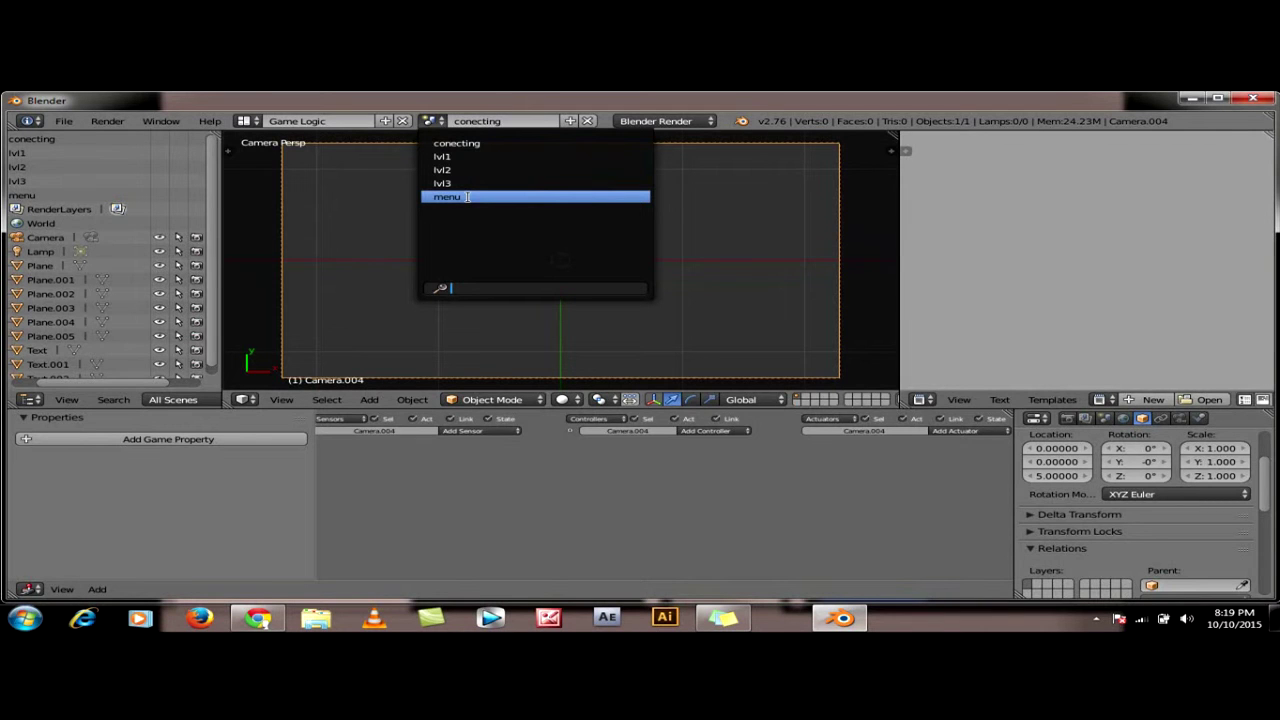
pyautogui.click(490, 148)
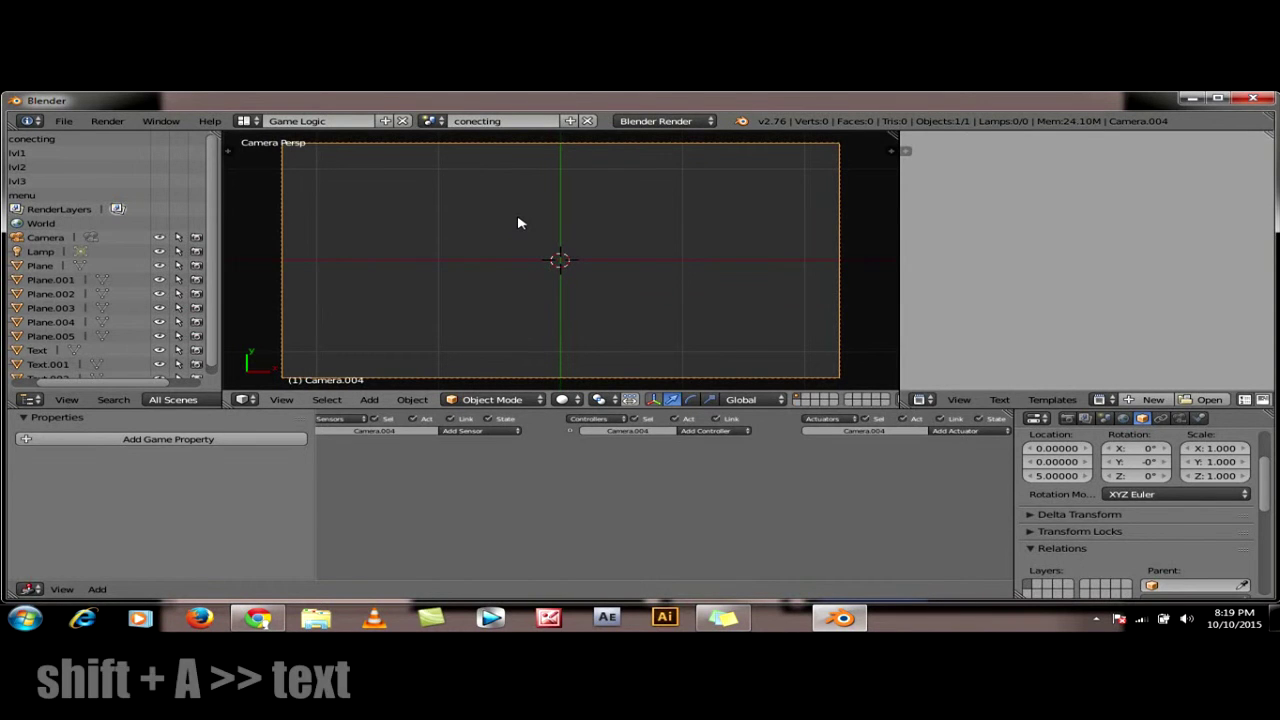
# Add a text object reading 0 and move it up and slightly left of centre
pyautogui.hotkey('shift', 'a')
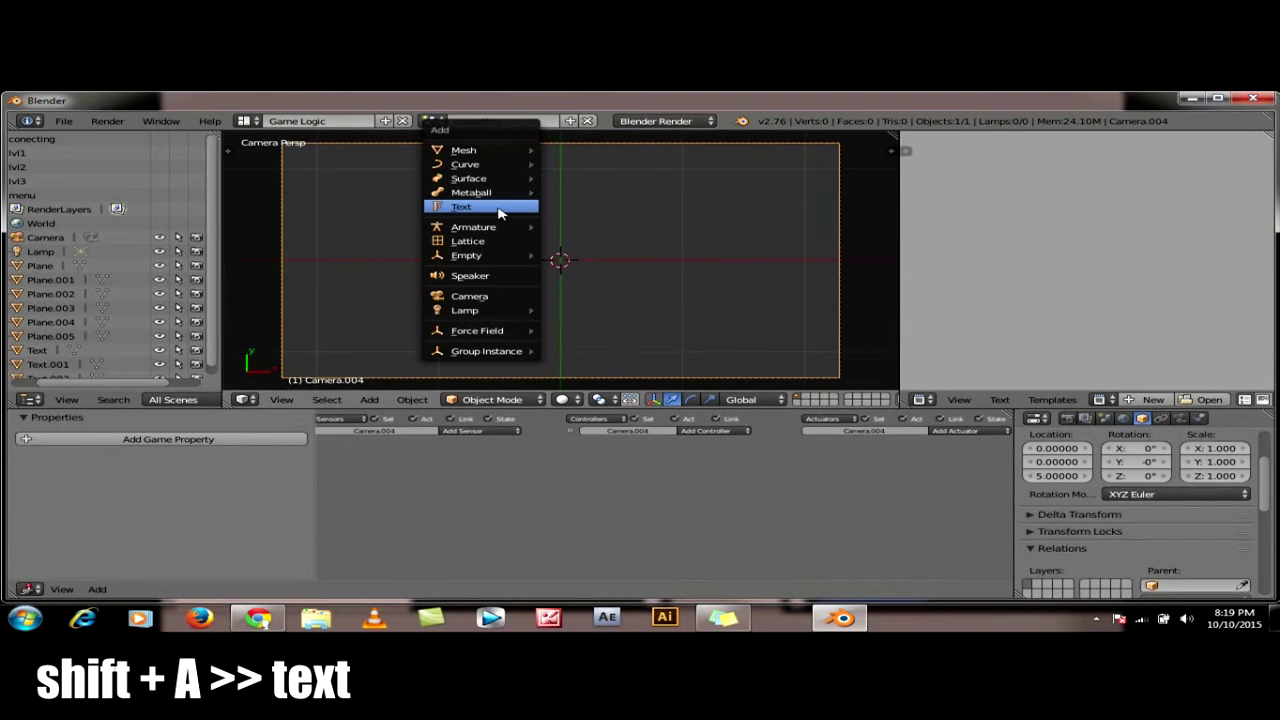
pyautogui.click(500, 213)
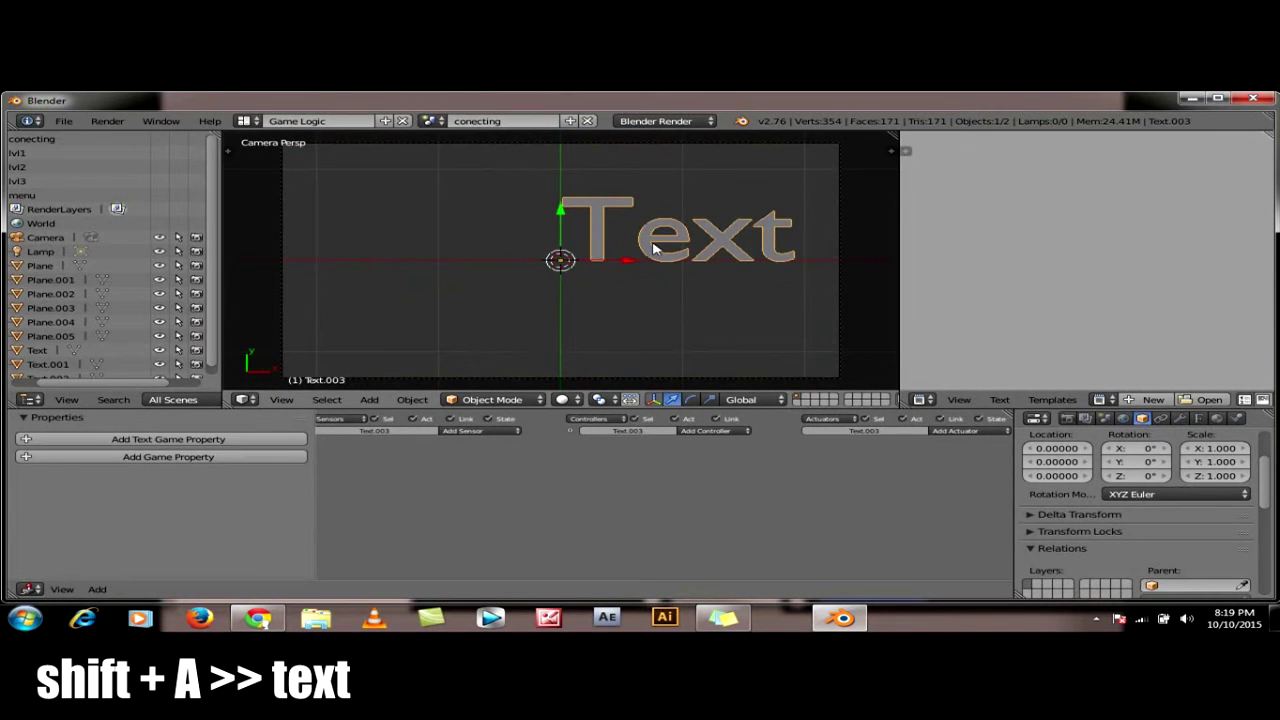
pyautogui.press('Tab')
pyautogui.press('BackSpace')
pyautogui.press('BackSpace')
pyautogui.press('BackSpace')
pyautogui.press('BackSpace')
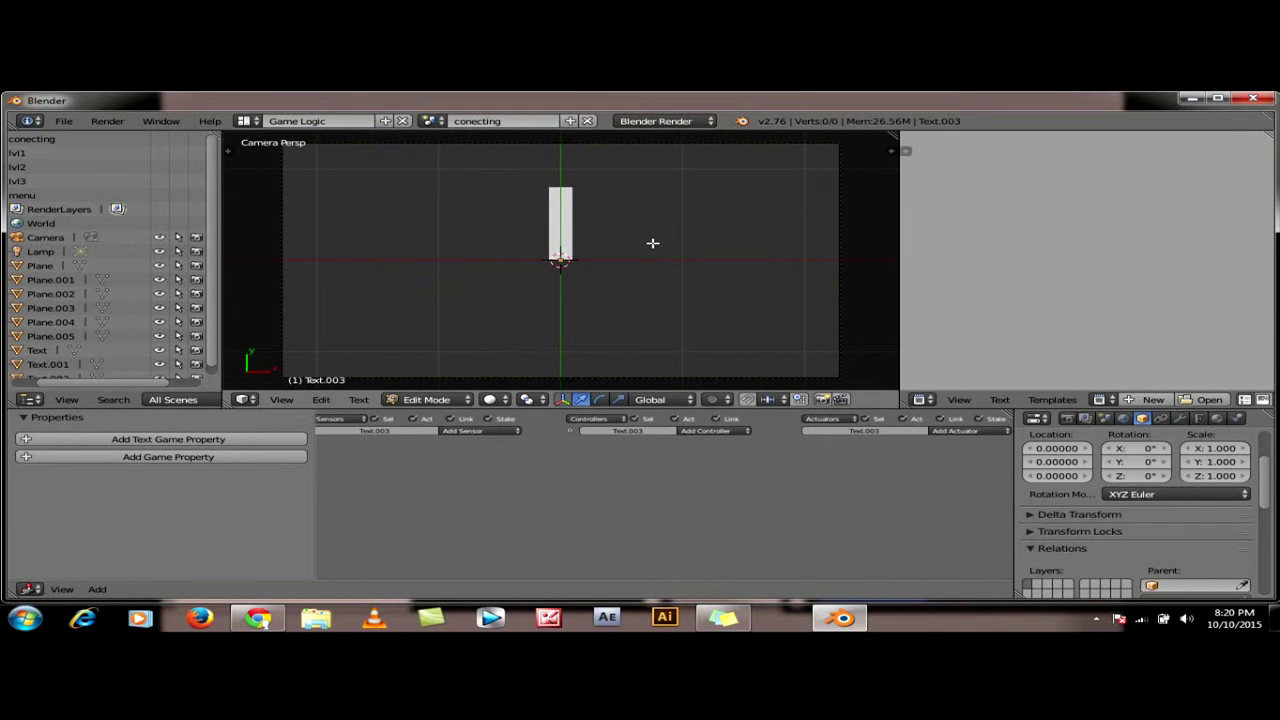
pyautogui.write('o')
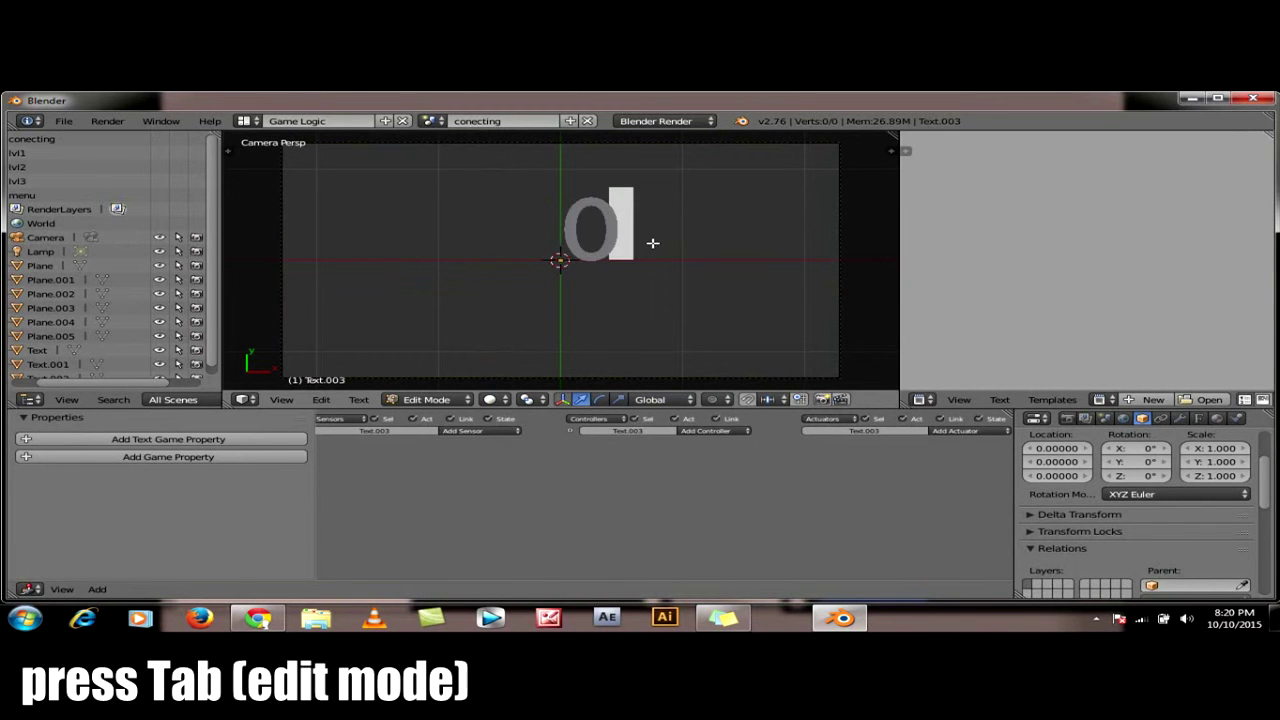
pyautogui.press('Tab')
pyautogui.press('g')
pyautogui.click(568, 188)
pyautogui.press('g')
pyautogui.press('x')
pyautogui.click(591, 230)
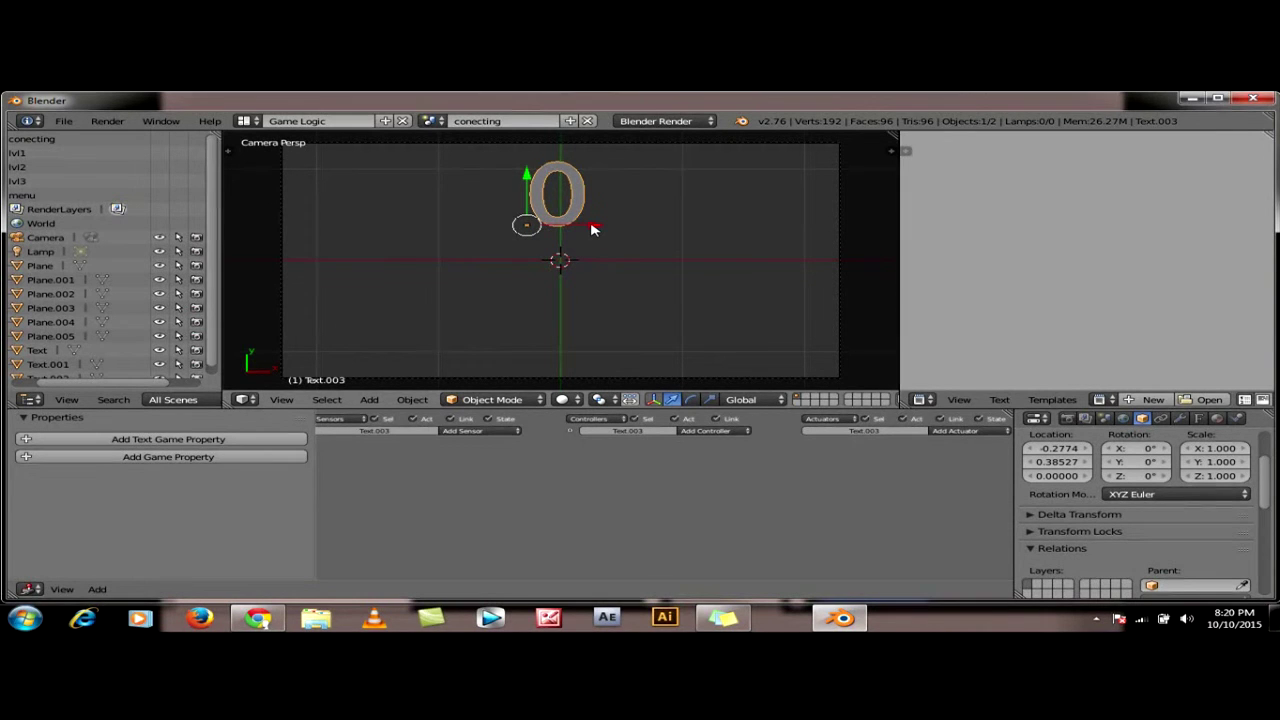
# Duplicate the 0 text straight below along Y and reselect the upper one
pyautogui.hotkey('shift', 'd')
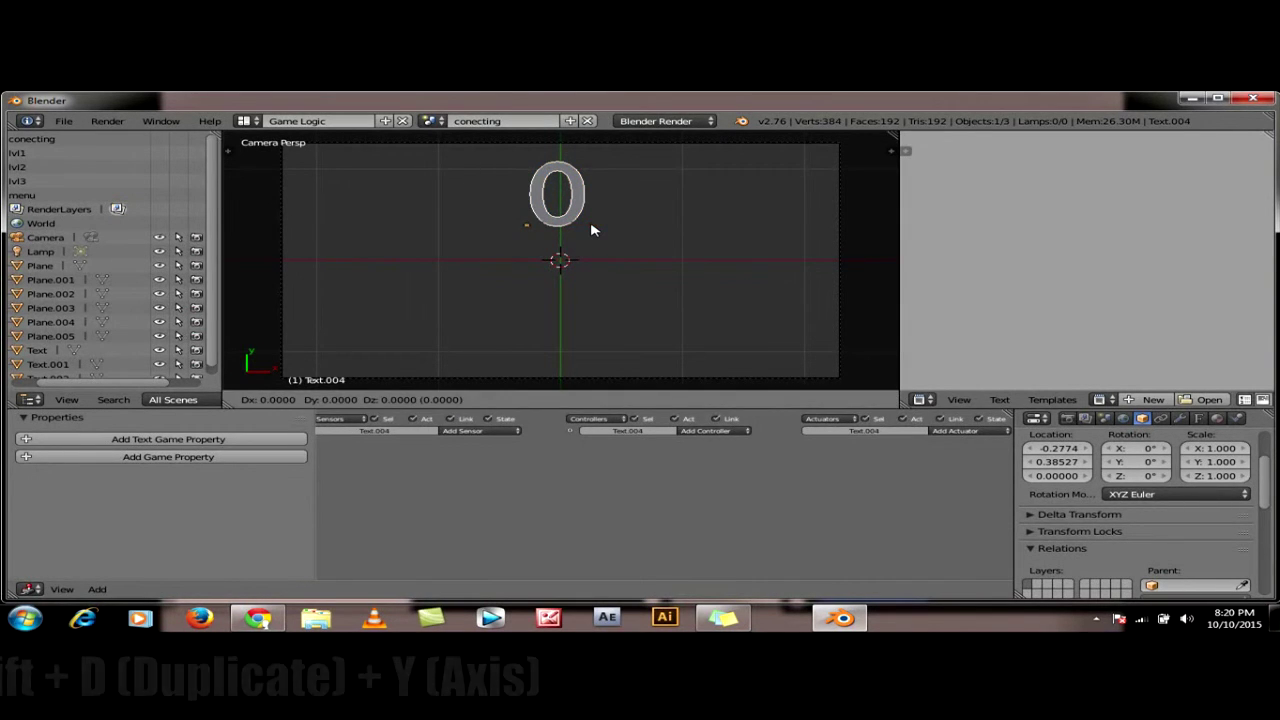
pyautogui.press('y')
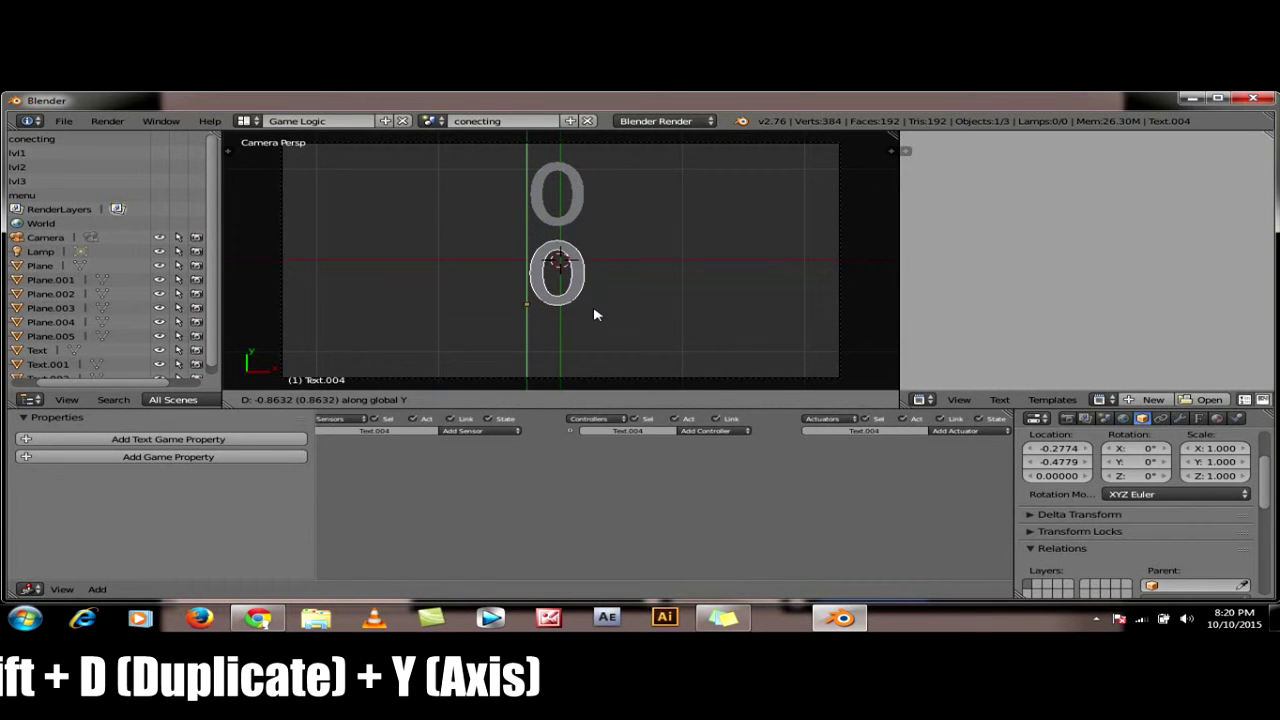
pyautogui.click(594, 318)
pyautogui.rightClick(575, 201)
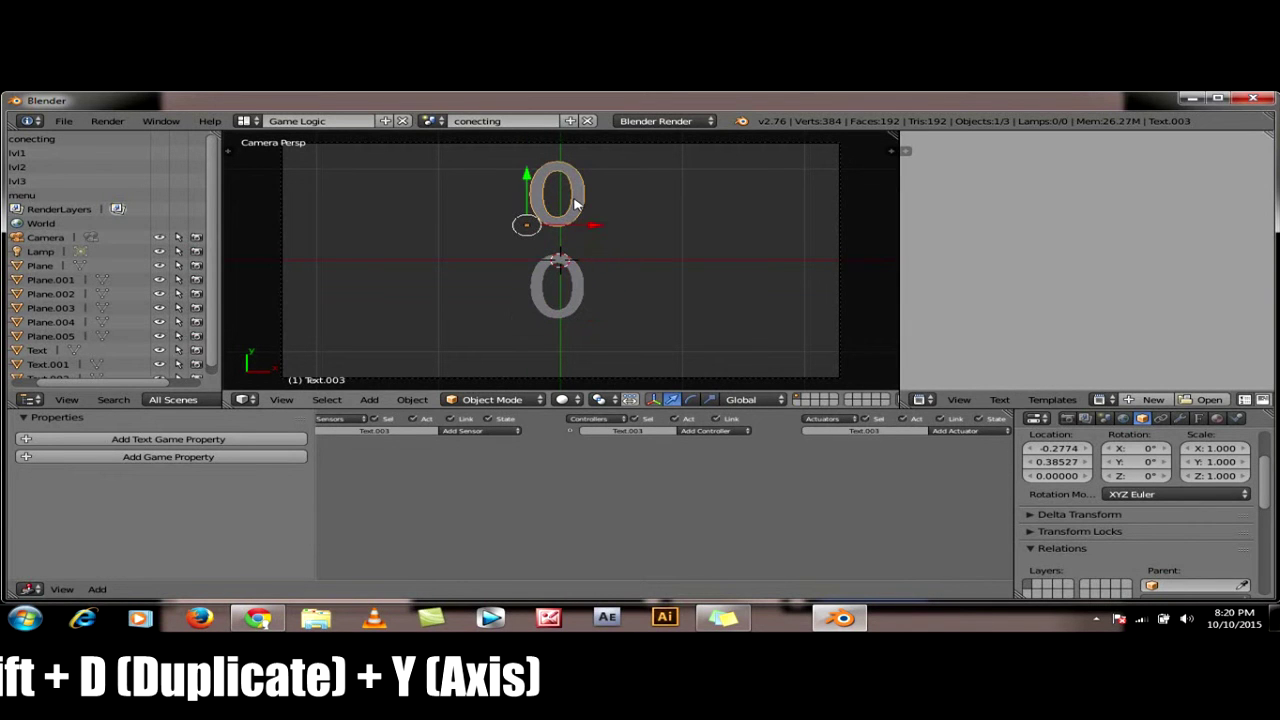
pyautogui.rightClick(580, 277)
pyautogui.rightClick(580, 203)
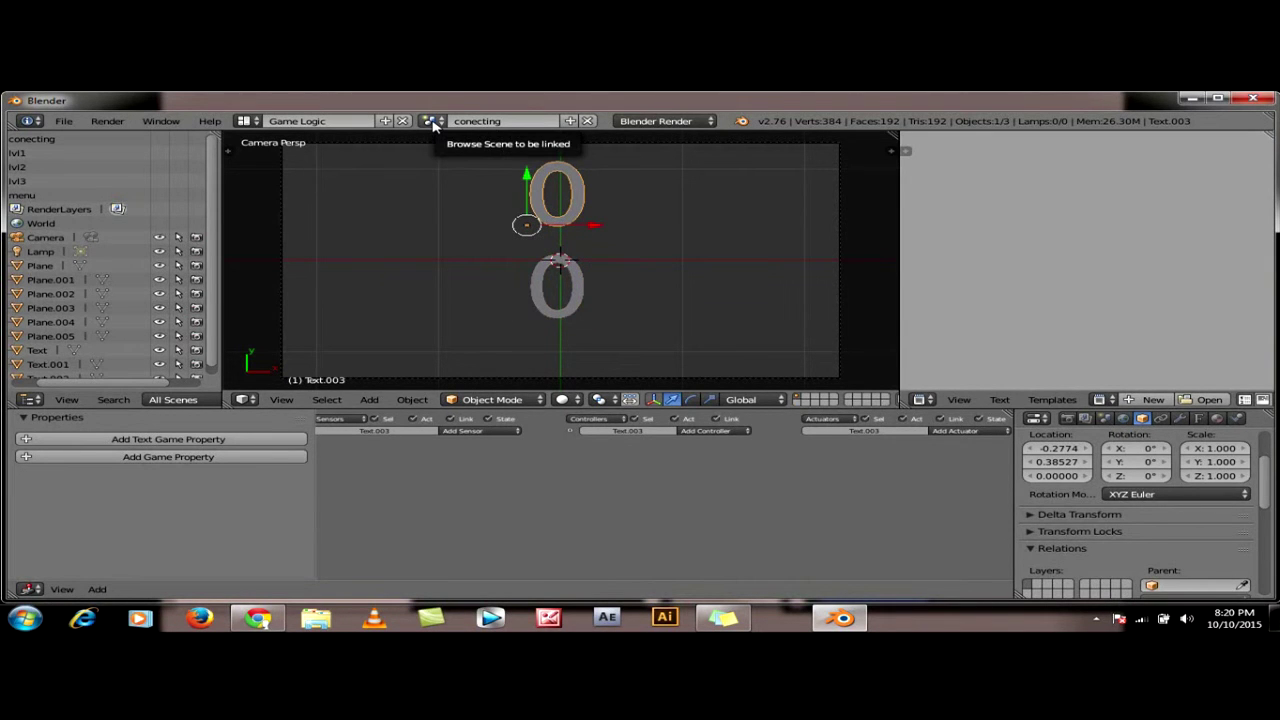
# Add an Integer-type Text game property to both the upper and lower 0 text objects
pyautogui.click(252, 442)
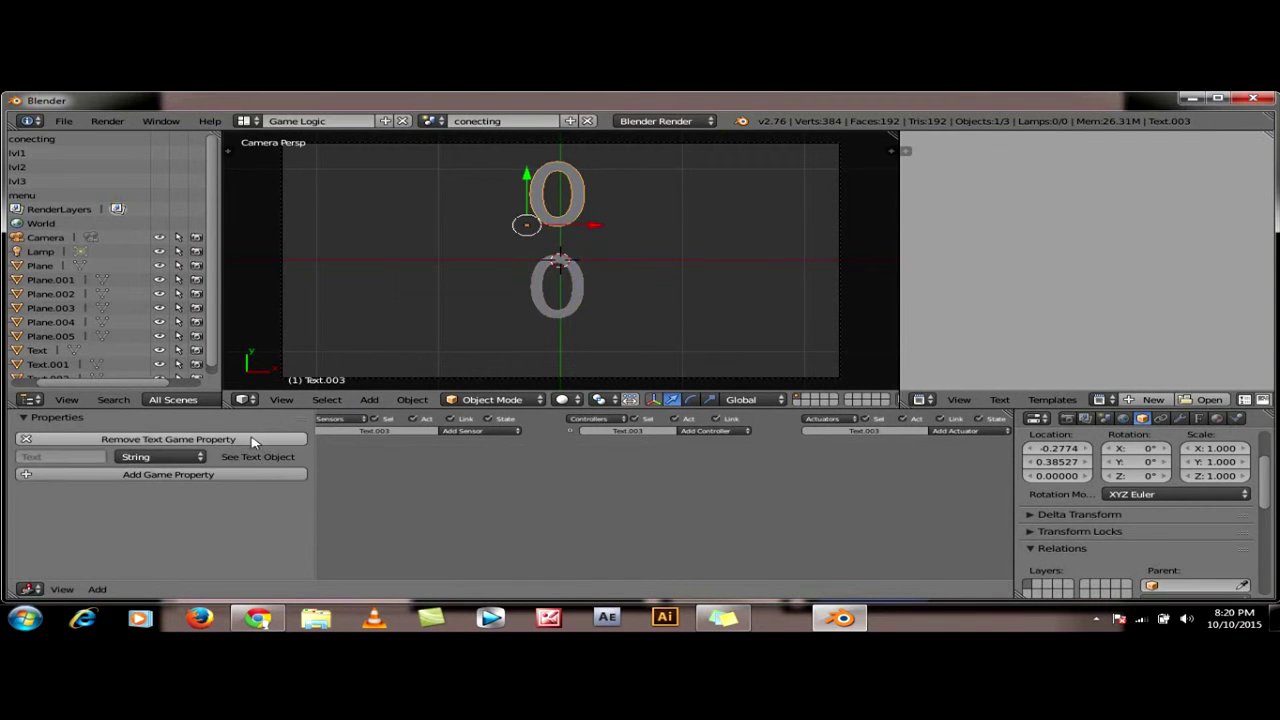
pyautogui.click(183, 459)
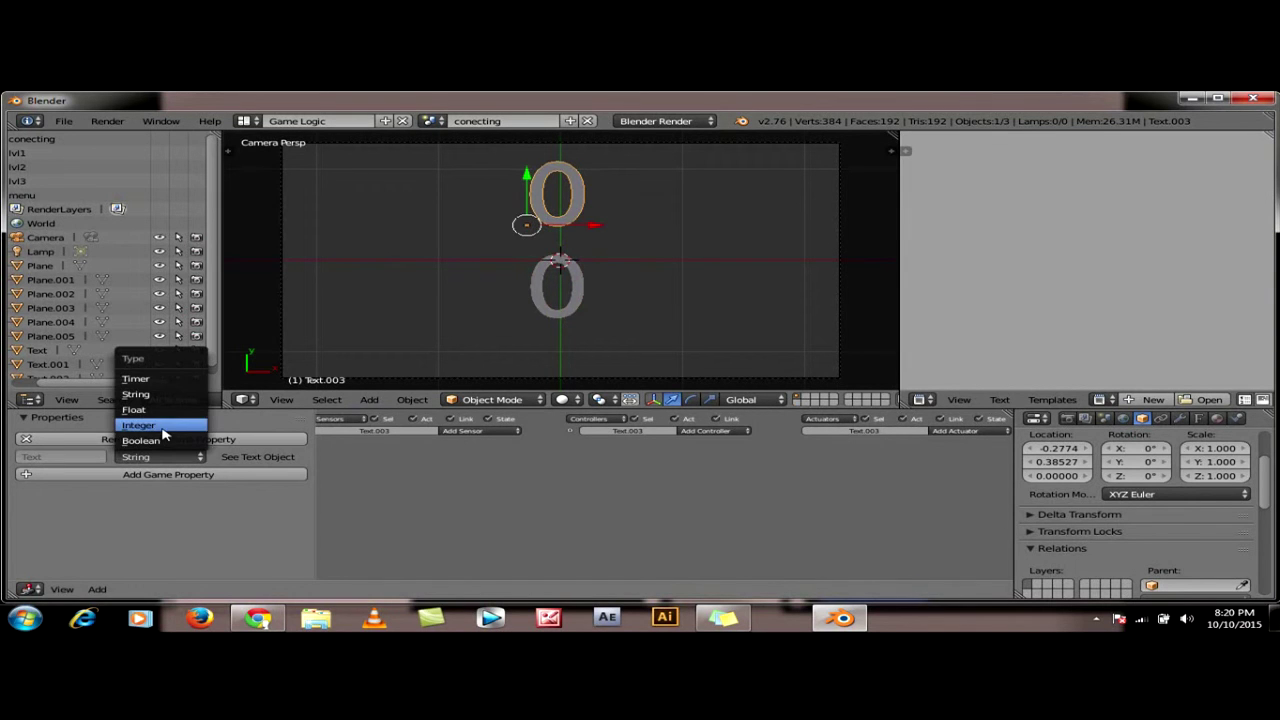
pyautogui.click(164, 428)
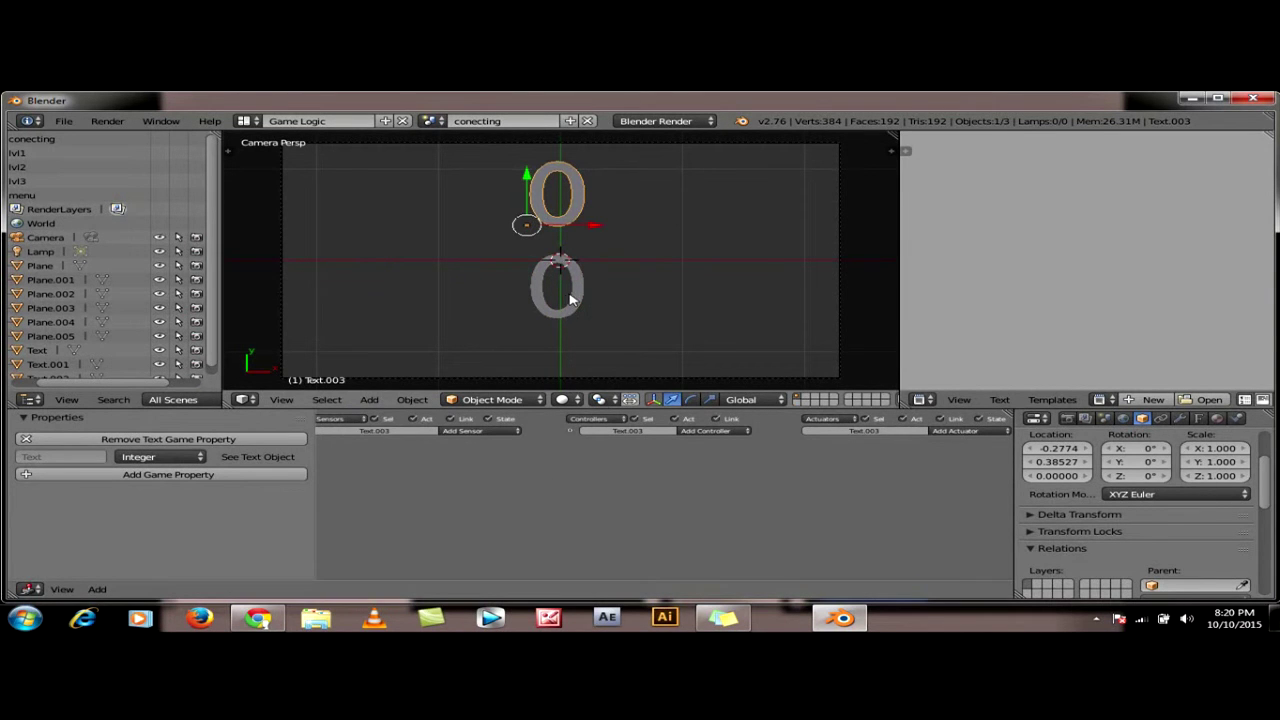
pyautogui.rightClick(573, 301)
pyautogui.click(170, 440)
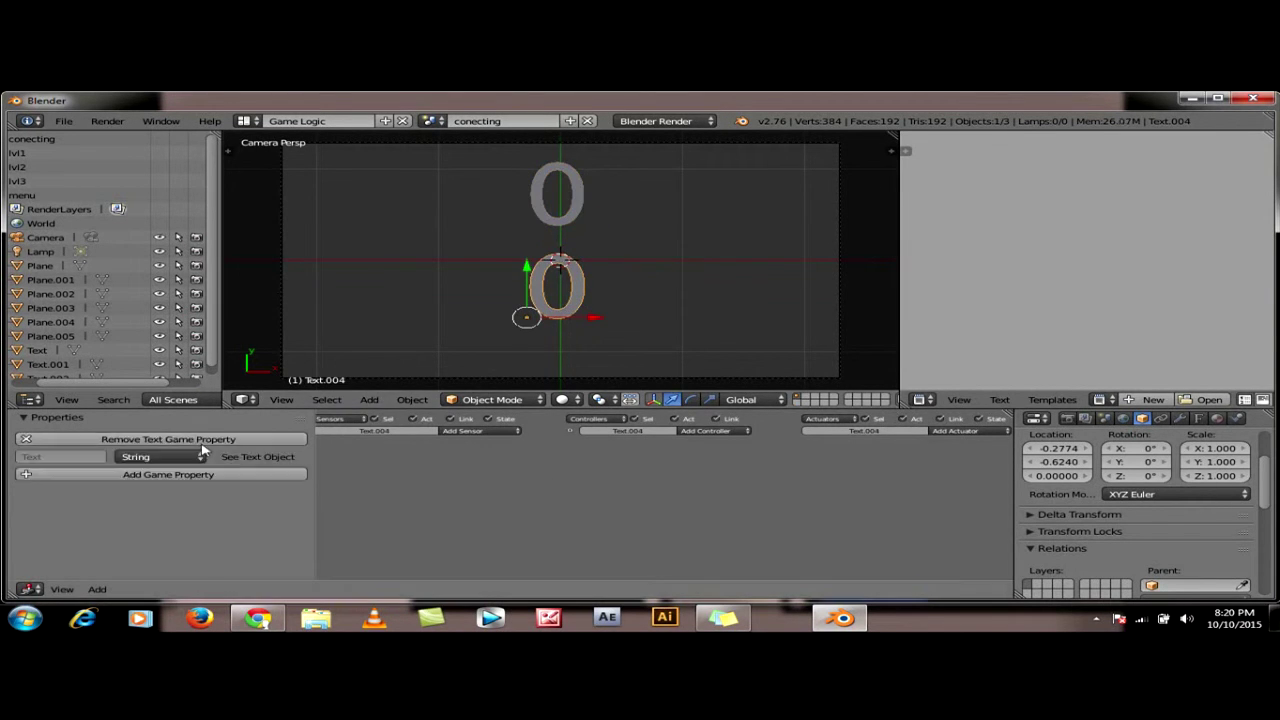
pyautogui.click(175, 458)
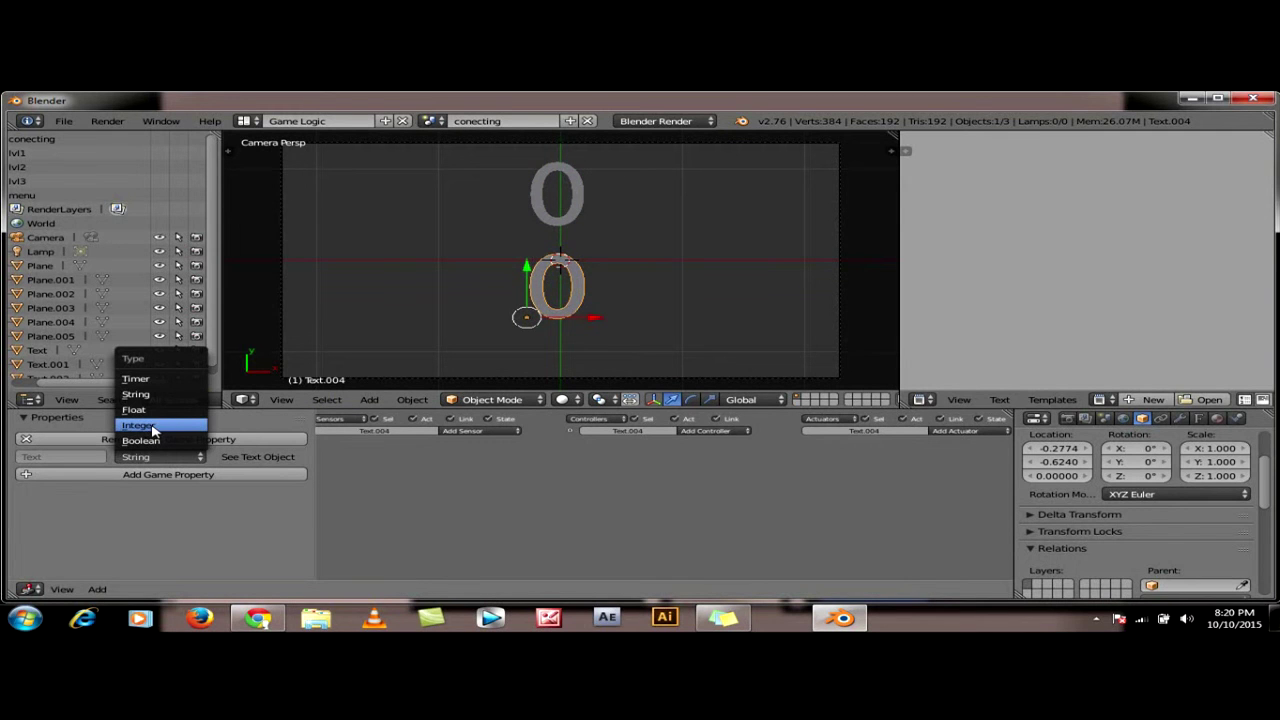
pyautogui.click(153, 428)
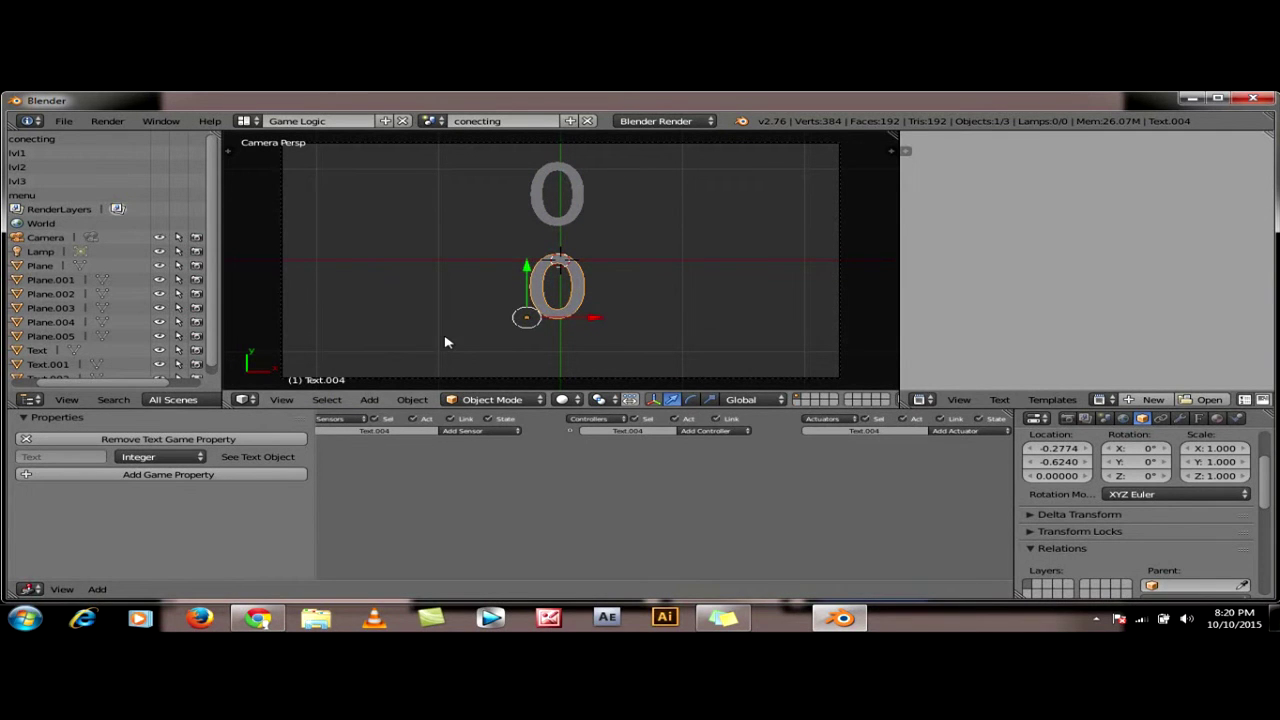
# In scene lvl1, link the cube's And controller to its Message actuator
pyautogui.click(437, 121)
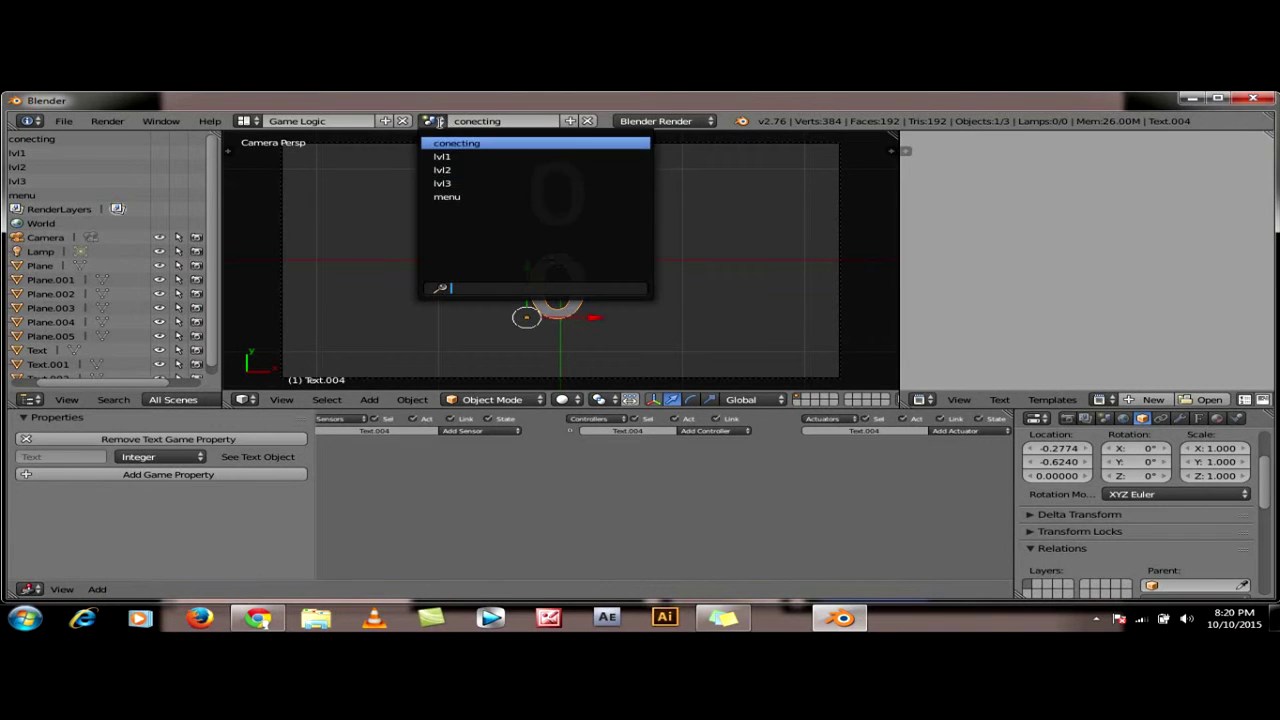
pyautogui.click(449, 158)
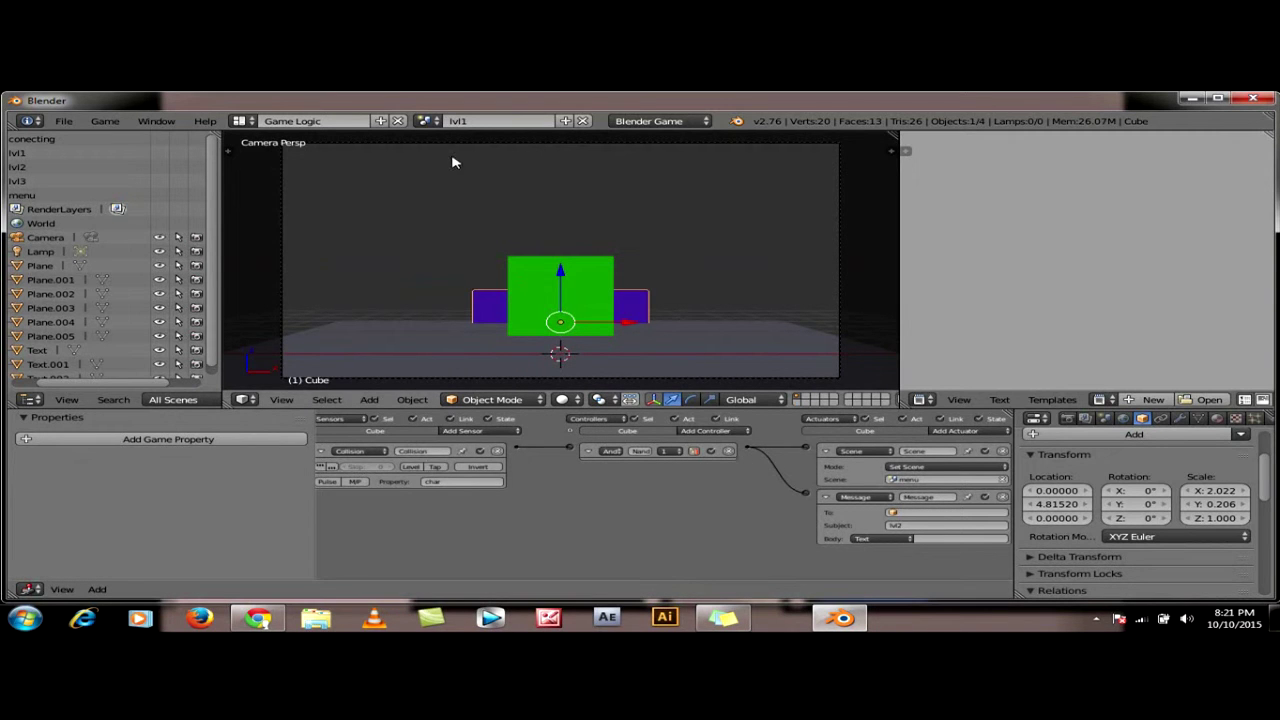
pyautogui.moveTo(747, 447); pyautogui.dragTo(806, 497)
# Check scene lvl2, then return to conecting and select the upper 0 text
pyautogui.click(430, 121)
pyautogui.click(448, 172)
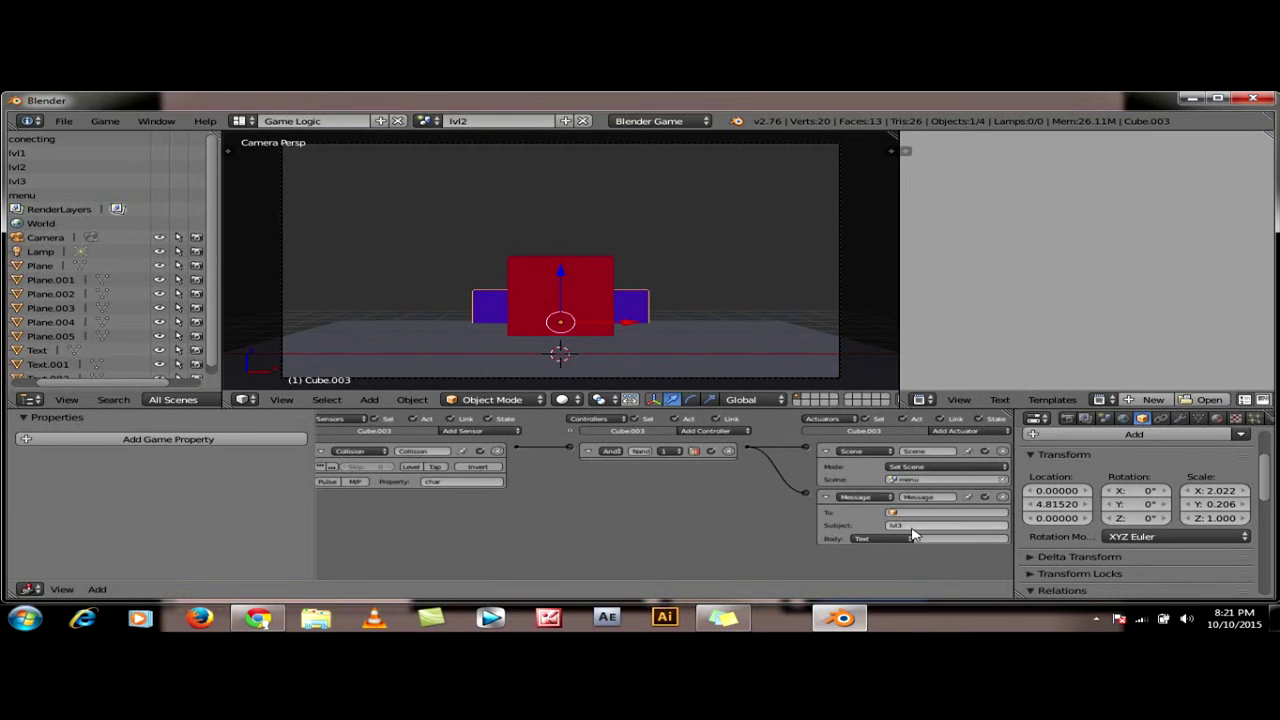
pyautogui.click(430, 121)
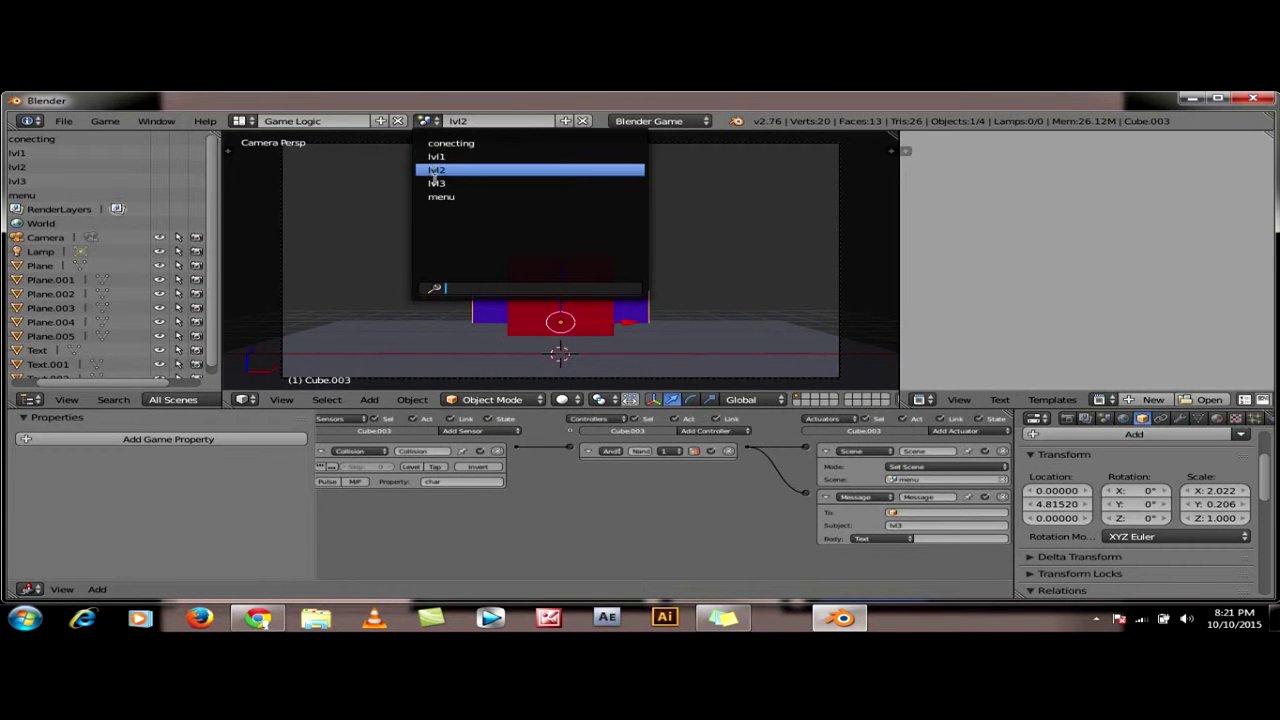
pyautogui.click(433, 143)
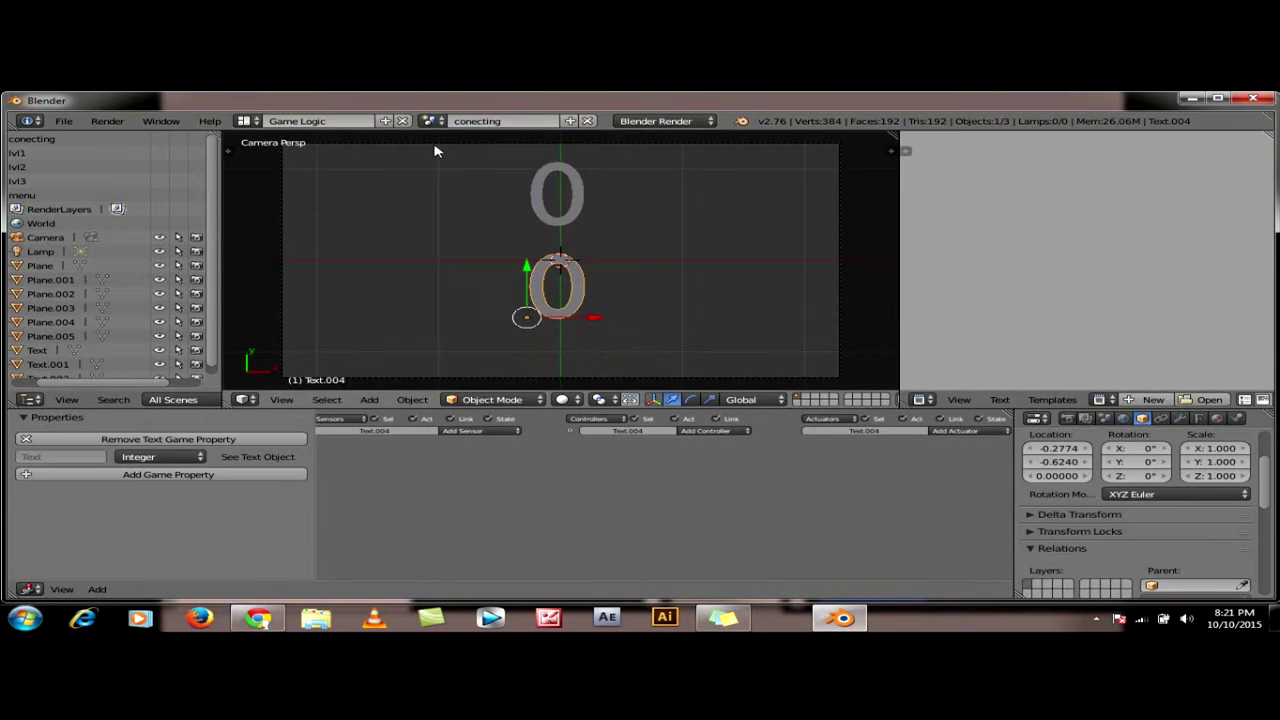
pyautogui.rightClick(563, 175)
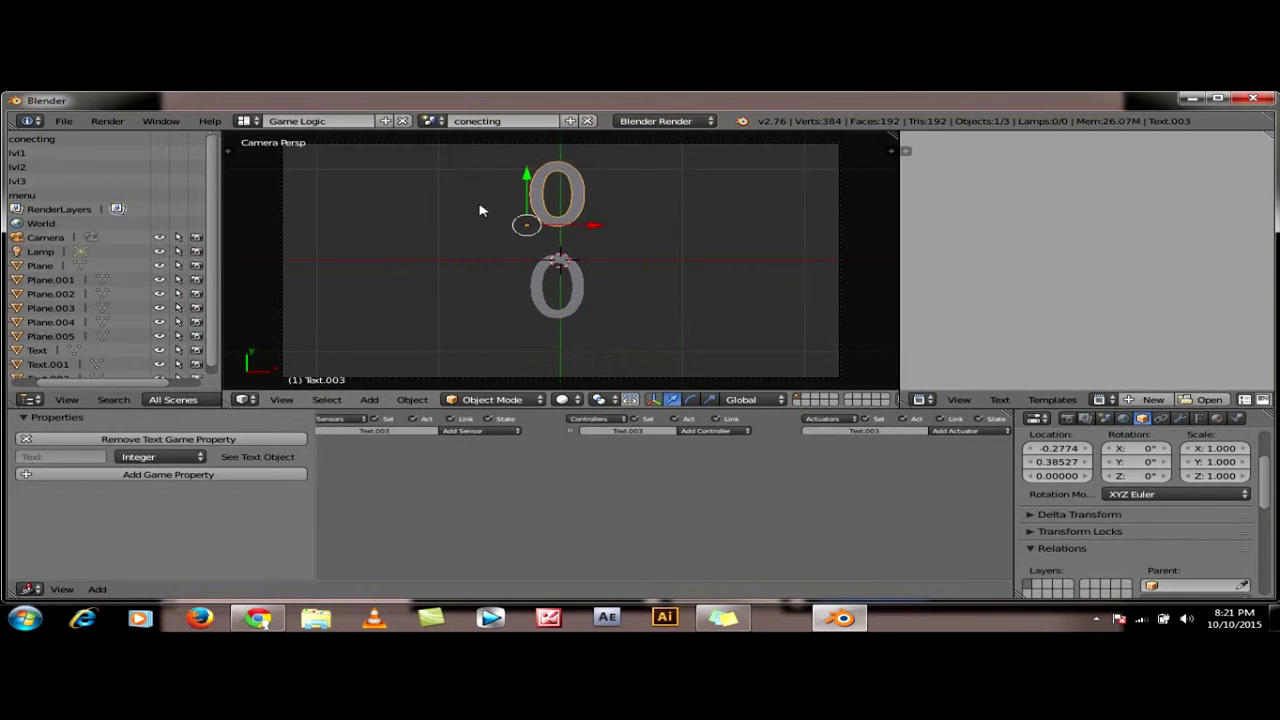
# Give the upper 0 counter a Message sensor with subject lvl2
pyautogui.click(474, 438)
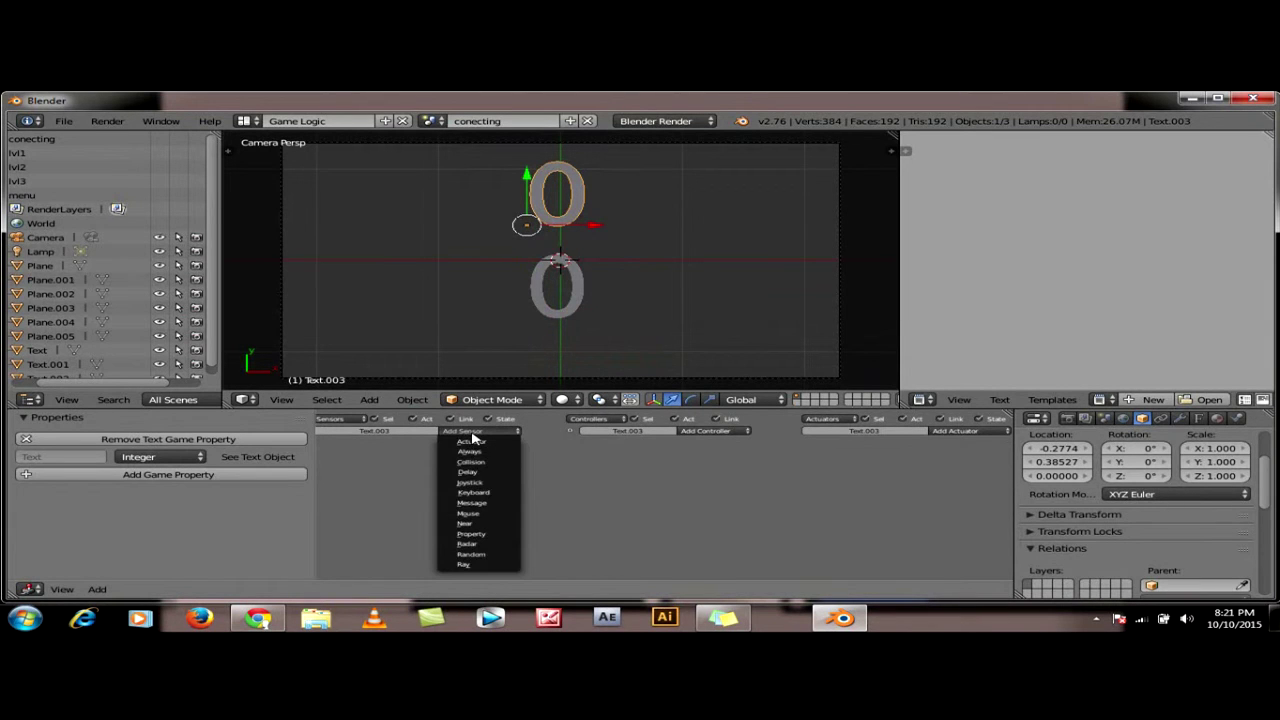
pyautogui.click(490, 505)
pyautogui.click(452, 482)
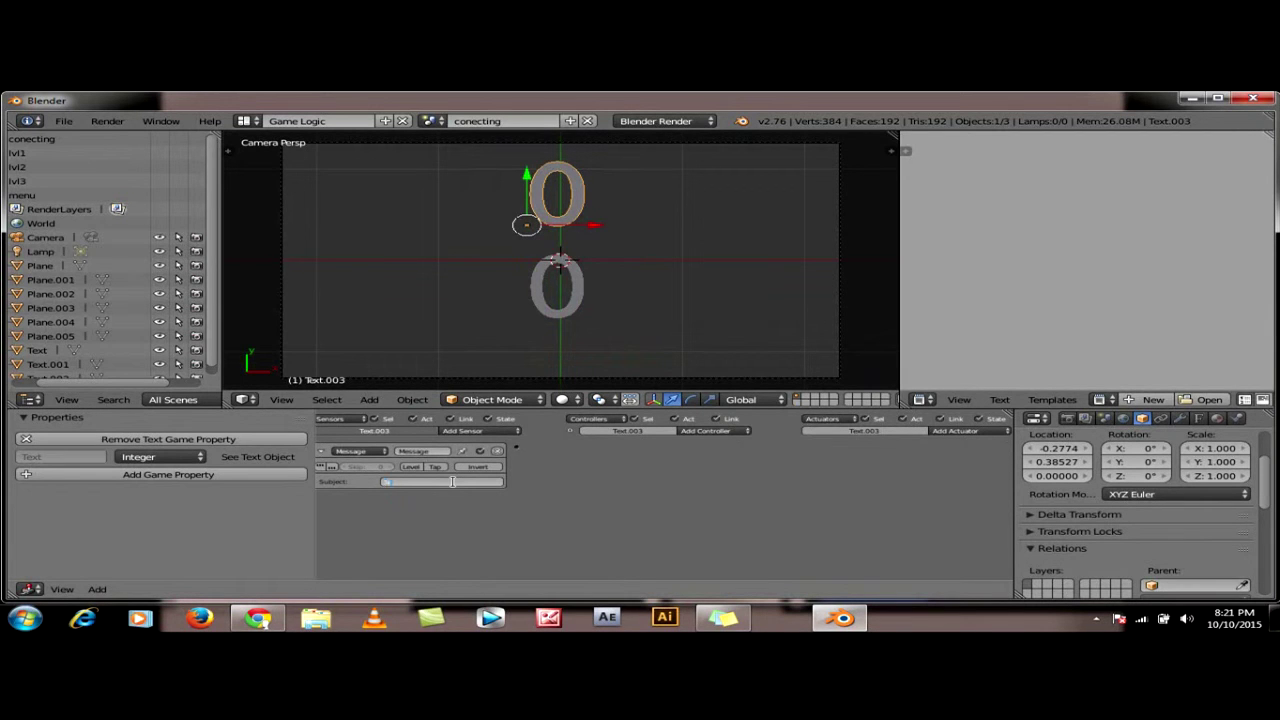
pyautogui.write('lvl2')
pyautogui.press('Return')
# Add a Property actuator adding 10 to Text and wire the Message sensor to it
pyautogui.click(943, 434)
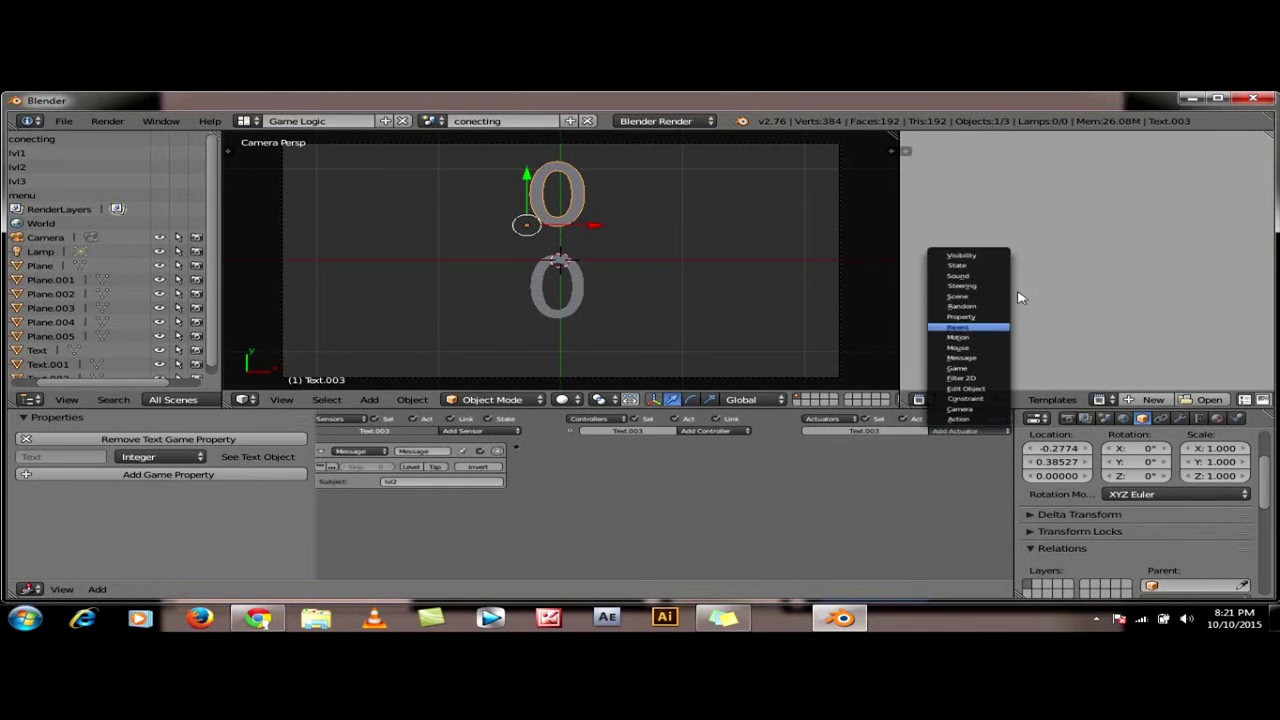
pyautogui.click(968, 318)
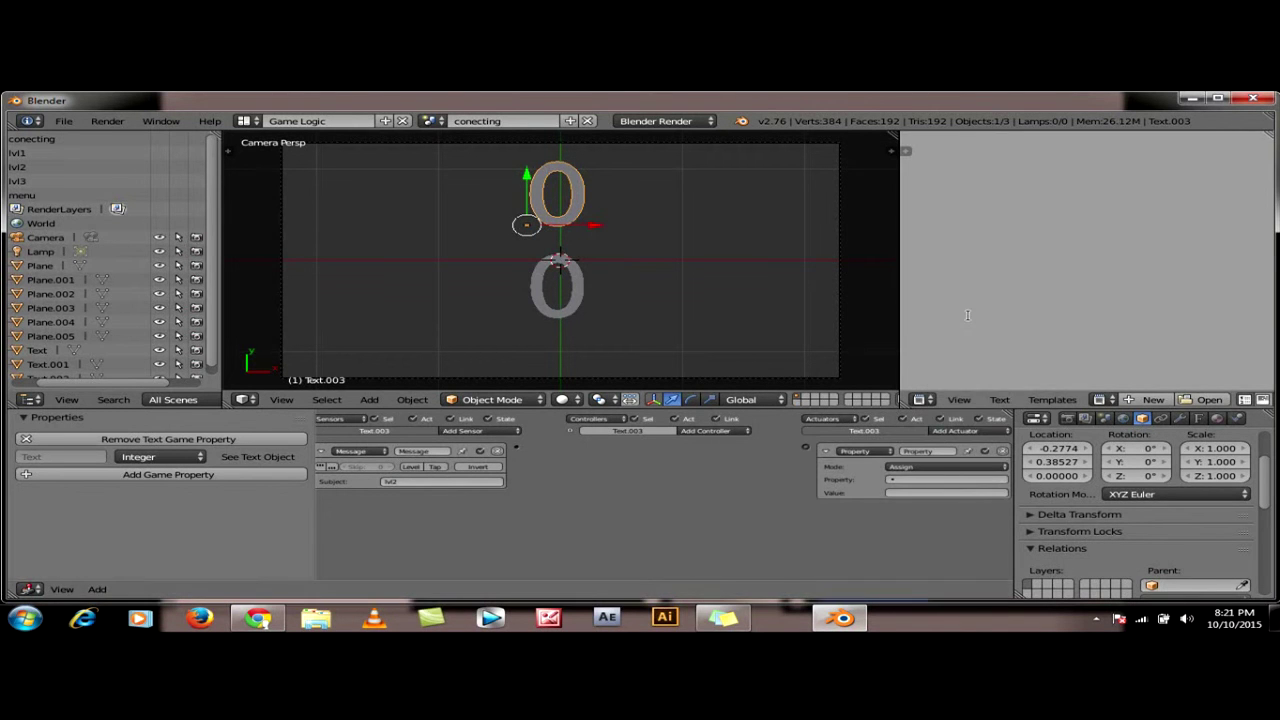
pyautogui.click(903, 468)
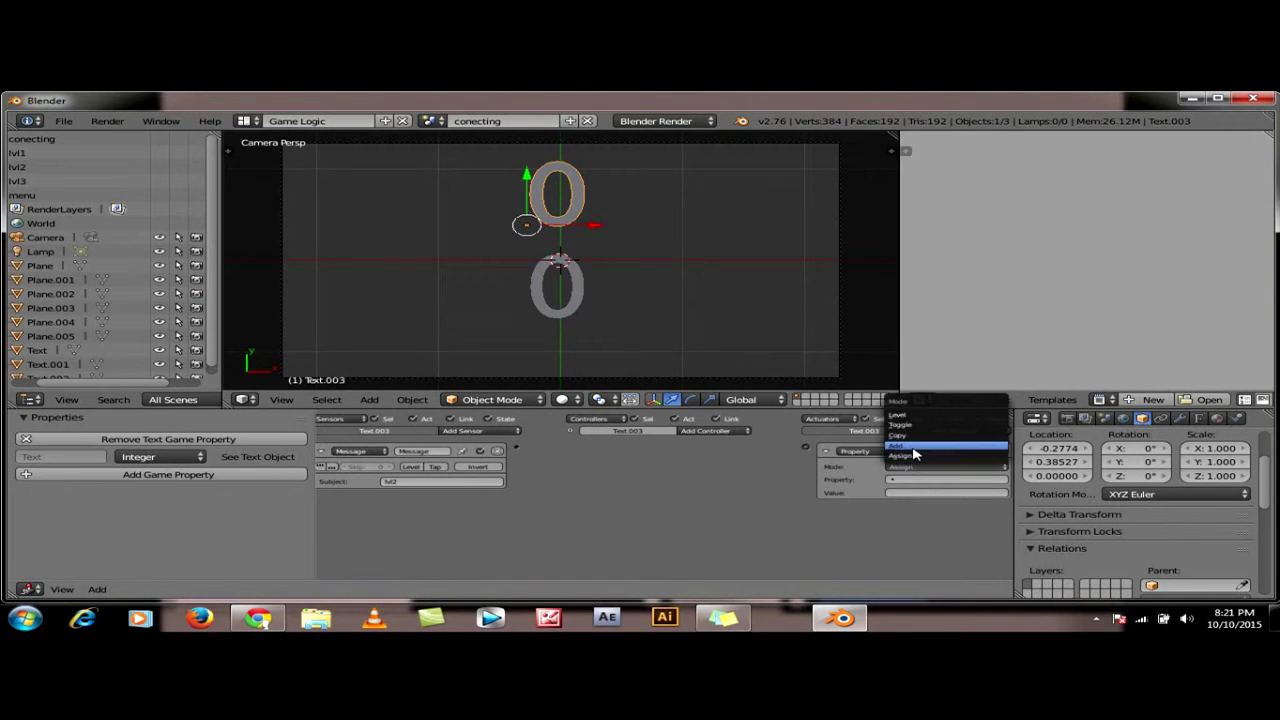
pyautogui.click(914, 449)
pyautogui.click(895, 480)
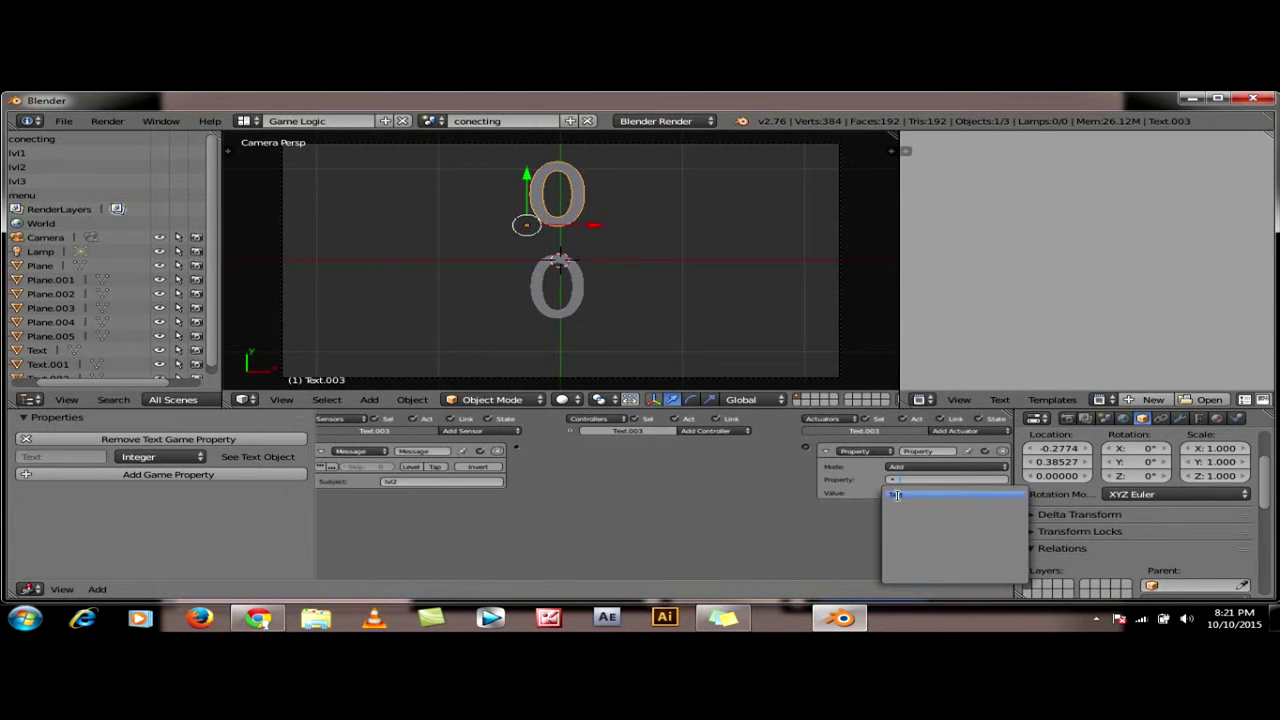
pyautogui.click(897, 495)
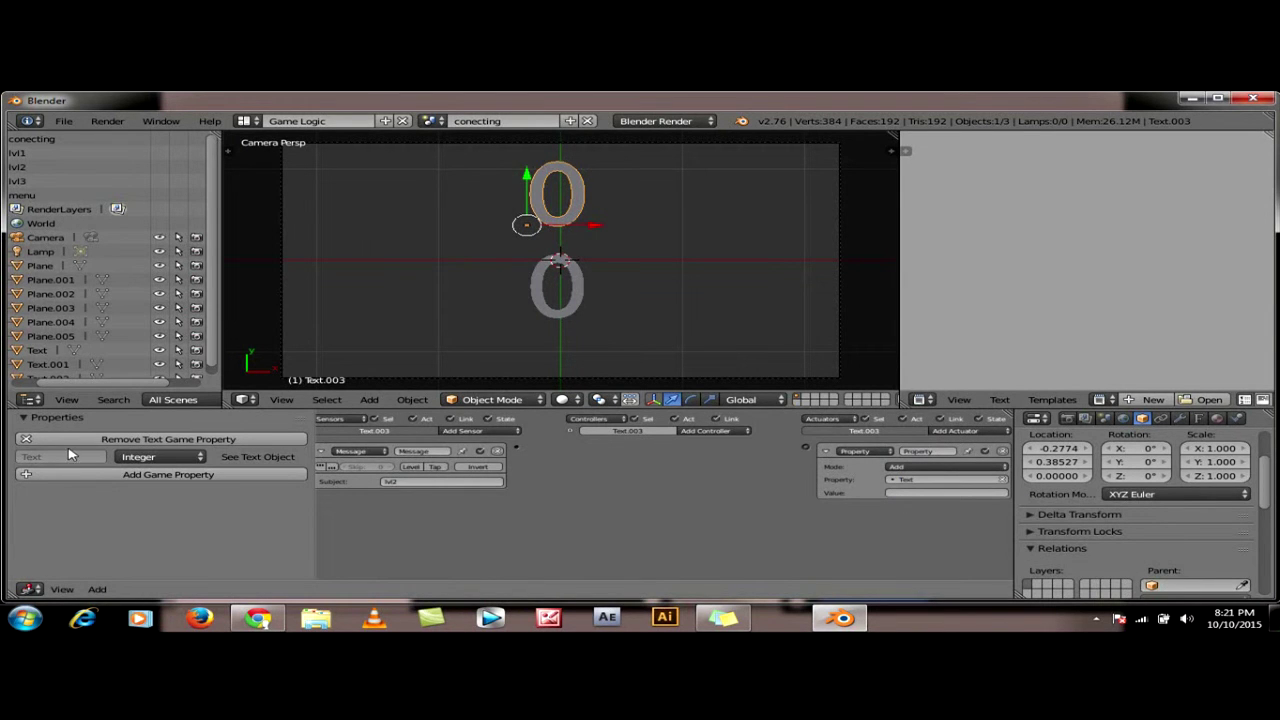
pyautogui.click(897, 494)
pyautogui.write('10')
pyautogui.press('Return')
pyautogui.moveTo(517, 453); pyautogui.dragTo(810, 453)
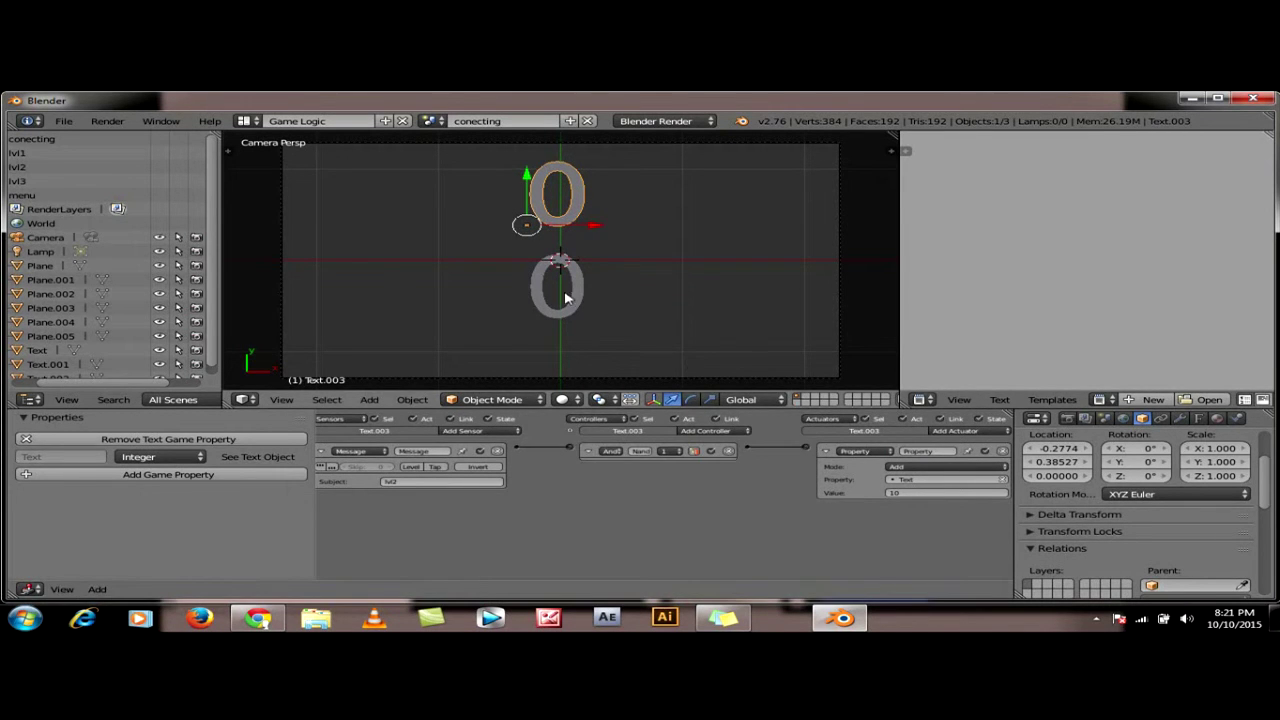
# Add a Property sensor to the upper counter that tests Text Greater Than 0
pyautogui.click(487, 433)
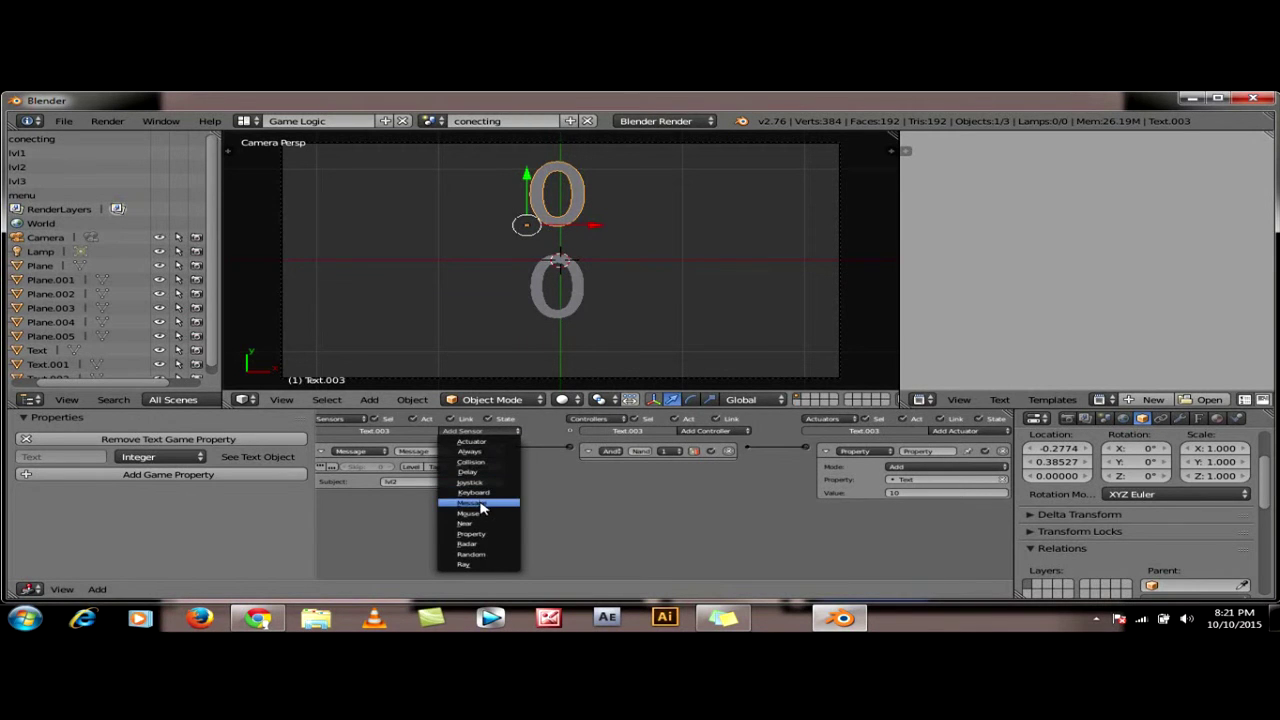
pyautogui.click(476, 534)
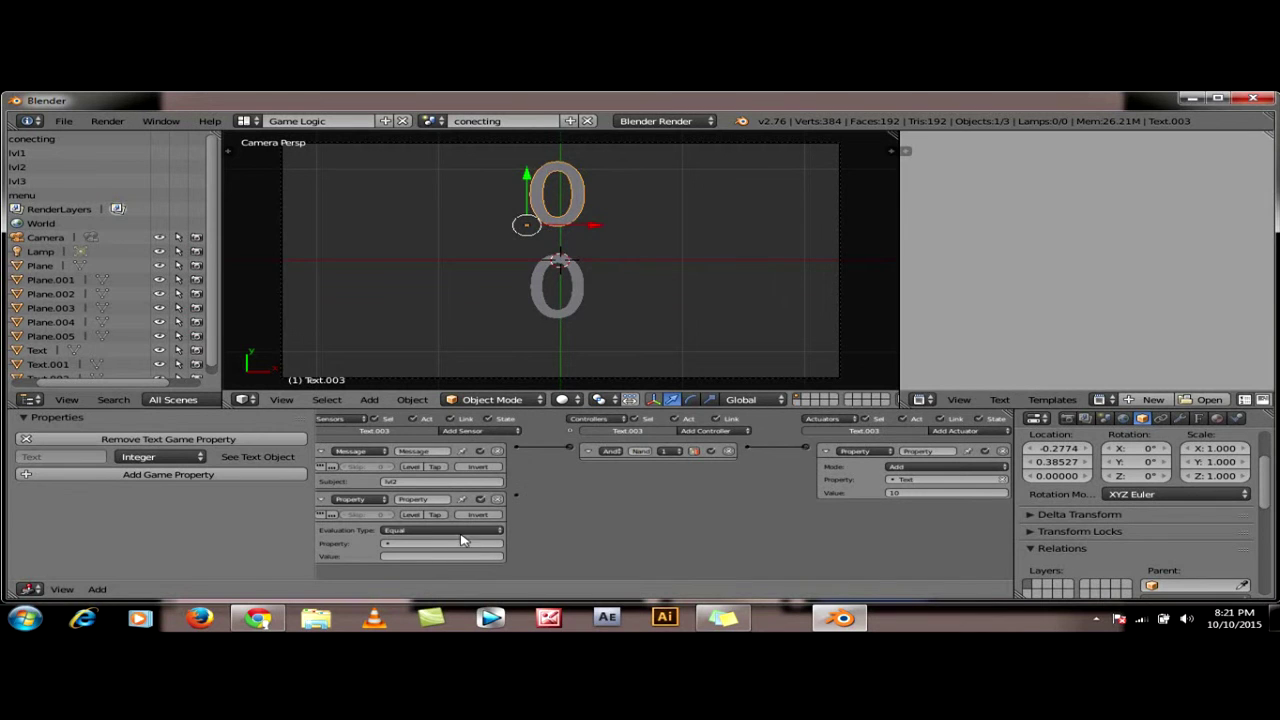
pyautogui.click(420, 532)
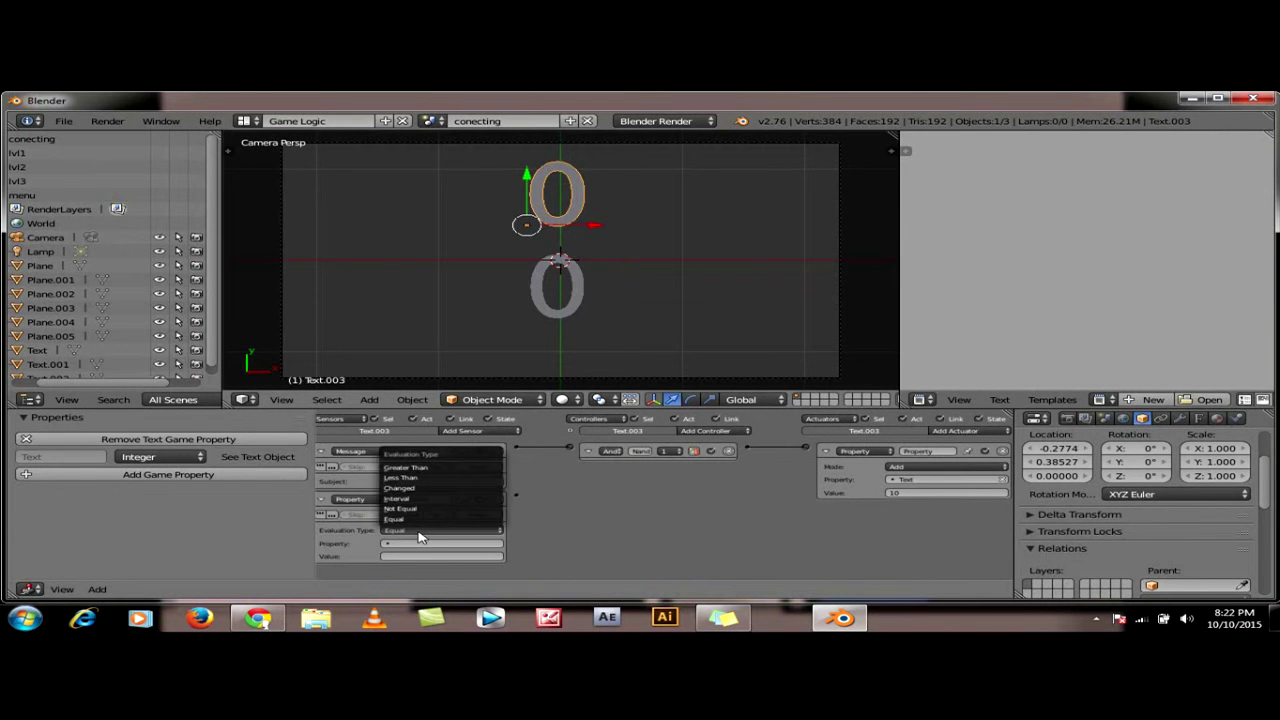
pyautogui.click(436, 468)
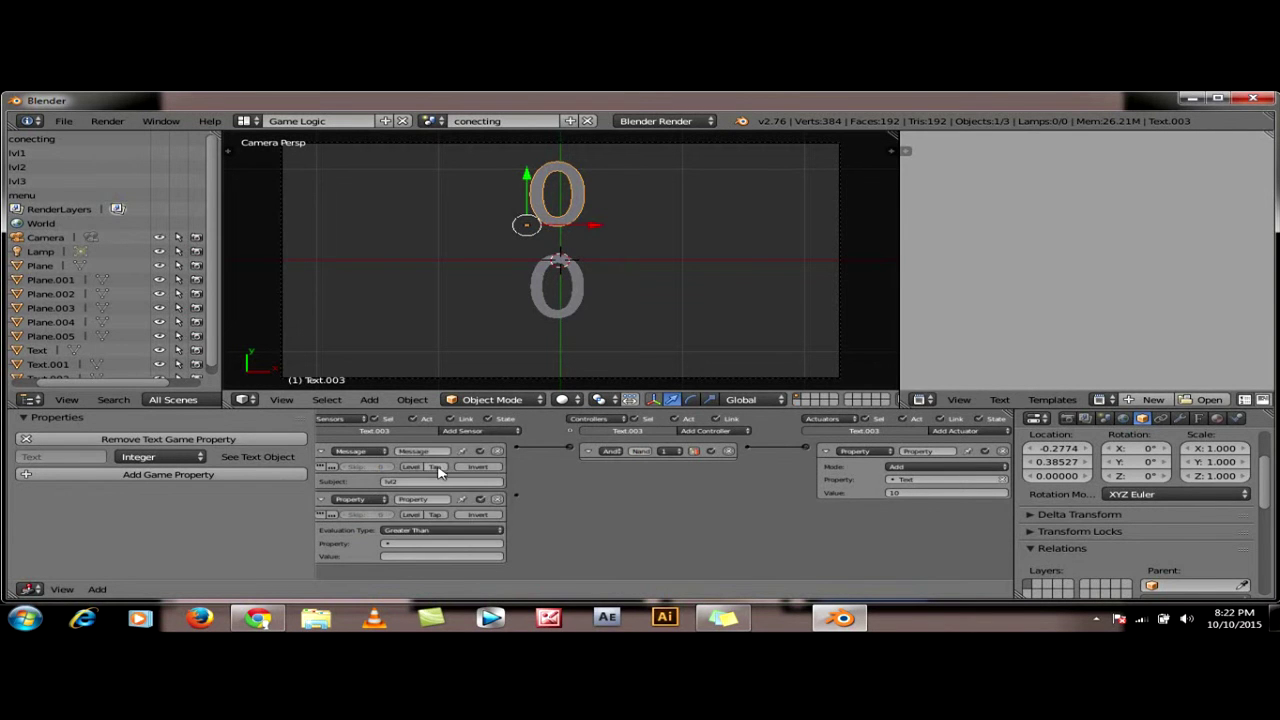
pyautogui.click(385, 545)
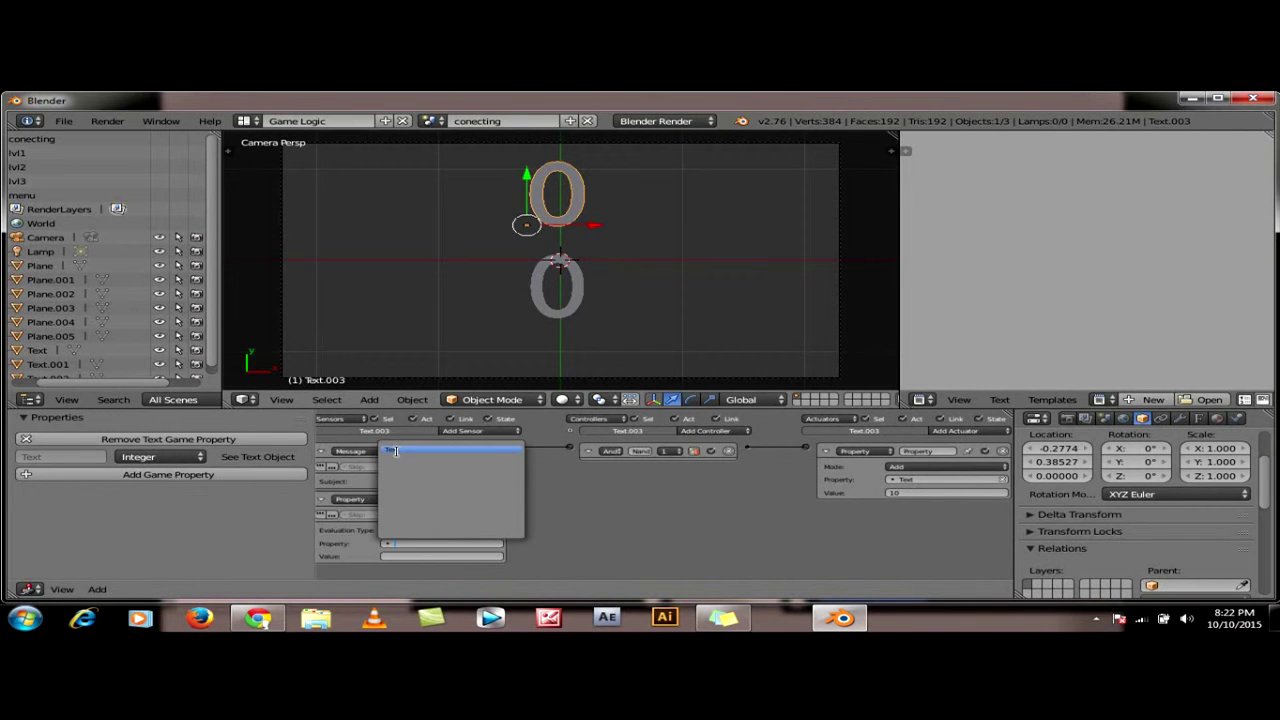
pyautogui.click(398, 450)
pyautogui.click(390, 557)
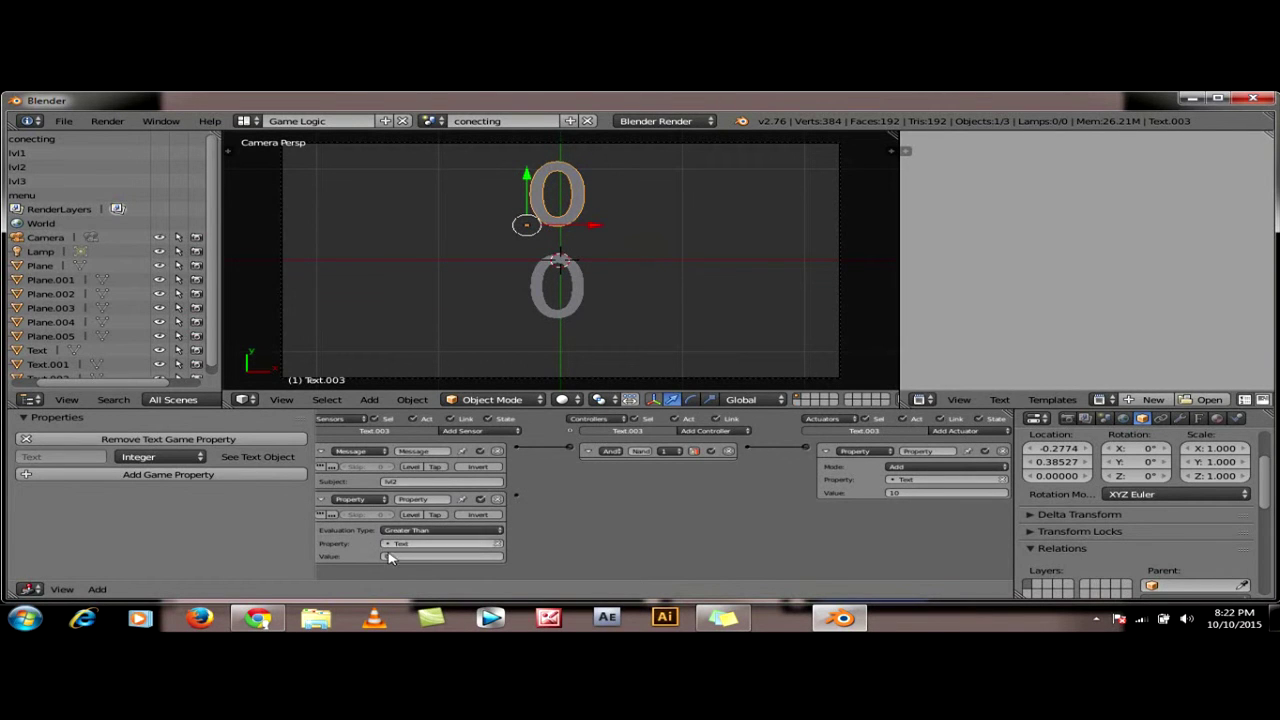
pyautogui.write('0')
# Add a Message actuator with subject buka2 and link the Property sensor to it
pyautogui.click(958, 431)
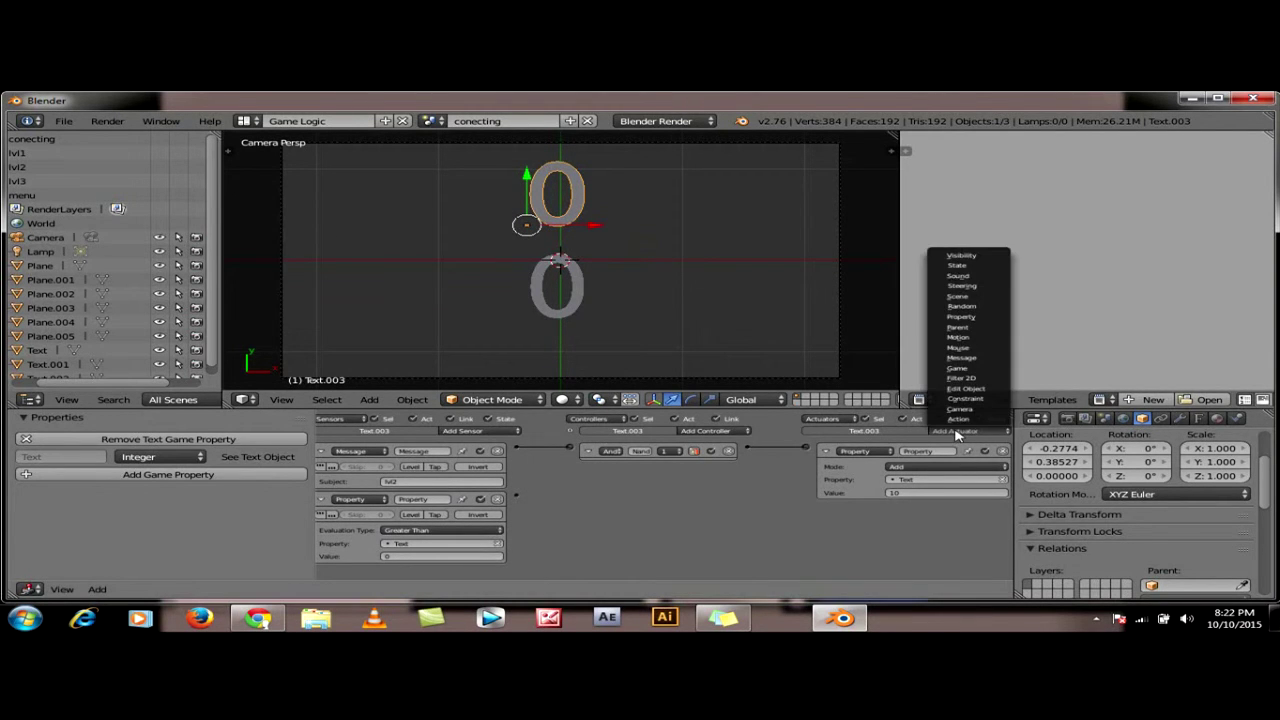
pyautogui.click(966, 357)
pyautogui.click(913, 537)
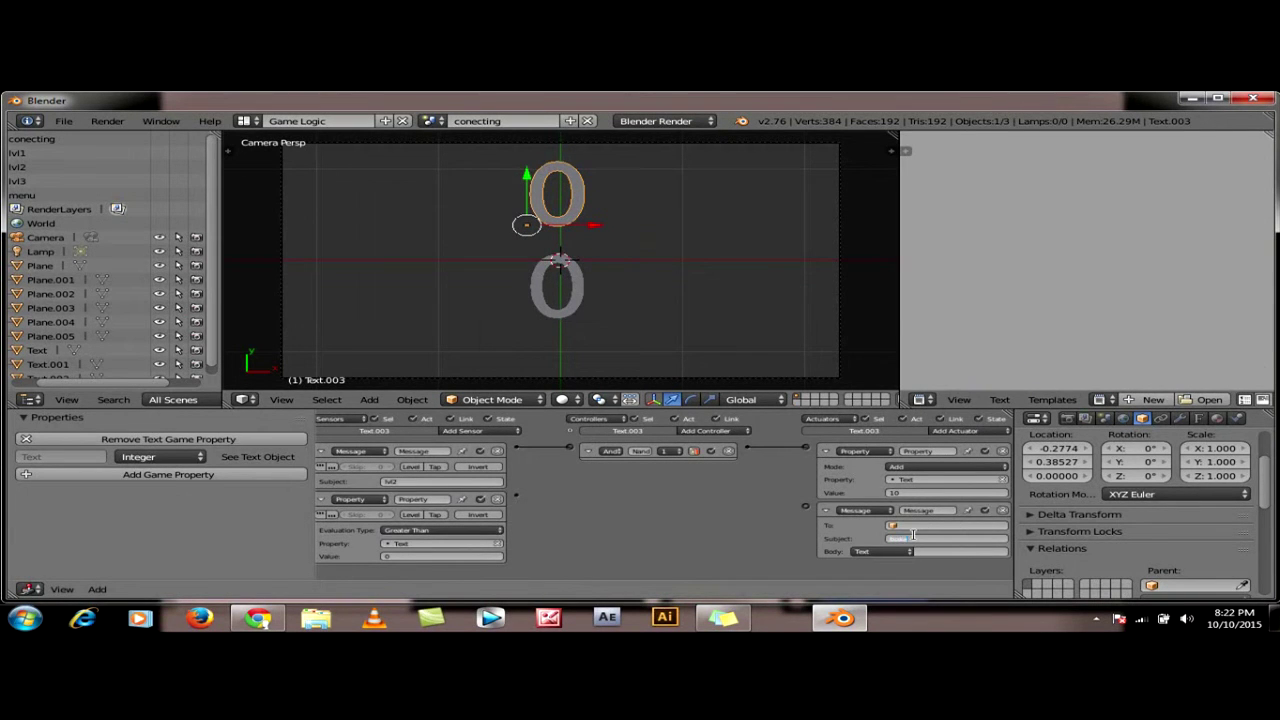
pyautogui.press('Return')
pyautogui.moveTo(517, 498); pyautogui.dragTo(808, 512)
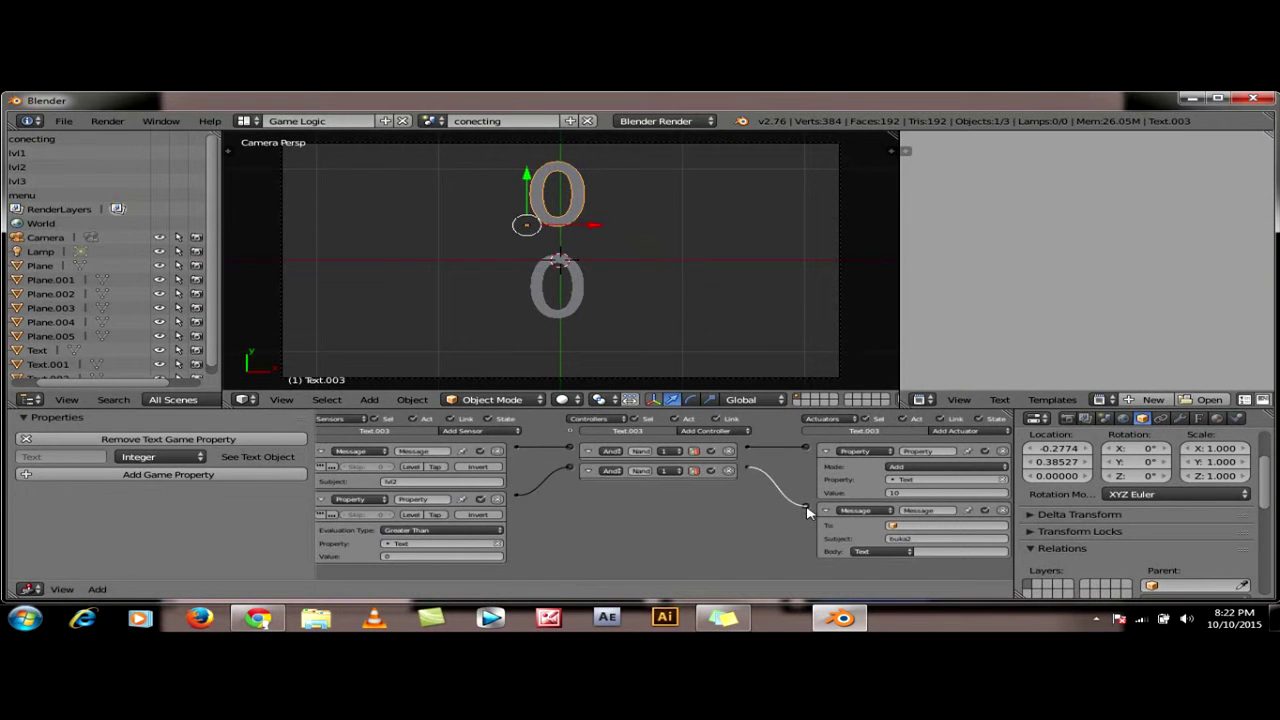
# In the menu scene, give the level 2 button a Message sensor listening for buka2
pyautogui.click(432, 121)
pyautogui.click(449, 200)
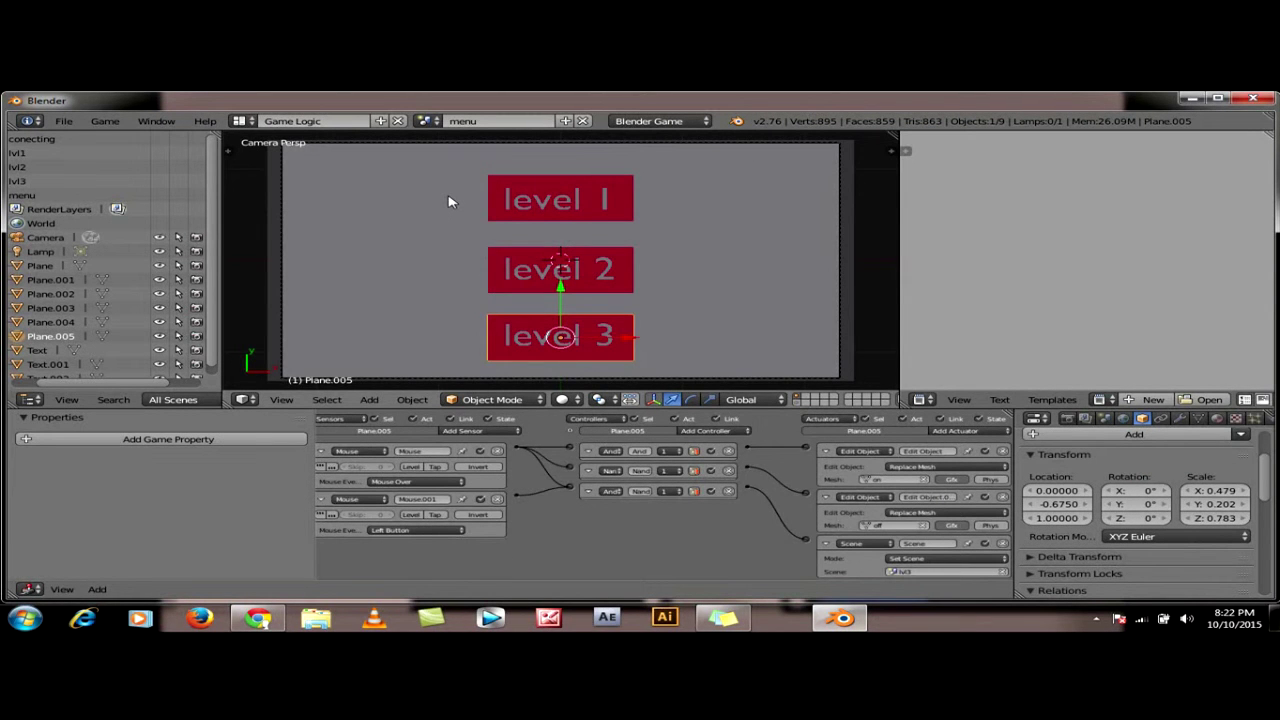
pyautogui.rightClick(620, 261)
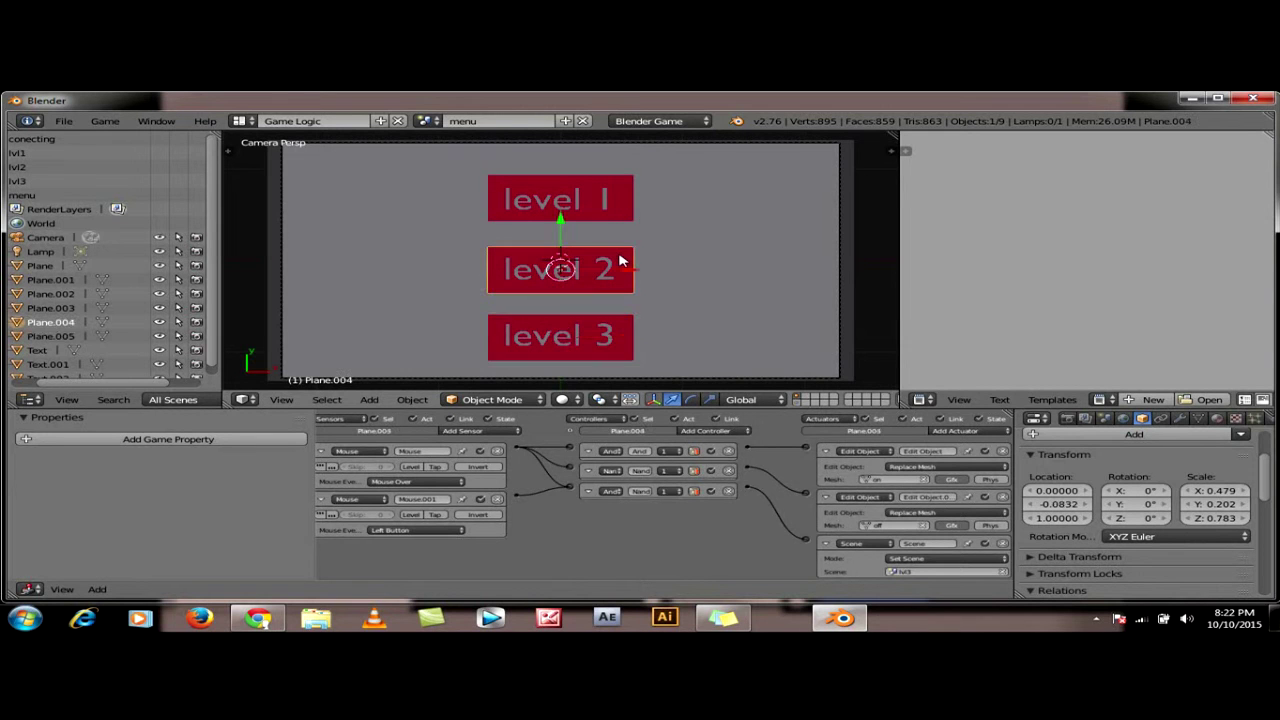
pyautogui.click(491, 434)
pyautogui.click(495, 506)
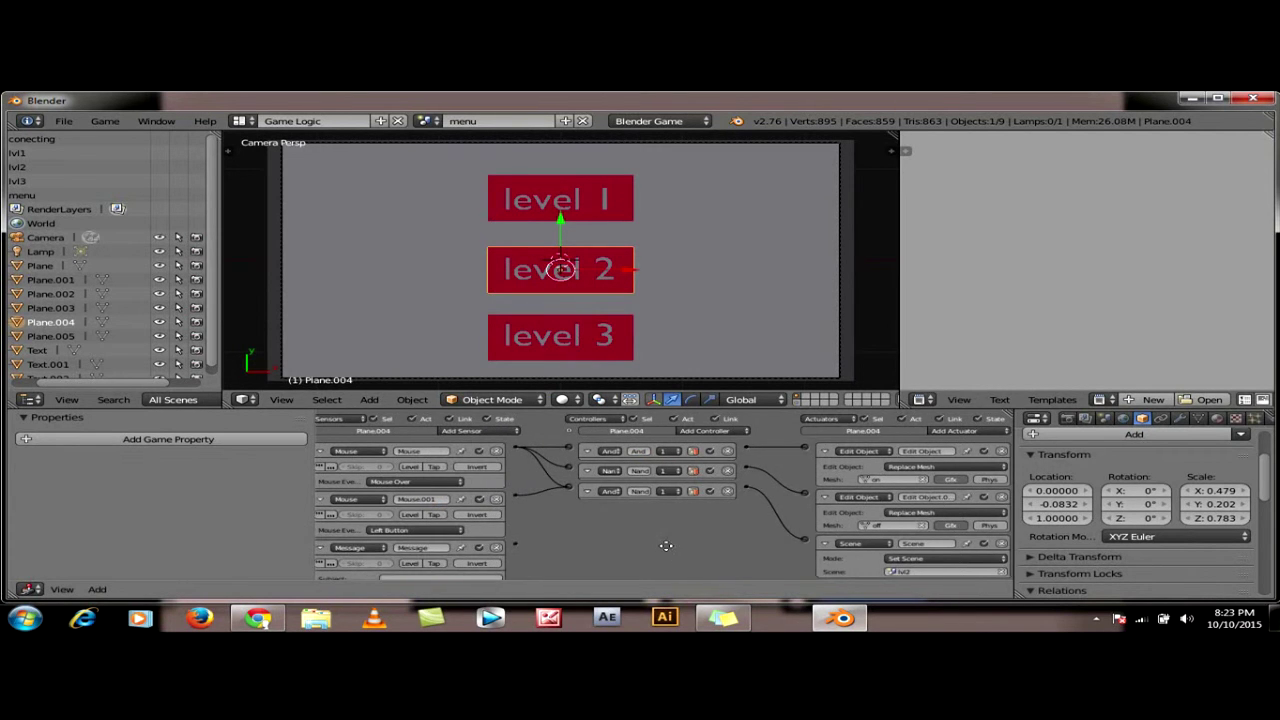
pyautogui.scroll(-1, 665, 530)
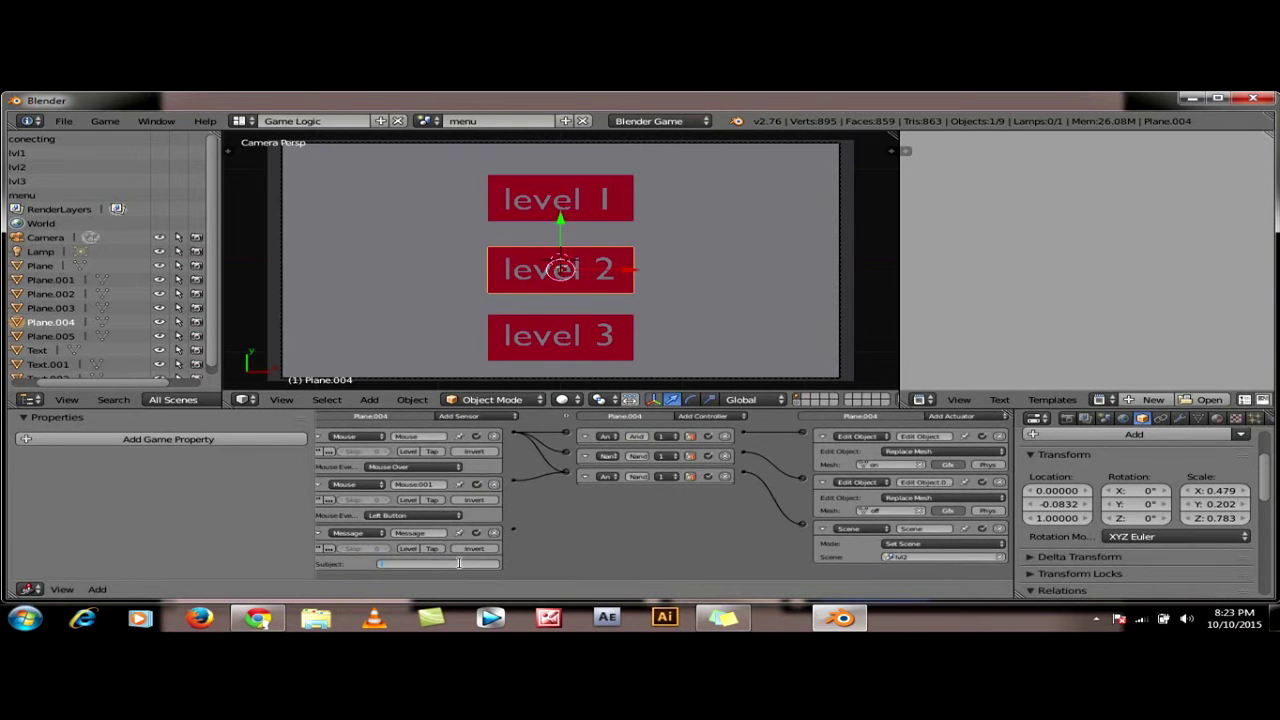
pyautogui.write('buka2')
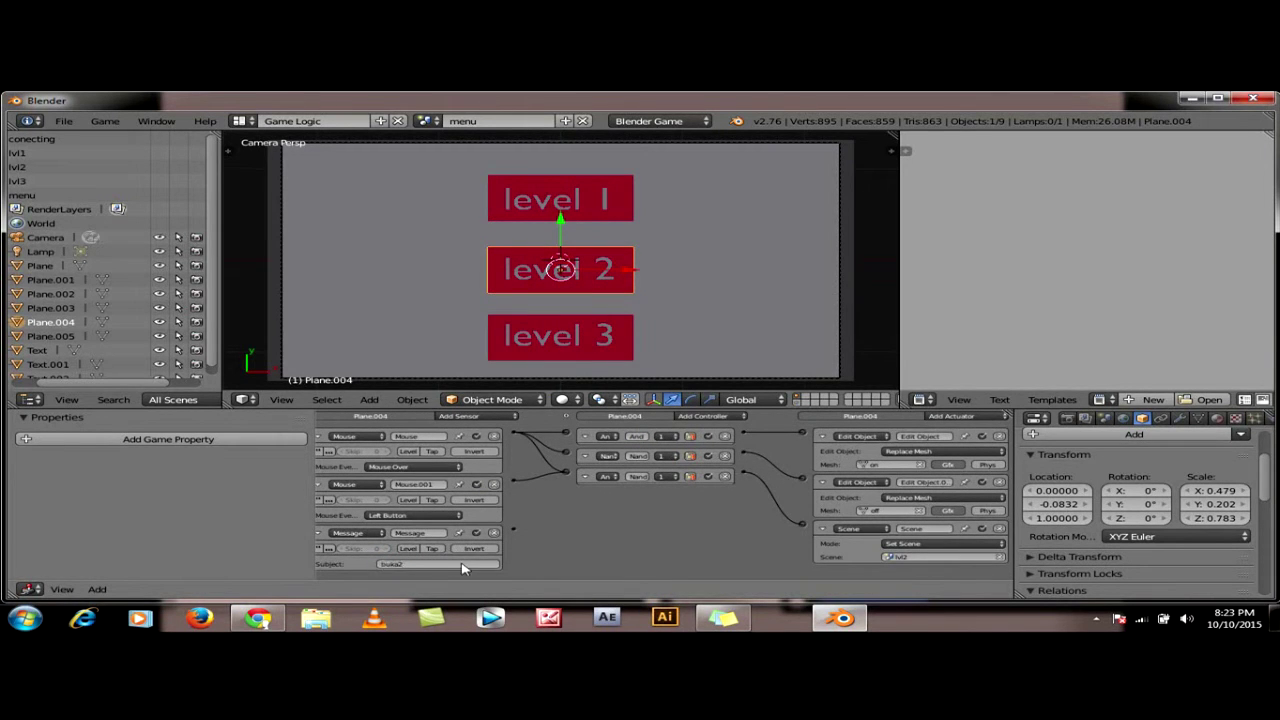
pyautogui.press('Return')
# Collapse the existing actuators and wire the Message sensor to a new Visibility actuator
pyautogui.click(826, 529)
pyautogui.click(826, 483)
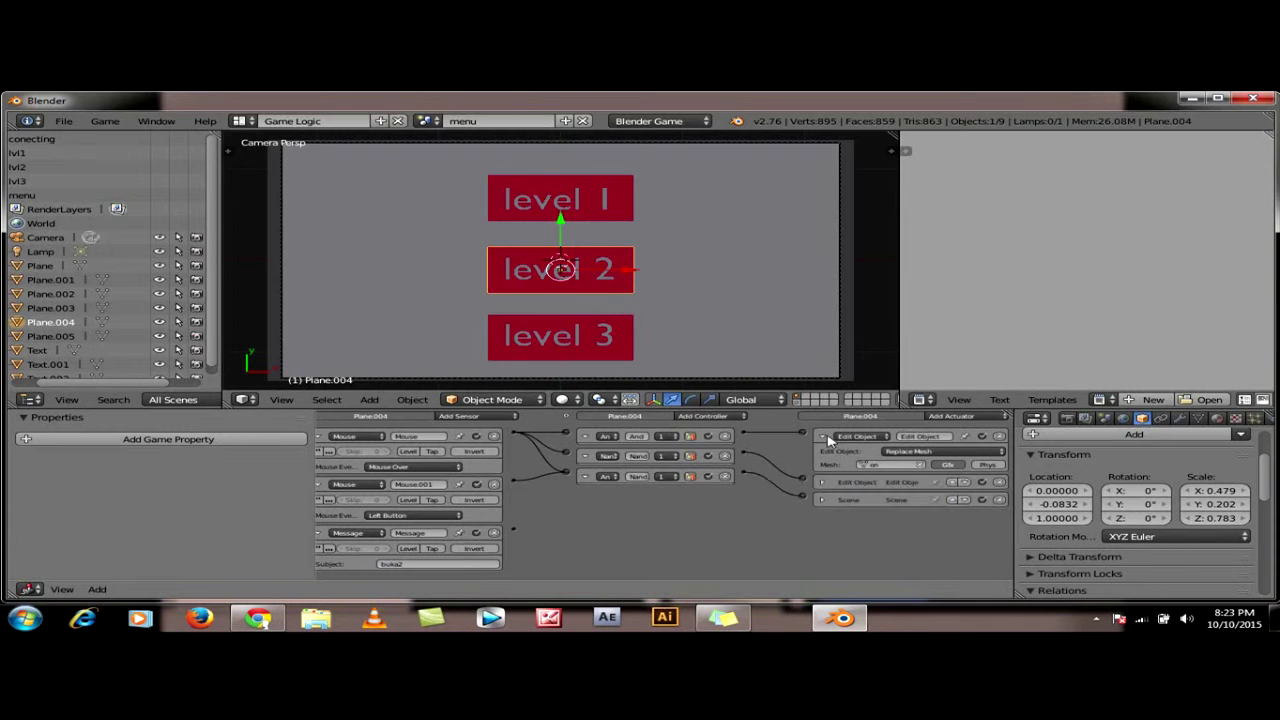
pyautogui.click(822, 436)
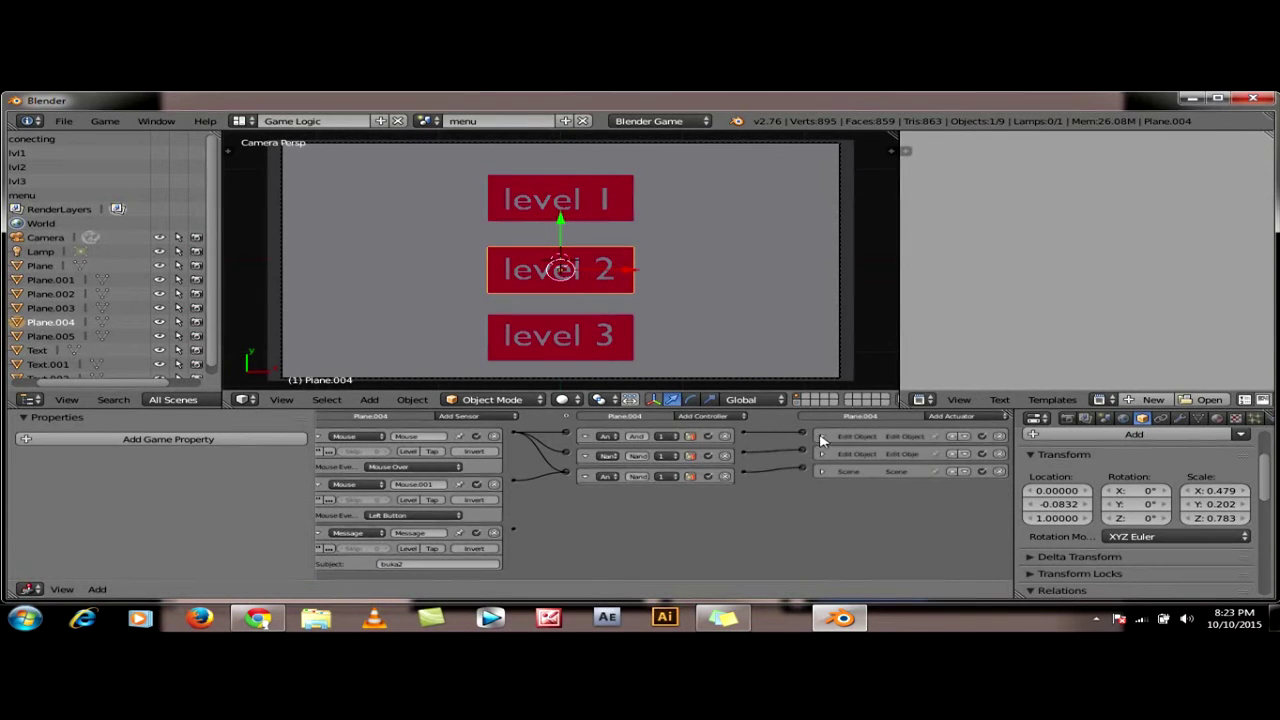
pyautogui.click(962, 416)
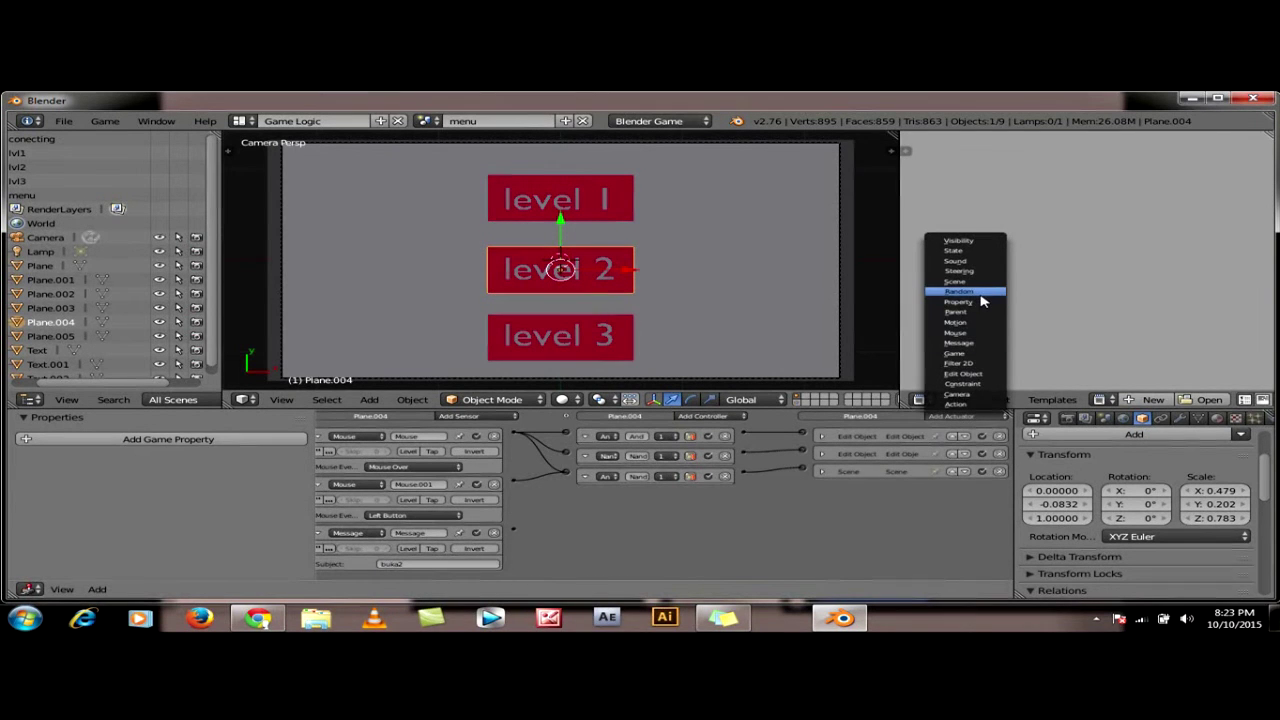
pyautogui.click(978, 241)
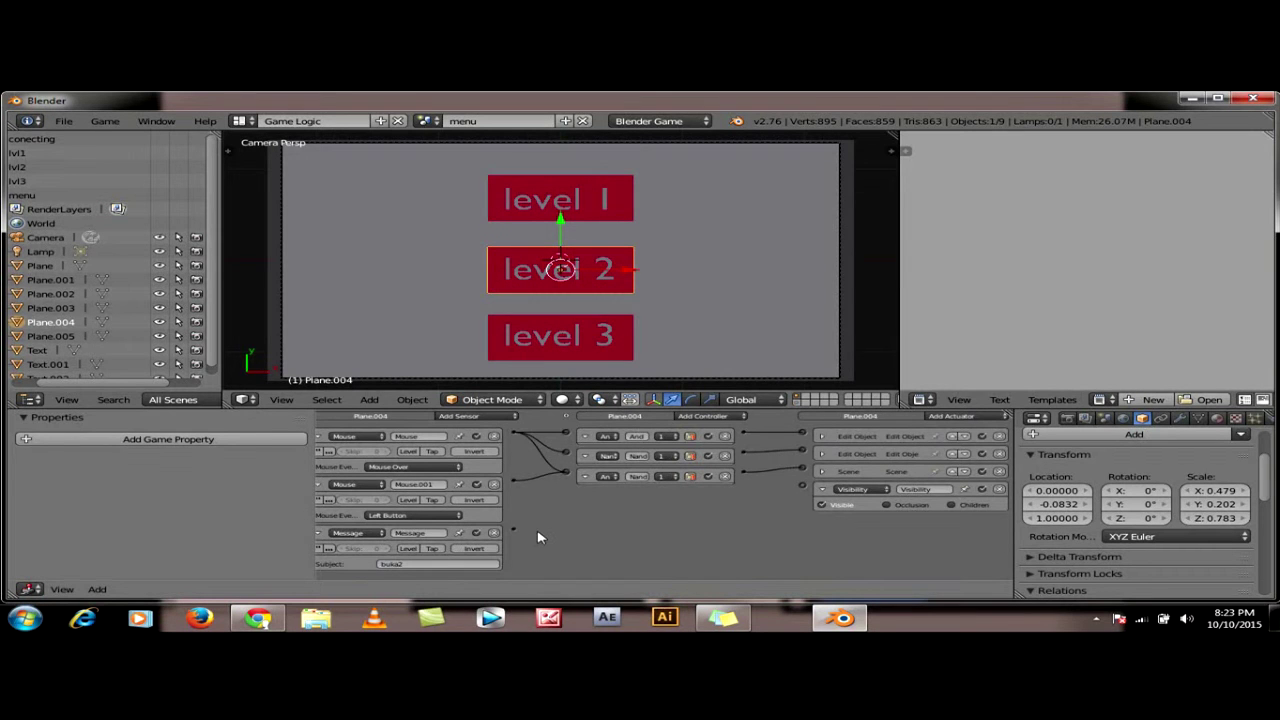
pyautogui.moveTo(514, 533); pyautogui.dragTo(806, 489)
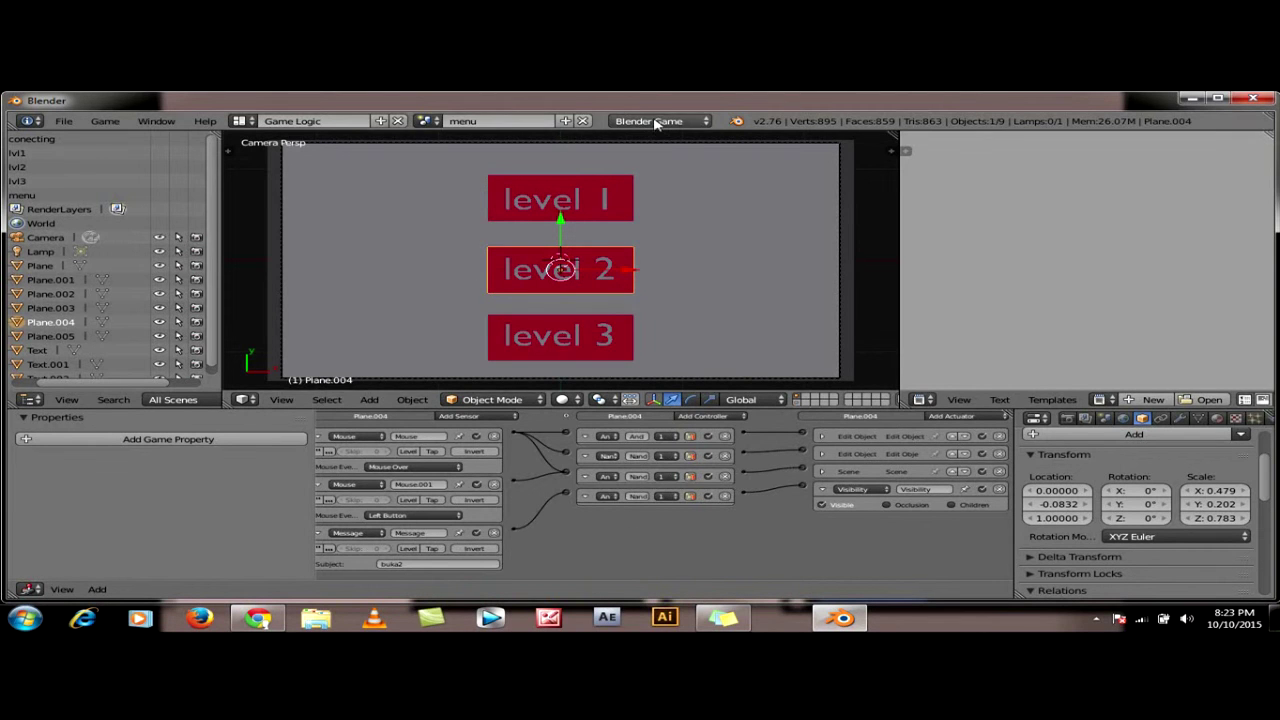
# Check the conecting scene, then back in menu confirm the level 2 plane's buka2 Message subject
pyautogui.click(425, 120)
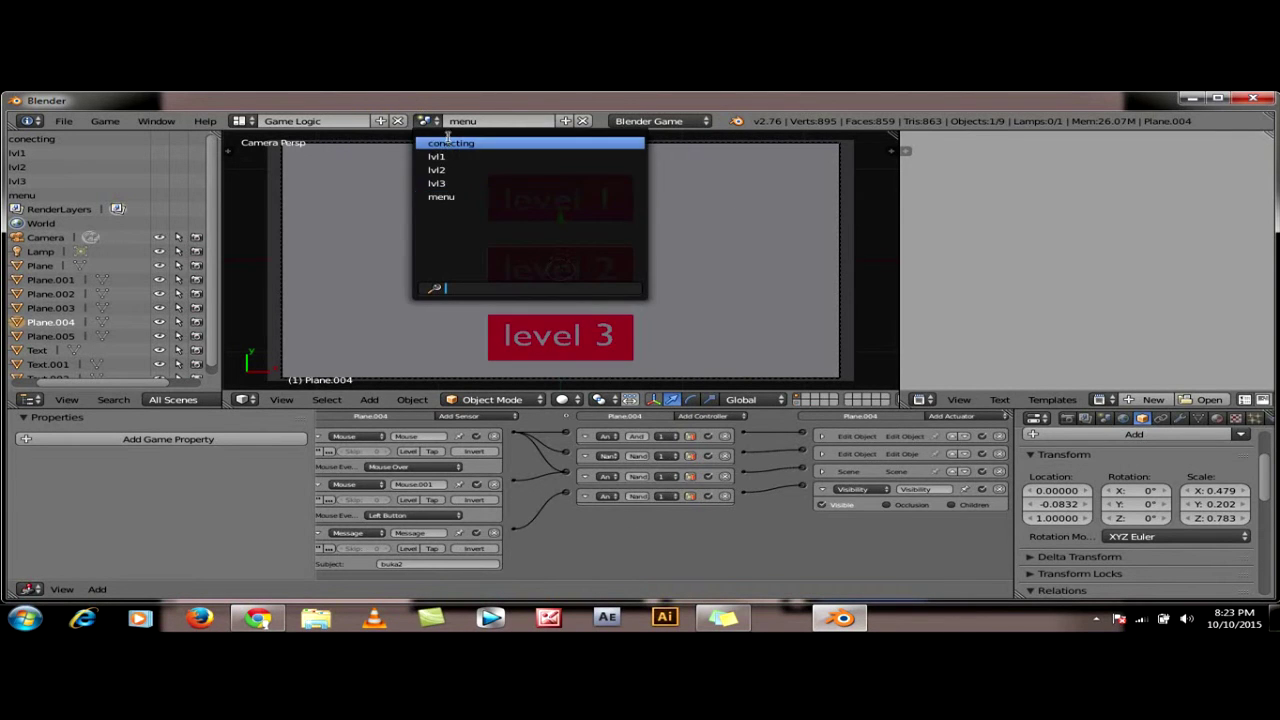
pyautogui.click(452, 145)
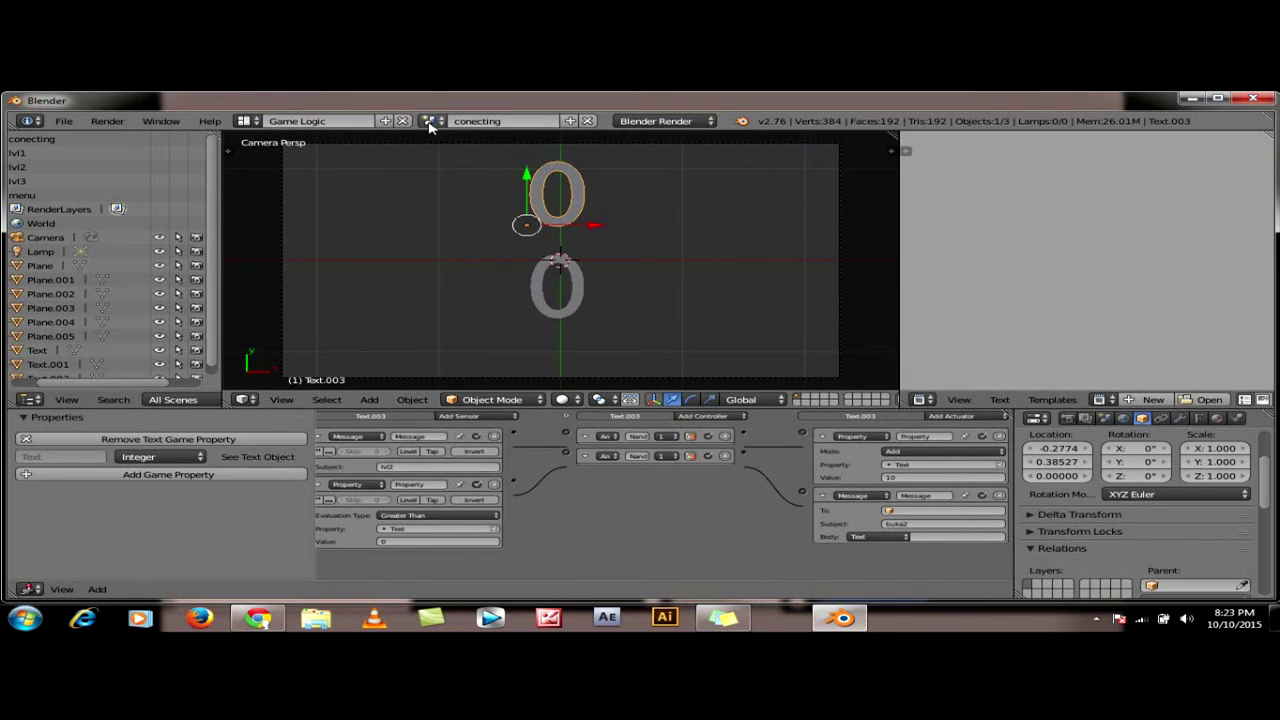
pyautogui.click(428, 120)
pyautogui.click(455, 196)
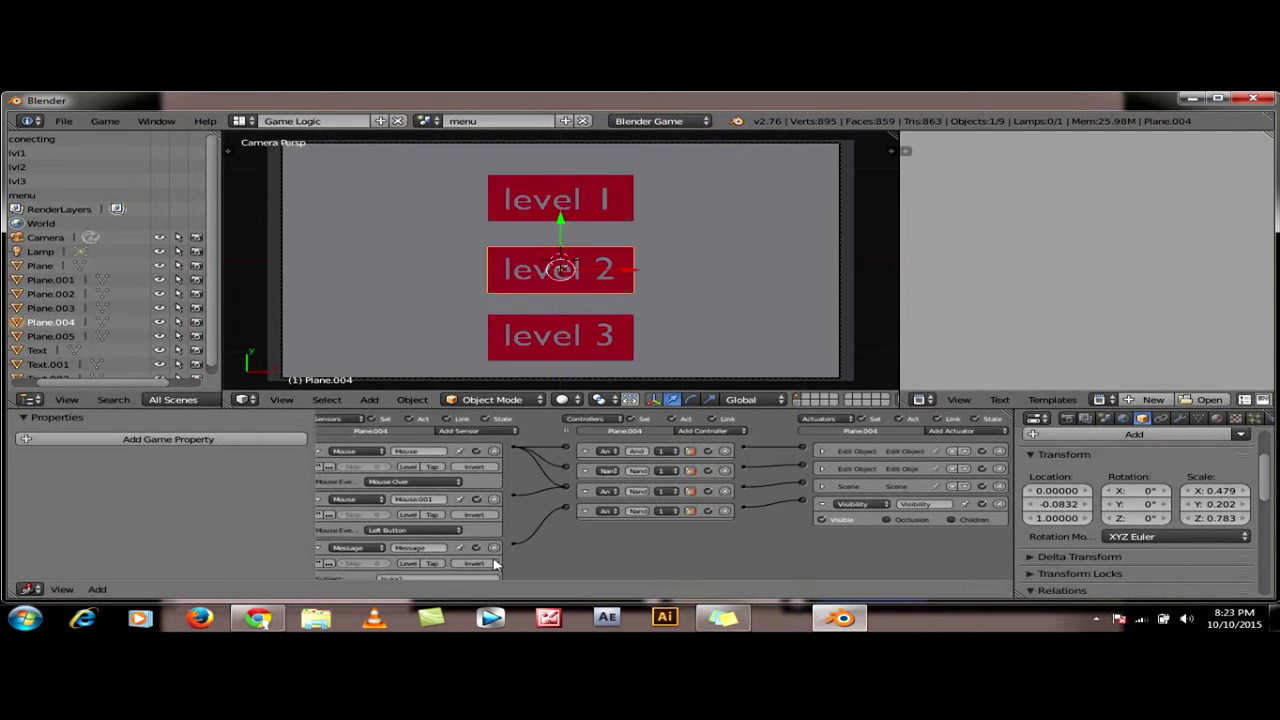
pyautogui.click(413, 578)
pyautogui.press('Return')
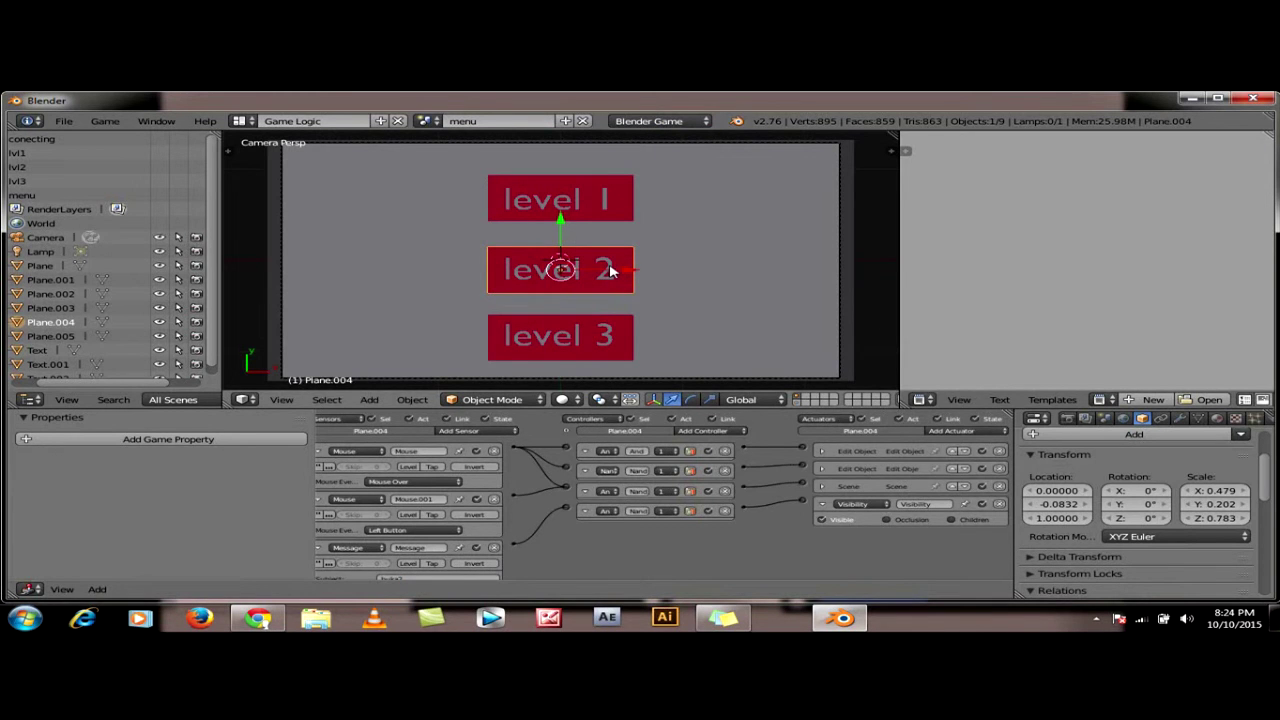
# Give the level 2 text a buka2 Message sensor, removing a mistakenly added Property sensor
pyautogui.rightClick(610, 270)
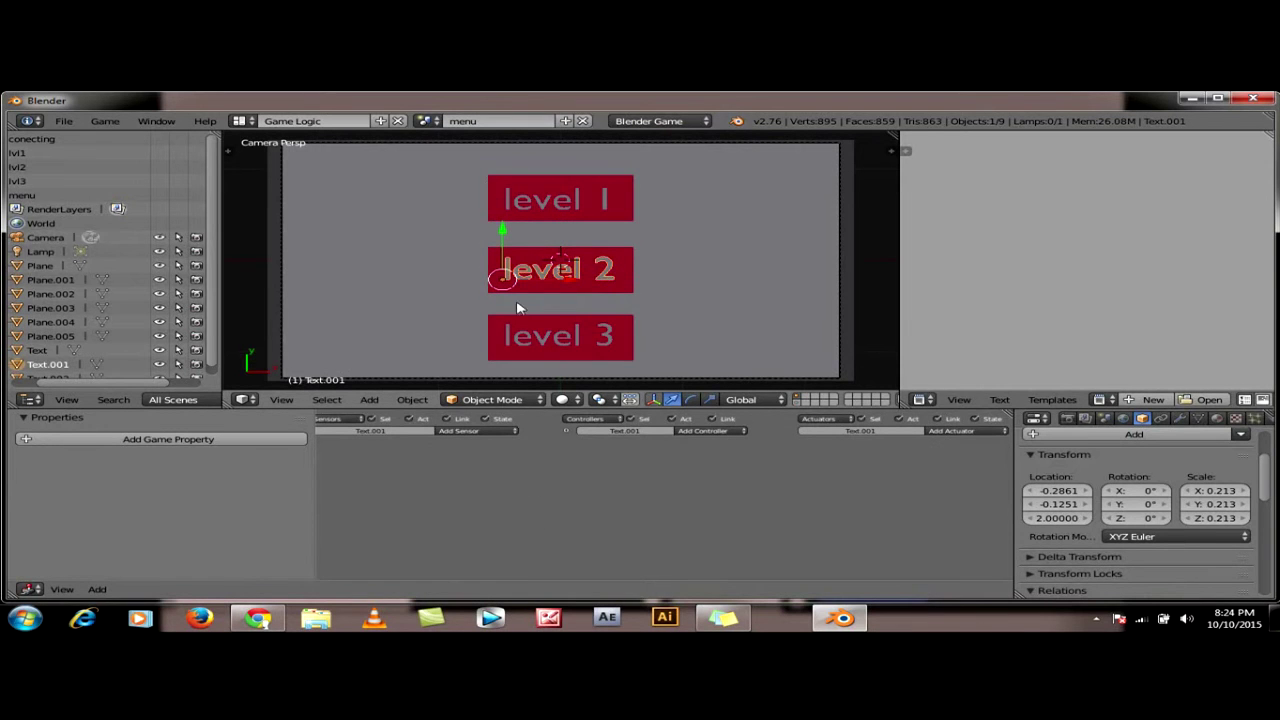
pyautogui.click(470, 432)
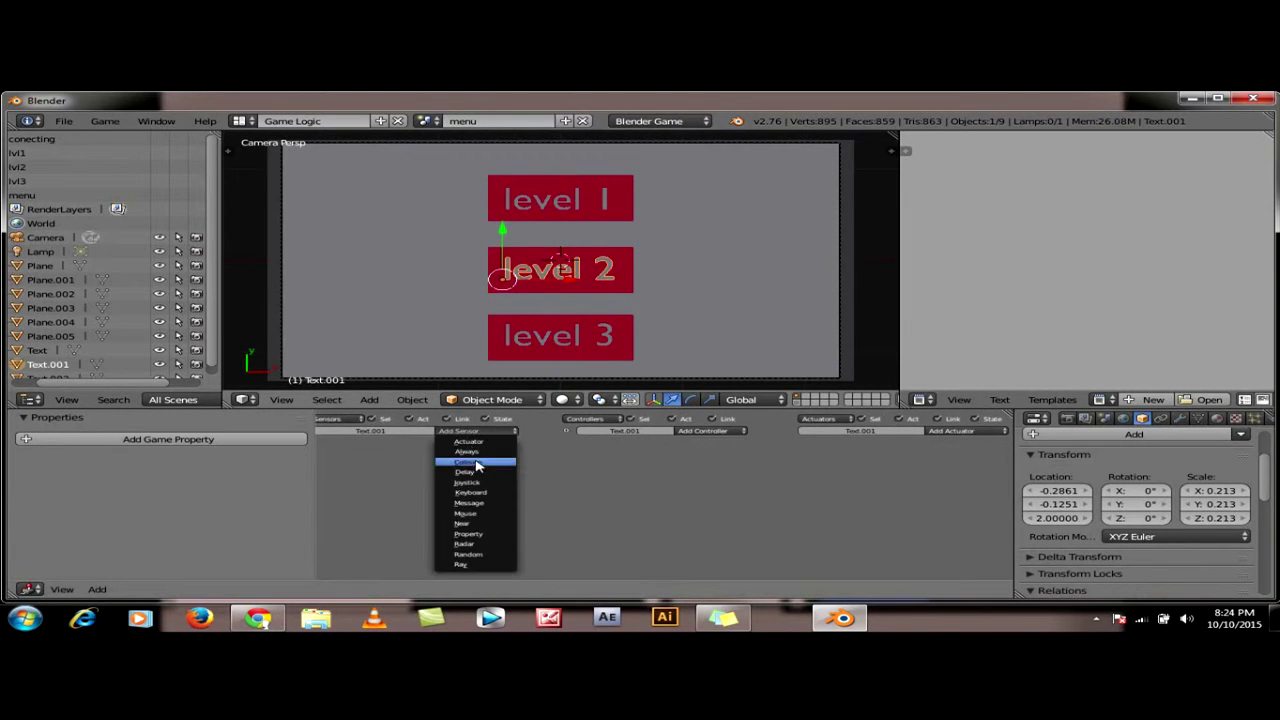
pyautogui.click(478, 534)
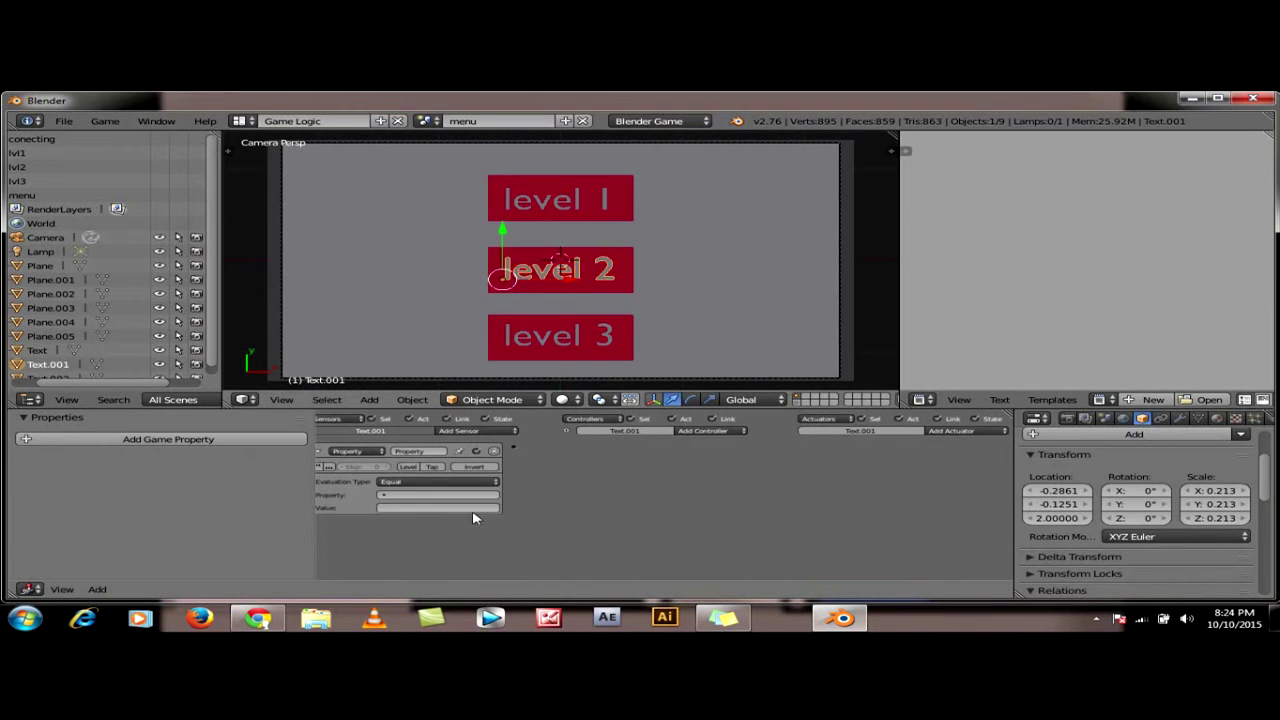
pyautogui.click(494, 451)
pyautogui.click(478, 434)
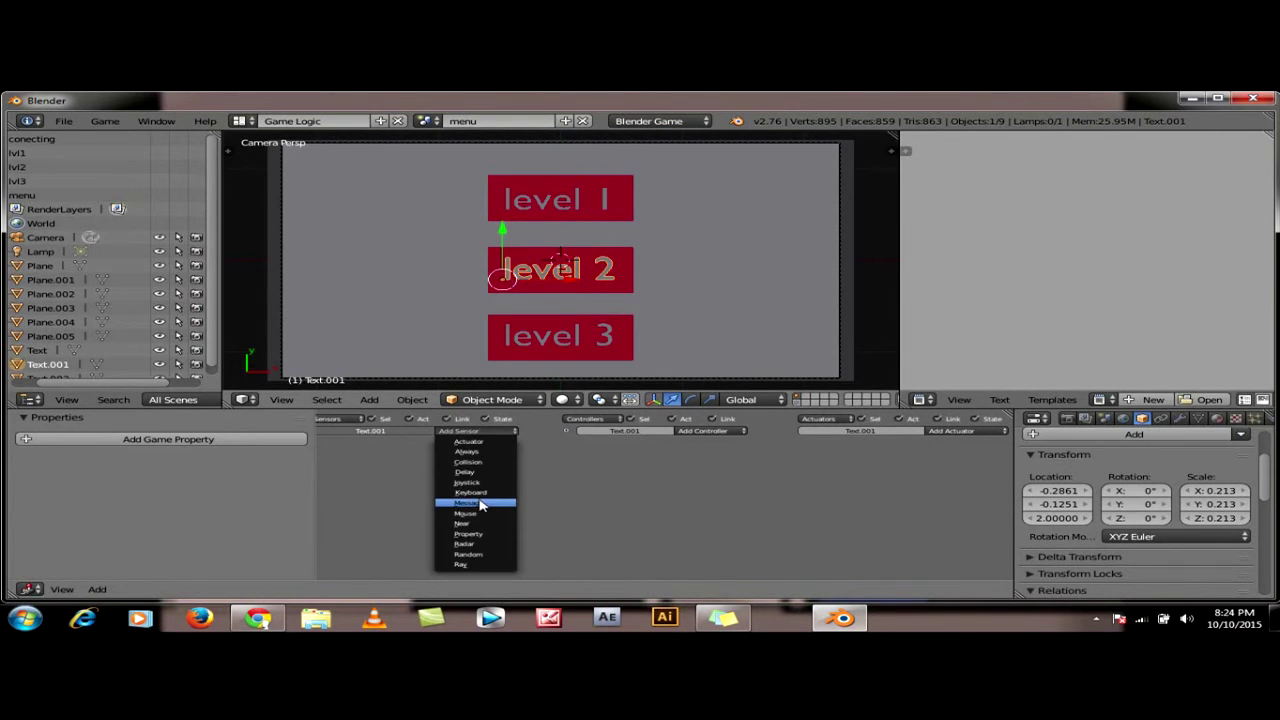
pyautogui.click(482, 505)
pyautogui.click(412, 483)
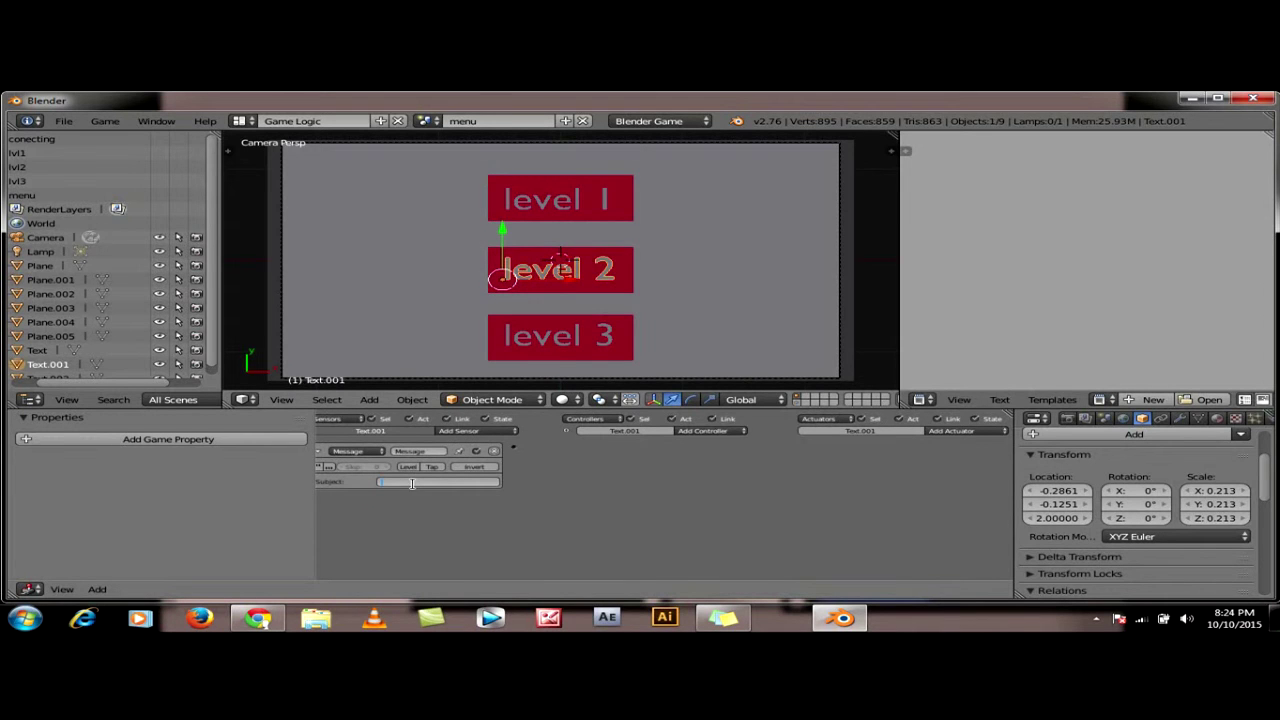
pyautogui.write('buka2')
pyautogui.press('Return')
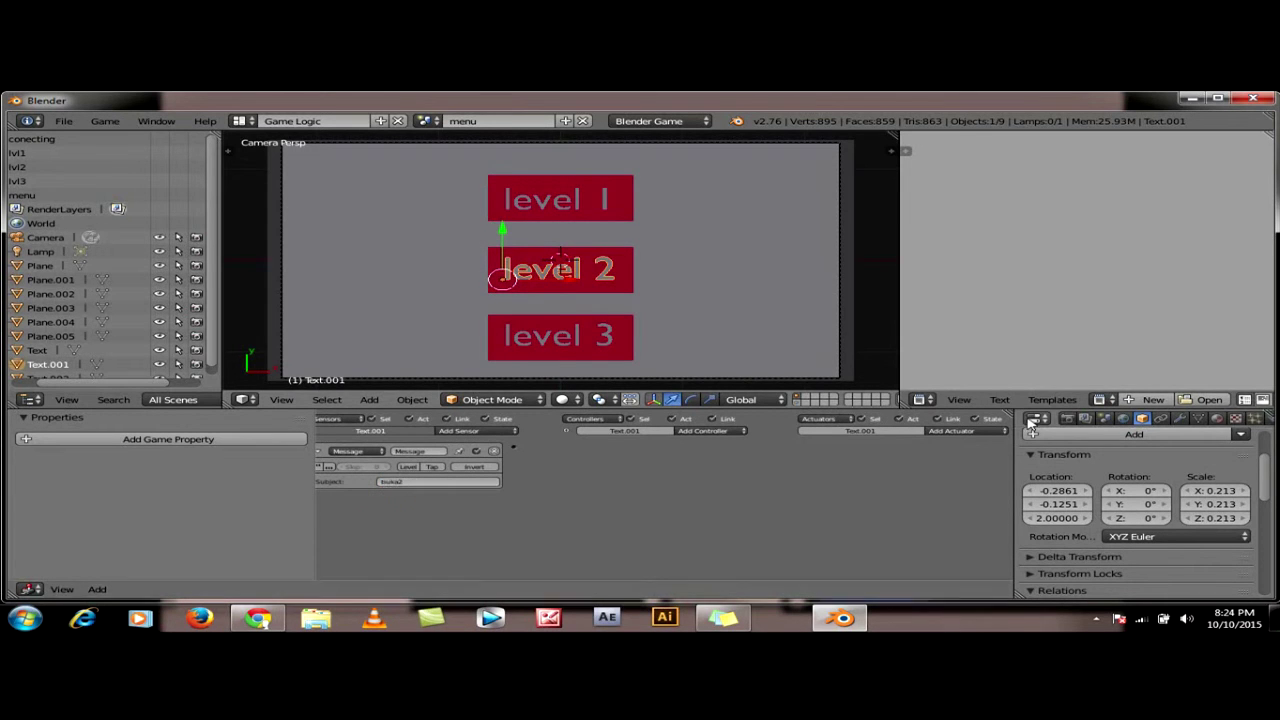
# Add a Visibility actuator to the level 2 text and link the Message sensor to it
pyautogui.click(966, 431)
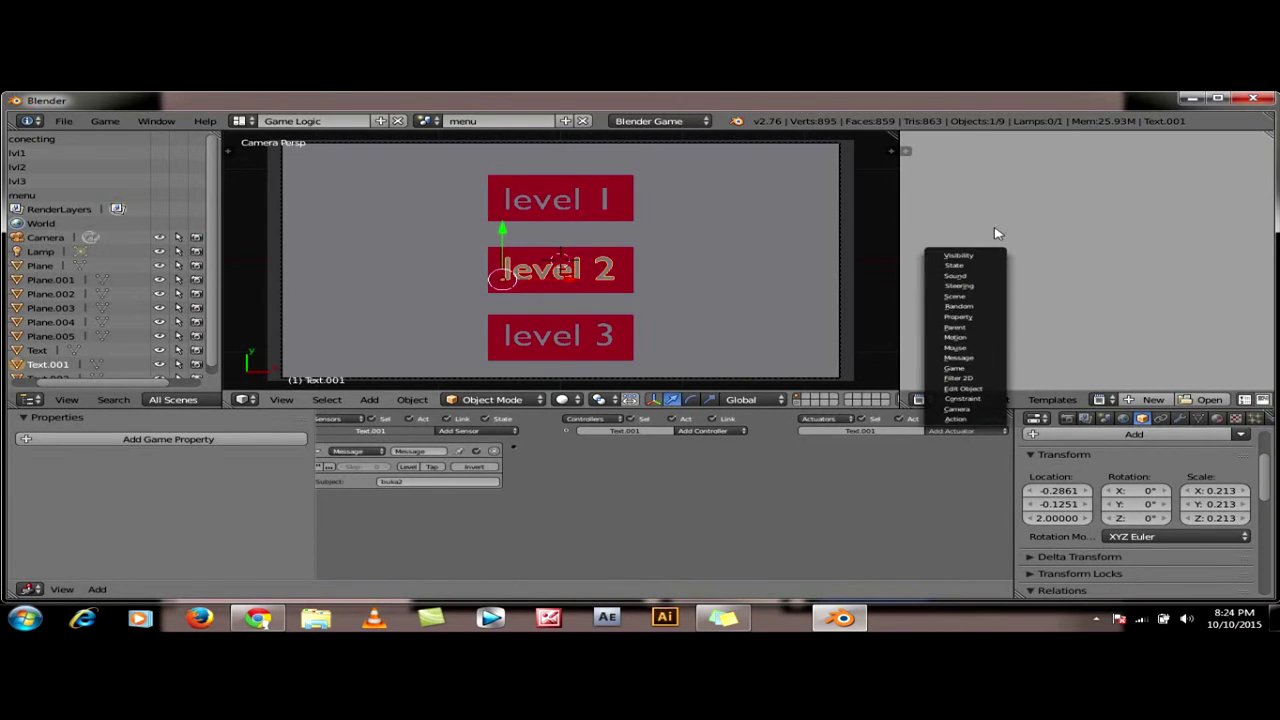
pyautogui.click(982, 256)
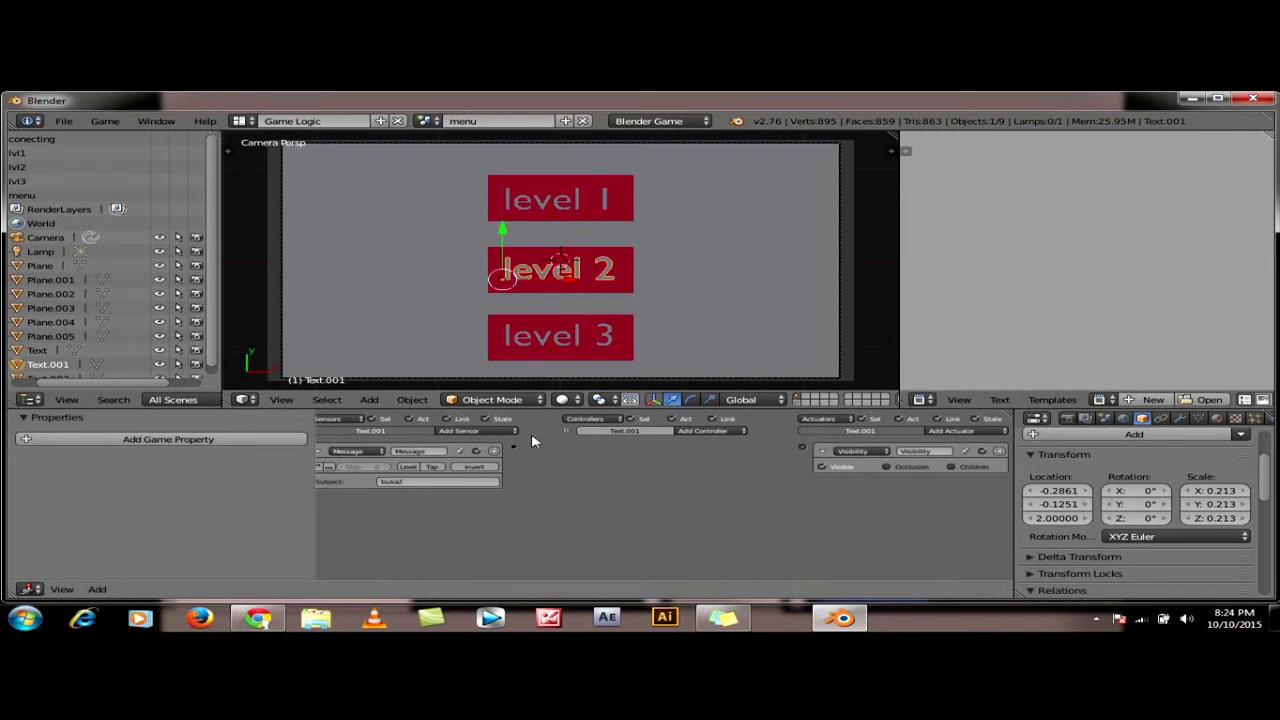
pyautogui.moveTo(512, 451); pyautogui.dragTo(801, 448)
# Set the level 2 button plane and its label text to Invisible in Physics, then deselect all
pyautogui.rightClick(627, 270)
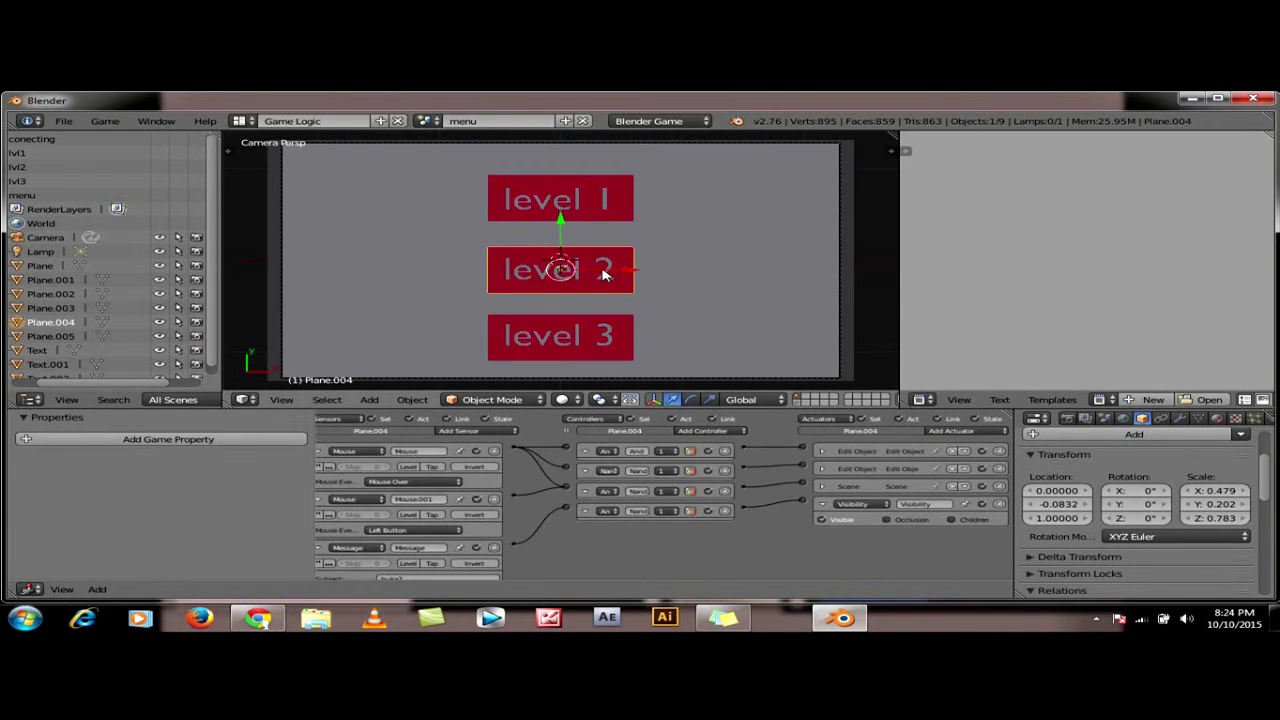
pyautogui.scroll(3, 1230, 456)
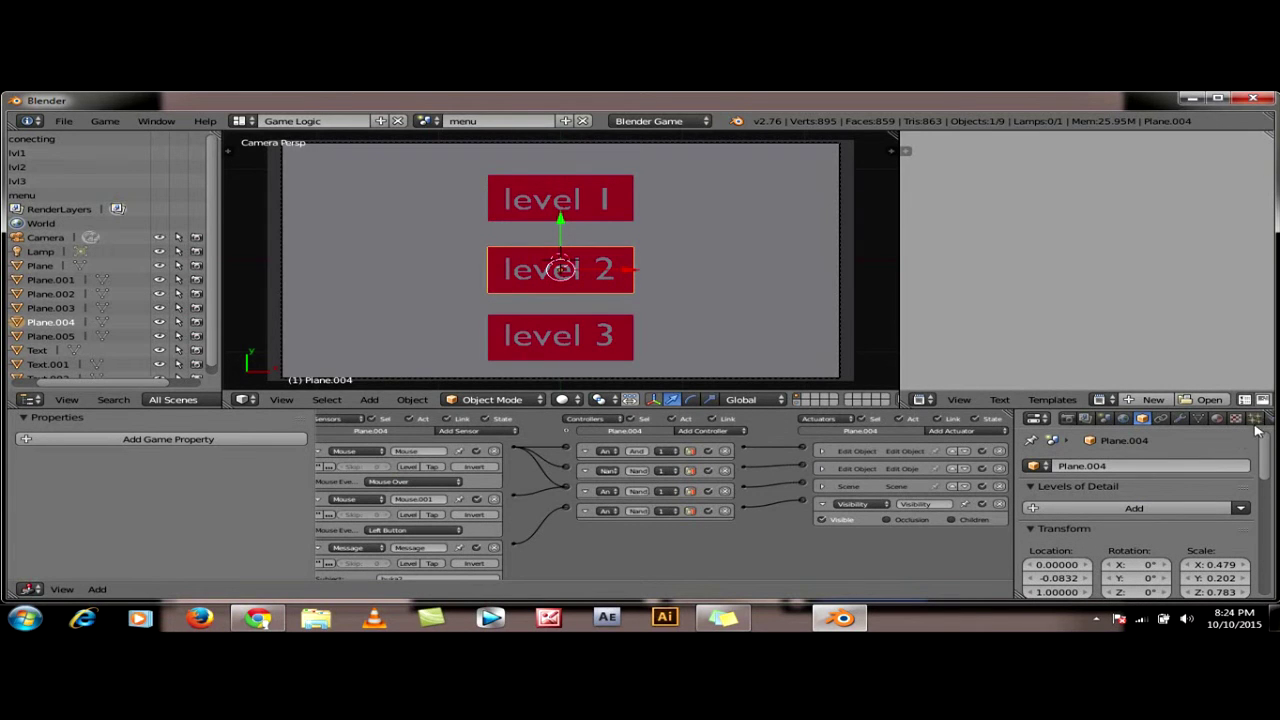
pyautogui.scroll(-3, 1253, 420)
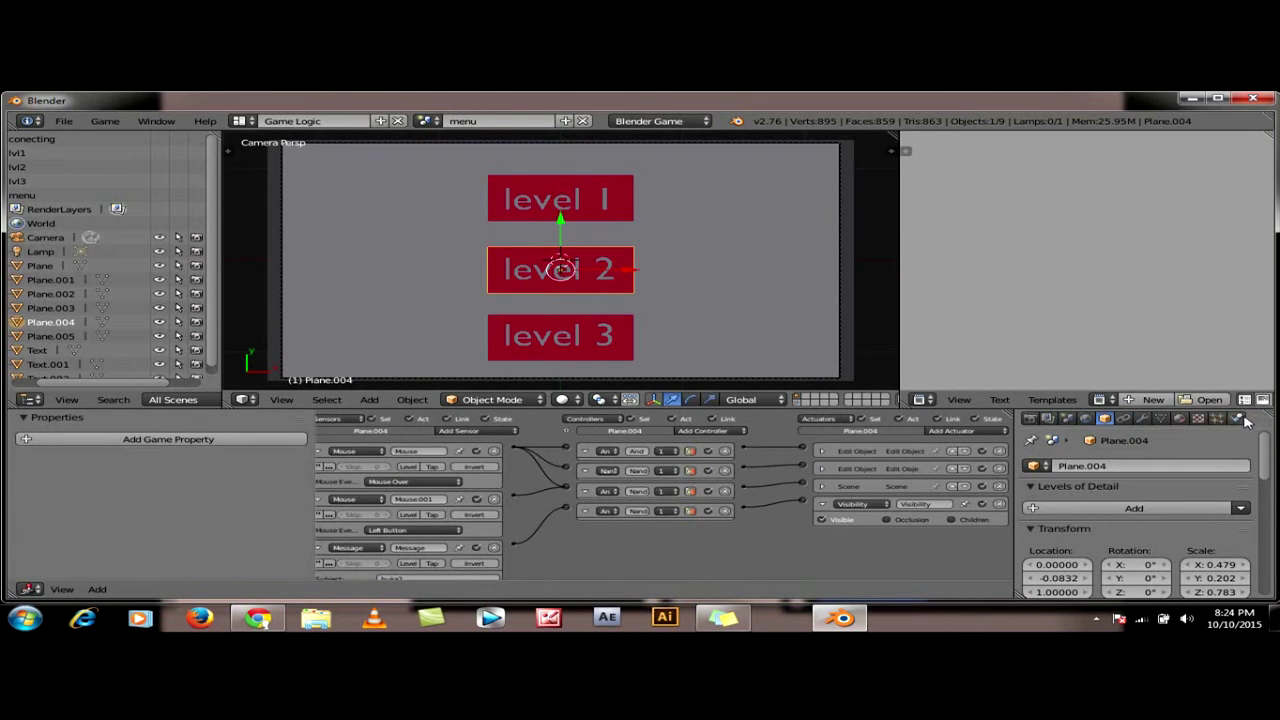
pyautogui.click(1237, 420)
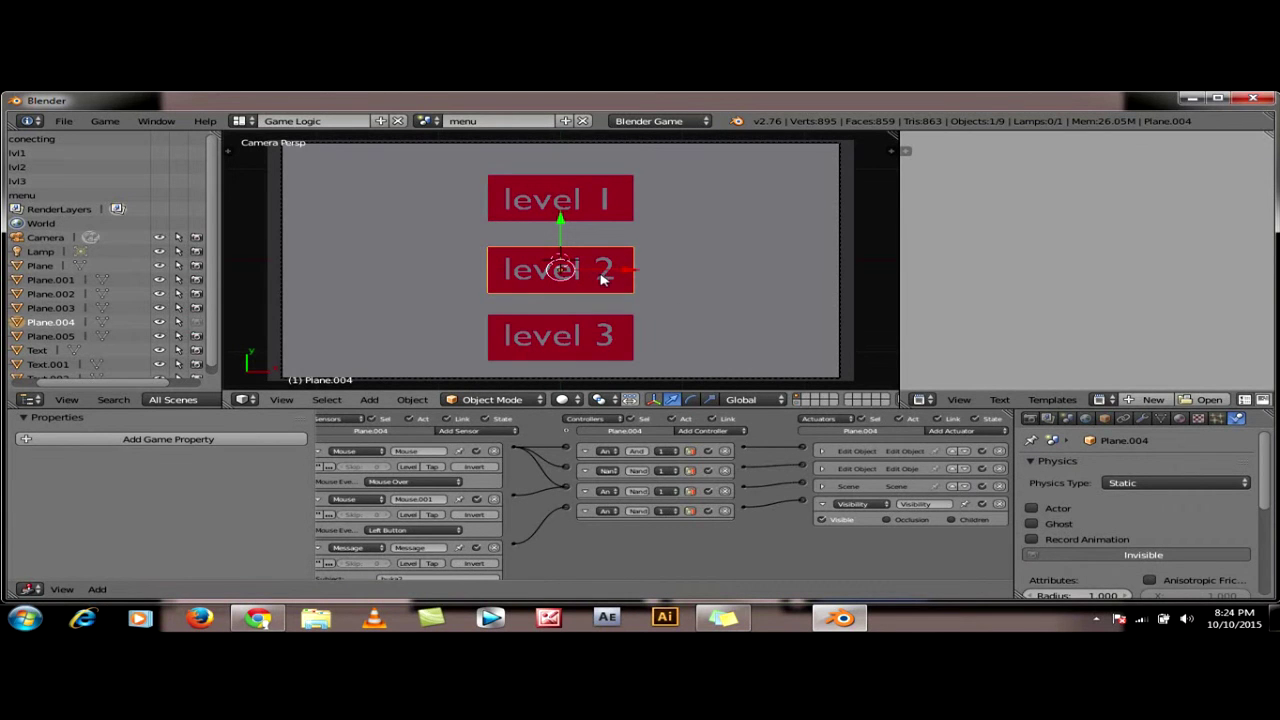
pyautogui.rightClick(603, 281)
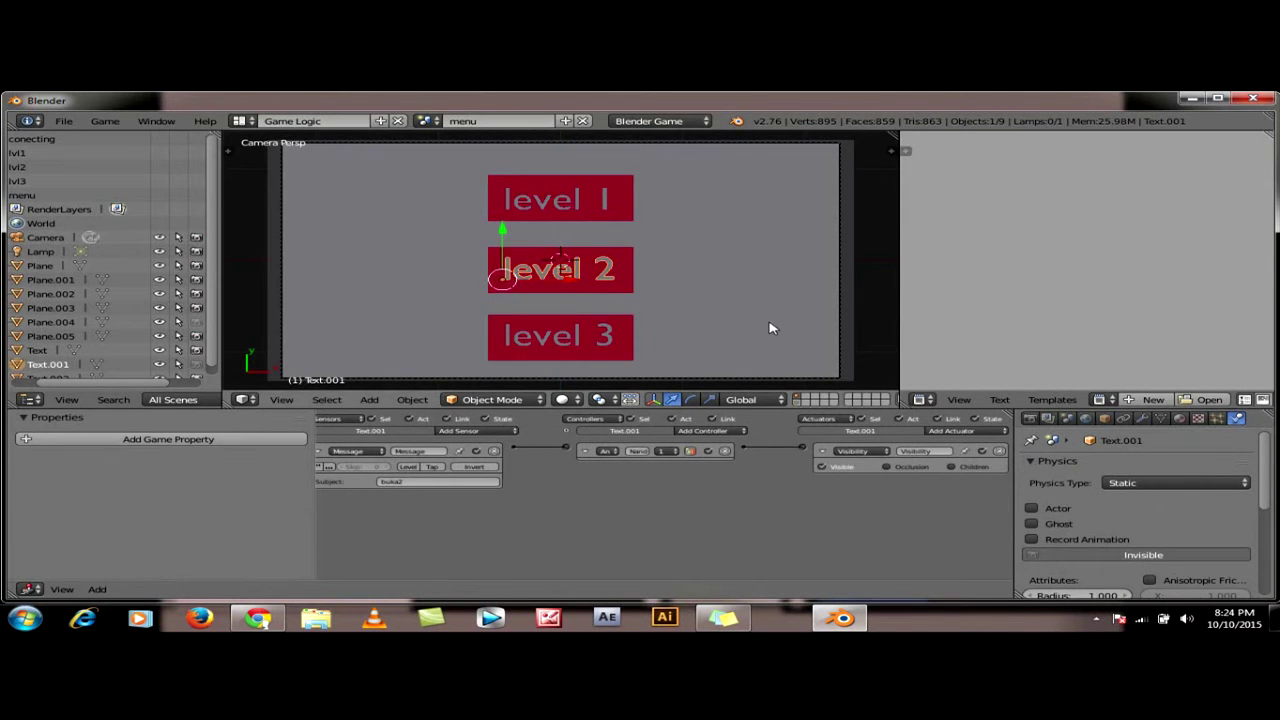
pyautogui.press('a')
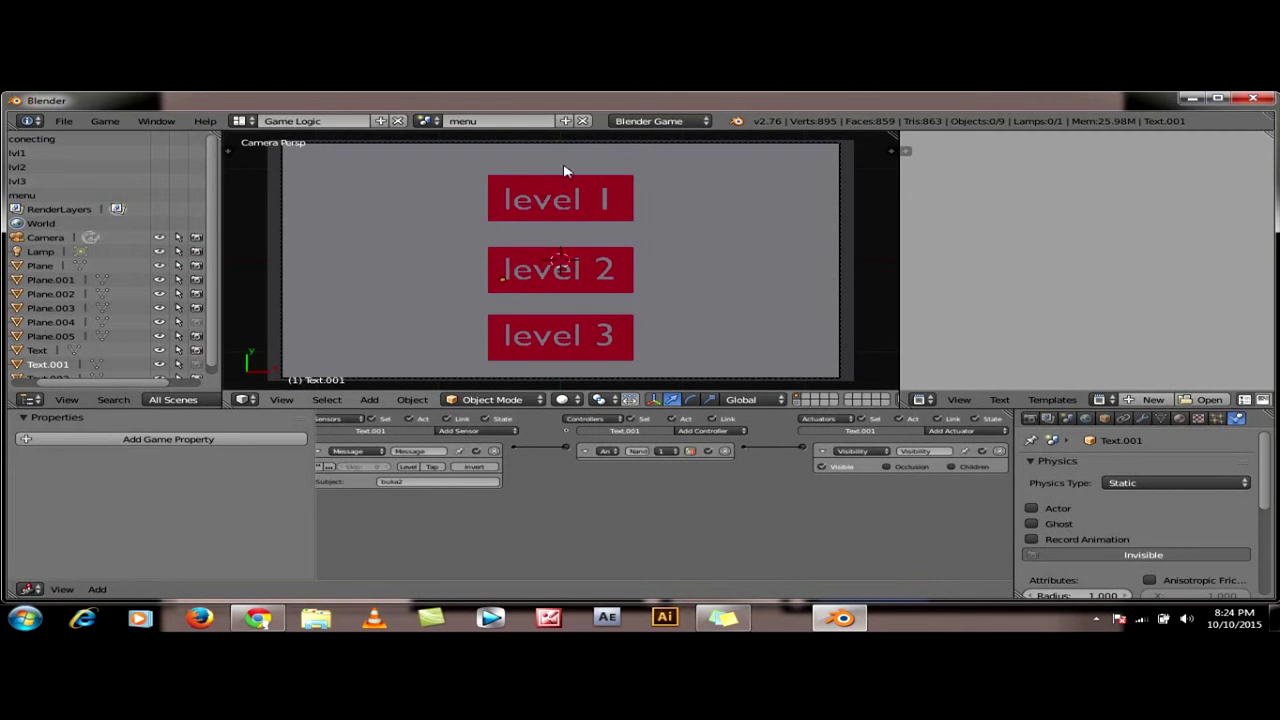
# In the conecting scene, give the bottom 0 counter a Message sensor with subject lvl3
pyautogui.click(429, 122)
pyautogui.click(432, 143)
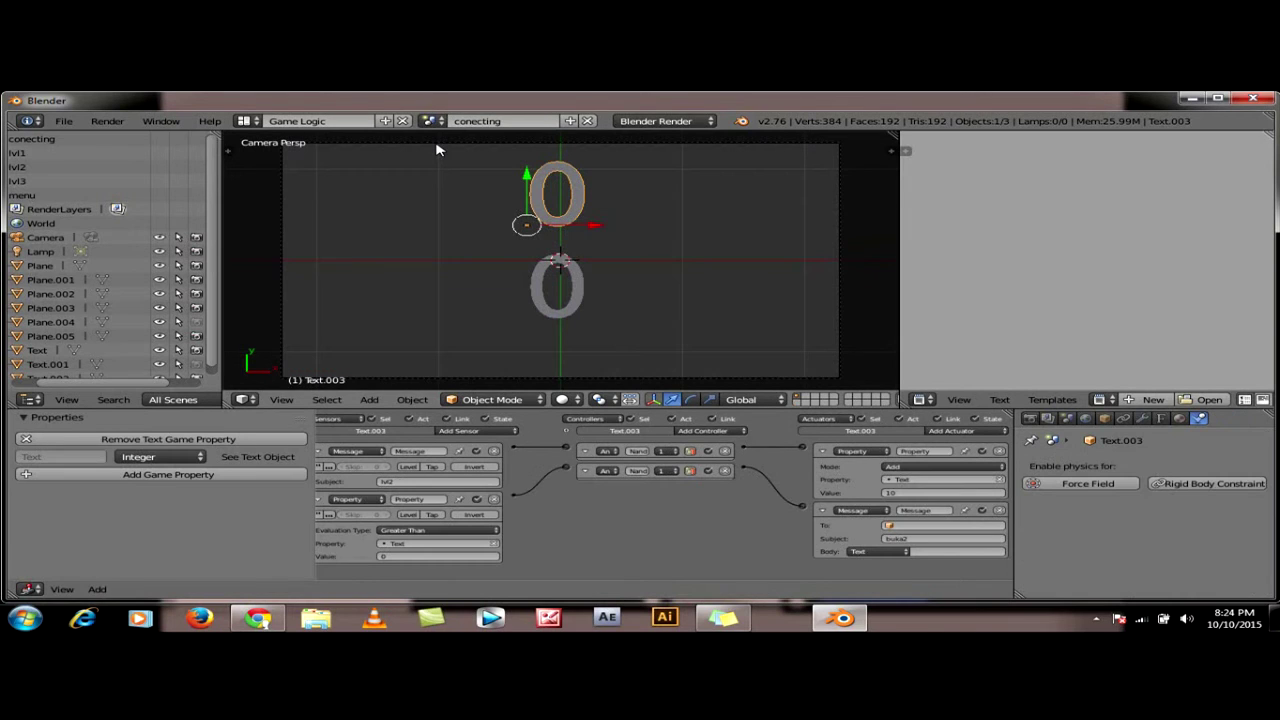
pyautogui.rightClick(574, 278)
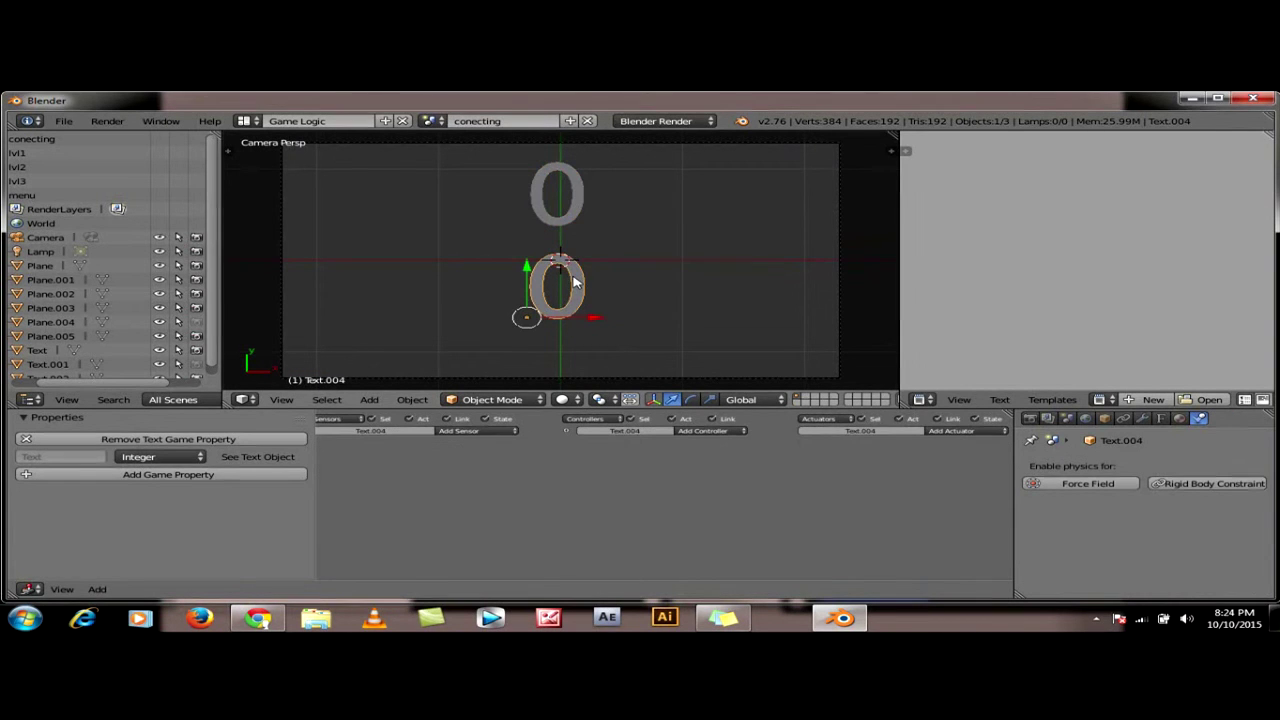
pyautogui.click(460, 432)
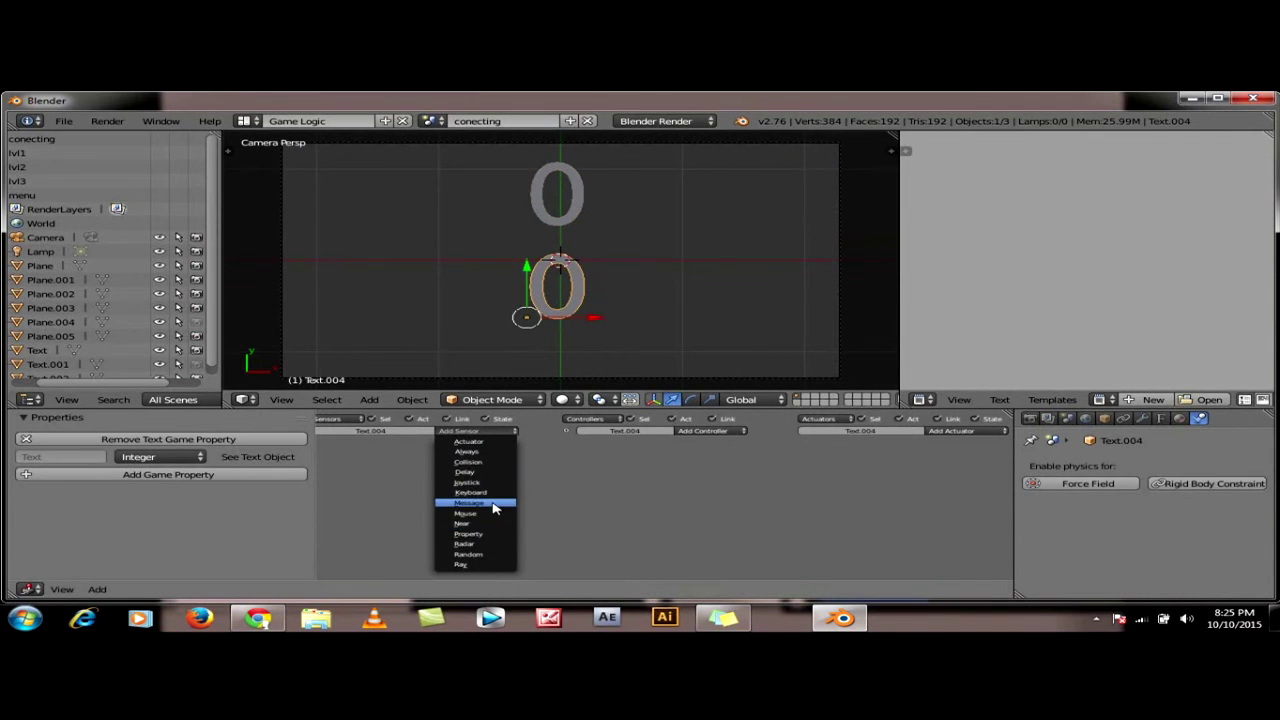
pyautogui.click(491, 505)
pyautogui.click(452, 482)
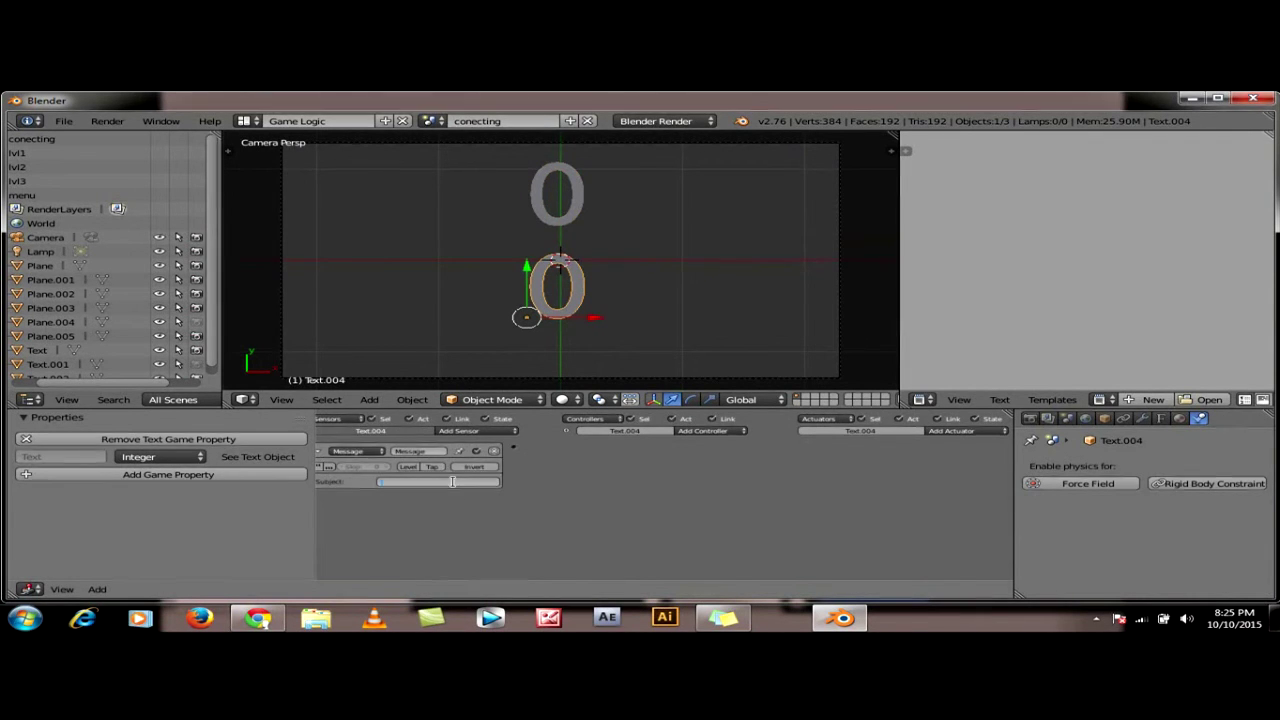
pyautogui.write('lvl3')
pyautogui.press('Return')
# Add a Property actuator adding 10 to Text and link the lvl3 Message sensor to it
pyautogui.click(958, 431)
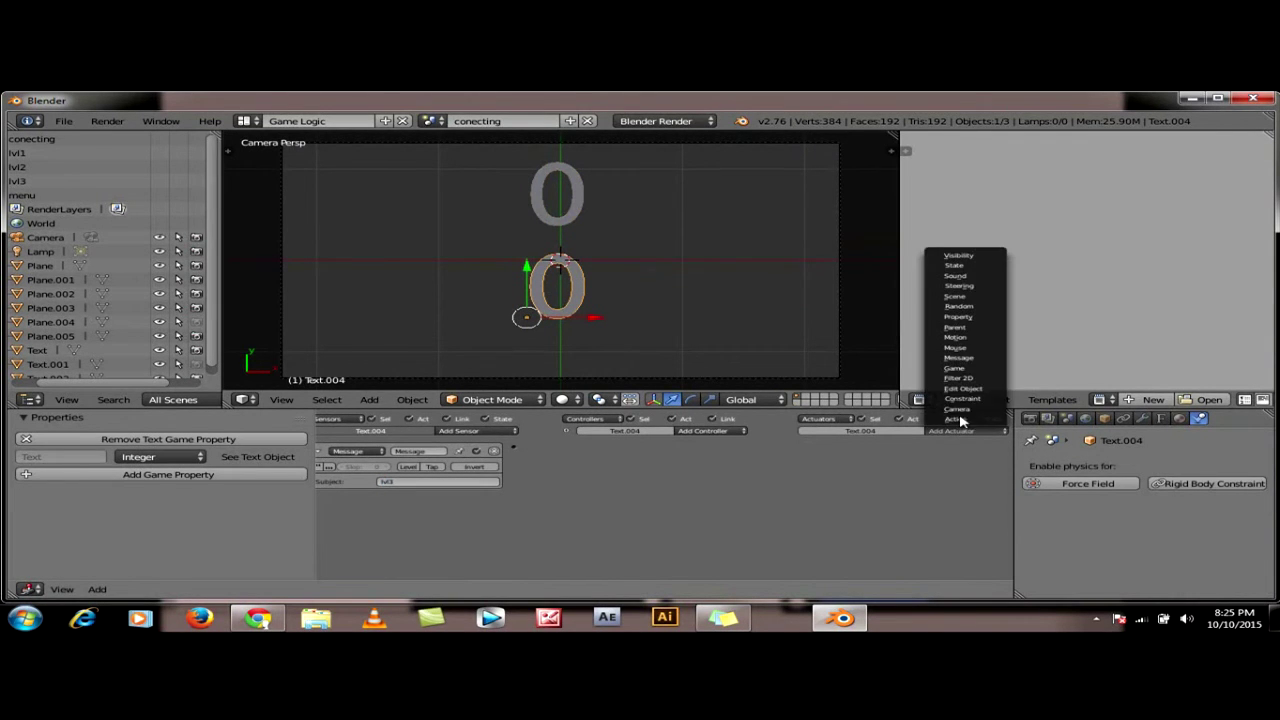
pyautogui.click(962, 316)
pyautogui.click(900, 467)
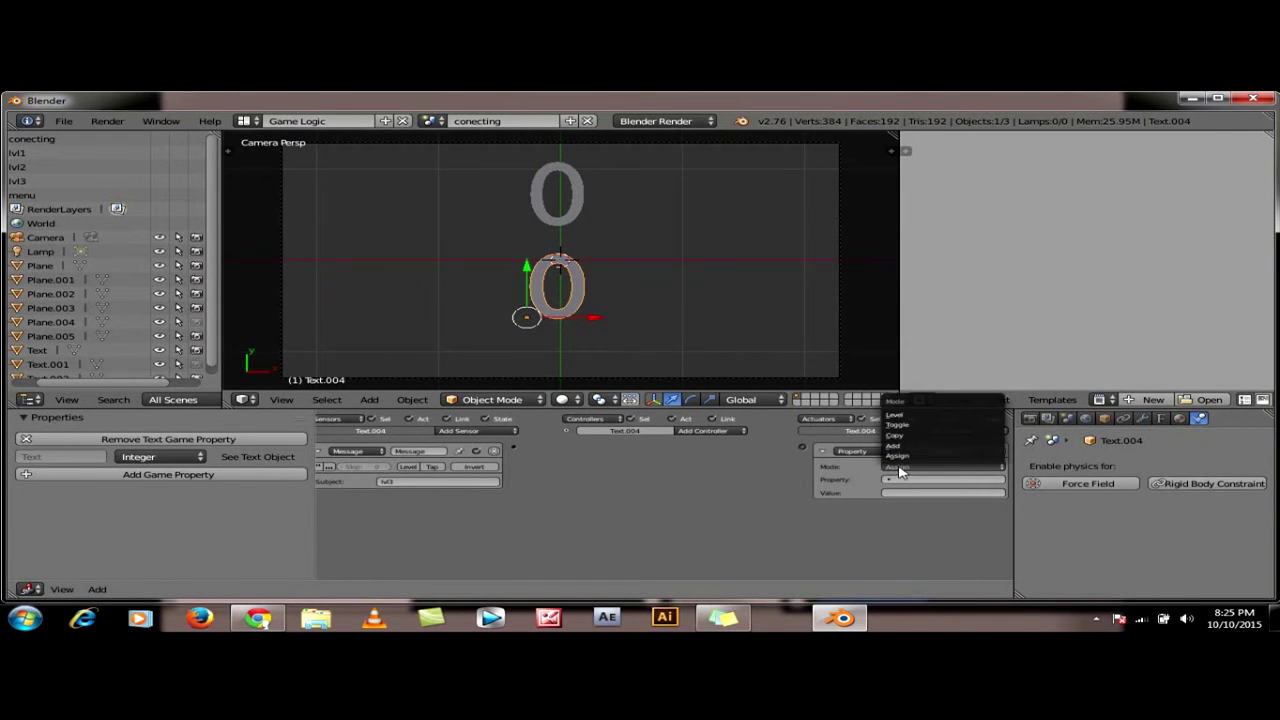
pyautogui.click(895, 446)
pyautogui.click(892, 480)
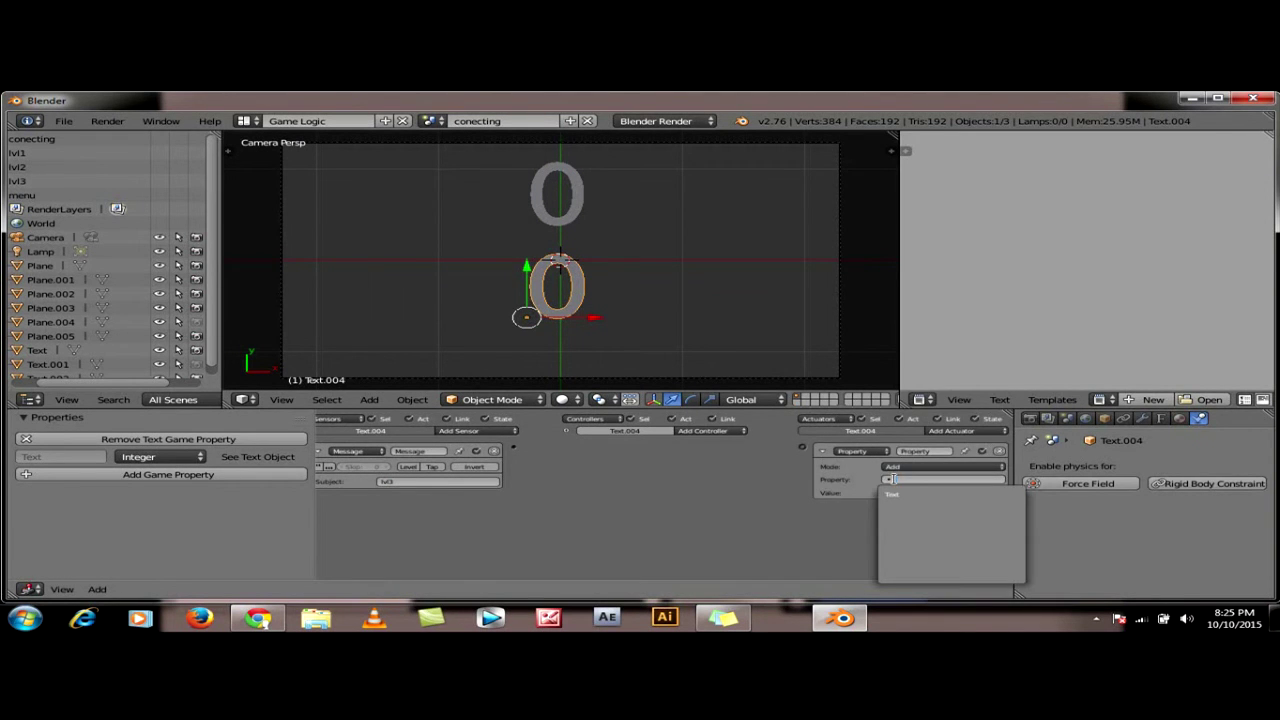
pyautogui.click(898, 494)
pyautogui.click(898, 491)
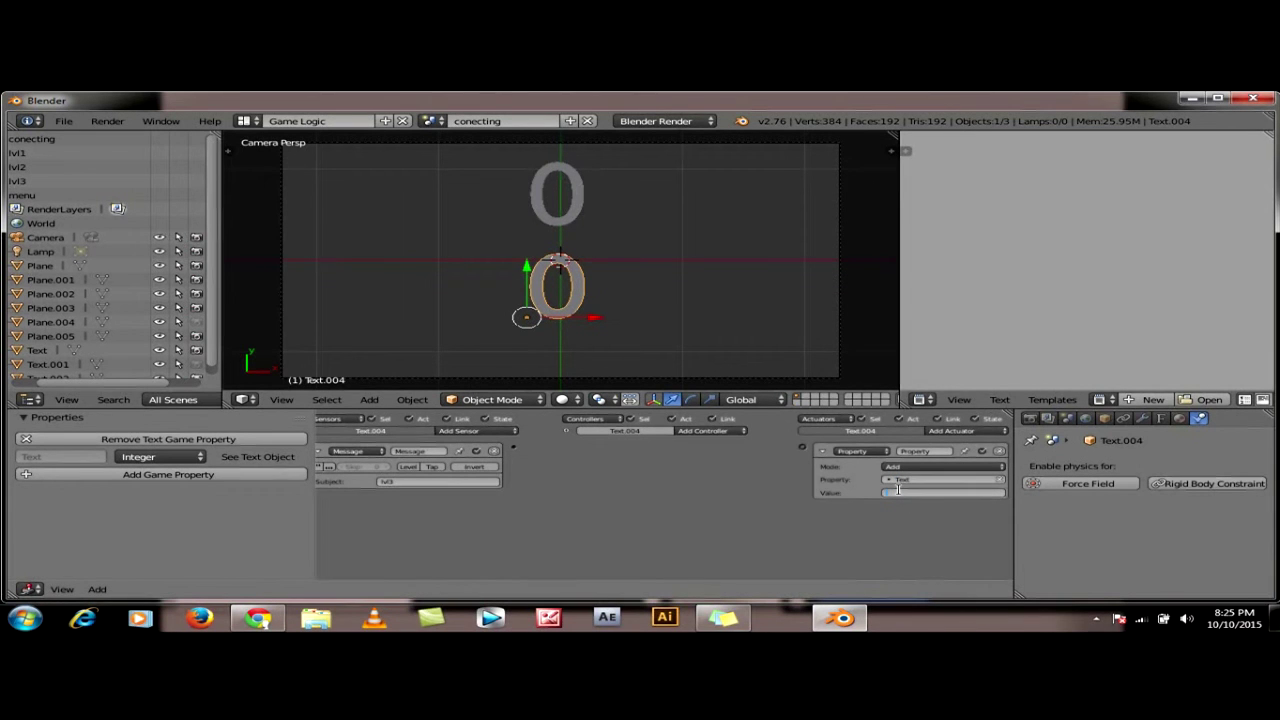
pyautogui.write('10')
pyautogui.press('Return')
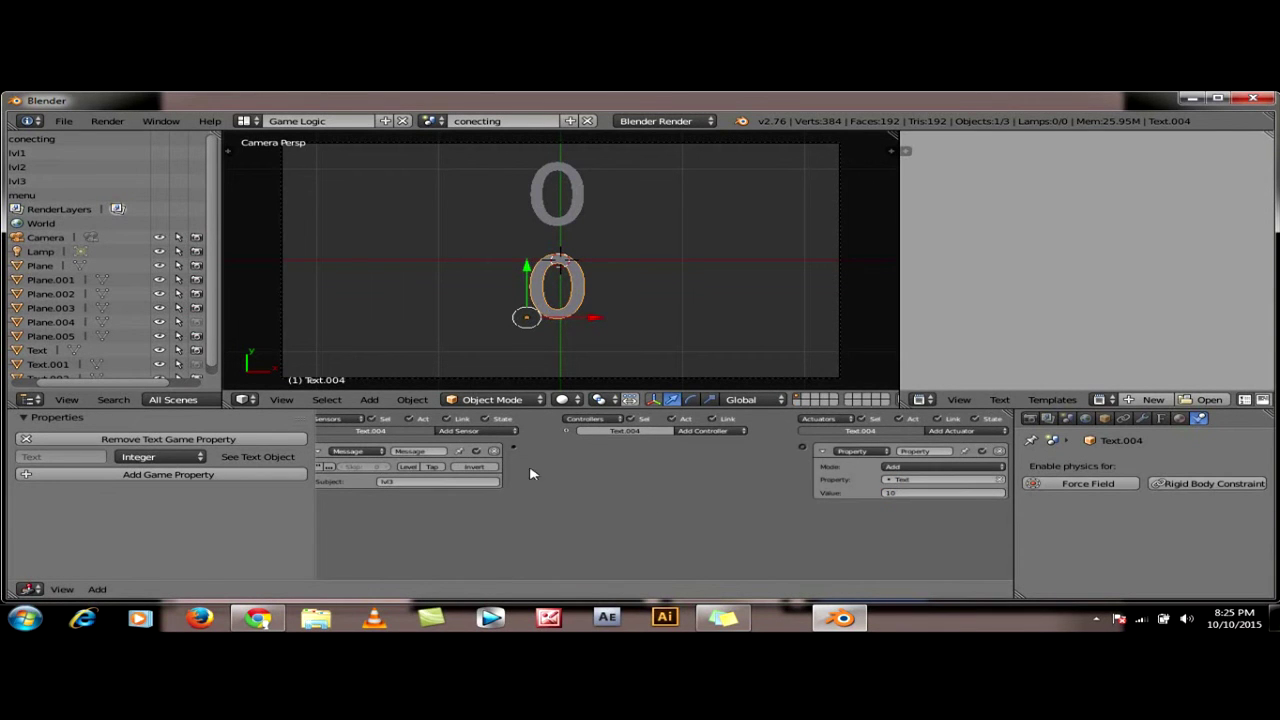
pyautogui.moveTo(513, 450); pyautogui.dragTo(803, 451)
# Add a Property sensor to the counter testing Text Greater Than 0
pyautogui.click(449, 432)
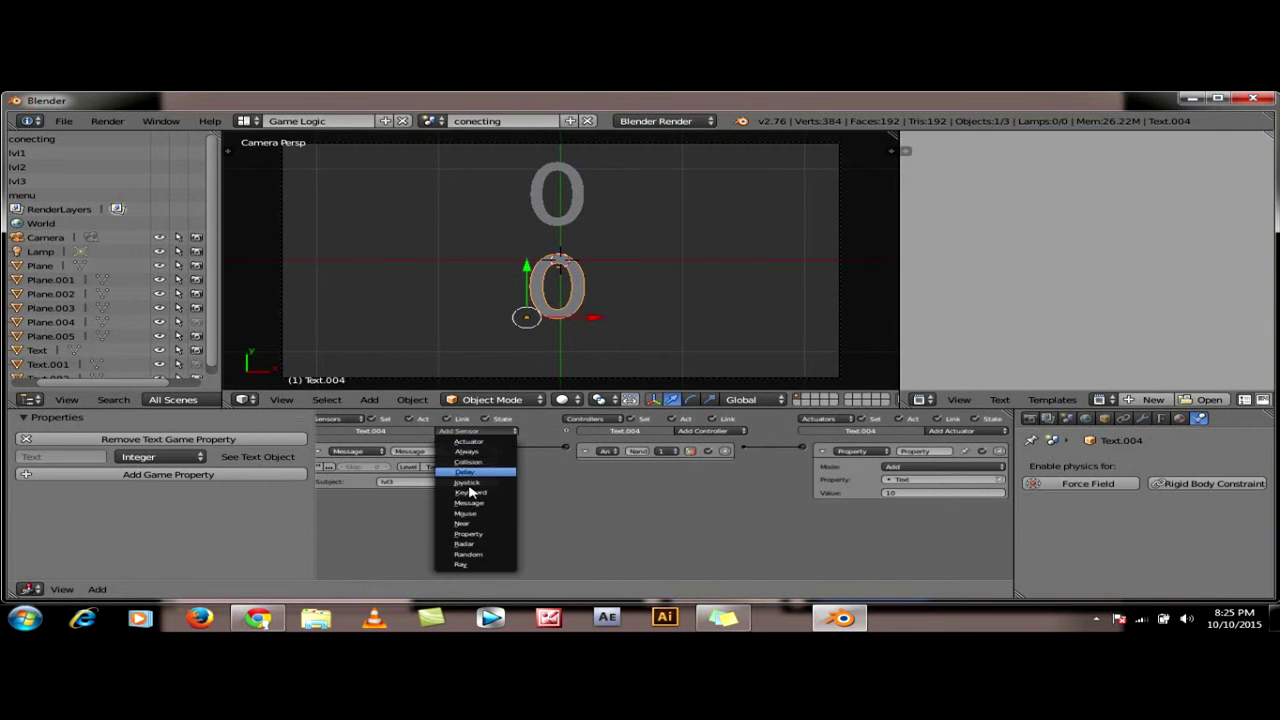
pyautogui.click(485, 534)
pyautogui.click(436, 531)
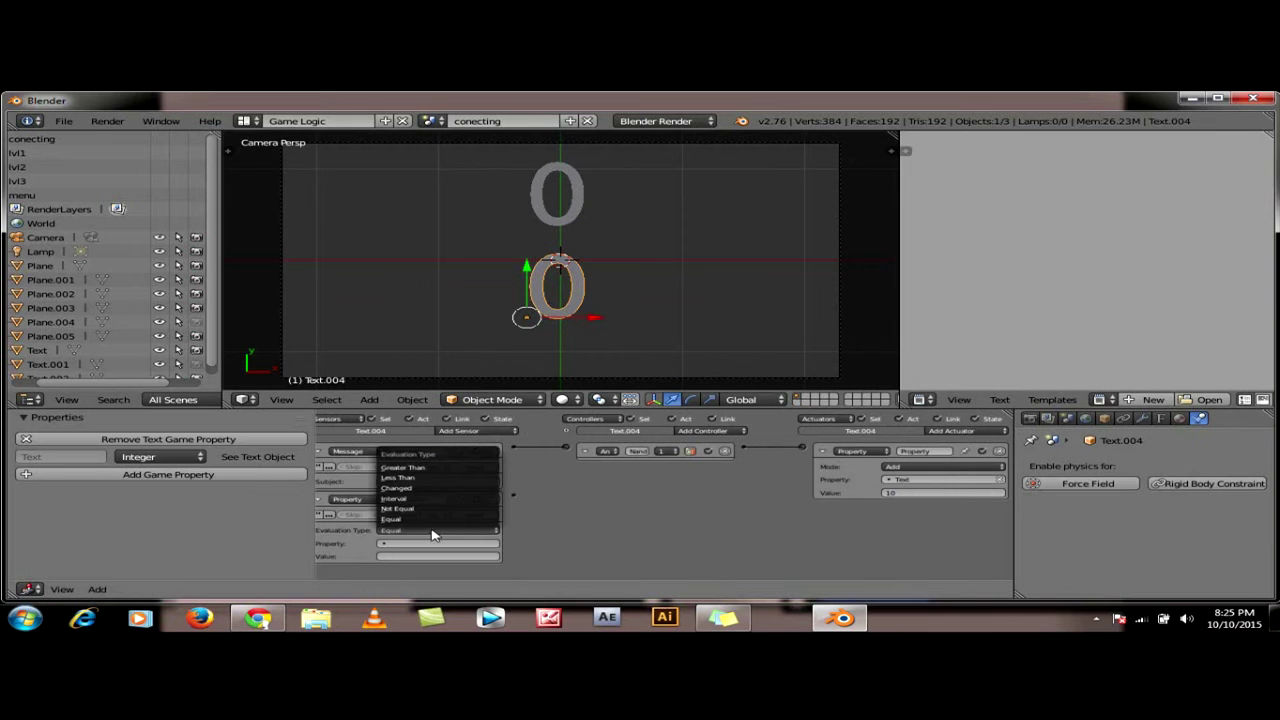
pyautogui.click(420, 476)
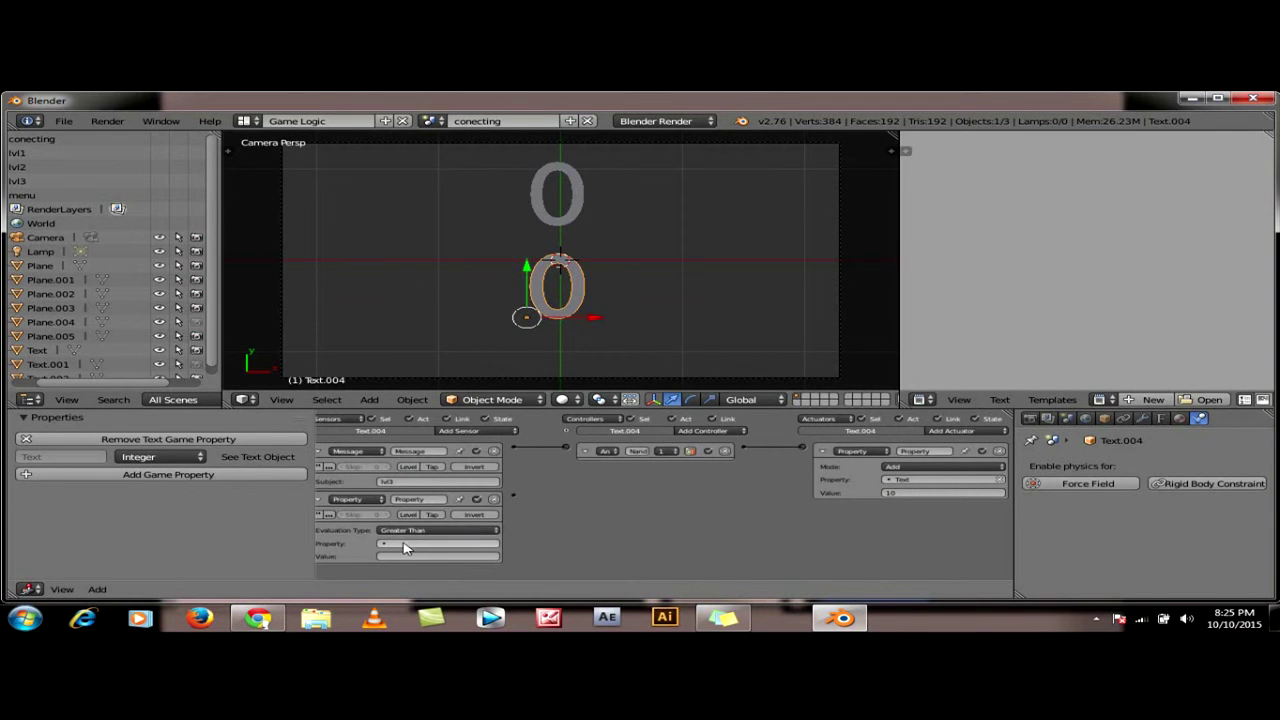
pyautogui.click(400, 543)
pyautogui.click(398, 451)
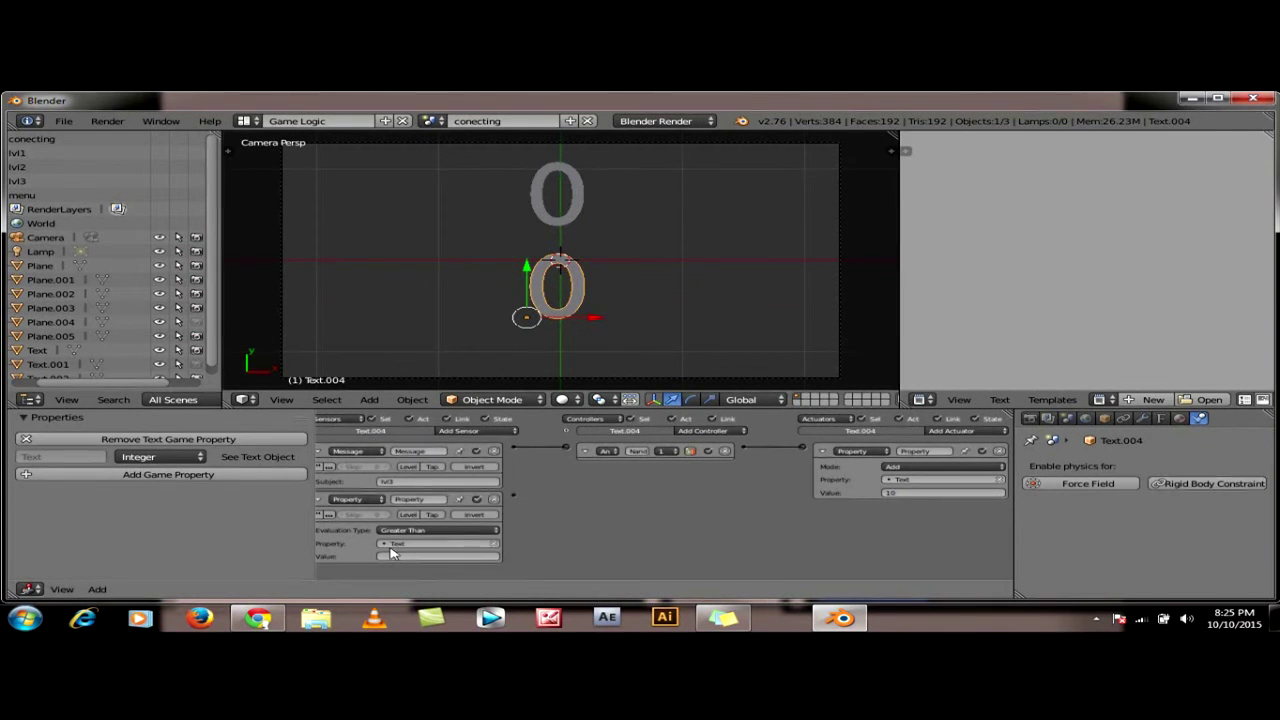
pyautogui.click(383, 557)
pyautogui.write('0')
# Link the sensor to a Message actuator sending buka3, then return to the menu scene
pyautogui.click(952, 431)
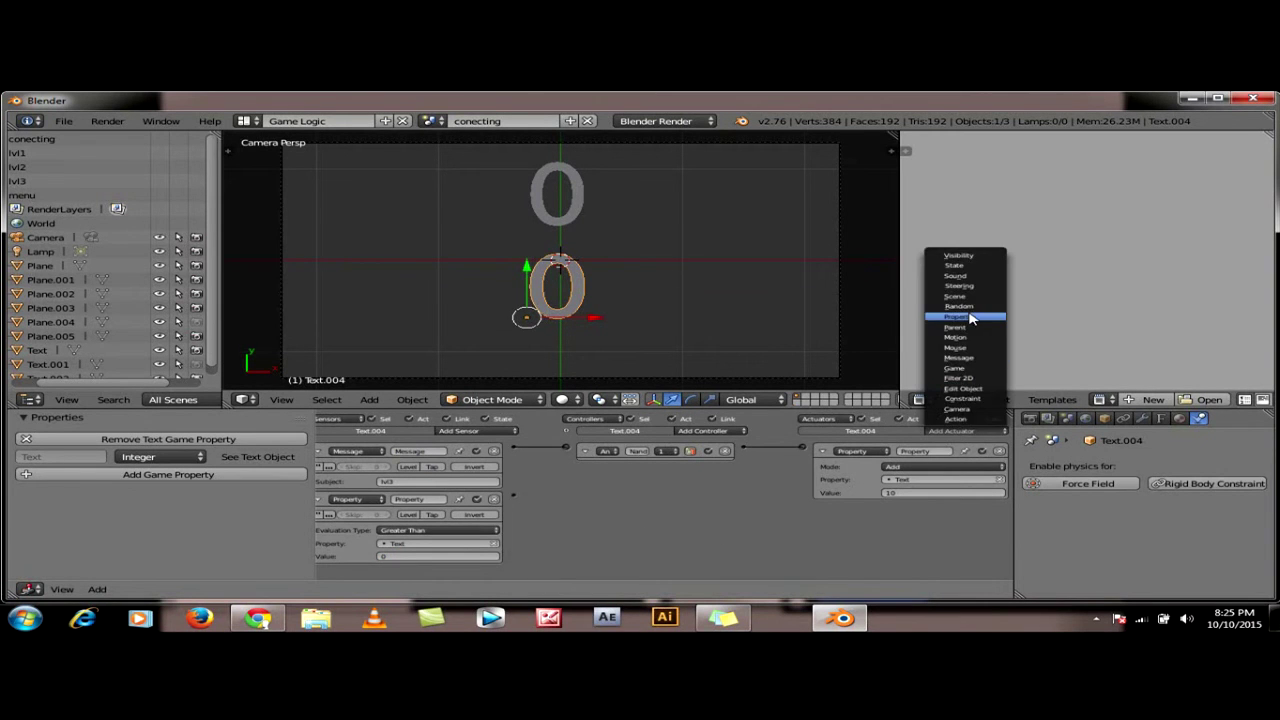
pyautogui.click(966, 357)
pyautogui.click(916, 537)
pyautogui.write('buka3')
pyautogui.press('Return')
pyautogui.moveTo(514, 498); pyautogui.dragTo(802, 505)
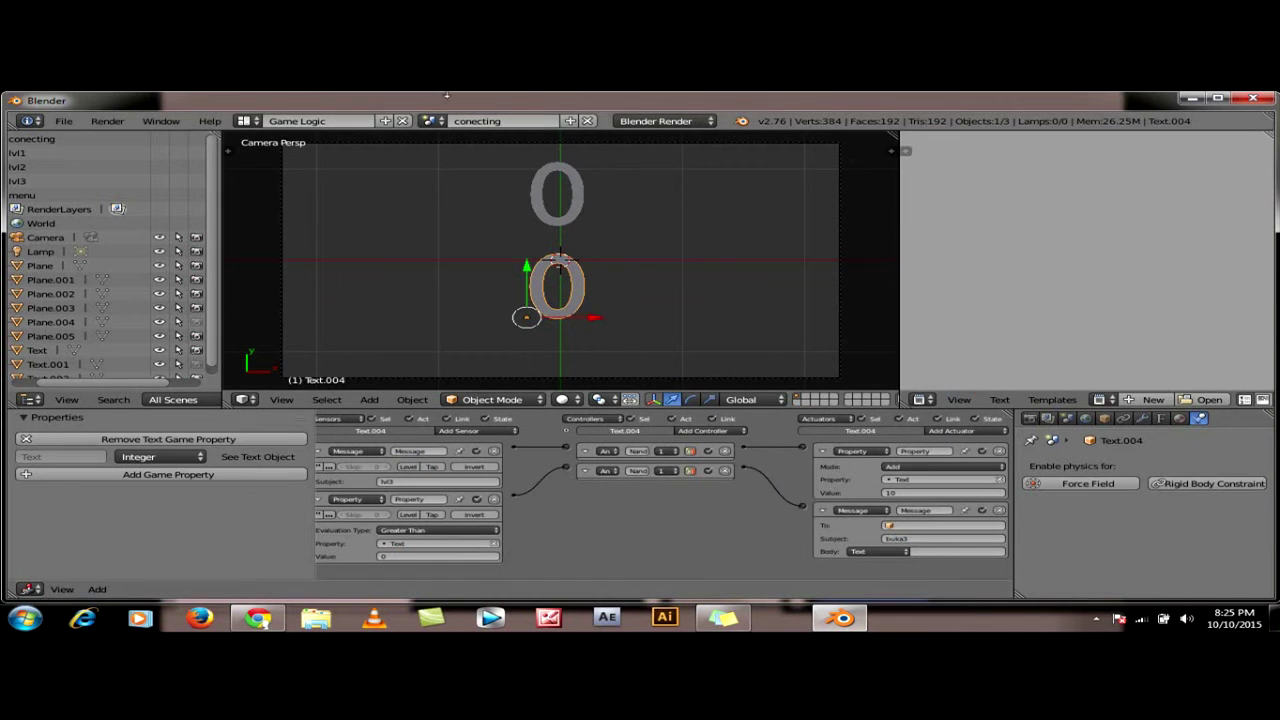
pyautogui.click(432, 121)
pyautogui.click(456, 196)
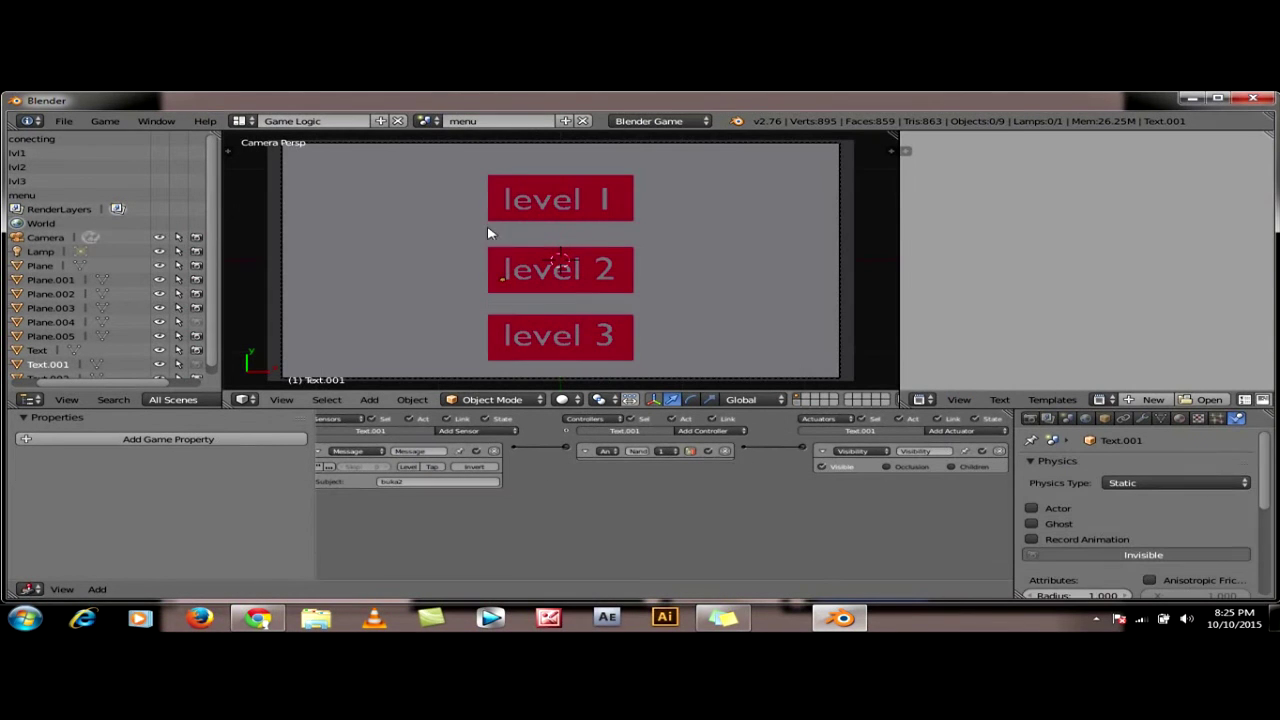
# Give the level 3 button plane a Message sensor with subject buka3
pyautogui.rightClick(624, 333)
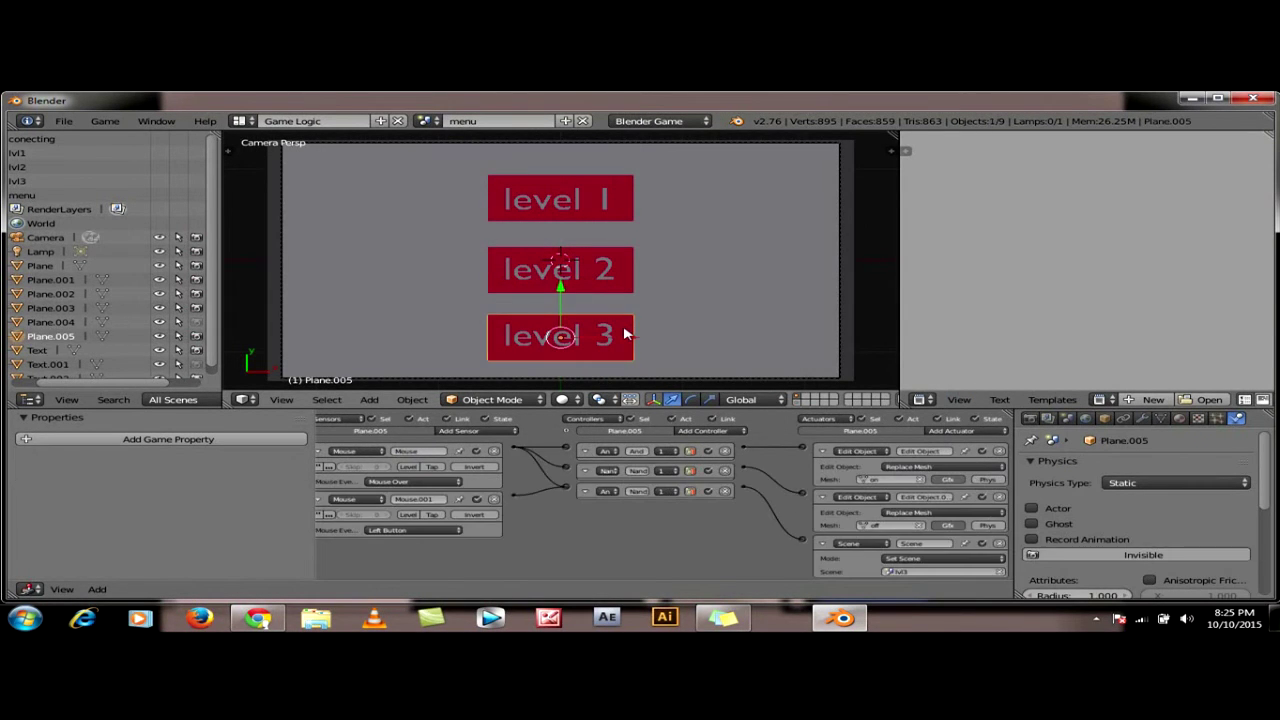
pyautogui.click(488, 432)
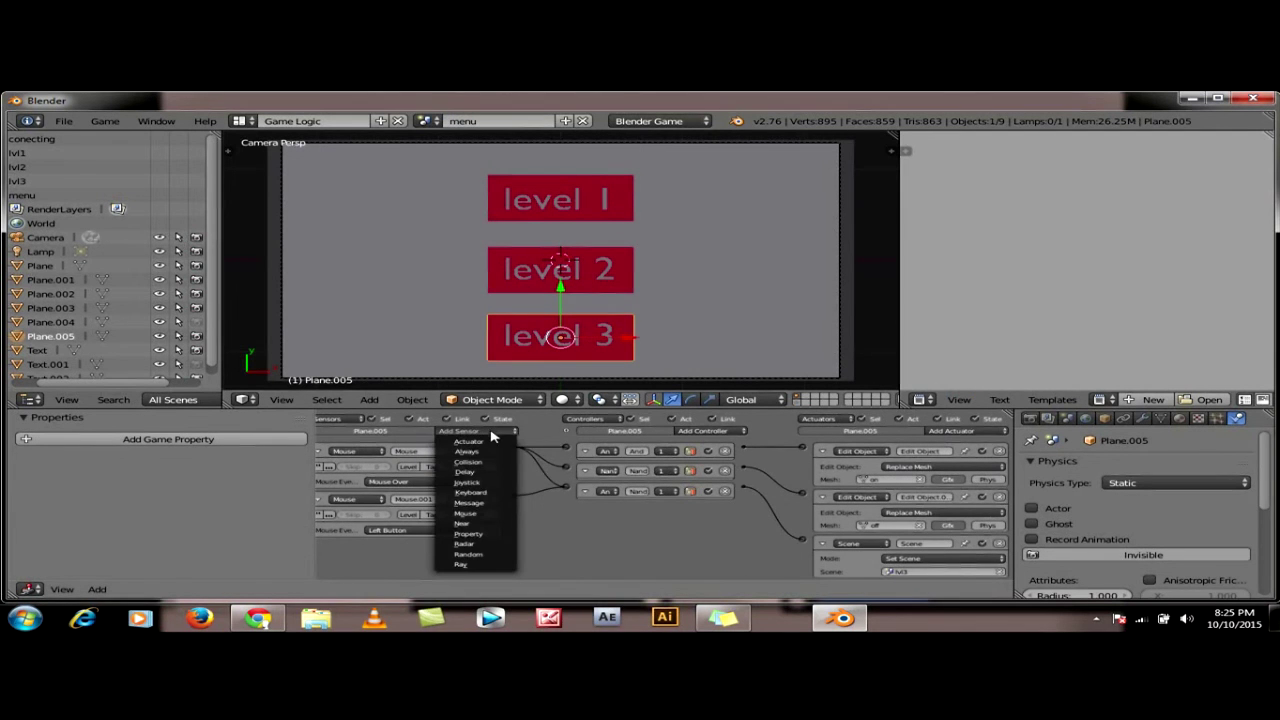
pyautogui.click(484, 502)
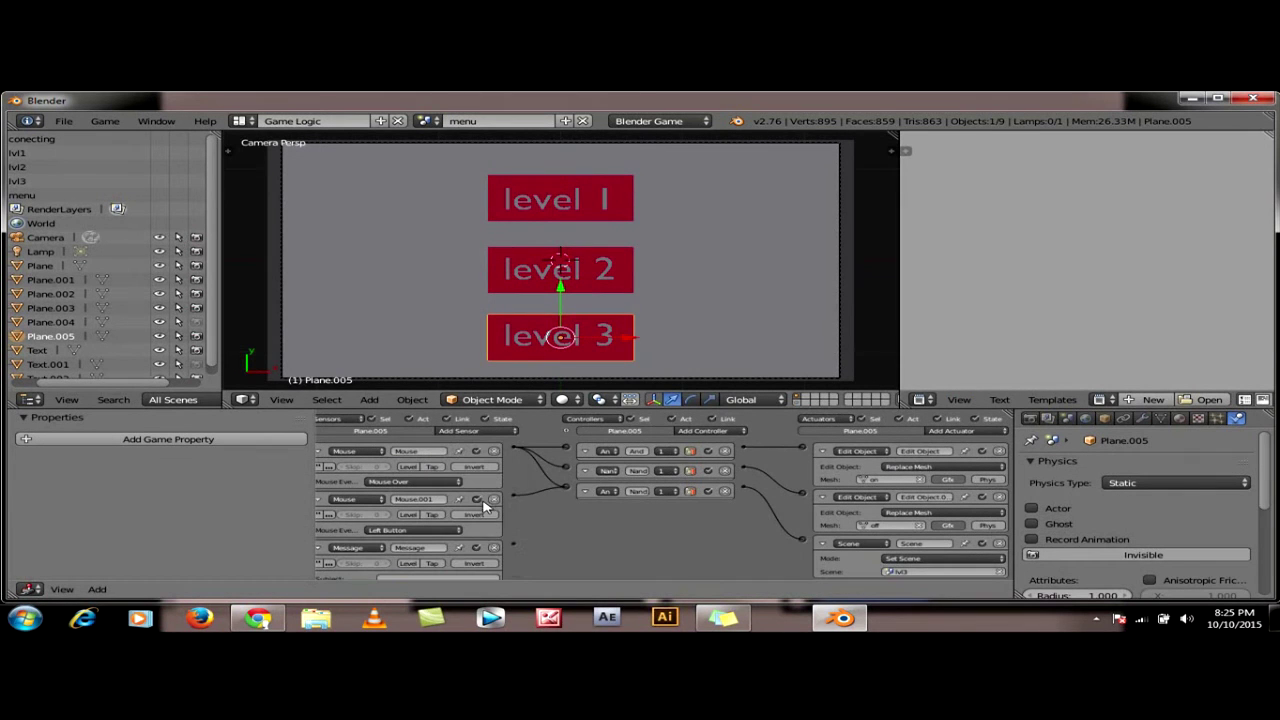
pyautogui.click(822, 544)
pyautogui.click(822, 497)
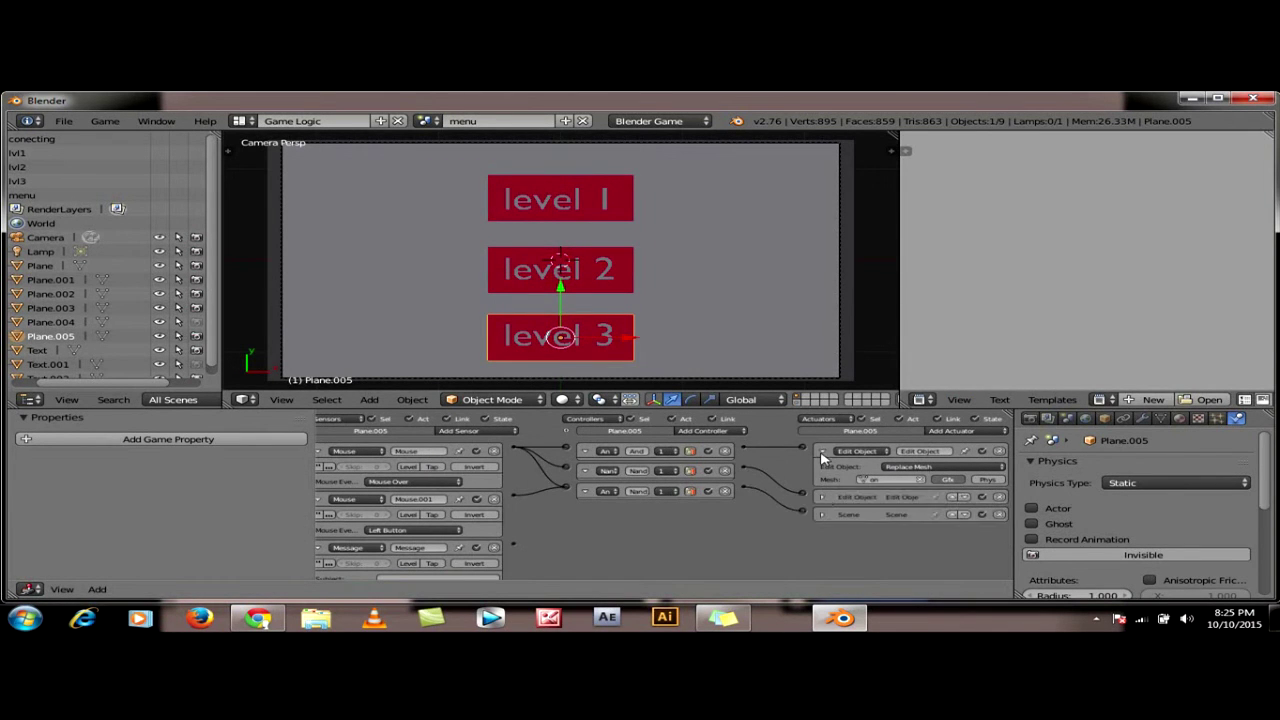
pyautogui.click(821, 452)
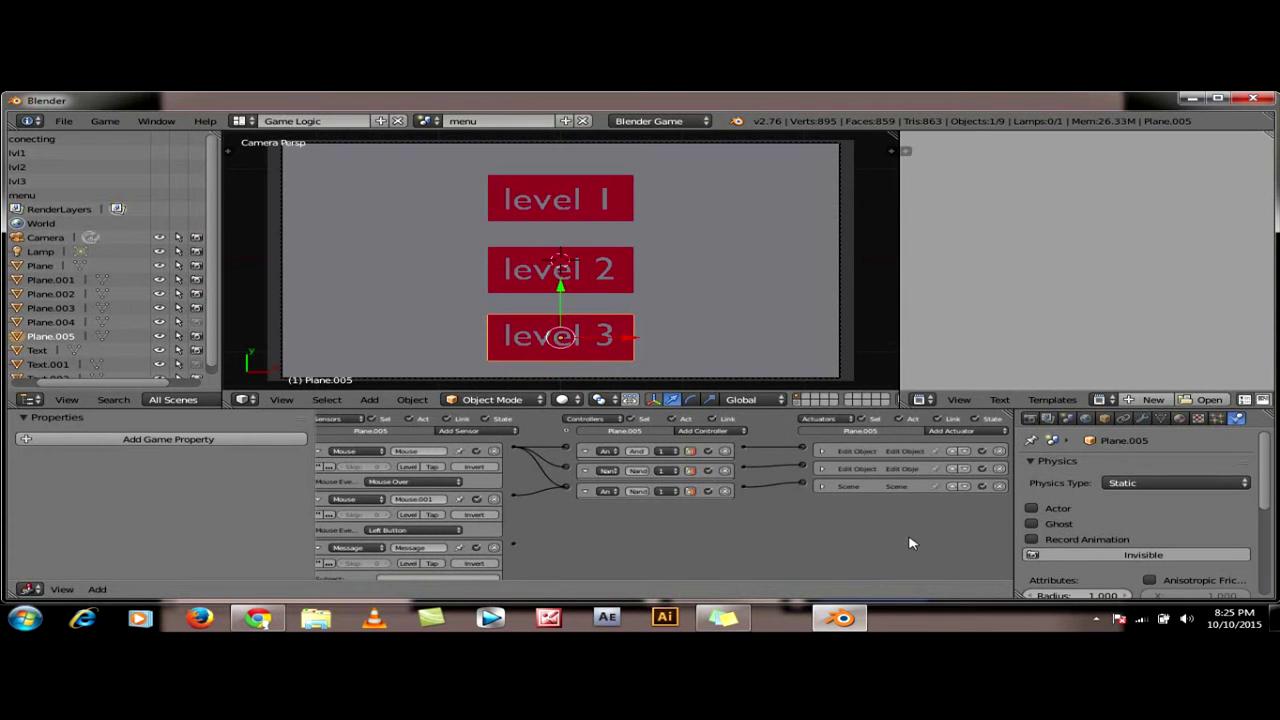
pyautogui.scroll(-1, 910, 543)
pyautogui.scroll(-1, 765, 540)
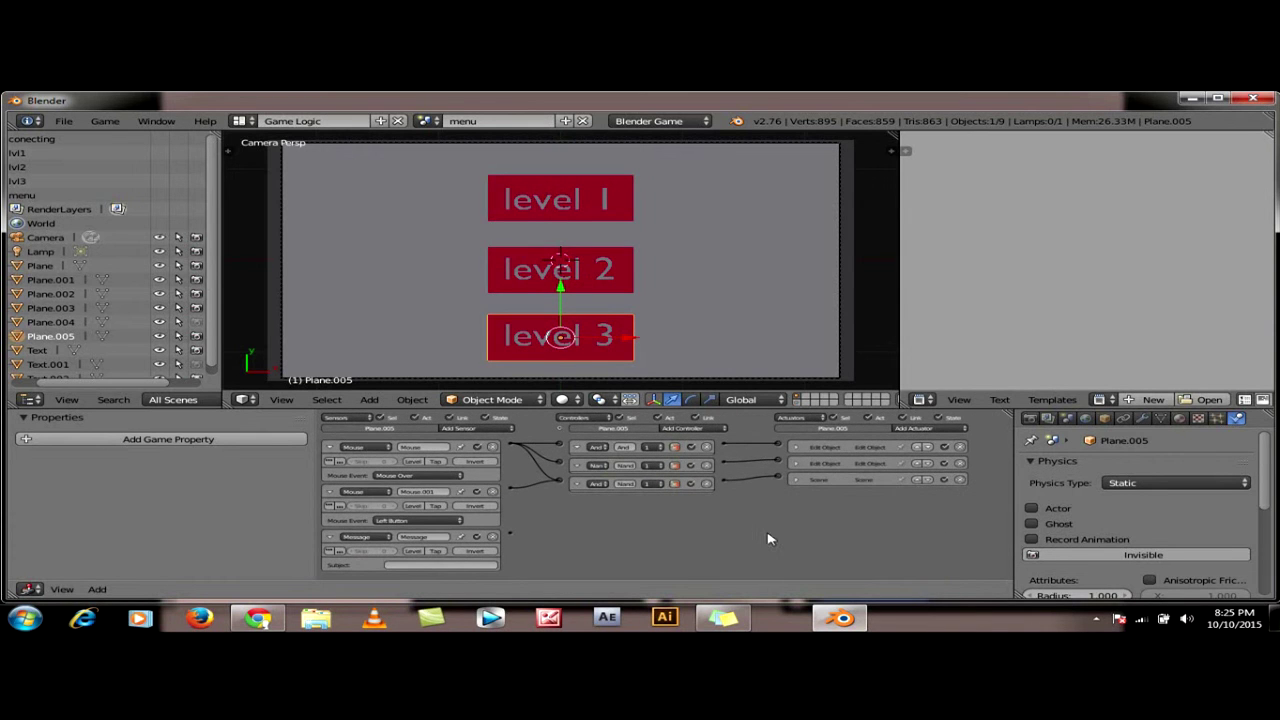
pyautogui.click(457, 565)
pyautogui.write('buka3')
pyautogui.press('Return')
# Wire the buka3 sensor to a new Visibility actuator and set the plane Invisible in Physics
pyautogui.click(924, 430)
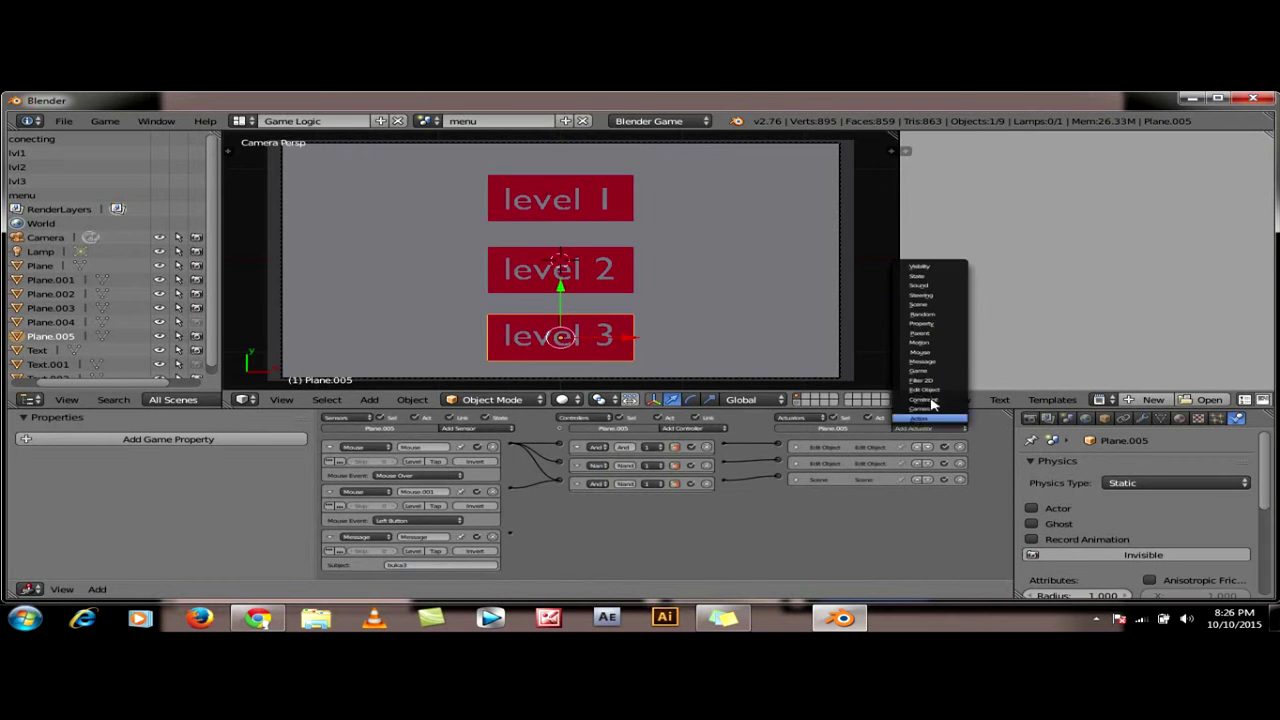
pyautogui.click(918, 267)
pyautogui.moveTo(510, 532); pyautogui.dragTo(778, 495)
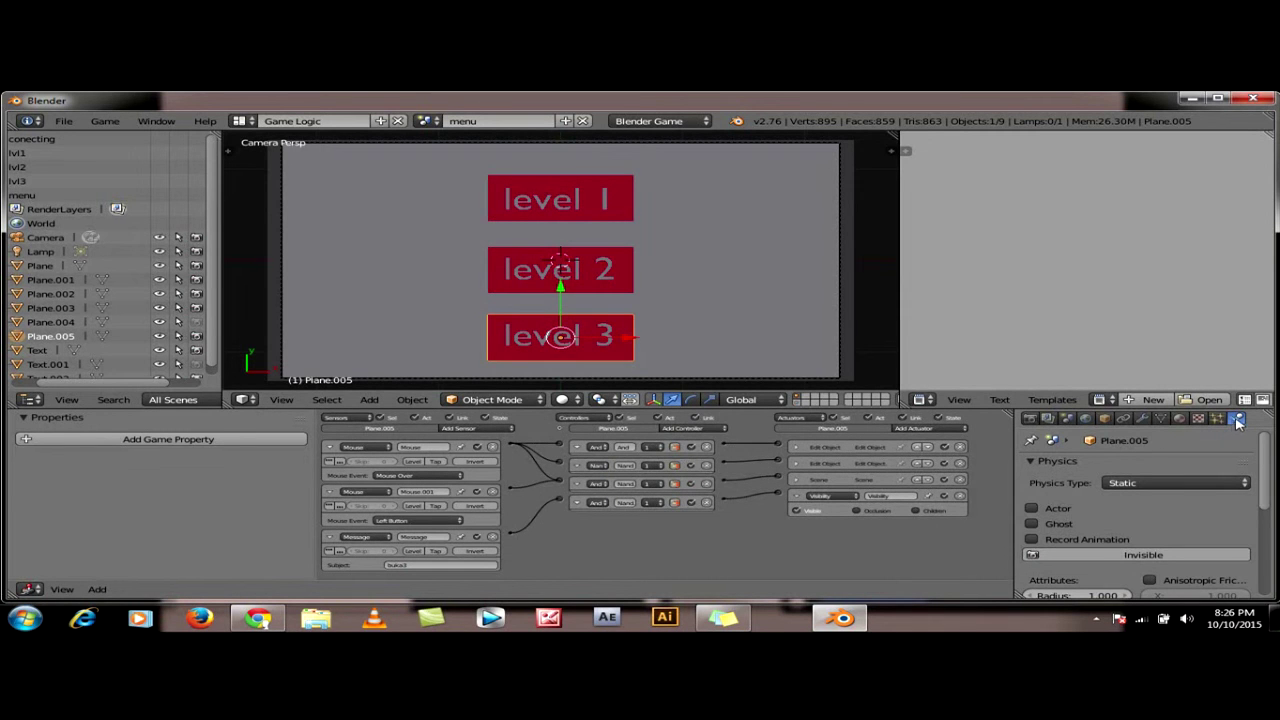
pyautogui.click(1113, 555)
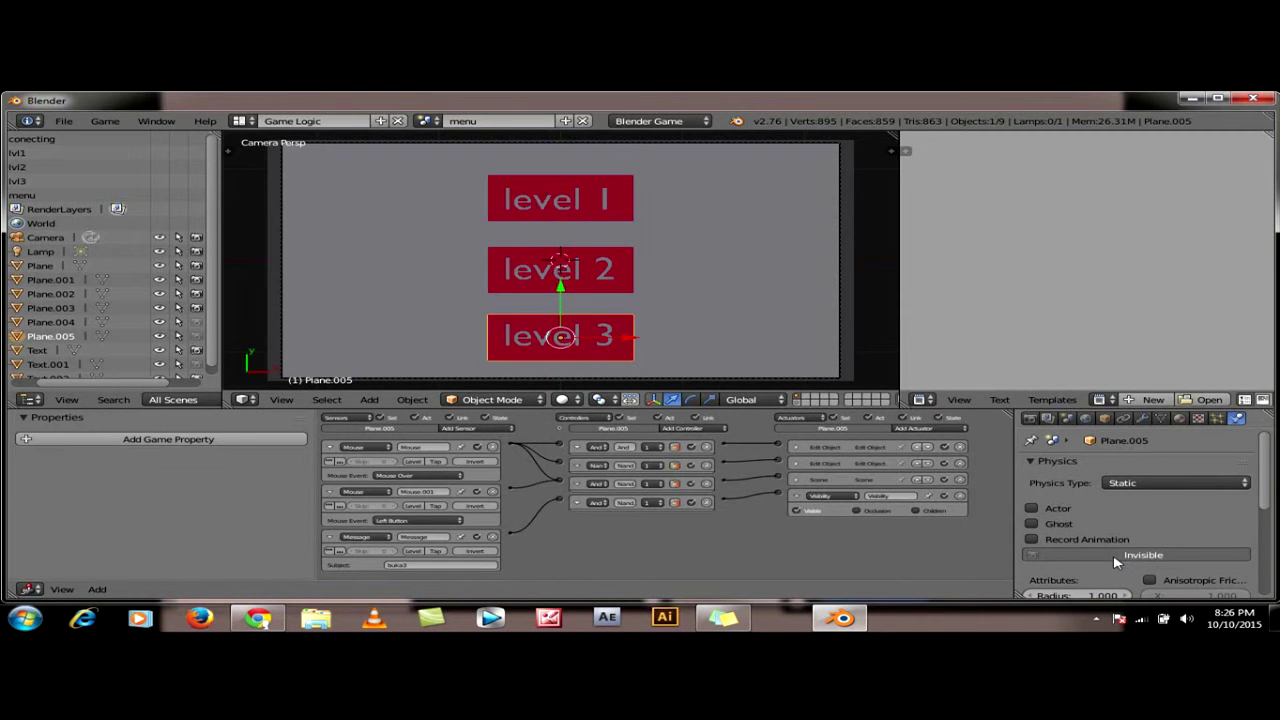
# Give the level 3 label text a Message sensor with subject buka3
pyautogui.rightClick(607, 338)
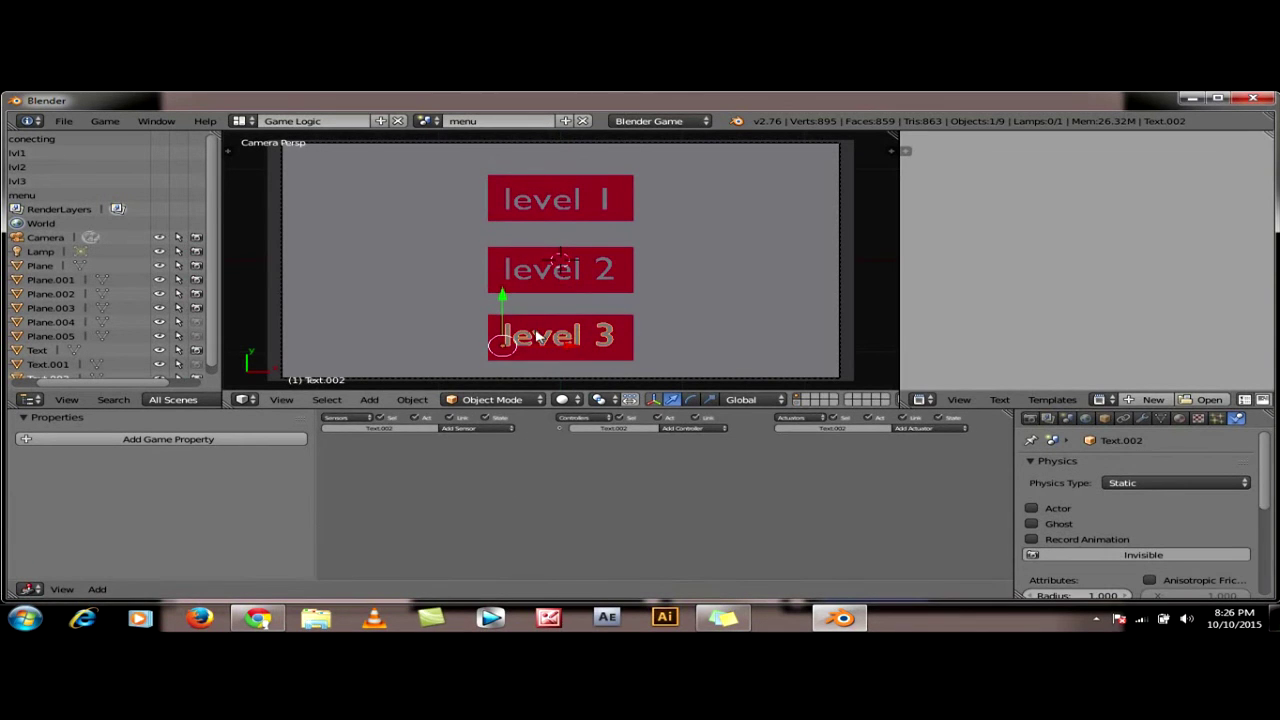
pyautogui.click(485, 428)
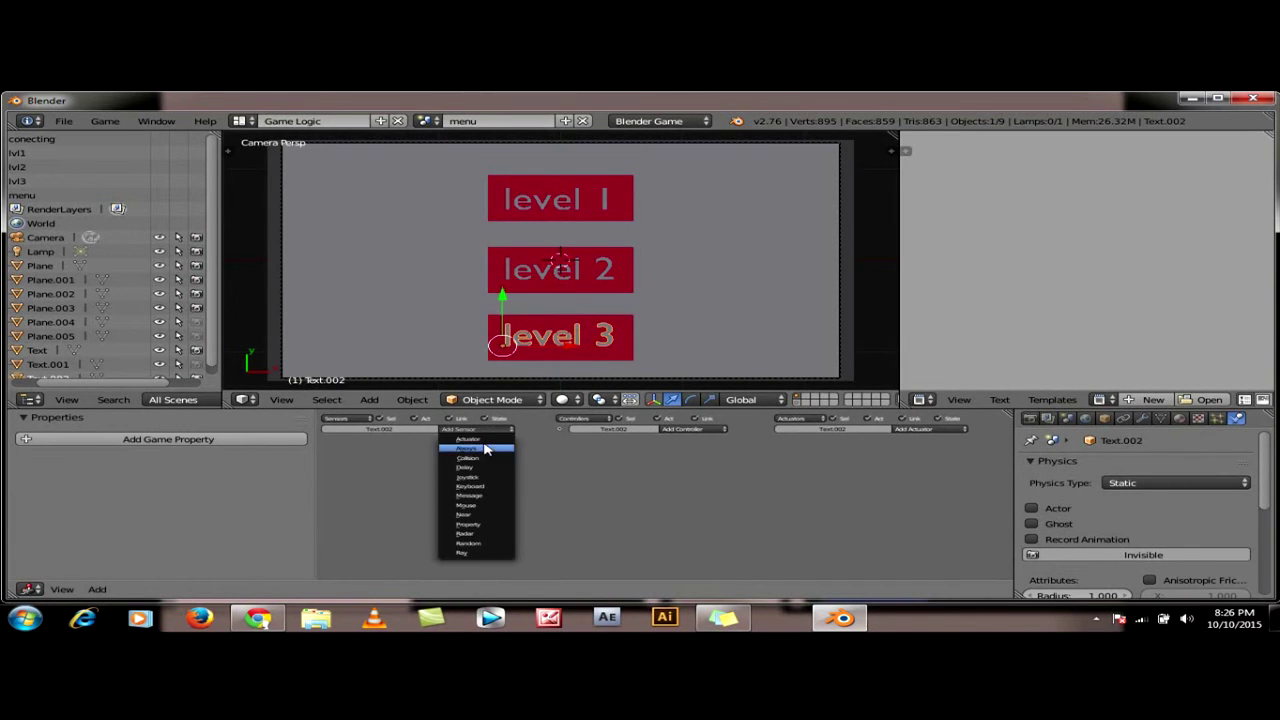
pyautogui.click(486, 495)
pyautogui.click(426, 475)
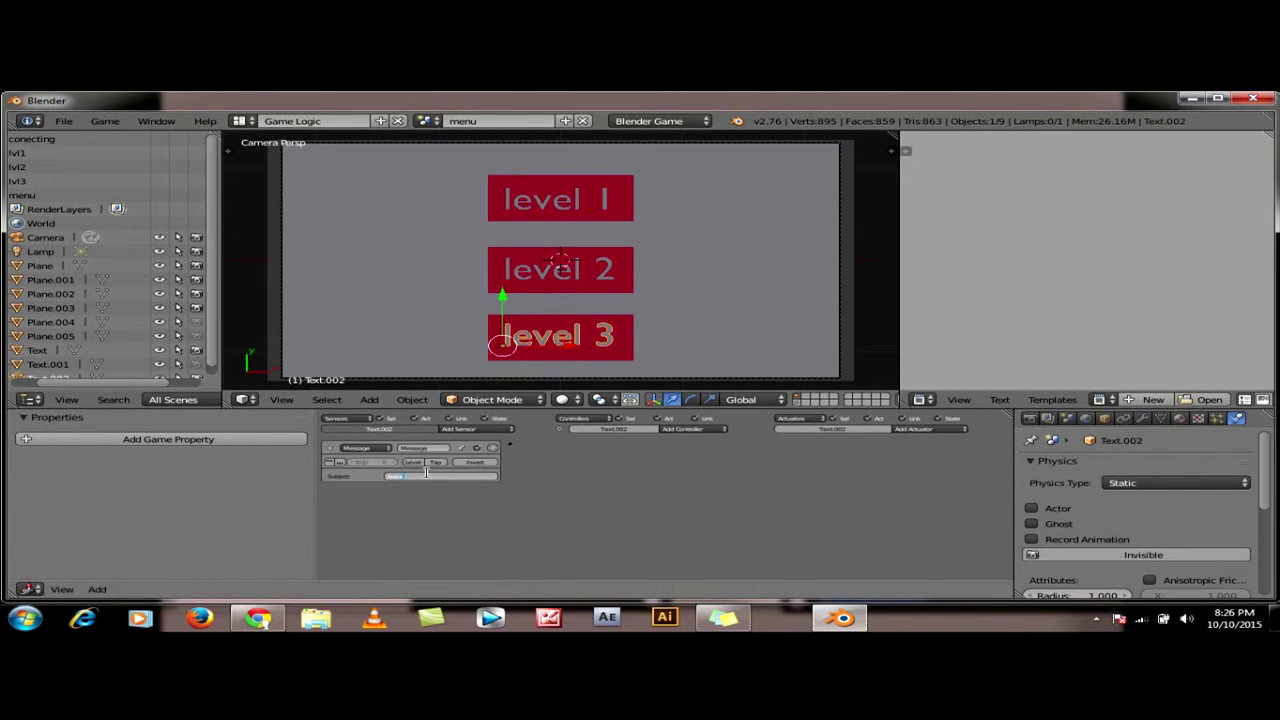
pyautogui.press('Return')
# Link the buka3 sensor to a new Visibility actuator and make the label start Invisible
pyautogui.click(937, 430)
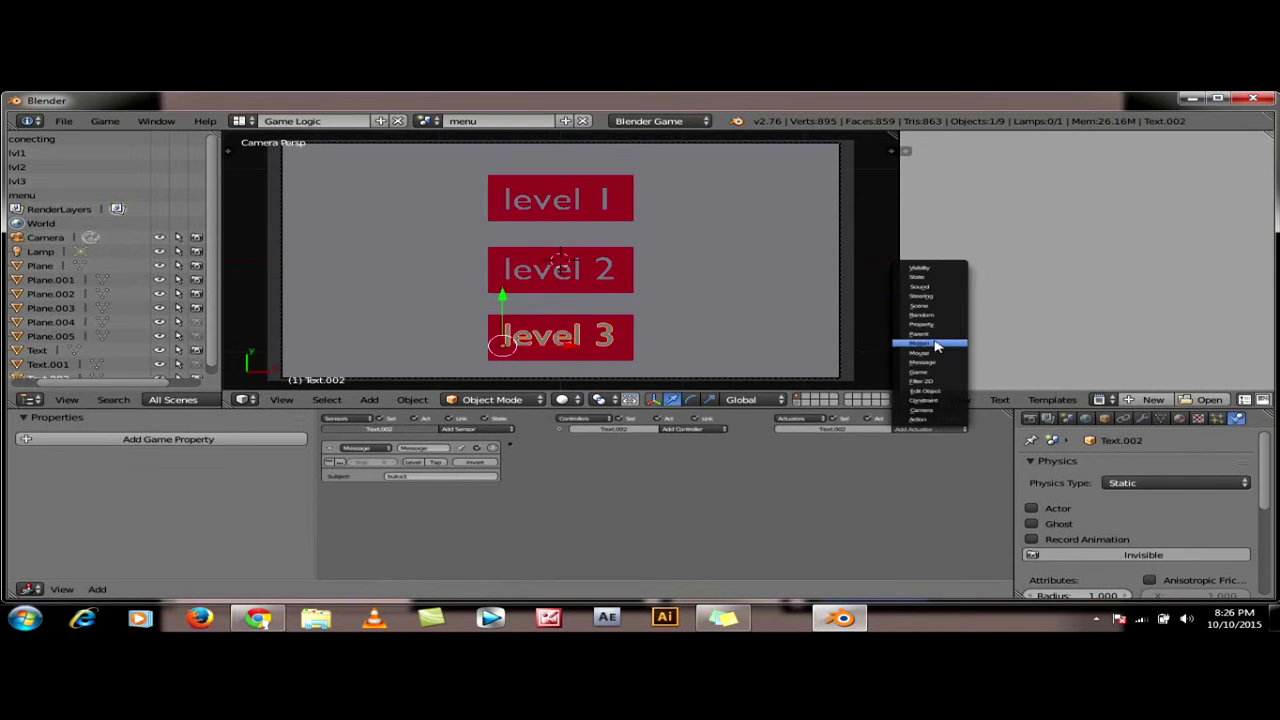
pyautogui.click(942, 270)
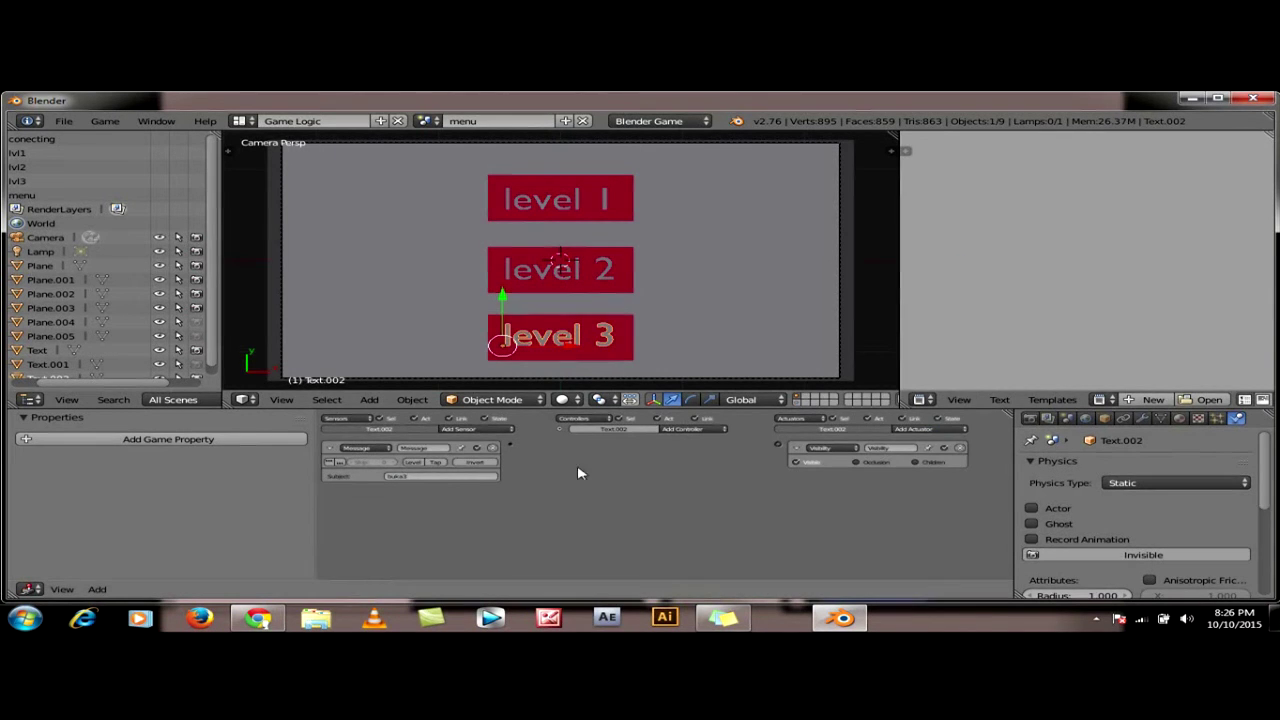
pyautogui.moveTo(512, 448); pyautogui.dragTo(779, 444)
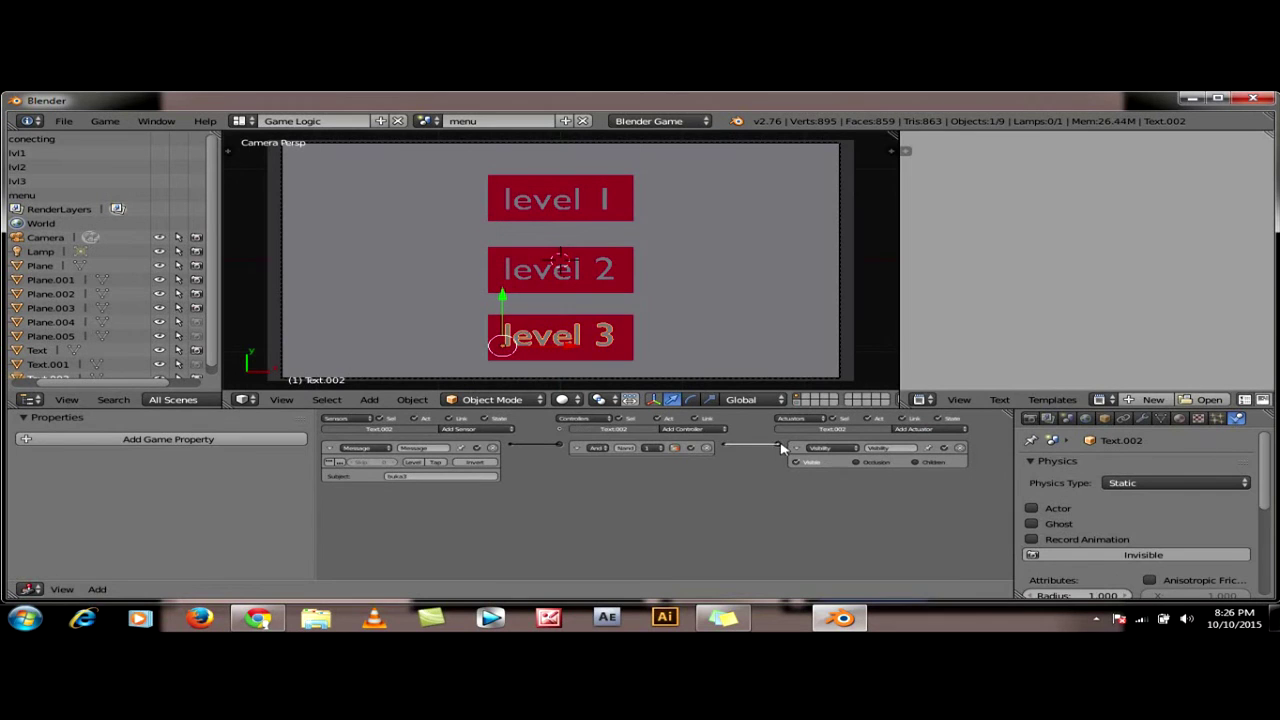
pyautogui.click(1101, 556)
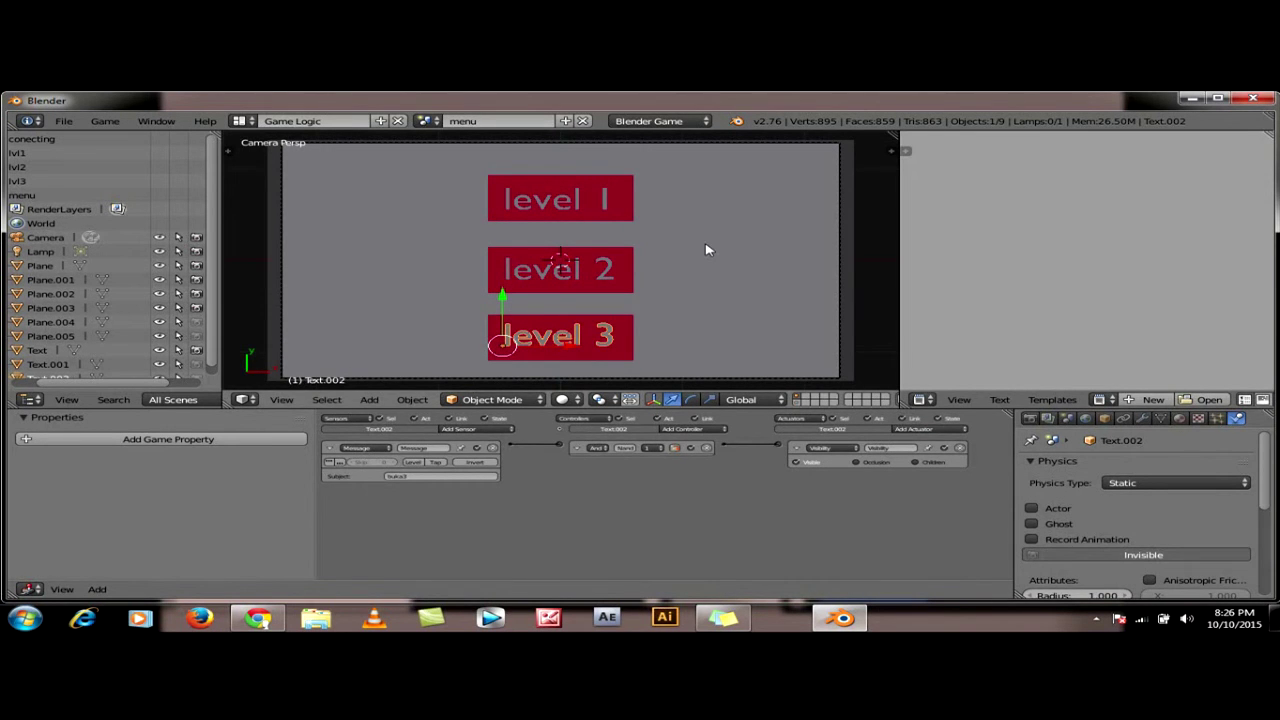
pyautogui.press('a')
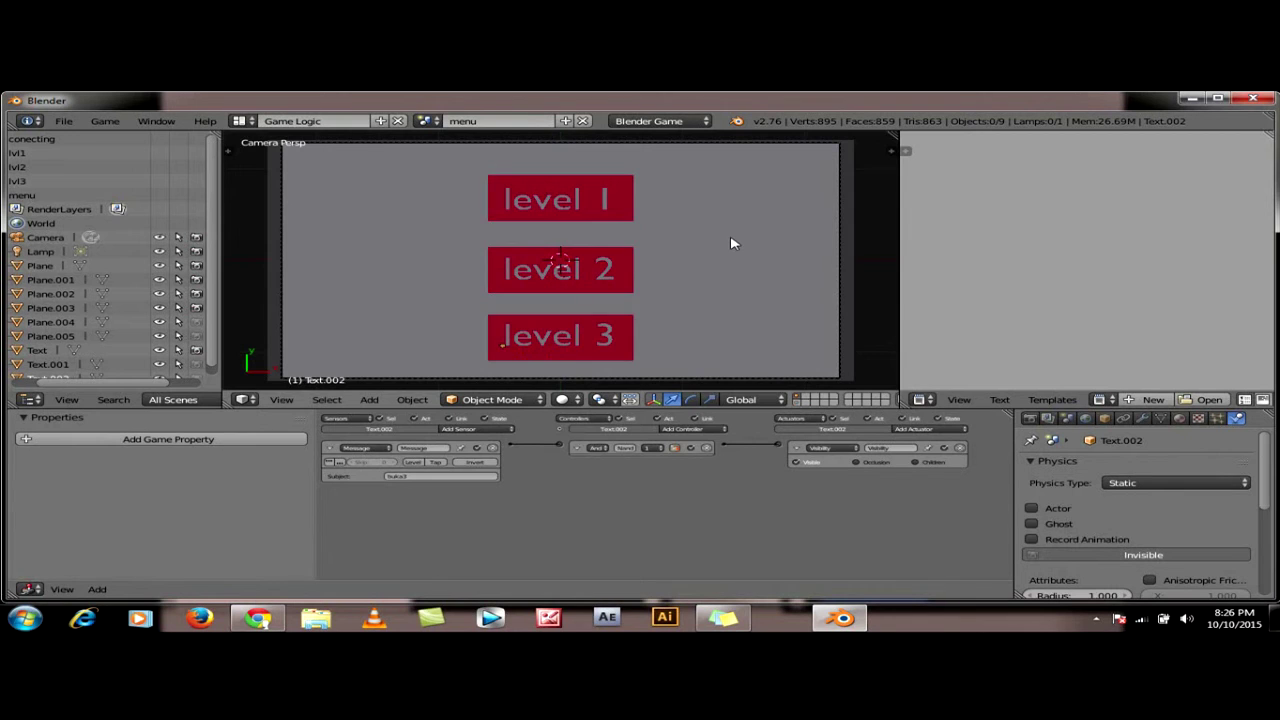
pyautogui.press('p')
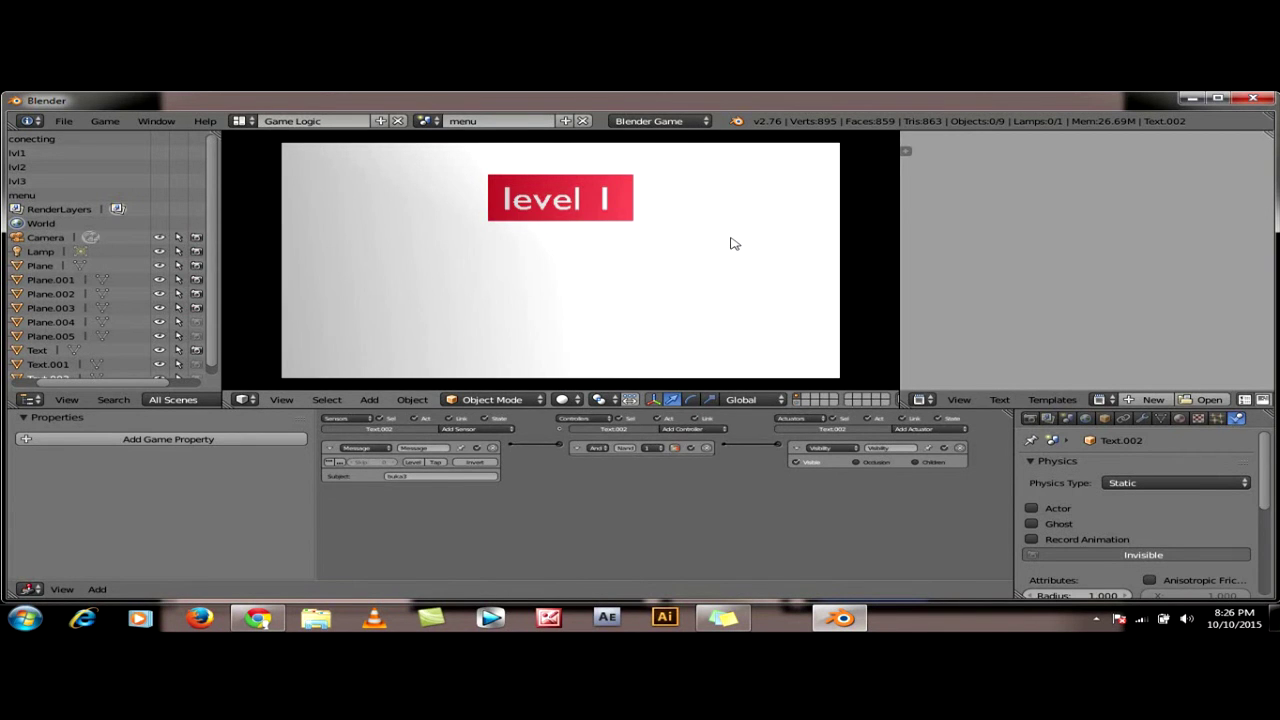
pyautogui.click(626, 202)
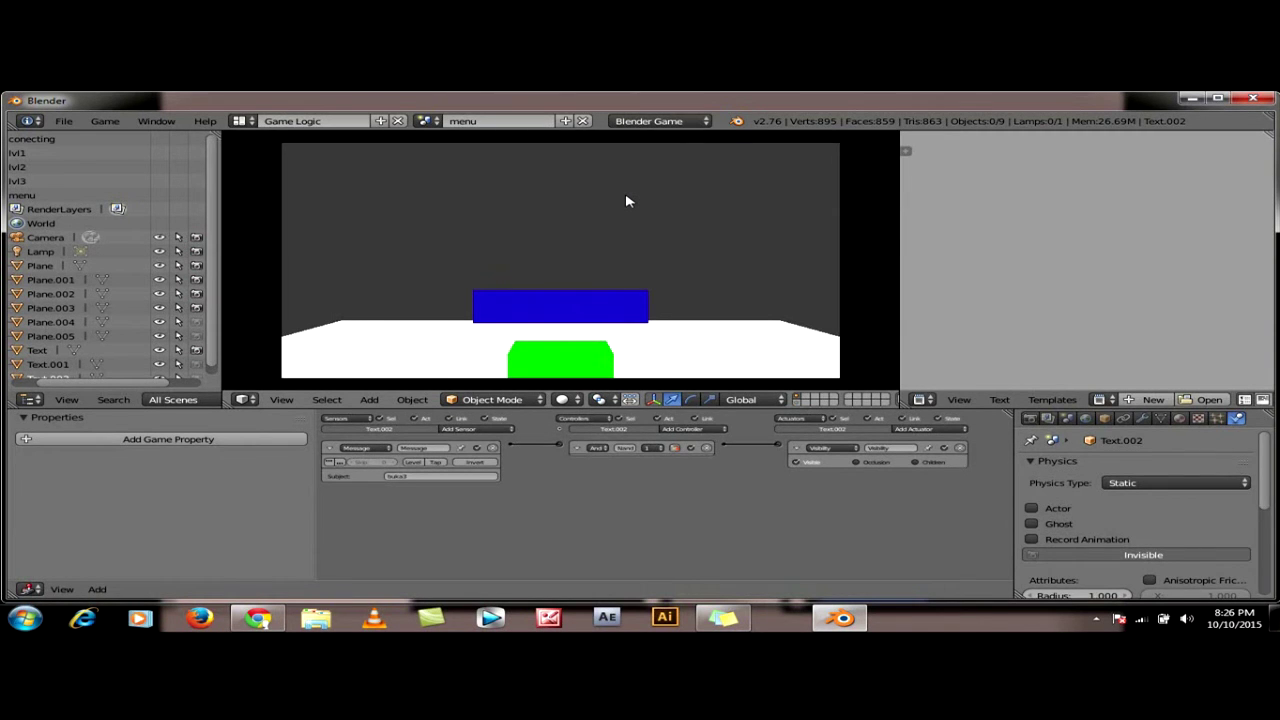
pyautogui.press('Up')
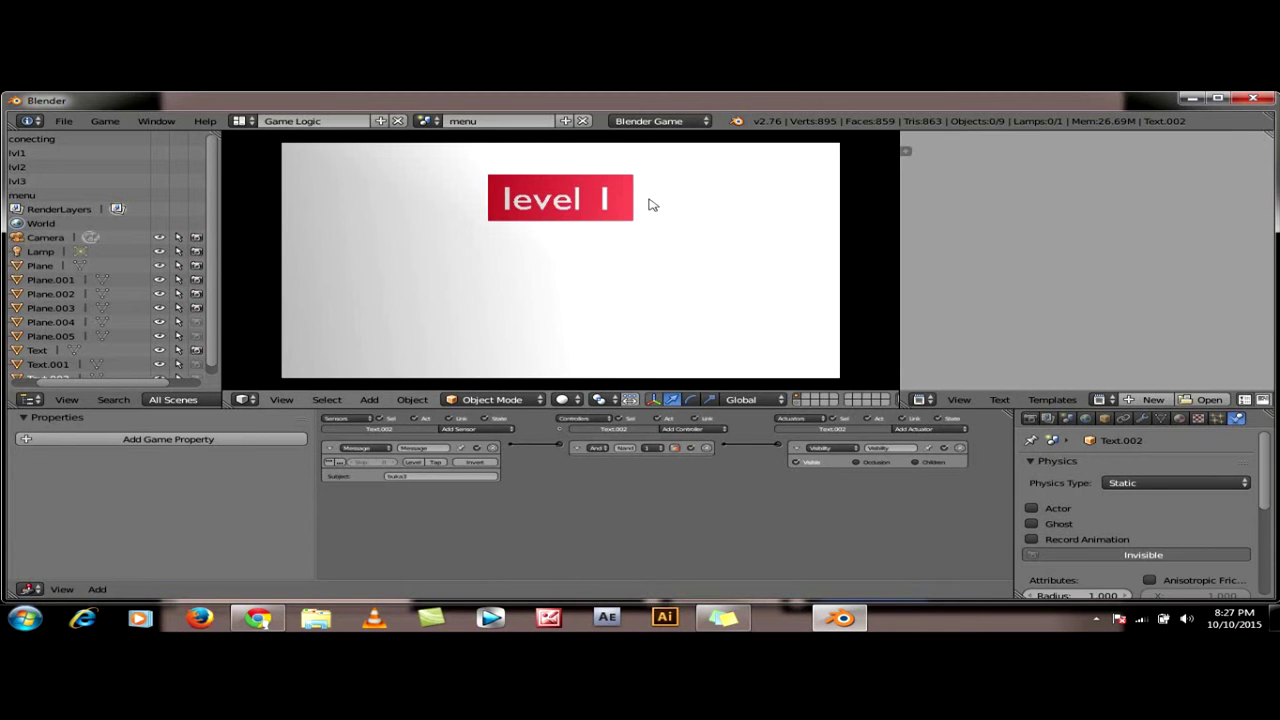
pyautogui.click(628, 208)
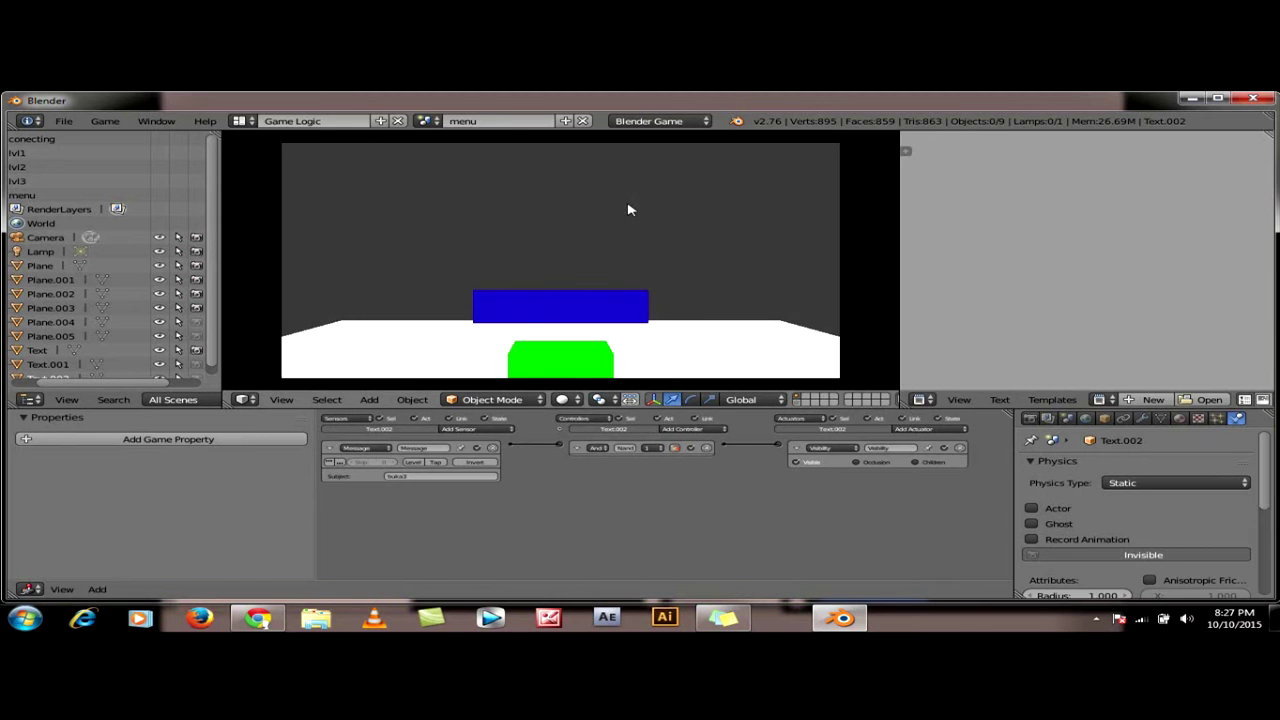
pyautogui.press('Up')
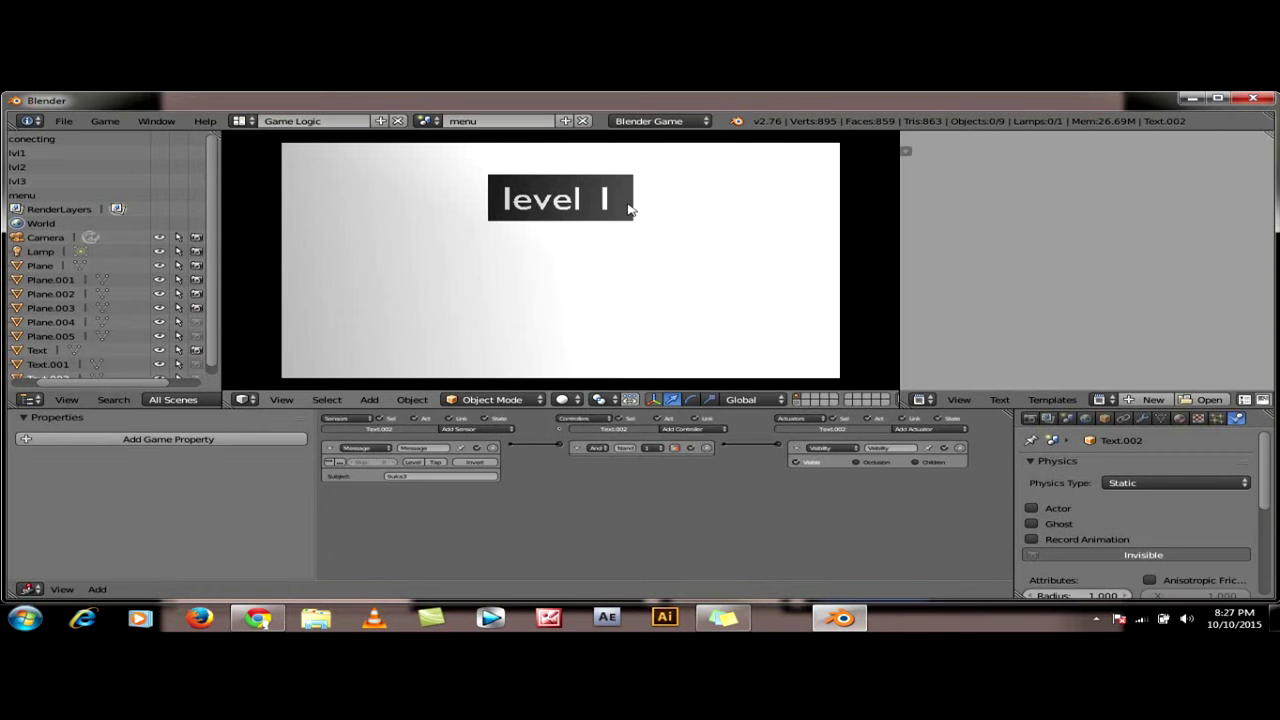
pyautogui.press('Escape')
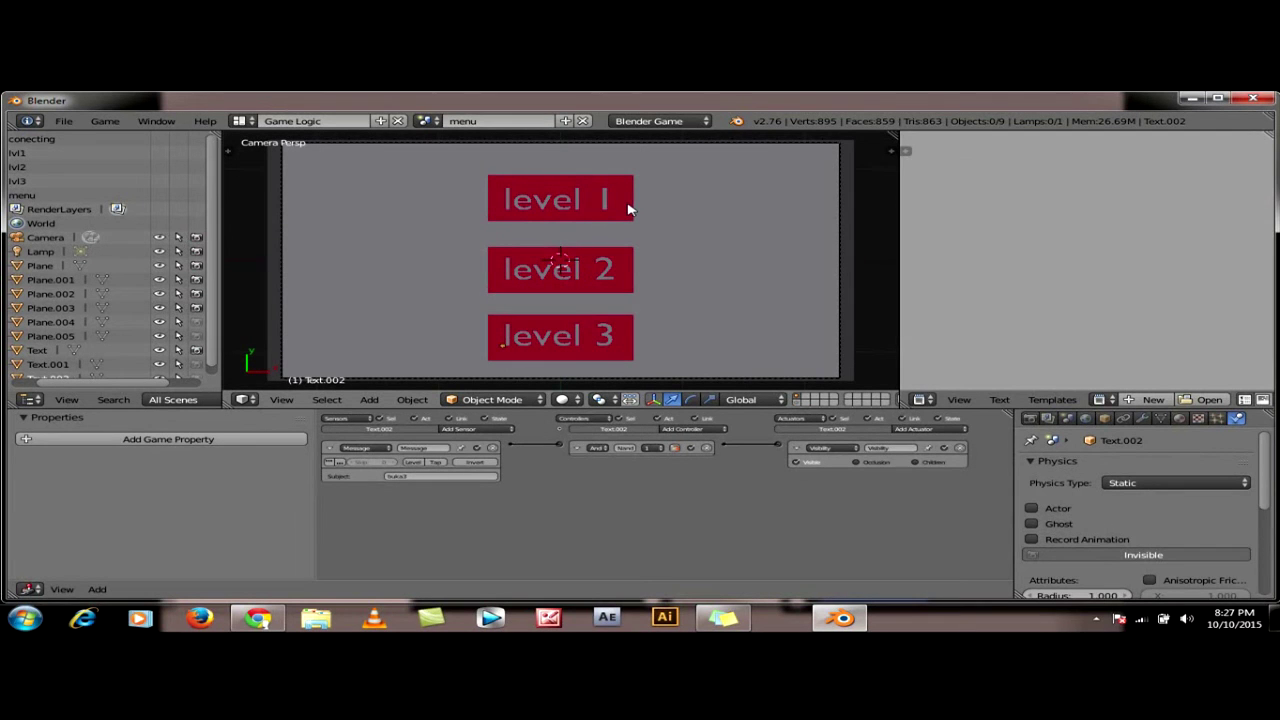
# Give the menu scene's camera an Always sensor
pyautogui.rightClick(424, 145)
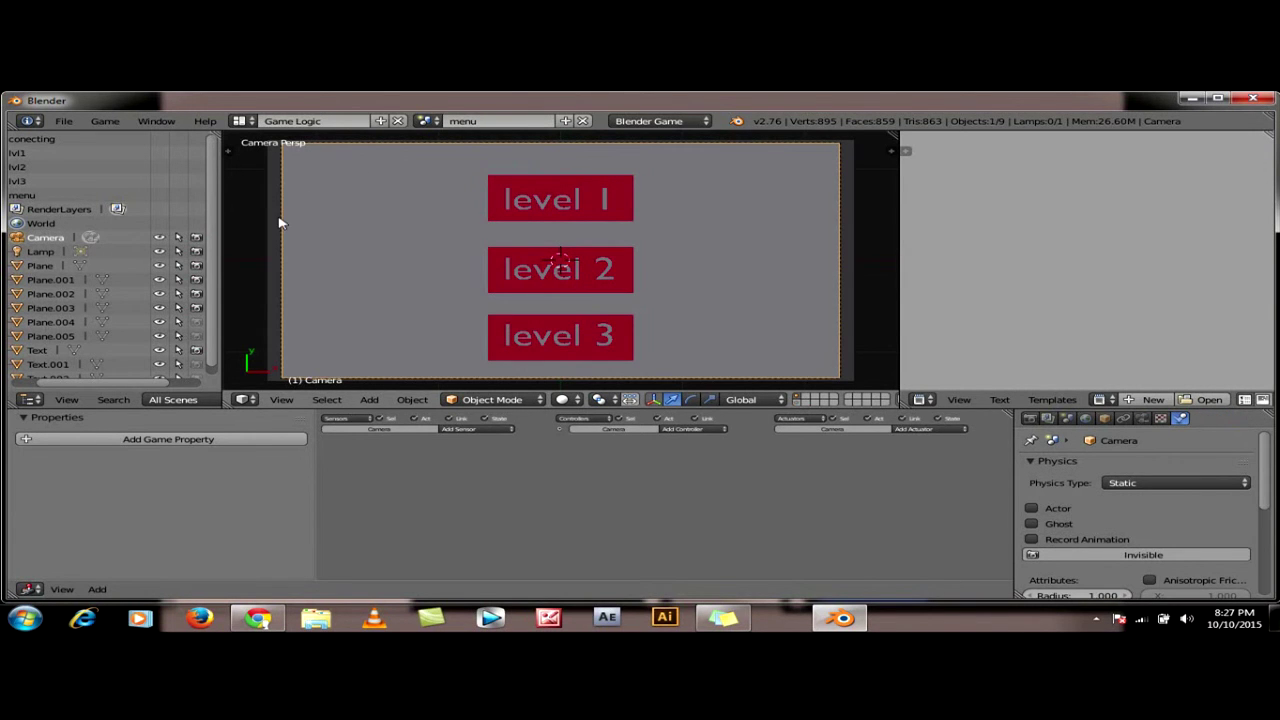
pyautogui.click(477, 432)
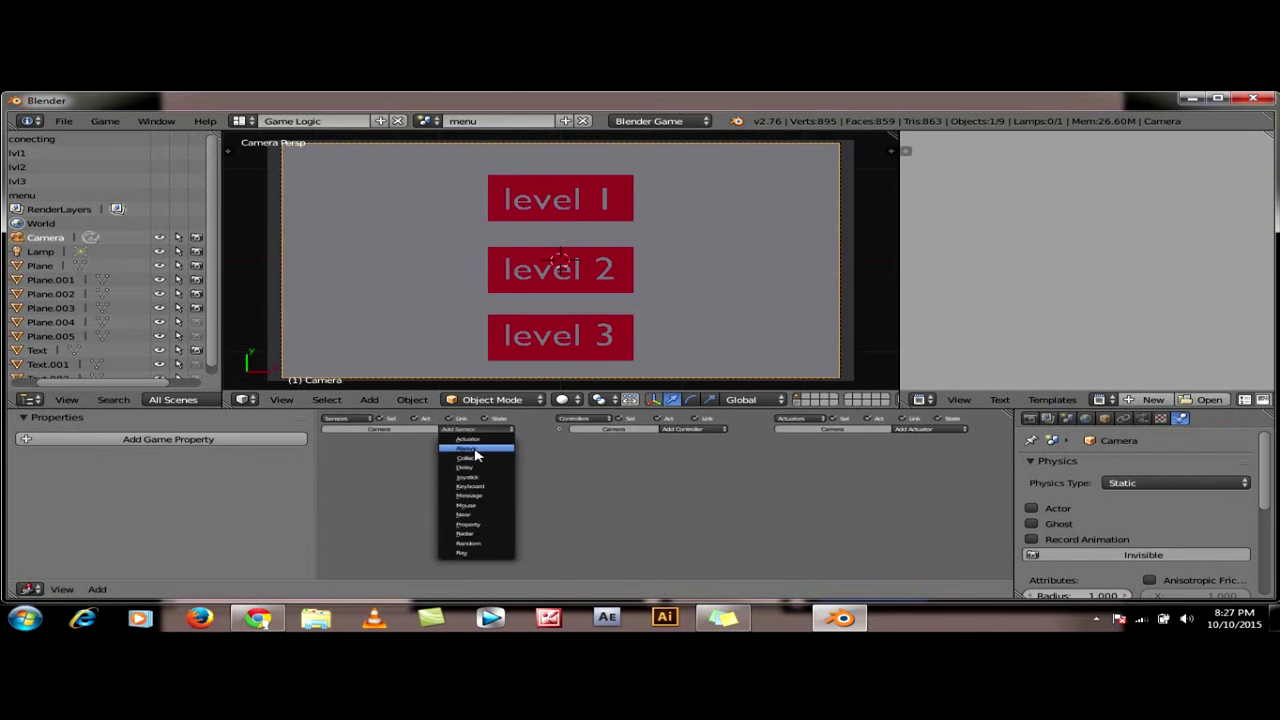
pyautogui.click(477, 450)
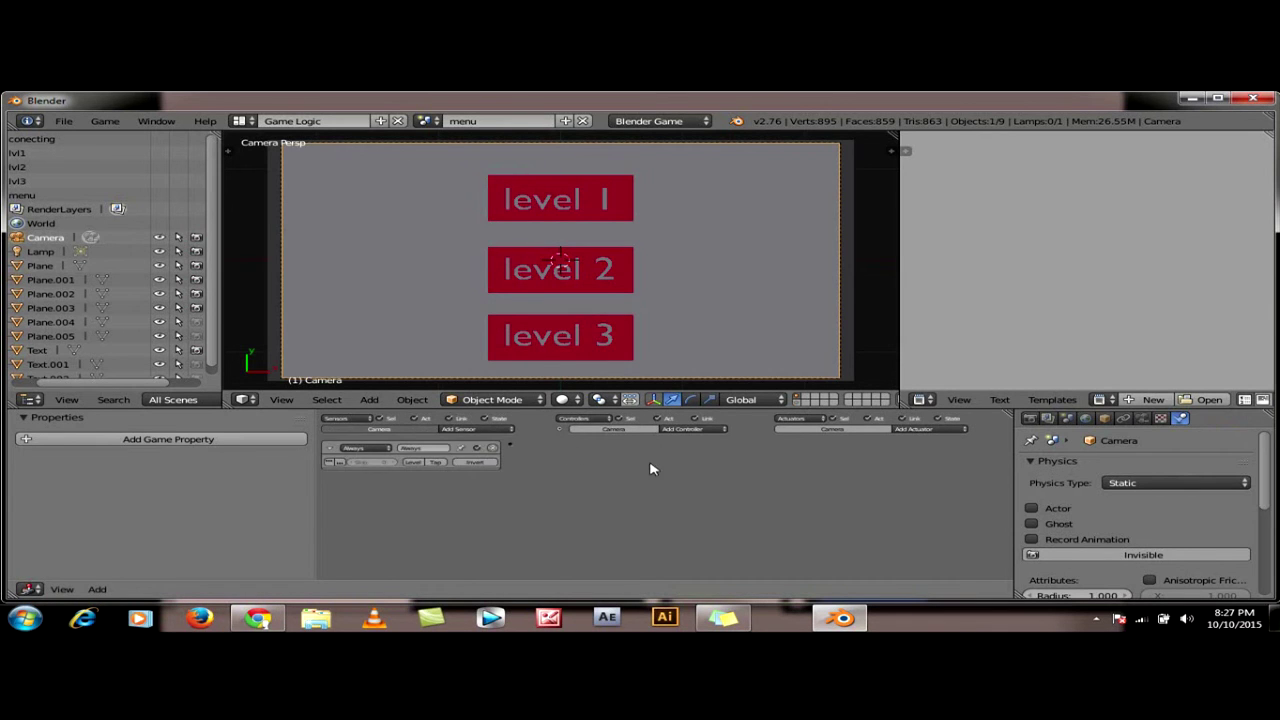
# Add a Scene actuator in Add Overlay Scene mode targeting conecting and wire the Always sensor to it
pyautogui.click(921, 433)
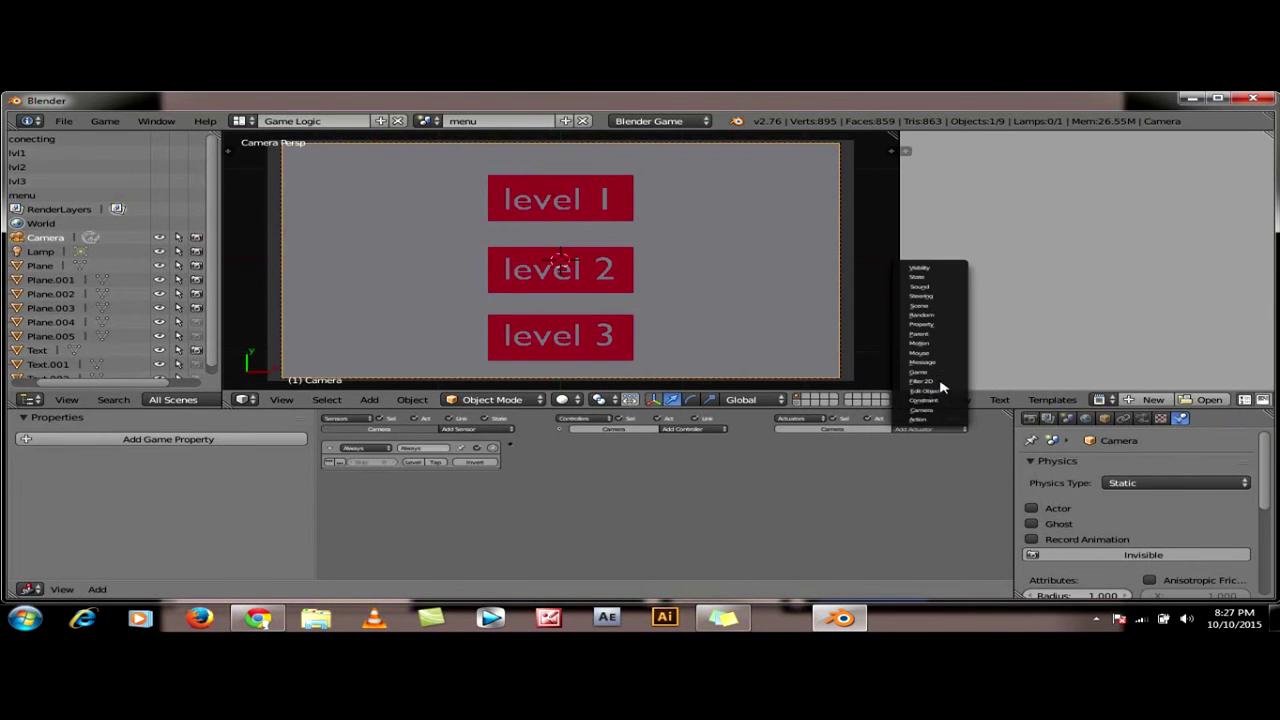
pyautogui.click(923, 313)
pyautogui.click(867, 463)
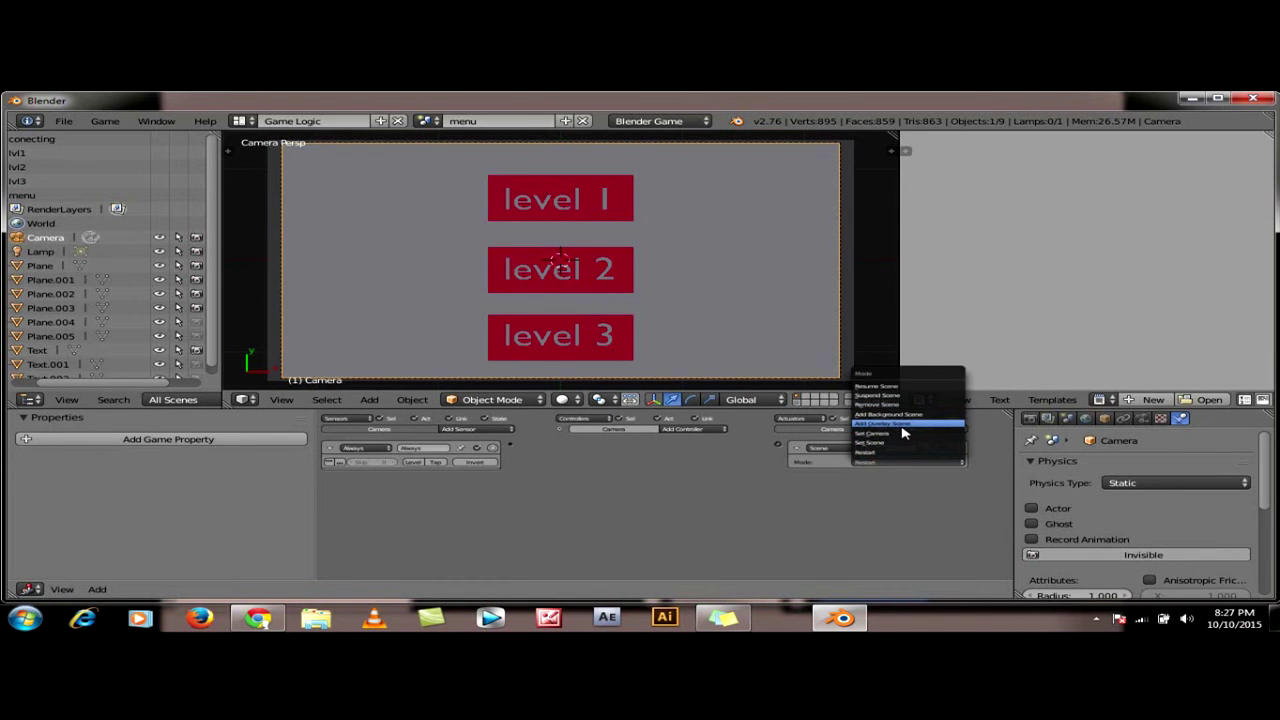
pyautogui.click(904, 428)
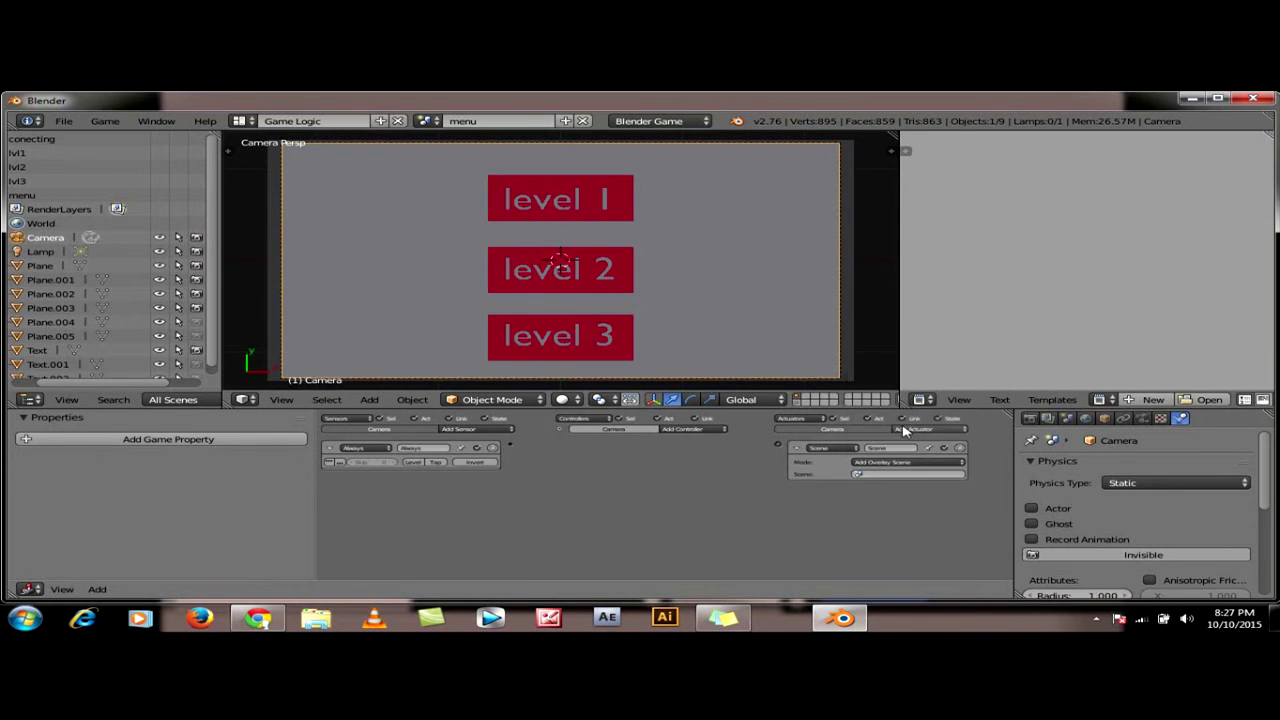
pyautogui.click(860, 476)
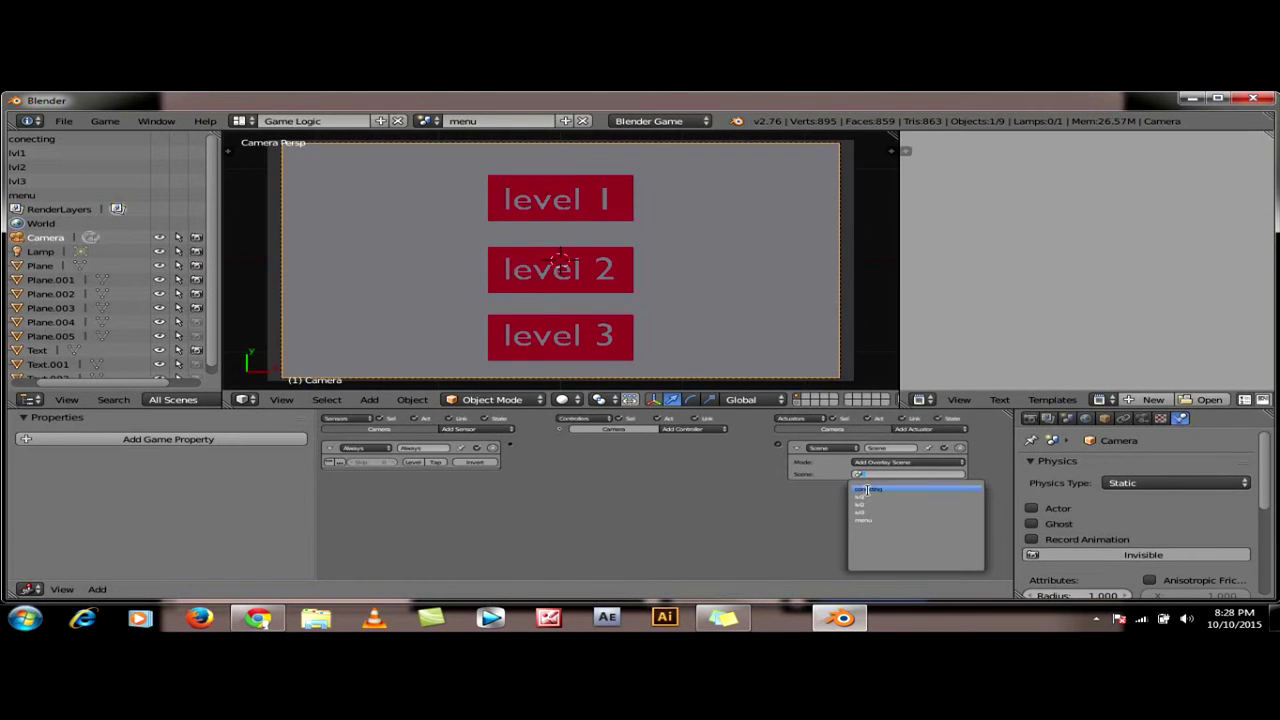
pyautogui.click(870, 492)
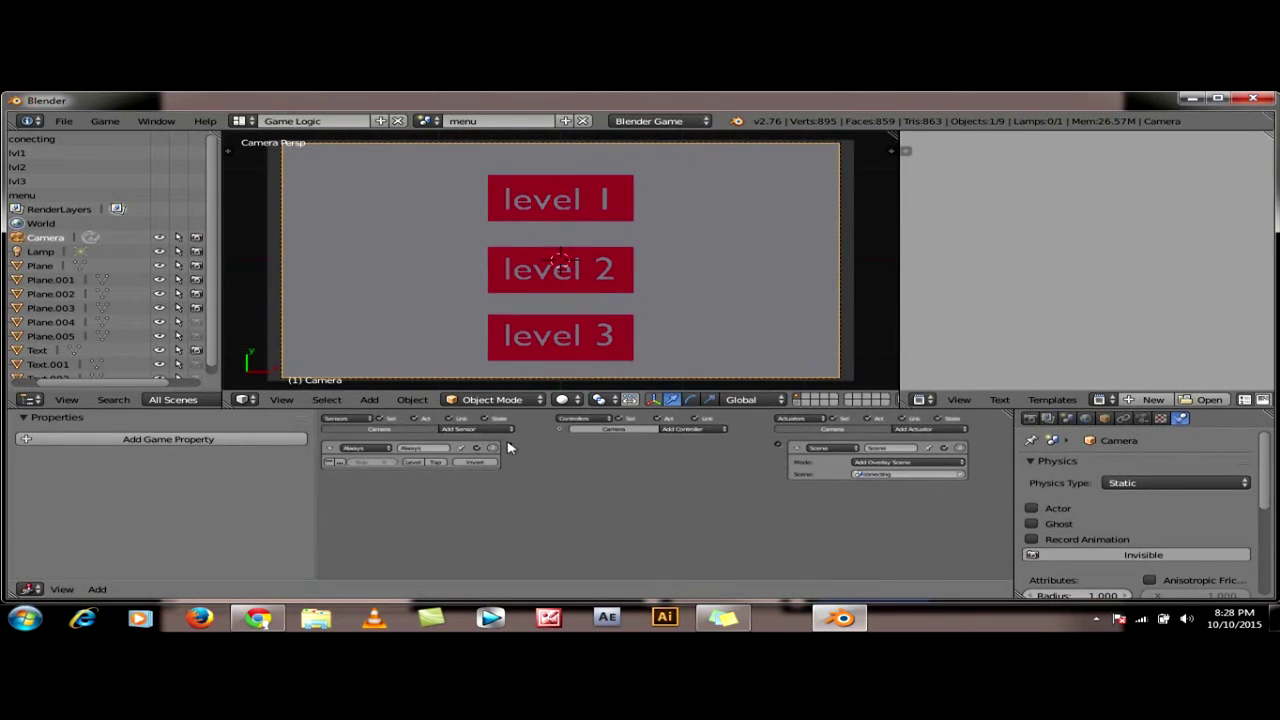
pyautogui.moveTo(510, 449); pyautogui.dragTo(779, 447)
# Switch to the lvl1 scene and give Camera.001 an Always sensor
pyautogui.click(428, 121)
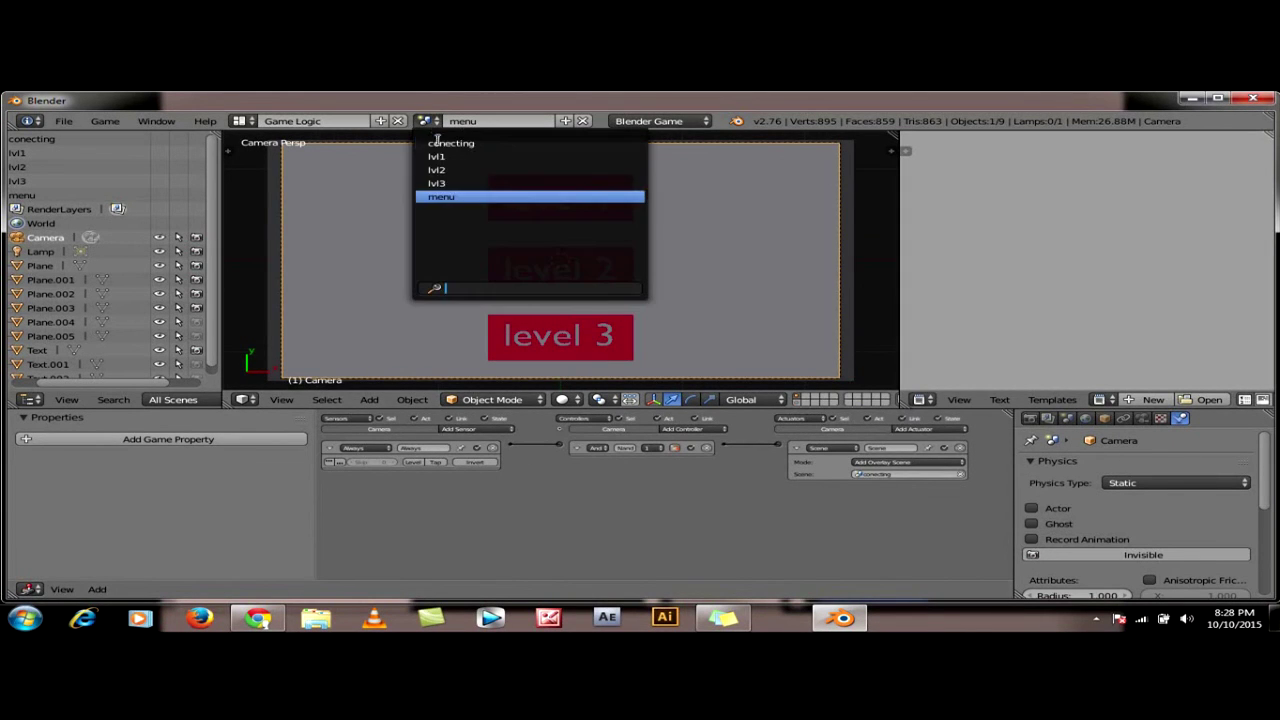
pyautogui.click(441, 157)
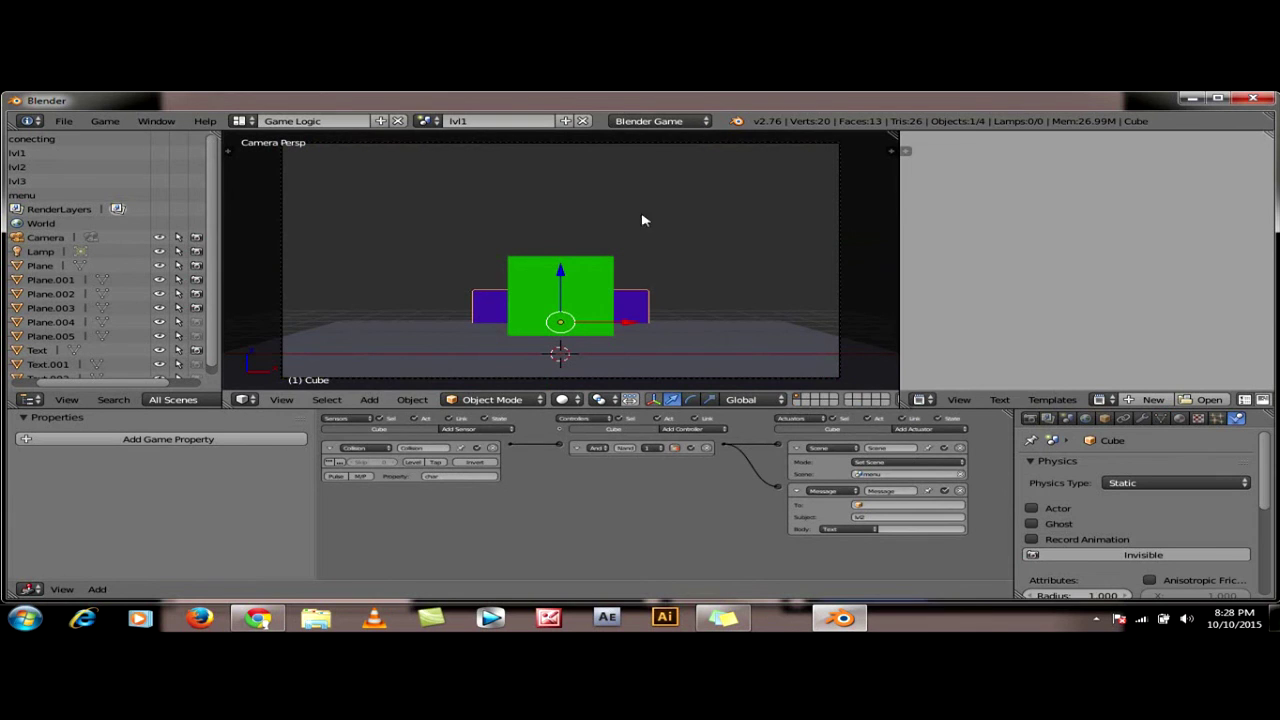
pyautogui.rightClick(731, 145)
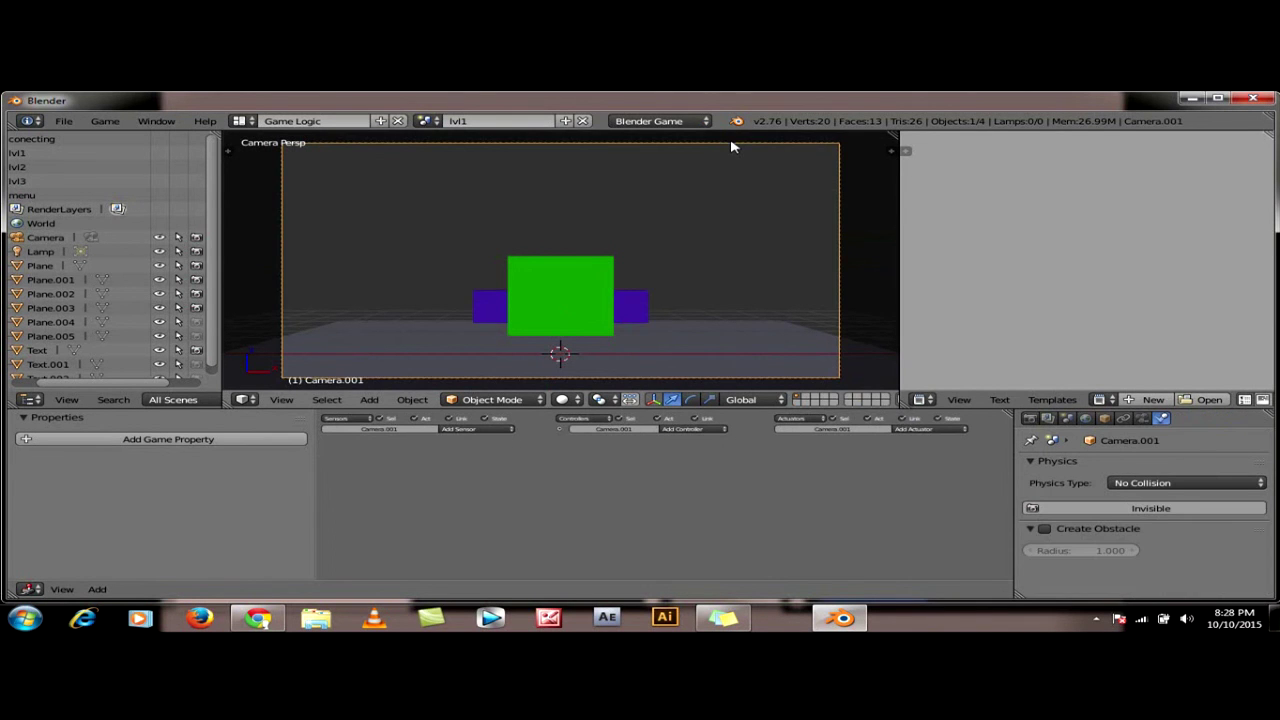
pyautogui.click(478, 430)
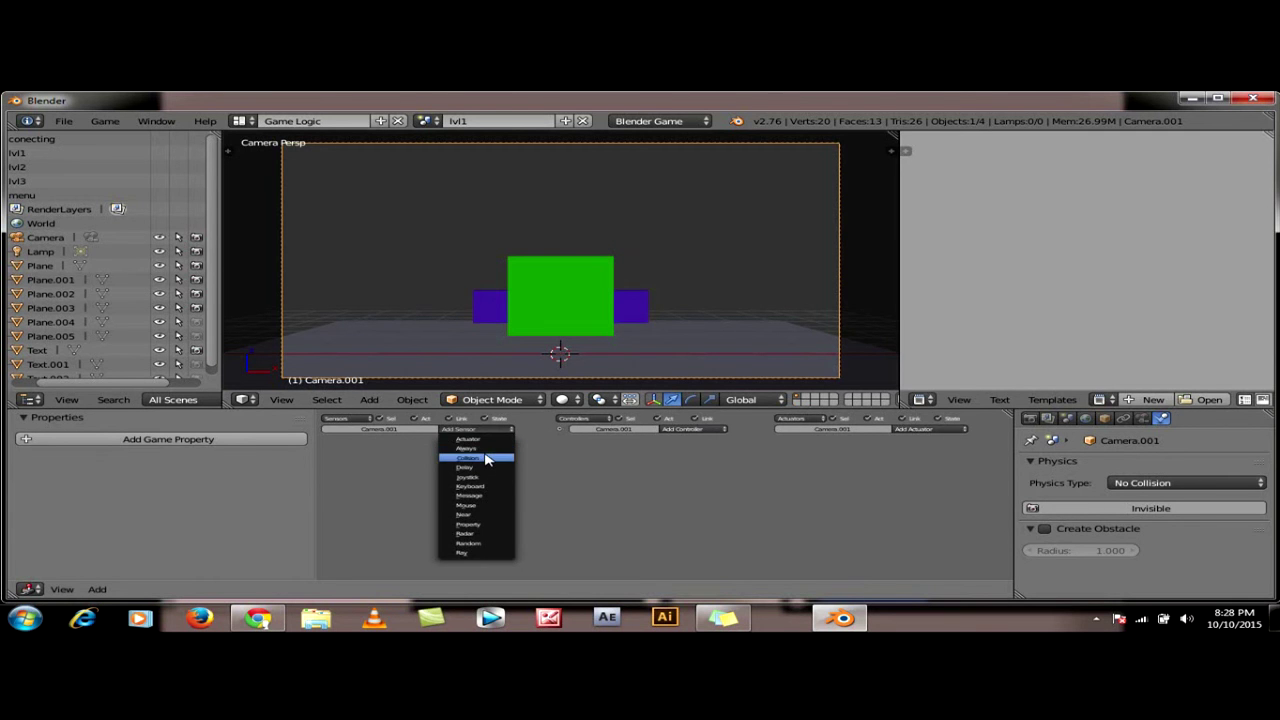
pyautogui.click(485, 449)
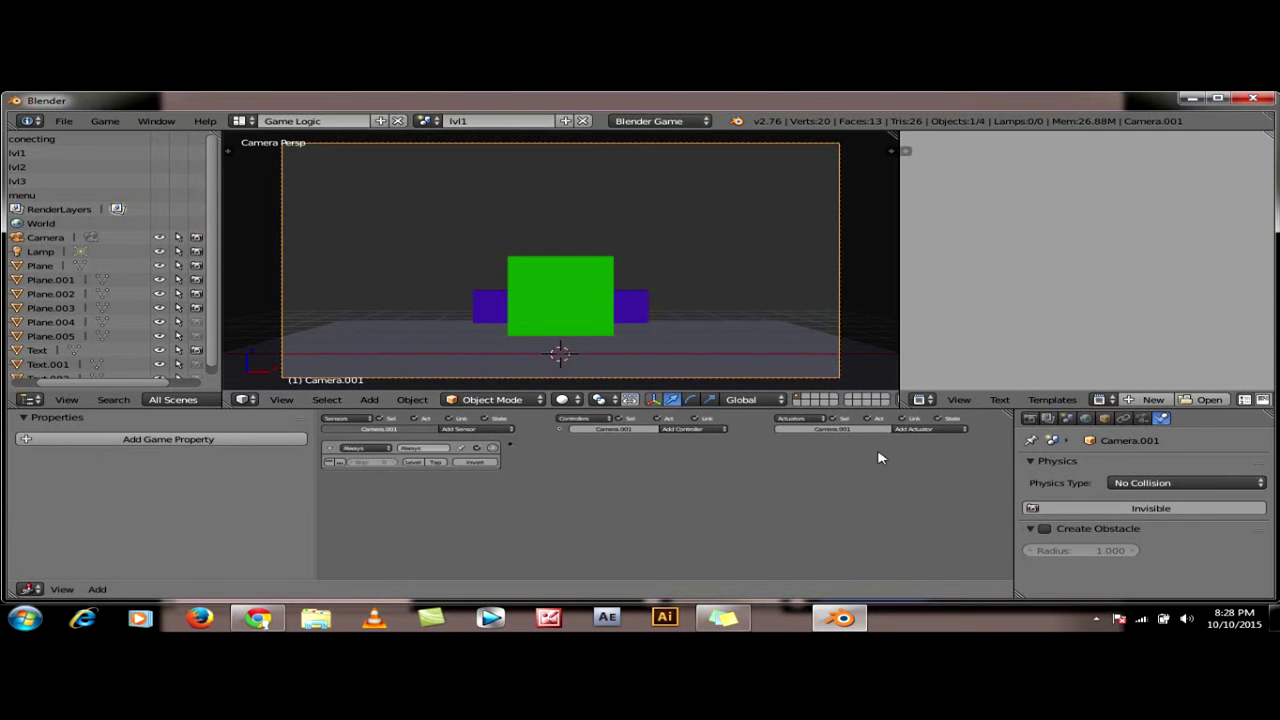
# Add a Scene actuator set to Add Overlay Scene 'conecting' and link the Always sensor to it
pyautogui.click(937, 432)
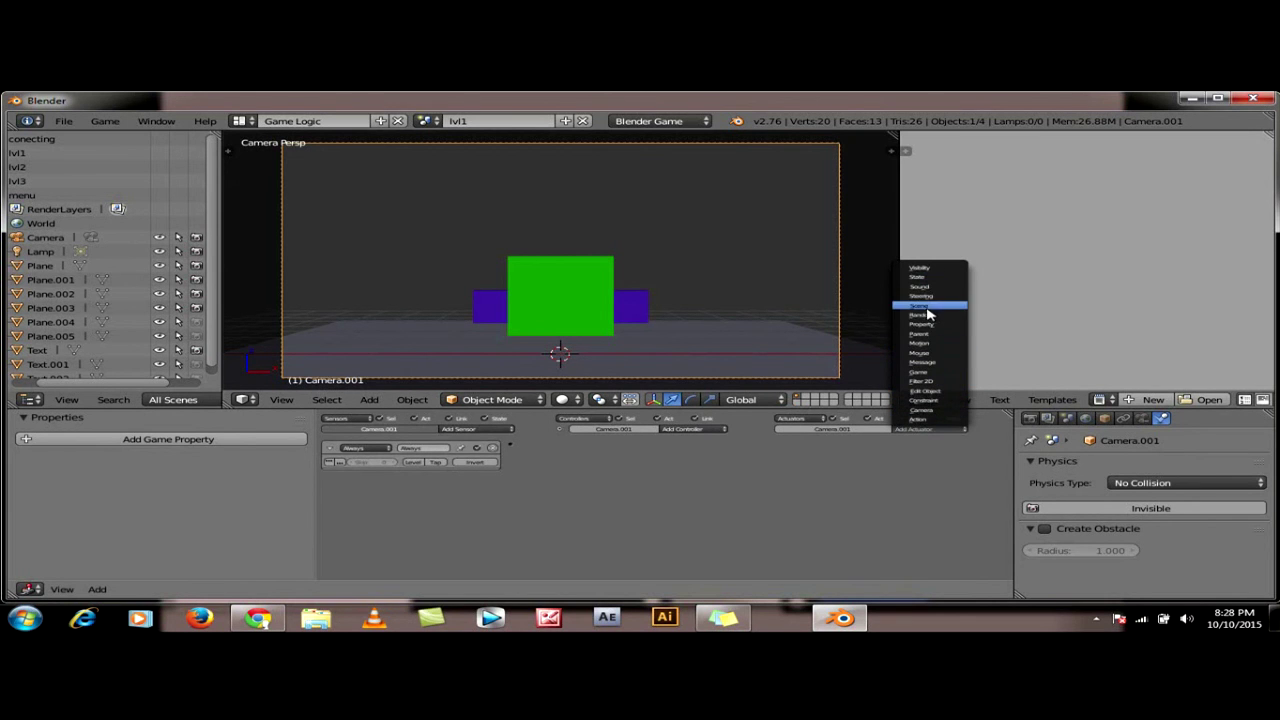
pyautogui.click(928, 306)
pyautogui.click(886, 466)
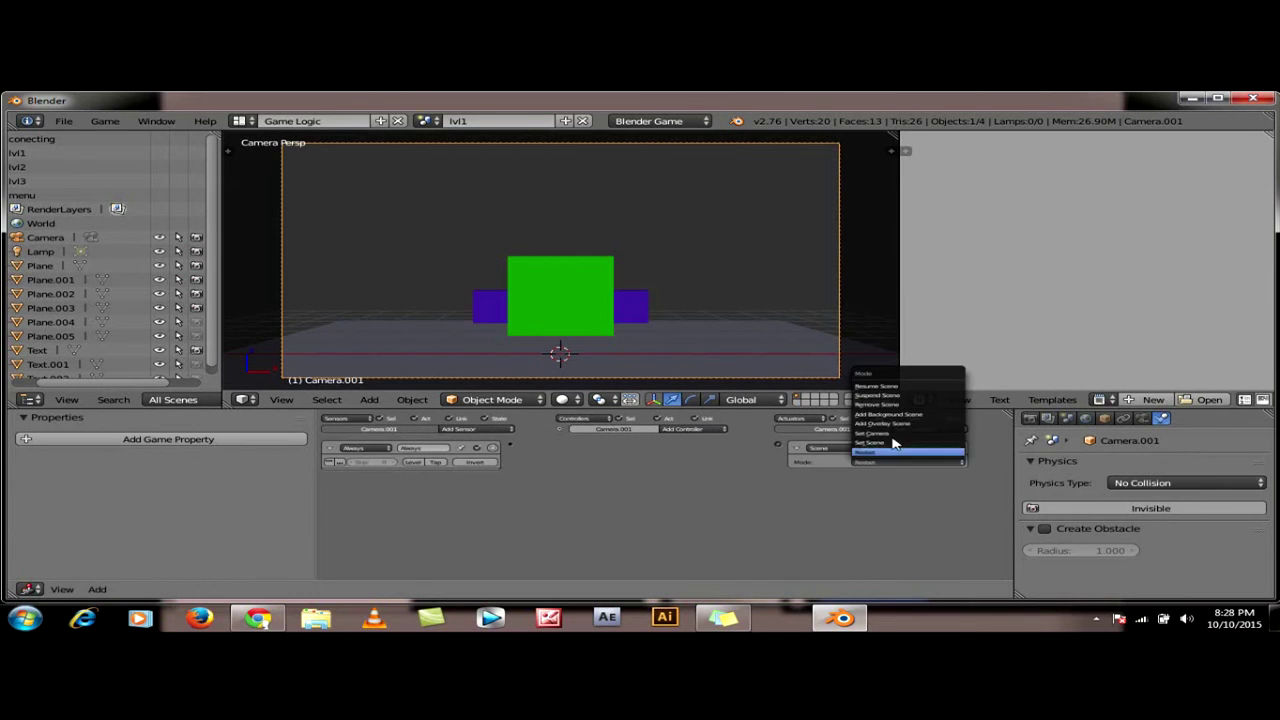
pyautogui.click(901, 425)
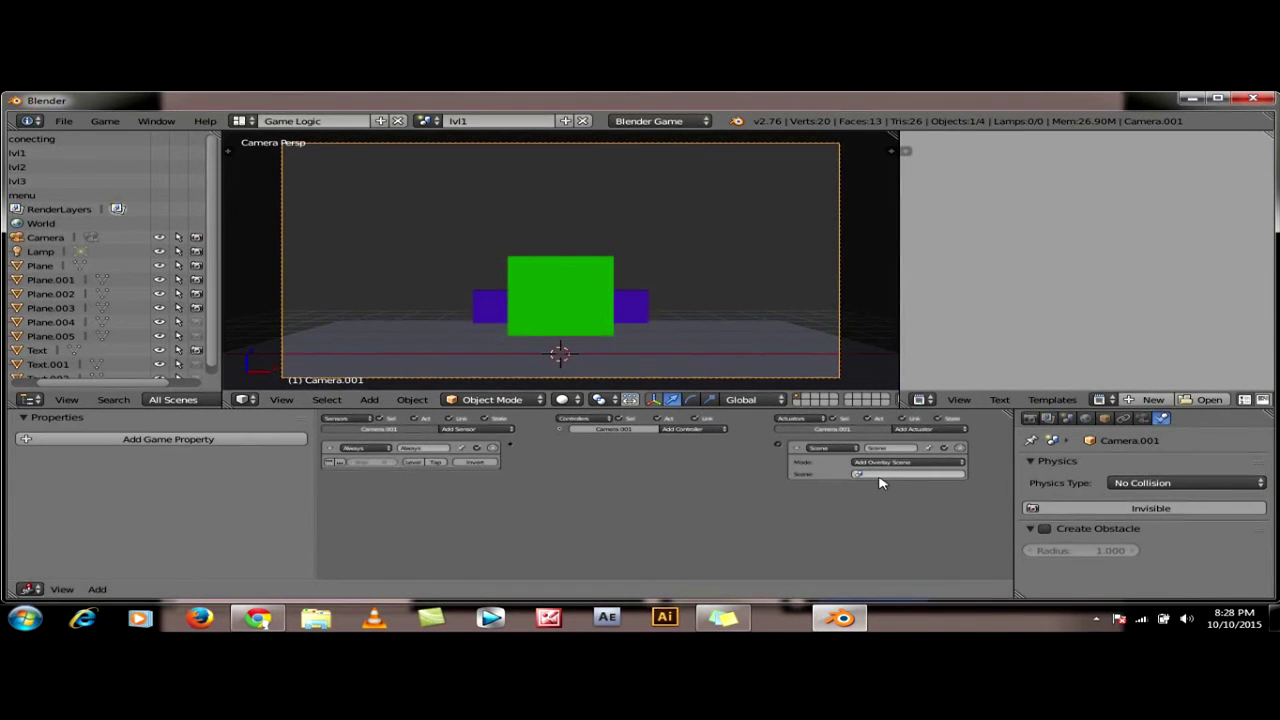
pyautogui.click(880, 475)
pyautogui.click(873, 493)
pyautogui.moveTo(510, 444); pyautogui.dragTo(776, 448)
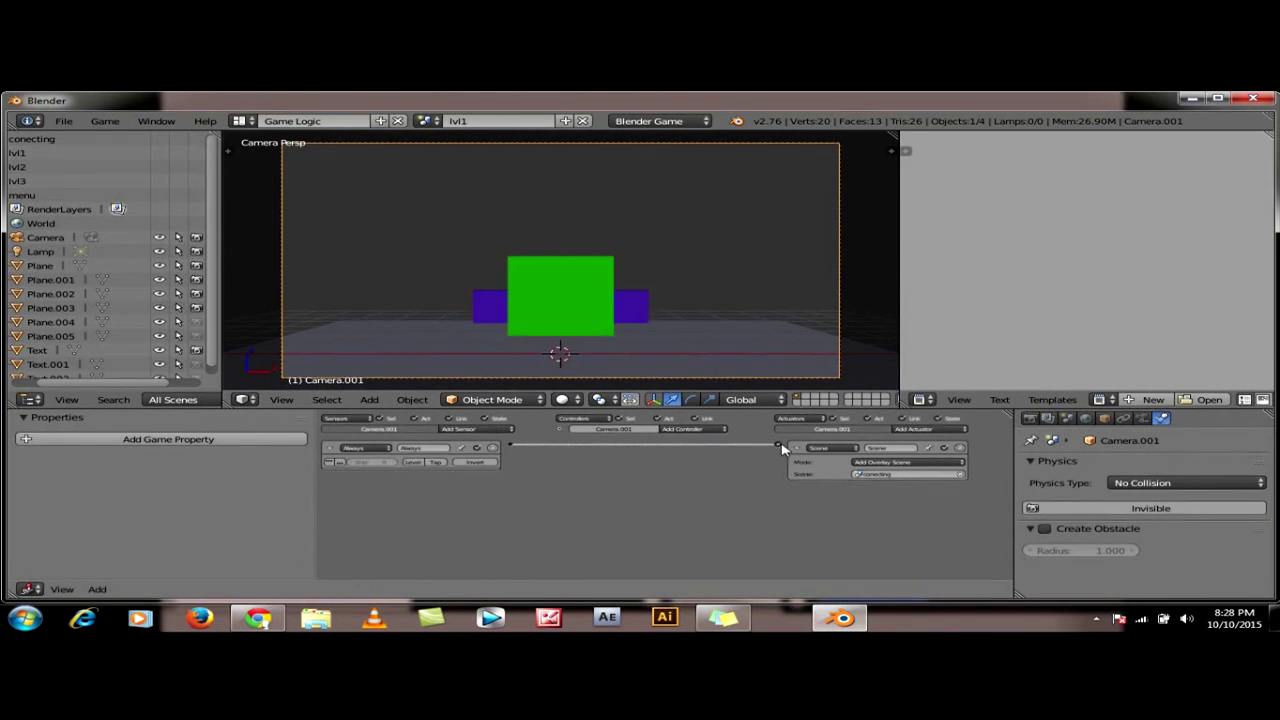
# Switch to the lvl2 scene and give Camera.002 an Always sensor
pyautogui.click(430, 121)
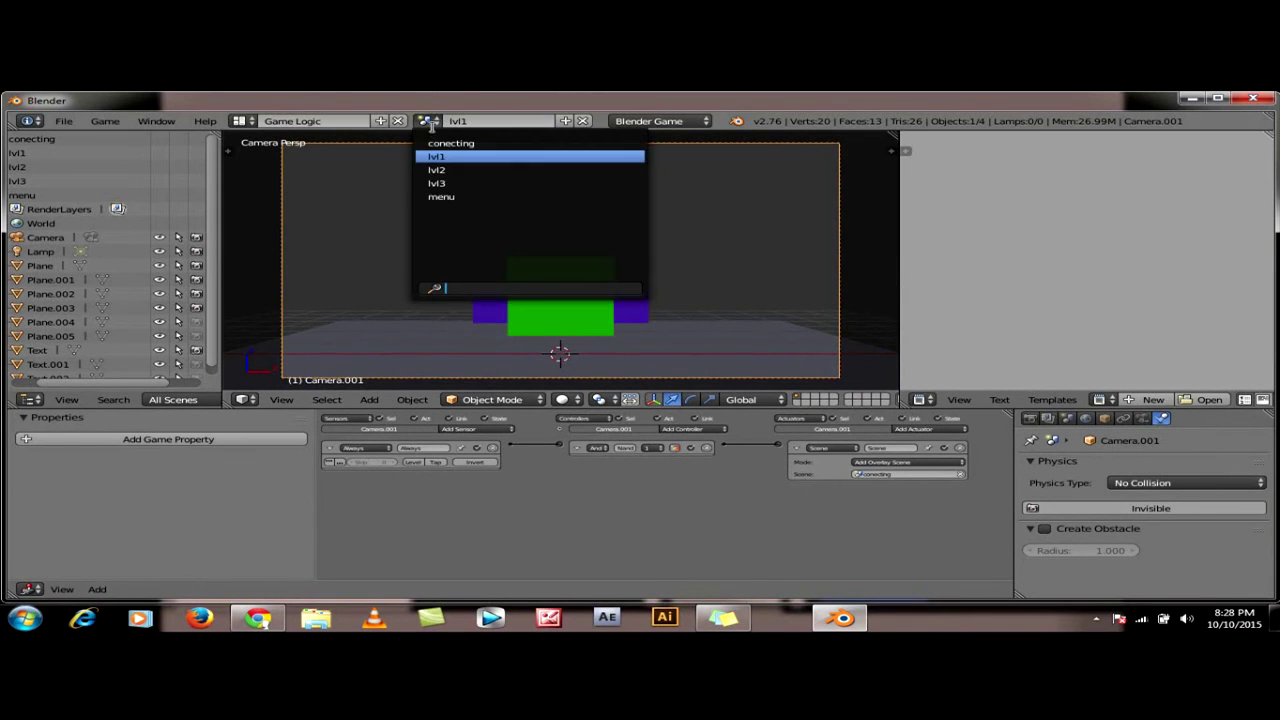
pyautogui.click(437, 170)
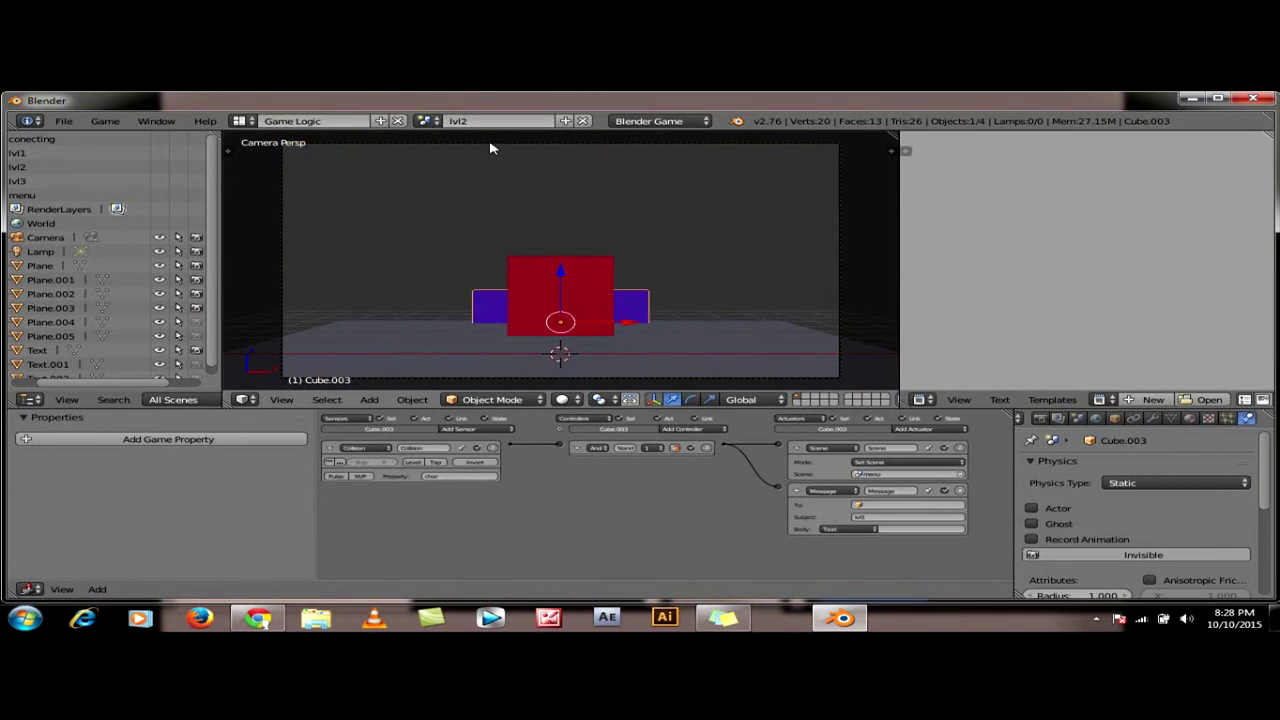
pyautogui.rightClick(487, 144)
pyautogui.click(482, 431)
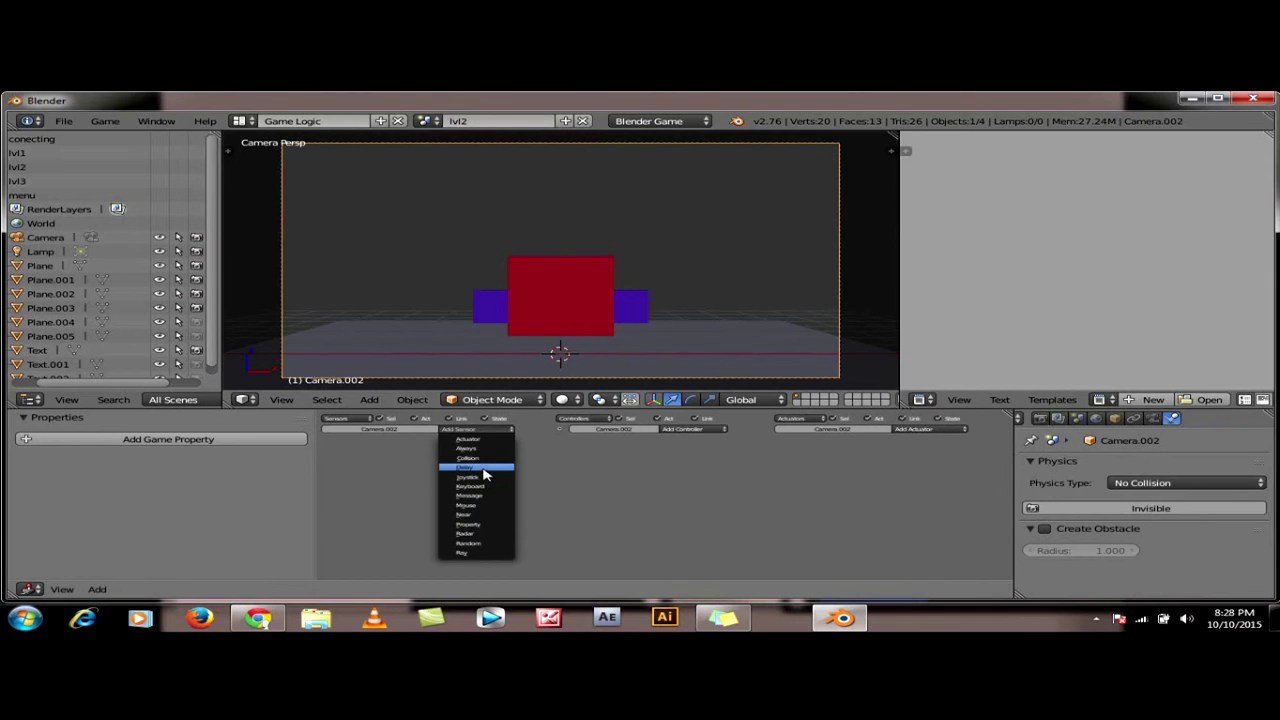
pyautogui.click(485, 450)
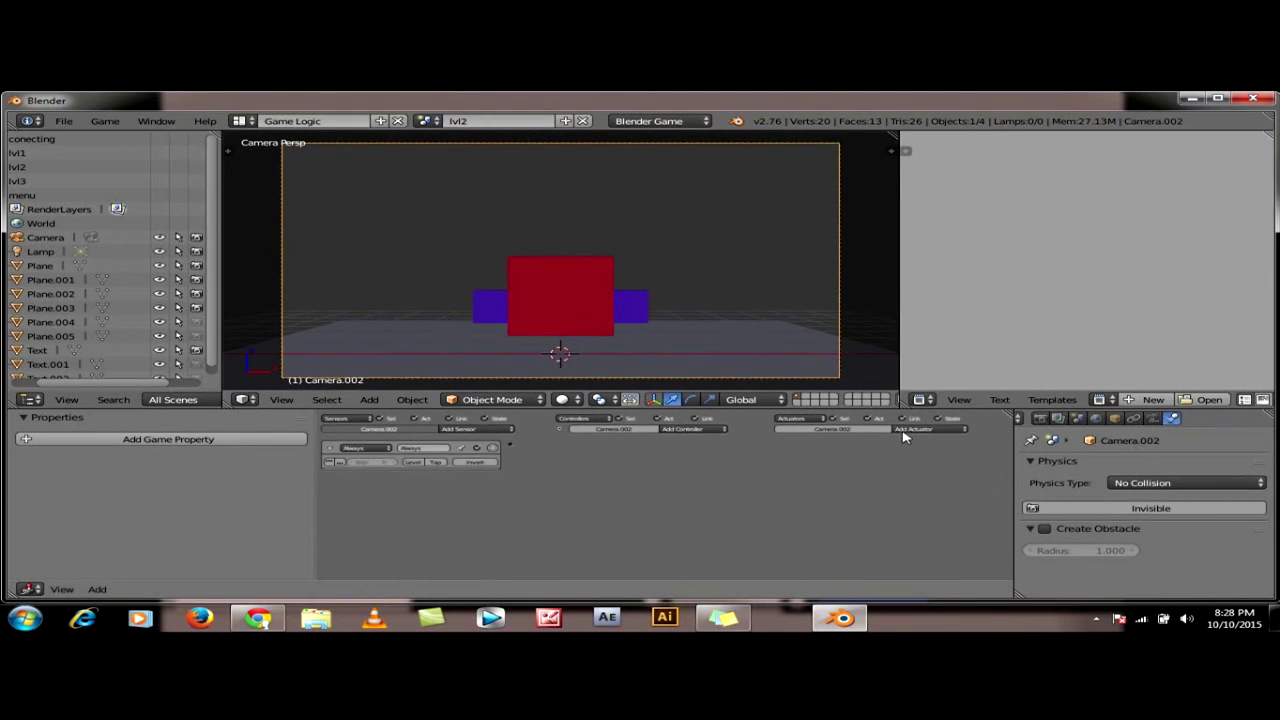
# Add a Scene actuator set to Add Overlay Scene 'conecting' and link the Always sensor to it
pyautogui.click(906, 430)
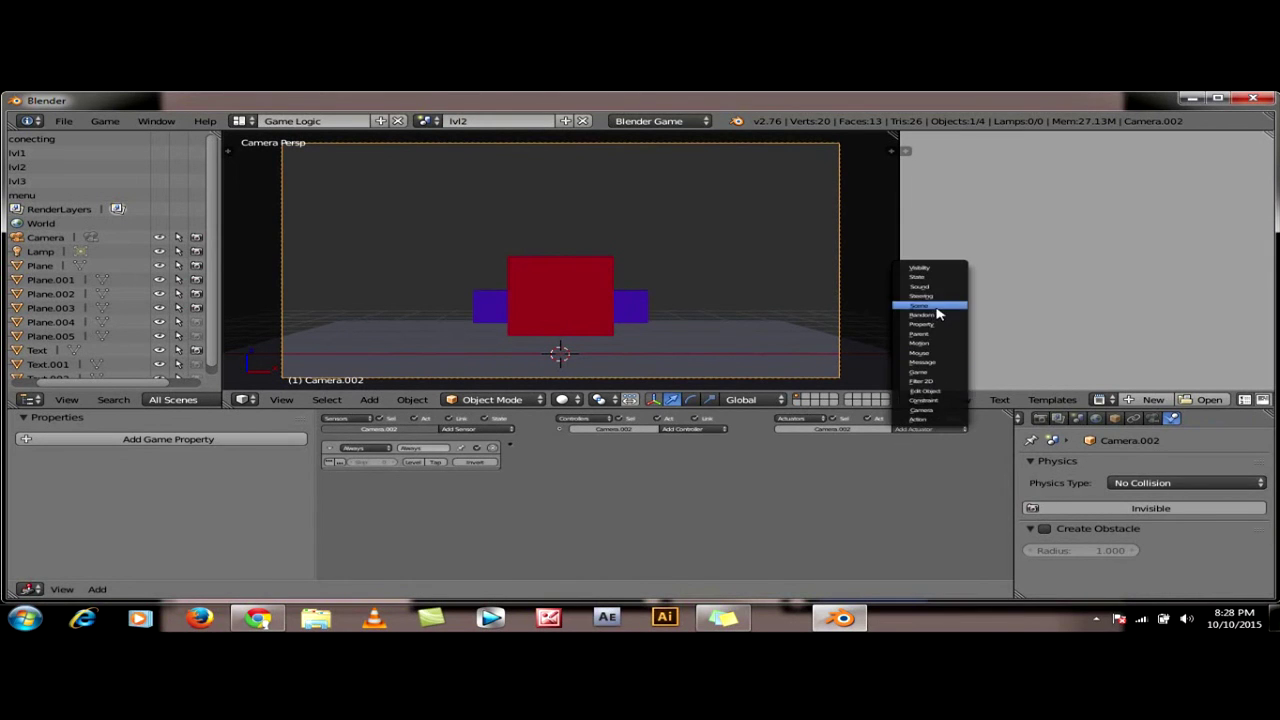
pyautogui.click(938, 306)
pyautogui.click(908, 465)
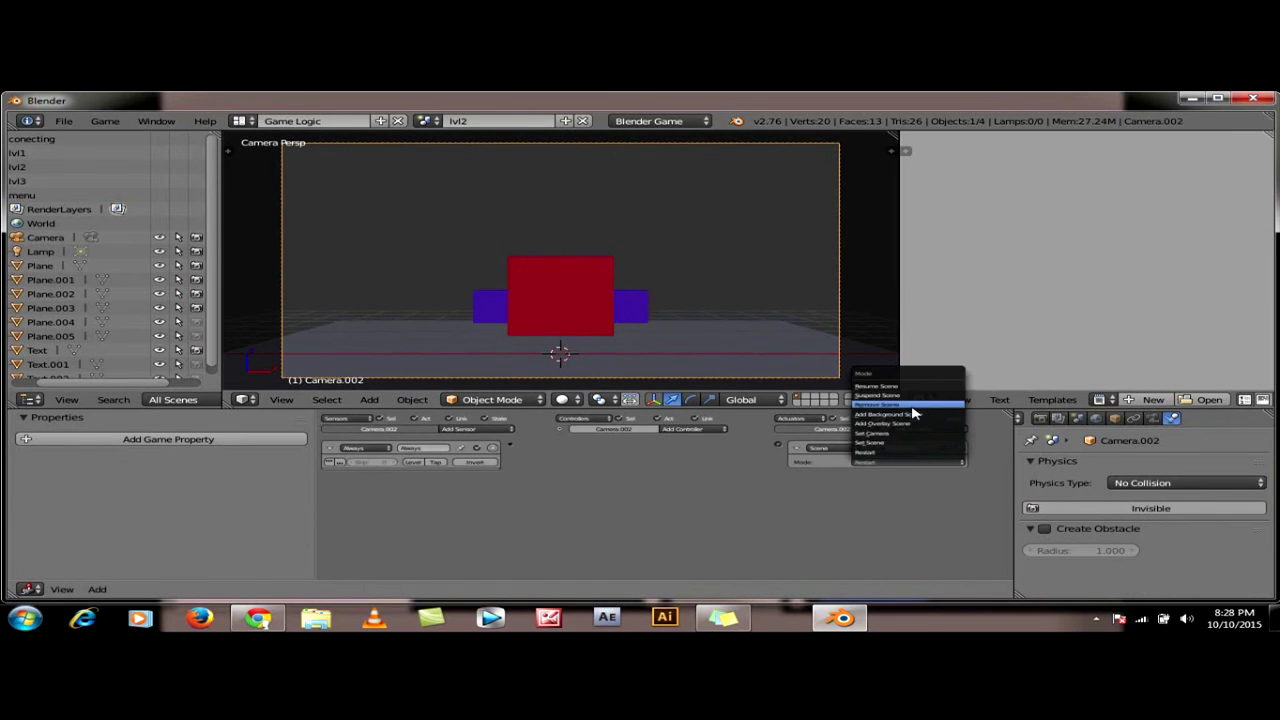
pyautogui.click(910, 420)
pyautogui.click(870, 474)
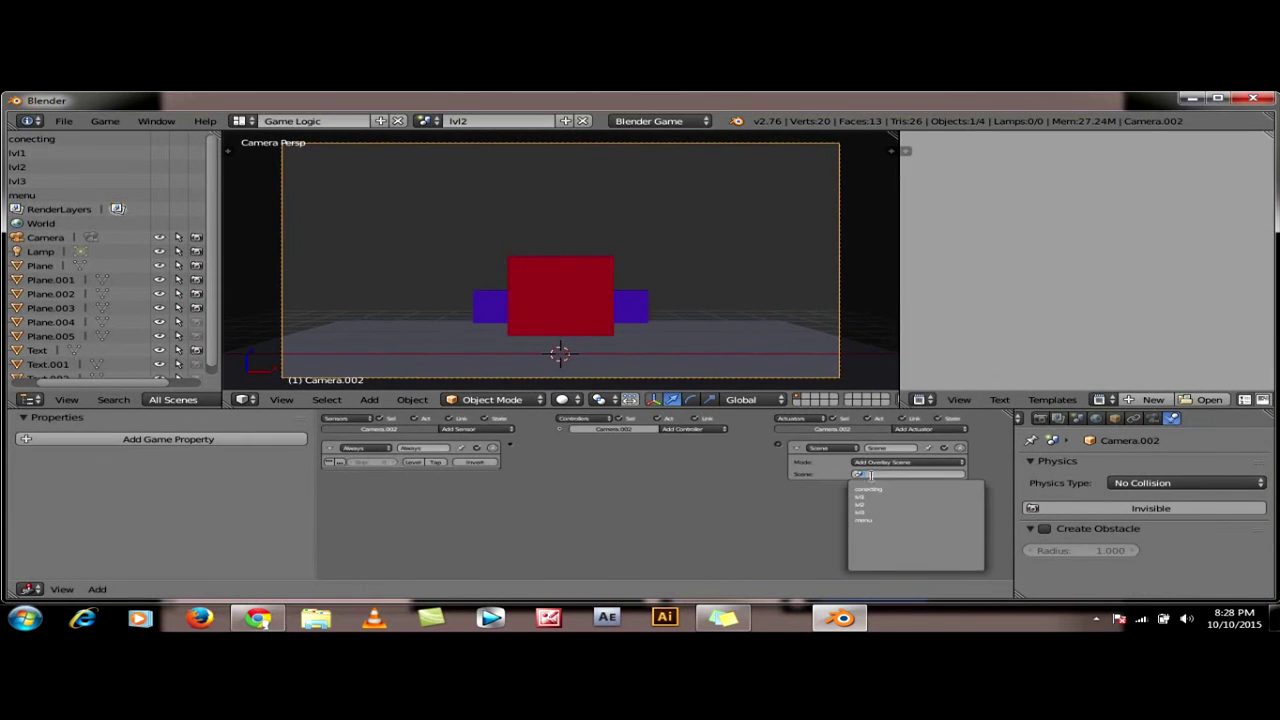
pyautogui.click(868, 488)
pyautogui.moveTo(511, 448); pyautogui.dragTo(777, 445)
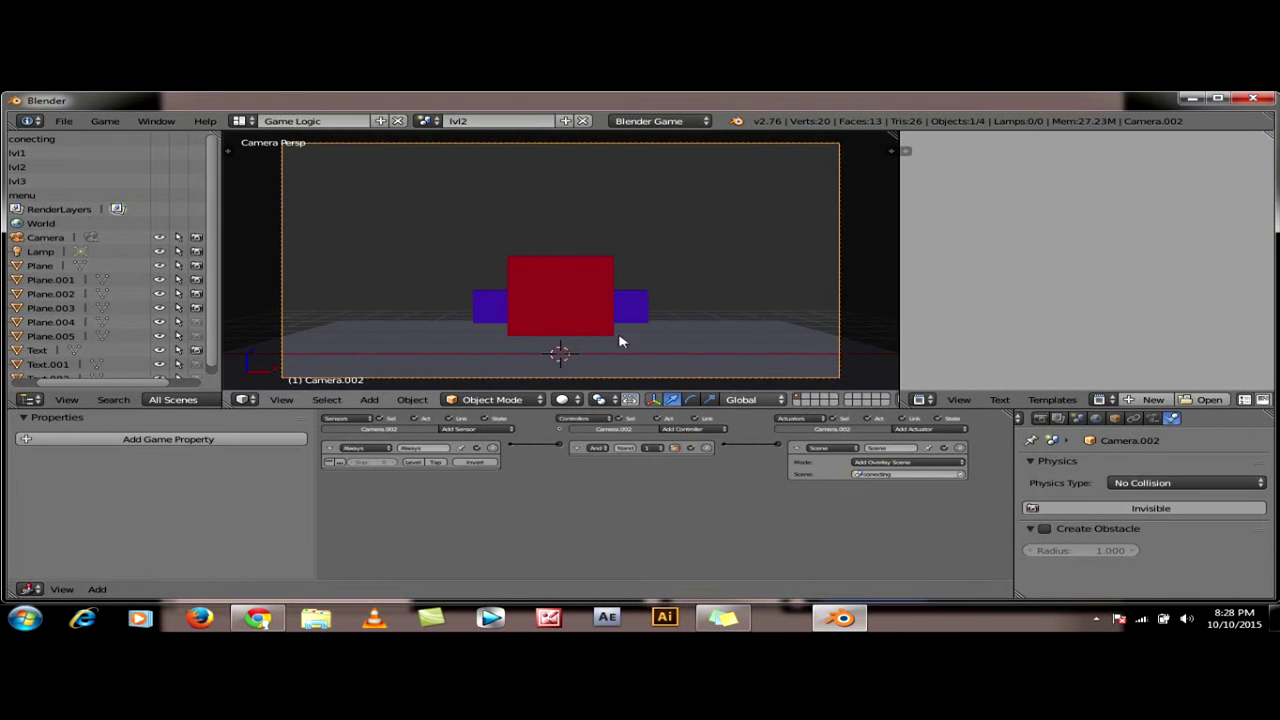
pyautogui.click(431, 122)
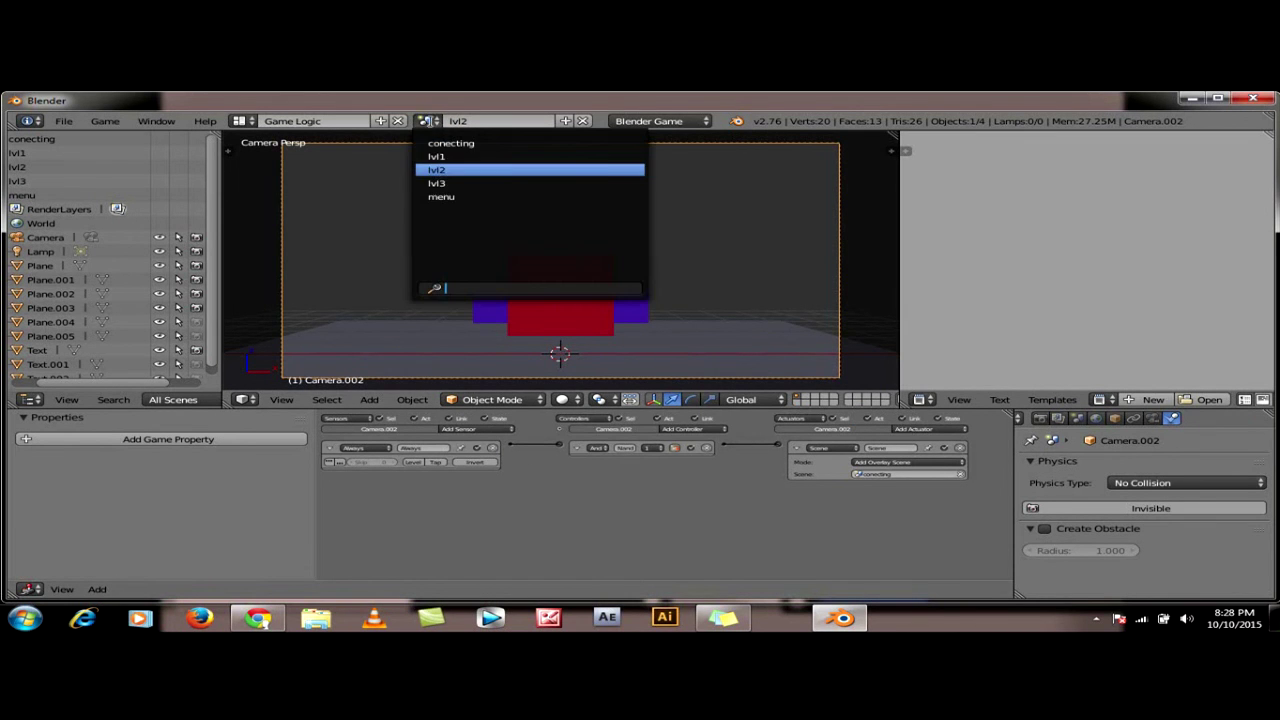
# Switch to the lvl3 scene and give Camera.003 an Always sensor
pyautogui.click(438, 184)
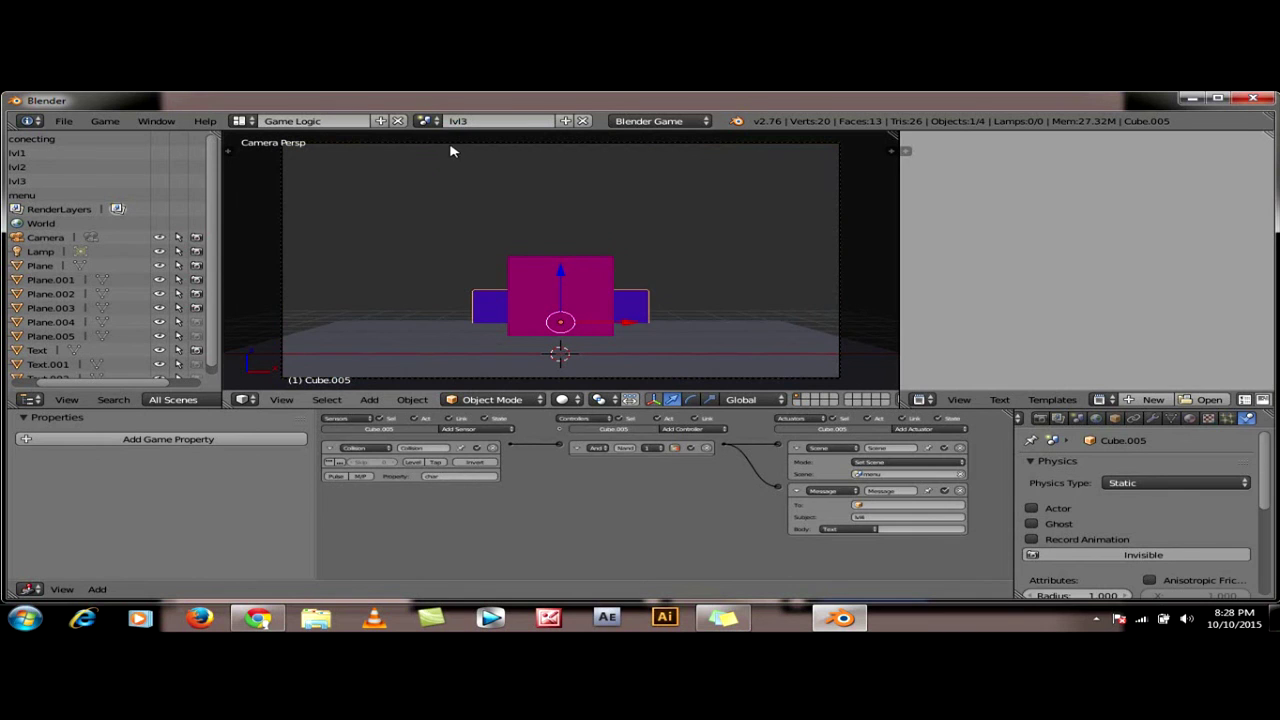
pyautogui.rightClick(455, 148)
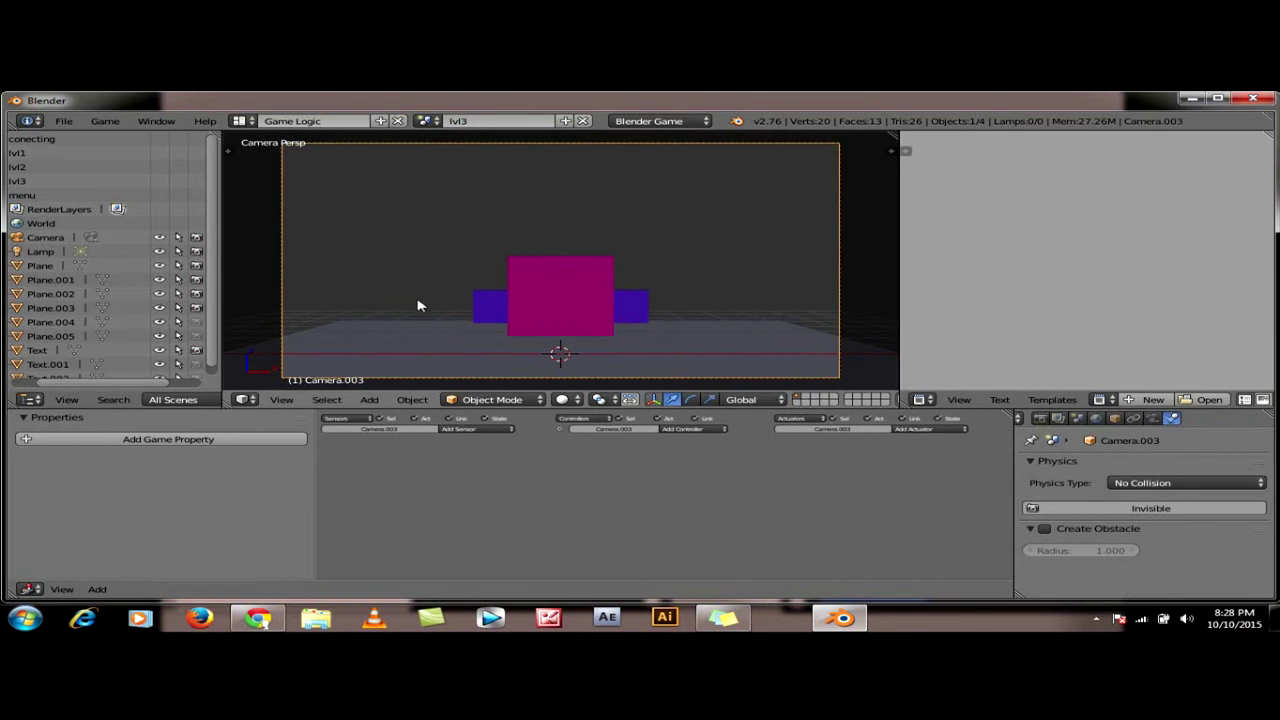
pyautogui.click(470, 430)
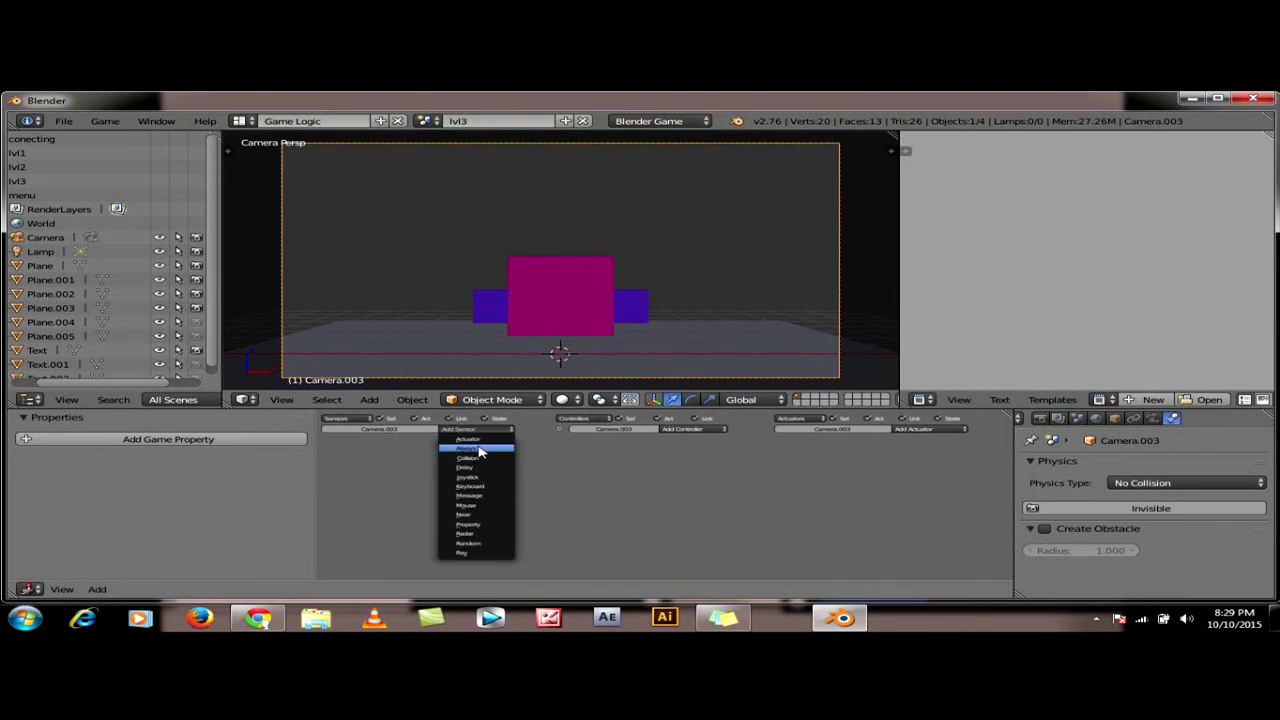
pyautogui.click(478, 448)
# Add an Add Overlay Scene actuator linked to the Always sensor, targeting the conecting scene
pyautogui.click(962, 430)
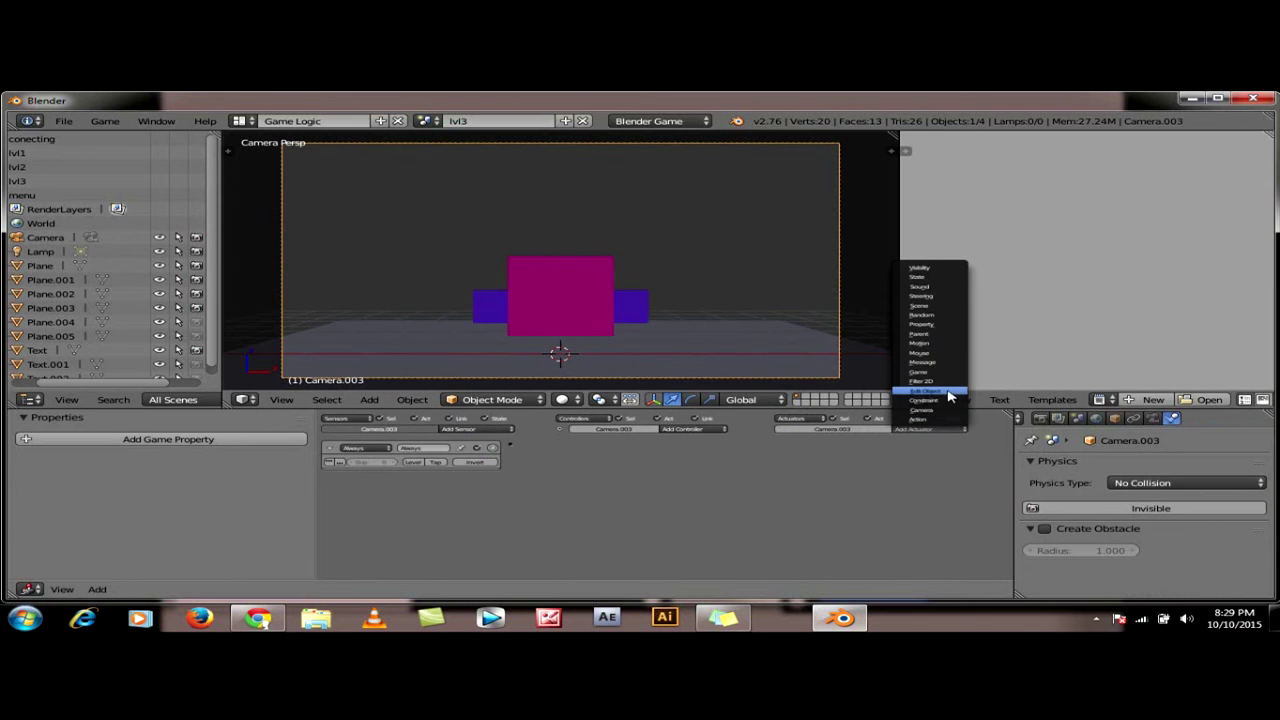
pyautogui.click(937, 307)
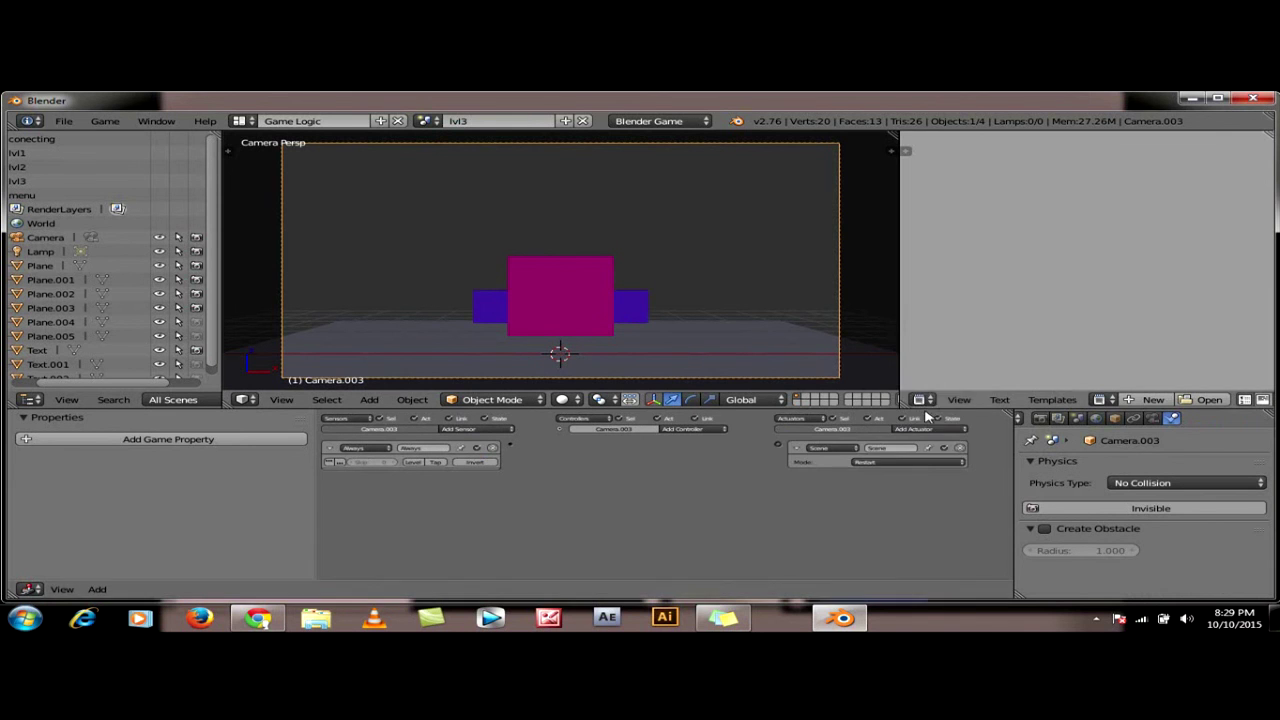
pyautogui.click(922, 466)
pyautogui.click(895, 423)
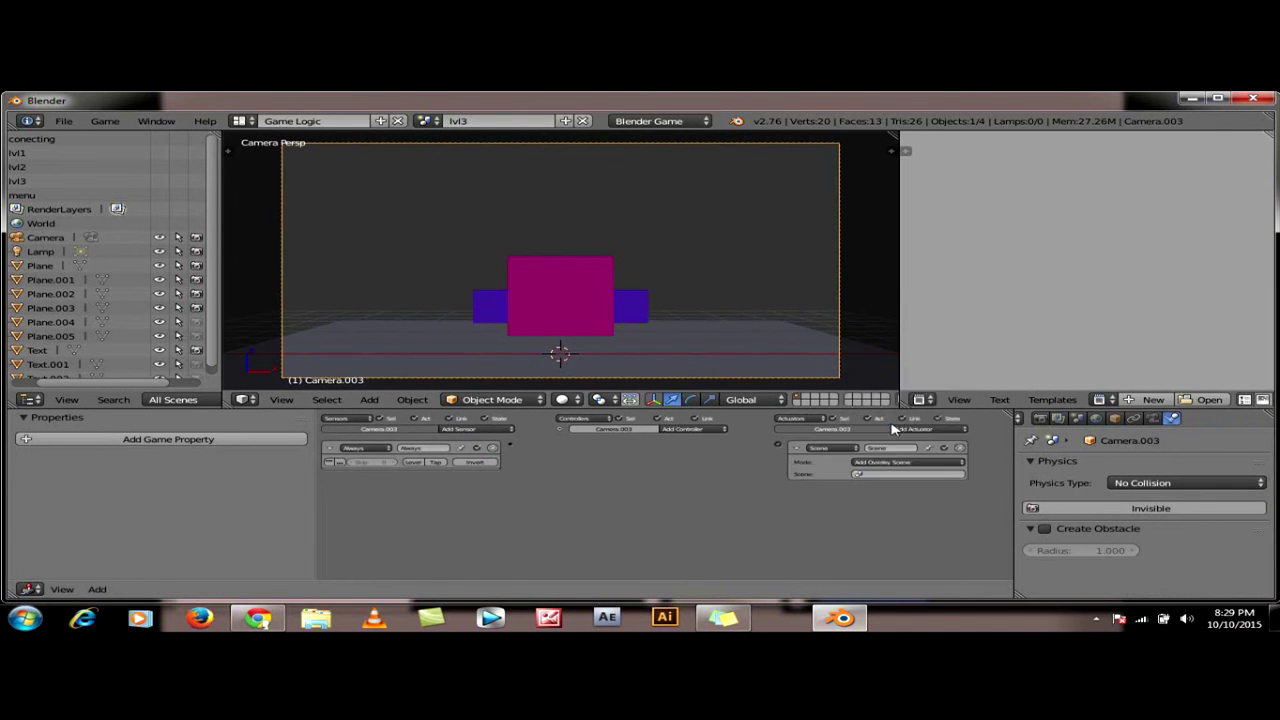
pyautogui.click(868, 472)
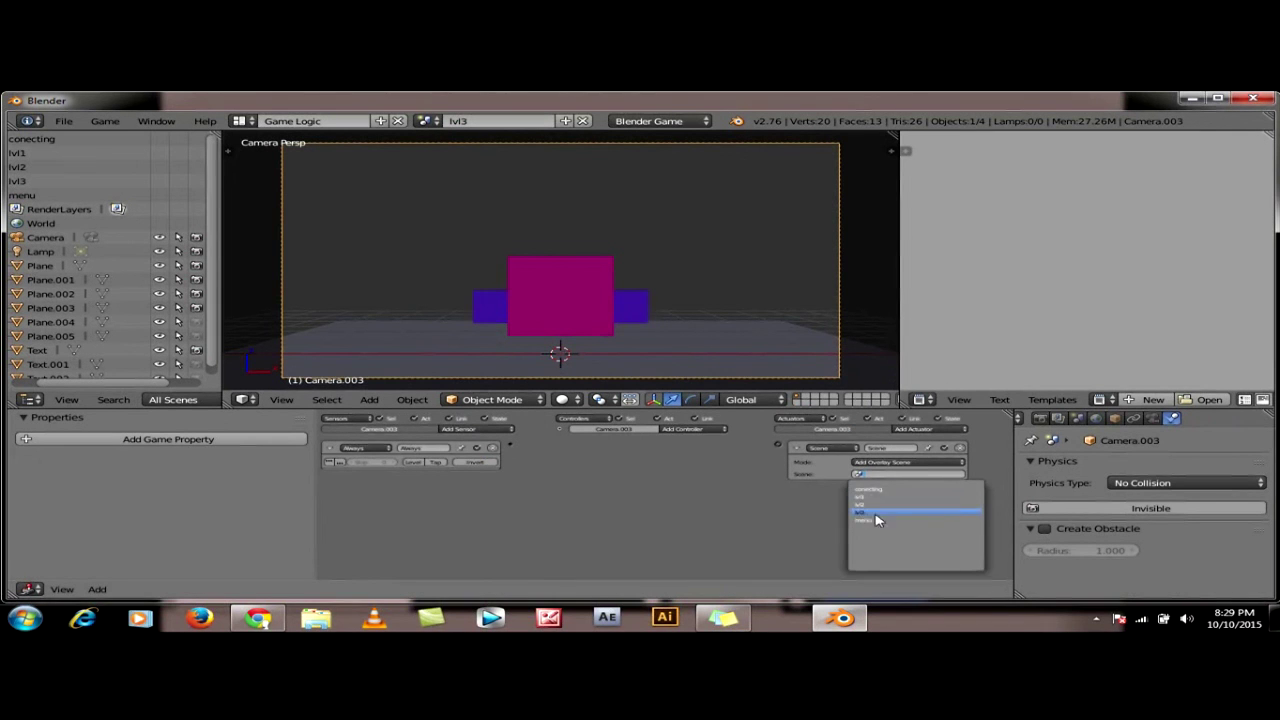
pyautogui.click(870, 512)
pyautogui.moveTo(511, 448); pyautogui.dragTo(779, 448)
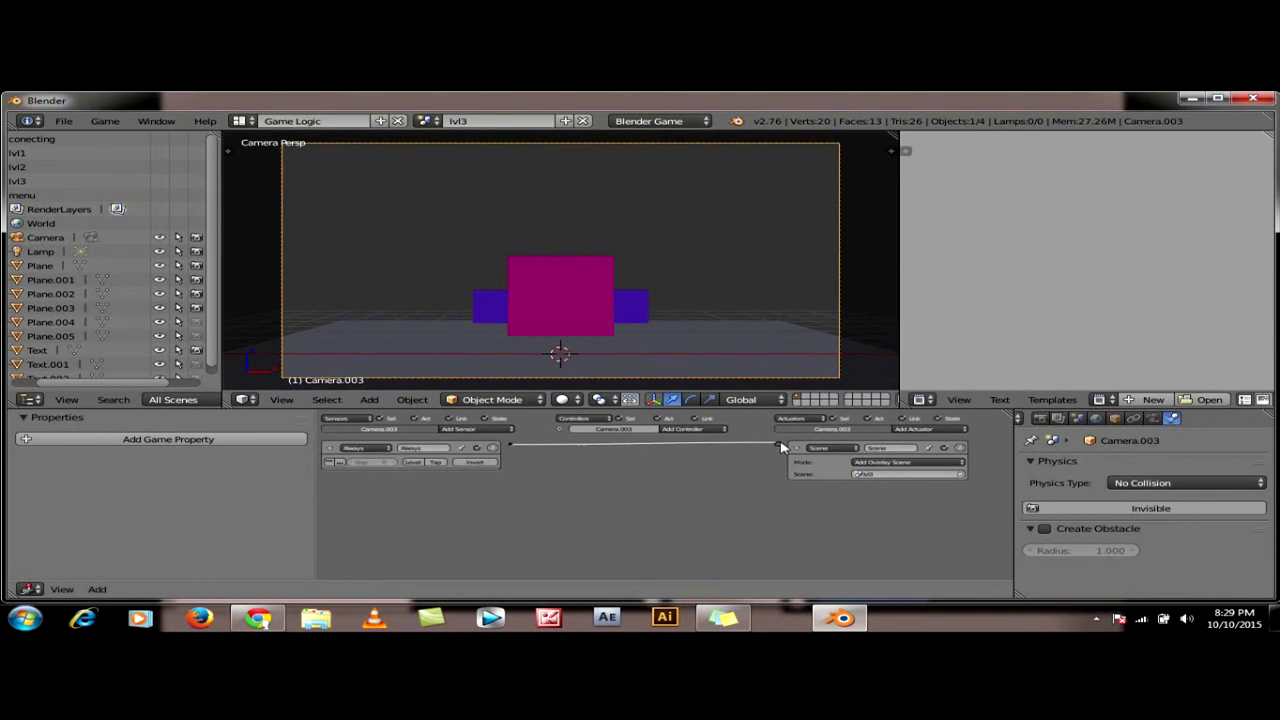
pyautogui.click(858, 473)
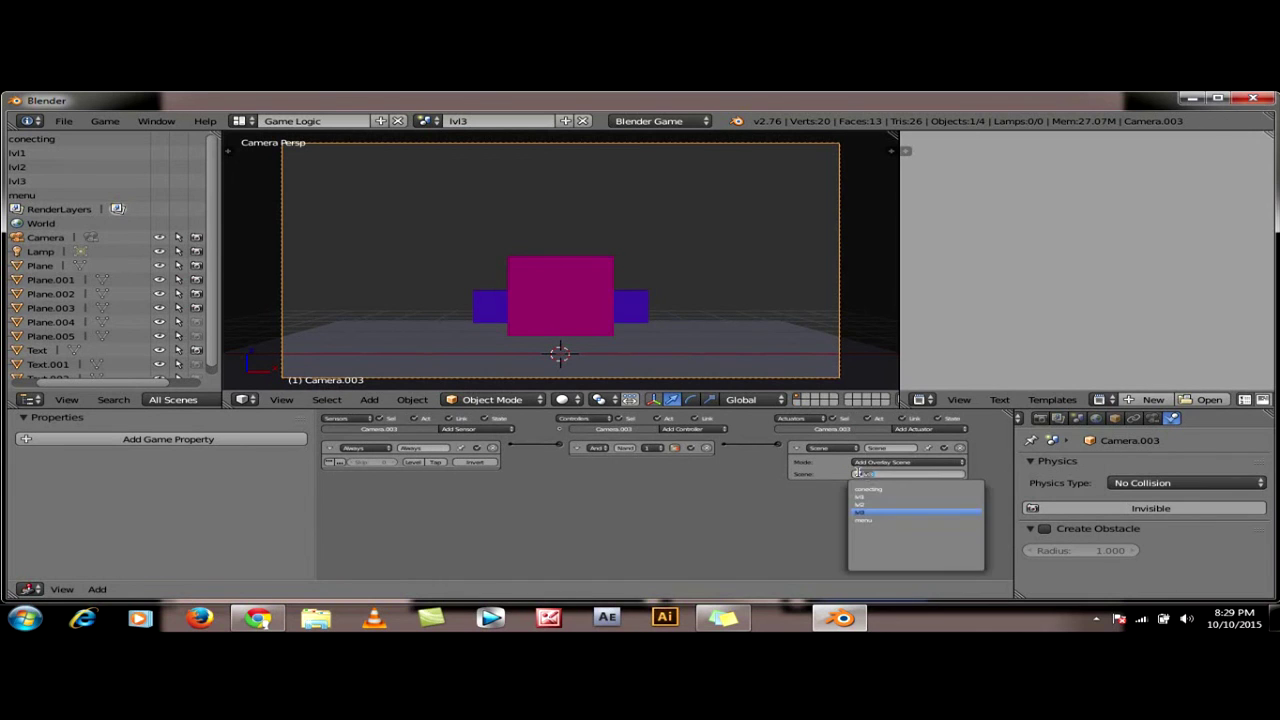
pyautogui.click(869, 489)
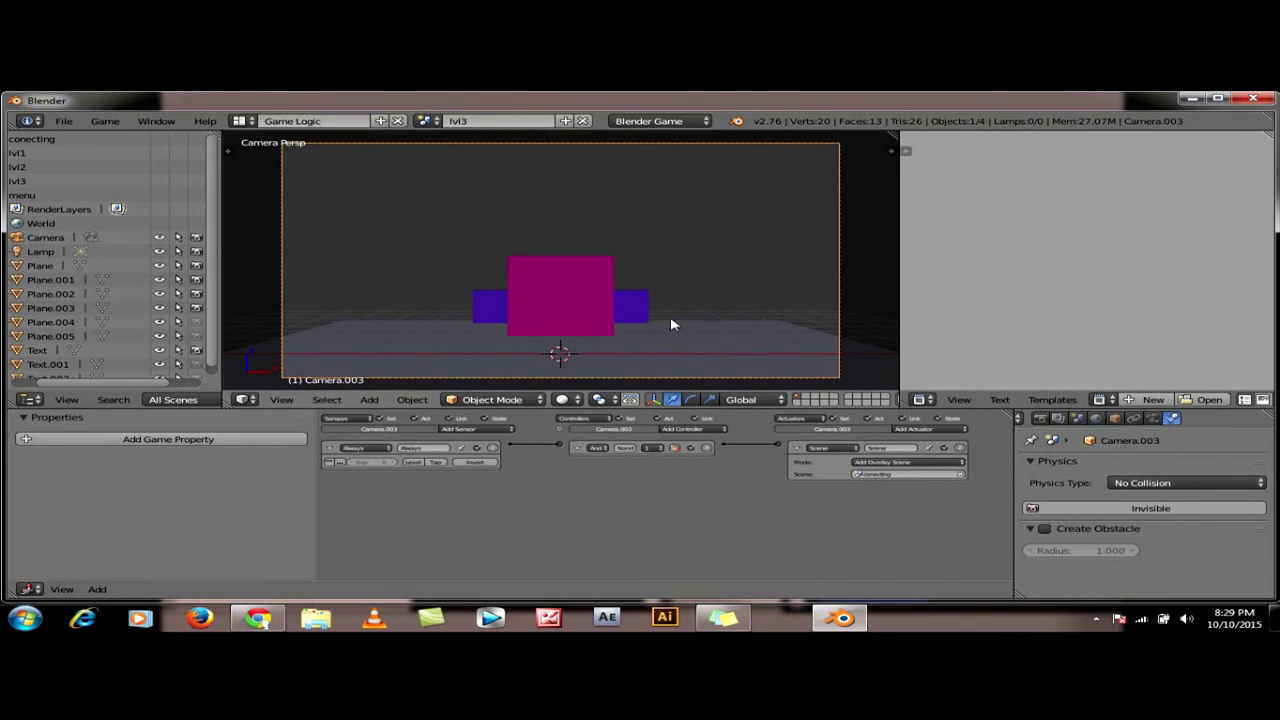
pyautogui.click(427, 121)
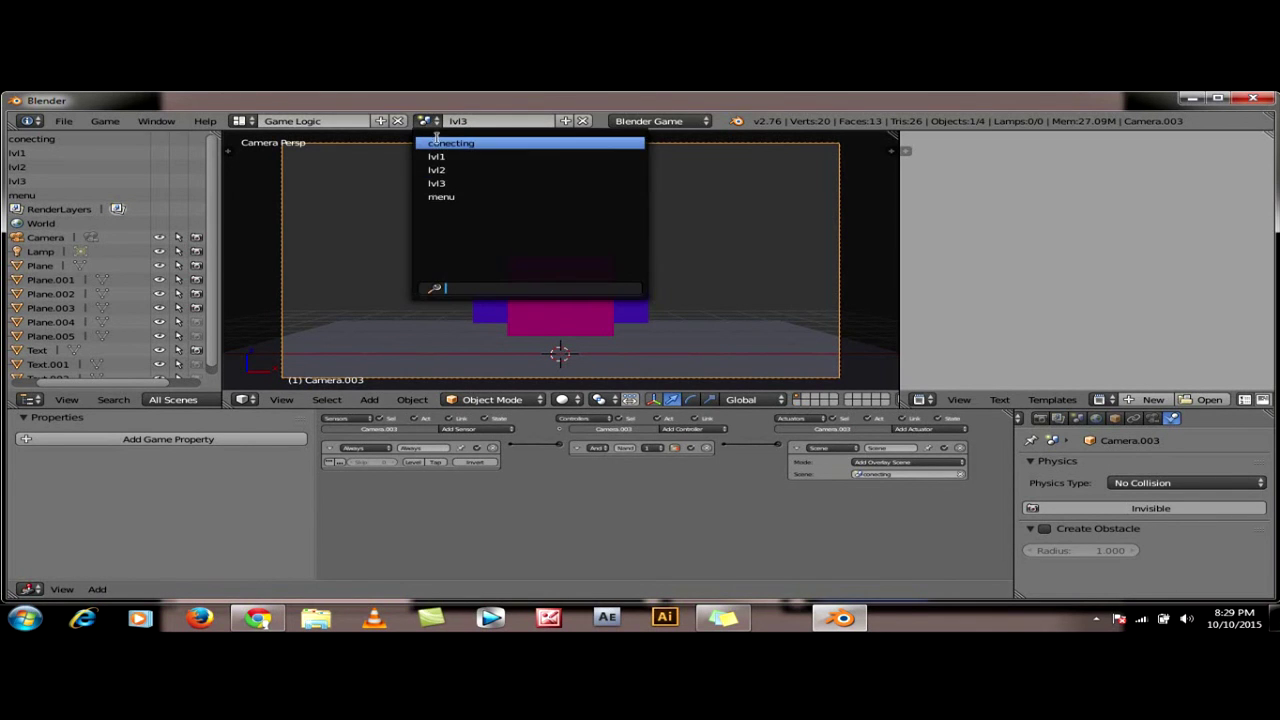
# Switch to the menu scene, run the game with P, then stop it with Esc
pyautogui.click(441, 195)
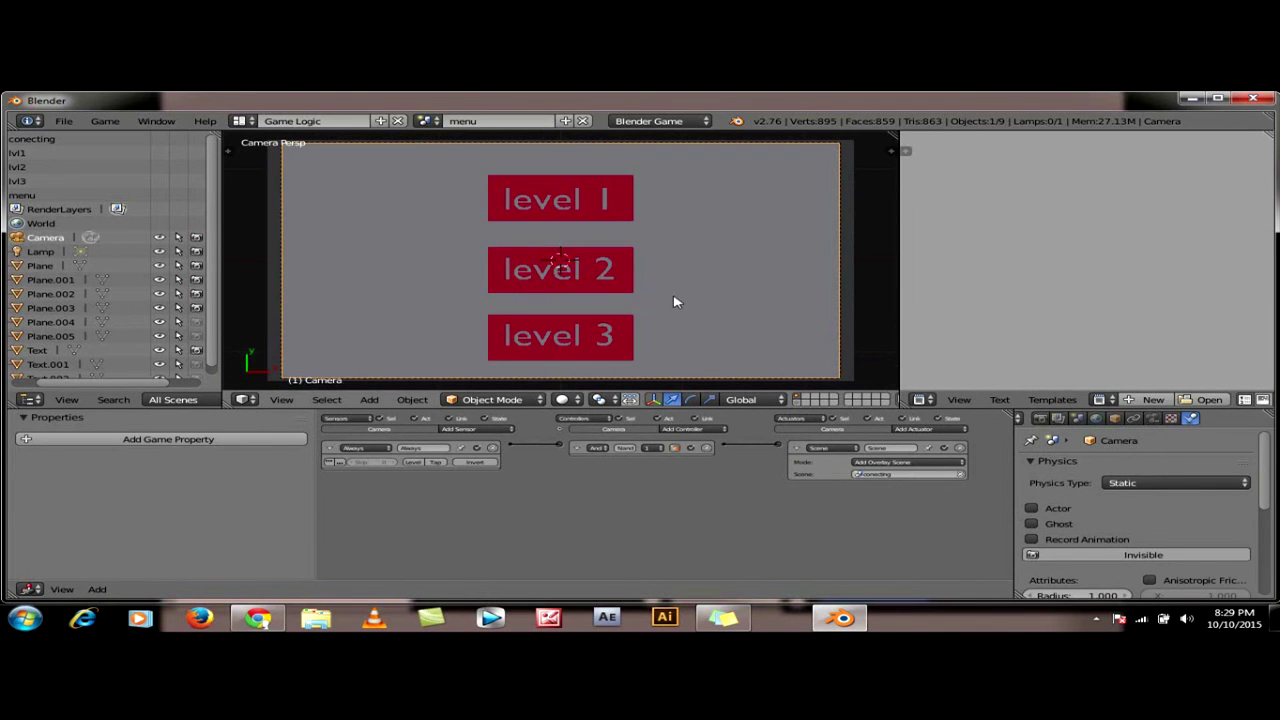
pyautogui.press('p')
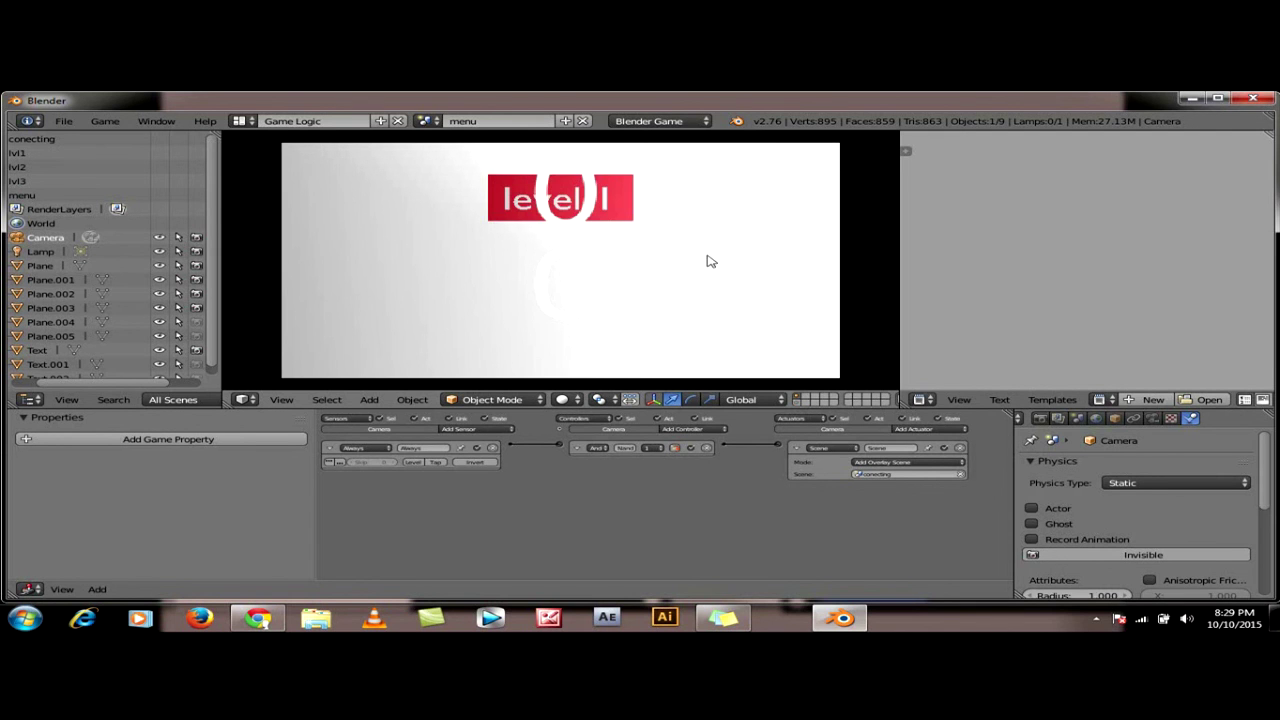
pyautogui.press('Escape')
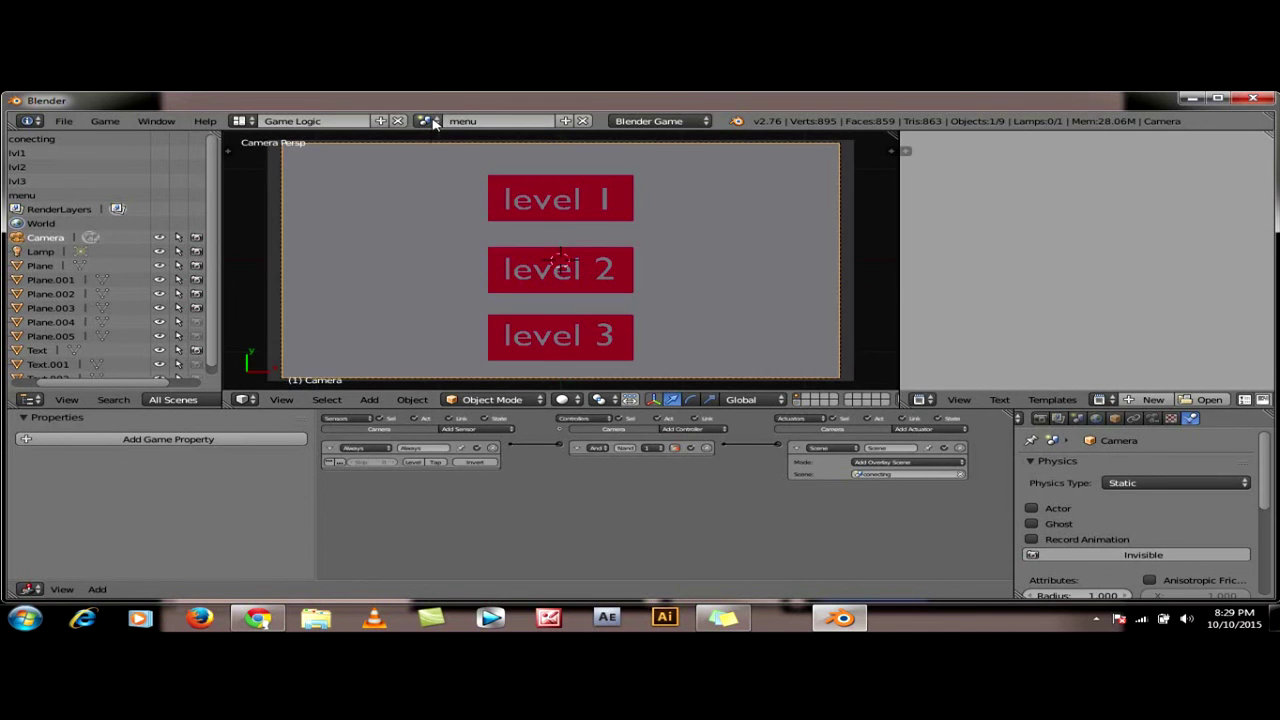
# Switch to the conecting scene and set its render engine to Blender Game
pyautogui.click(434, 121)
pyautogui.click(445, 141)
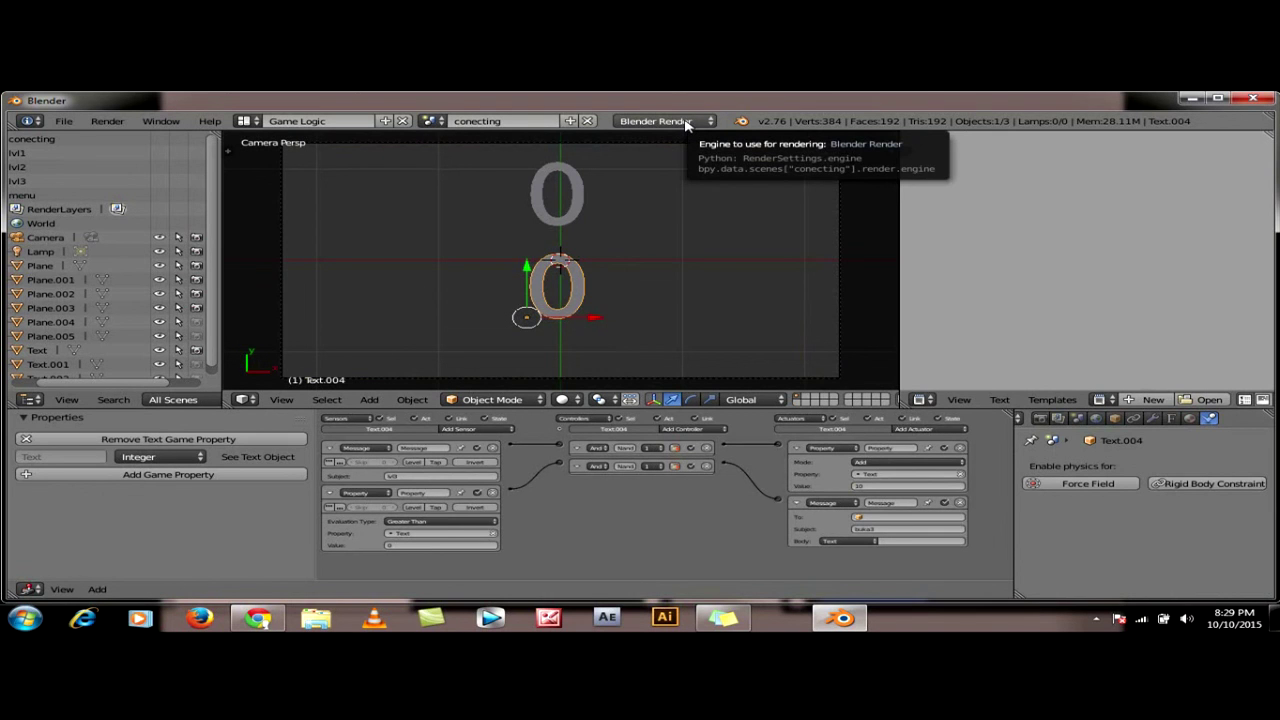
pyautogui.click(686, 124)
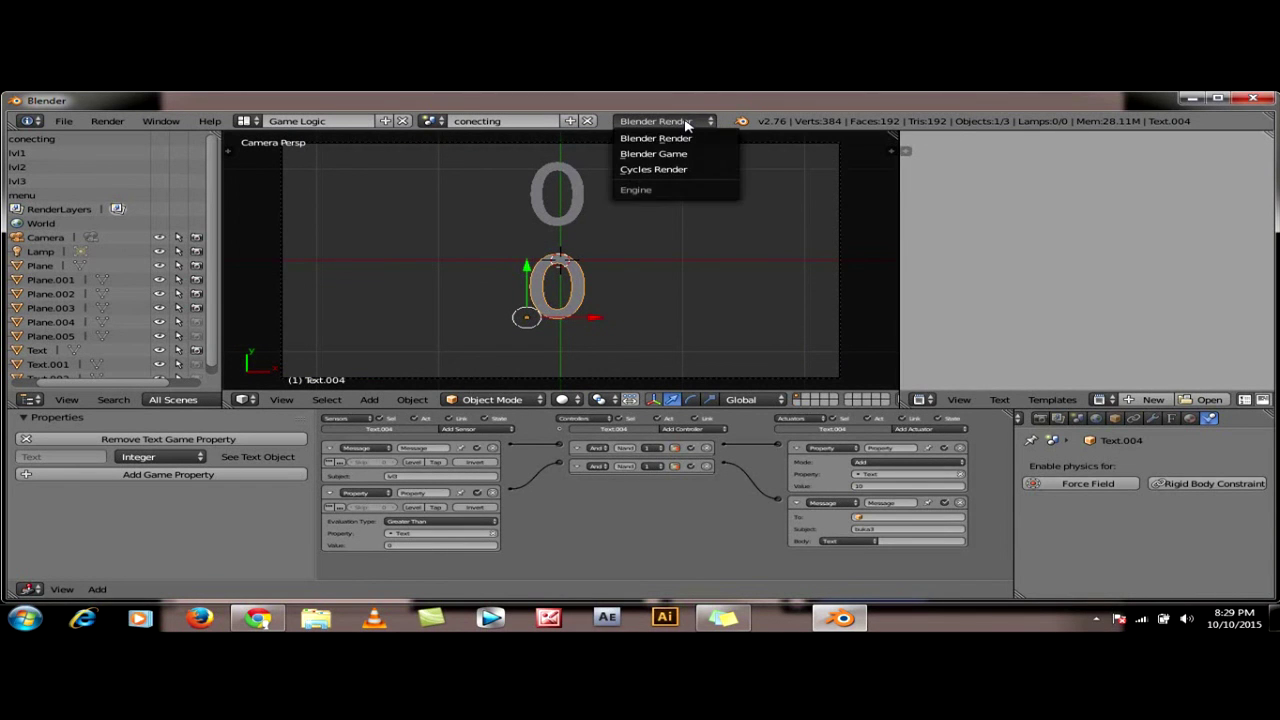
pyautogui.click(684, 158)
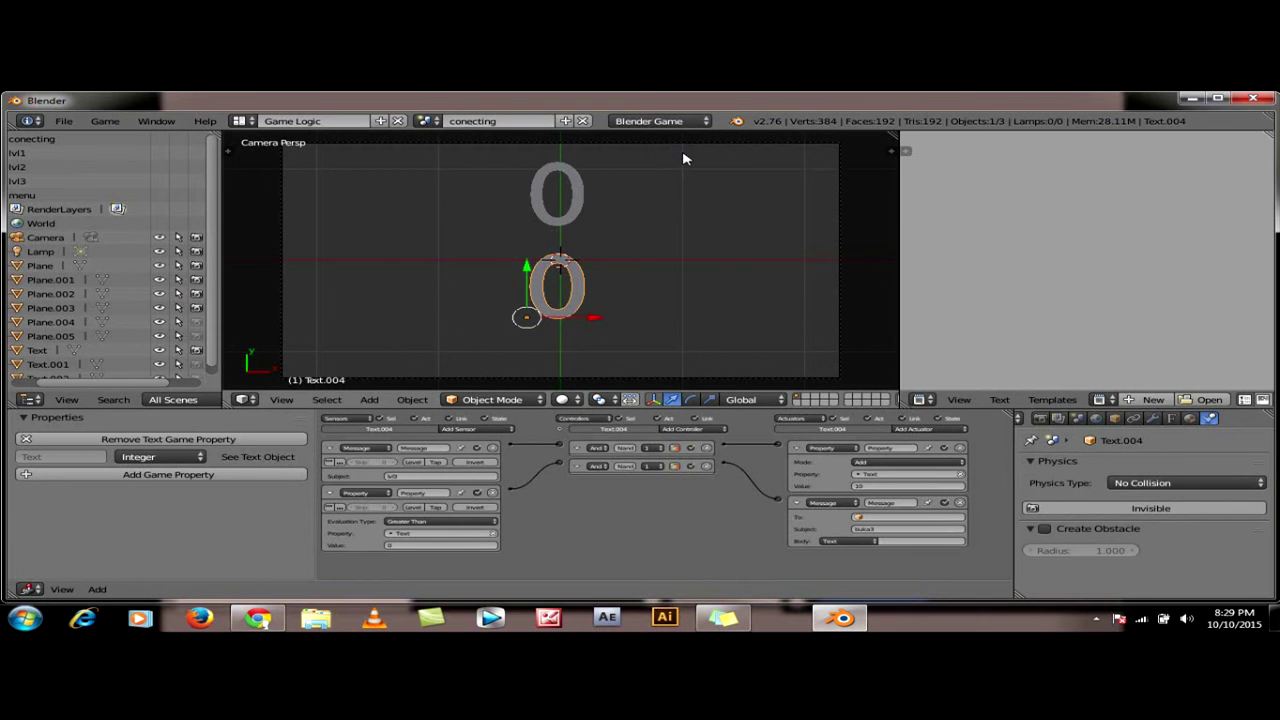
# Select the upper and then the lower 0 counter text to review their logic
pyautogui.rightClick(577, 207)
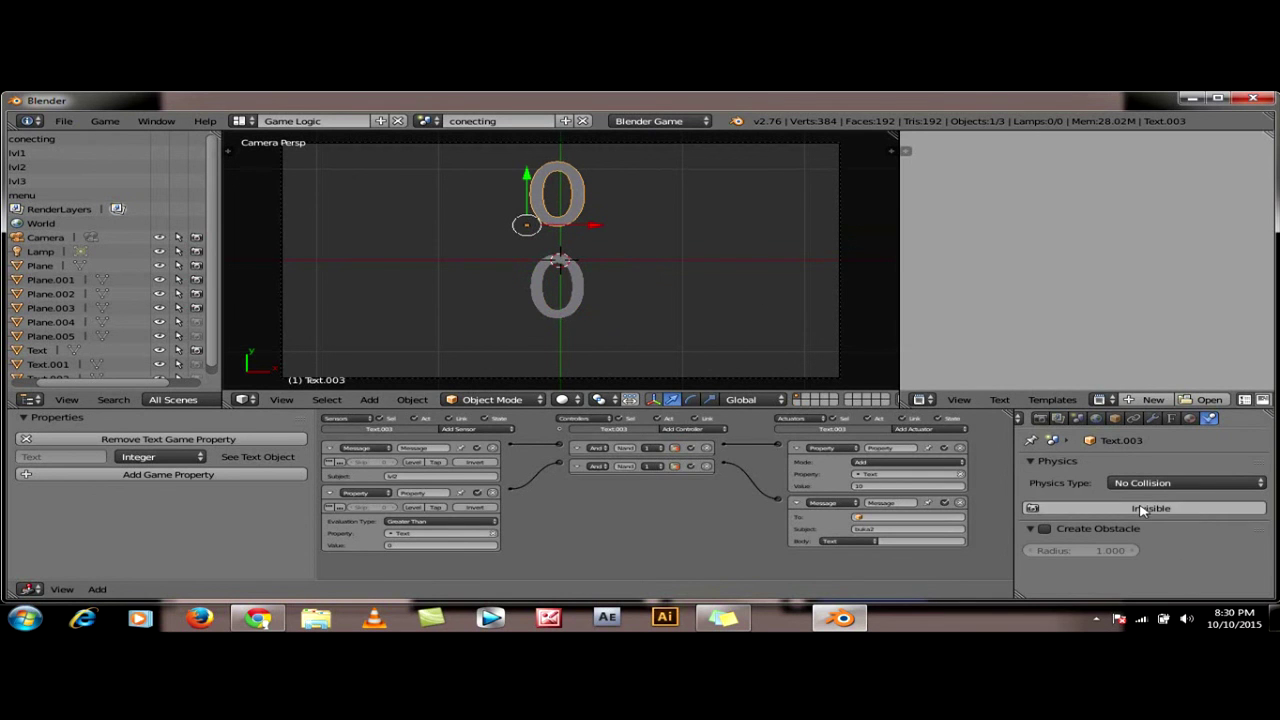
pyautogui.rightClick(572, 288)
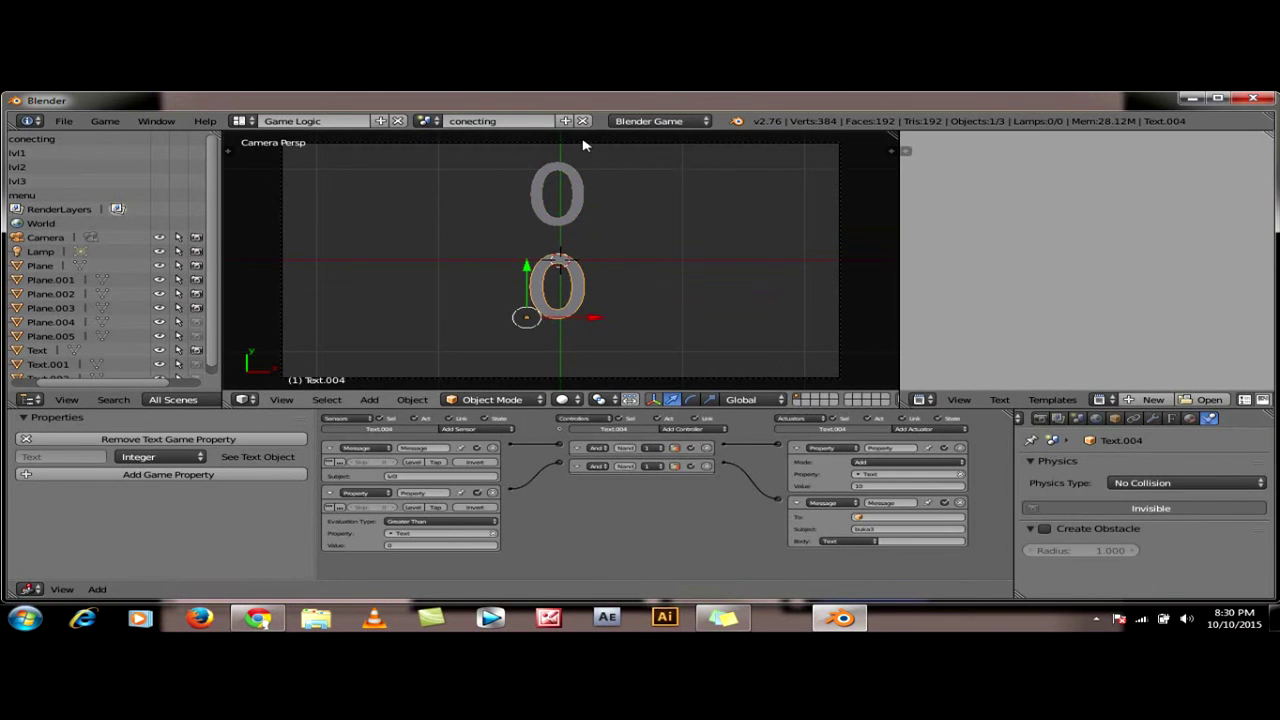
pyautogui.click(435, 123)
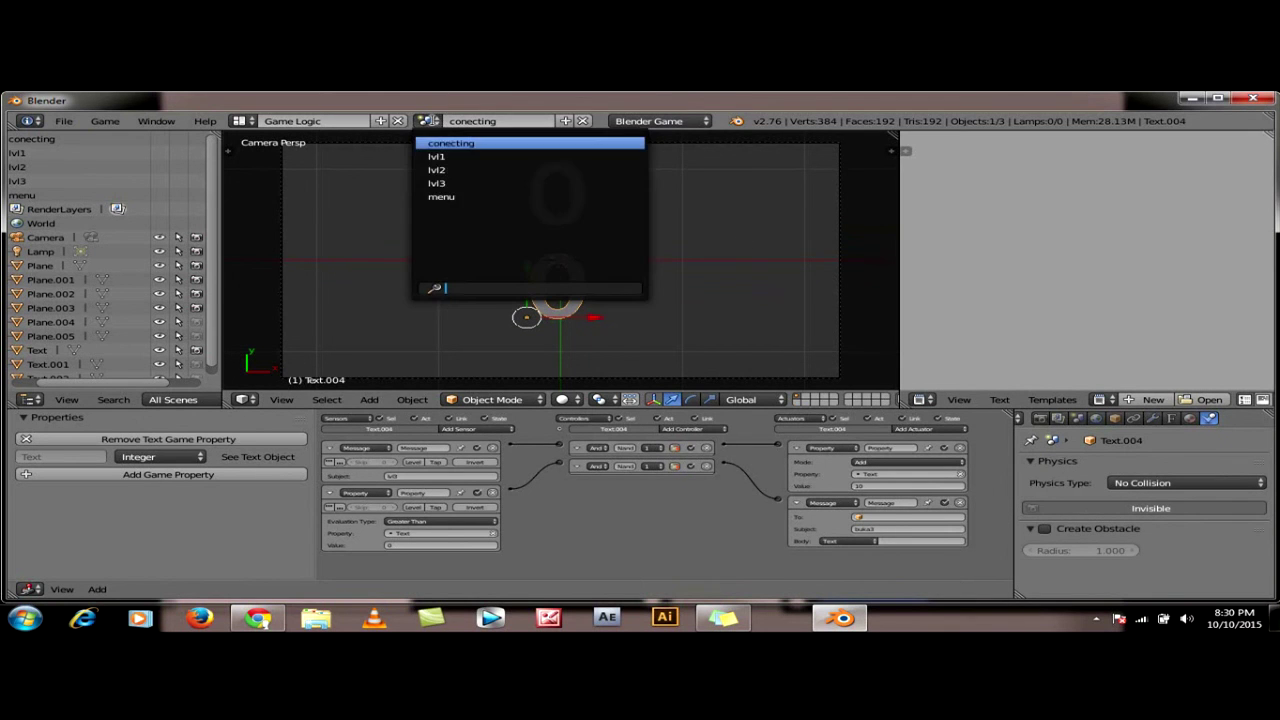
# Switch to the menu scene, deselect everything and place the 3D cursor in empty space
pyautogui.click(453, 197)
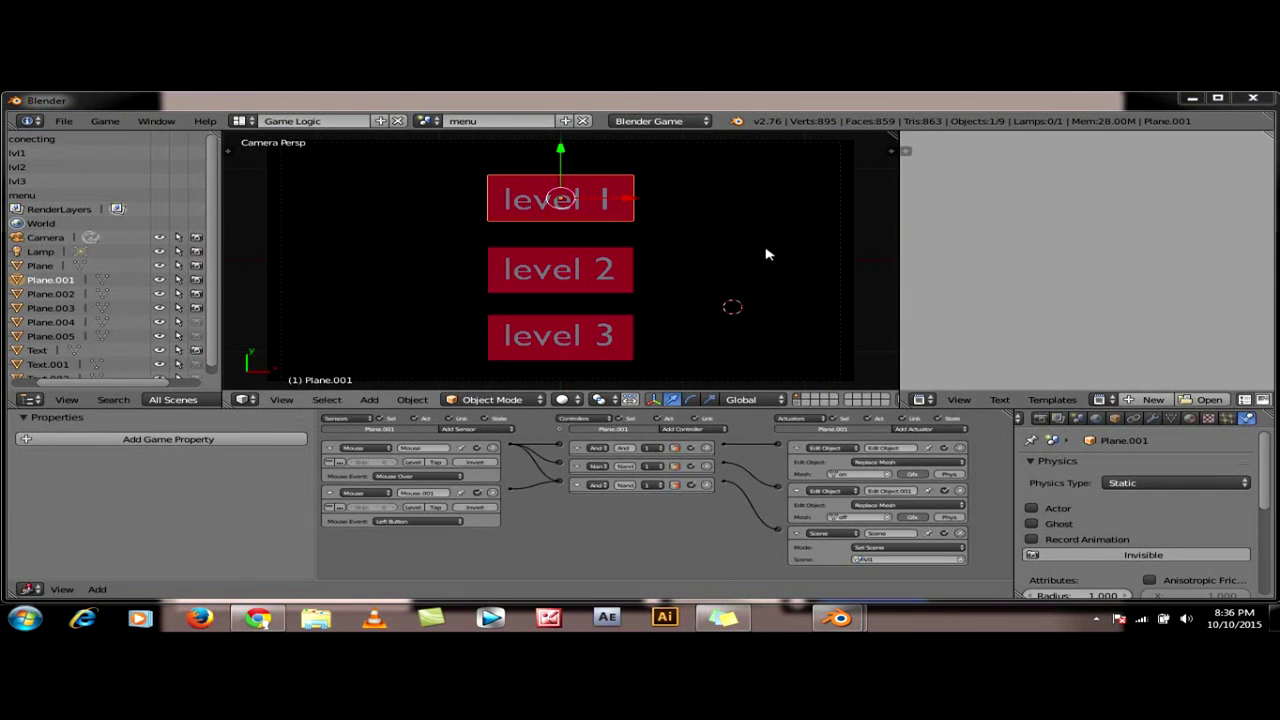
pyautogui.press('a')
pyautogui.click(420, 232)
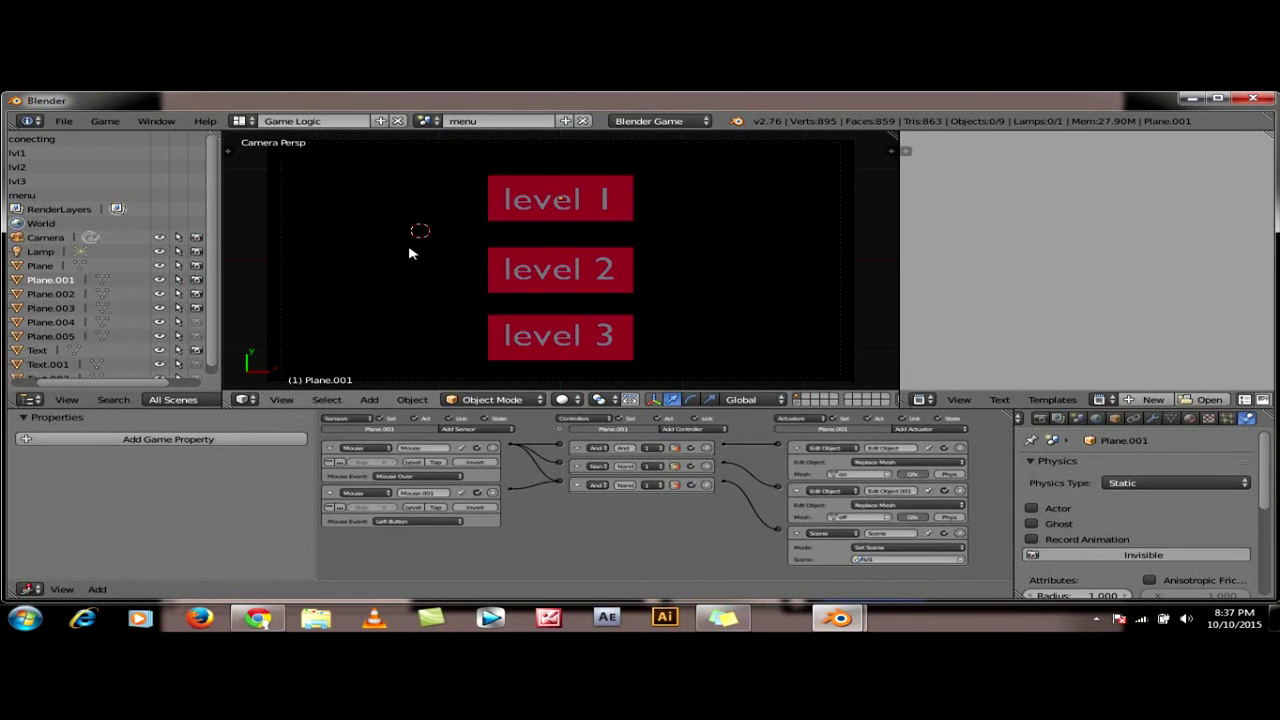
# Run the game, choose level 1 from the menu, then stop with Esc
pyautogui.press('p')
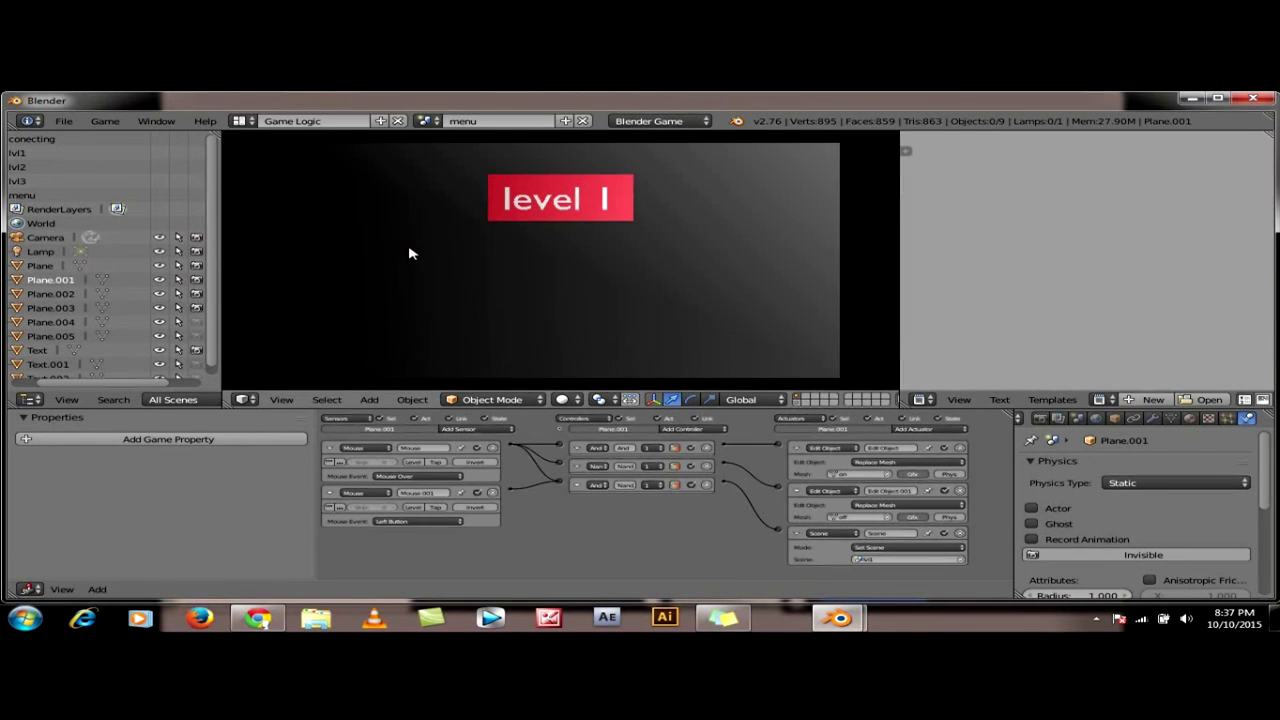
pyautogui.click(622, 202)
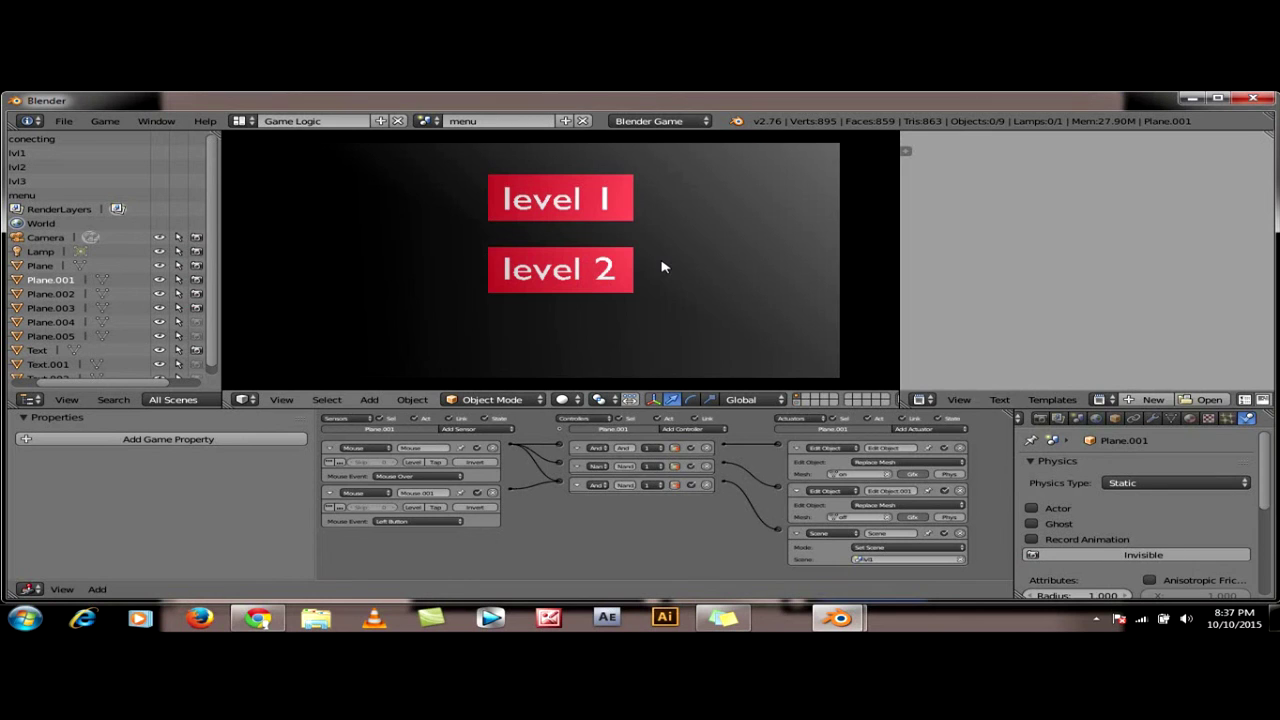
pyautogui.click(630, 194)
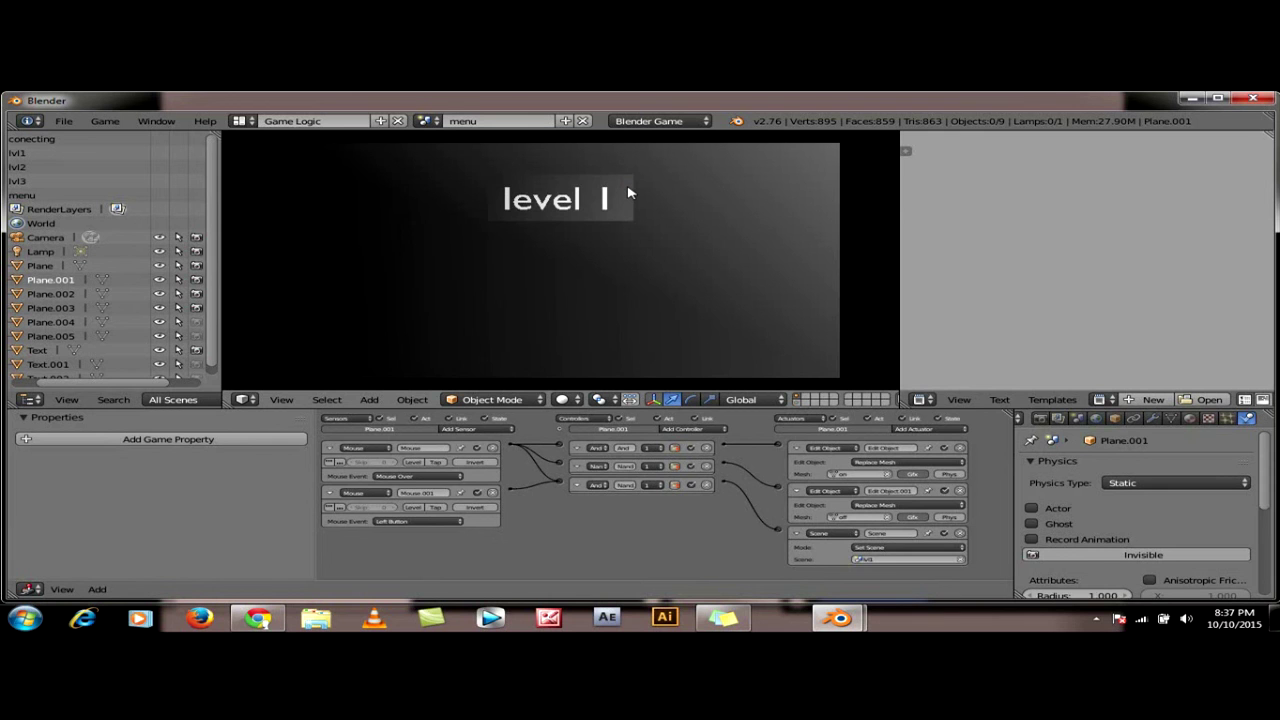
pyautogui.press('Escape')
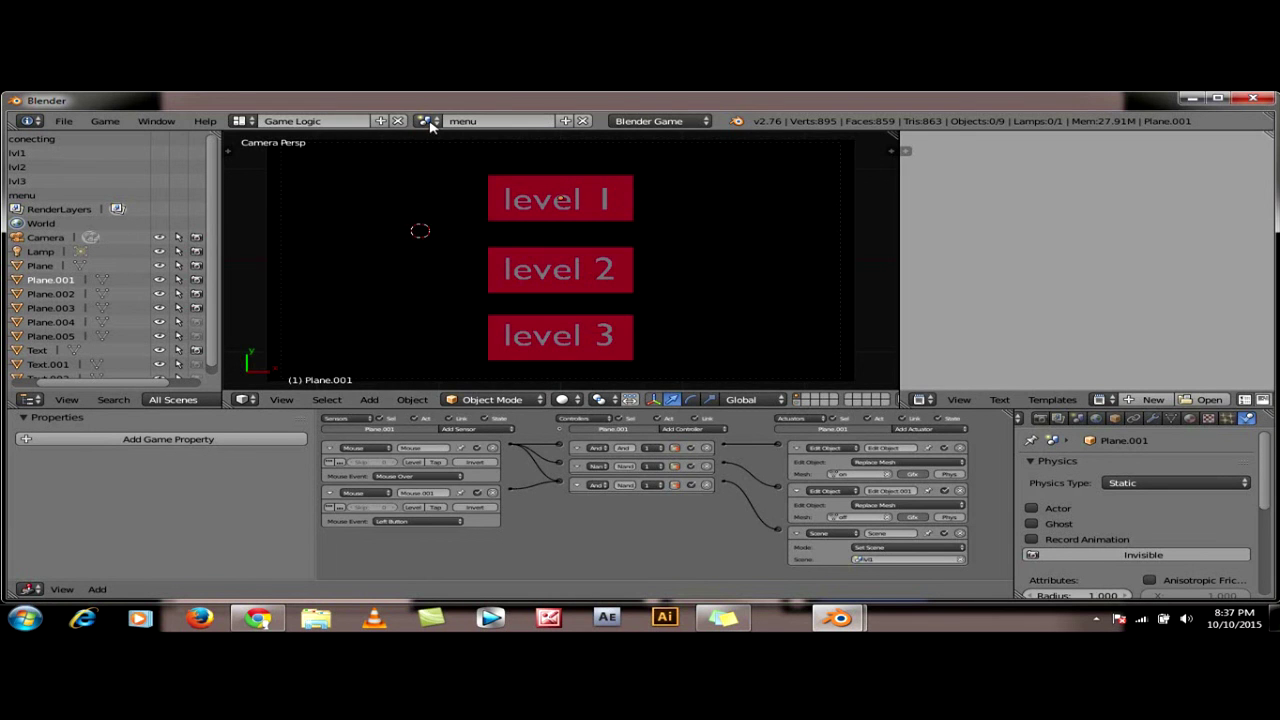
# In the conecting scene, enable true-level pulse on the upper text's Message and Property sensors
pyautogui.click(425, 120)
pyautogui.click(451, 143)
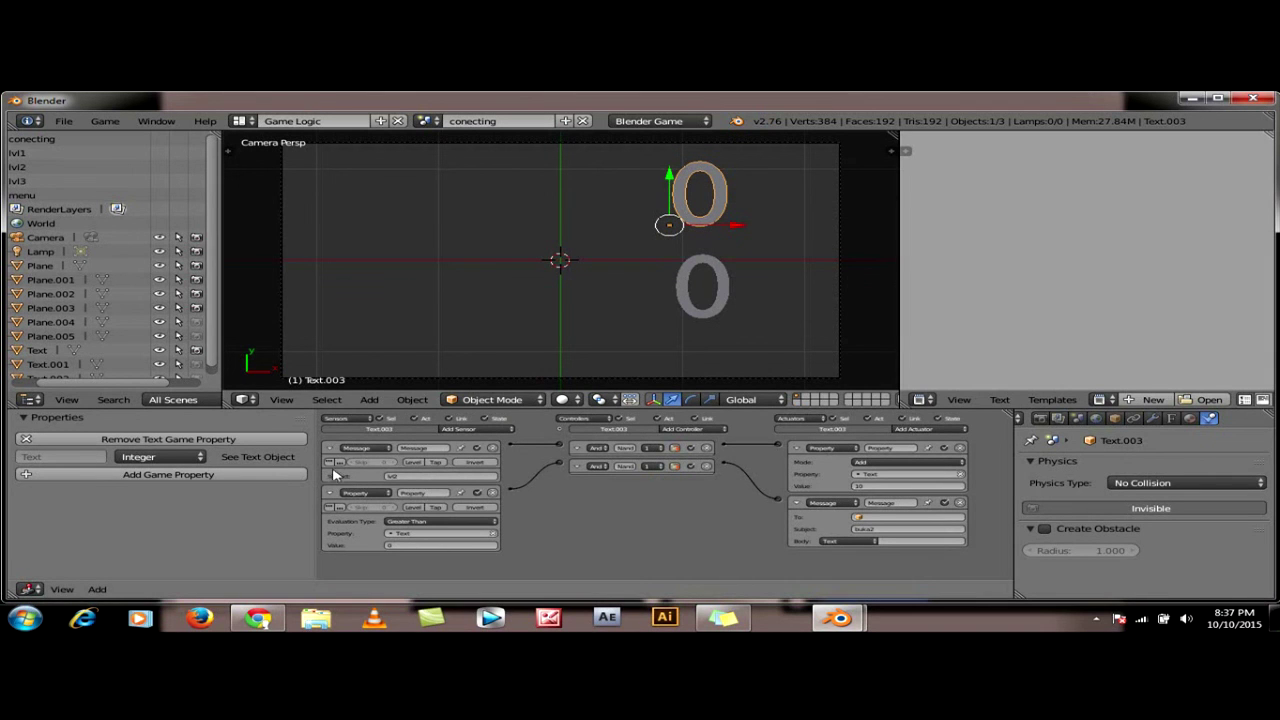
pyautogui.click(329, 464)
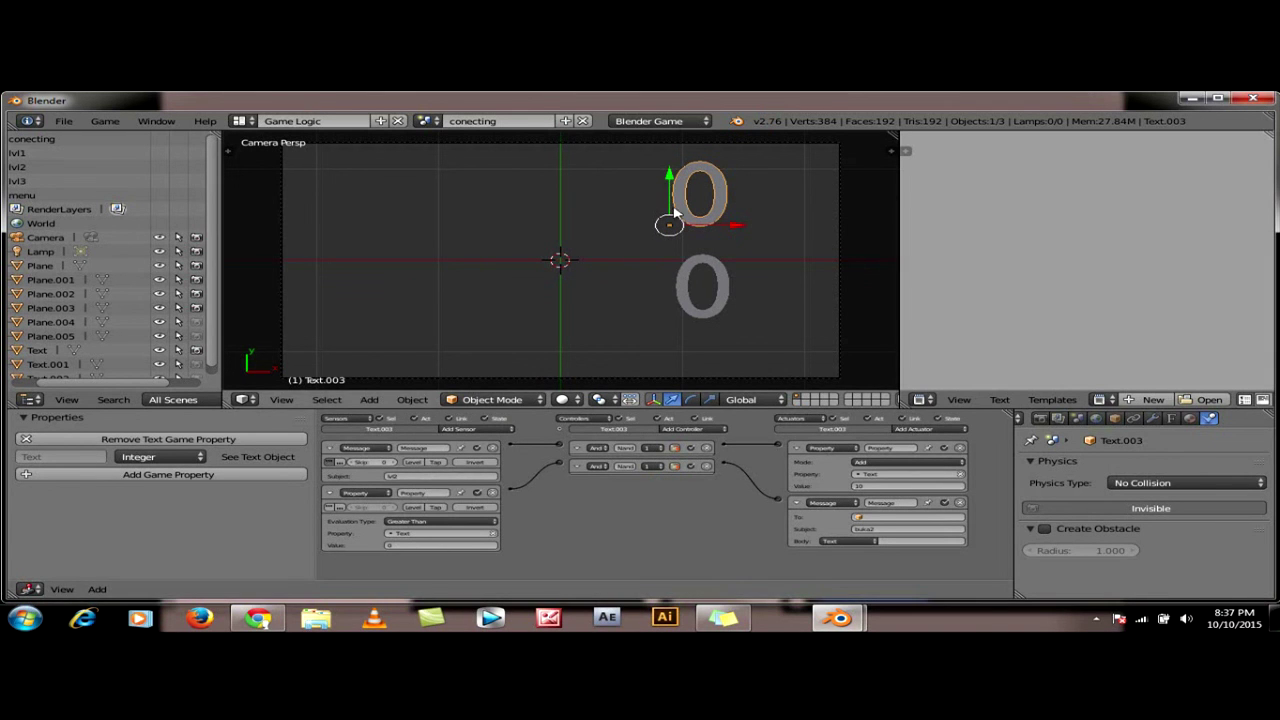
pyautogui.click(329, 507)
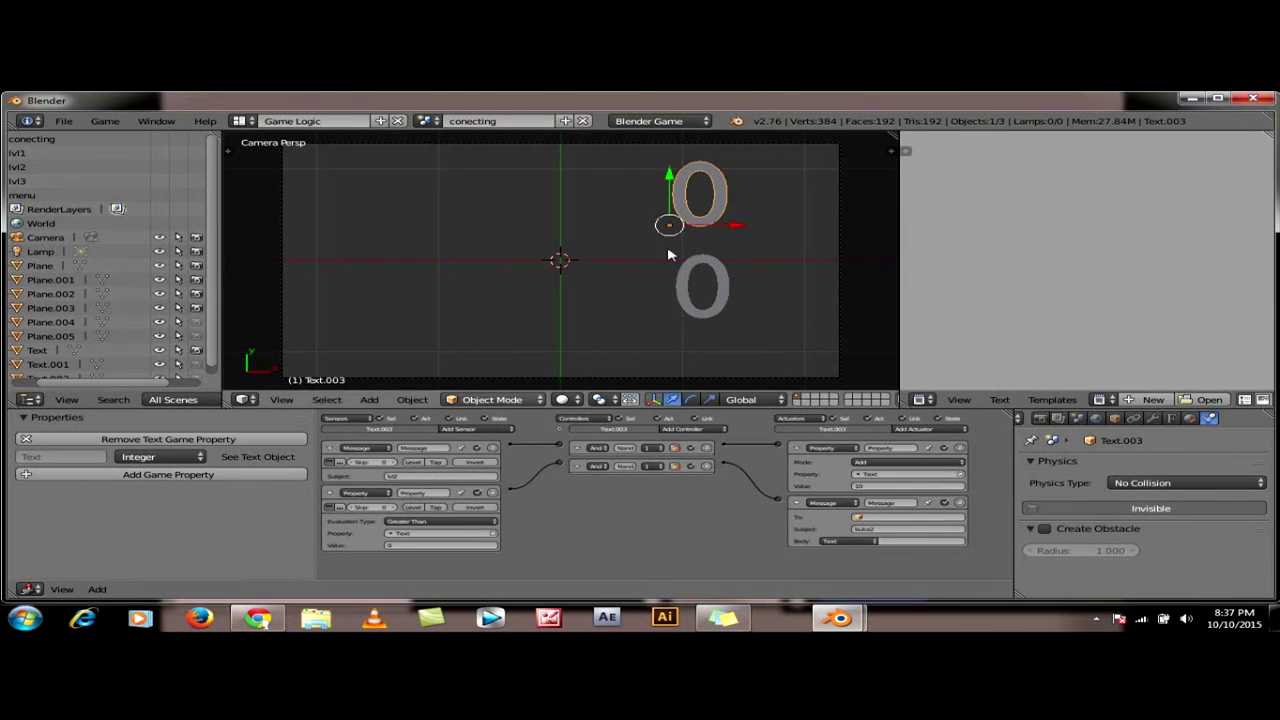
# Enable the same pulse on the lower text's Message and Property sensors and return to menu
pyautogui.rightClick(724, 292)
pyautogui.click(332, 463)
pyautogui.click(332, 507)
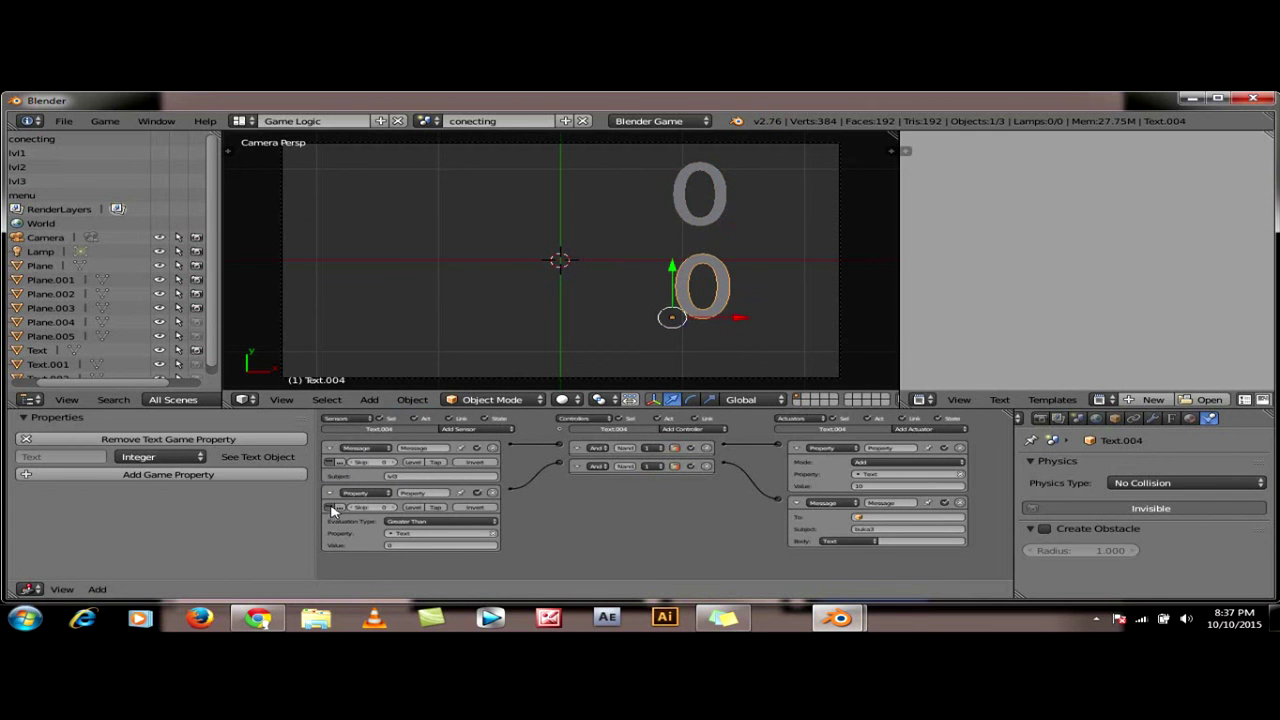
pyautogui.click(427, 121)
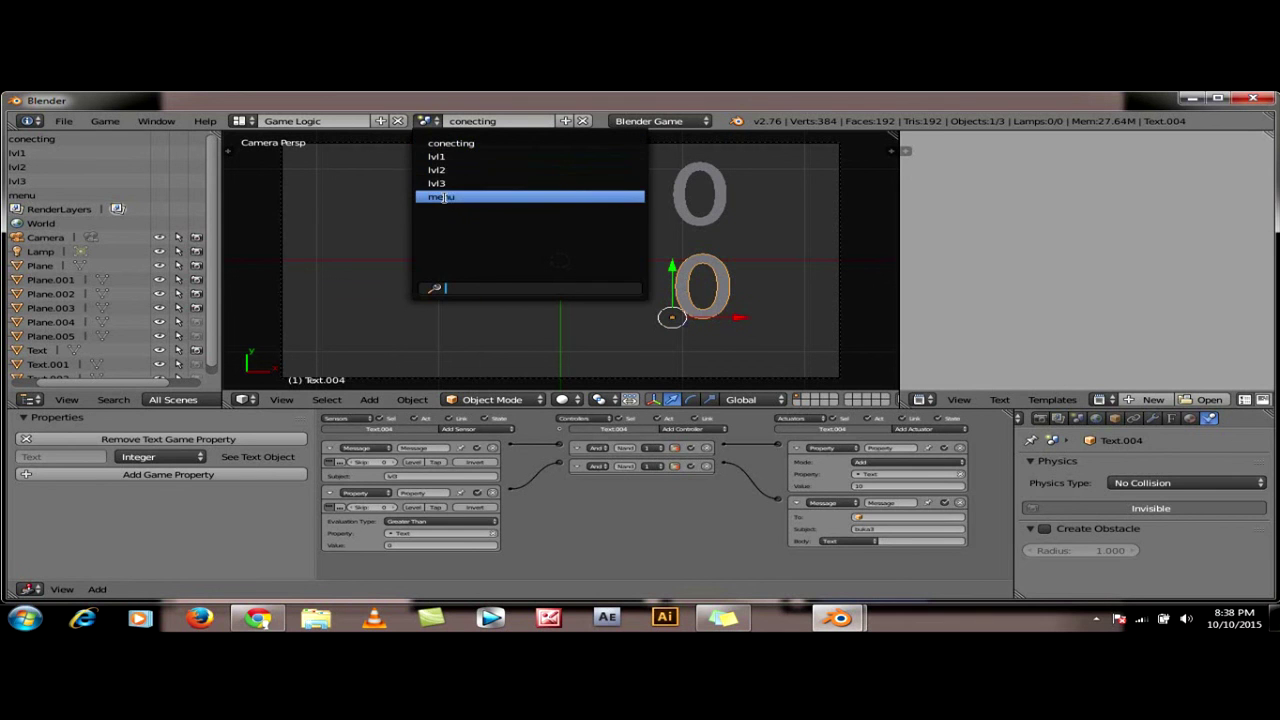
pyautogui.click(443, 197)
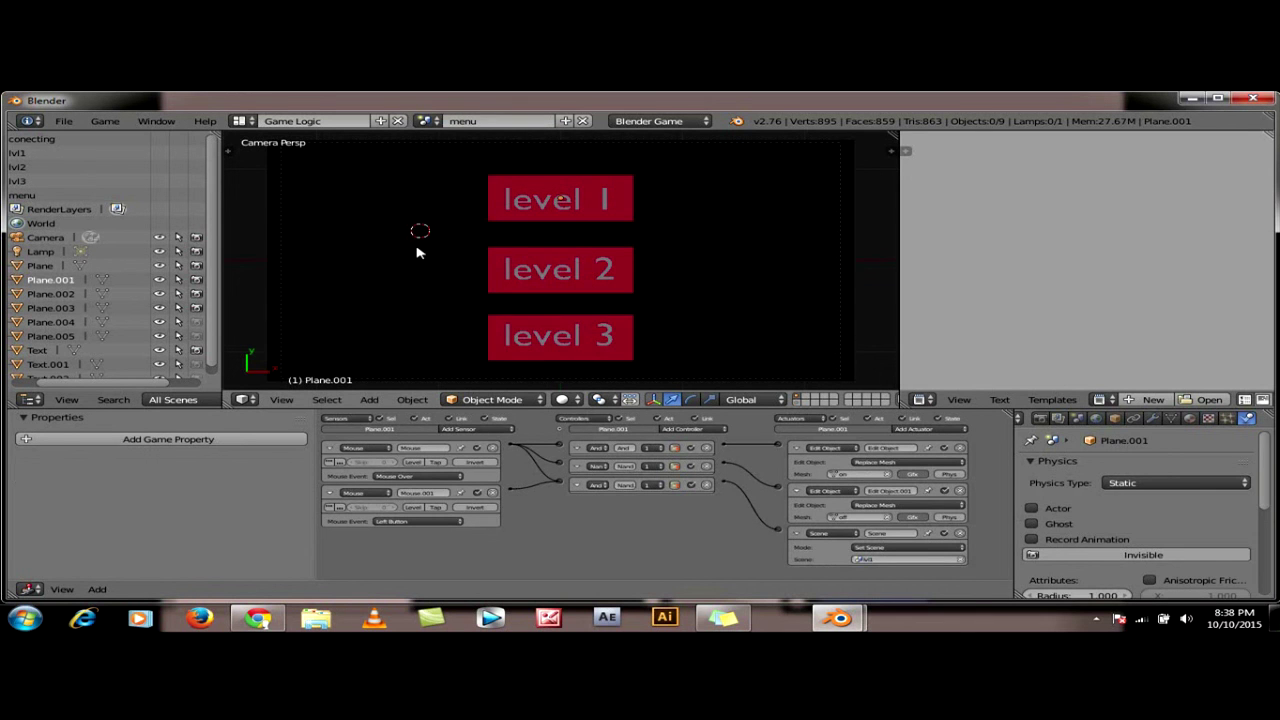
# Run the game and pick level 1, then level 2 from the menu
pyautogui.press('p')
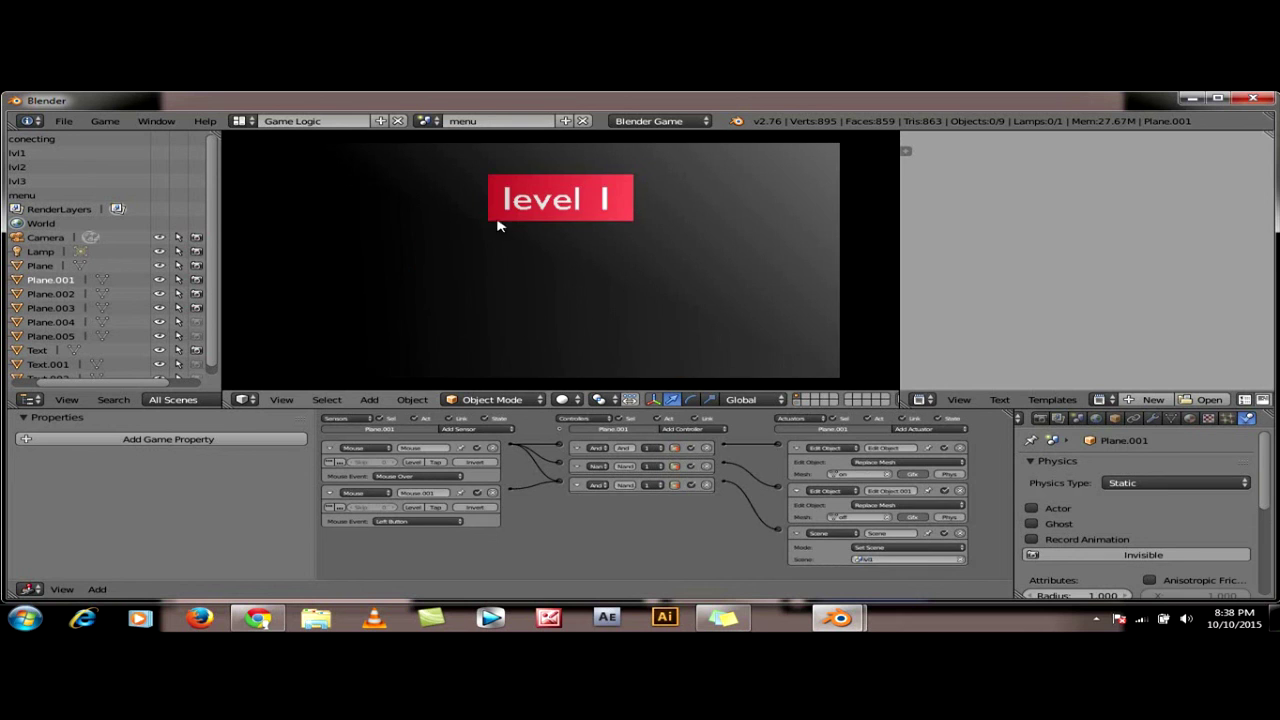
pyautogui.click(620, 190)
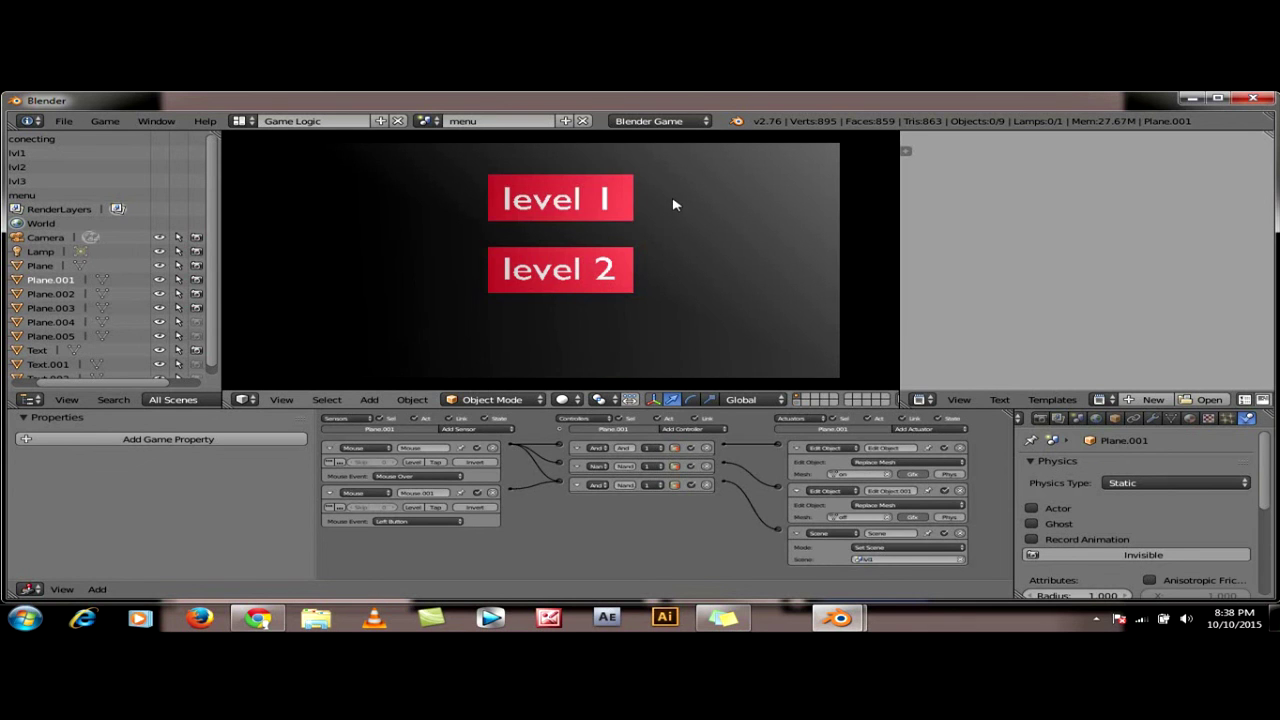
pyautogui.click(627, 200)
pyautogui.click(620, 265)
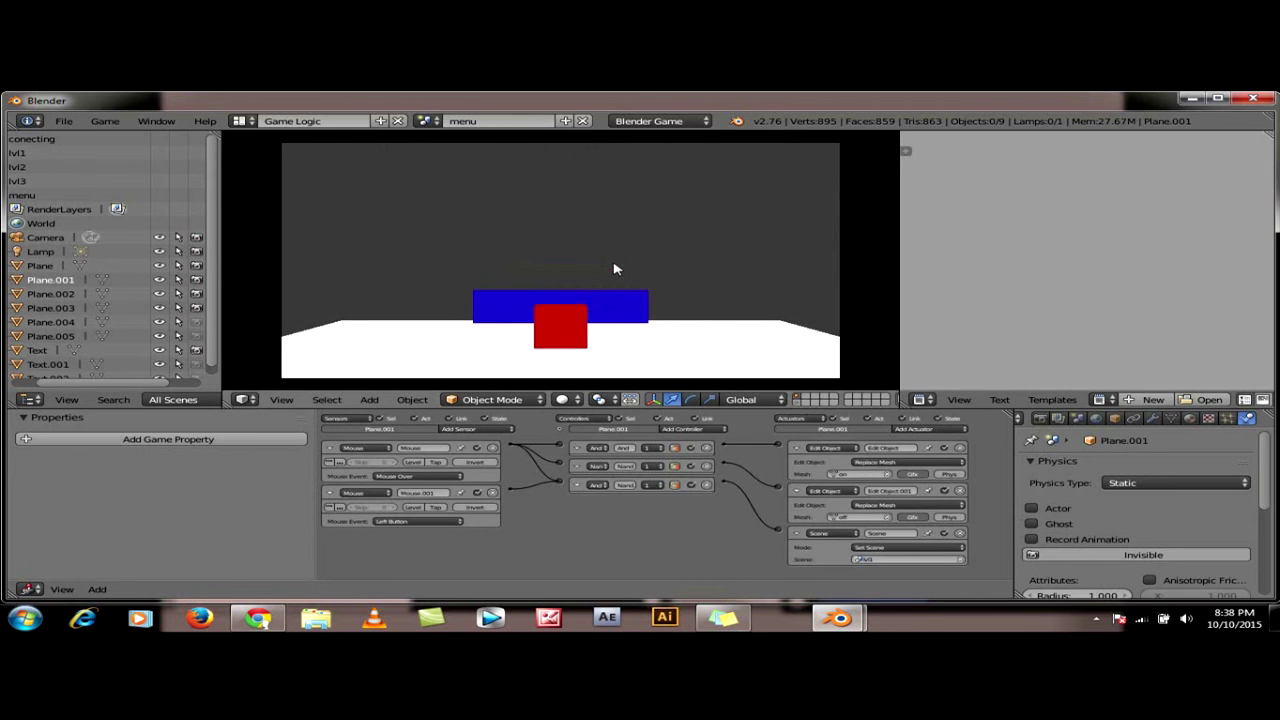